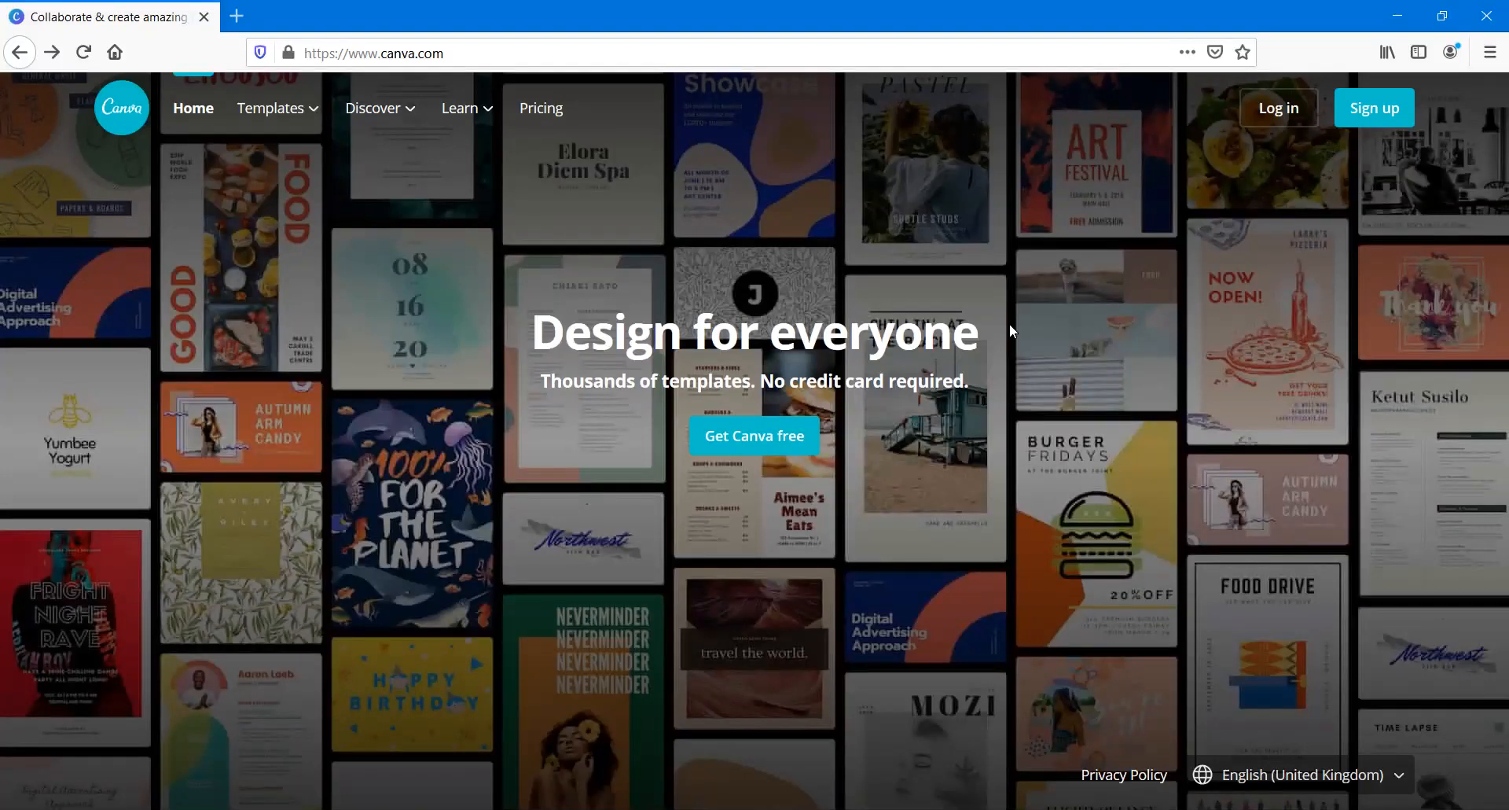
Step: Sign up for an account with Google and choose Personal as the intended use
click(1387, 126)
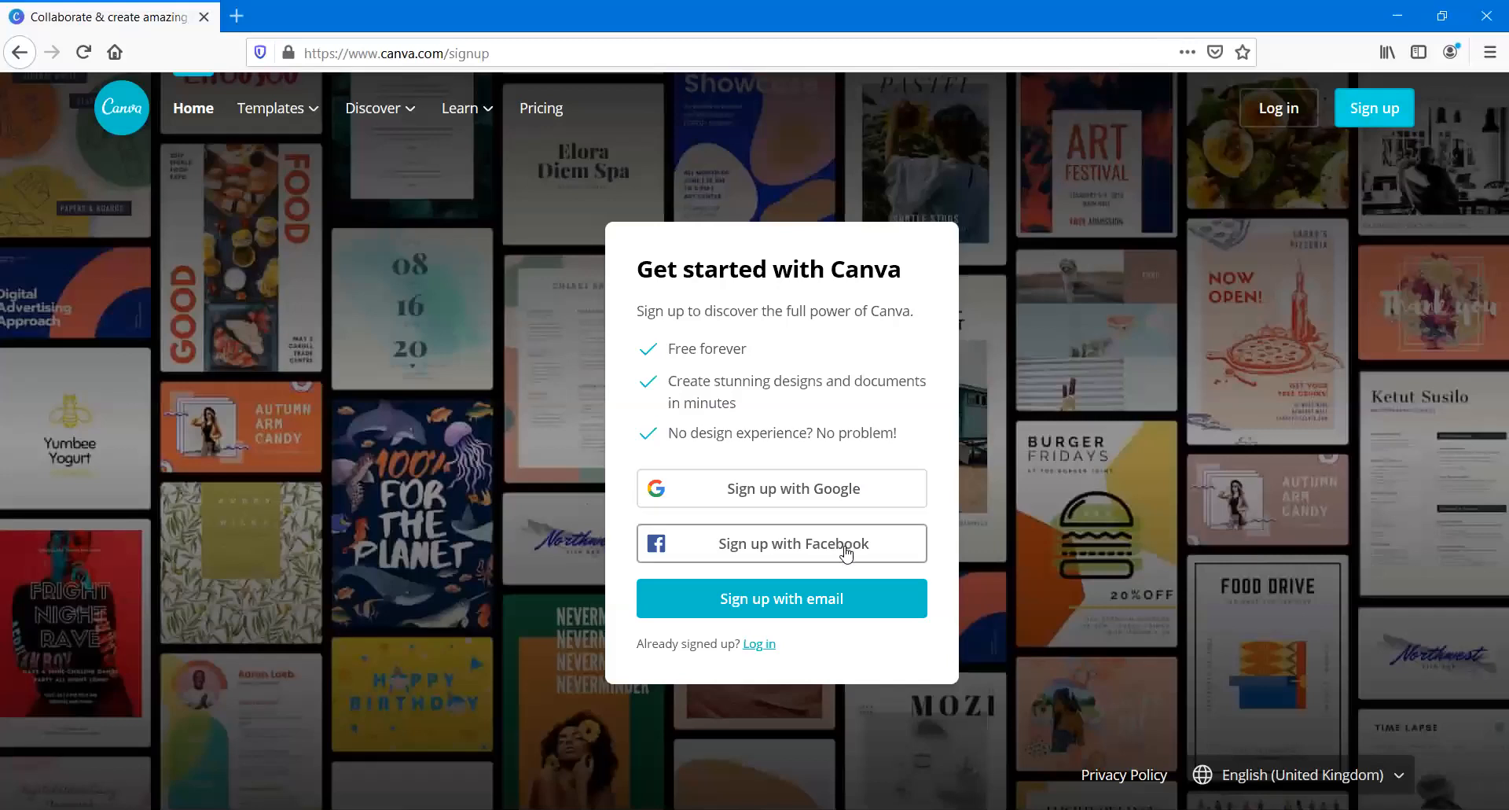
click(798, 491)
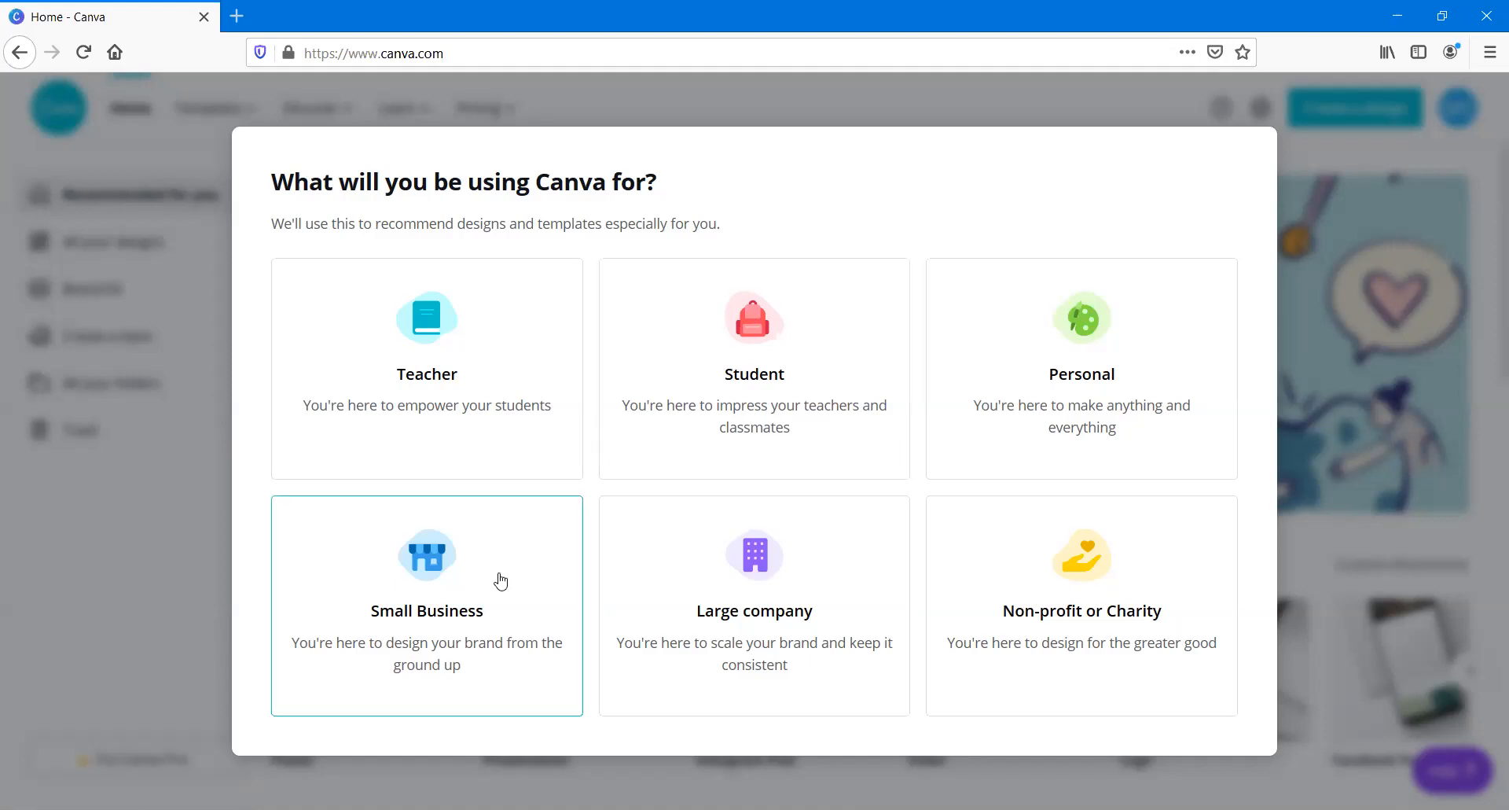
click(1073, 410)
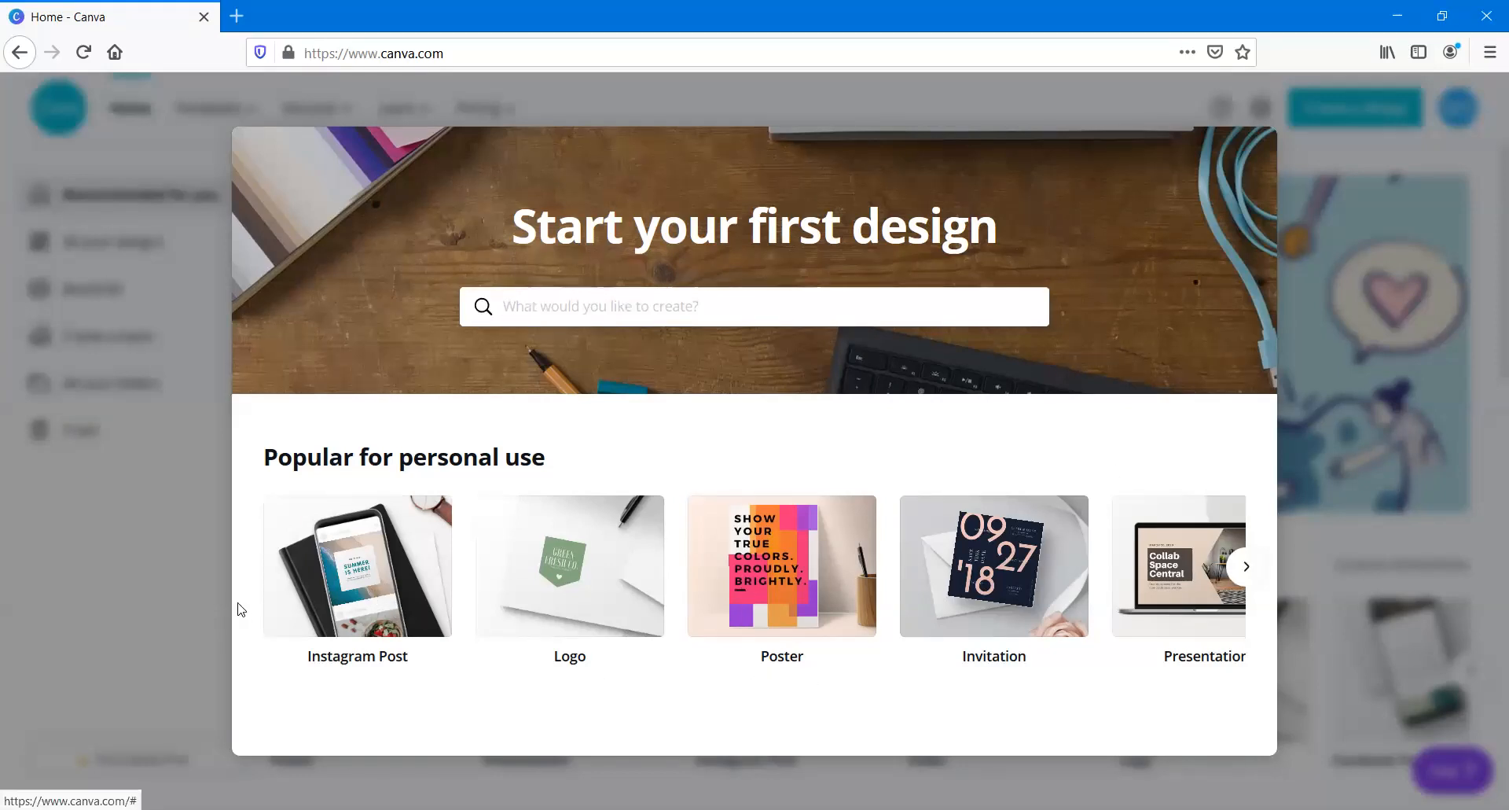
Step: Start an Instagram Post as the first design and return to the home page
click(323, 564)
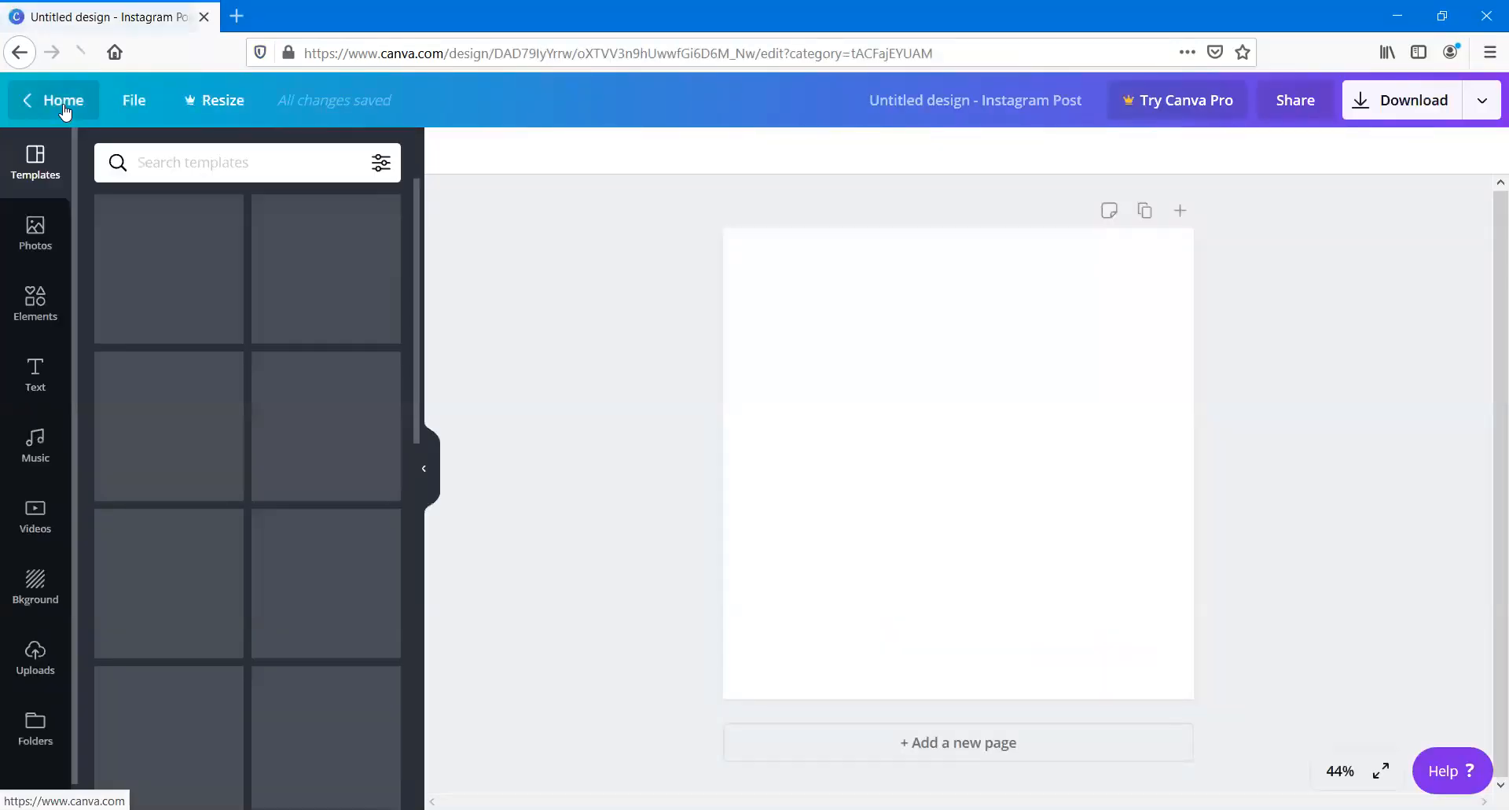
click(63, 102)
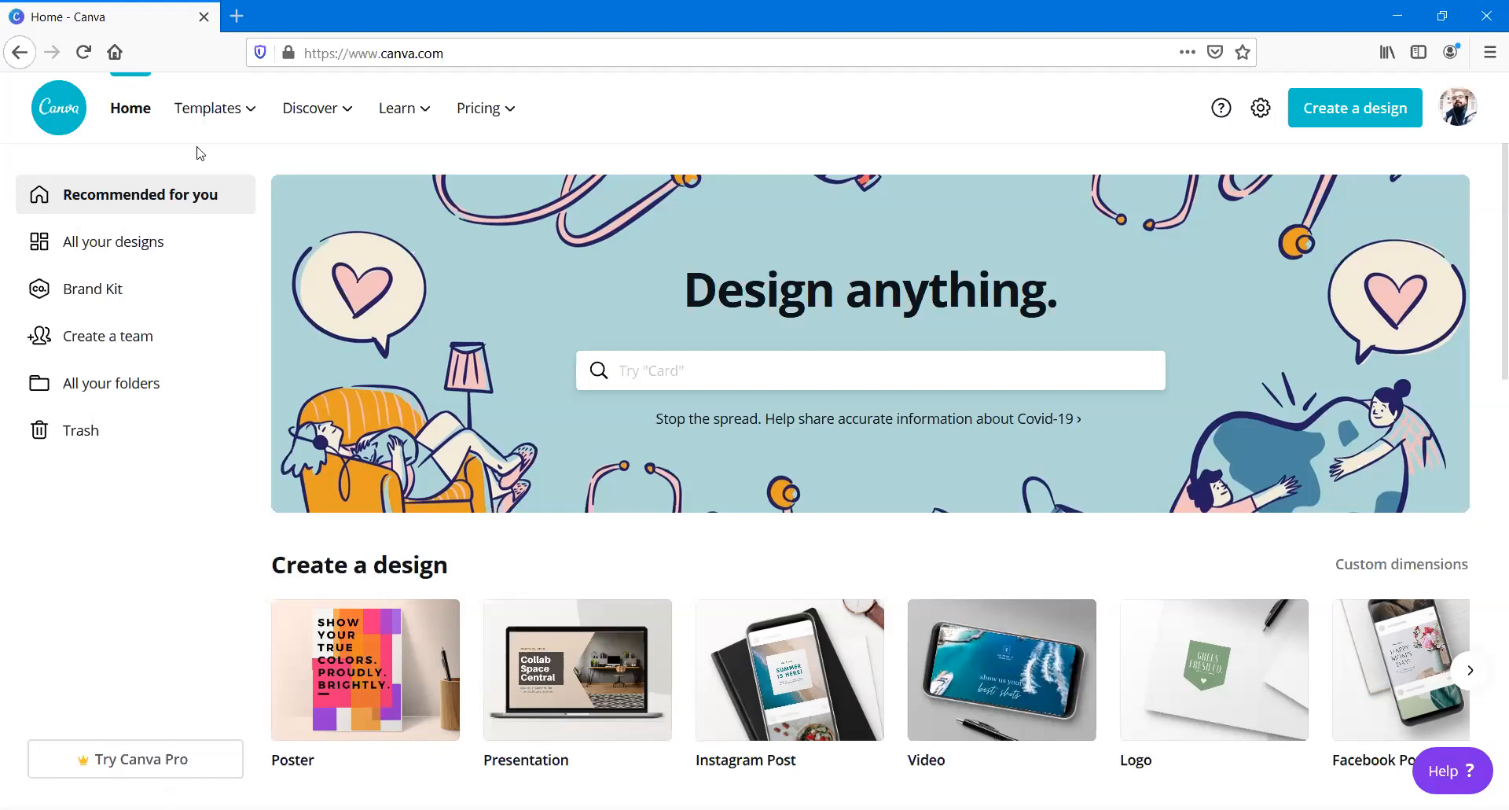
Step: Look through the categories offered under Templates, Discover and Learn in the site navigation
mouse_move(236, 126)
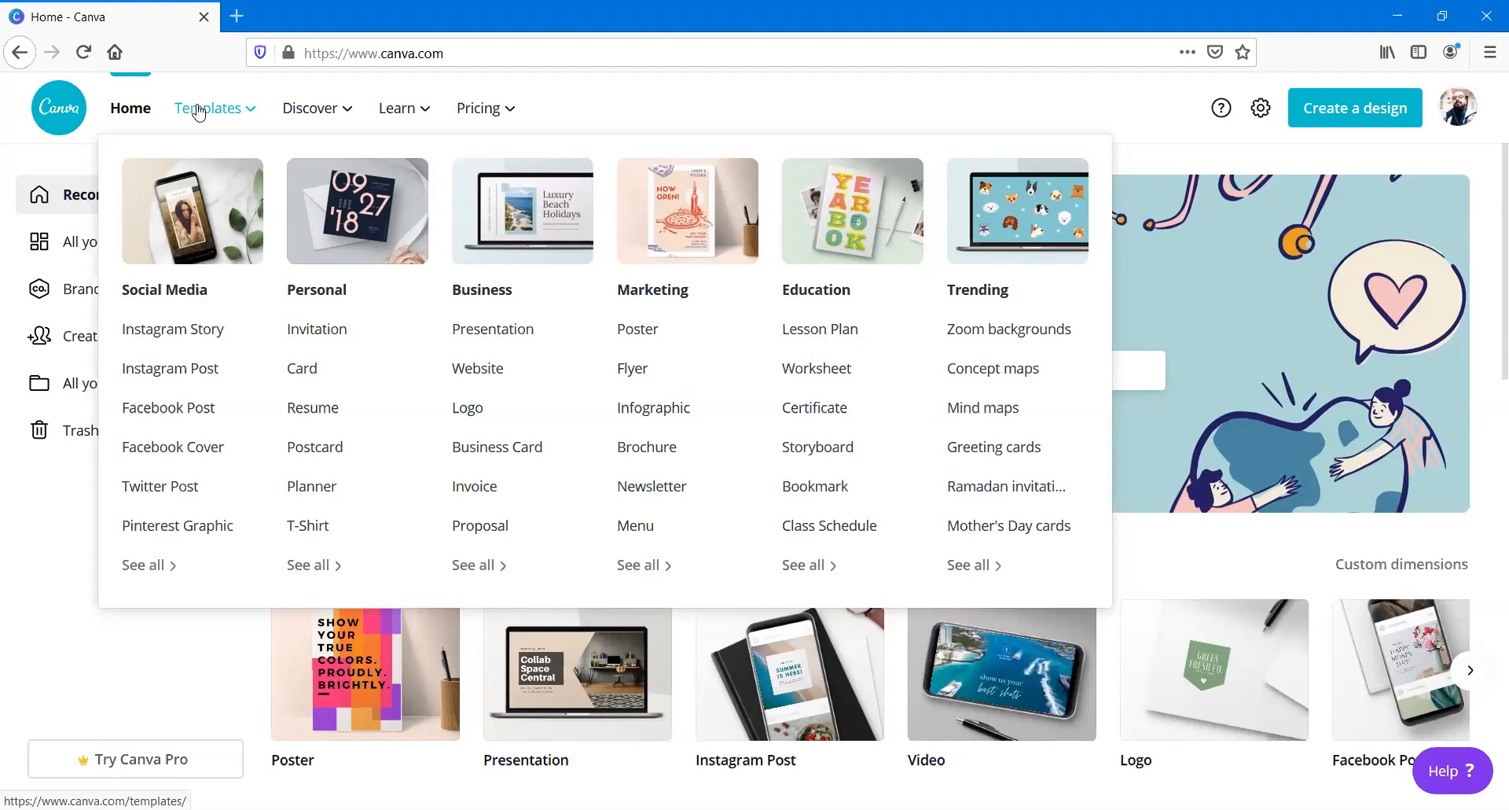
mouse_move(302, 111)
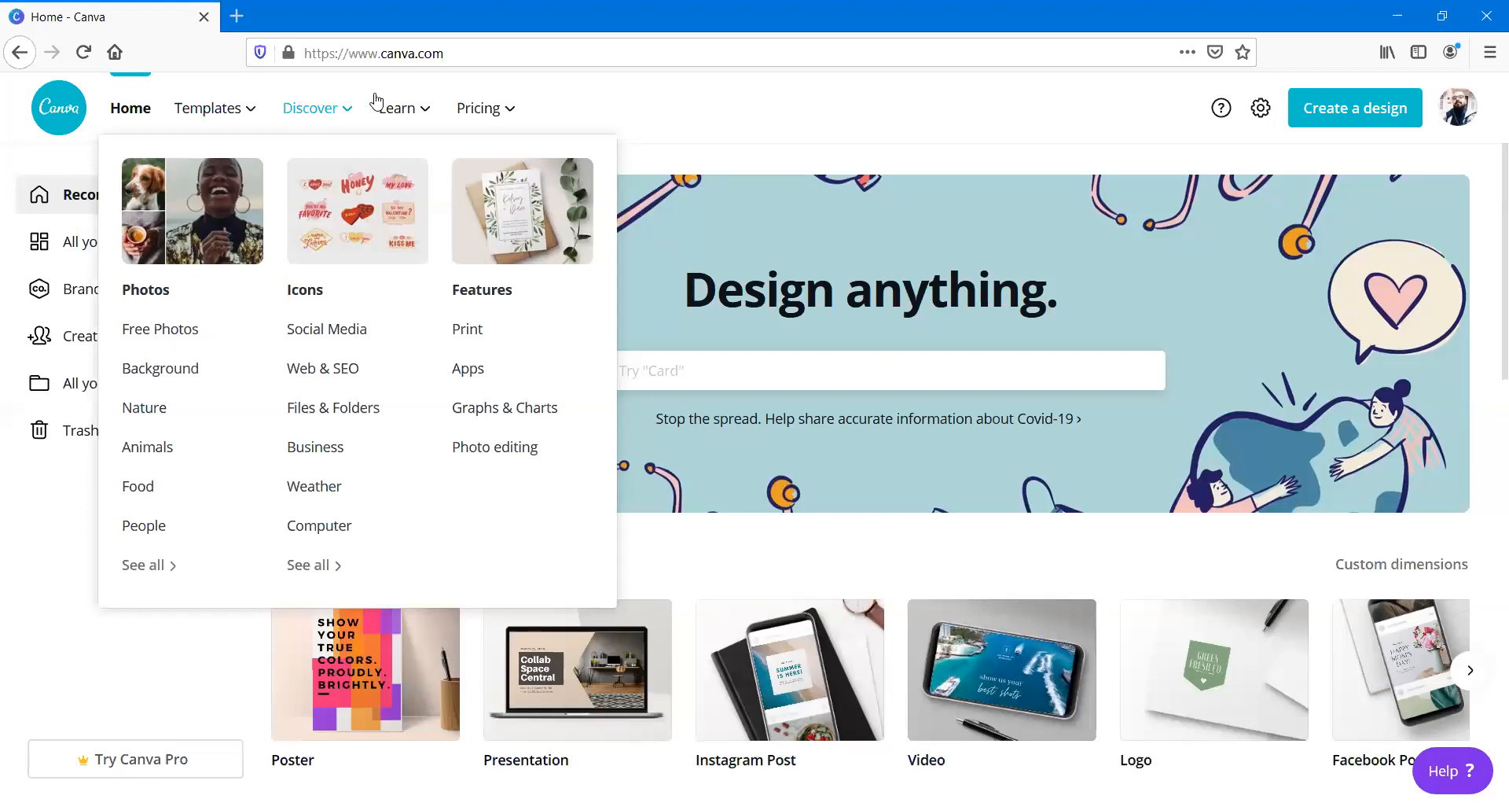
mouse_move(433, 117)
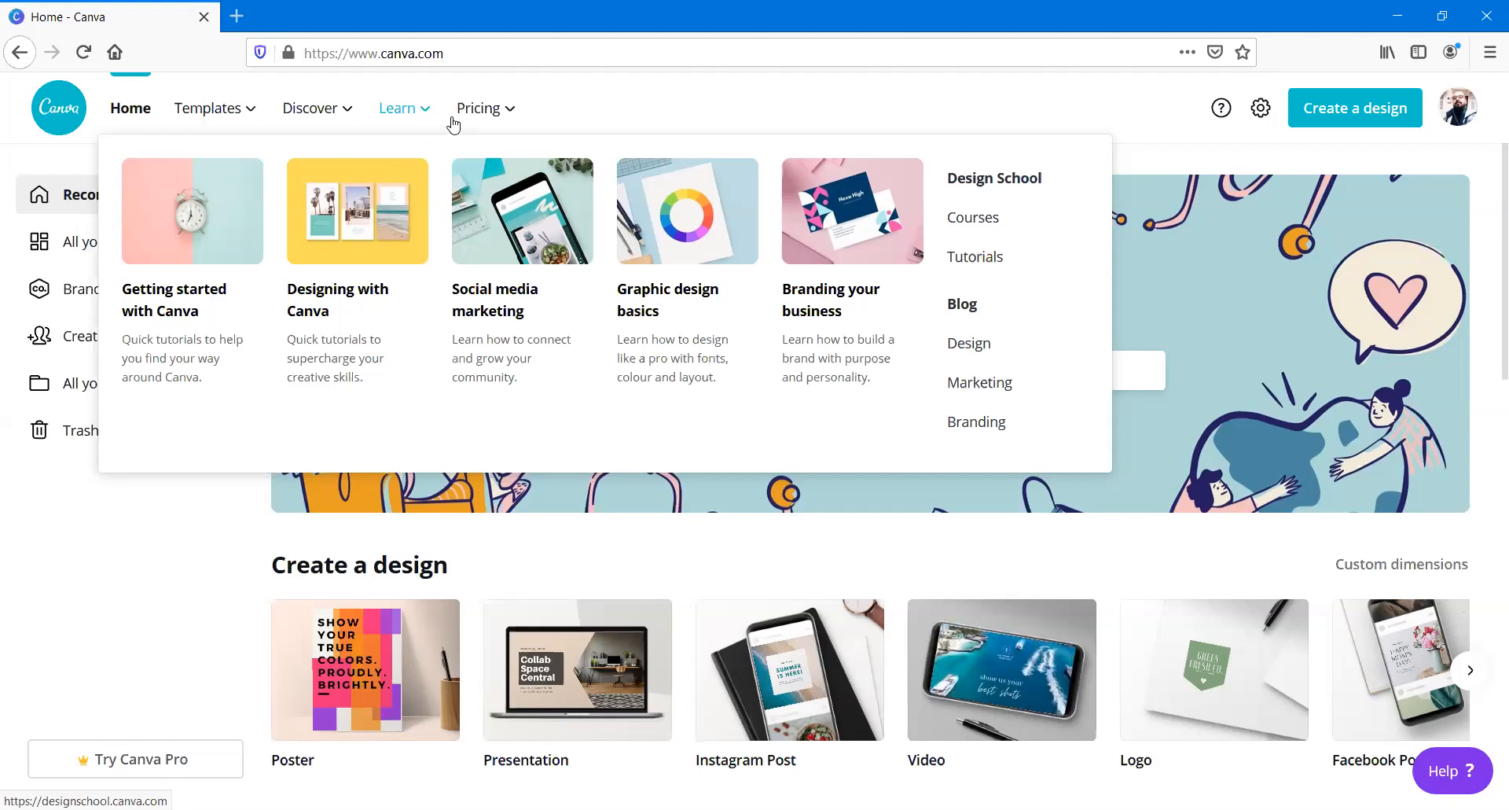
mouse_move(454, 124)
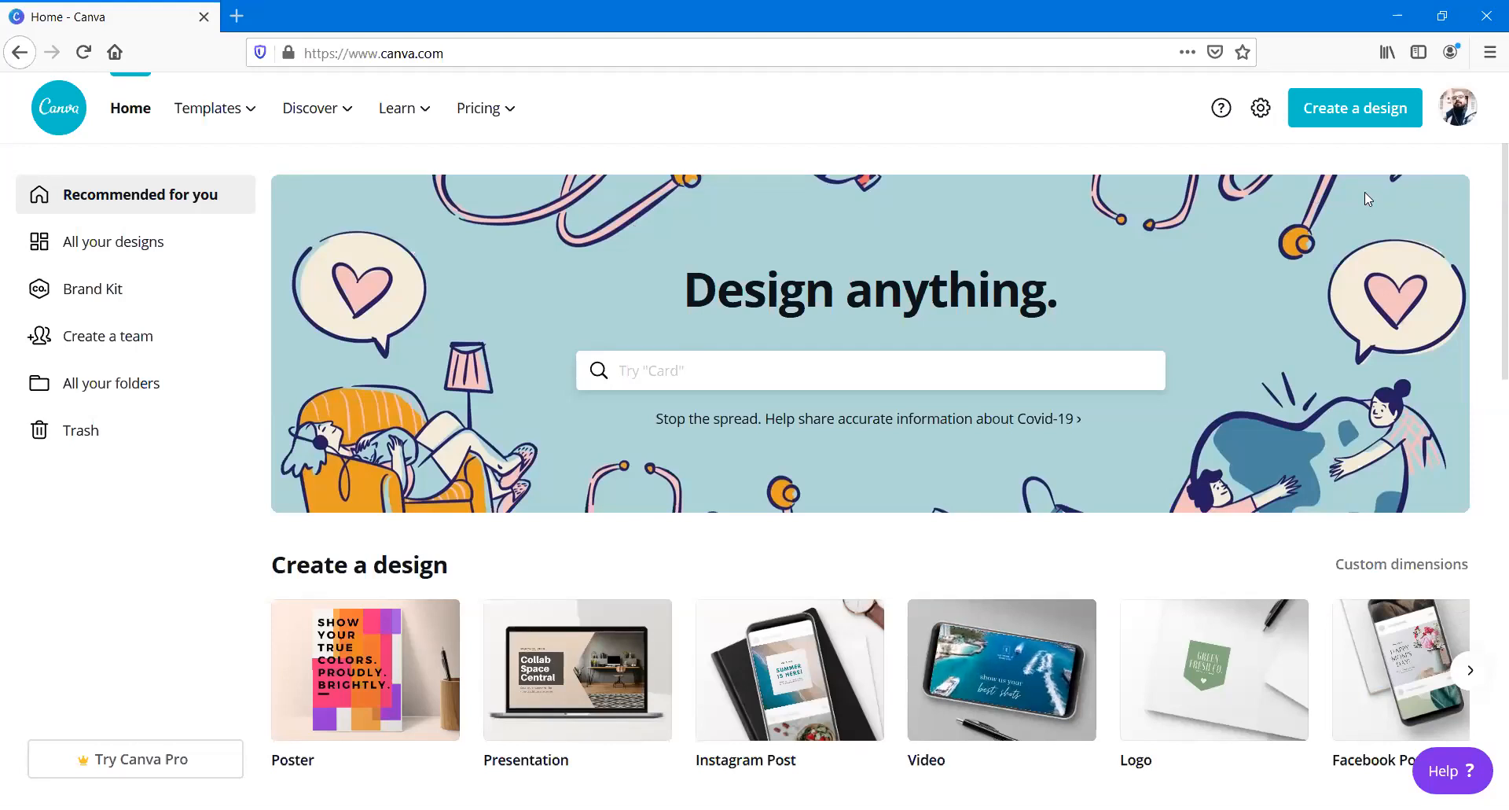
Step: Browse the home page's recommended template sections, from logos and Instagram posts through to Facebook covers
scroll(1031, 261, down, 5)
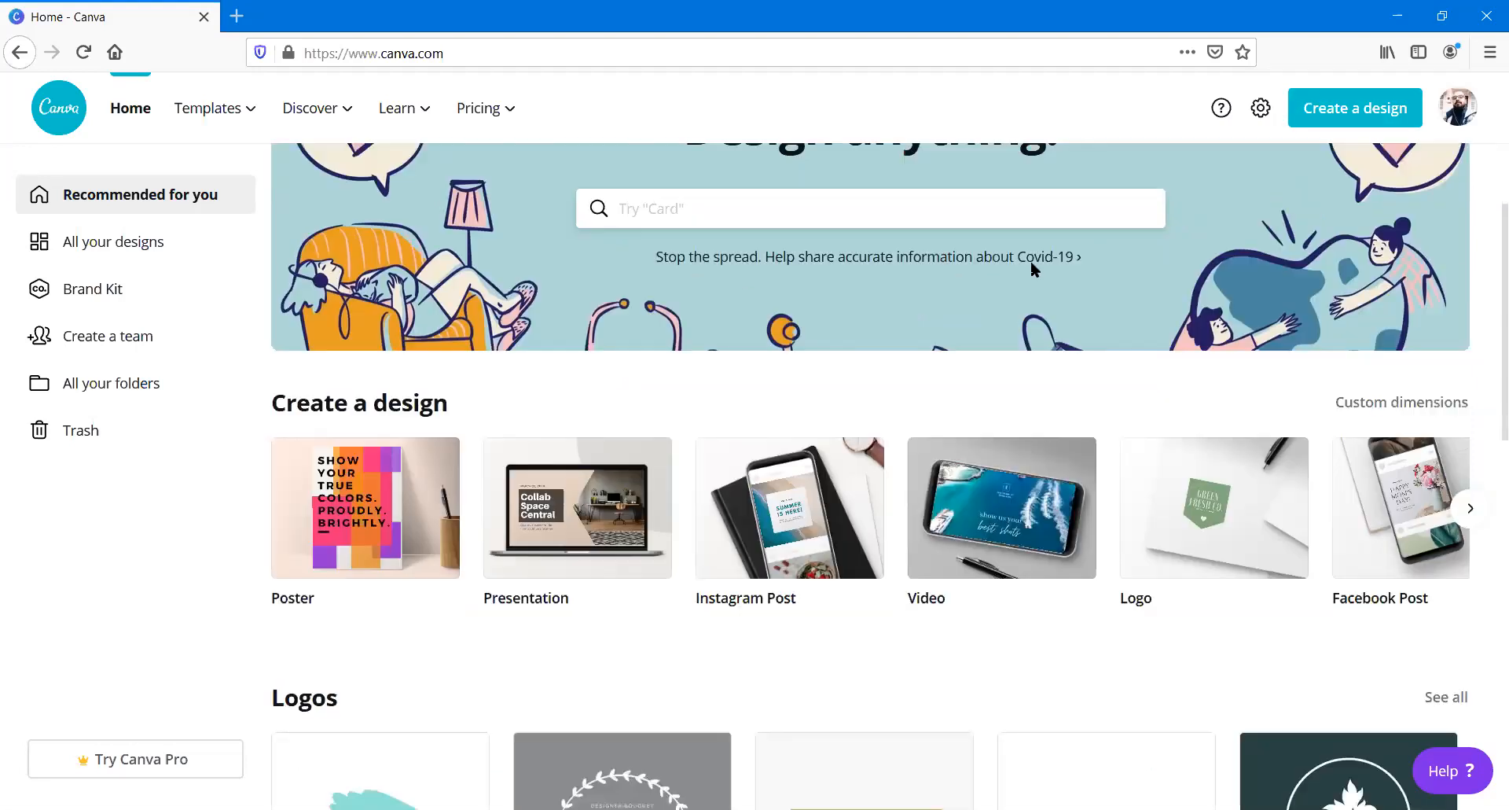
scroll(826, 334, down, 3)
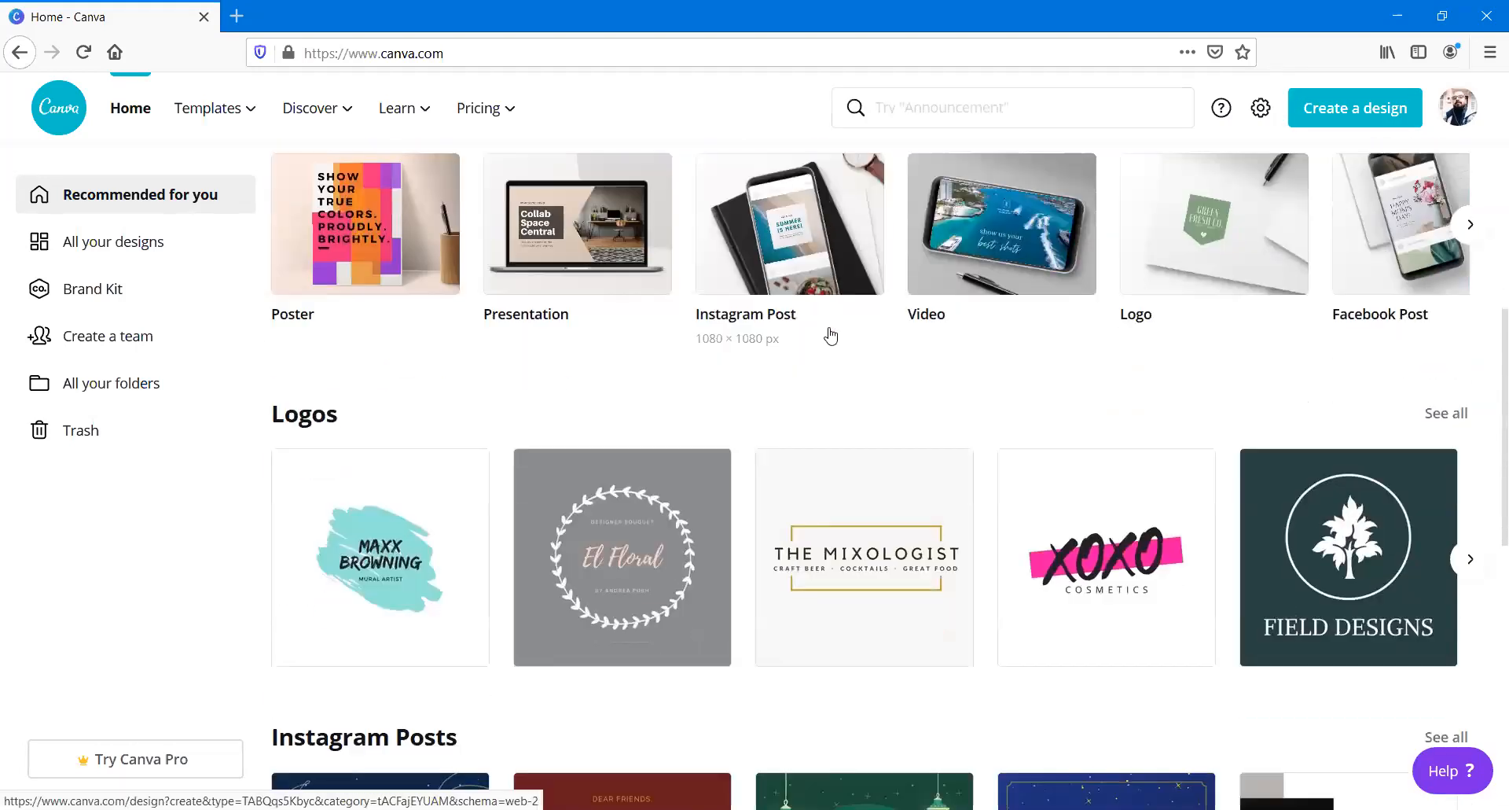
scroll(1077, 381, down, 6)
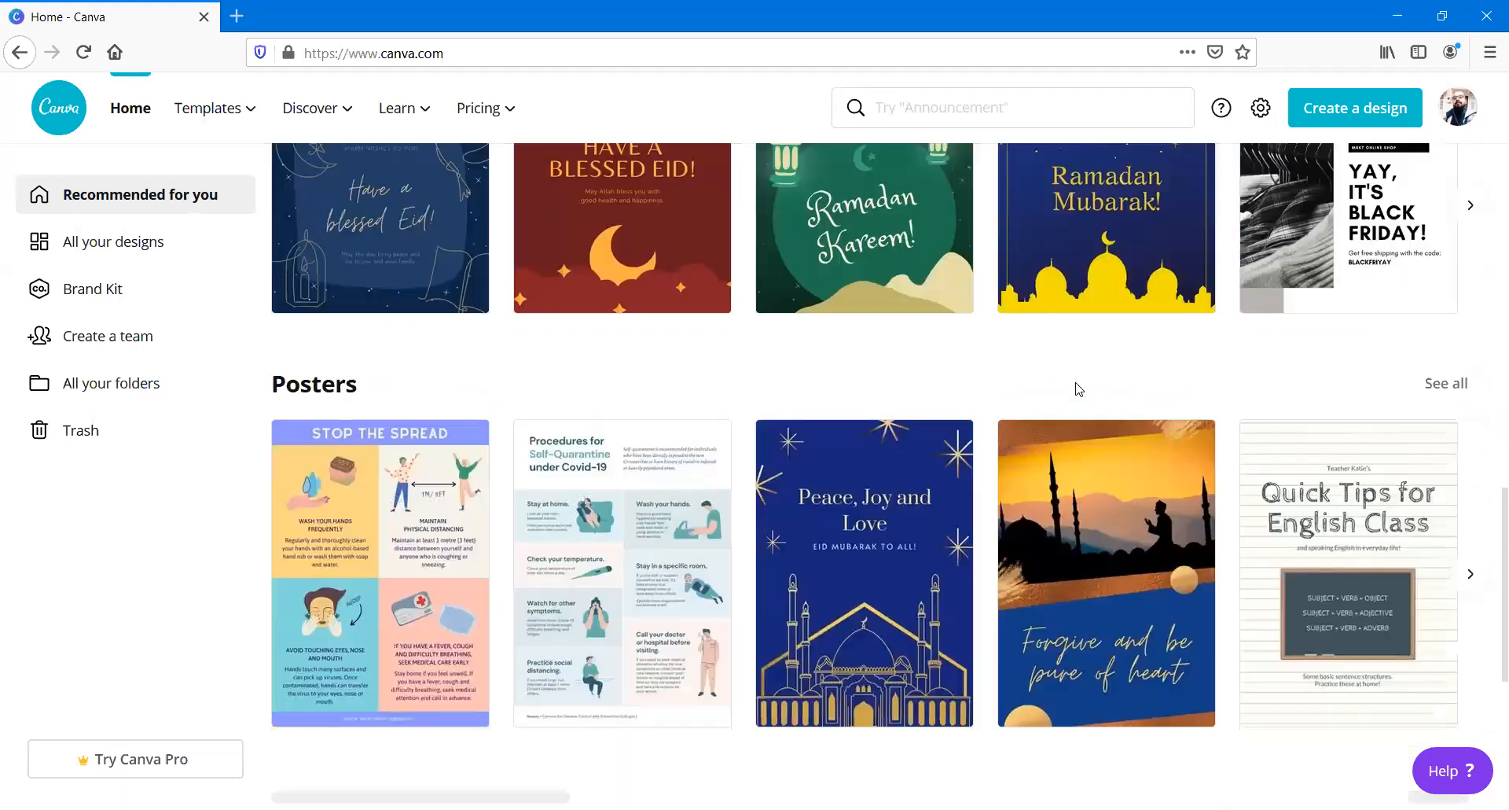
scroll(1079, 389, up, 6)
scroll(1079, 389, down, 15)
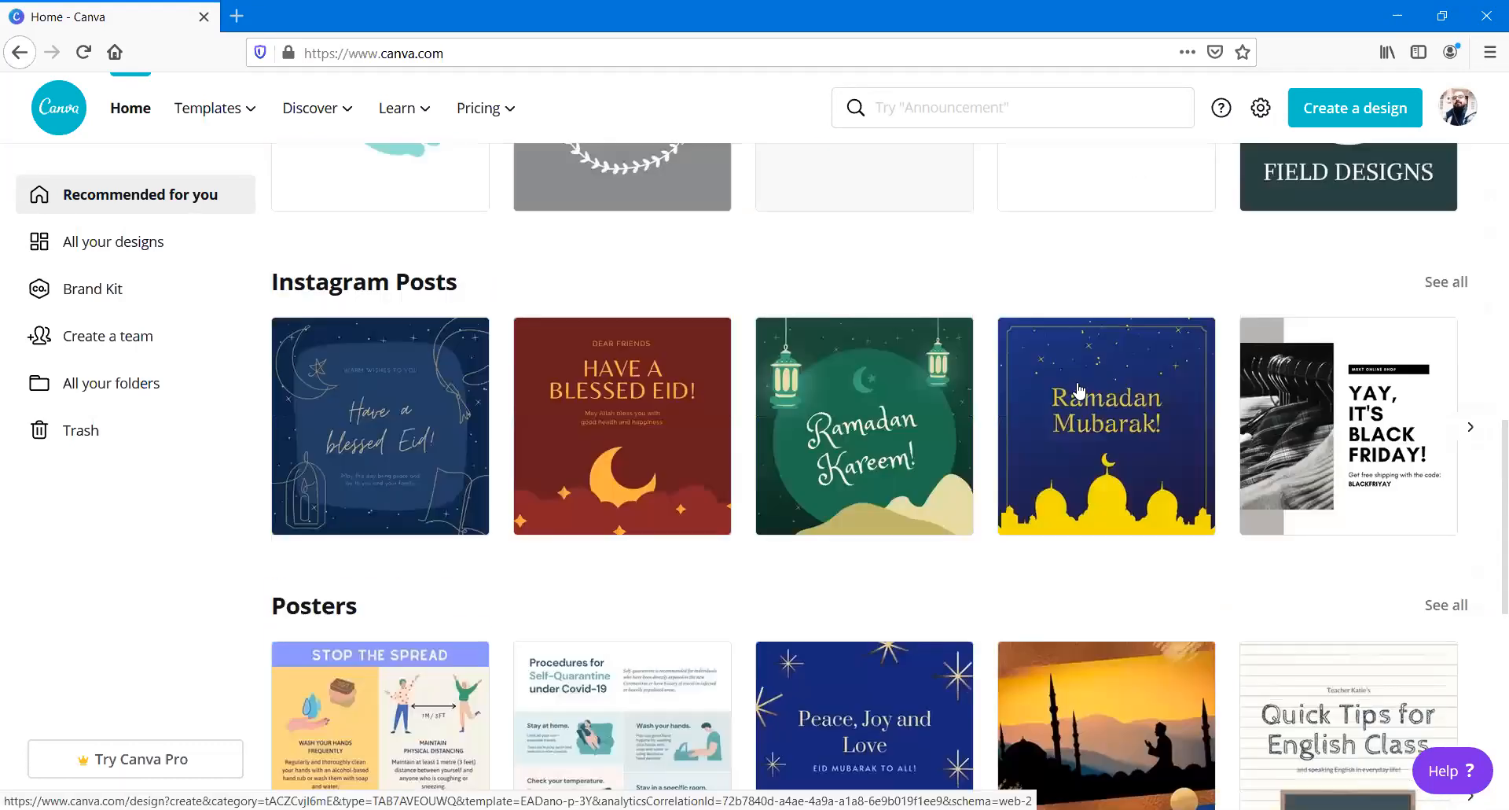
scroll(1080, 389, down, 8)
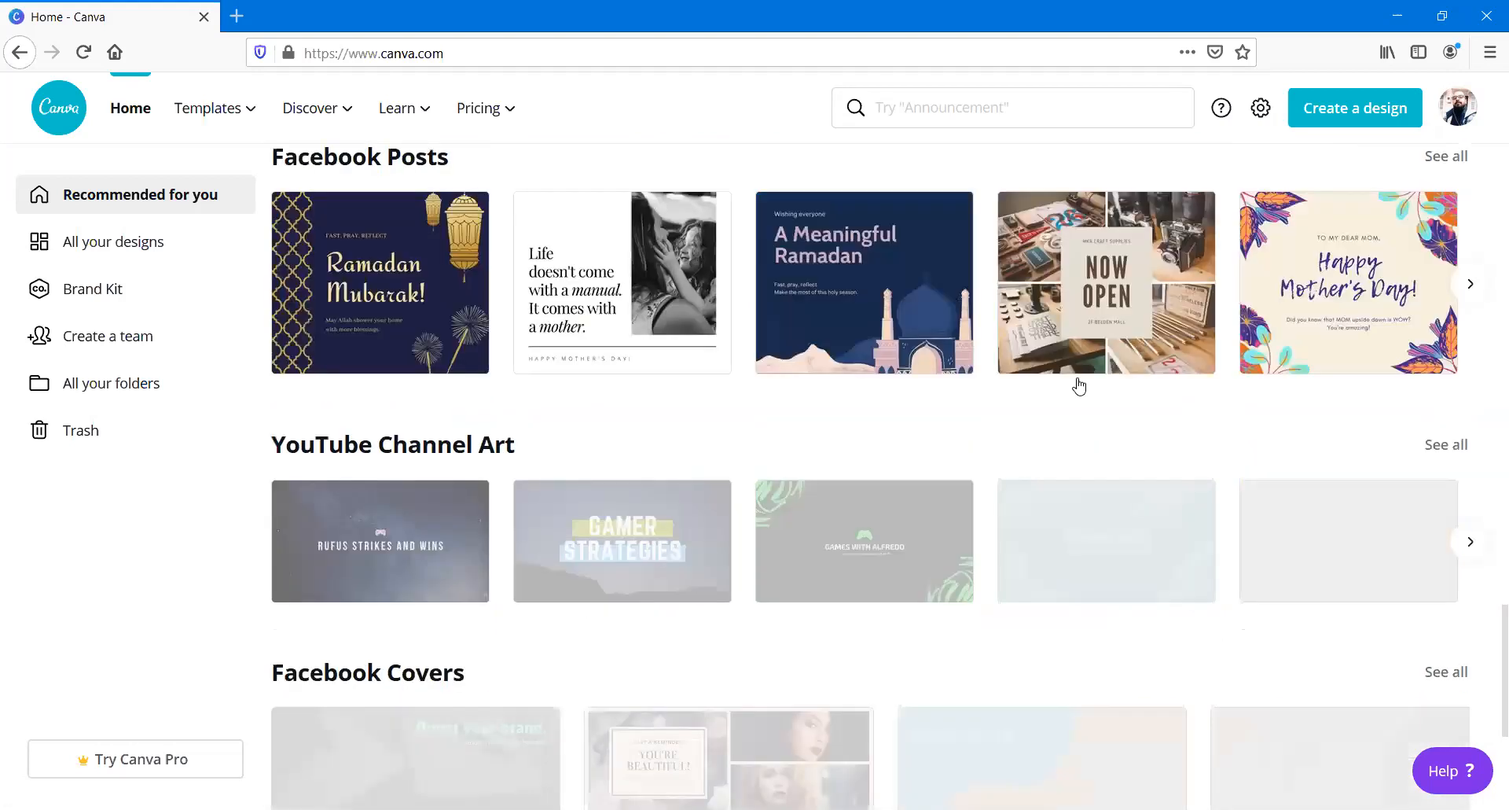
scroll(1043, 377, down, 4)
scroll(1041, 376, up, 15)
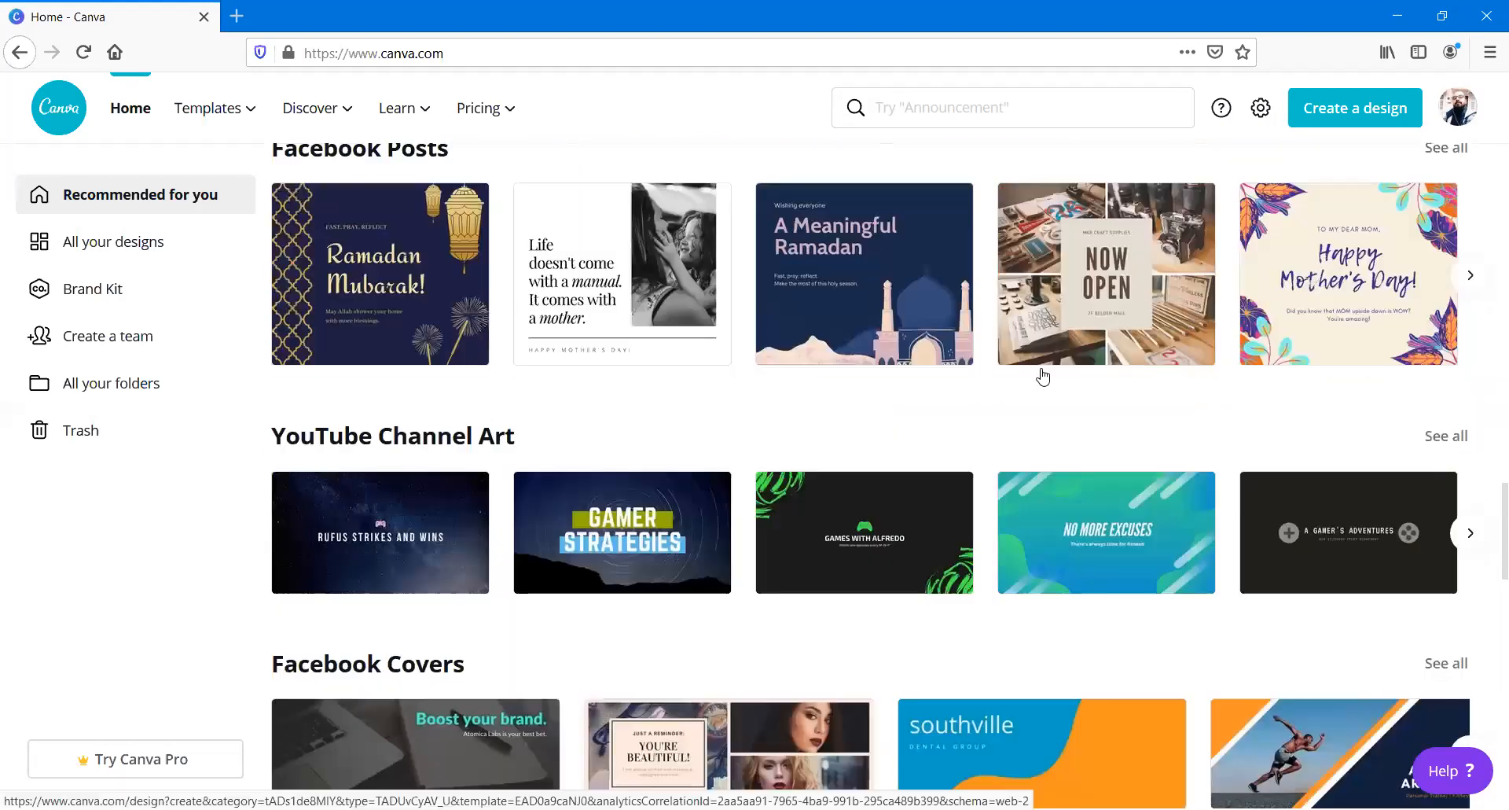
scroll(1038, 375, up, 7)
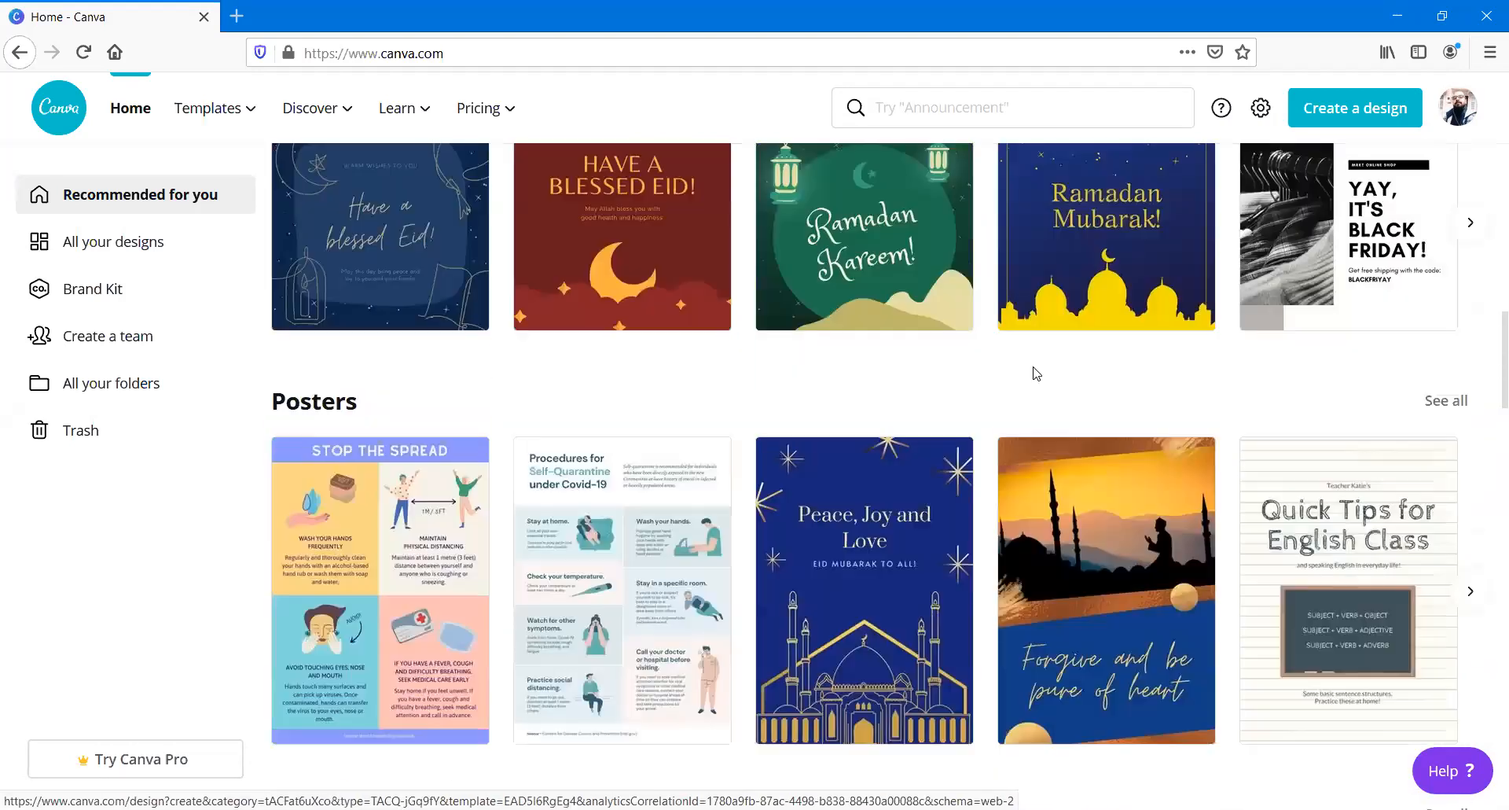
scroll(1036, 373, up, 10)
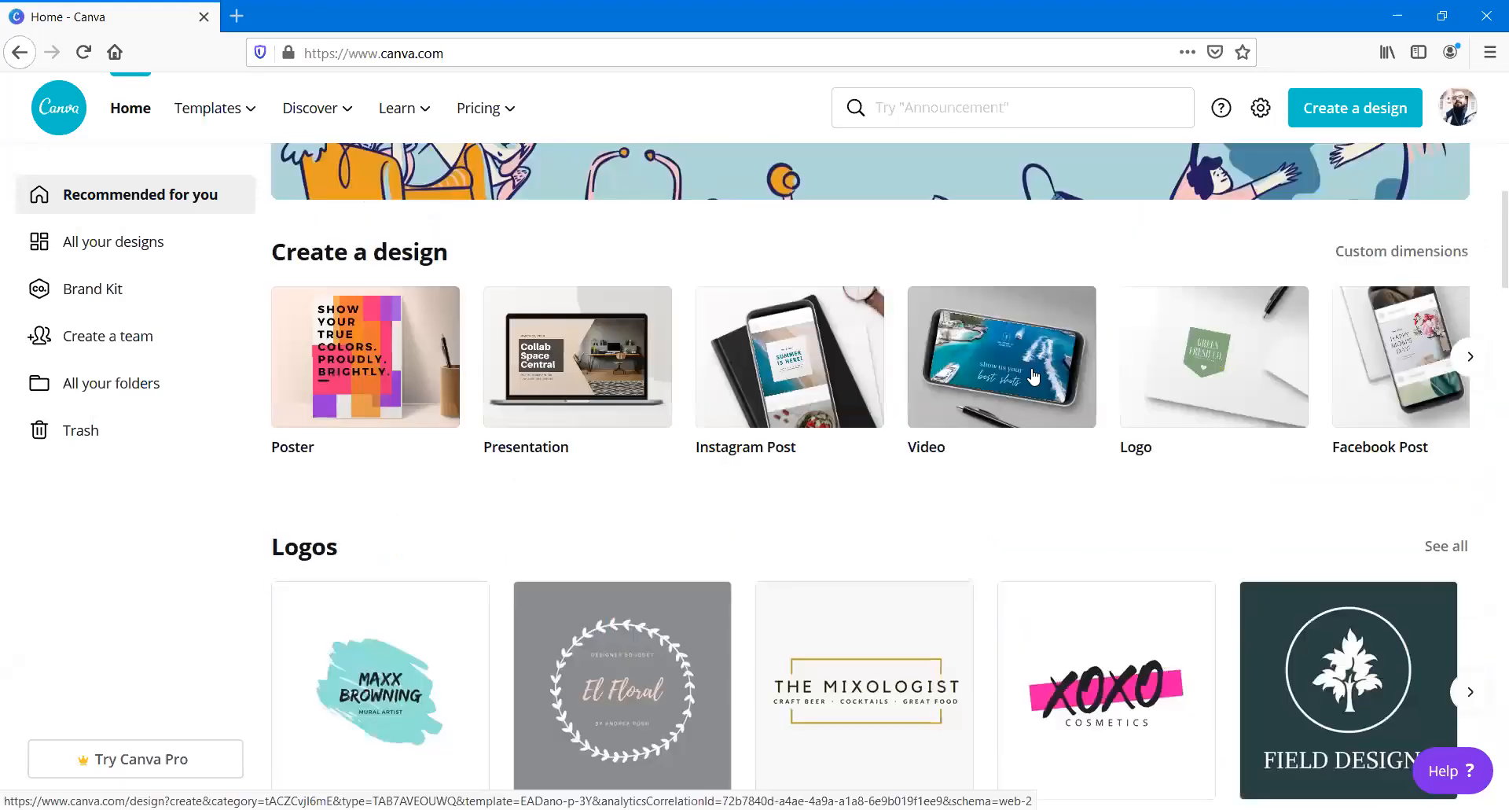
scroll(342, 455, down, 1)
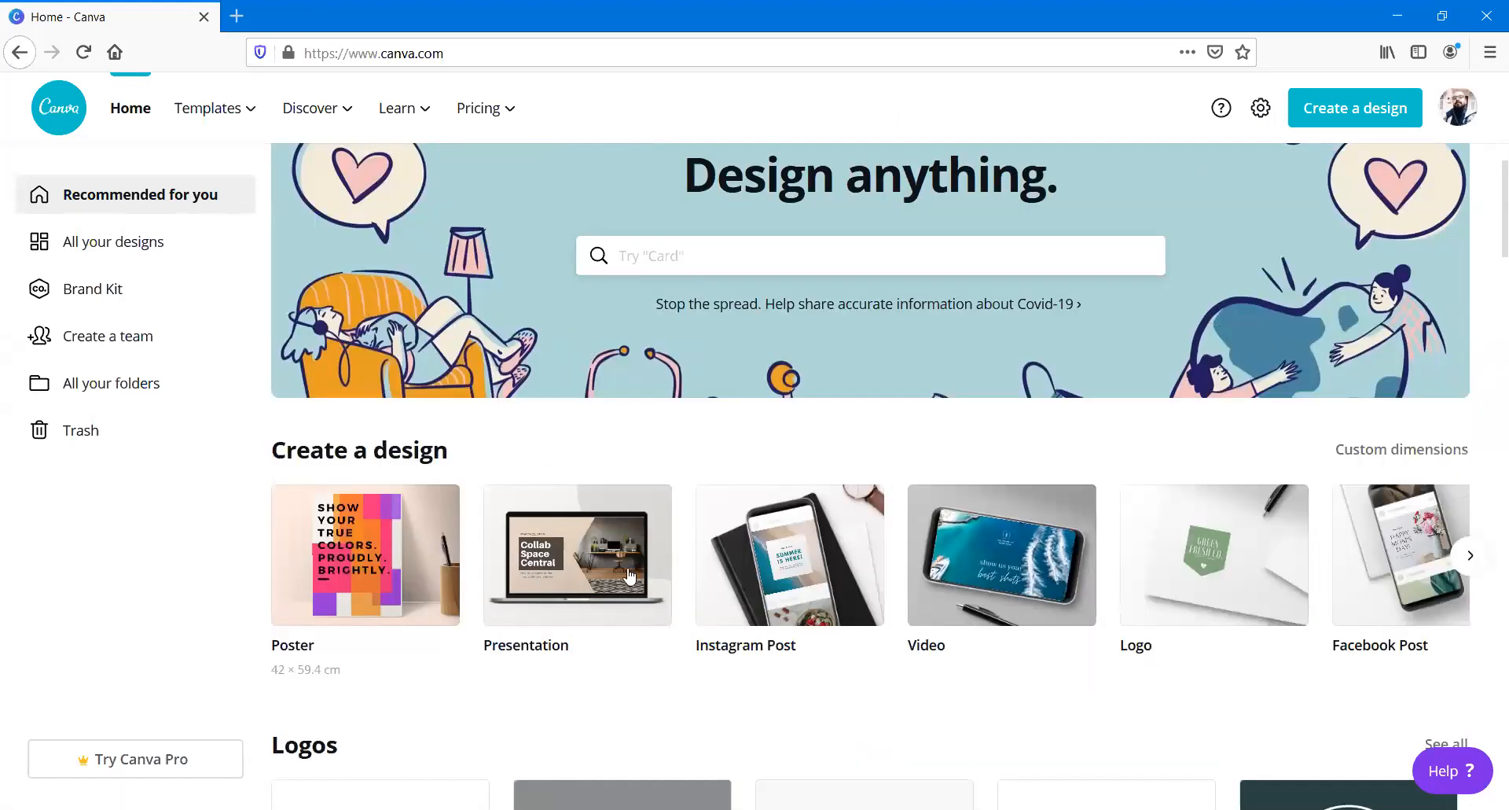
Step: Create a blank Instagram Post after browsing the available design types, and dismiss the template tip
click(1470, 556)
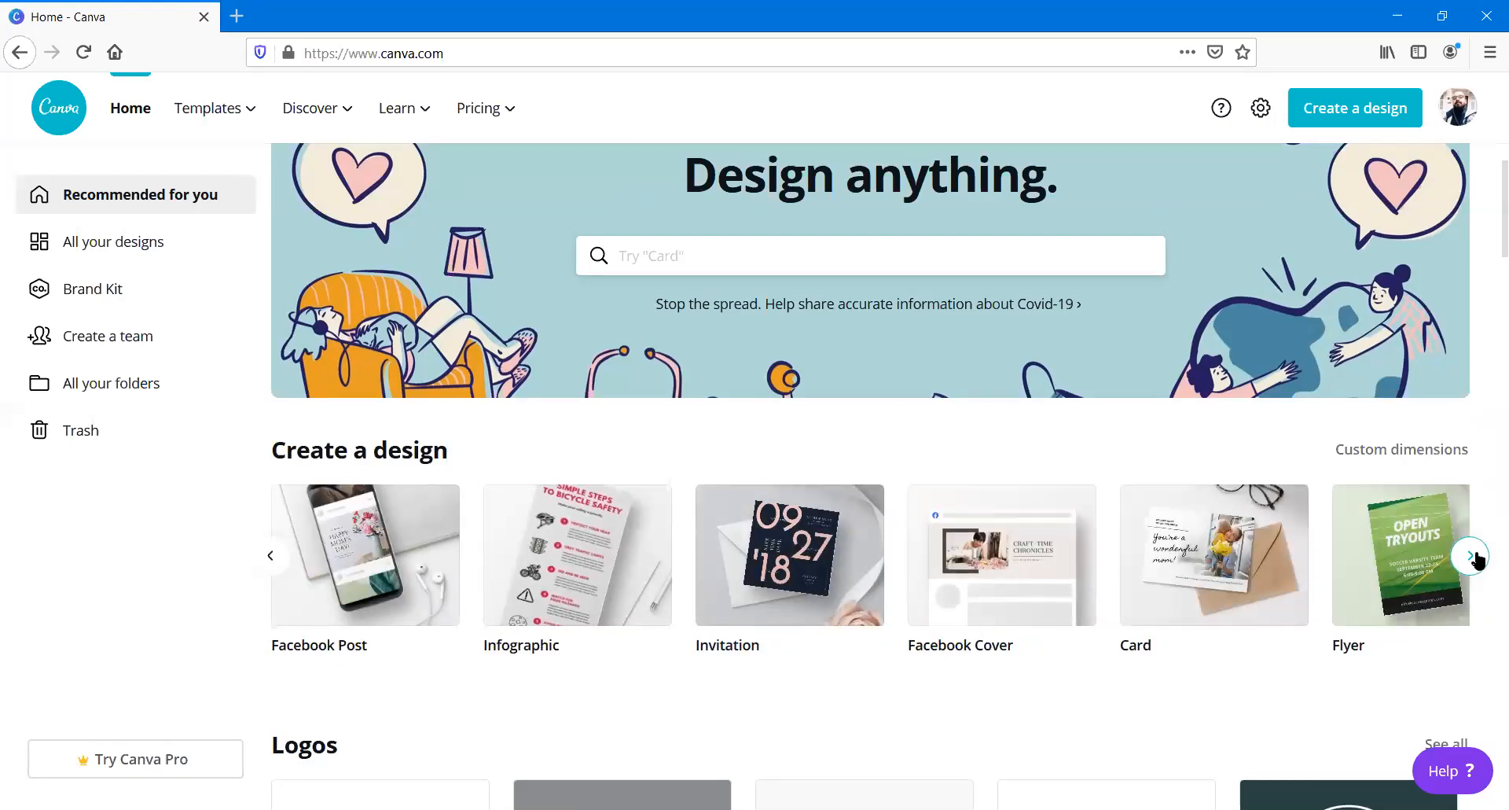
click(1470, 556)
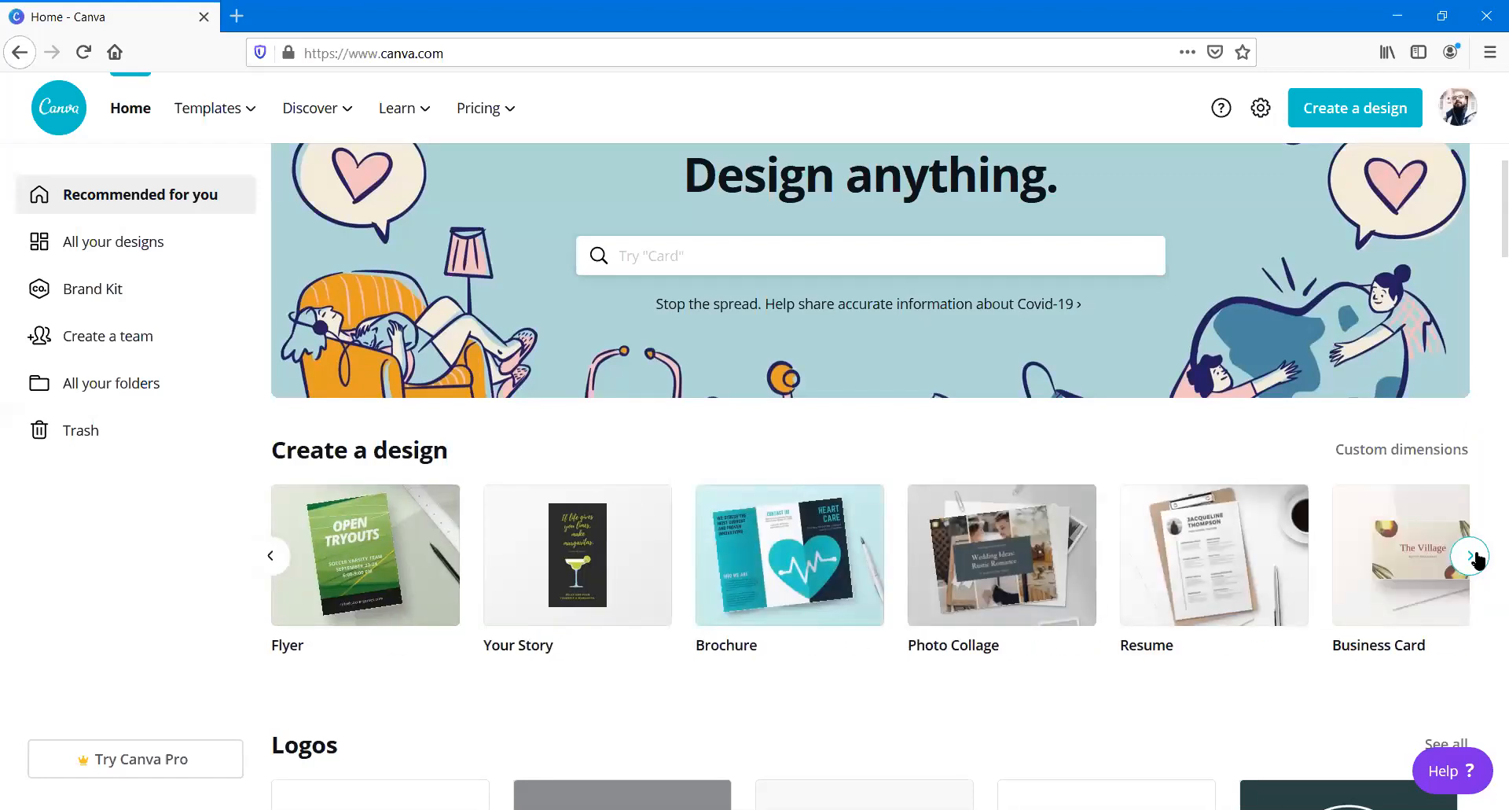
click(1469, 555)
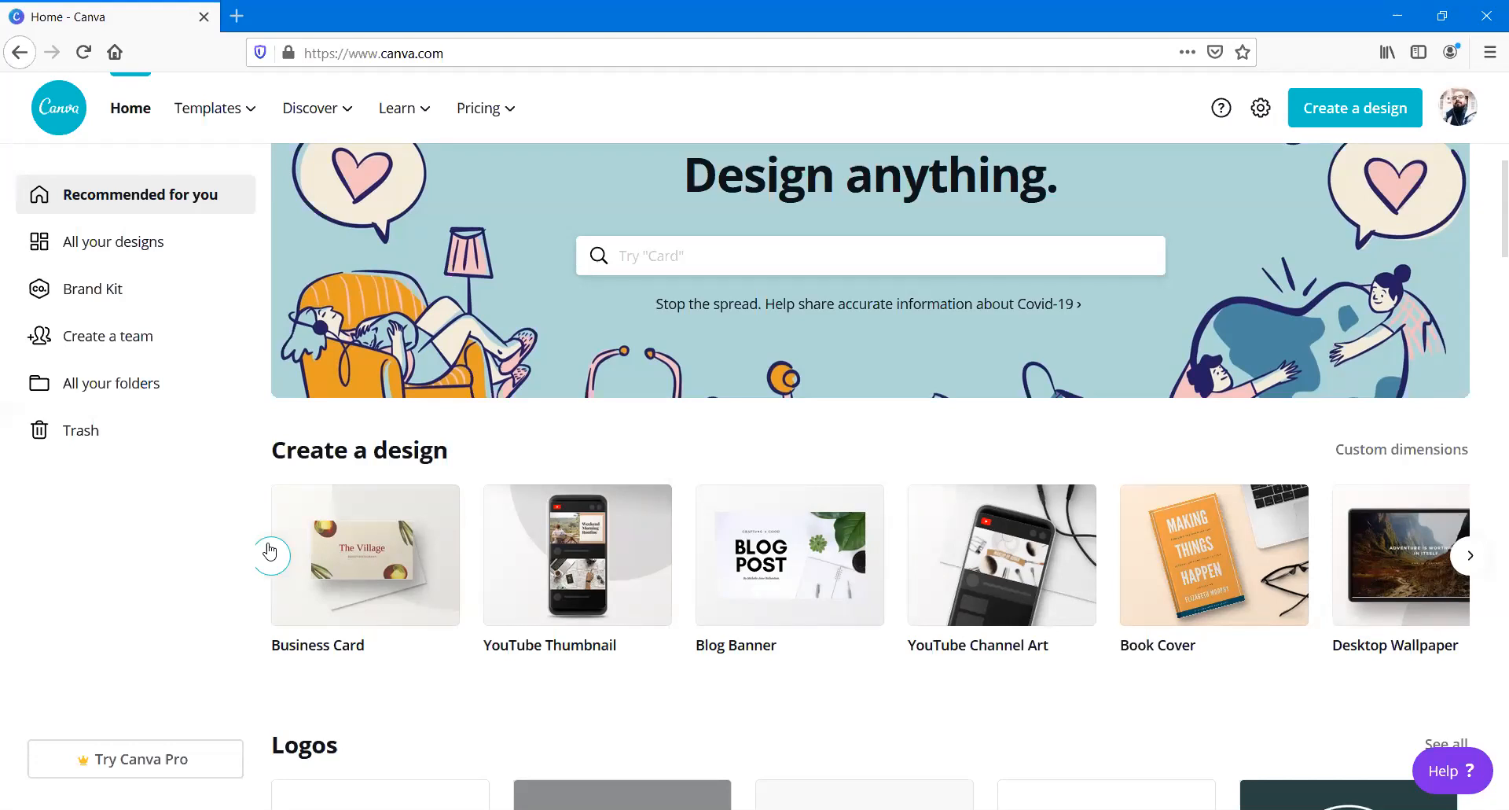
click(271, 554)
click(272, 553)
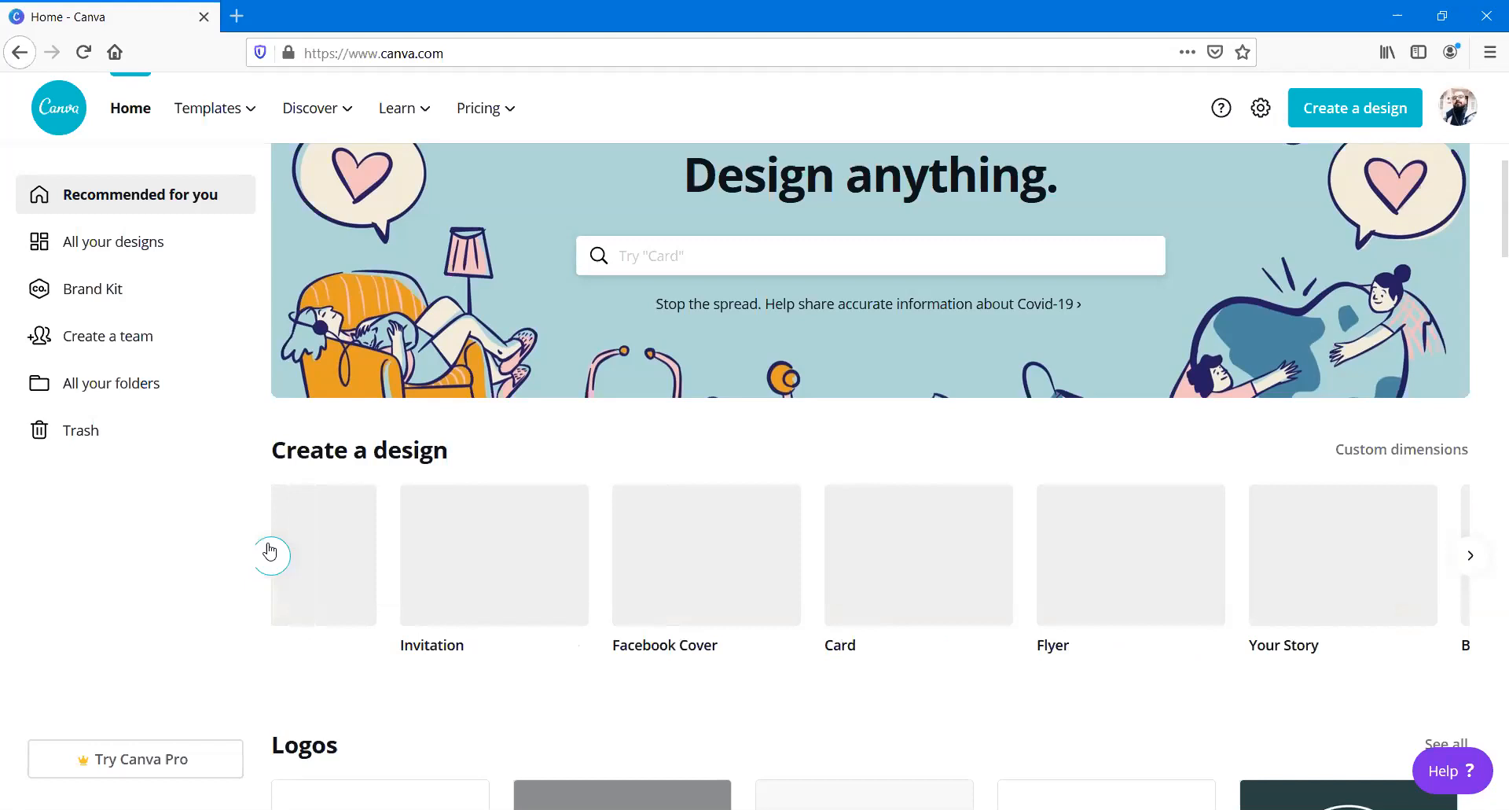
click(271, 555)
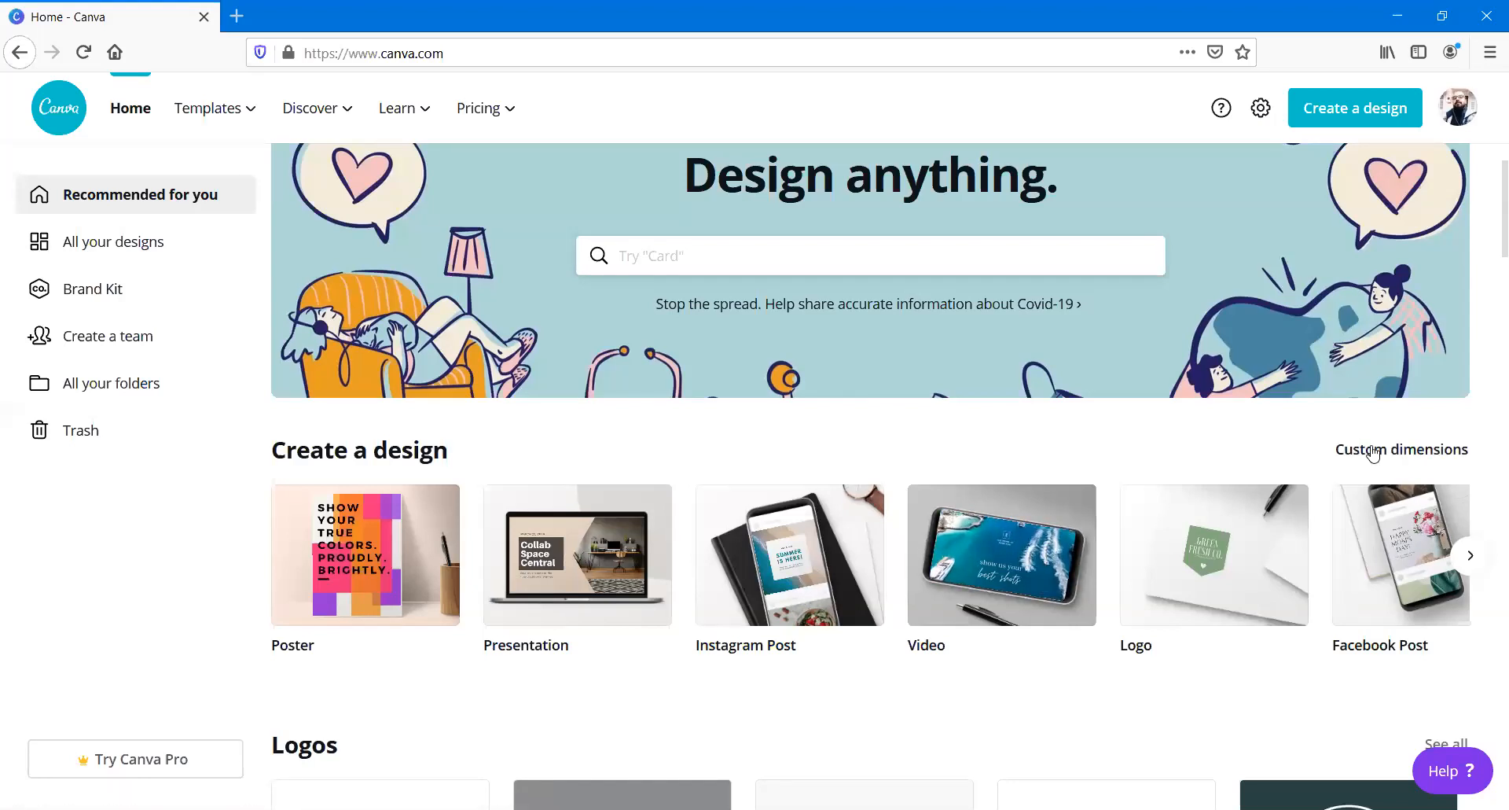
click(759, 533)
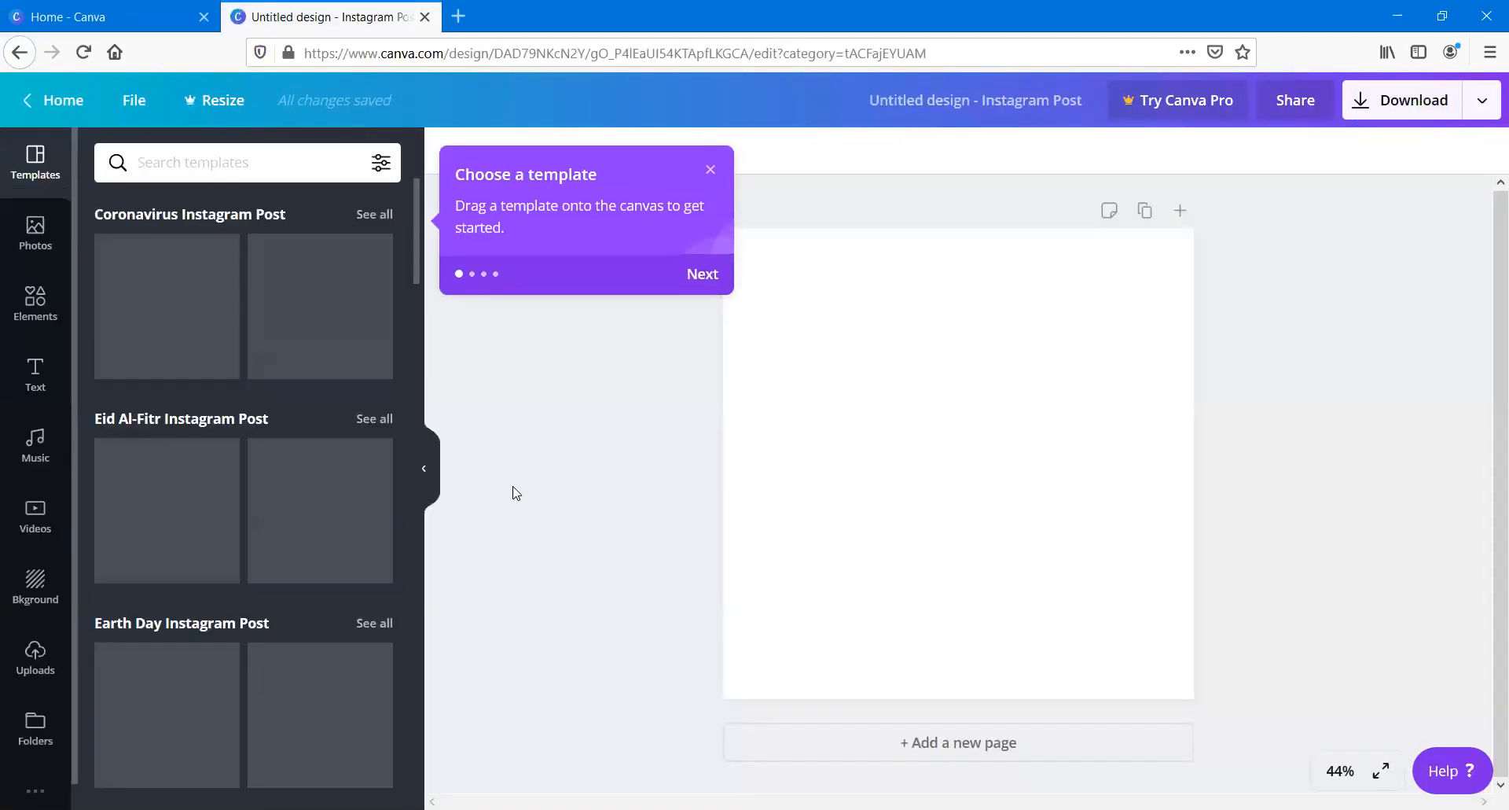
click(711, 170)
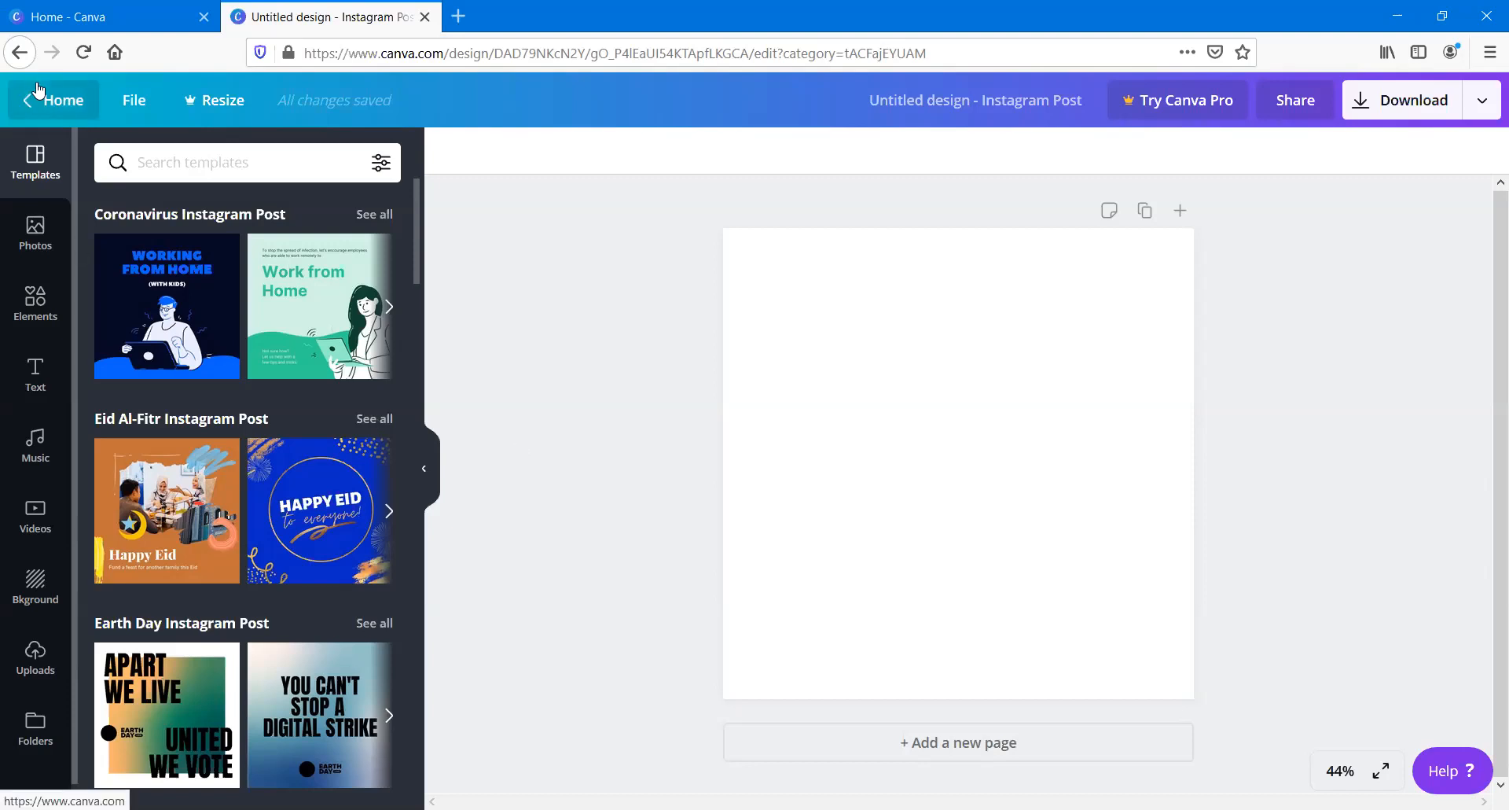
Step: Rename the untitled design as Tutorial
click(143, 111)
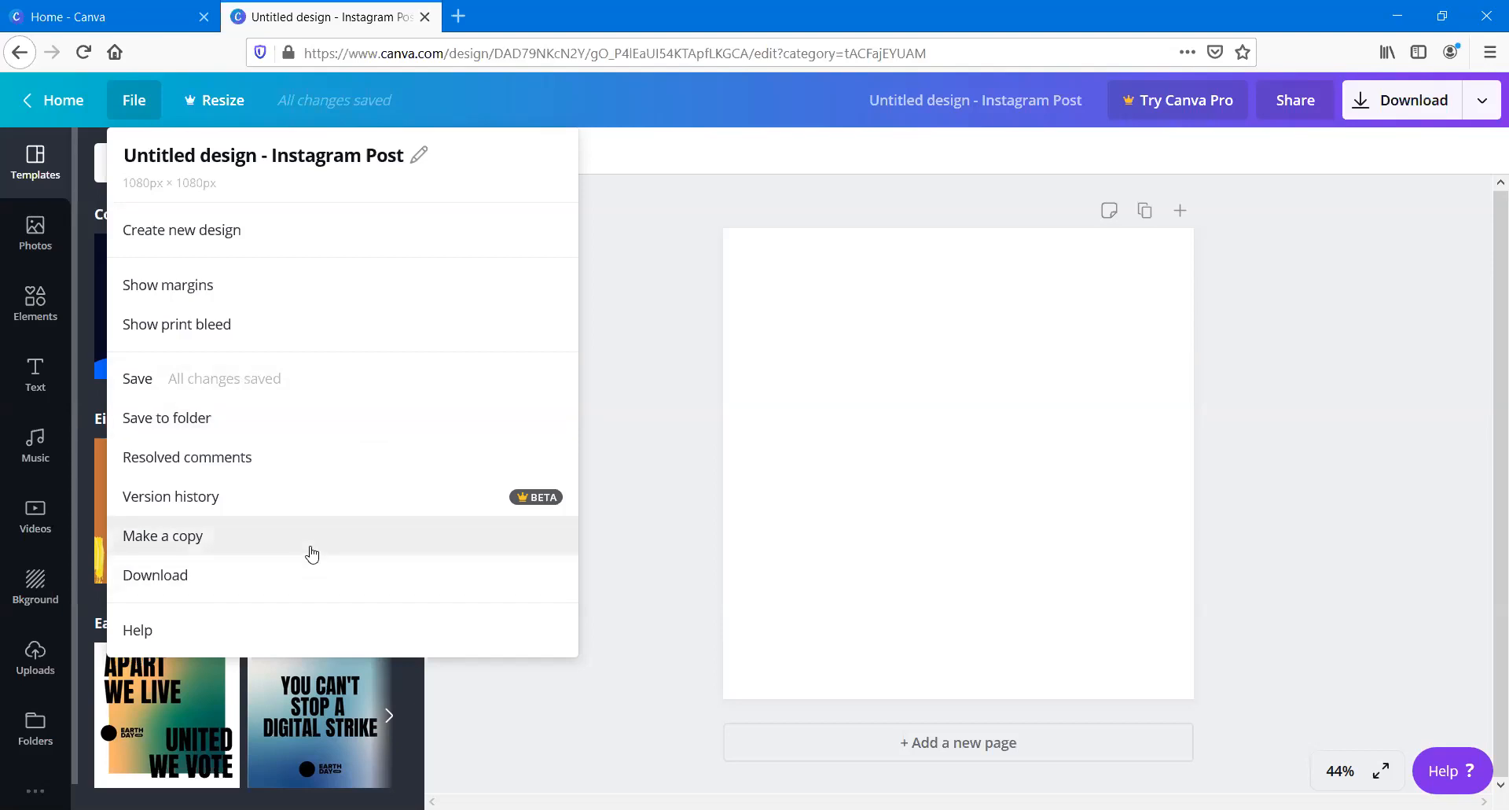
click(336, 157)
key(BackSpace)
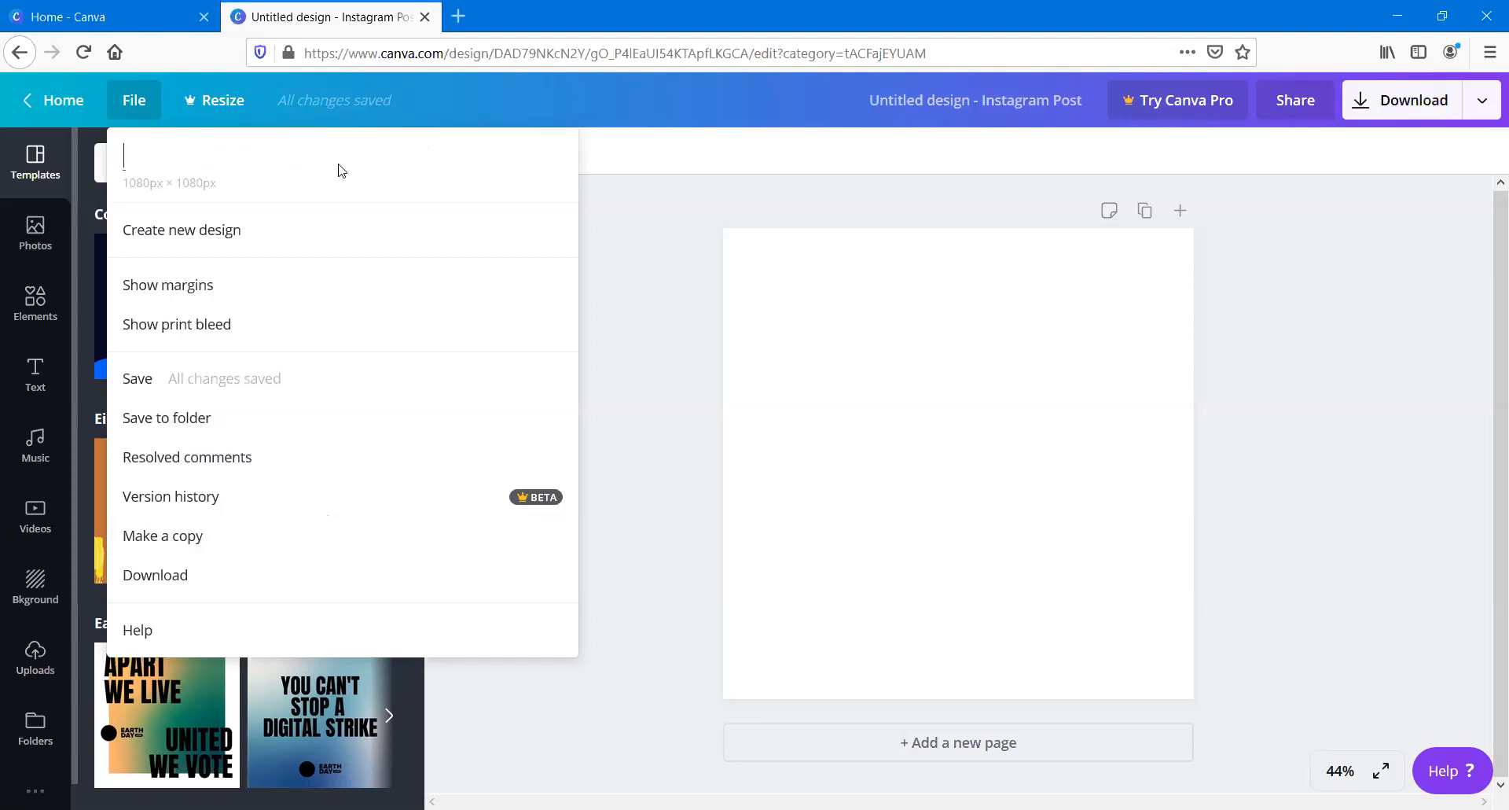
text(Tutorial)
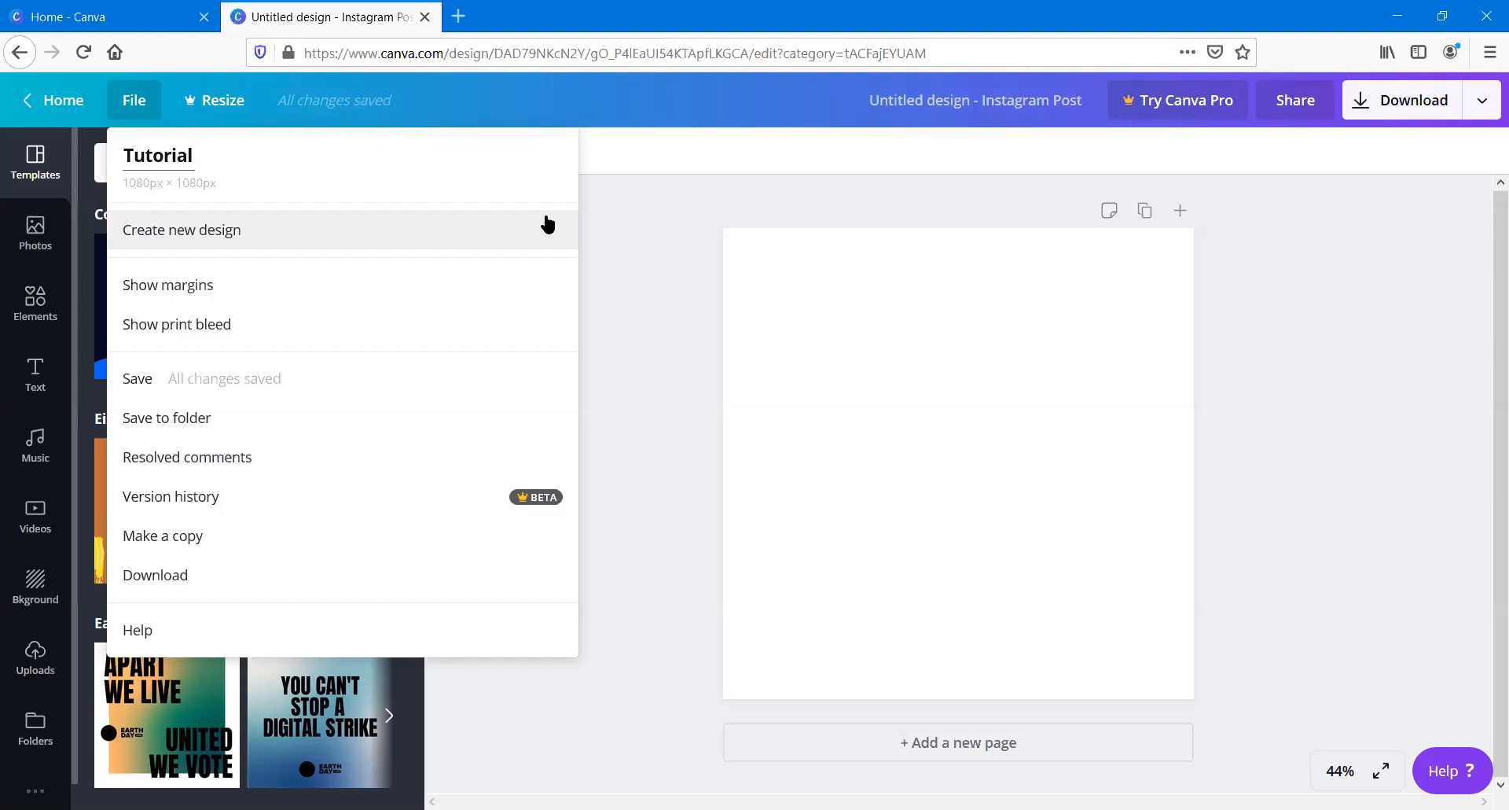
click(621, 218)
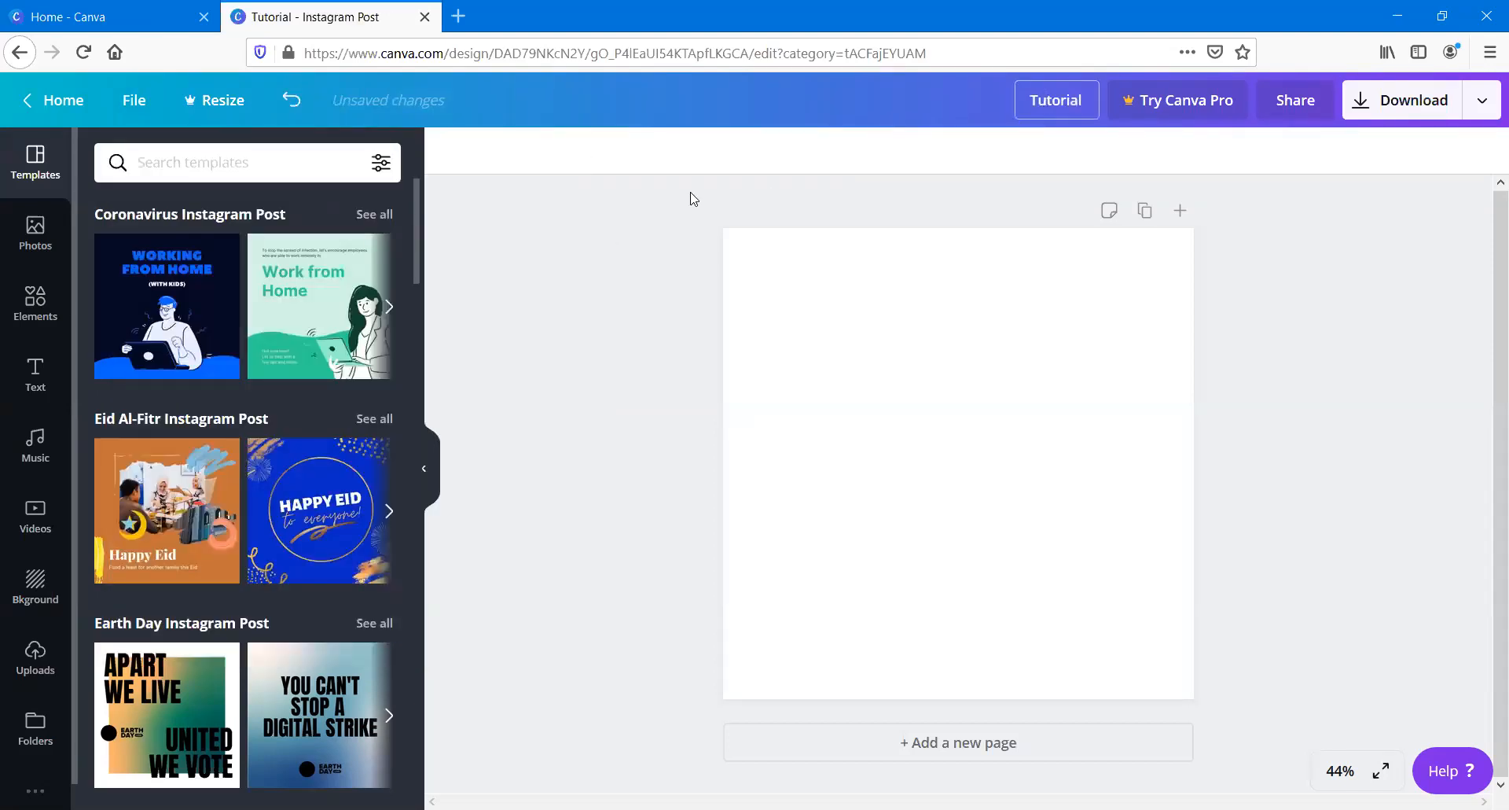
Step: View the Resize feature's Pro offer and the design's sharing options, closing both without changes
click(222, 117)
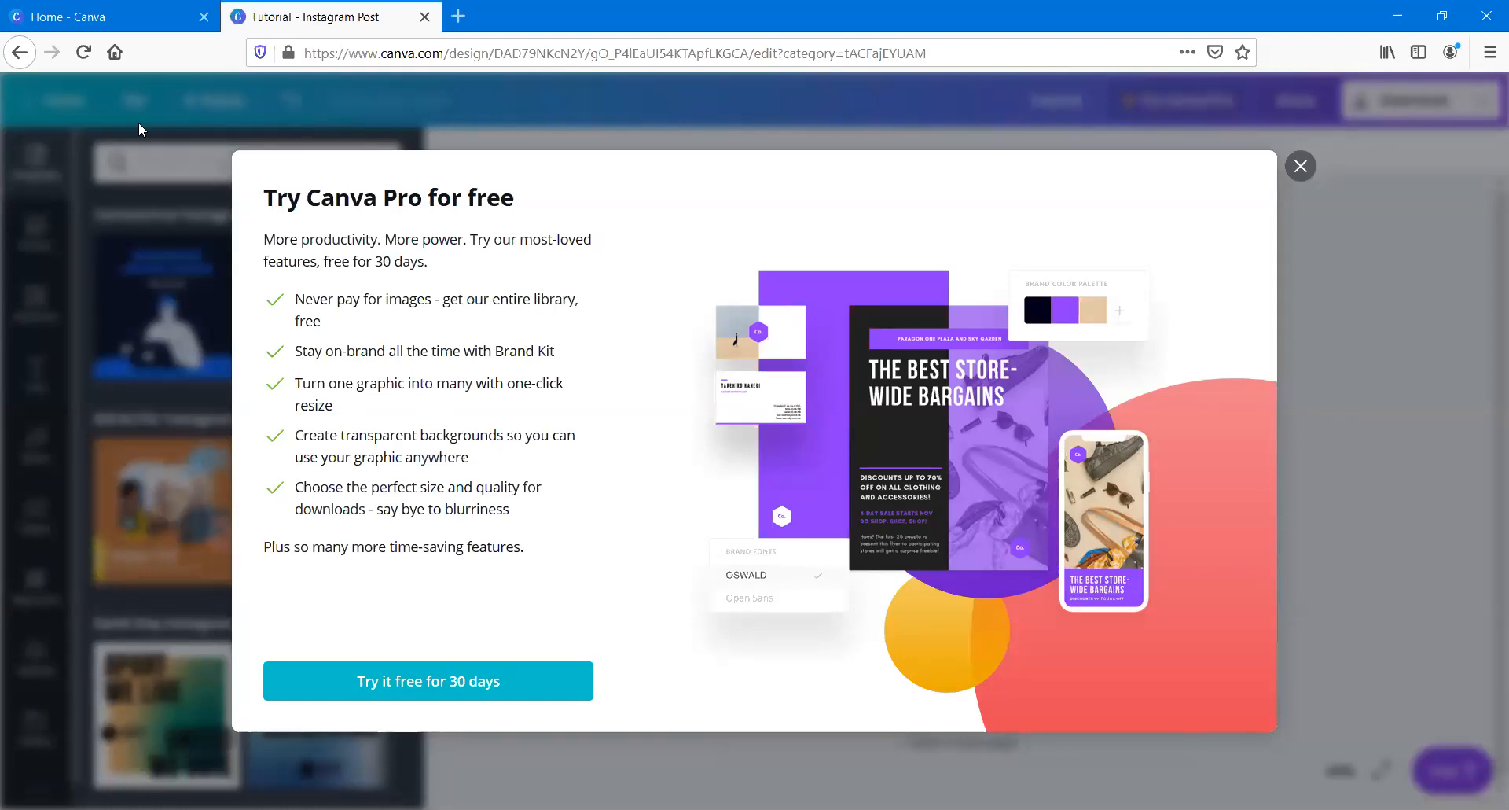
click(1291, 173)
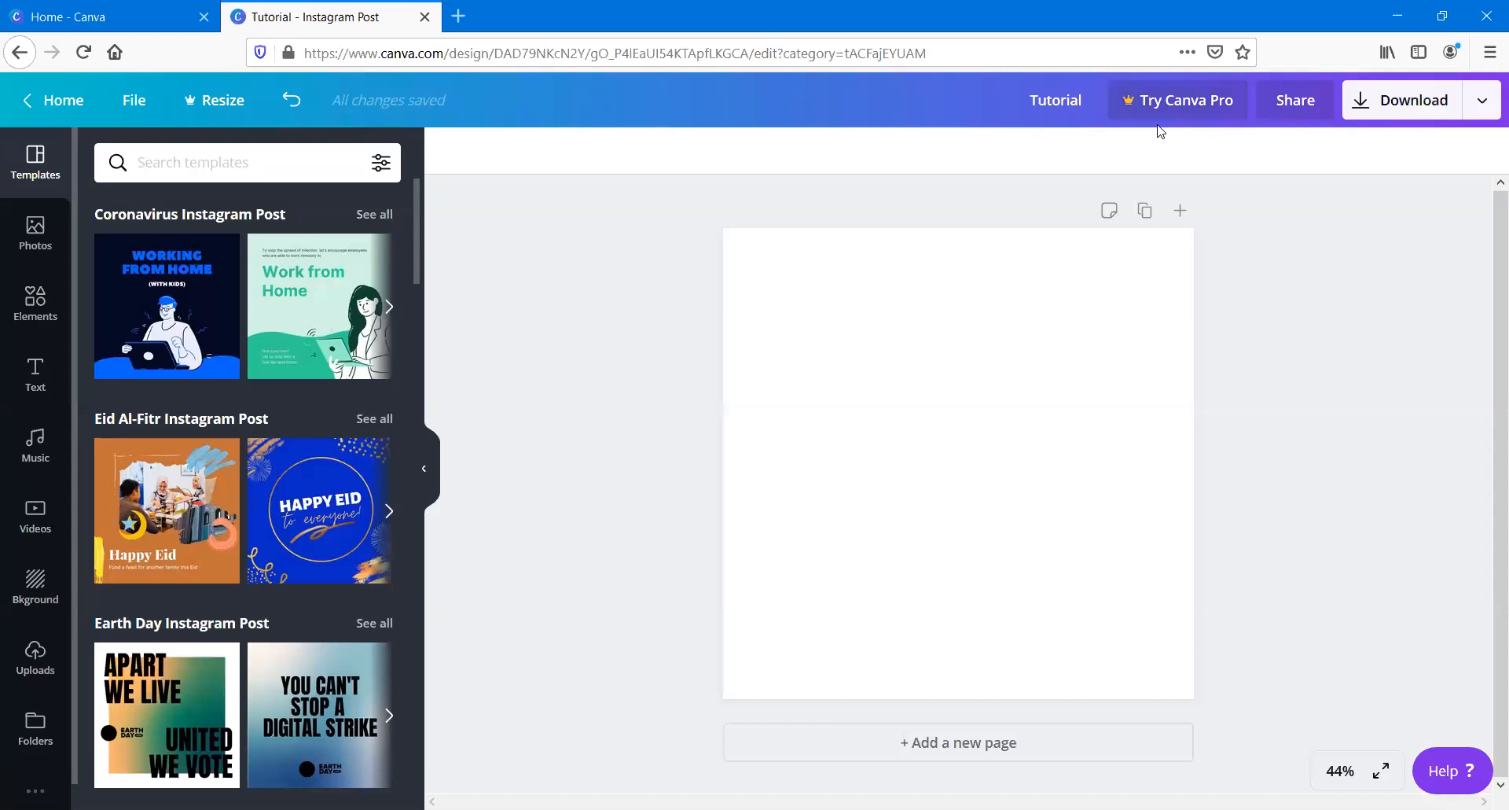
click(1305, 114)
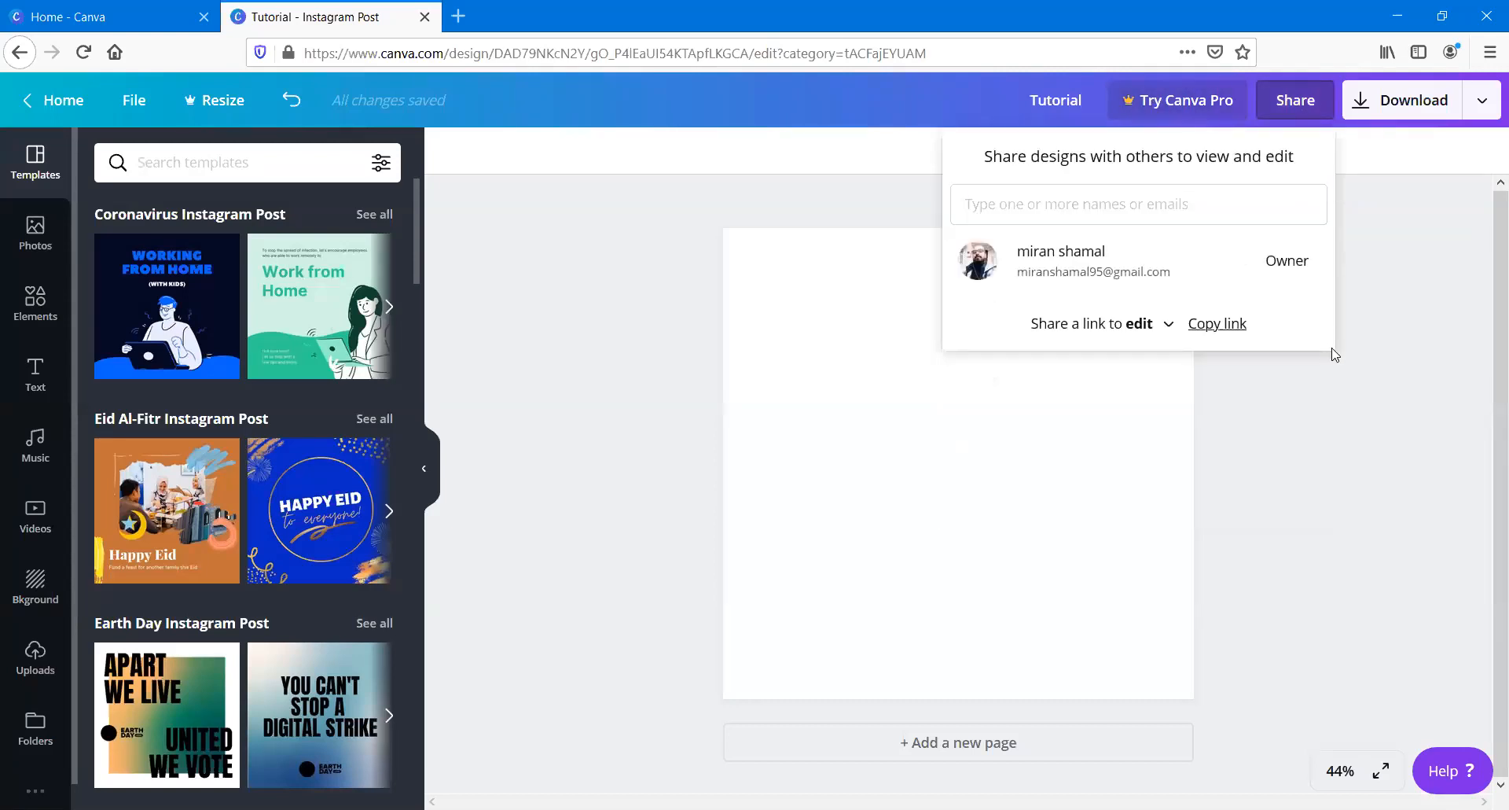
click(1099, 206)
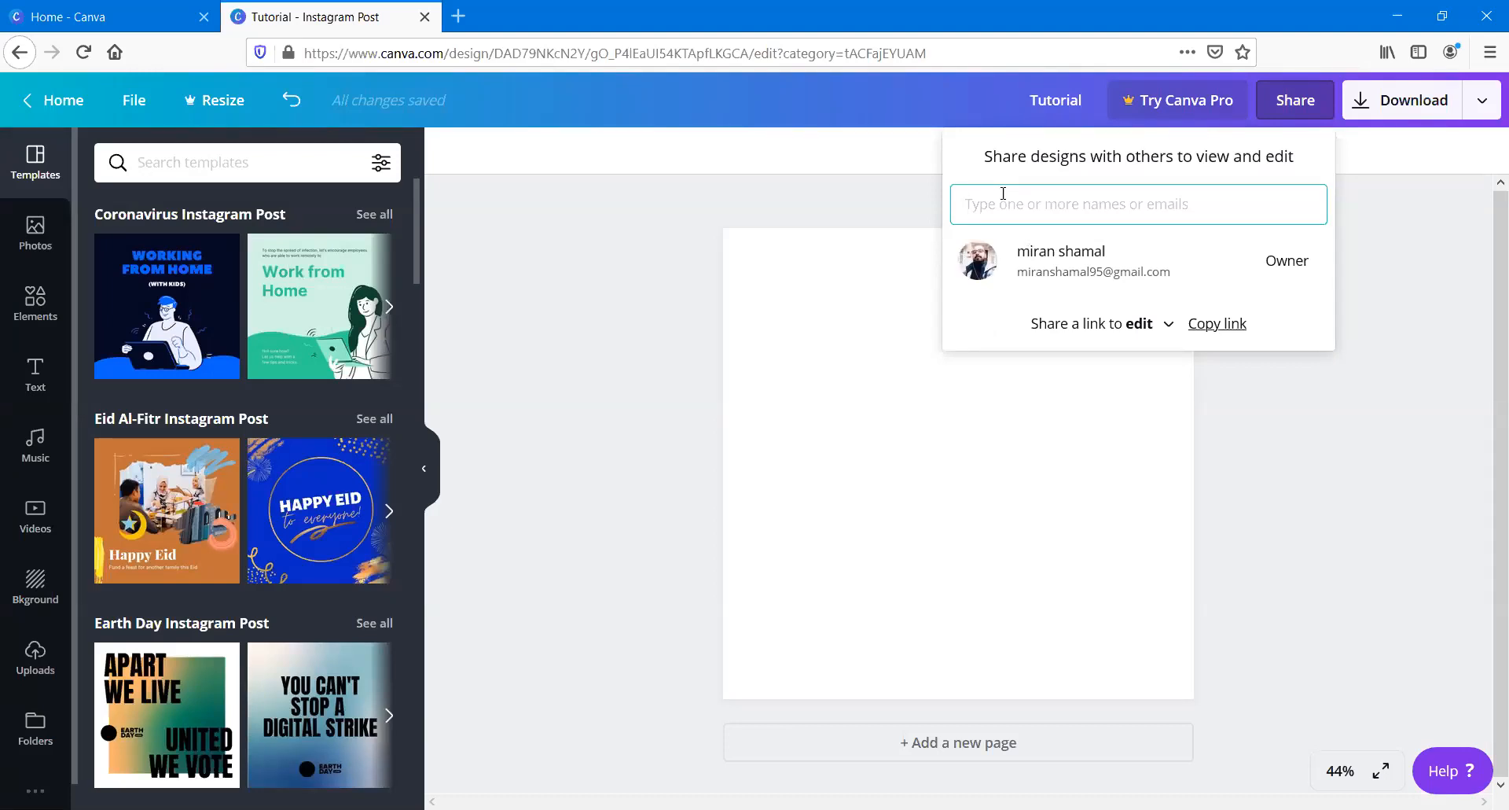
click(1349, 235)
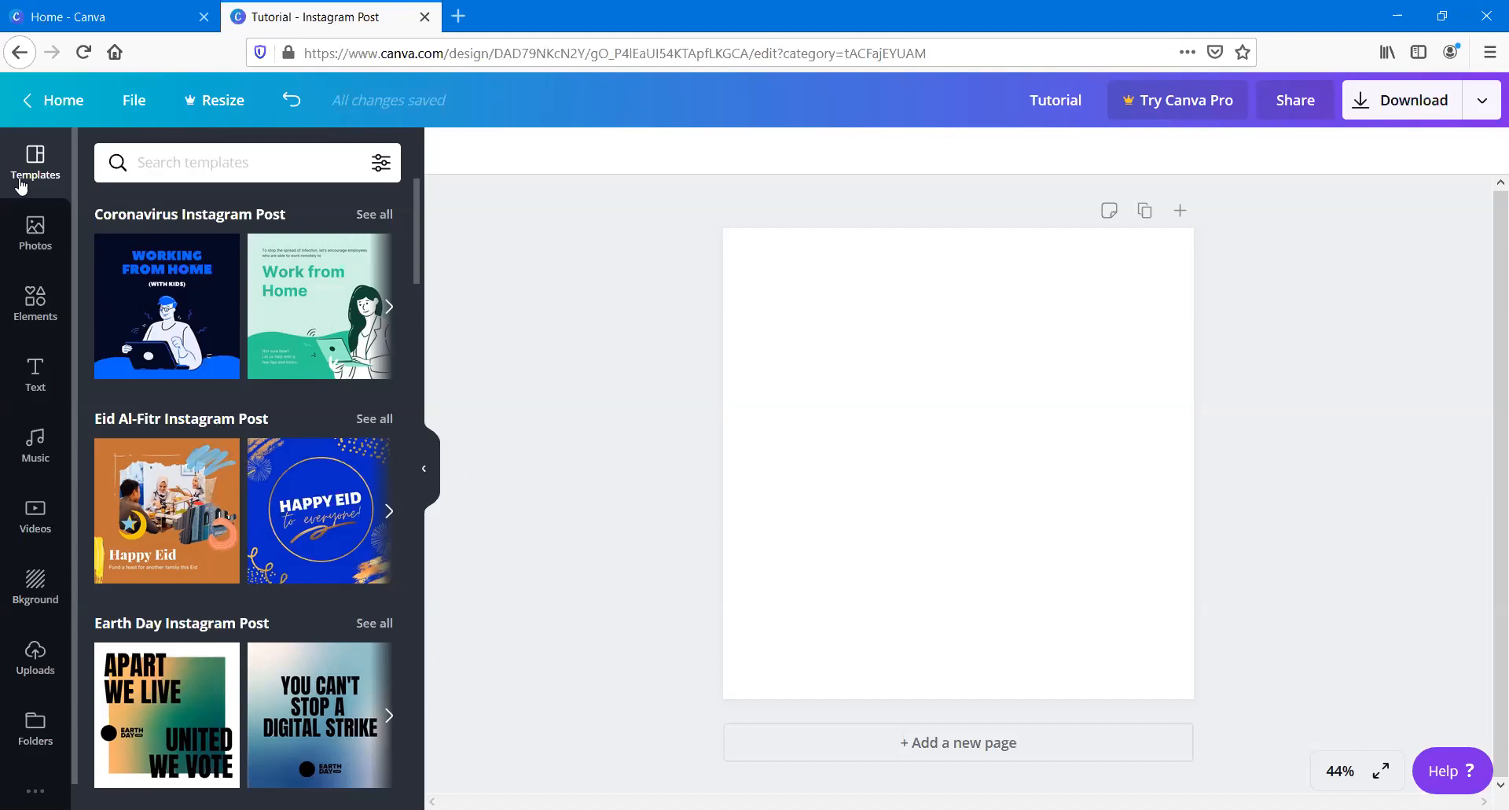
Step: Browse the Instagram Post template categories and search the templates for webinar
scroll(211, 316, down, 10)
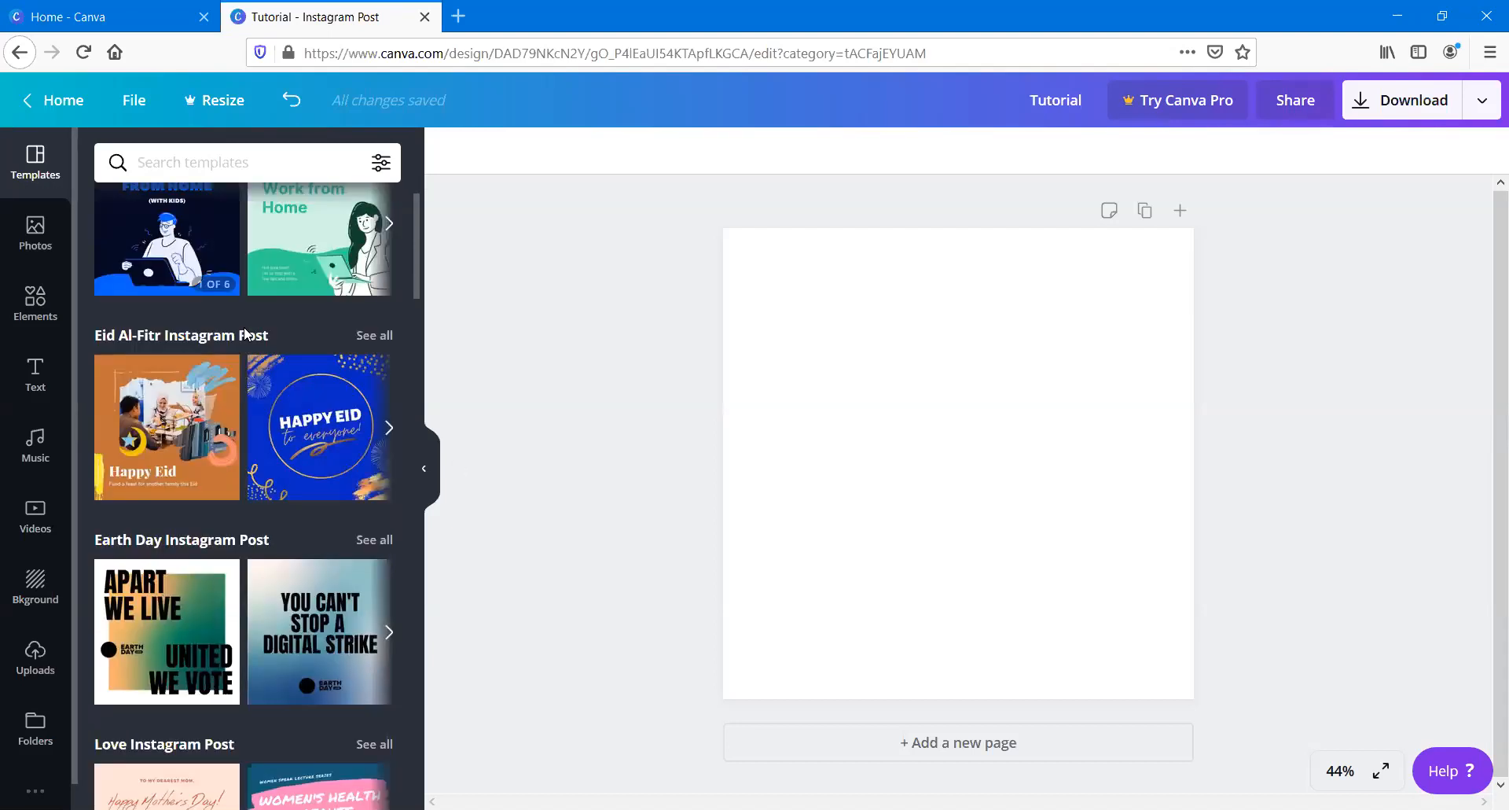
scroll(245, 331, down, 15)
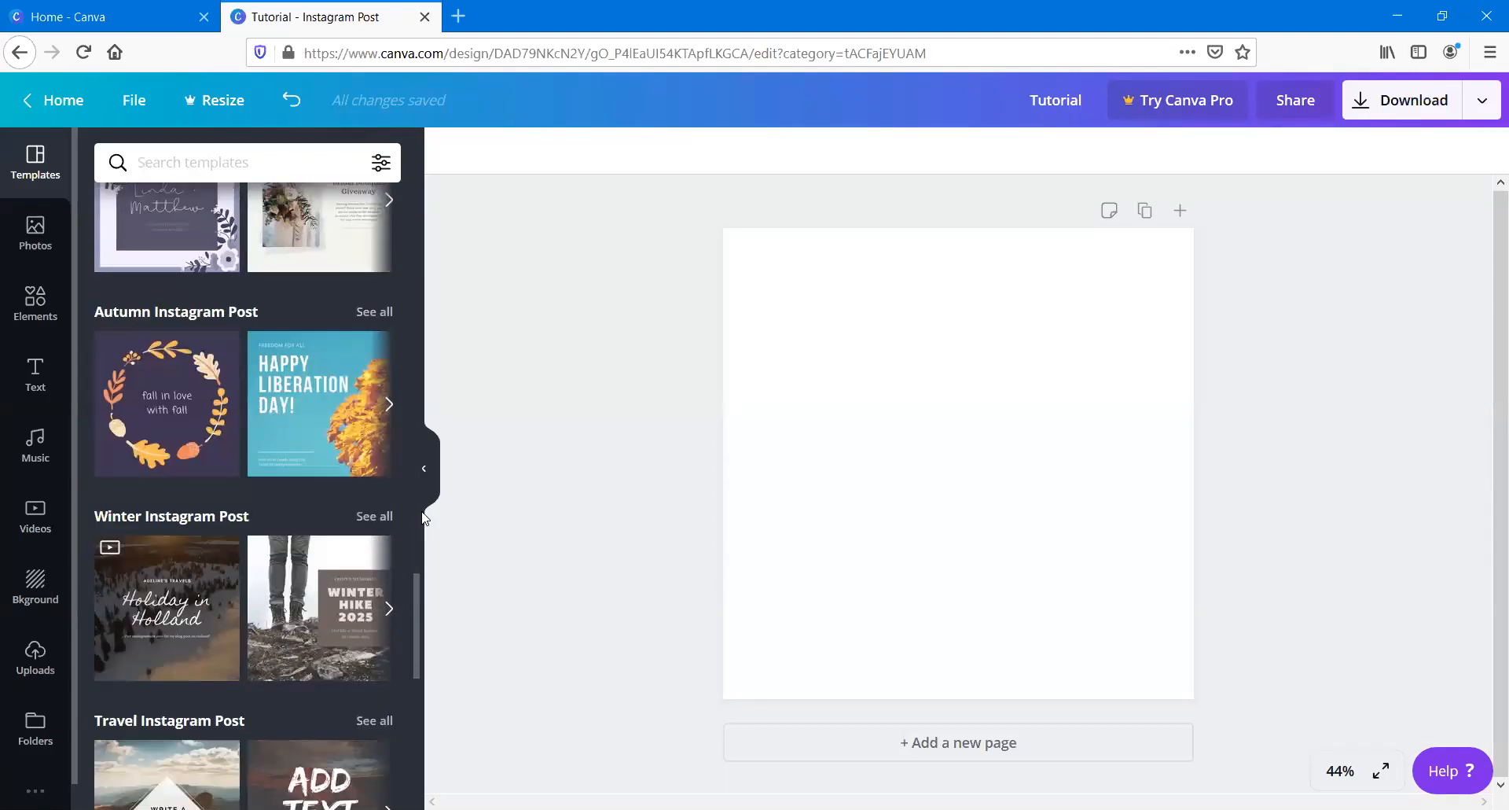
scroll(404, 383, up, 20)
click(283, 161)
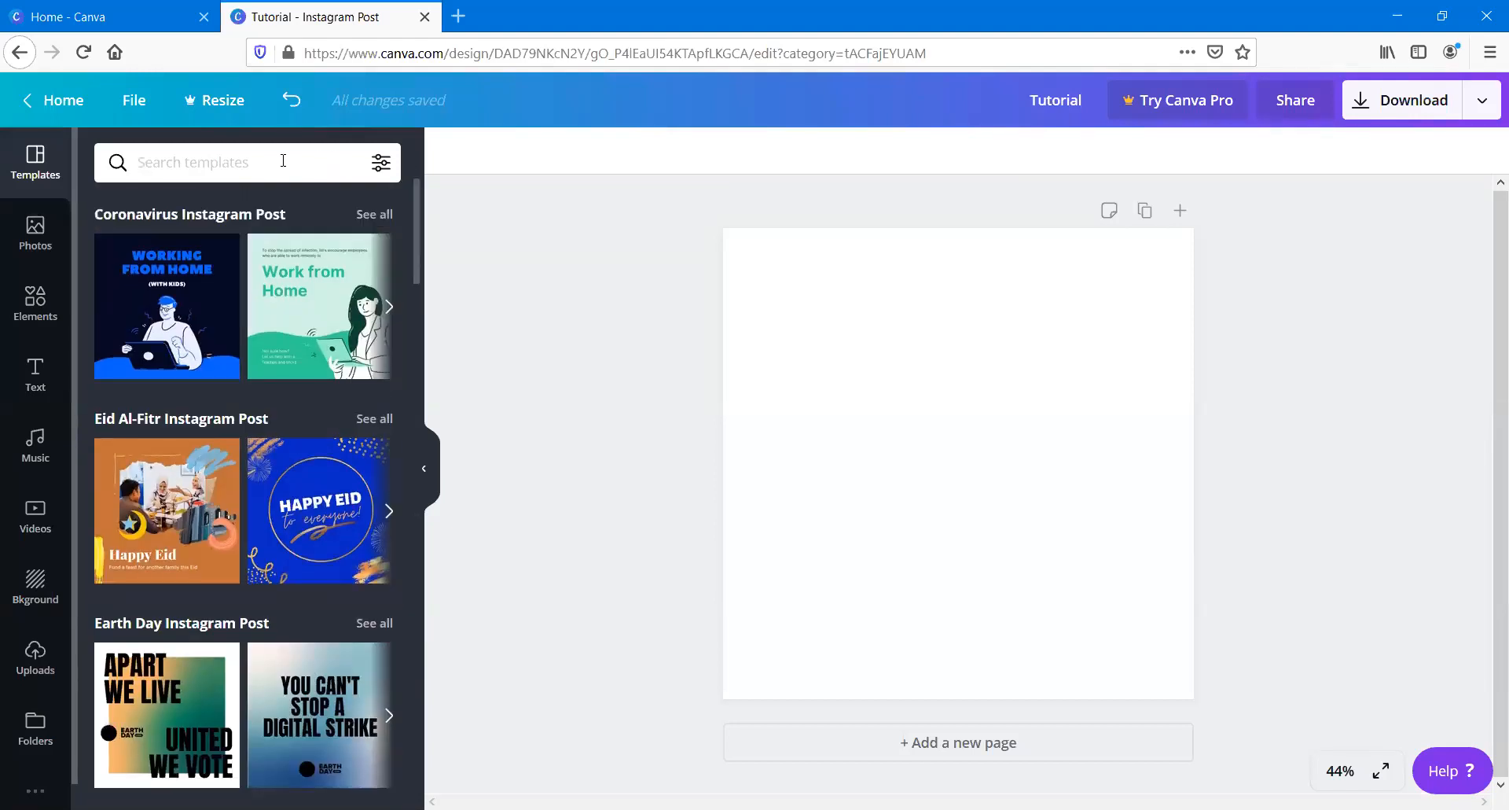
text(webinar)
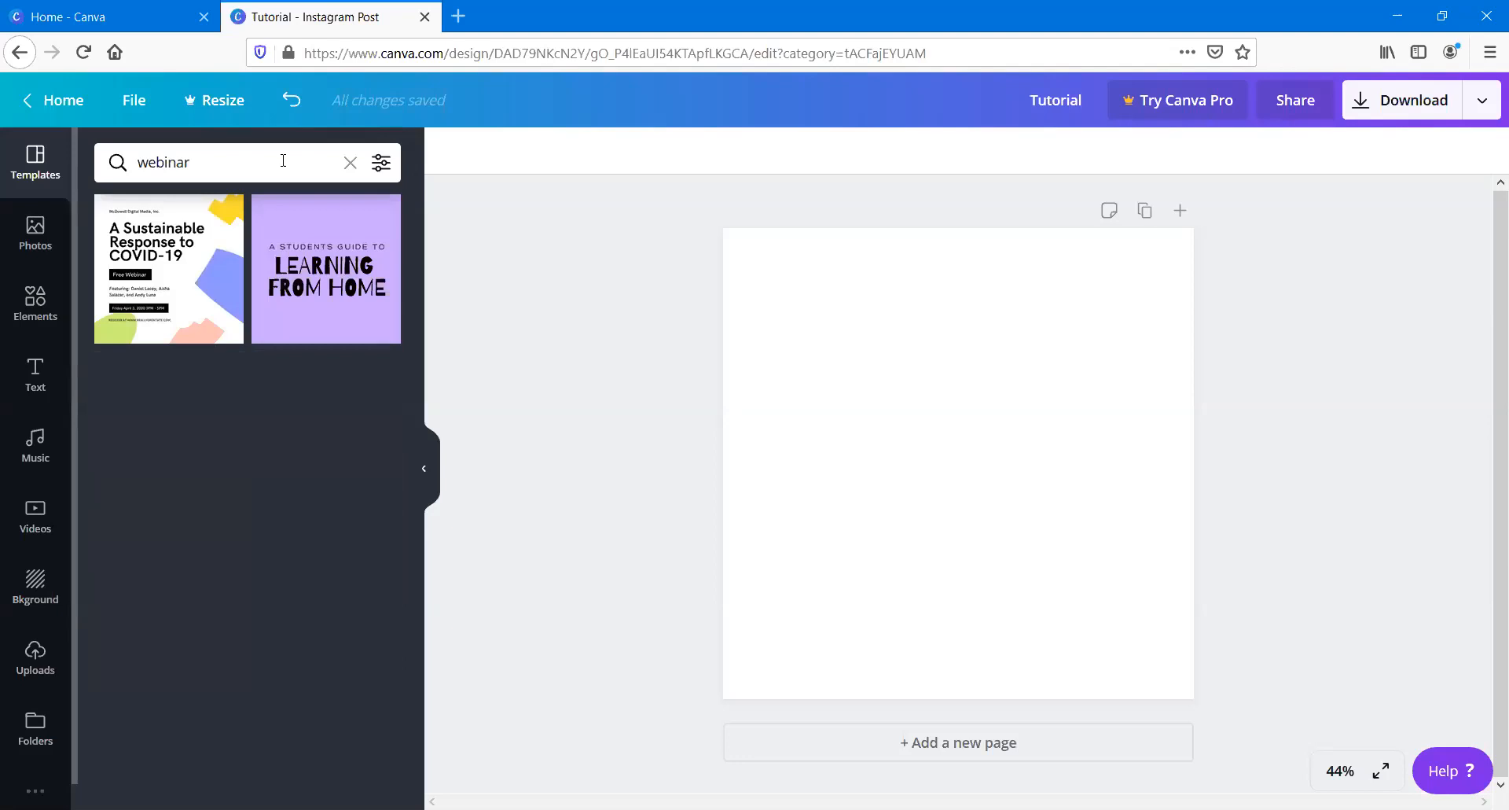
Step: Try the A Sustainable Response to COVID-19 template on the page, delete its content, and clear the template search
click(122, 267)
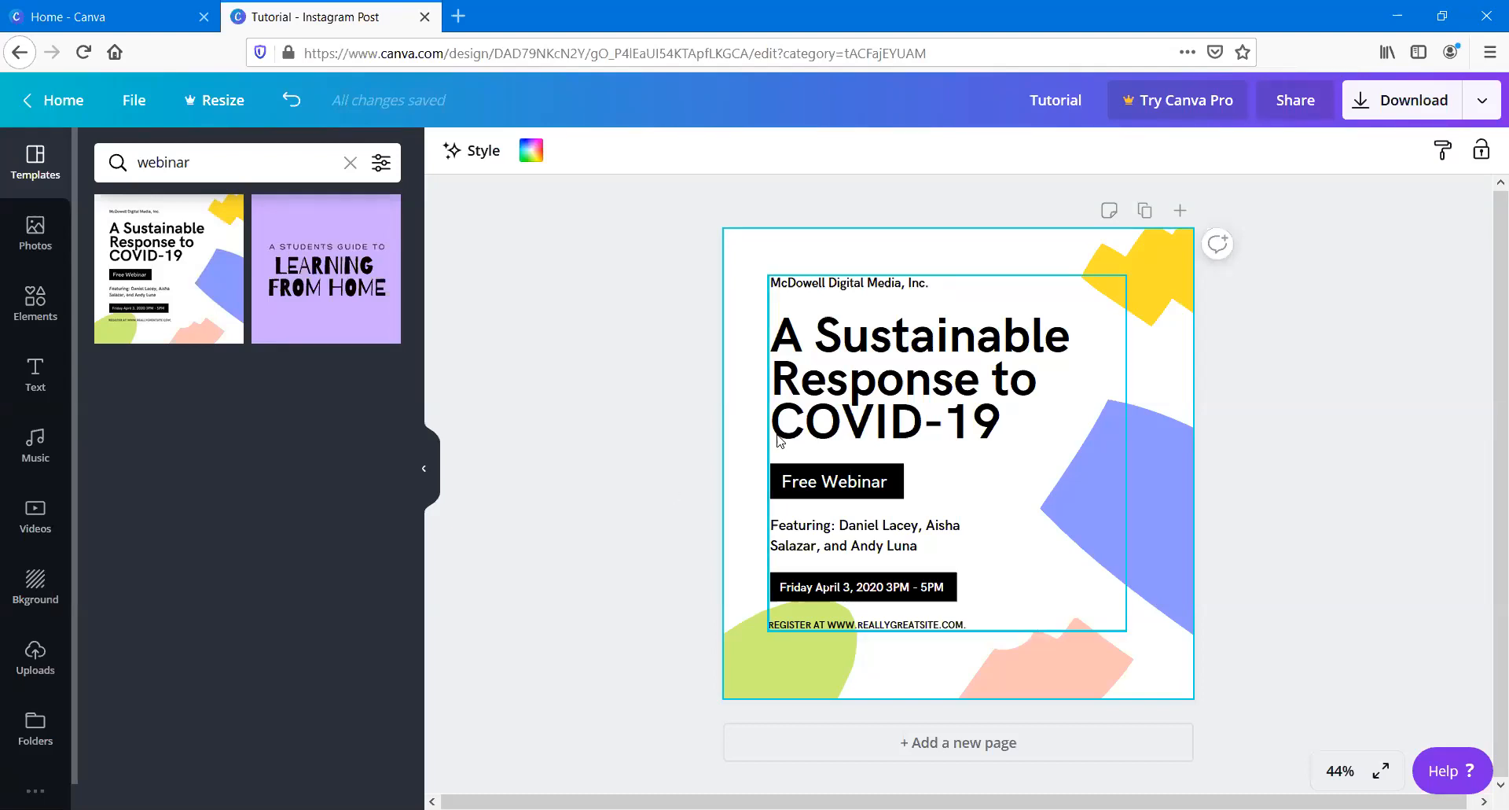
click(654, 382)
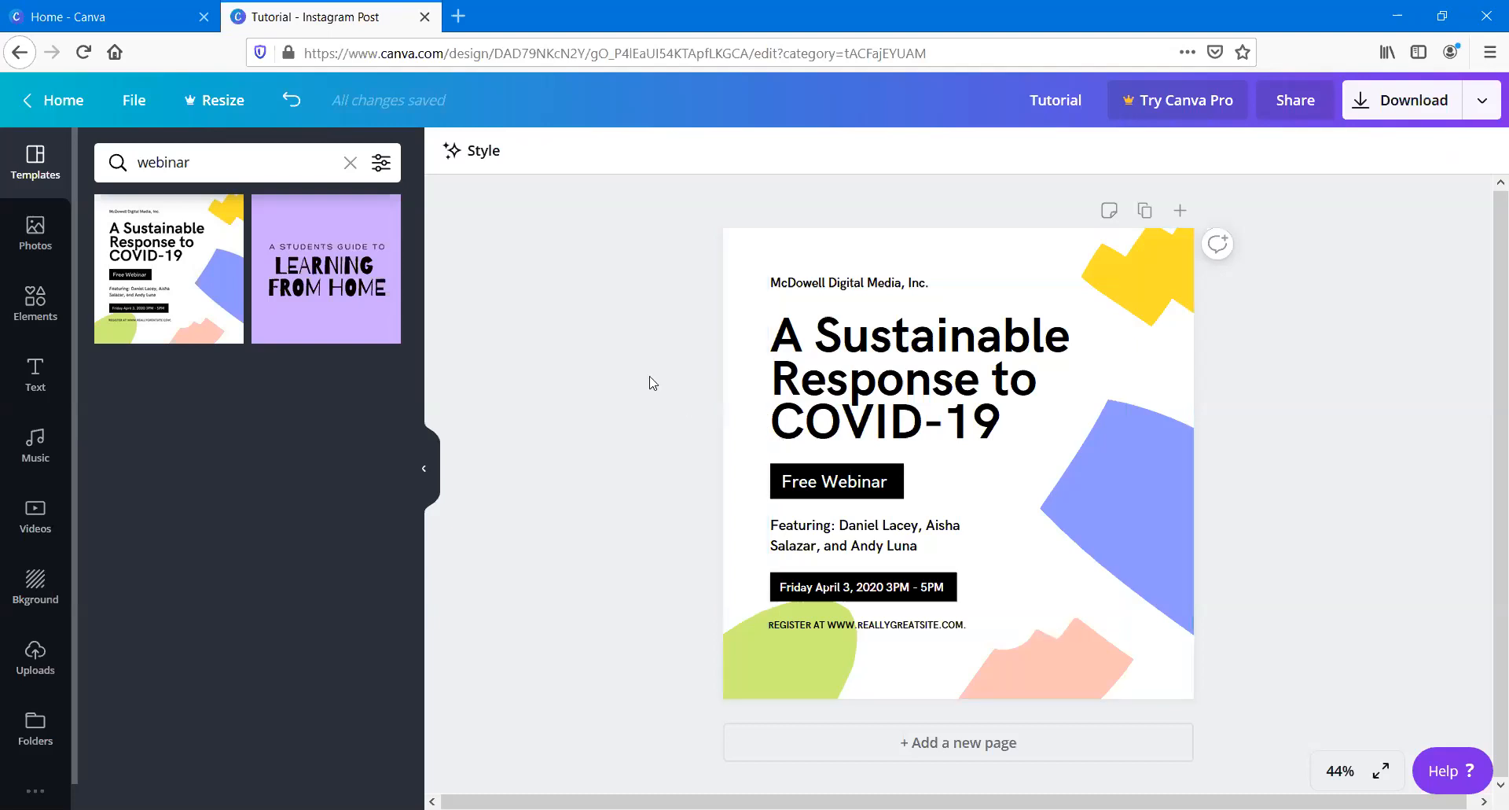
drag(704, 244, 1162, 751)
key(Delete)
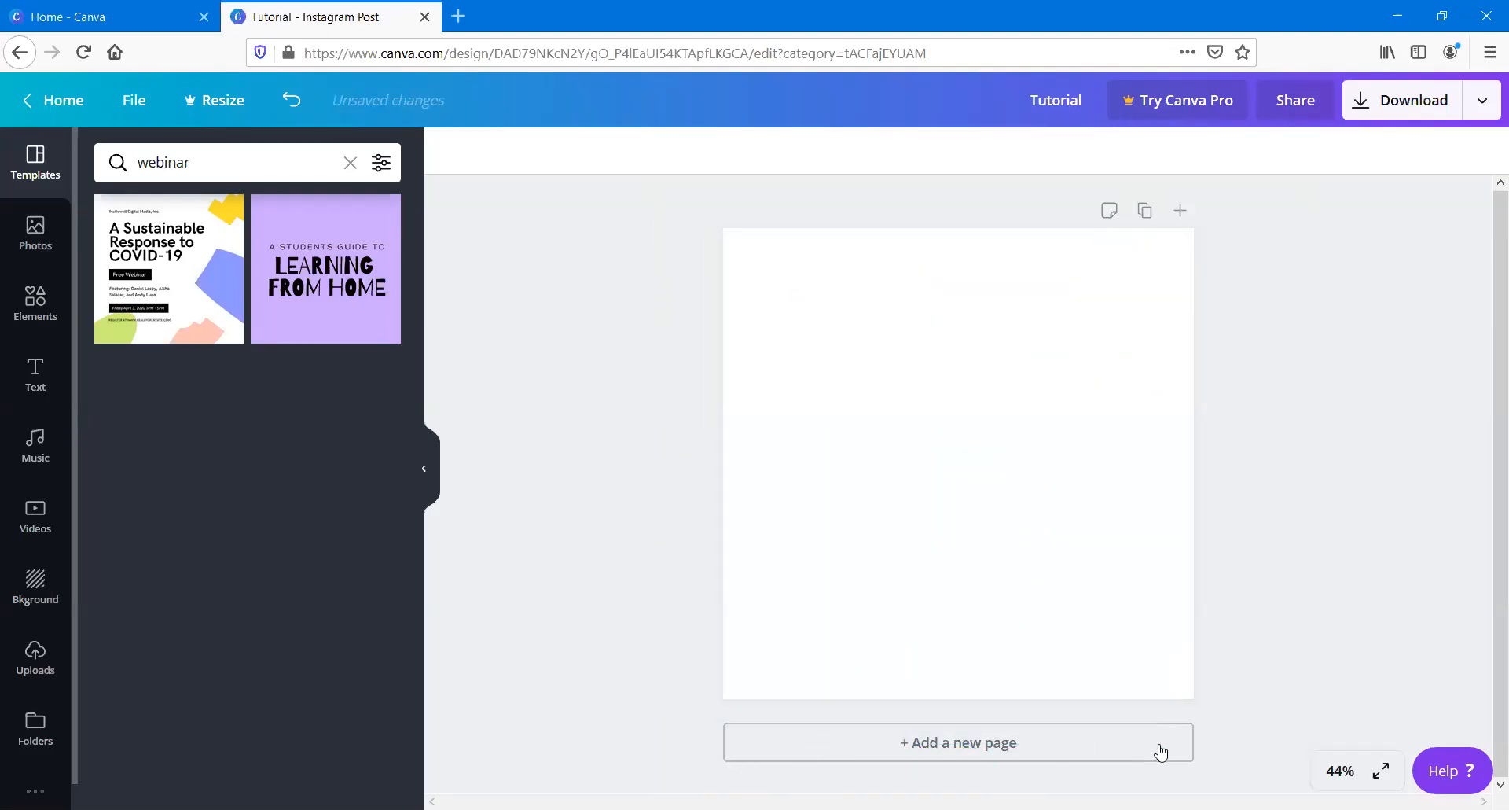
click(351, 163)
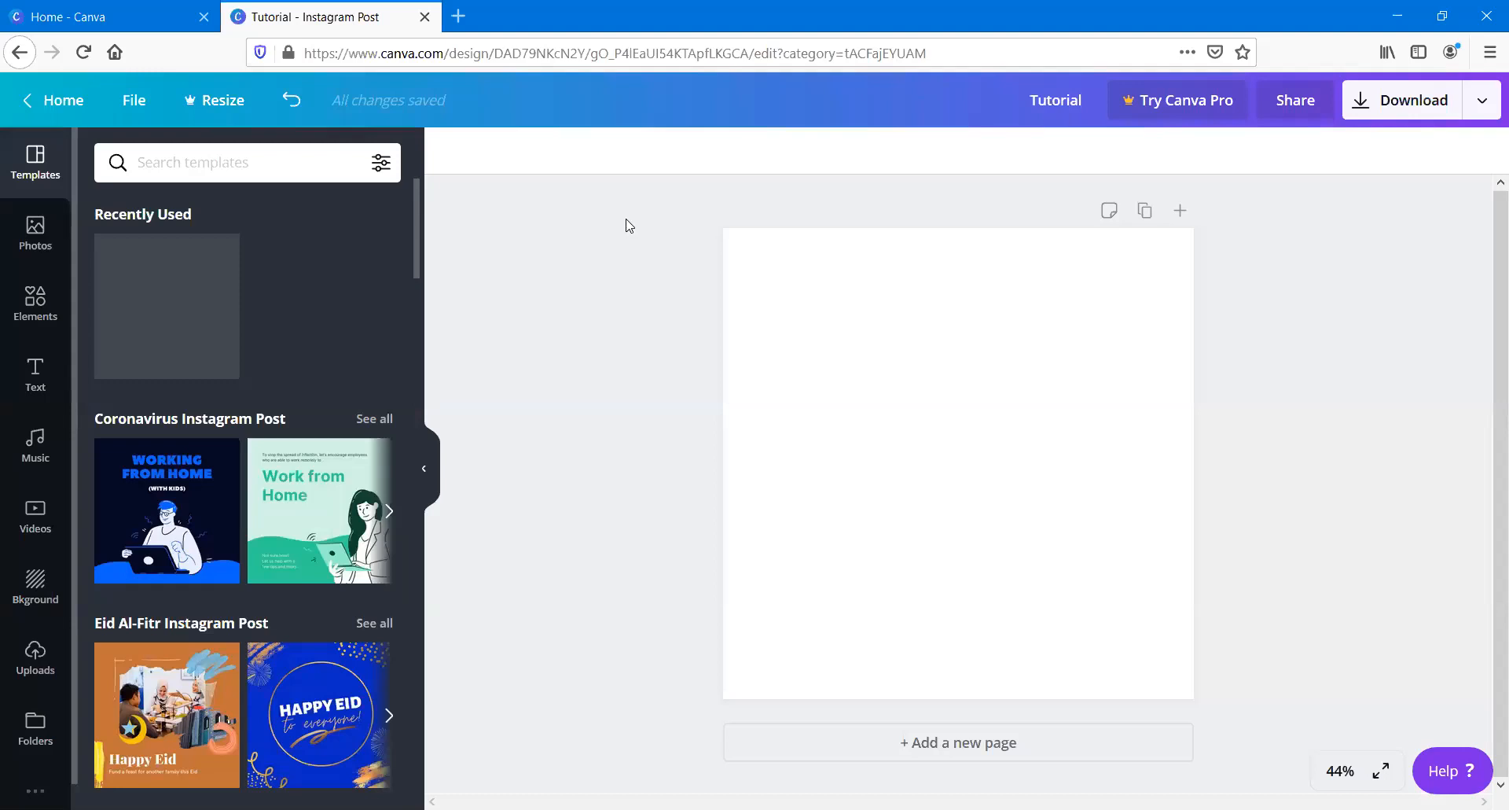
Step: Browse the trending photos and look through the photo categories, such as Flowers, Money, Family and Heart
click(34, 246)
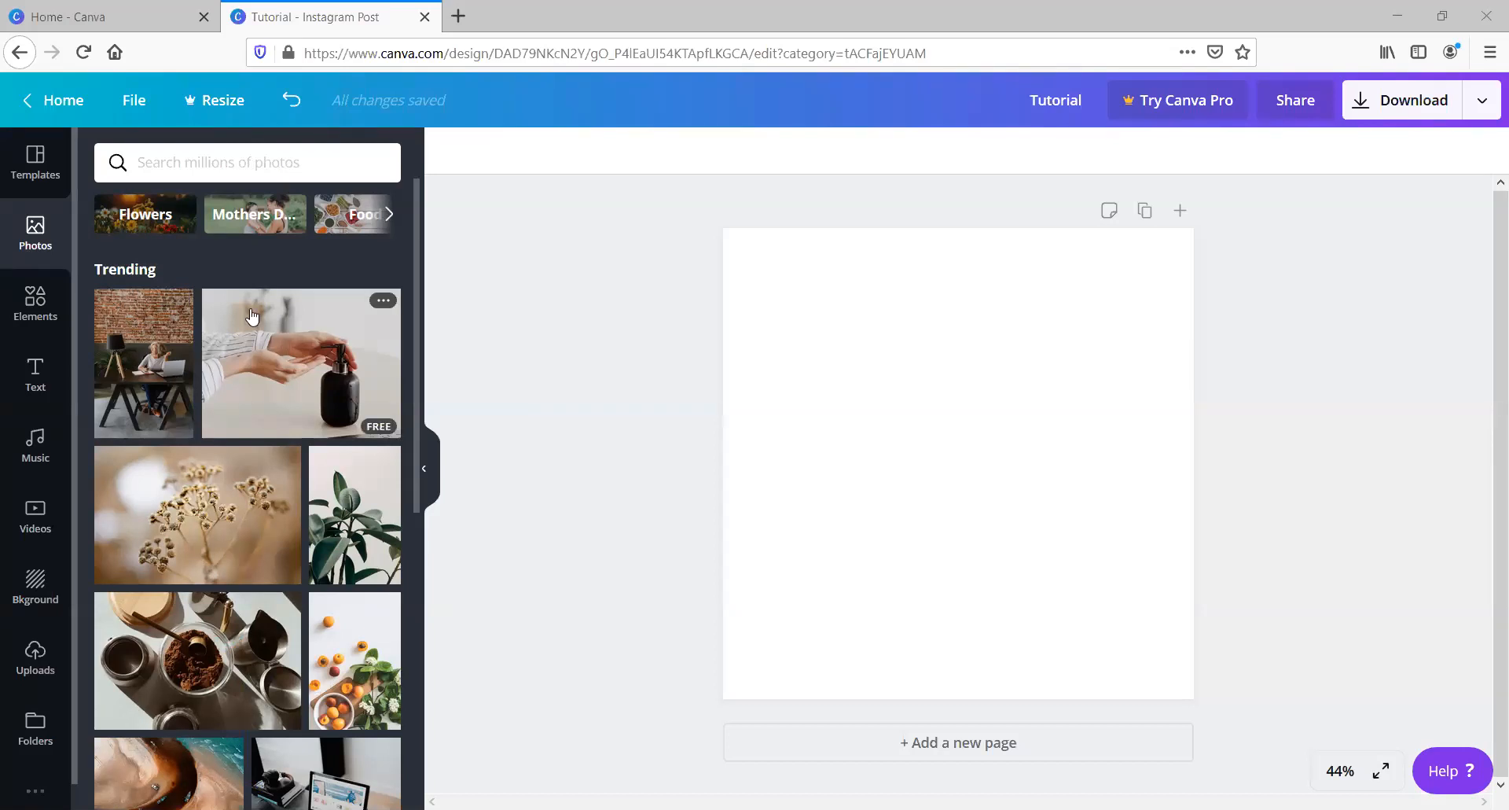
scroll(257, 316, down, 10)
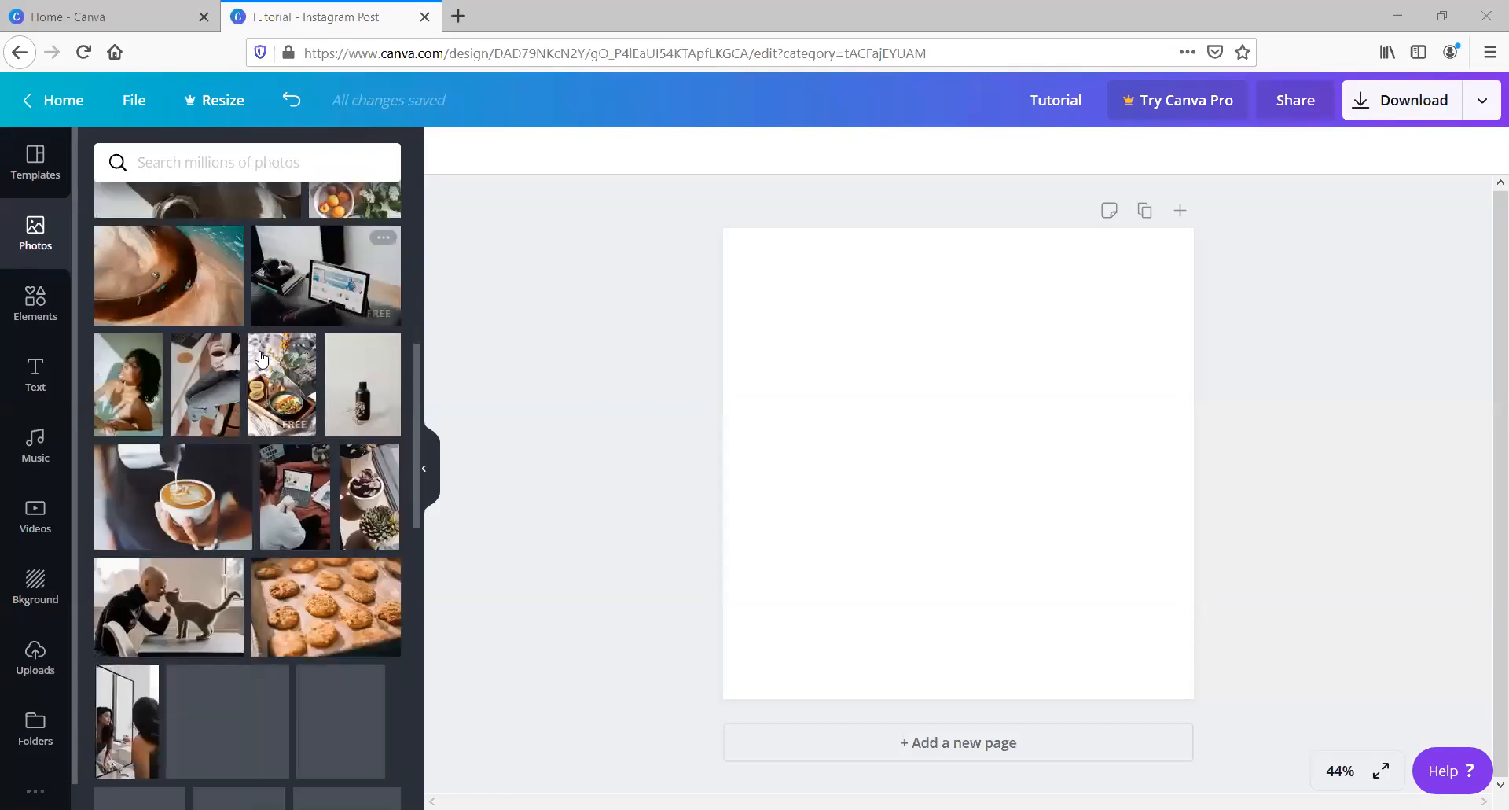
scroll(260, 350, up, 10)
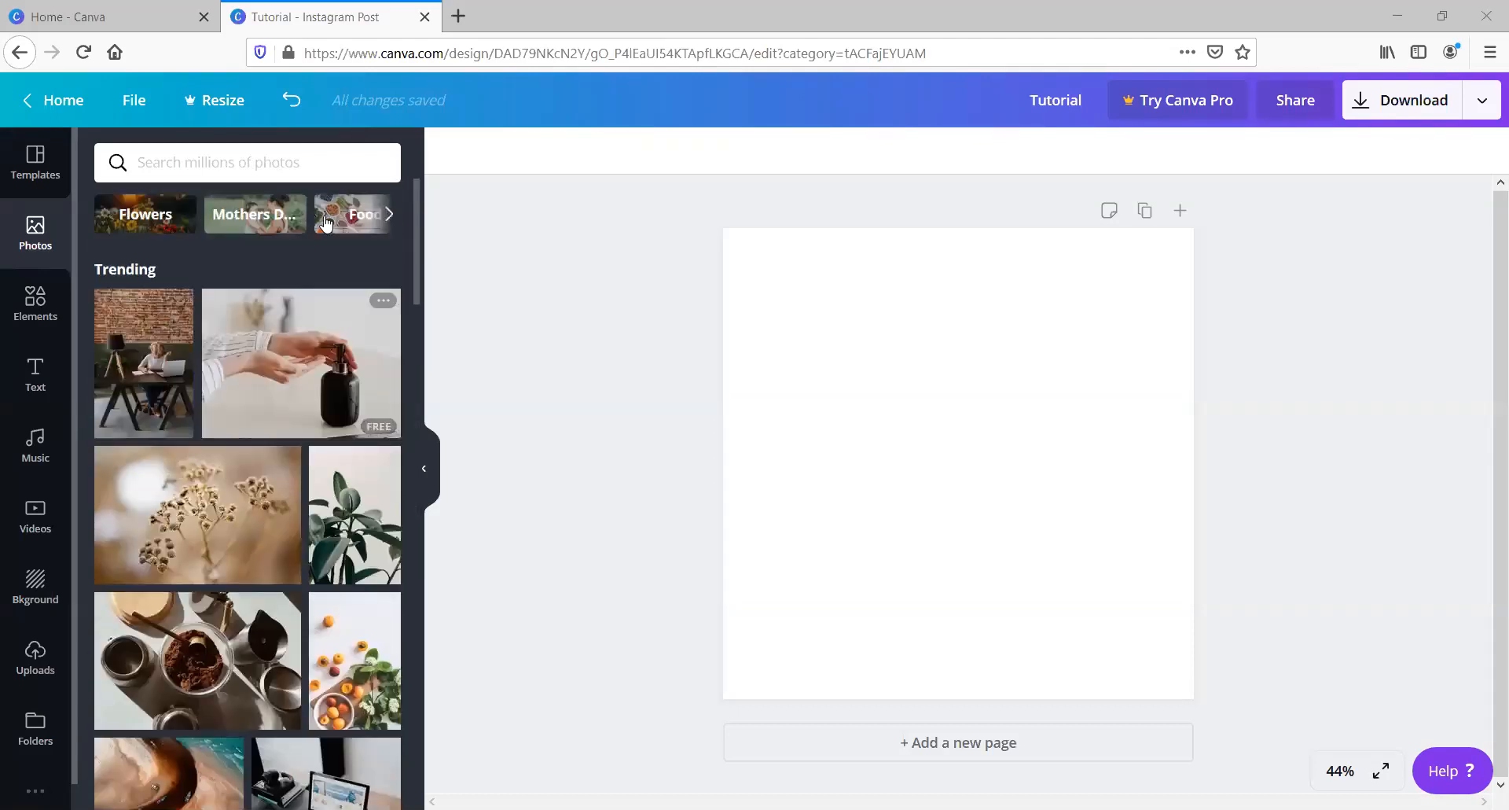
click(395, 217)
click(395, 217)
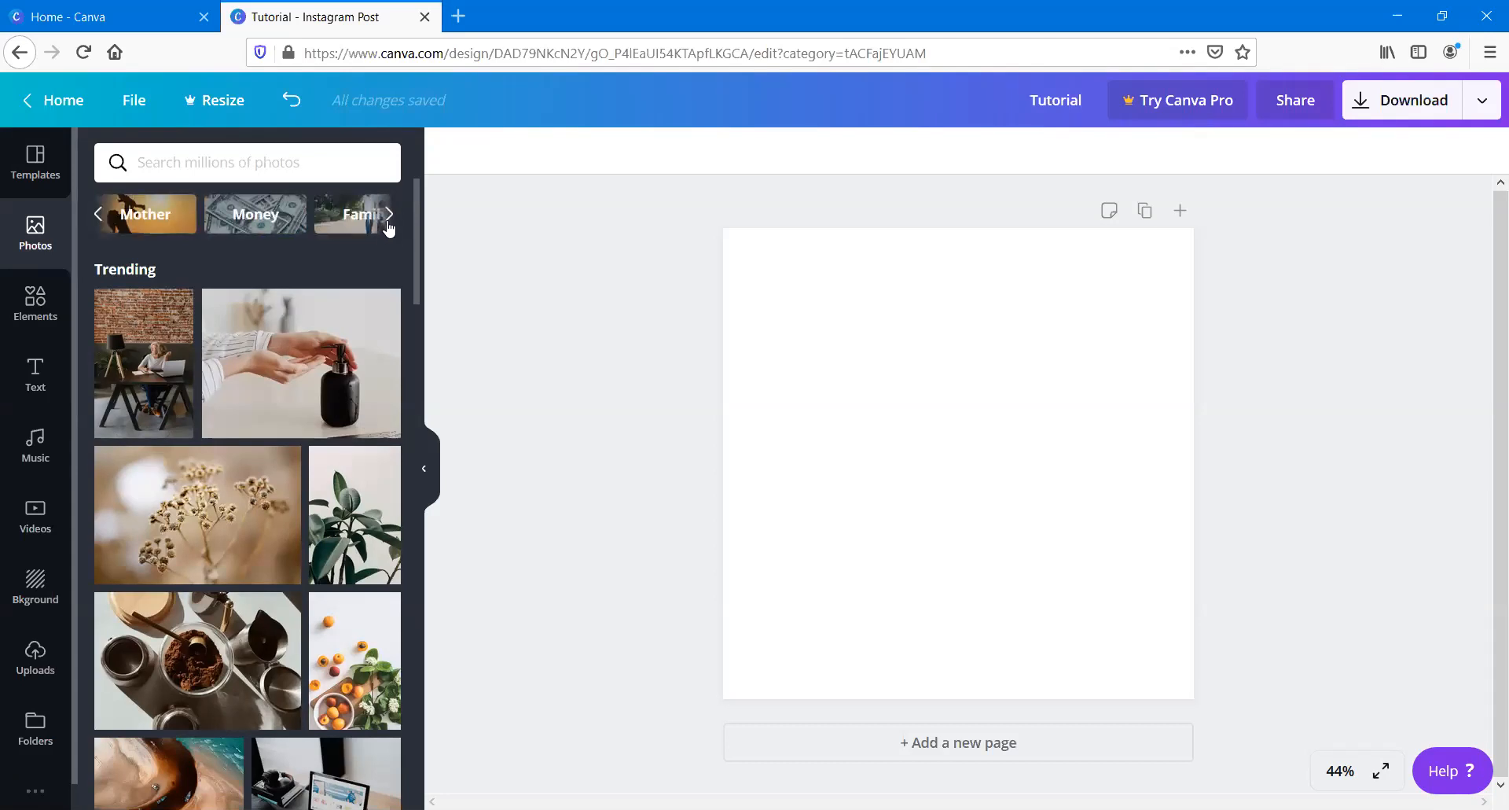
click(388, 224)
click(388, 226)
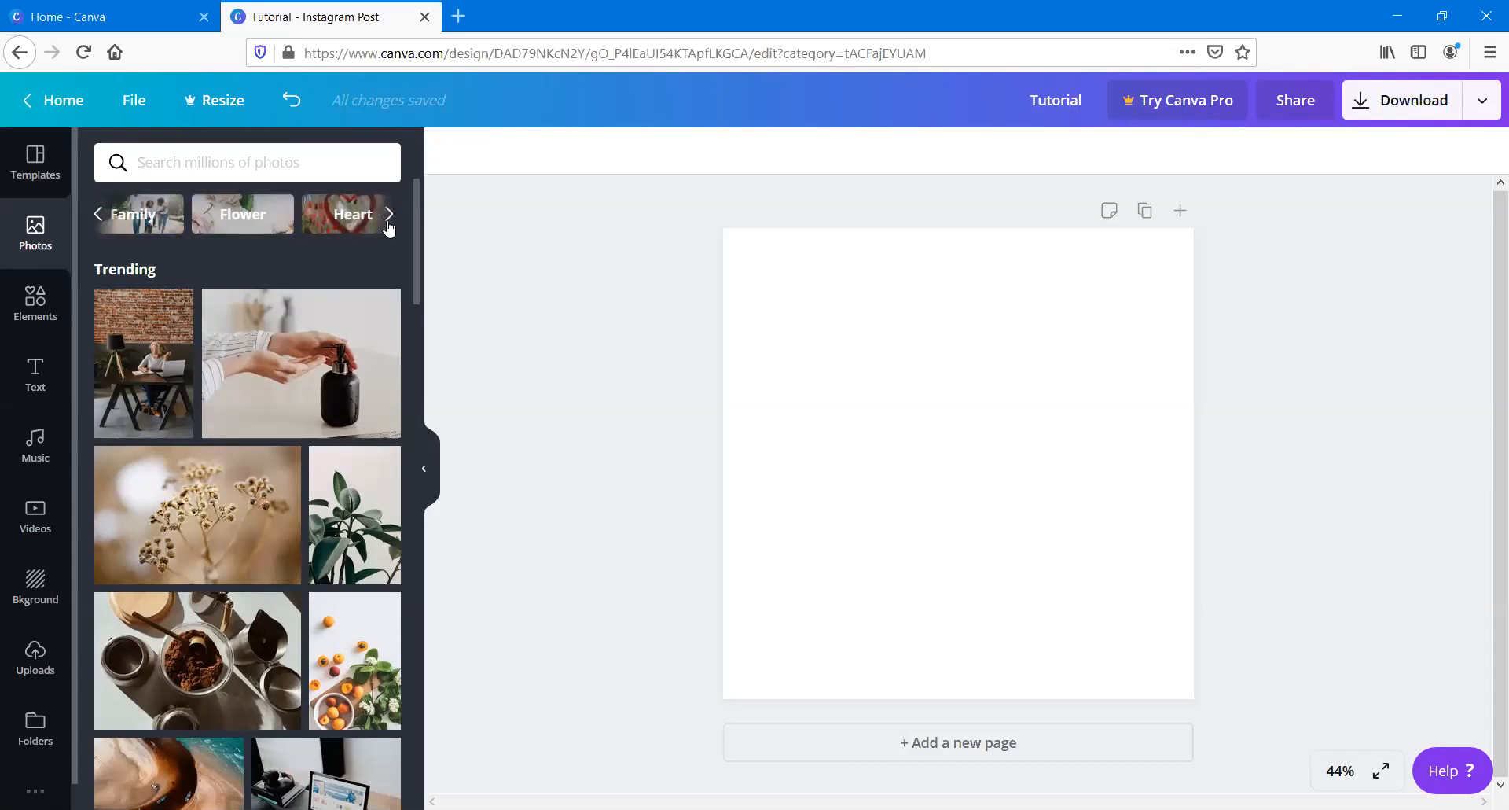
Step: Try an aerial shoreline photo from the Beach category enlarged to cover the page, and delete it
click(269, 218)
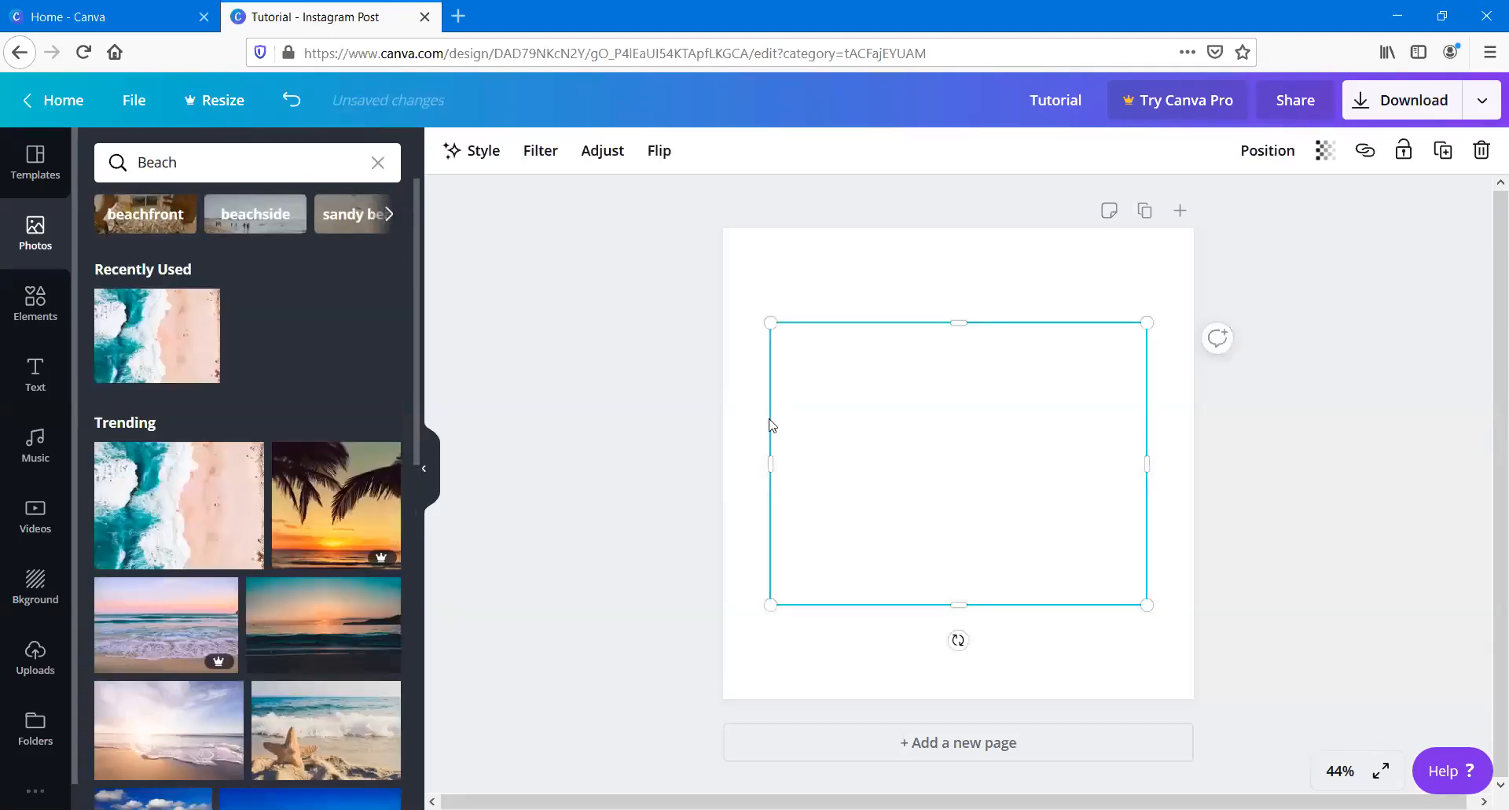
drag(772, 612, 664, 708)
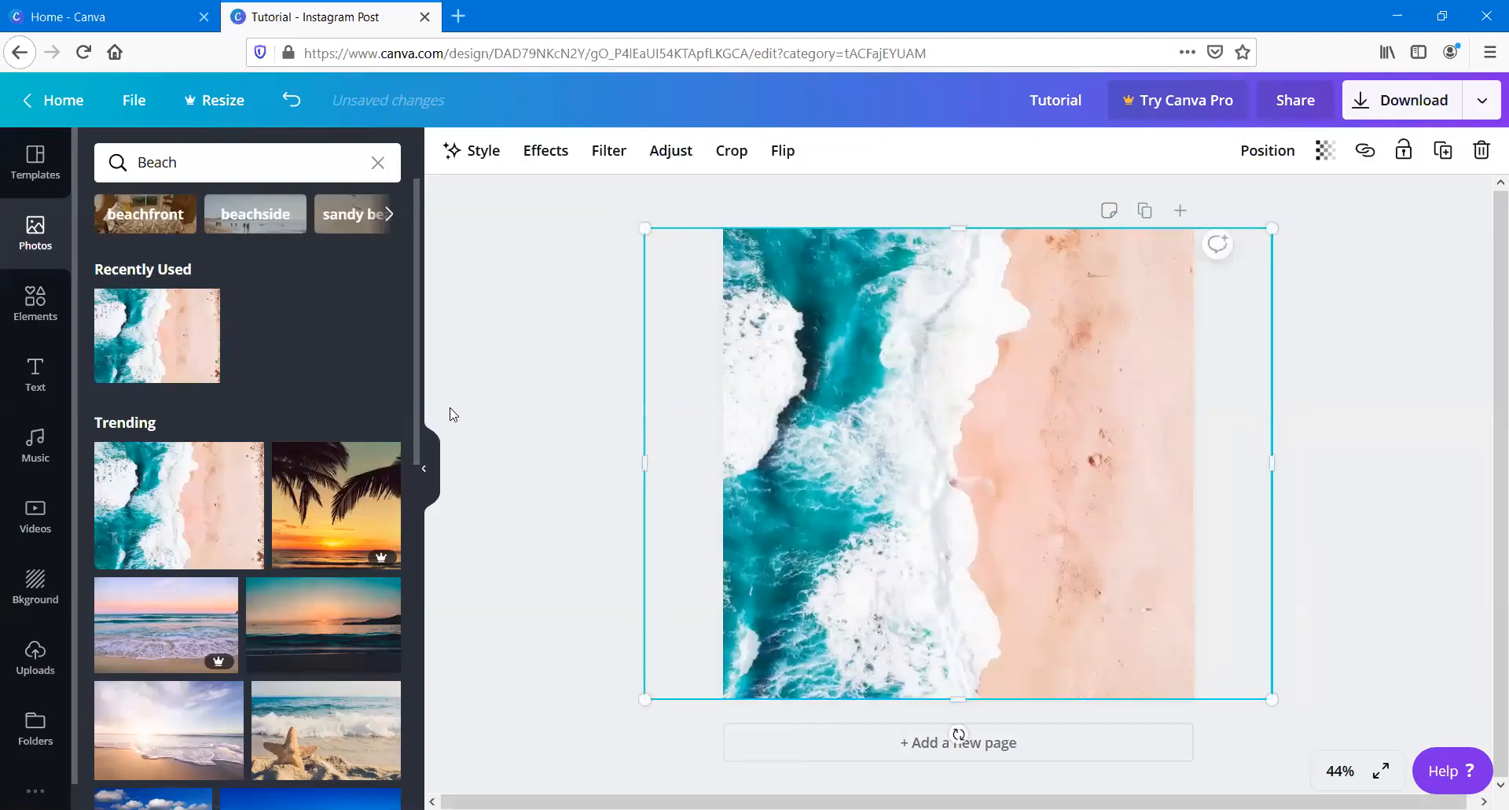
click(450, 407)
click(1009, 391)
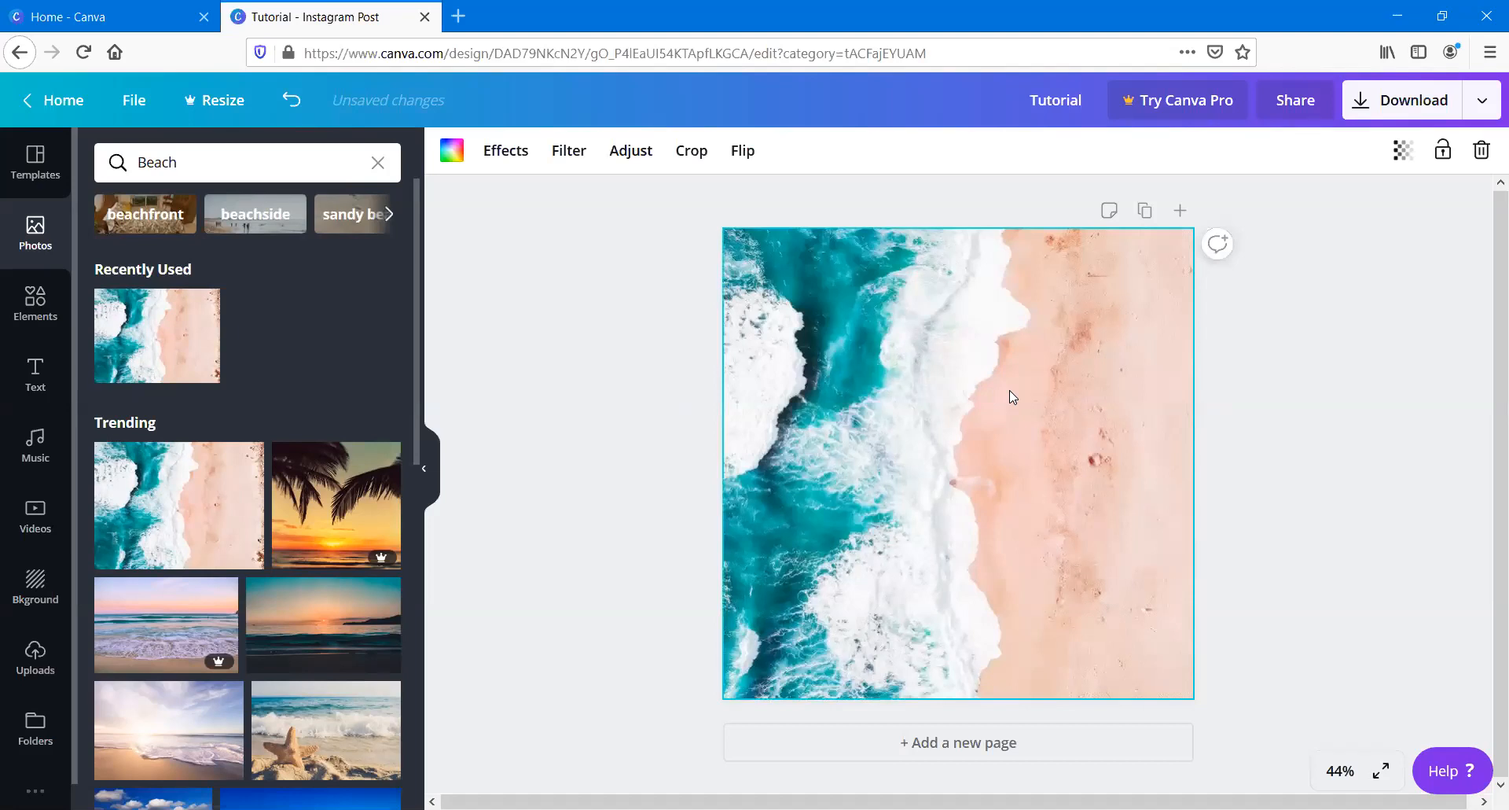
key(Delete)
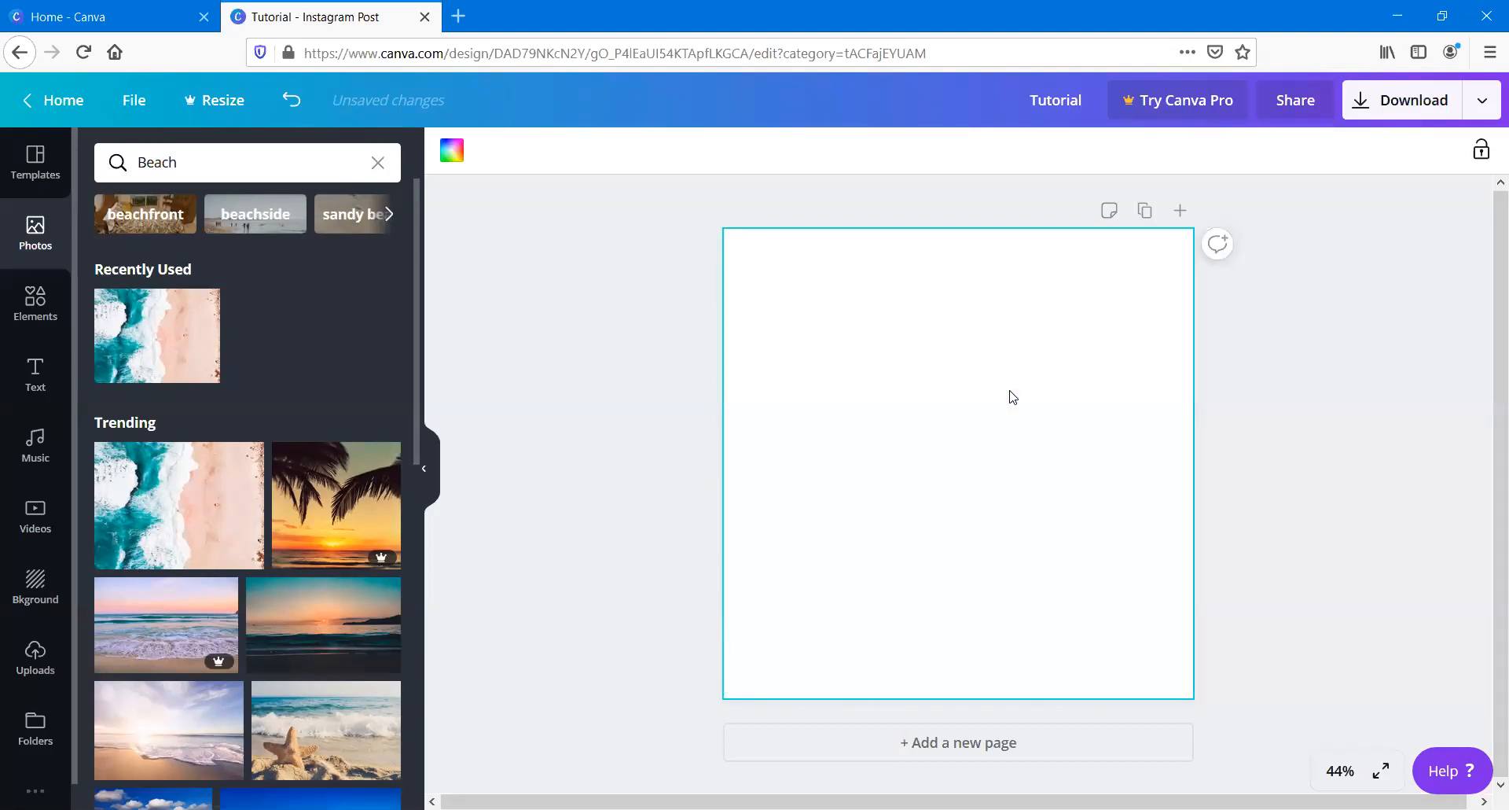
Step: Search the photo library for webinar and look through the free and Pro results
click(366, 168)
text(webinar)
key(Return)
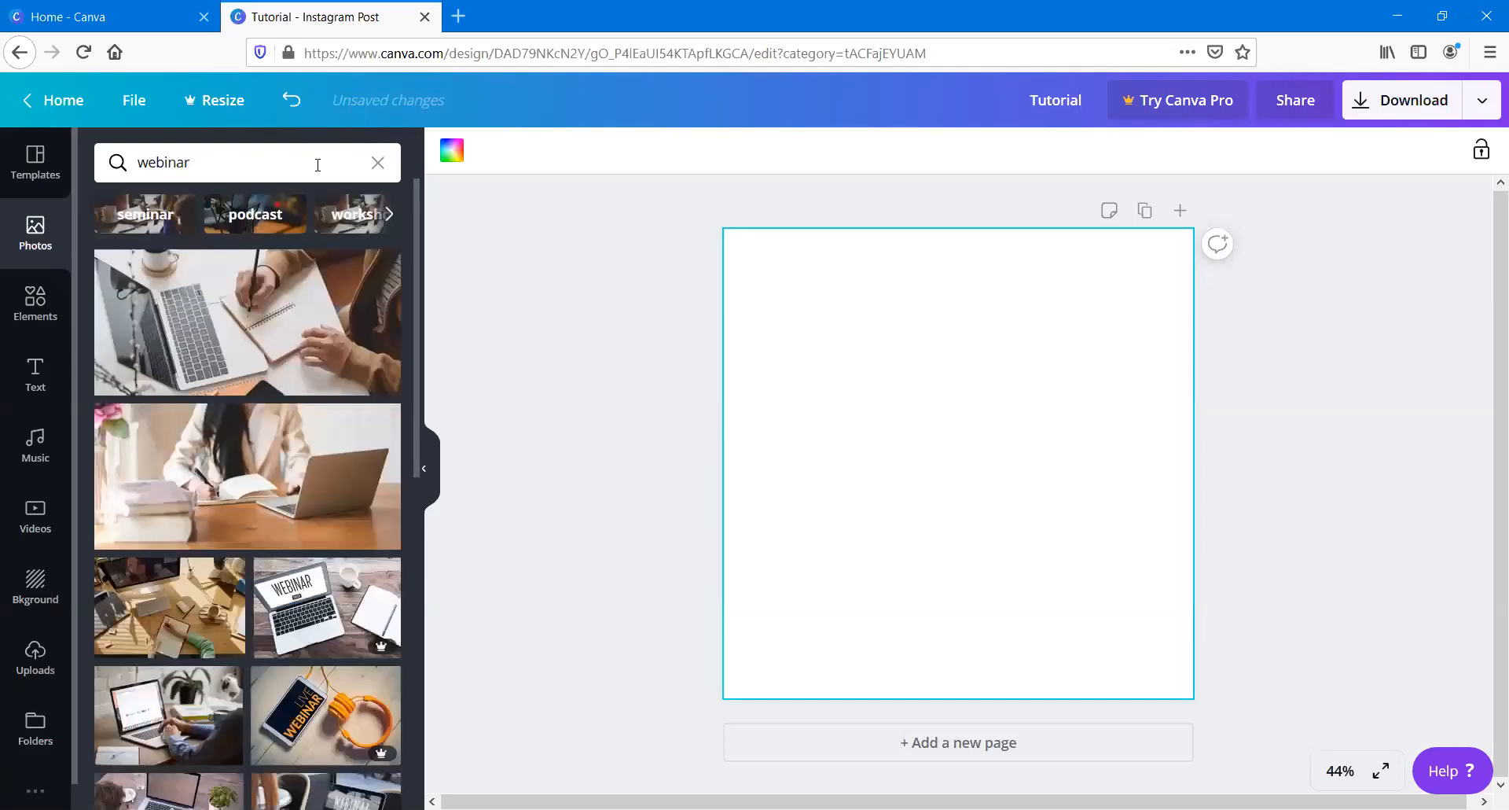
scroll(322, 393, down, 5)
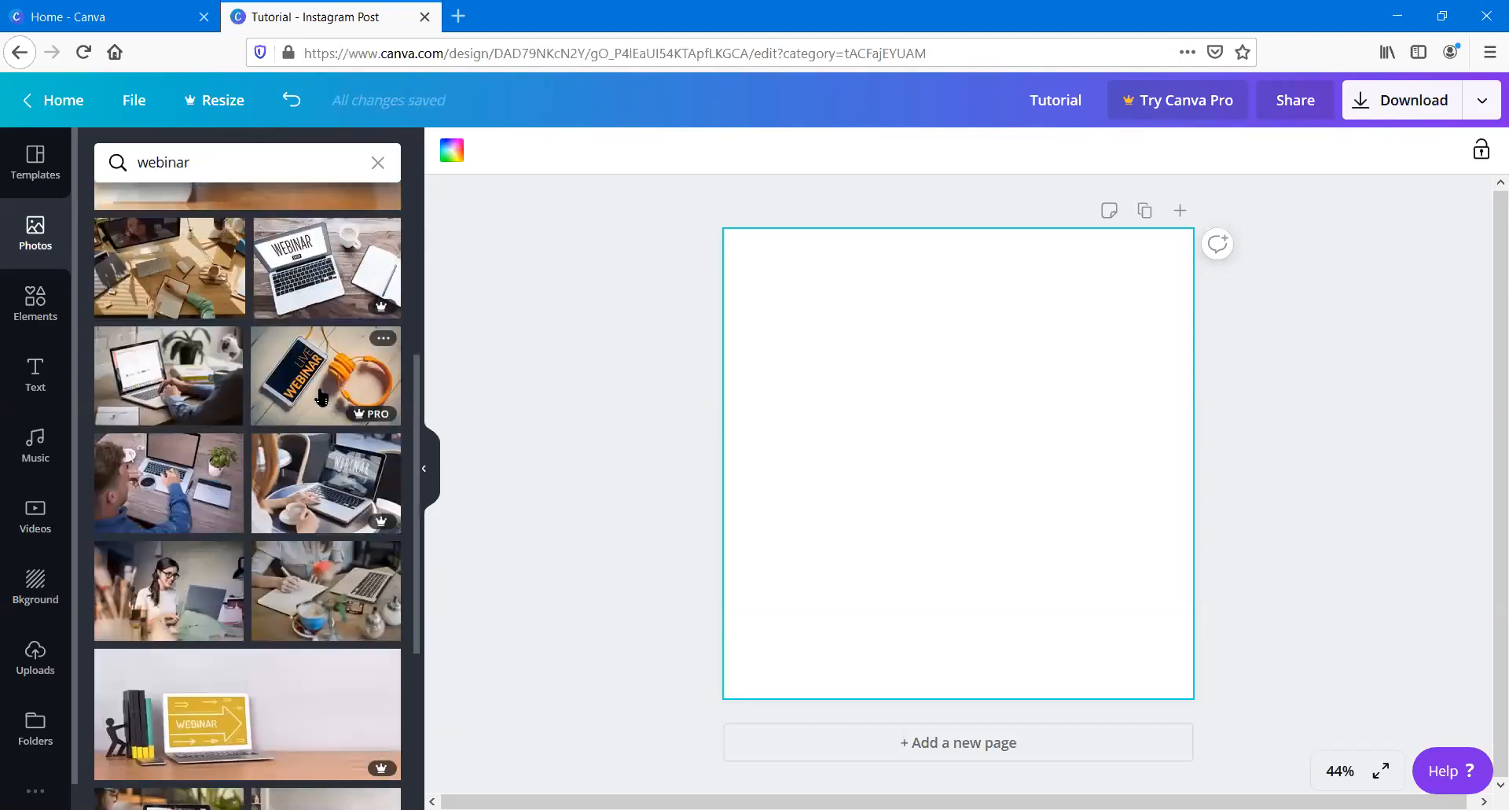
scroll(320, 397, down, 5)
scroll(148, 444, up, 10)
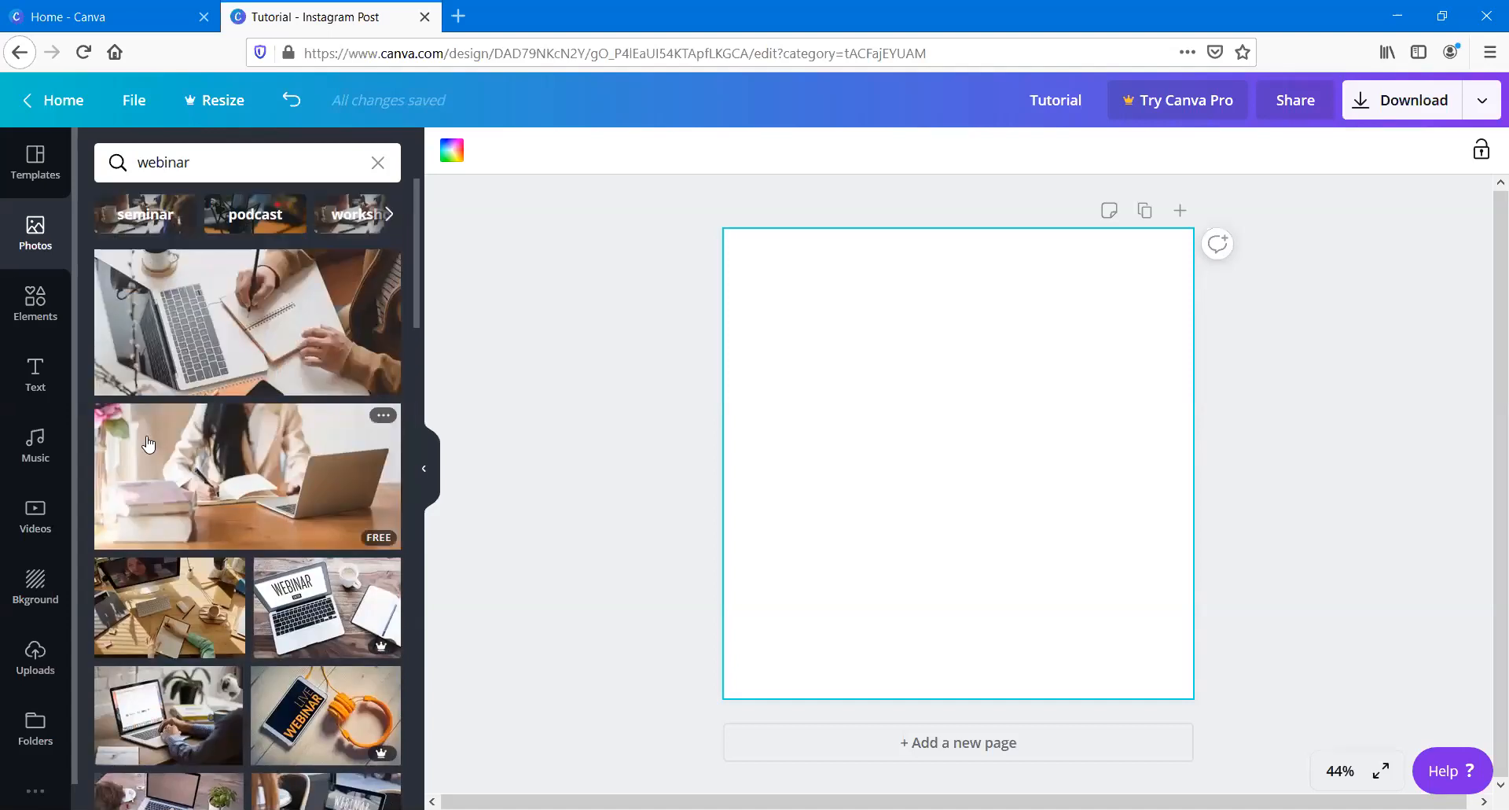
scroll(298, 377, down, 5)
scroll(298, 381, down, 10)
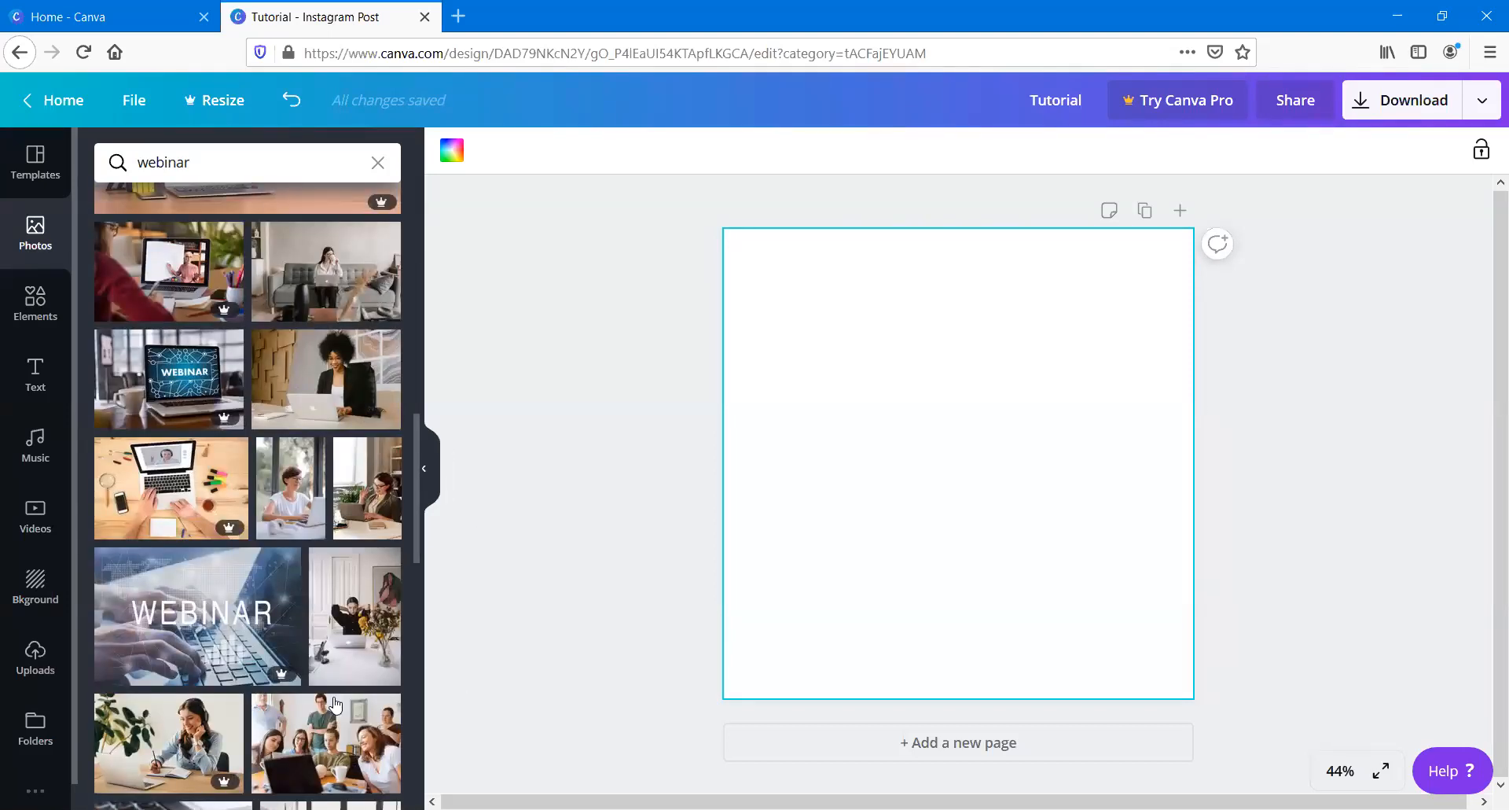
scroll(335, 704, down, 15)
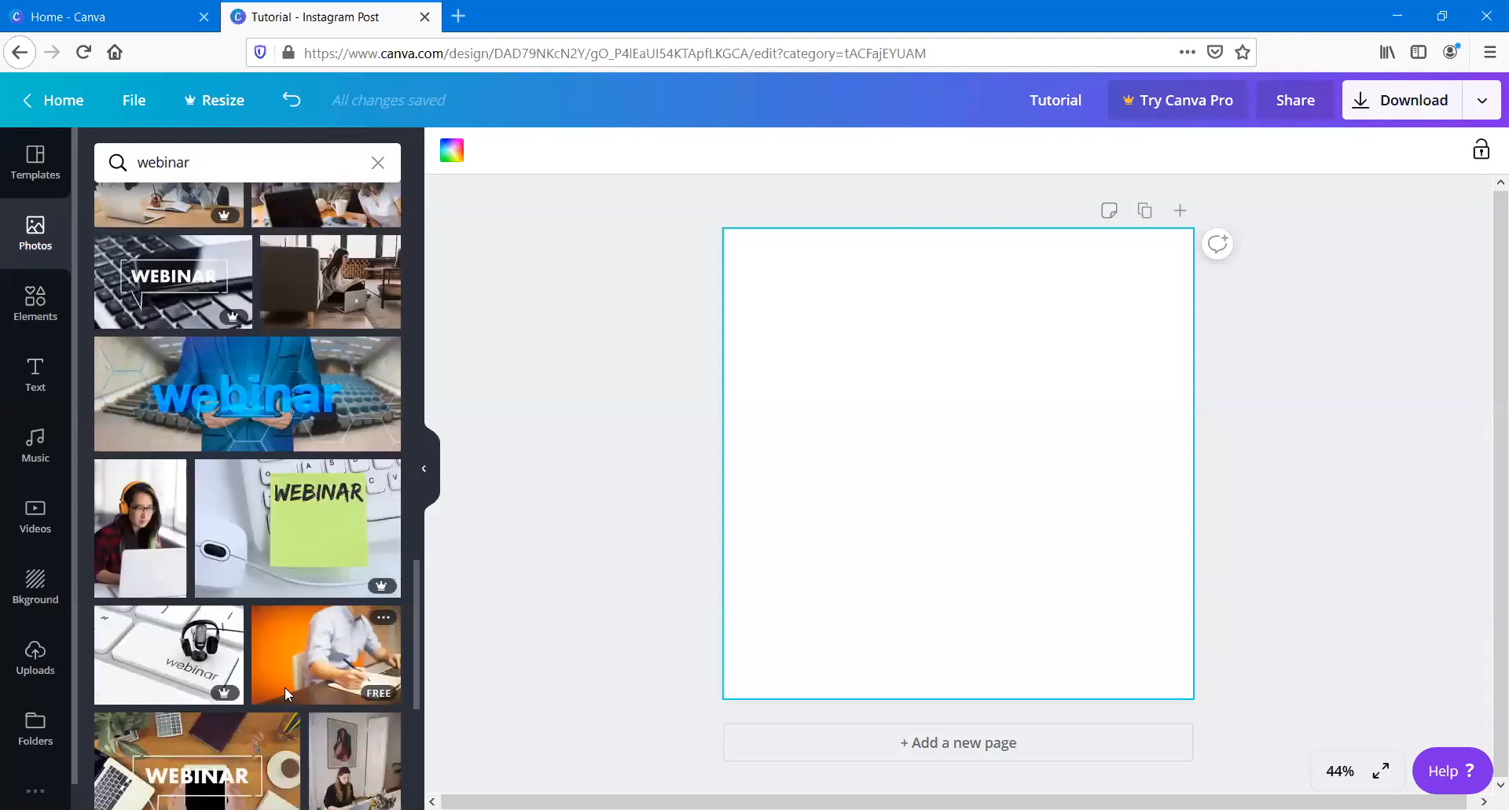
Step: Try the Pro photo of a green WEBINAR sticky note on the page, and delete it
scroll(155, 677, up, 3)
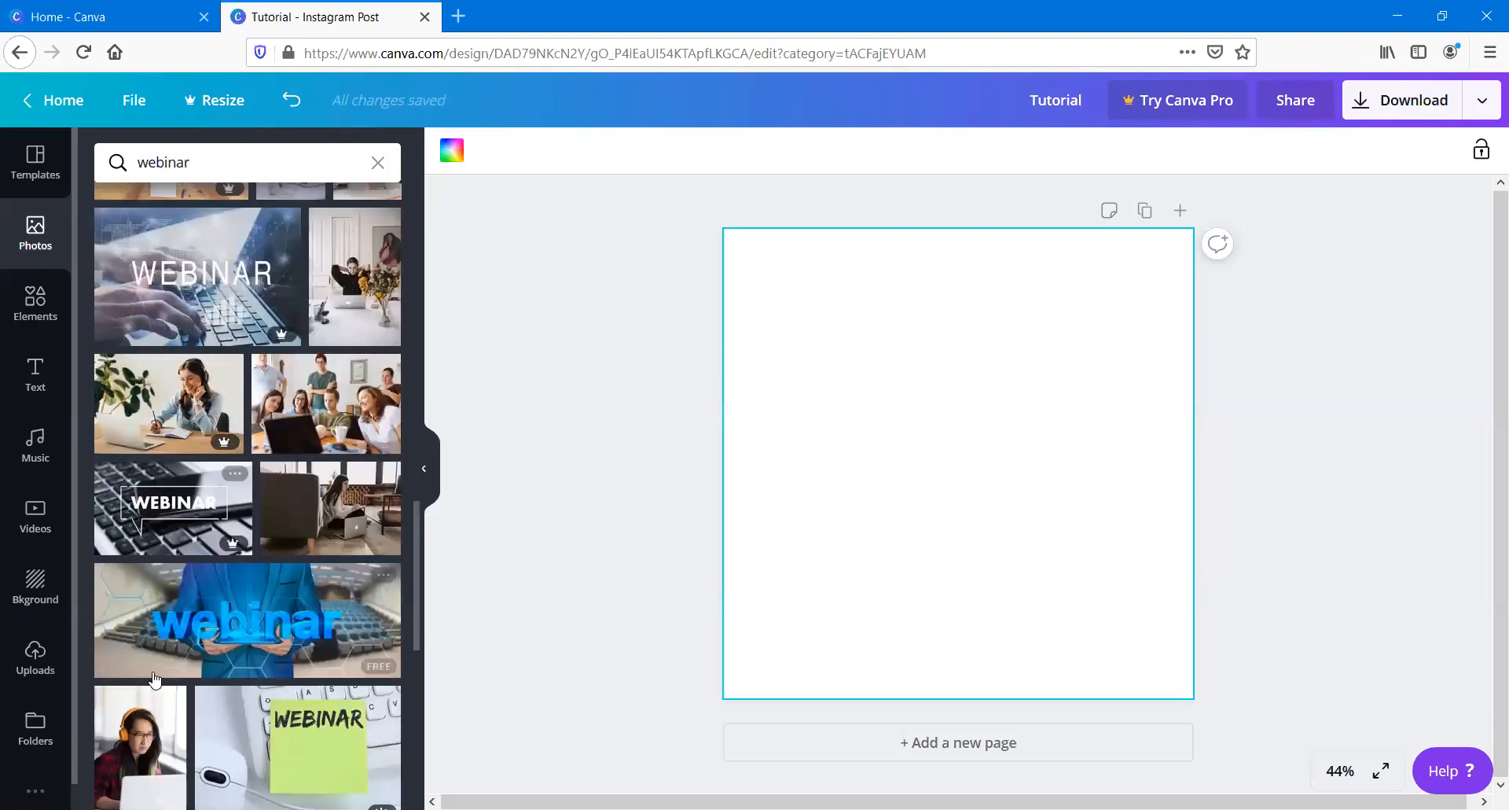
scroll(154, 678, down, 2)
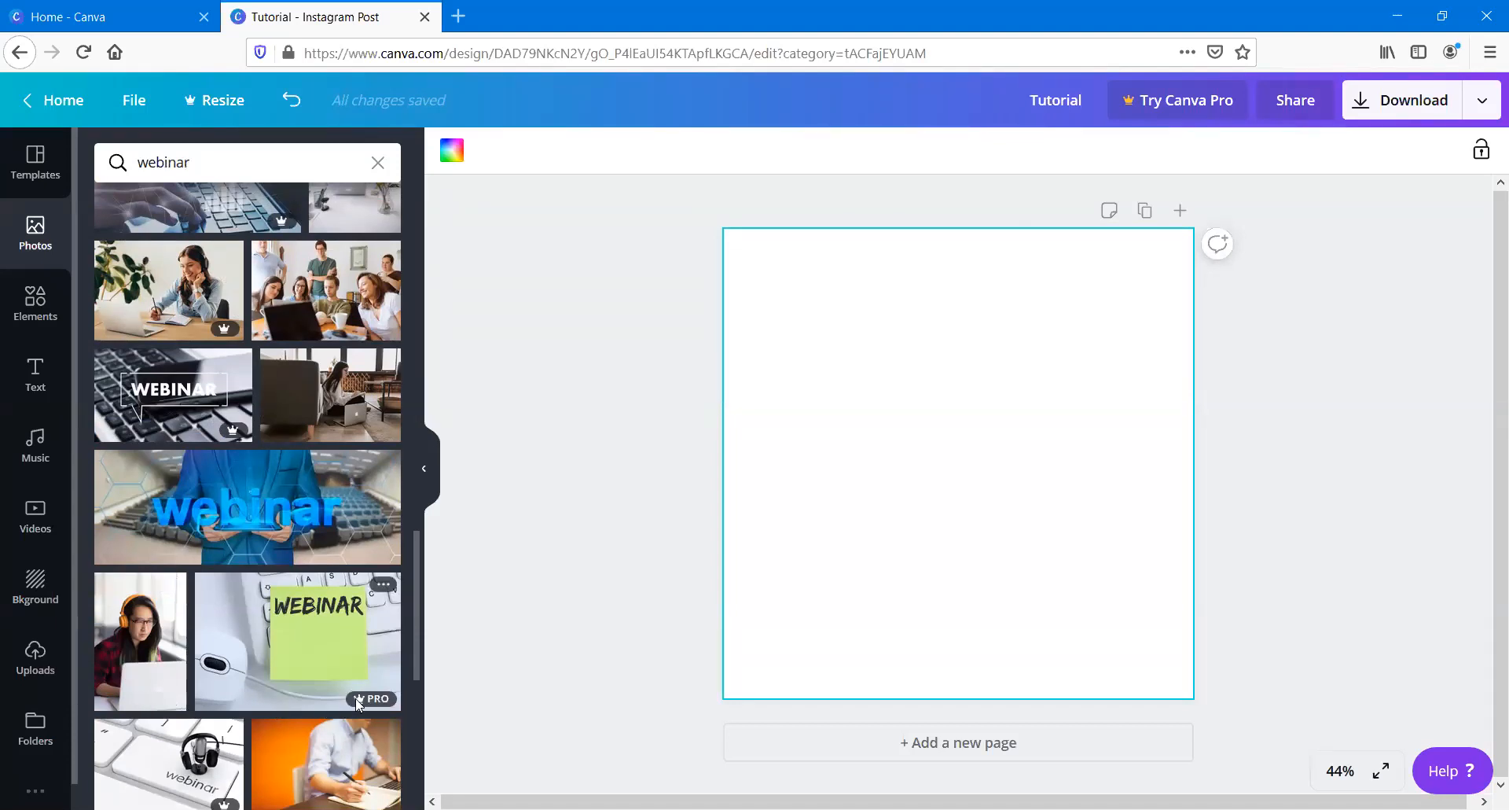
click(348, 659)
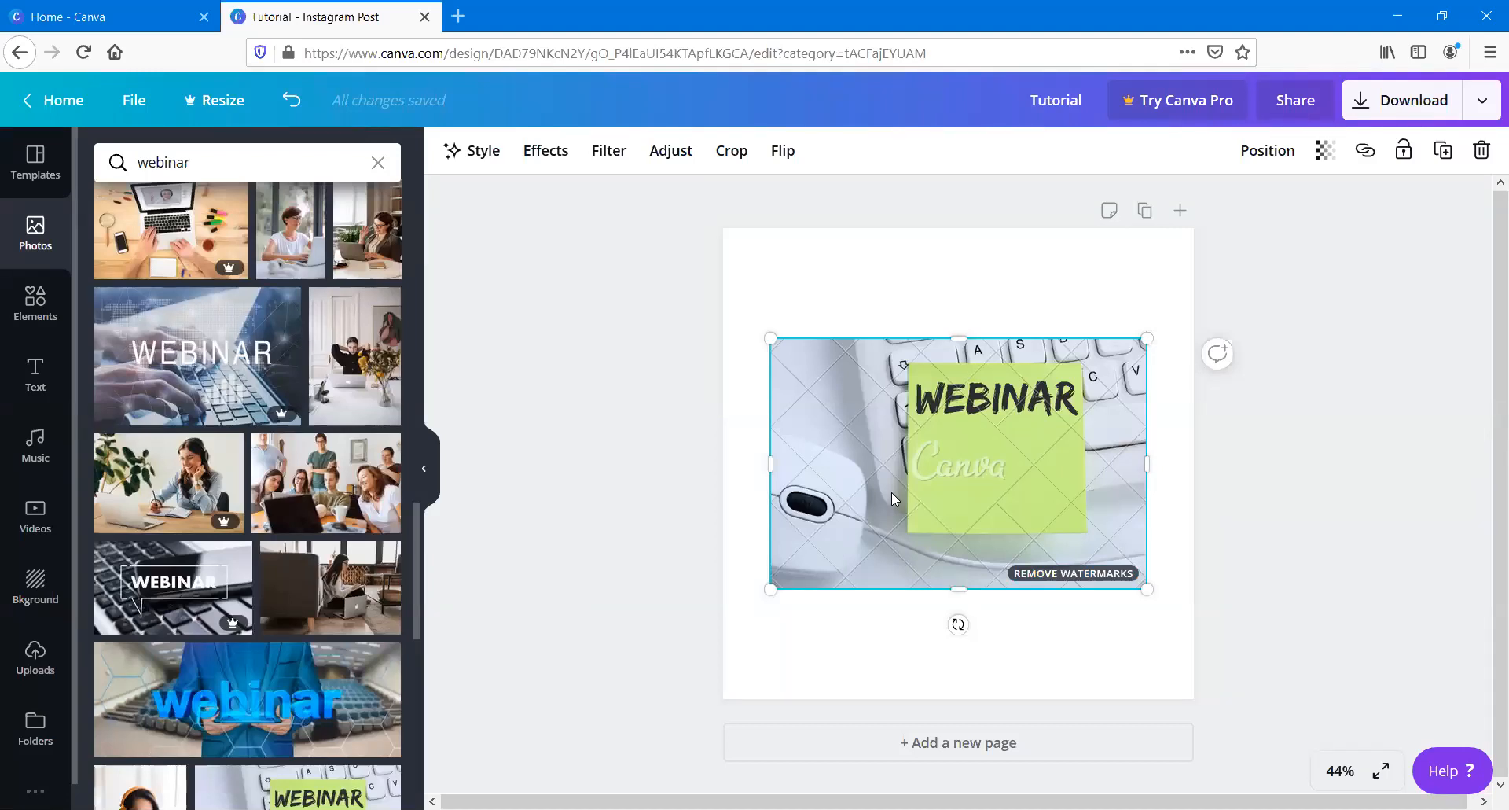
key(Delete)
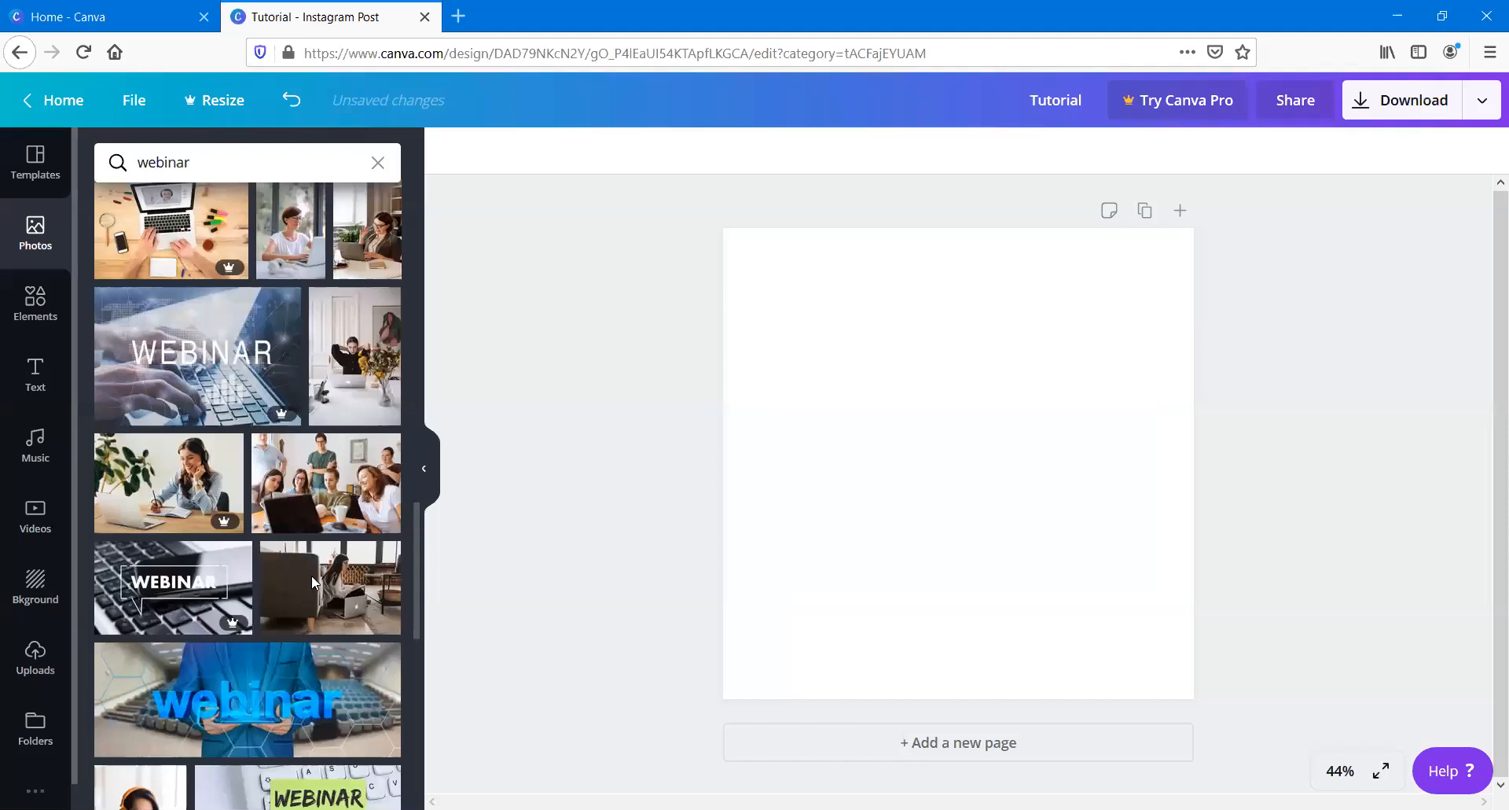
Step: Place the photo of a group gathered around a laptop and enlarge it to cover the whole page
click(324, 493)
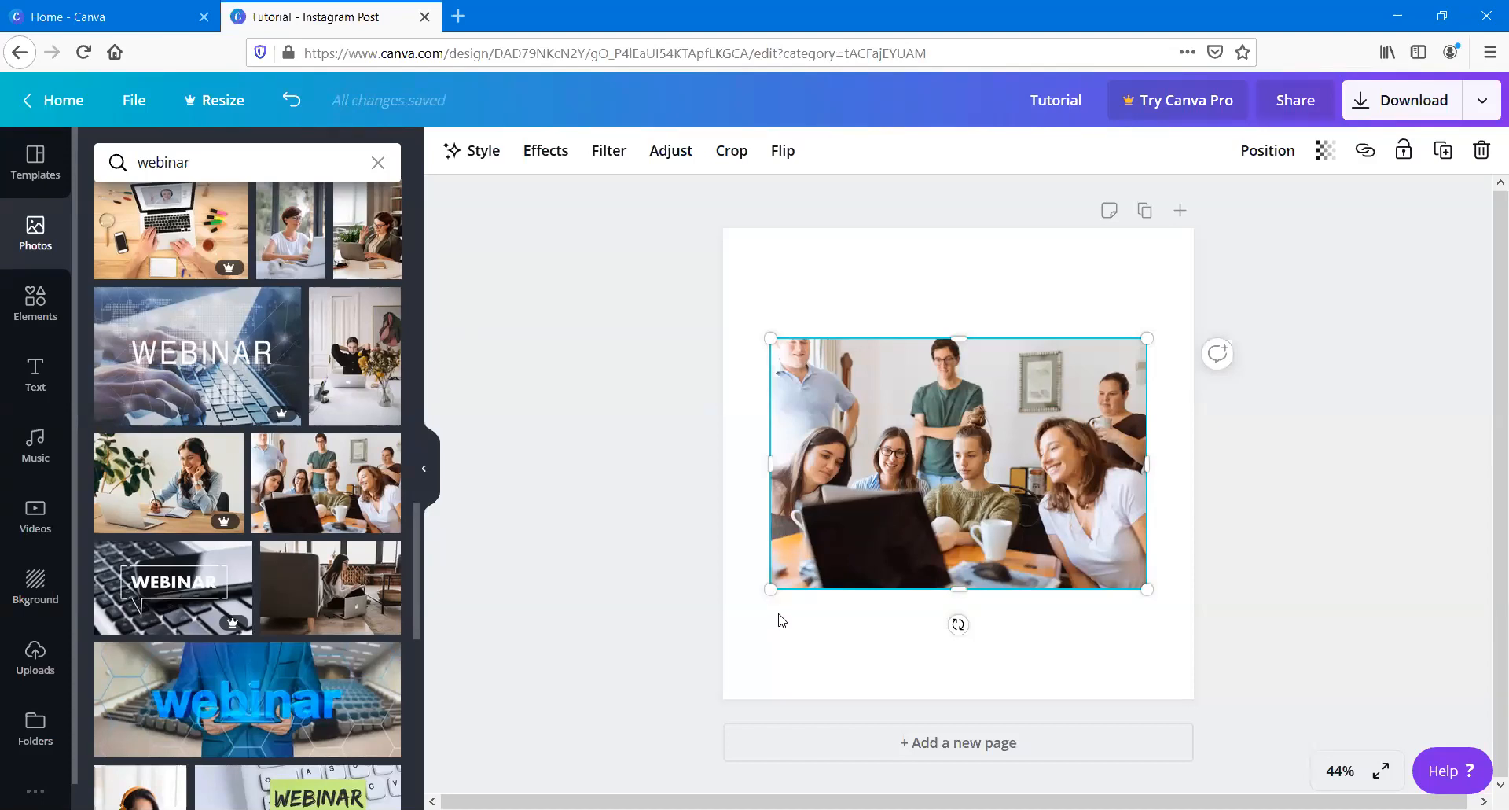
mouse_move(744, 609)
mouse_down()
mouse_move(663, 708)
mouse_move(623, 718)
mouse_move(814, 642)
mouse_move(751, 657)
mouse_move(832, 613)
mouse_move(751, 606)
mouse_up()
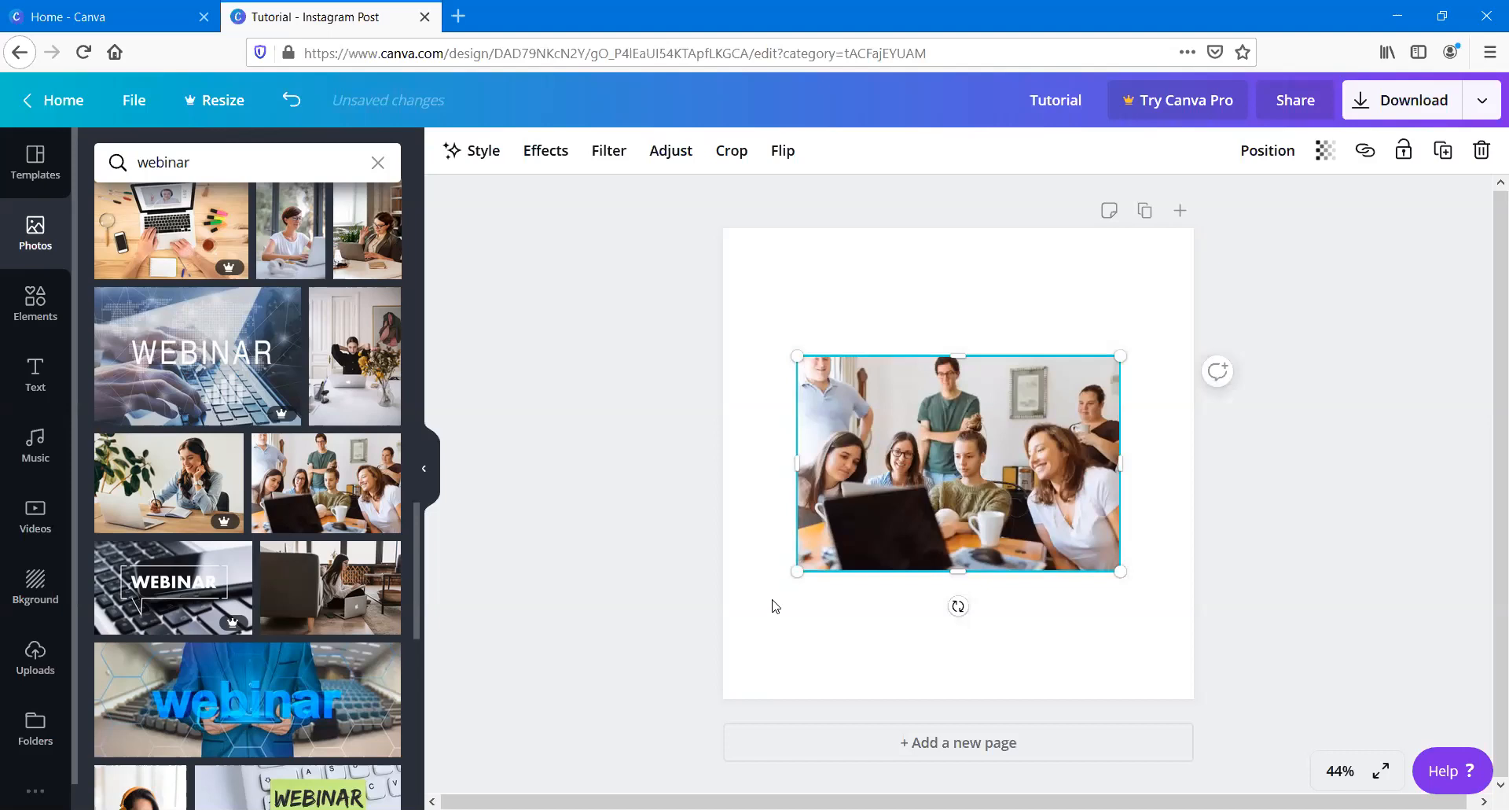
drag(797, 573, 603, 699)
key(ctrl+z)
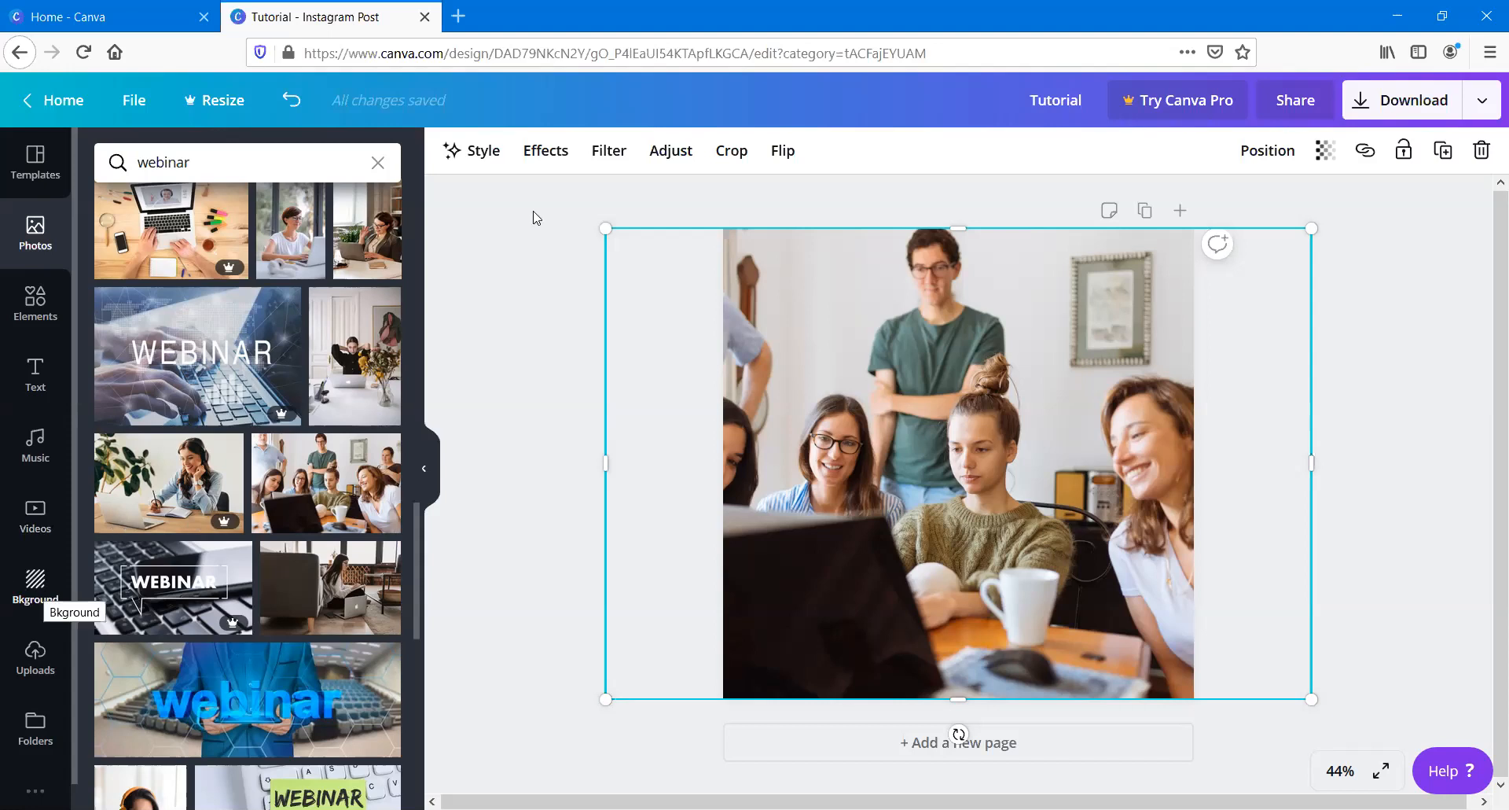
Step: View the Style presets for the group photo, try Pottery Class, and close the styles
click(456, 161)
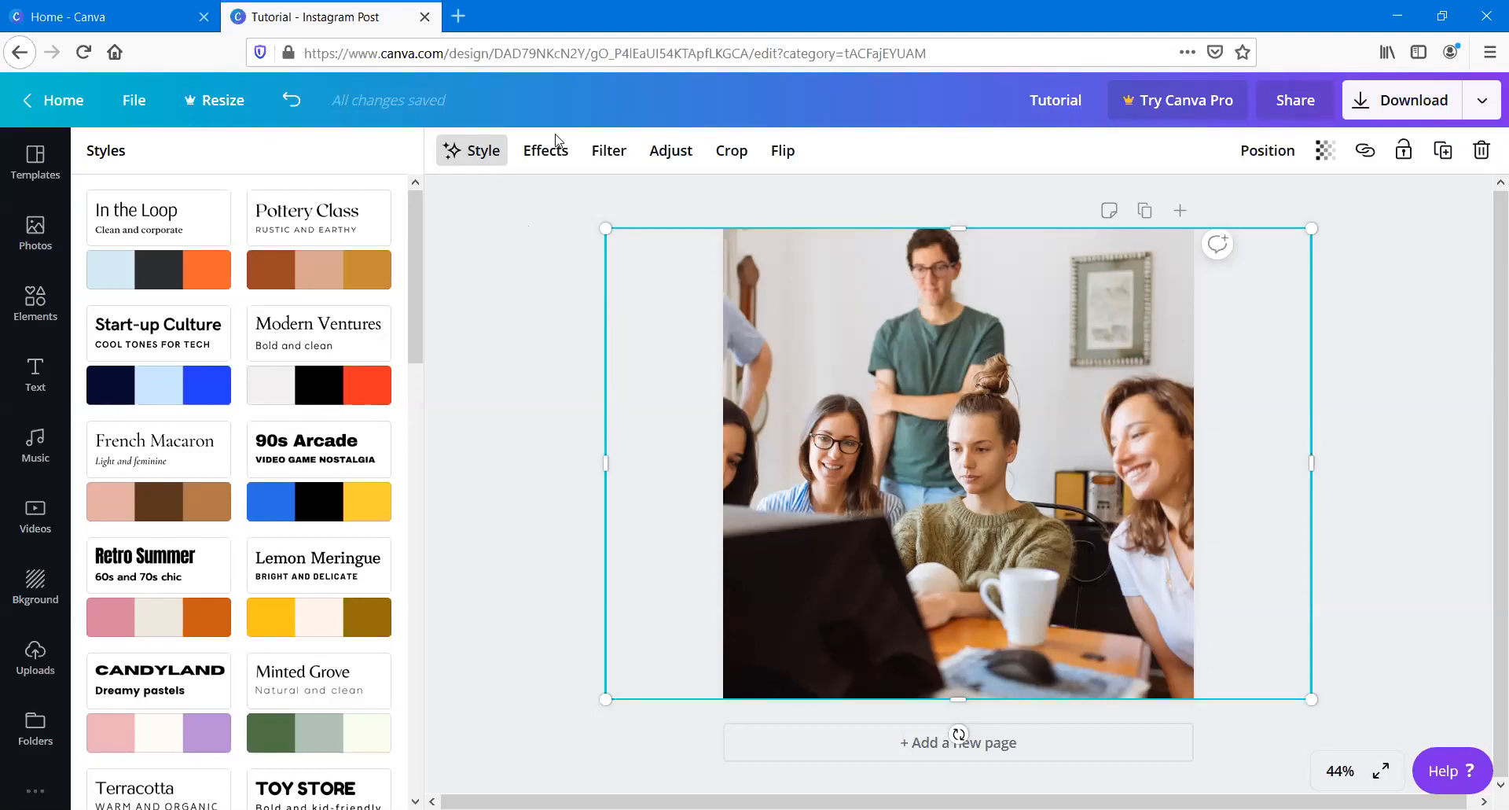
click(346, 222)
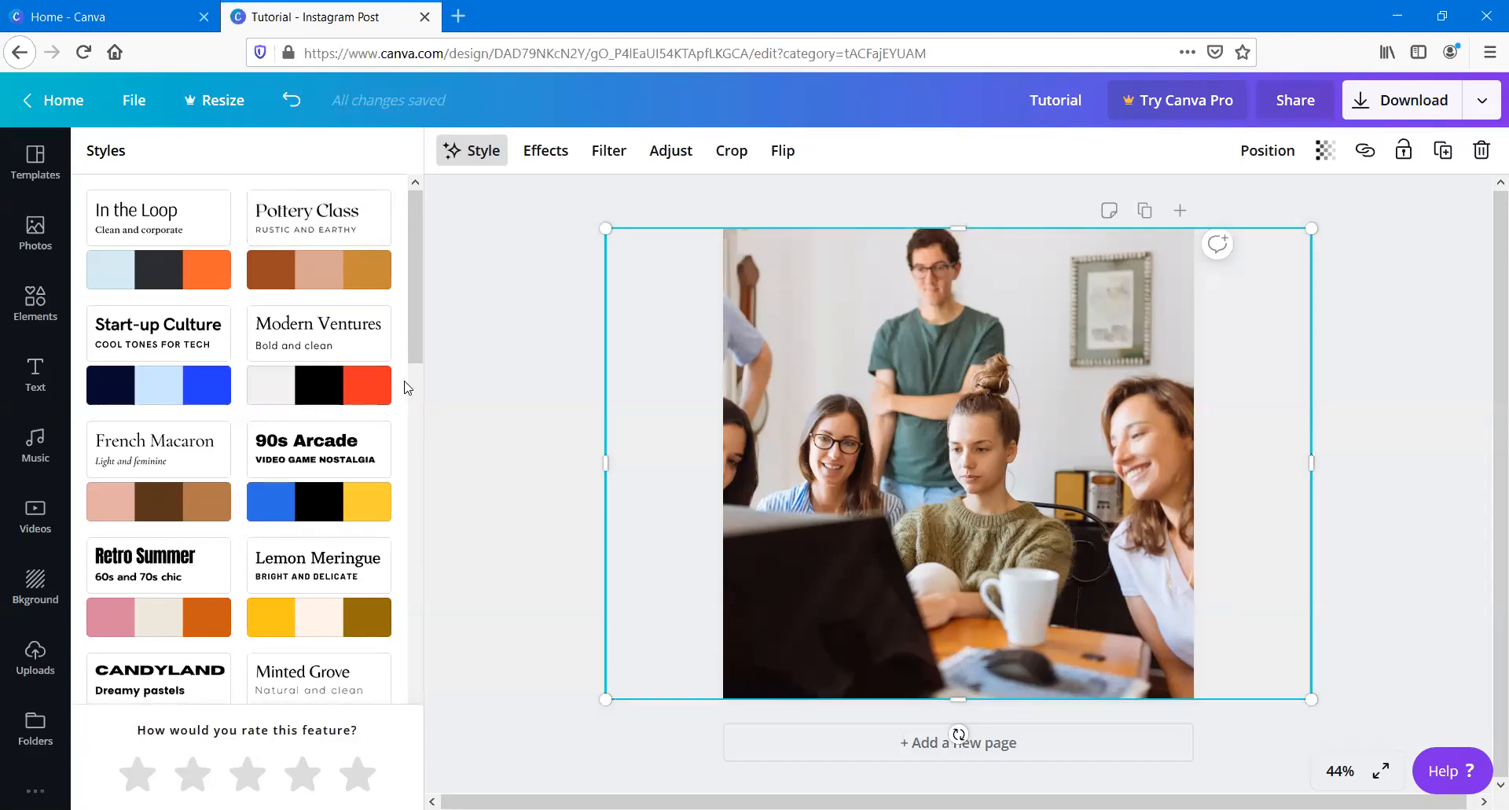
click(505, 152)
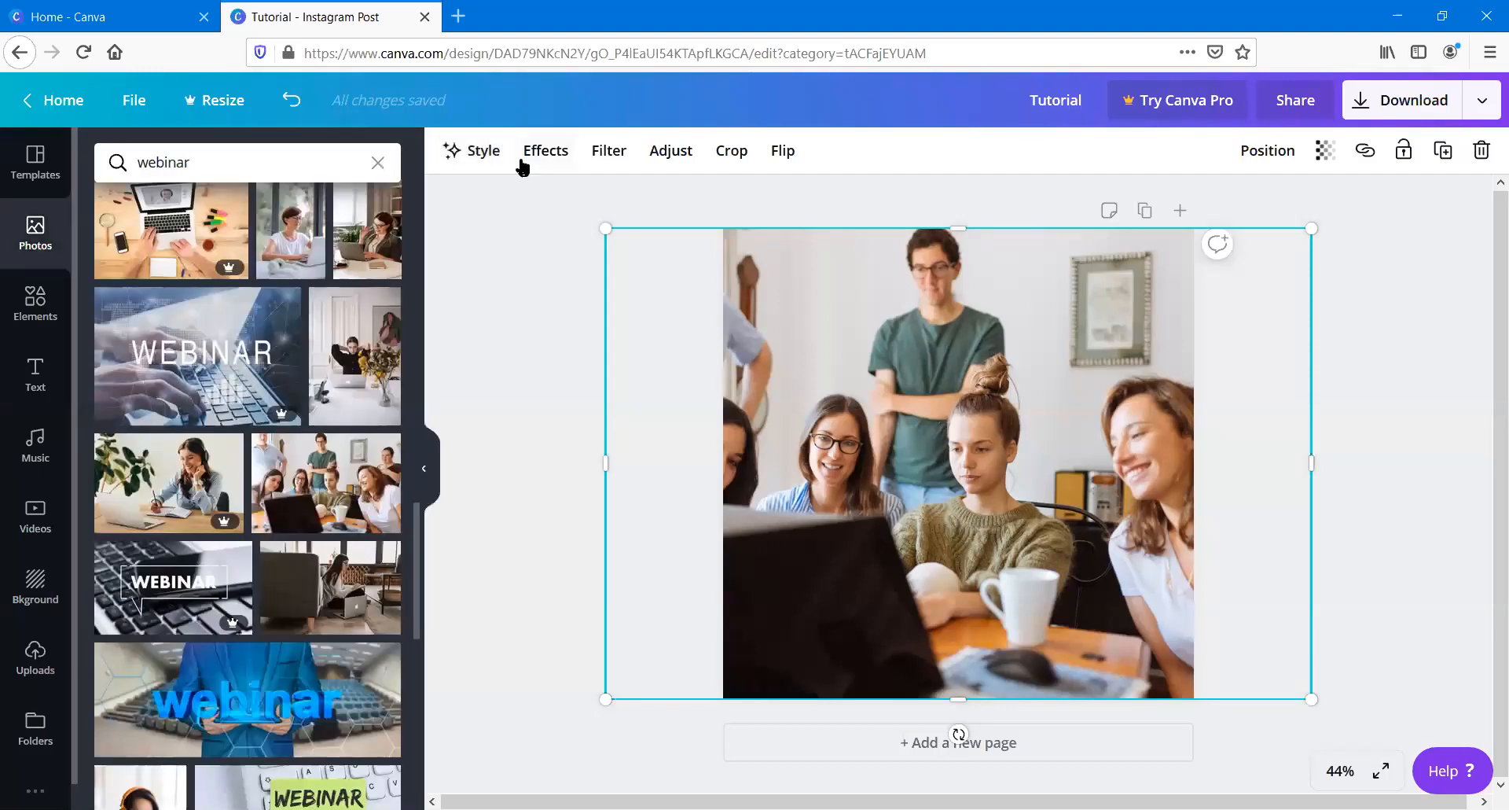
Step: Connect the Bad TV effect by PhotoMosh from the group photo's available effects
click(523, 158)
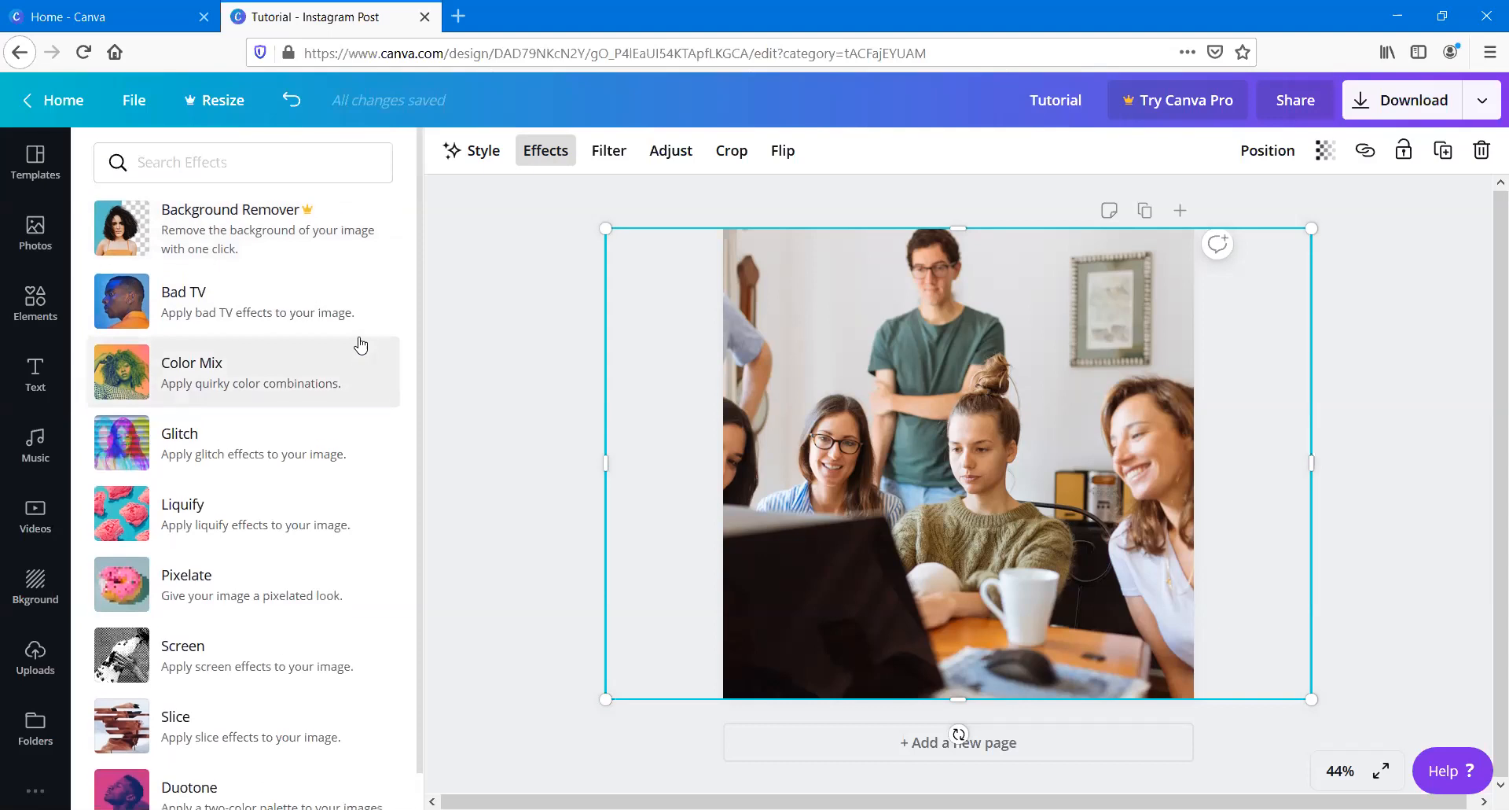
click(314, 312)
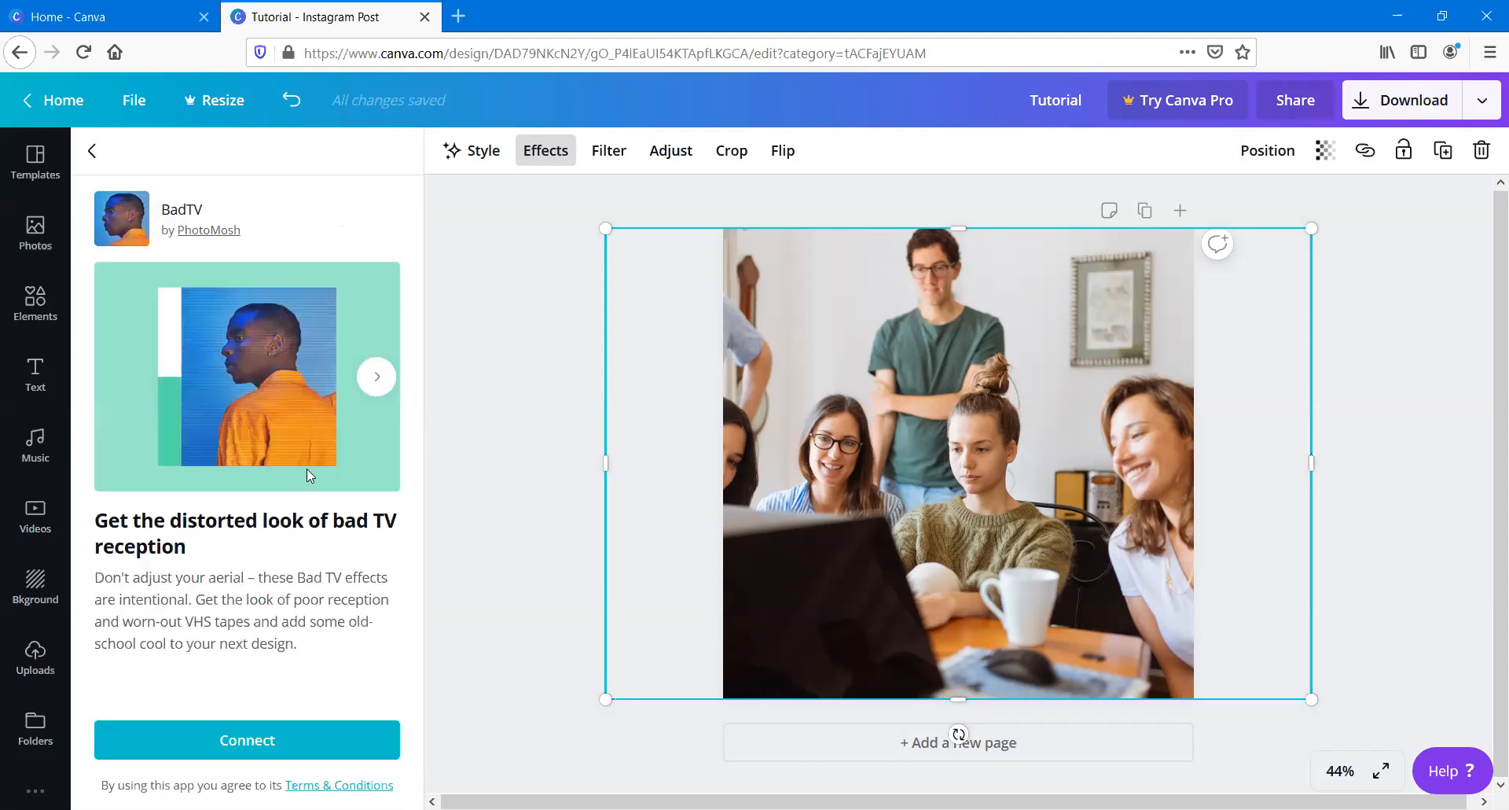
click(283, 732)
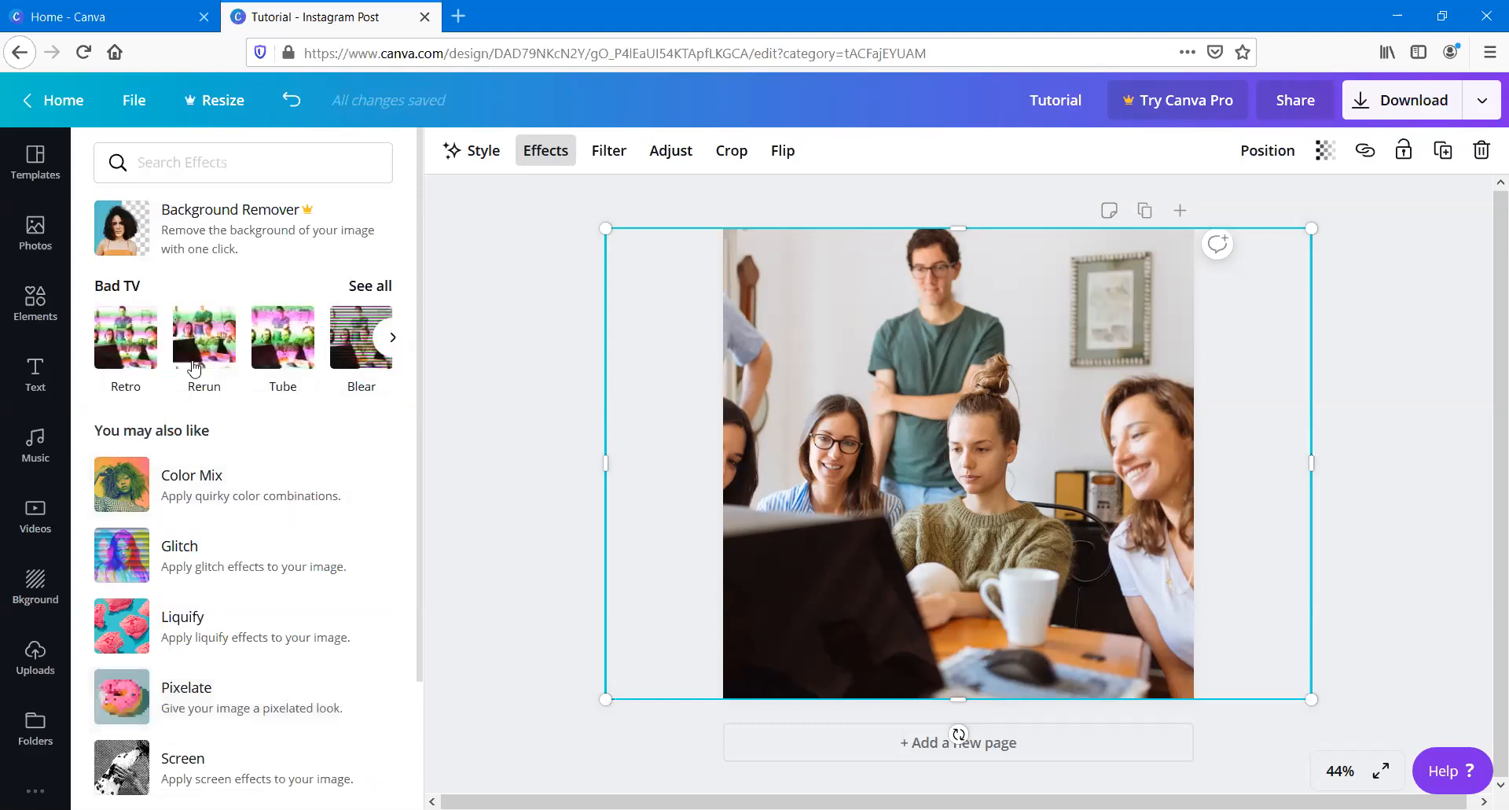
Step: Try the Tube variant of Bad TV on the group photo, and replace it with a fresh copy covering the whole page
click(277, 365)
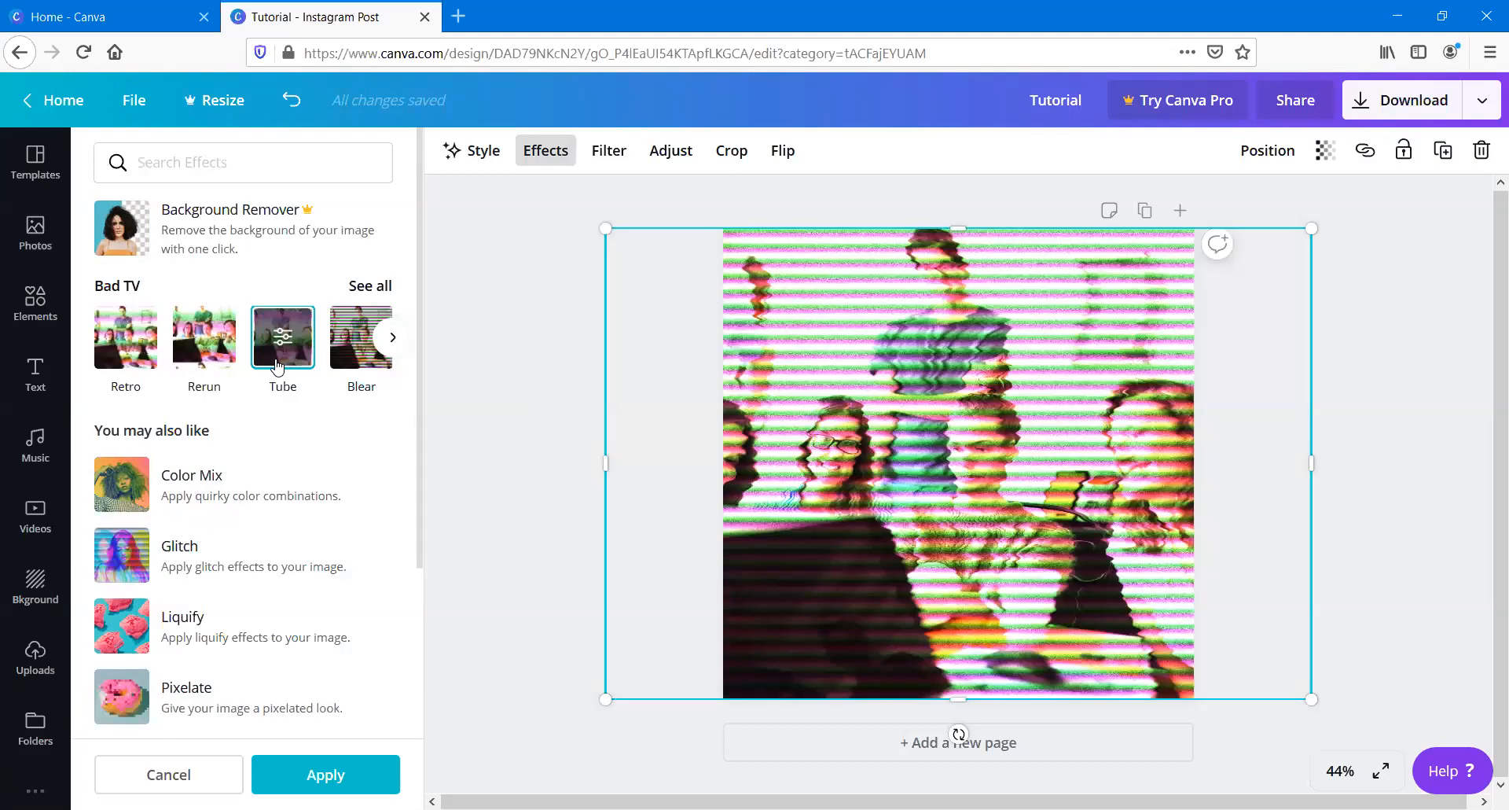
key(ctrl+z)
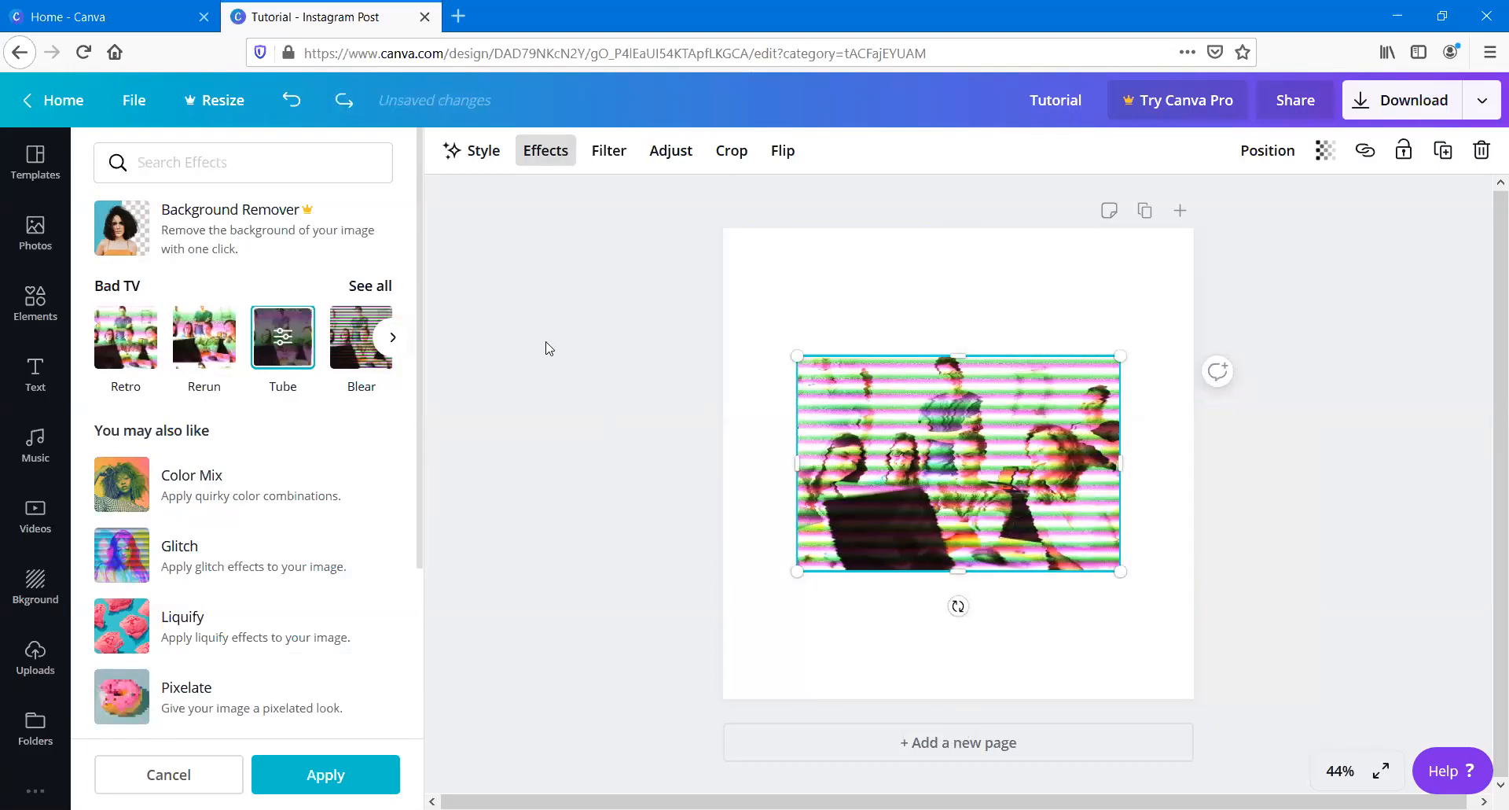
click(914, 422)
key(Delete)
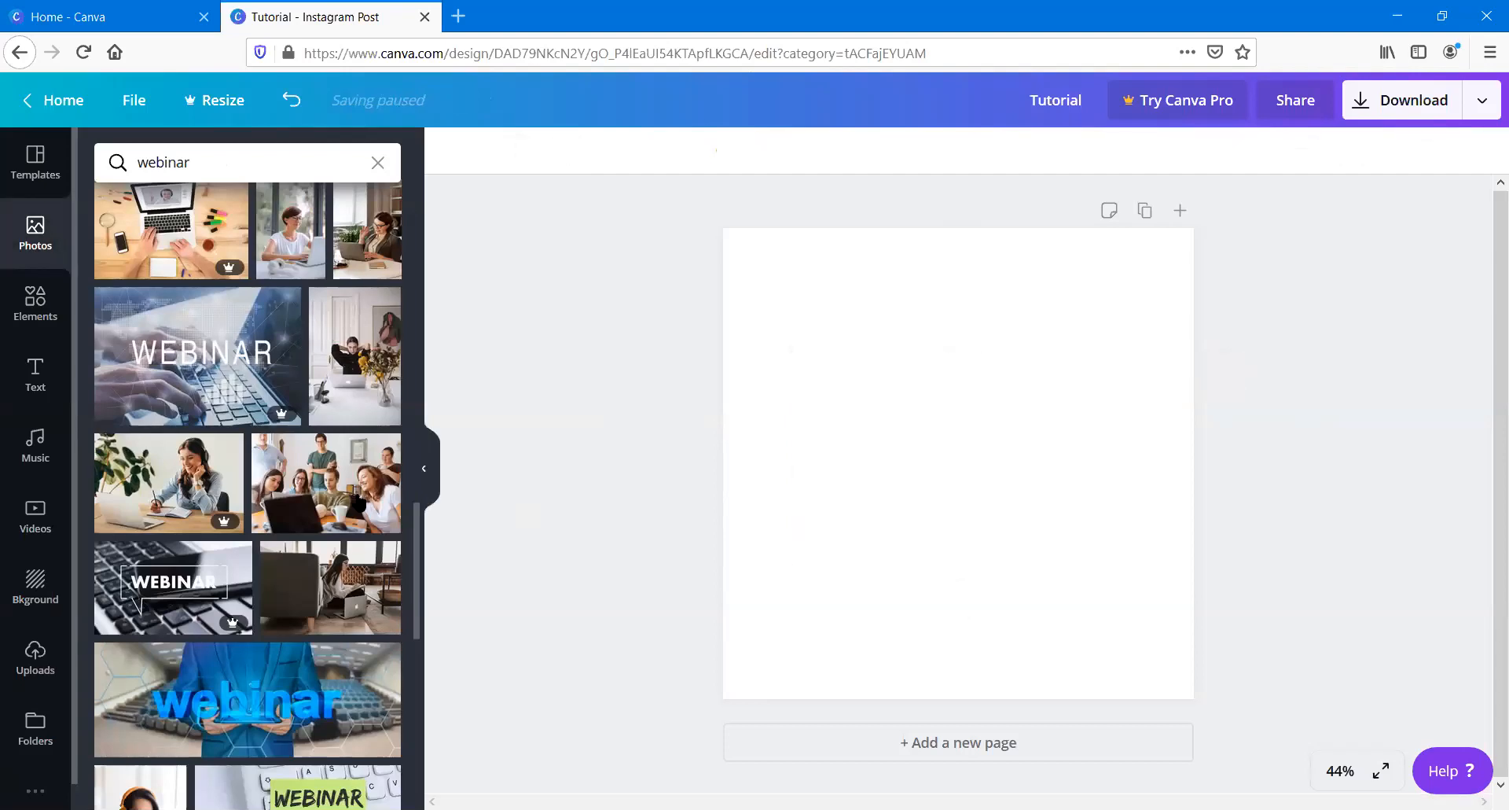
click(359, 503)
drag(773, 587, 605, 698)
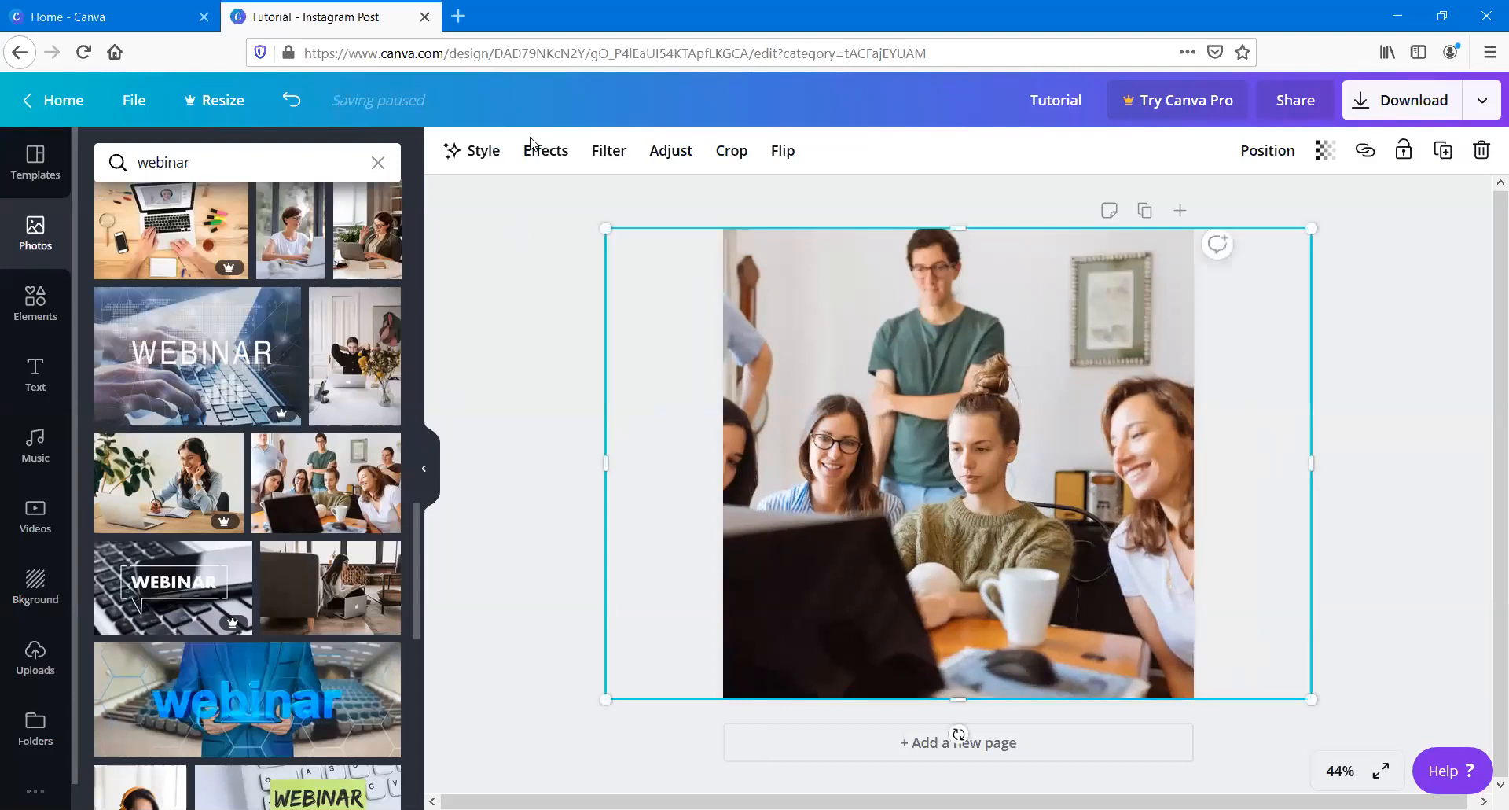
Step: Try the Selfie and Cali filters on the group photo, and set the filter back to None
click(595, 169)
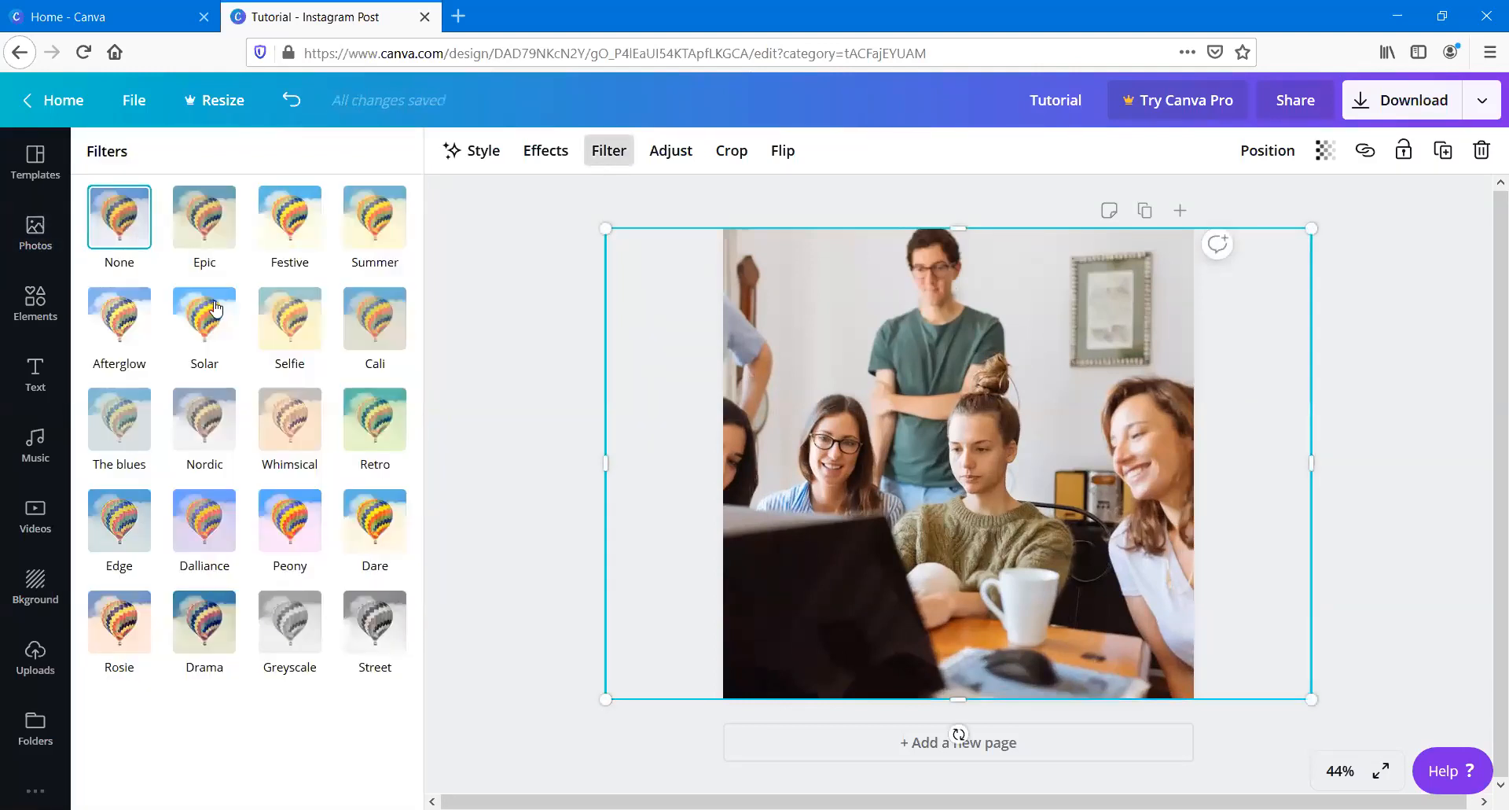
click(287, 314)
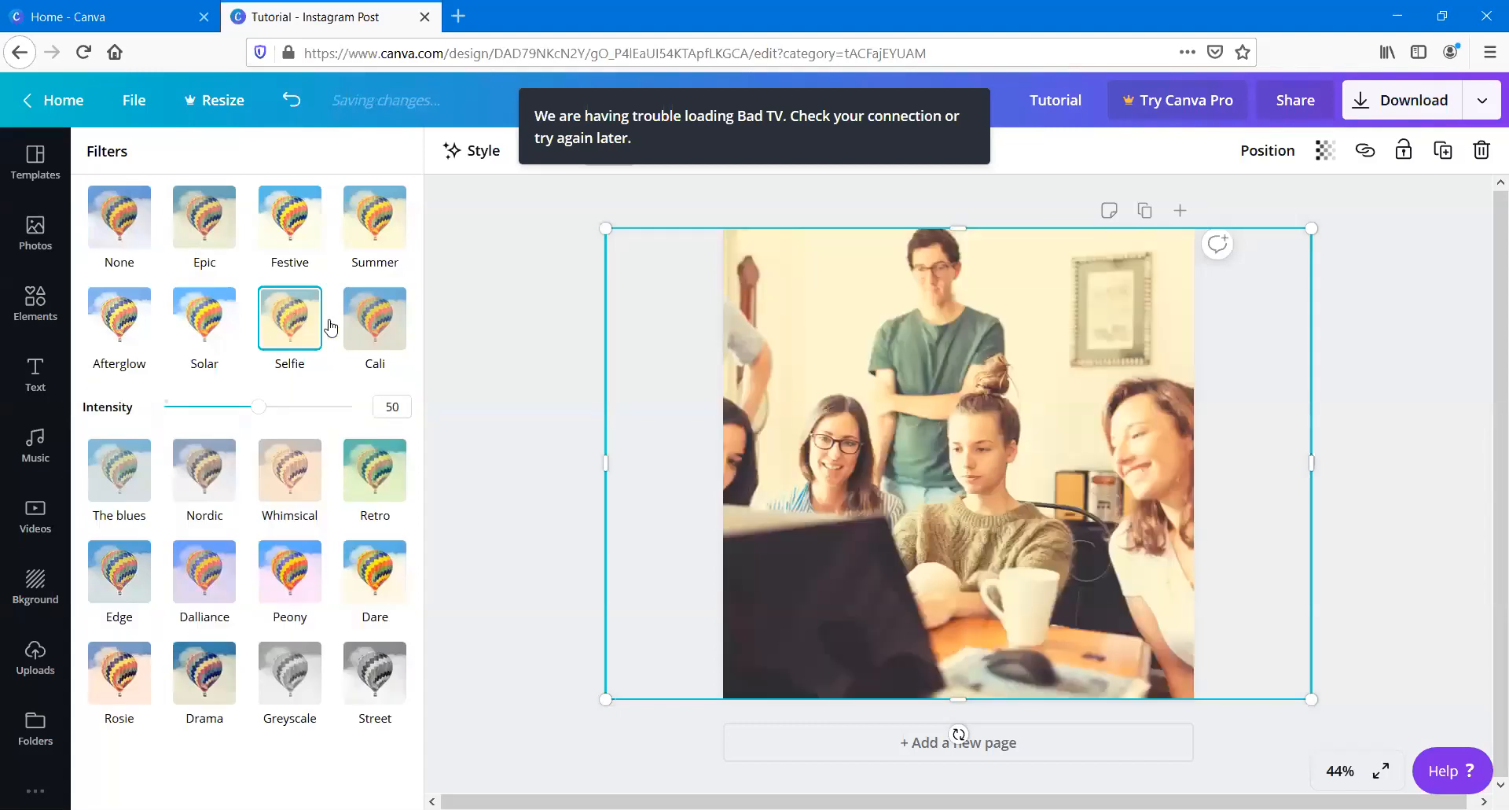
click(390, 326)
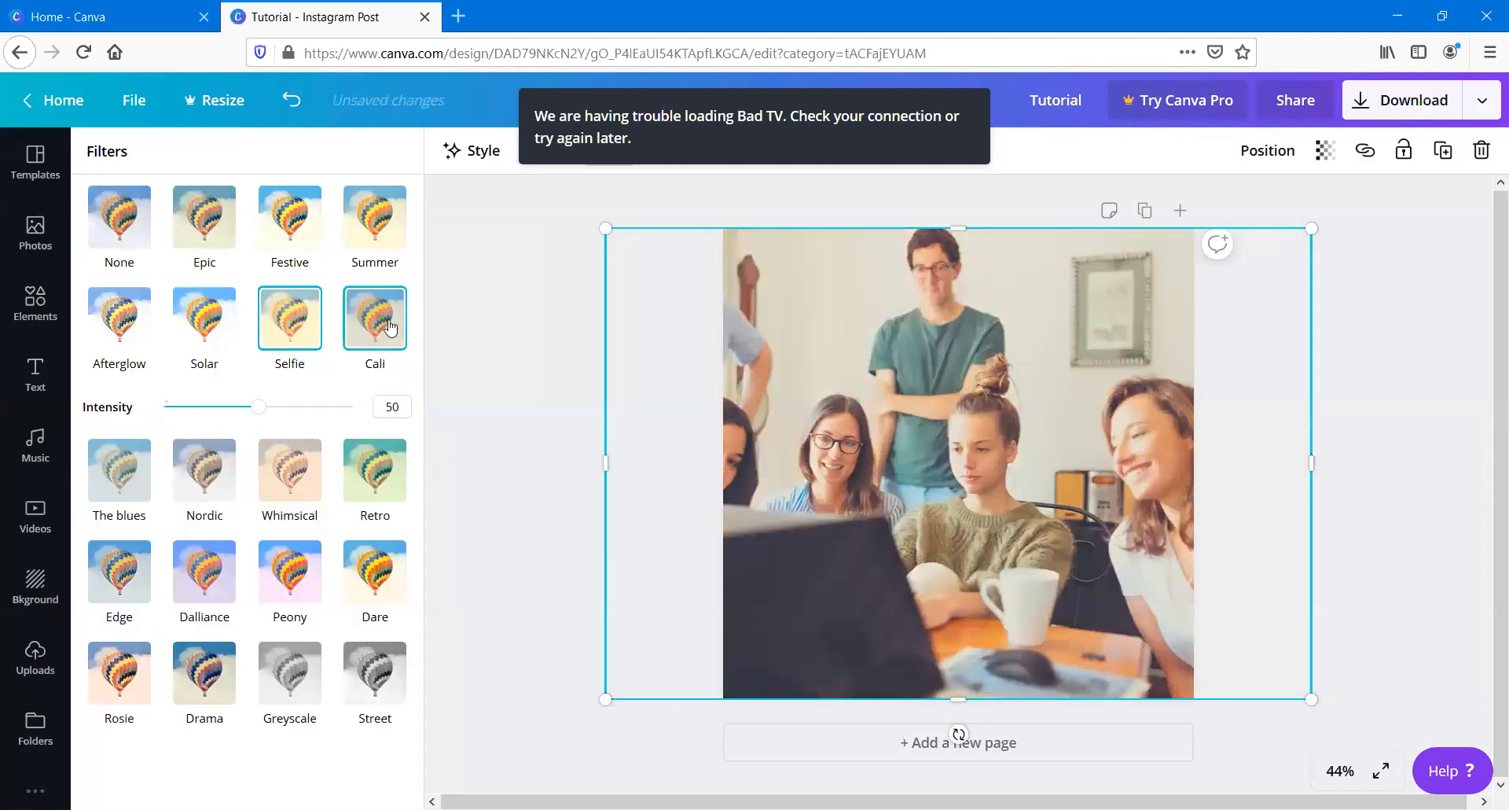
click(130, 219)
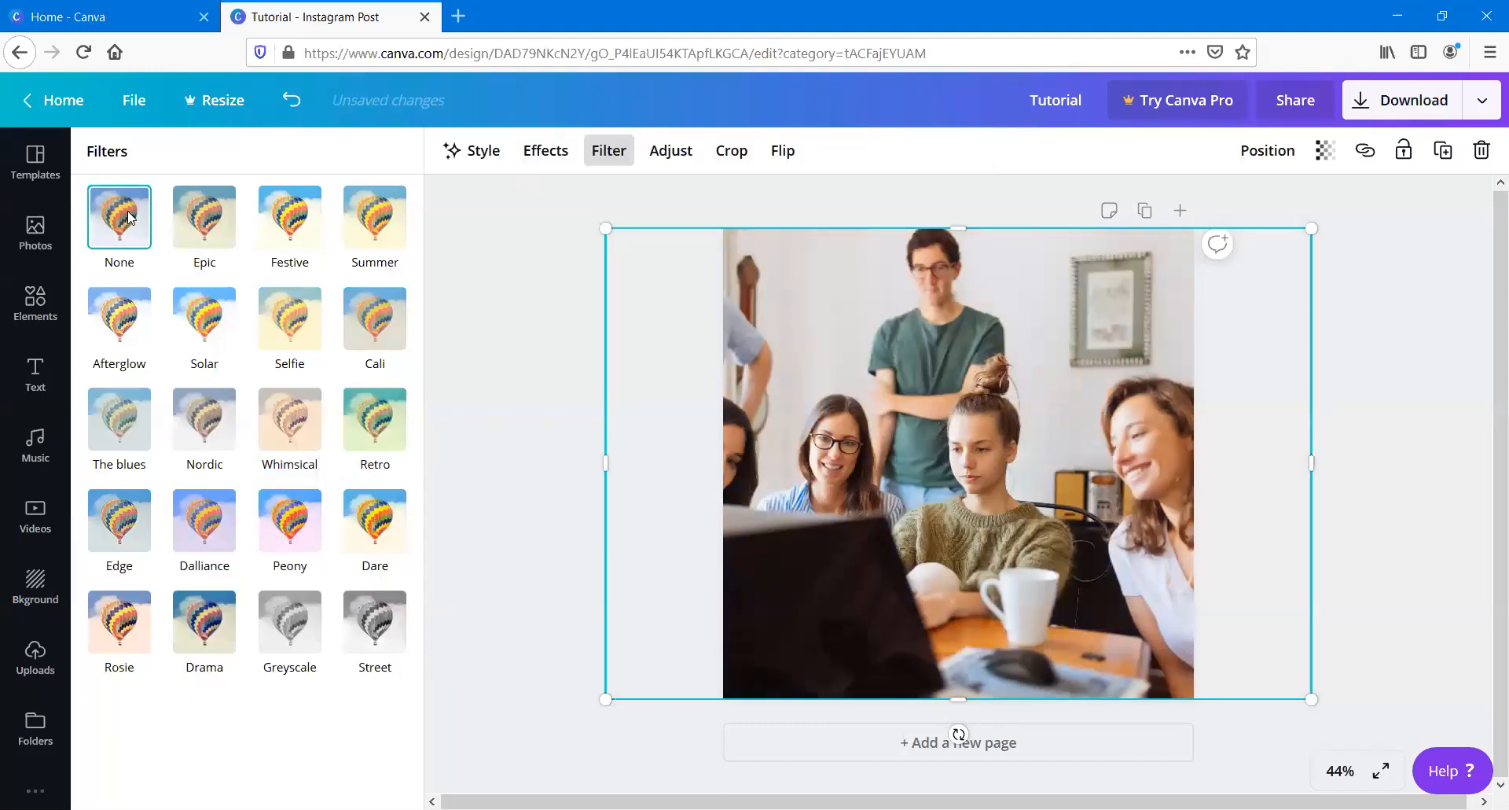
Step: Adjust the group photo to brightness -35, contrast -88, saturation 27 and tint 51
click(669, 156)
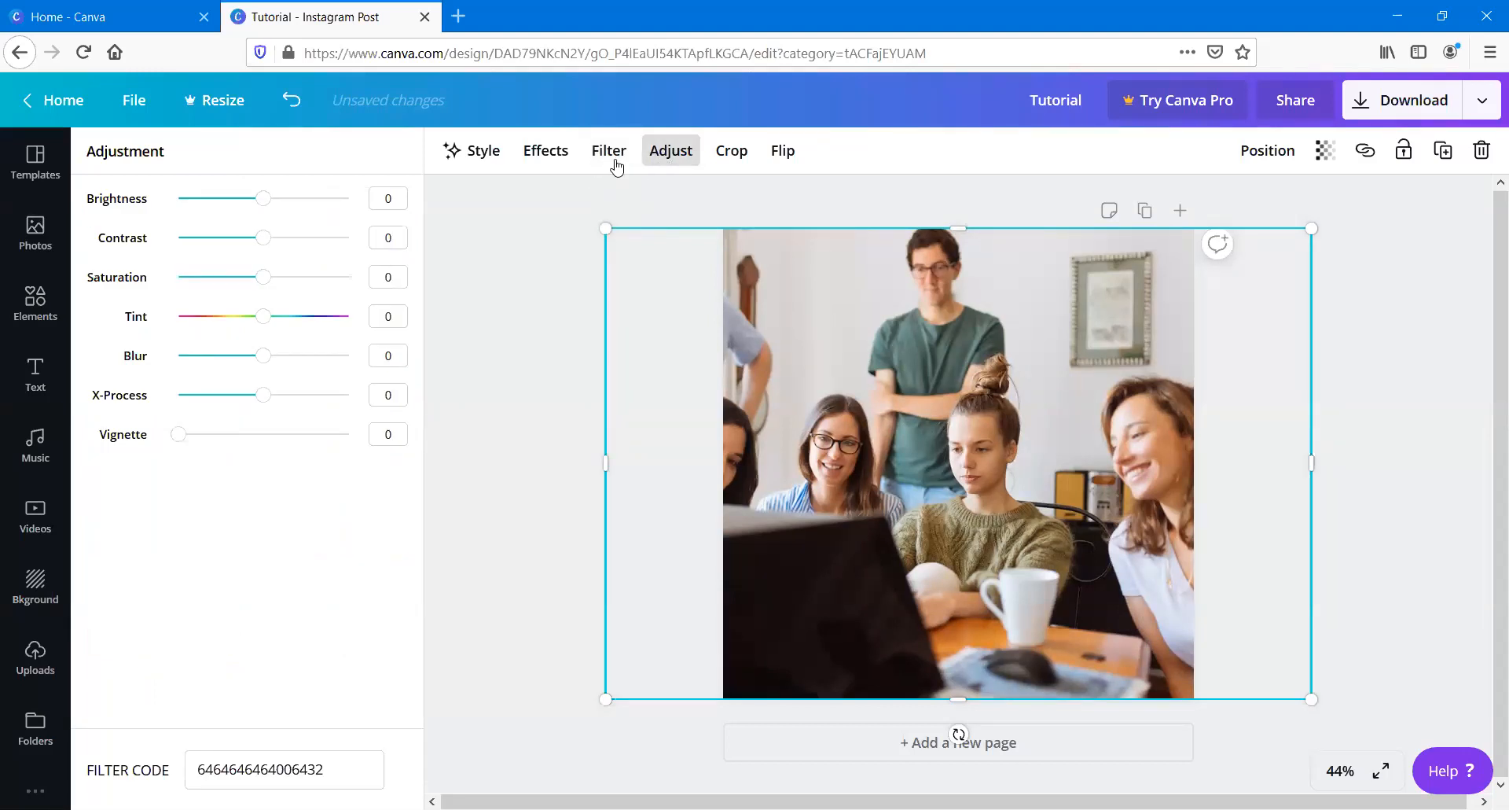
drag(265, 206, 187, 239)
drag(249, 276, 312, 324)
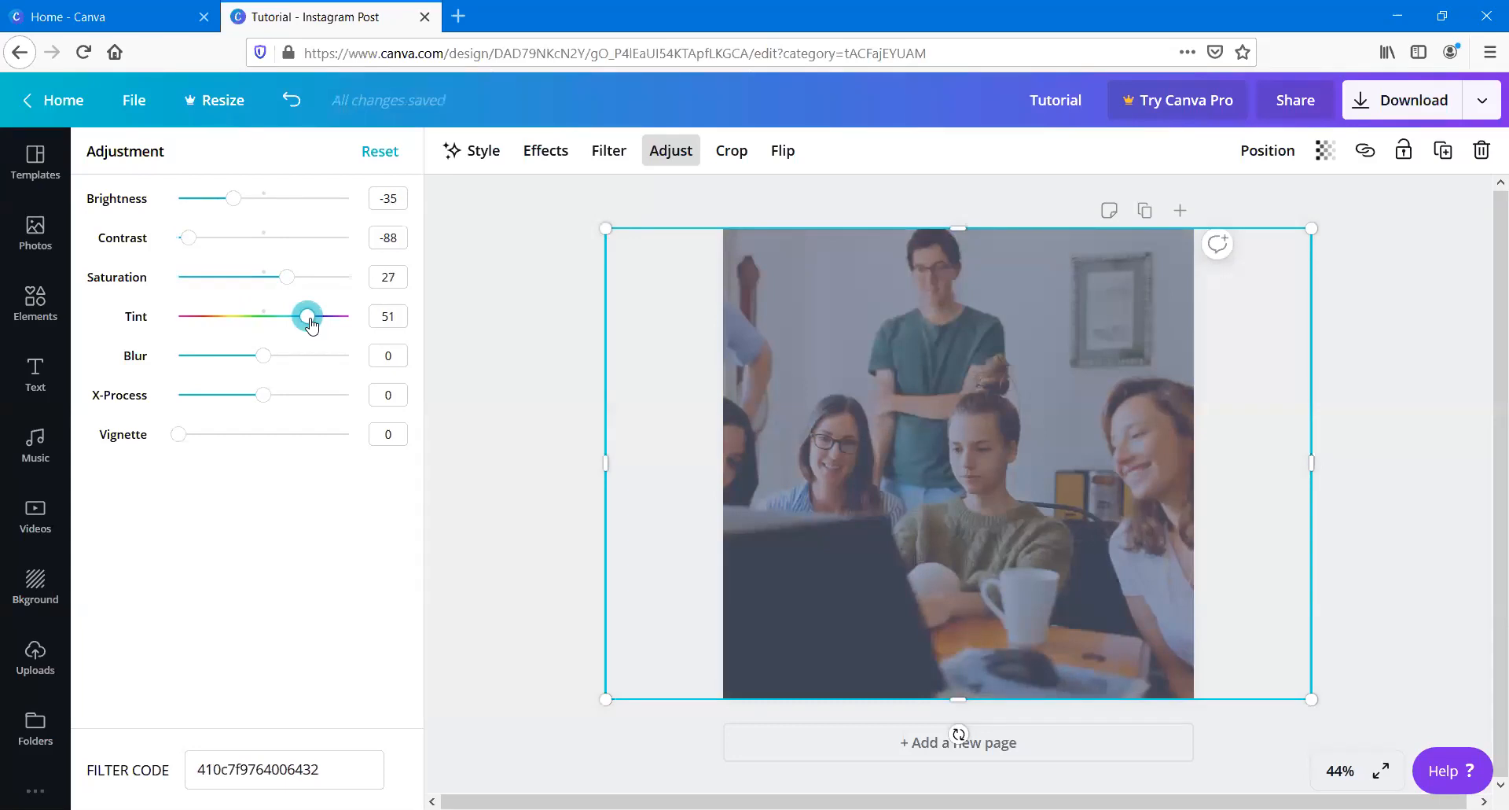
Step: Set the group photo's blur to 4, and try X-Process at 11 before resetting it to 0
click(374, 356)
text(1)
key(Up)
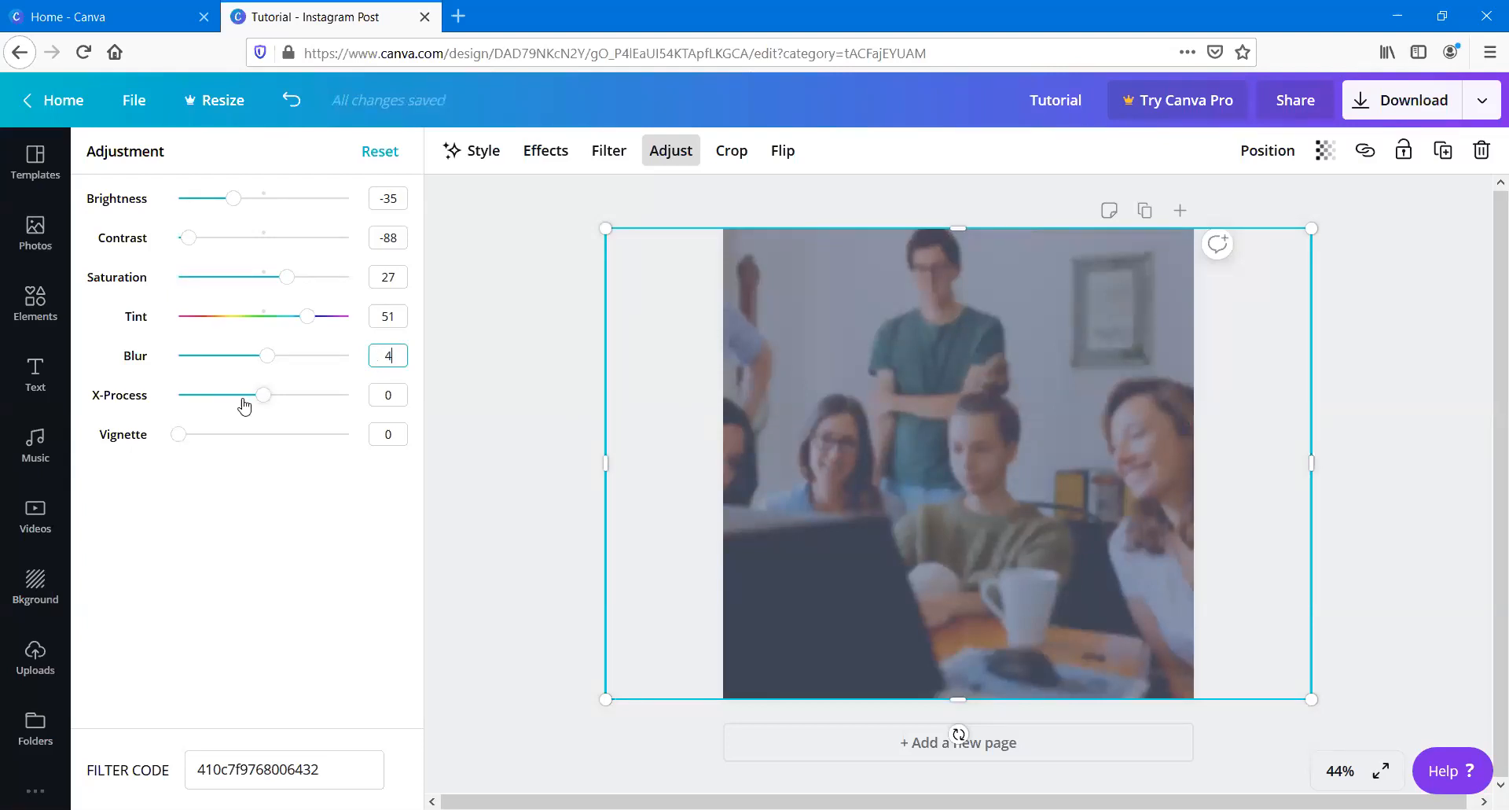
mouse_move(265, 405)
mouse_down()
mouse_move(229, 394)
mouse_move(278, 394)
mouse_up()
click(382, 400)
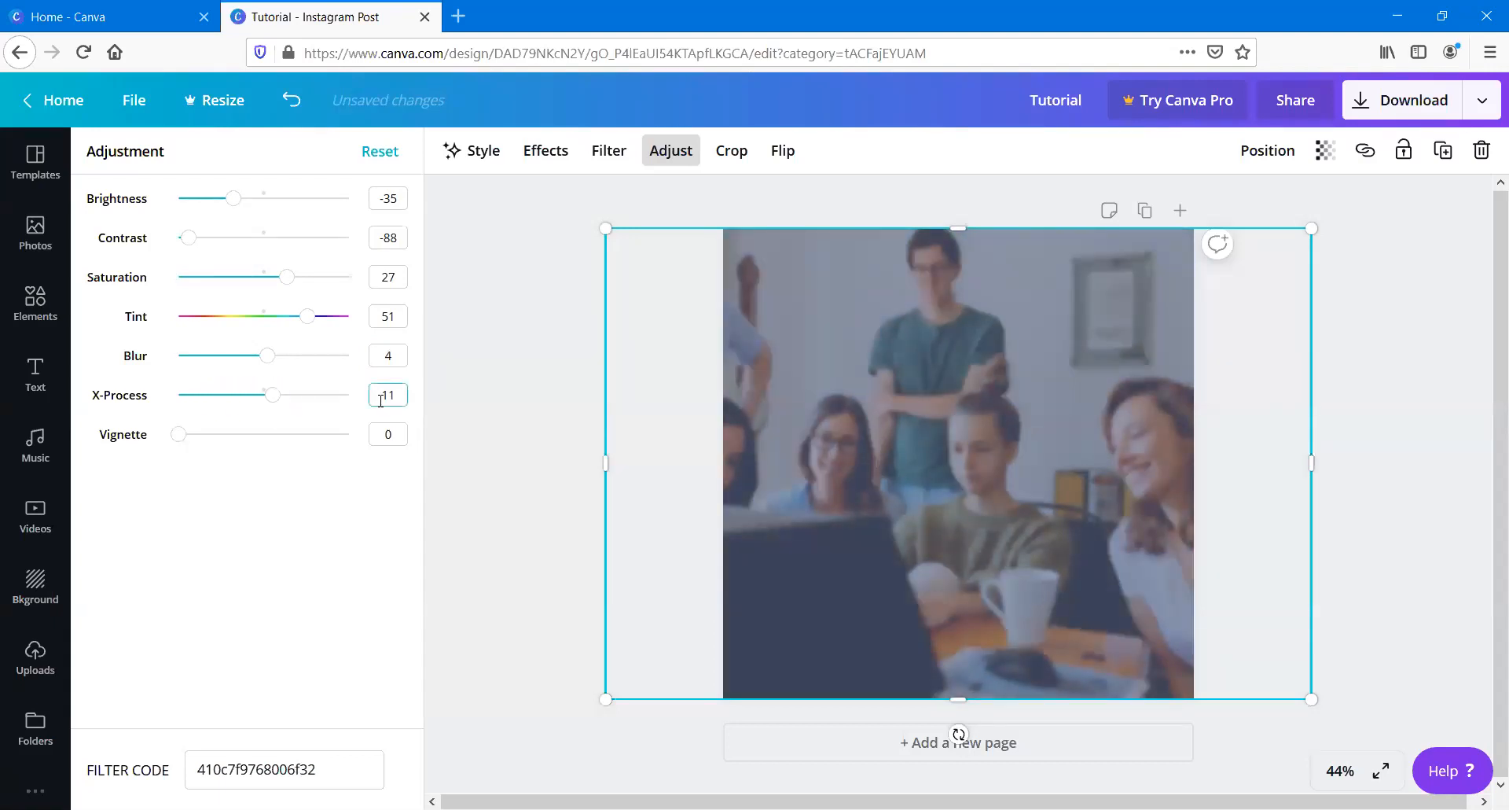
double_click(382, 400)
text(0)
Step: Set the group photo's vignette to 100, close the adjustments and deselect the photo
drag(182, 435, 448, 461)
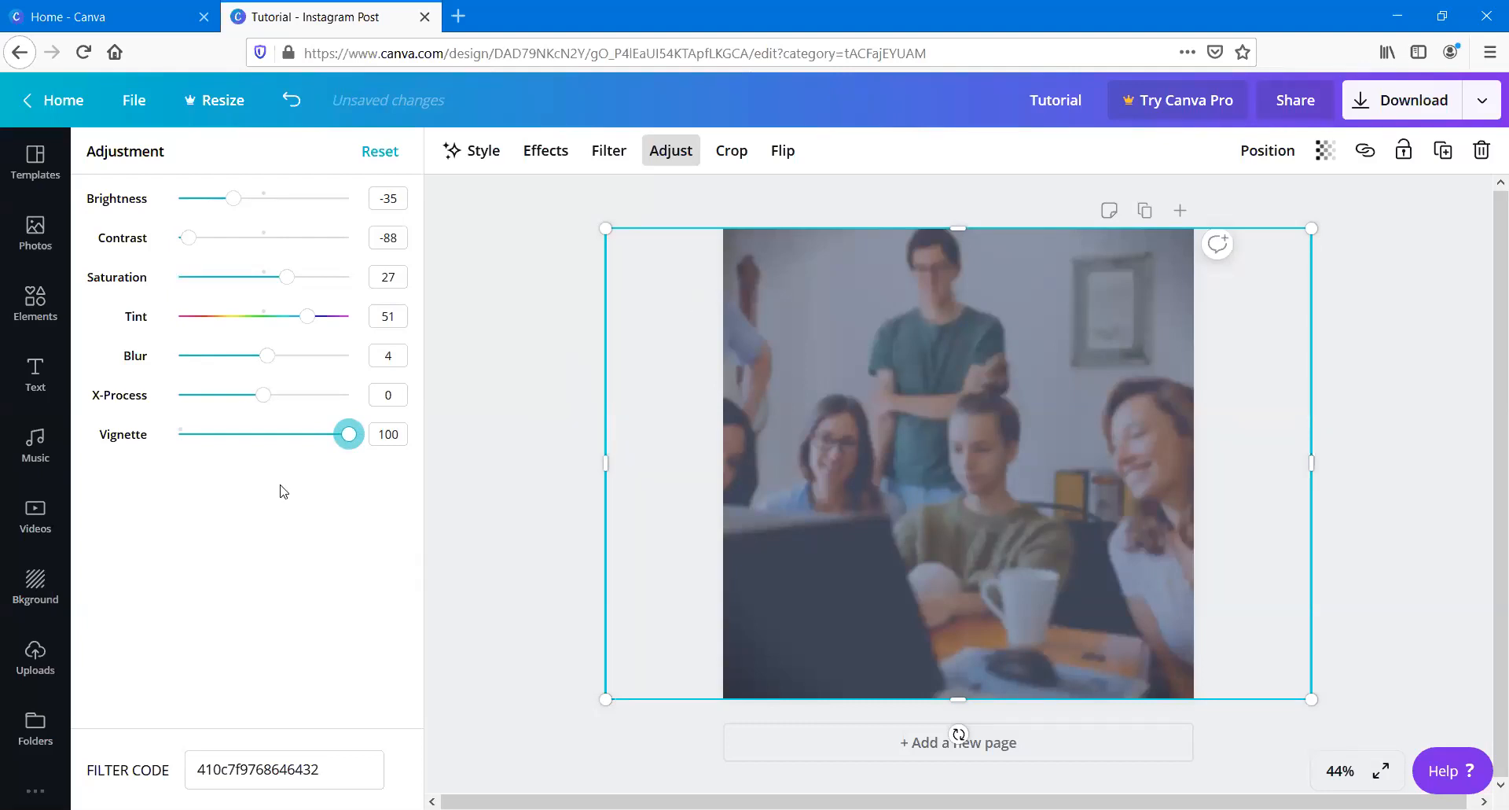
drag(351, 435, 540, 464)
click(470, 524)
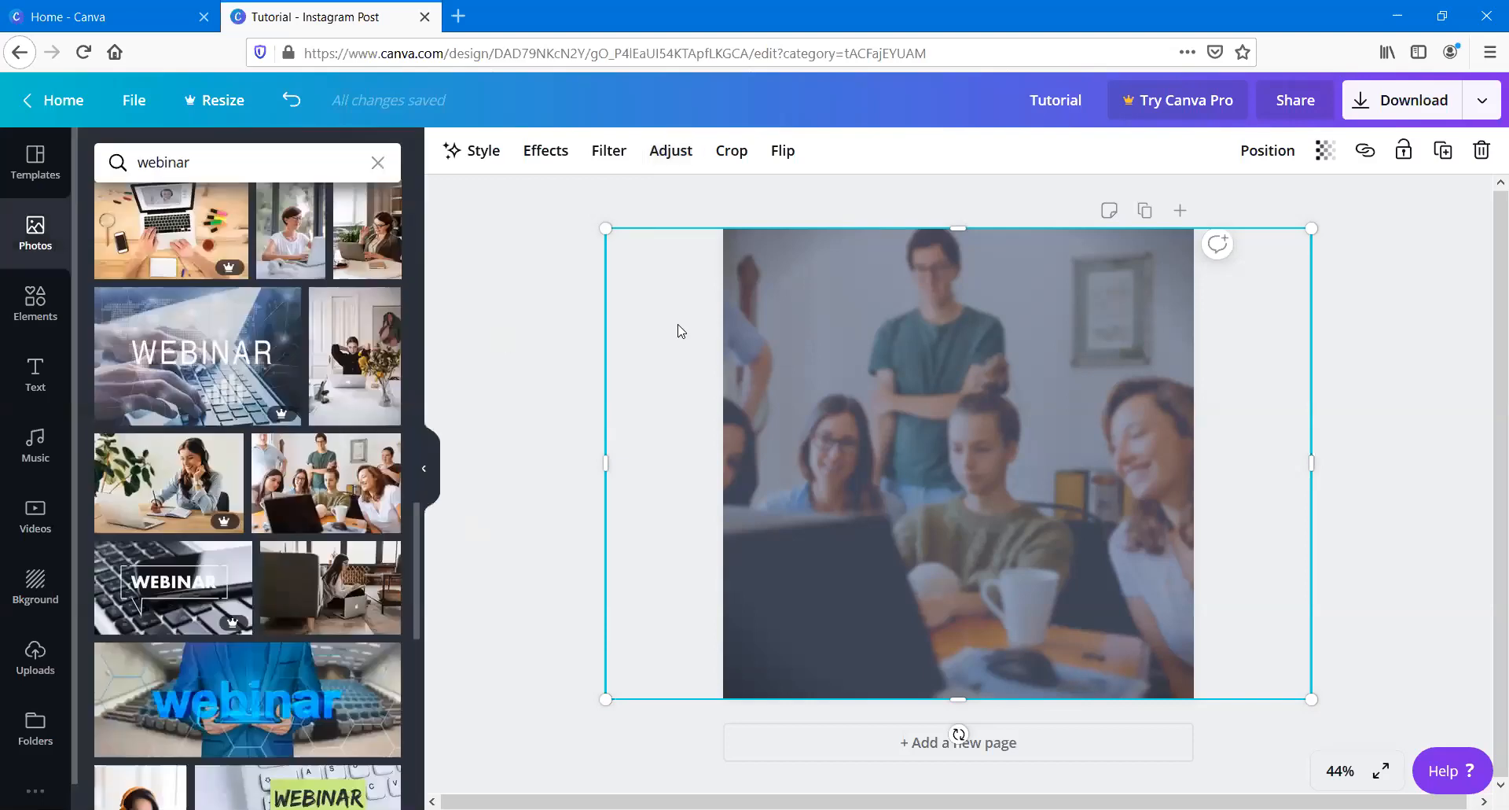
click(1244, 190)
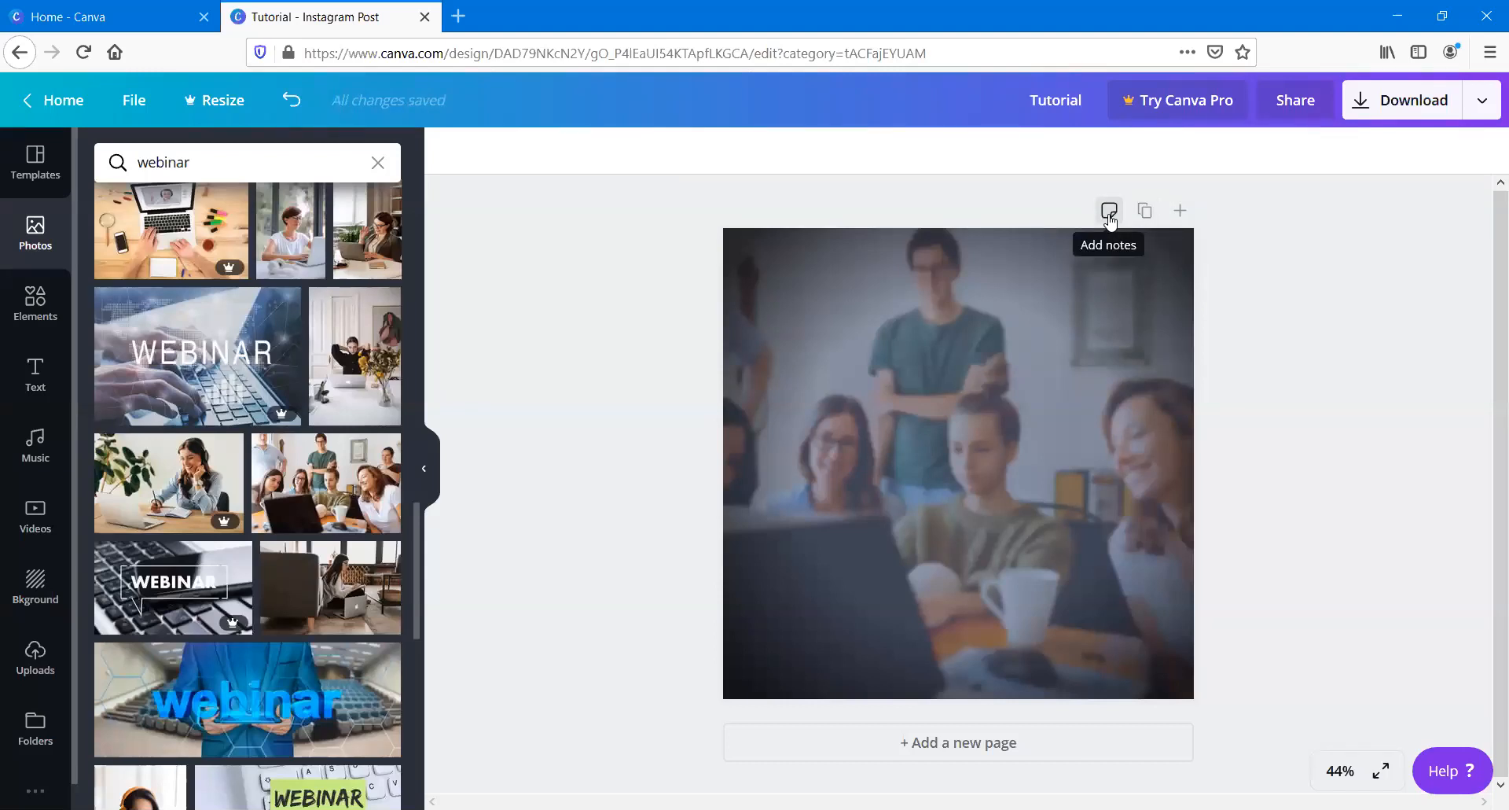
Step: Add a second page and replace its group photo with the photo of a woman waving at a laptop, covering the page
click(1181, 211)
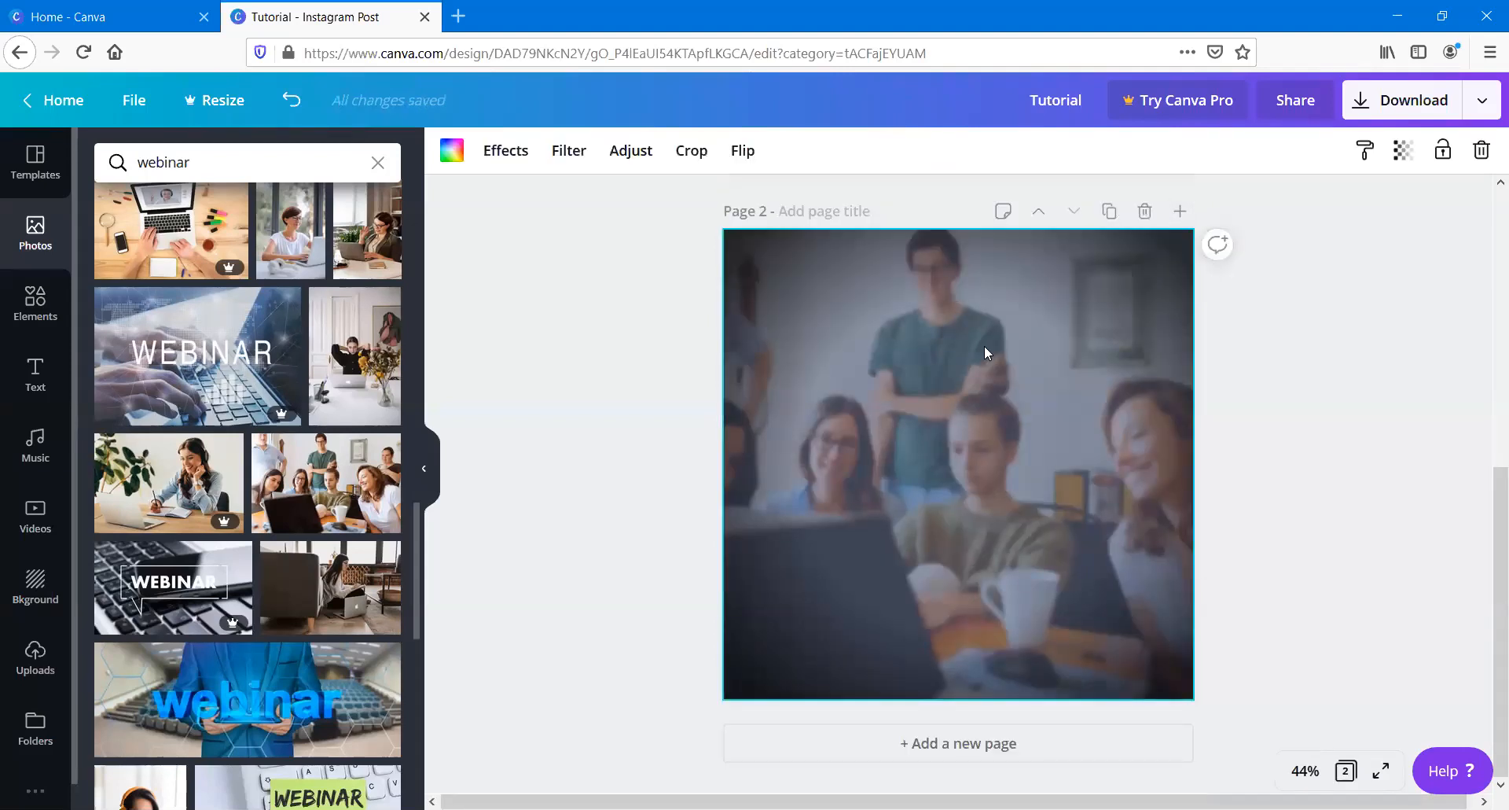
key(Delete)
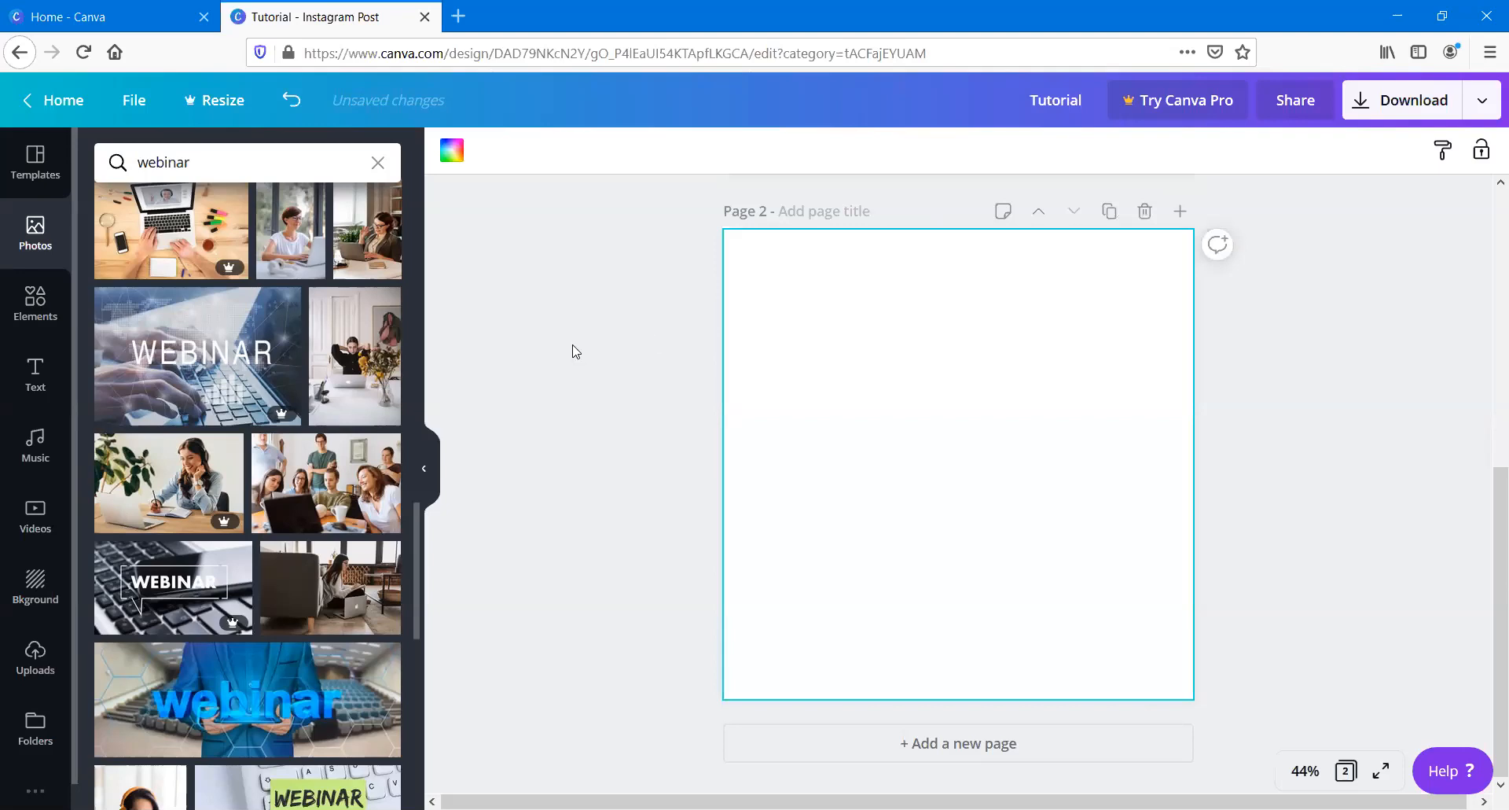
click(367, 232)
drag(833, 652, 592, 647)
click(563, 533)
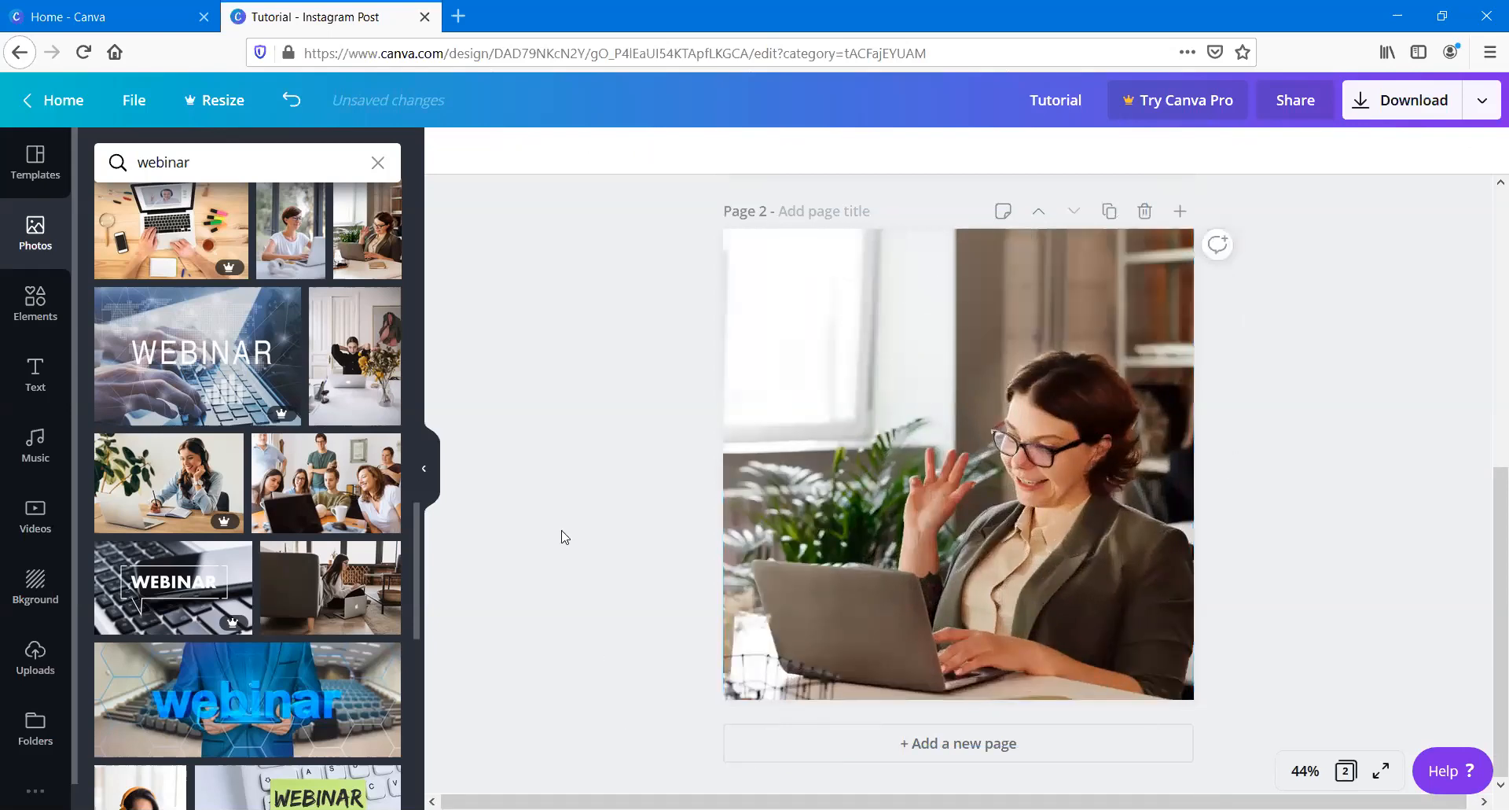
Step: Copy the filter code from the adjustments of the group photo on page 1
scroll(1042, 474, up, 5)
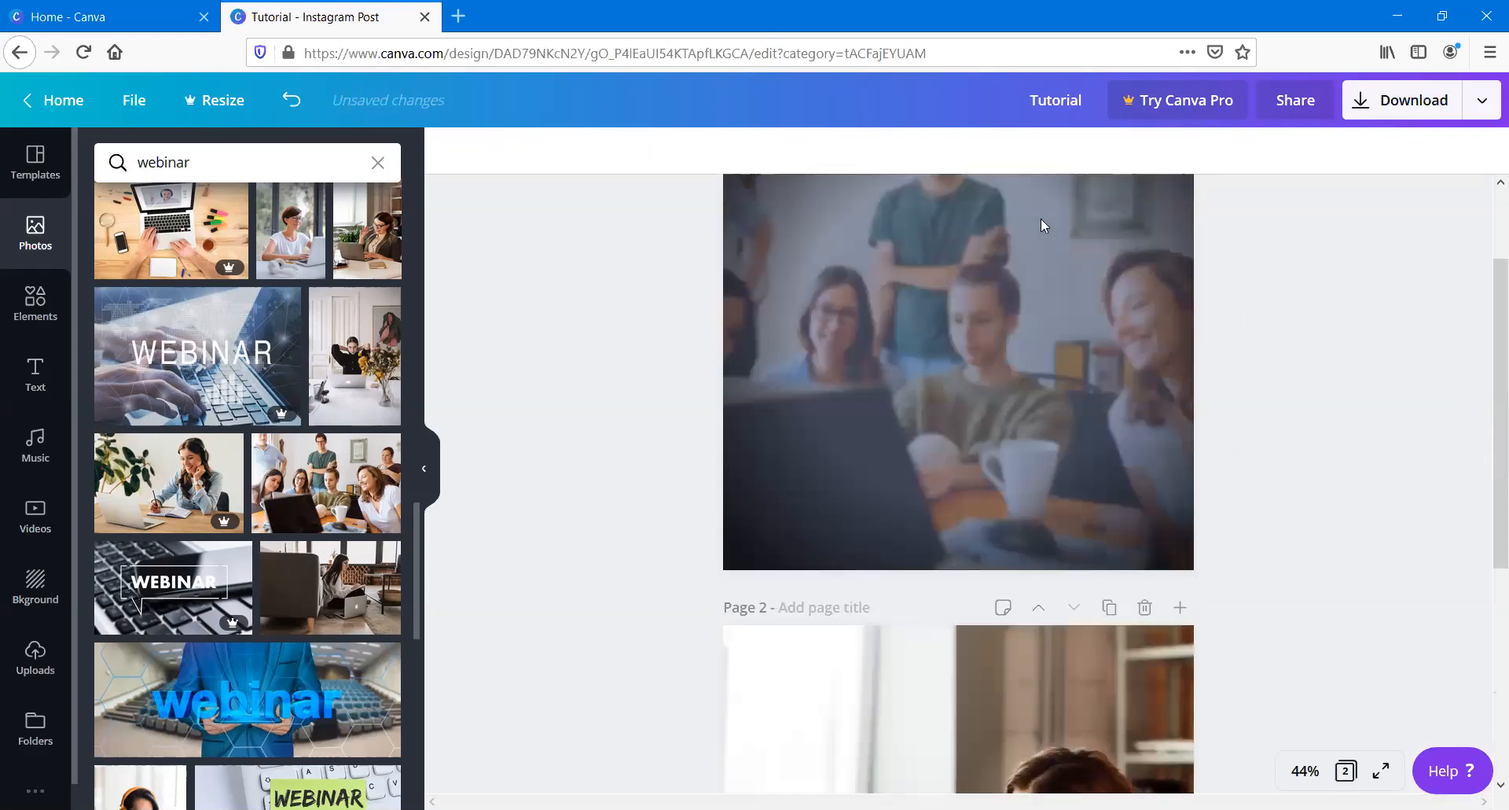
click(960, 445)
scroll(846, 371, up, 2)
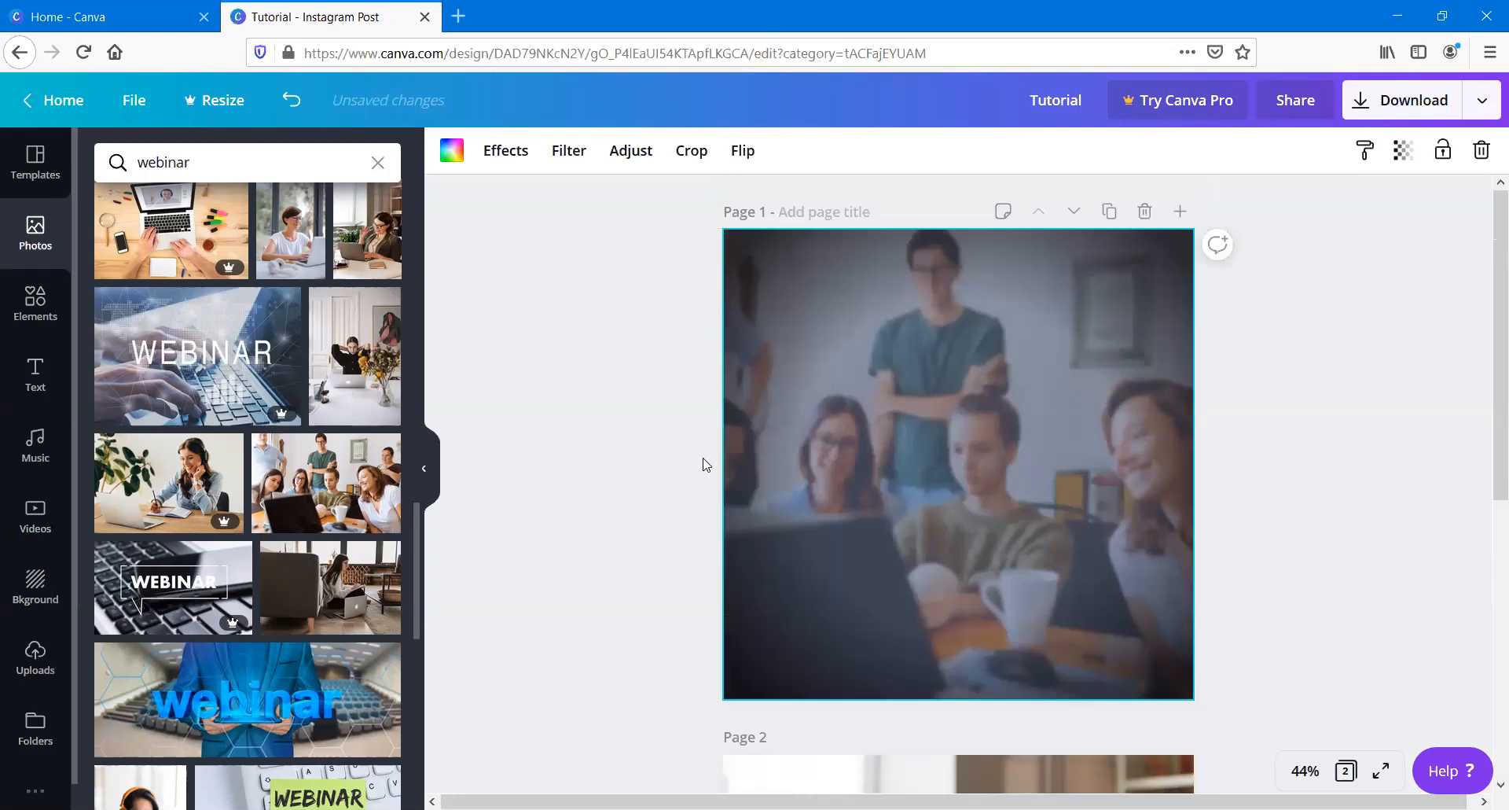
click(647, 152)
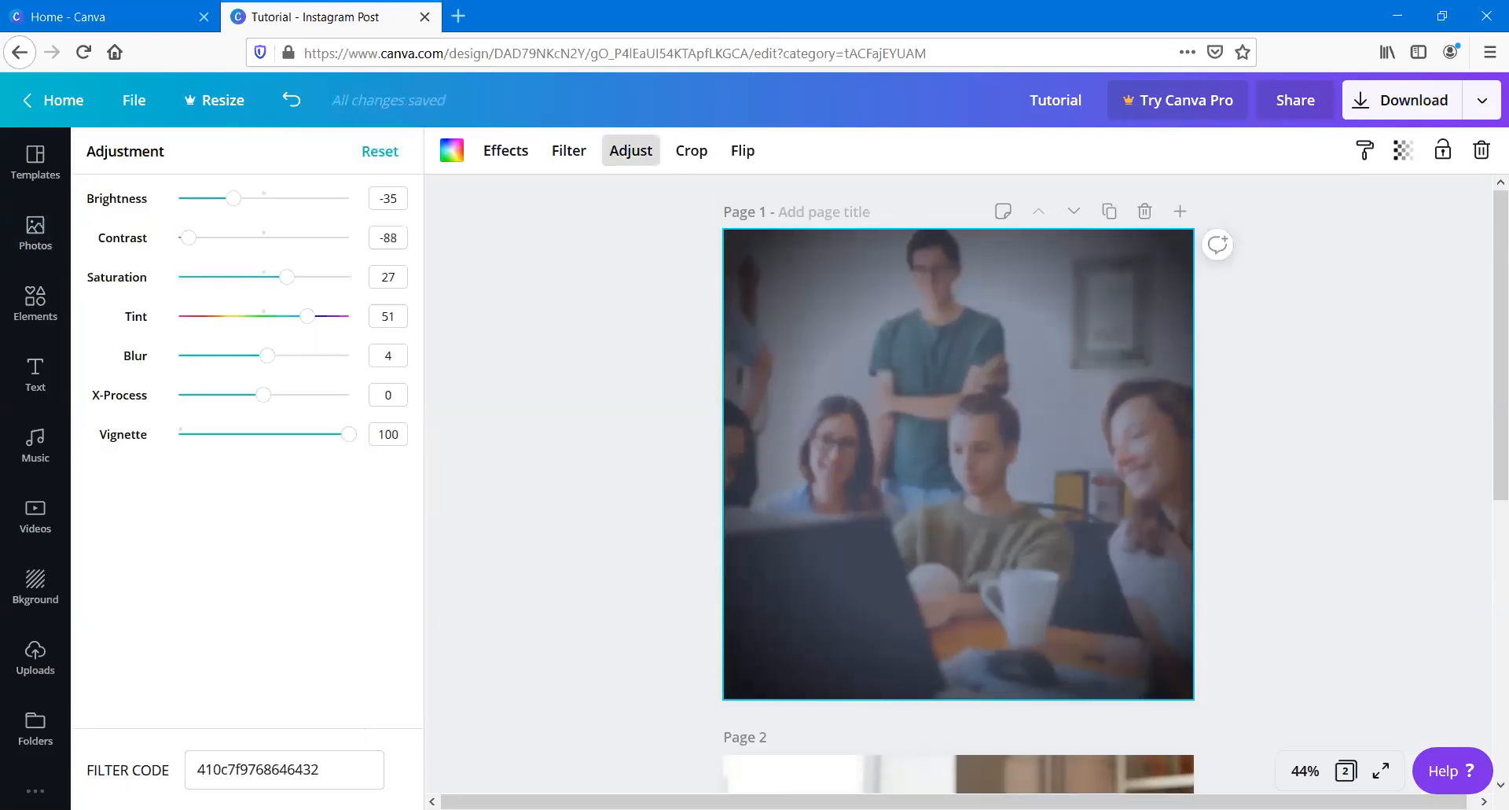
drag(334, 768, 195, 770)
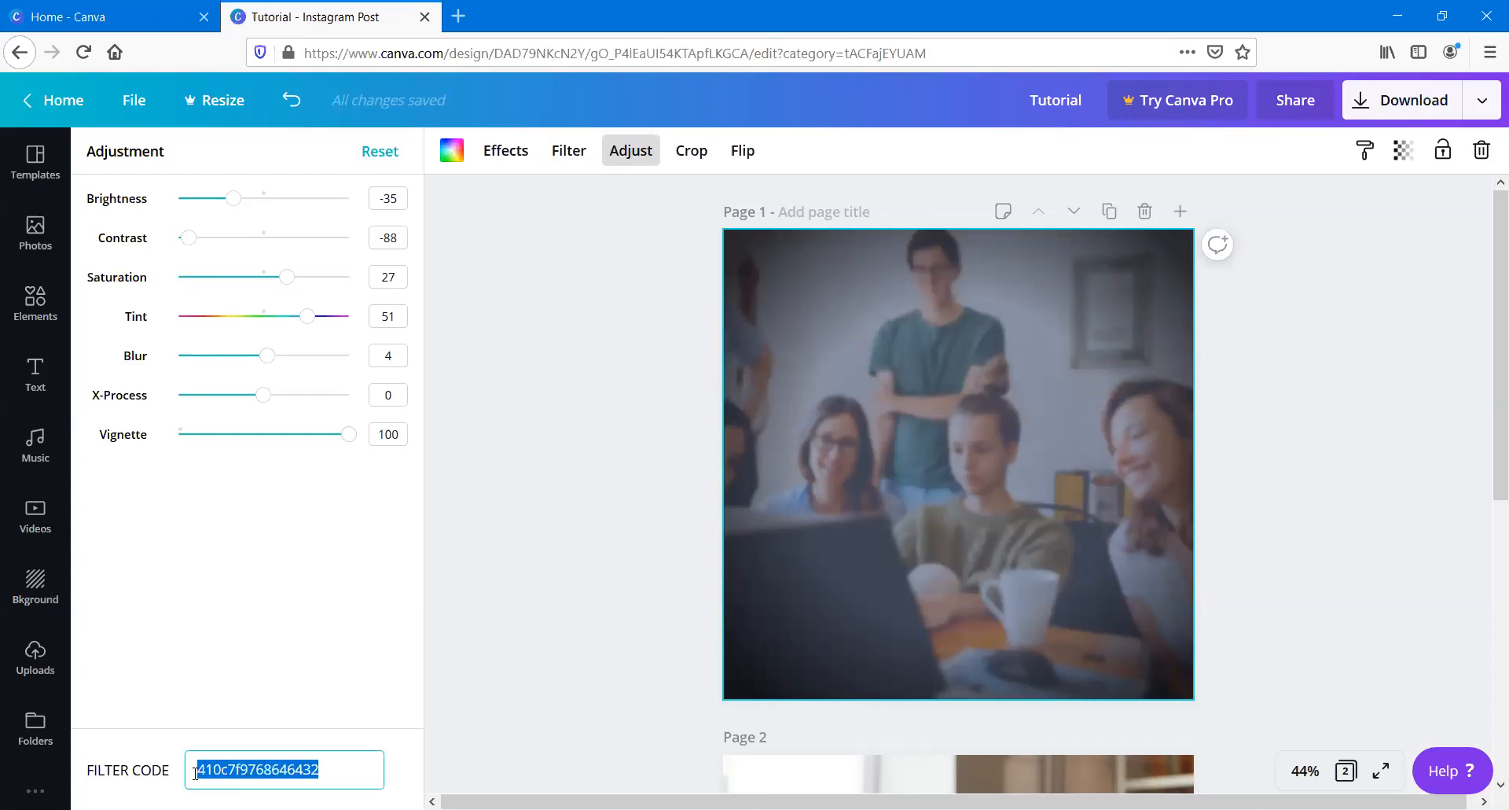
right_click(203, 773)
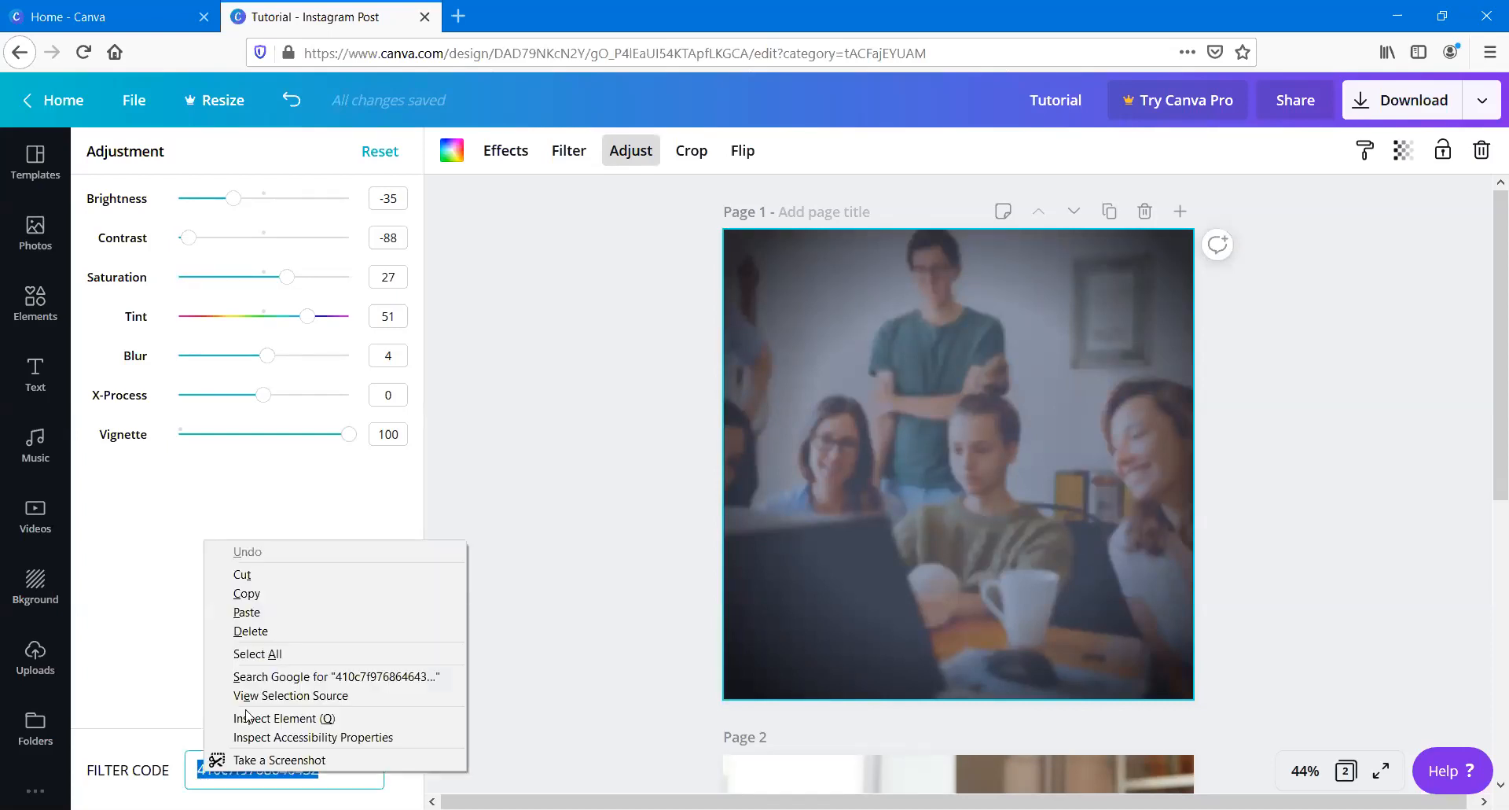
click(283, 594)
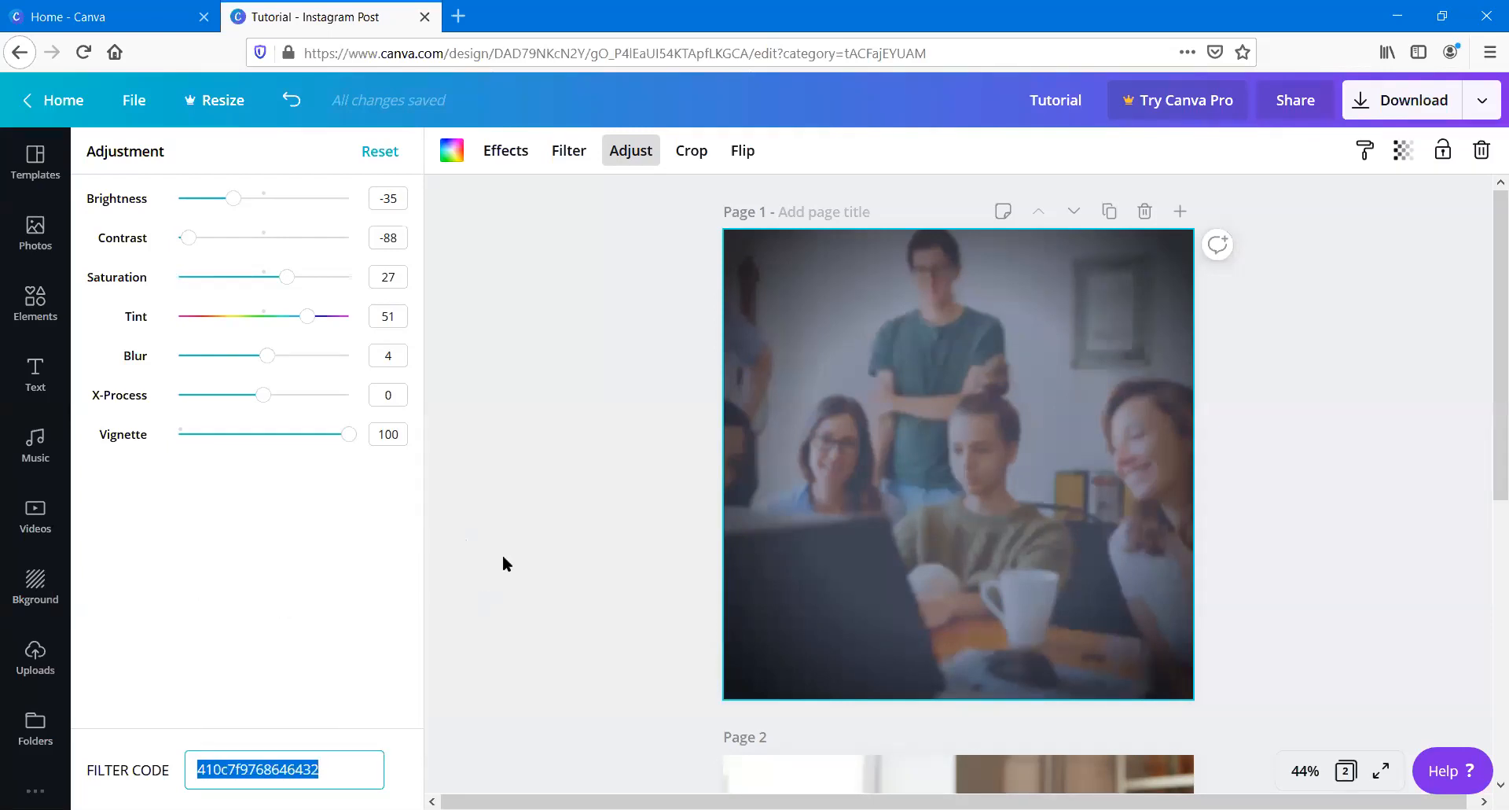
key(Escape)
scroll(511, 550, down, 5)
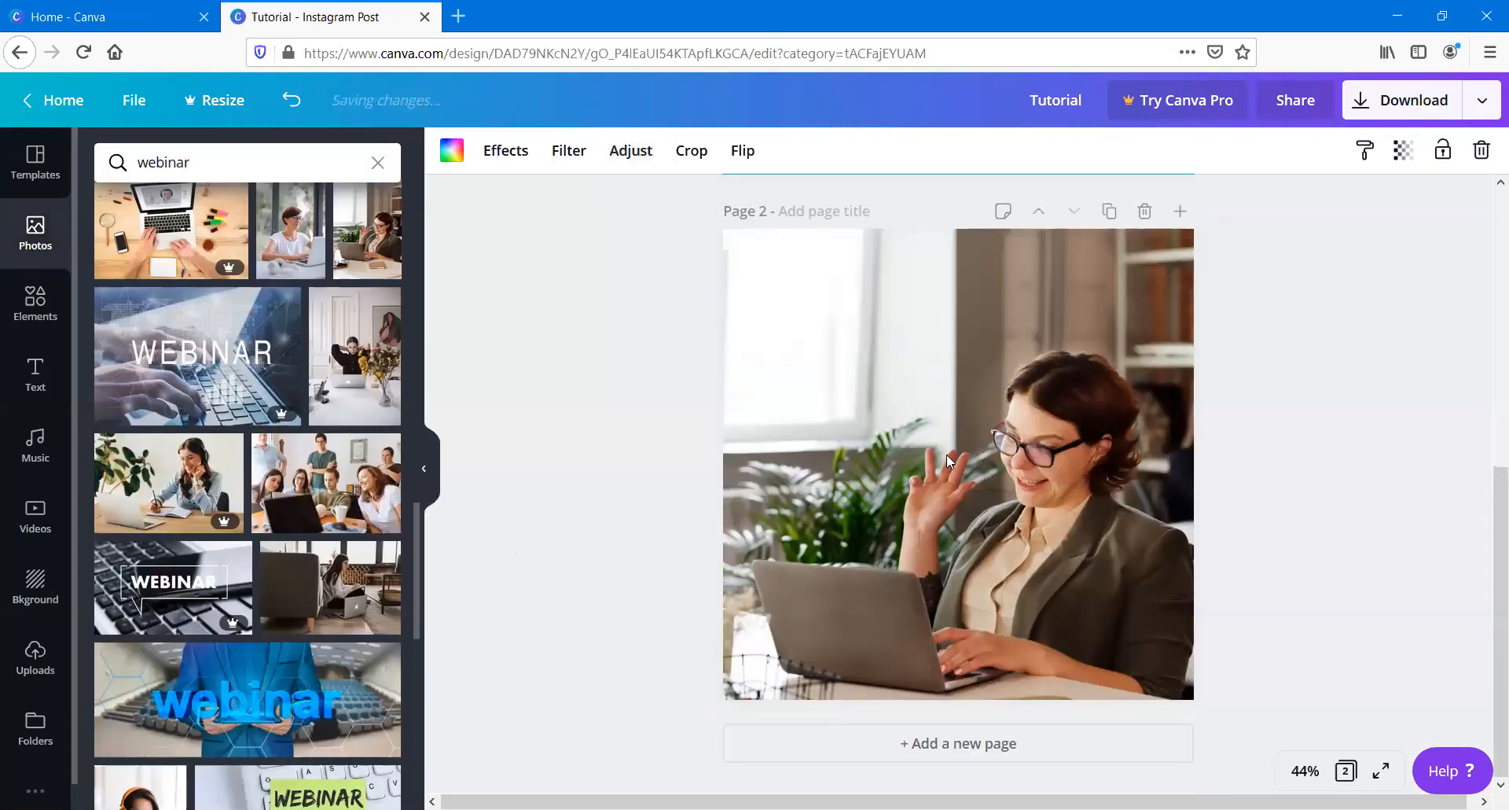
click(947, 454)
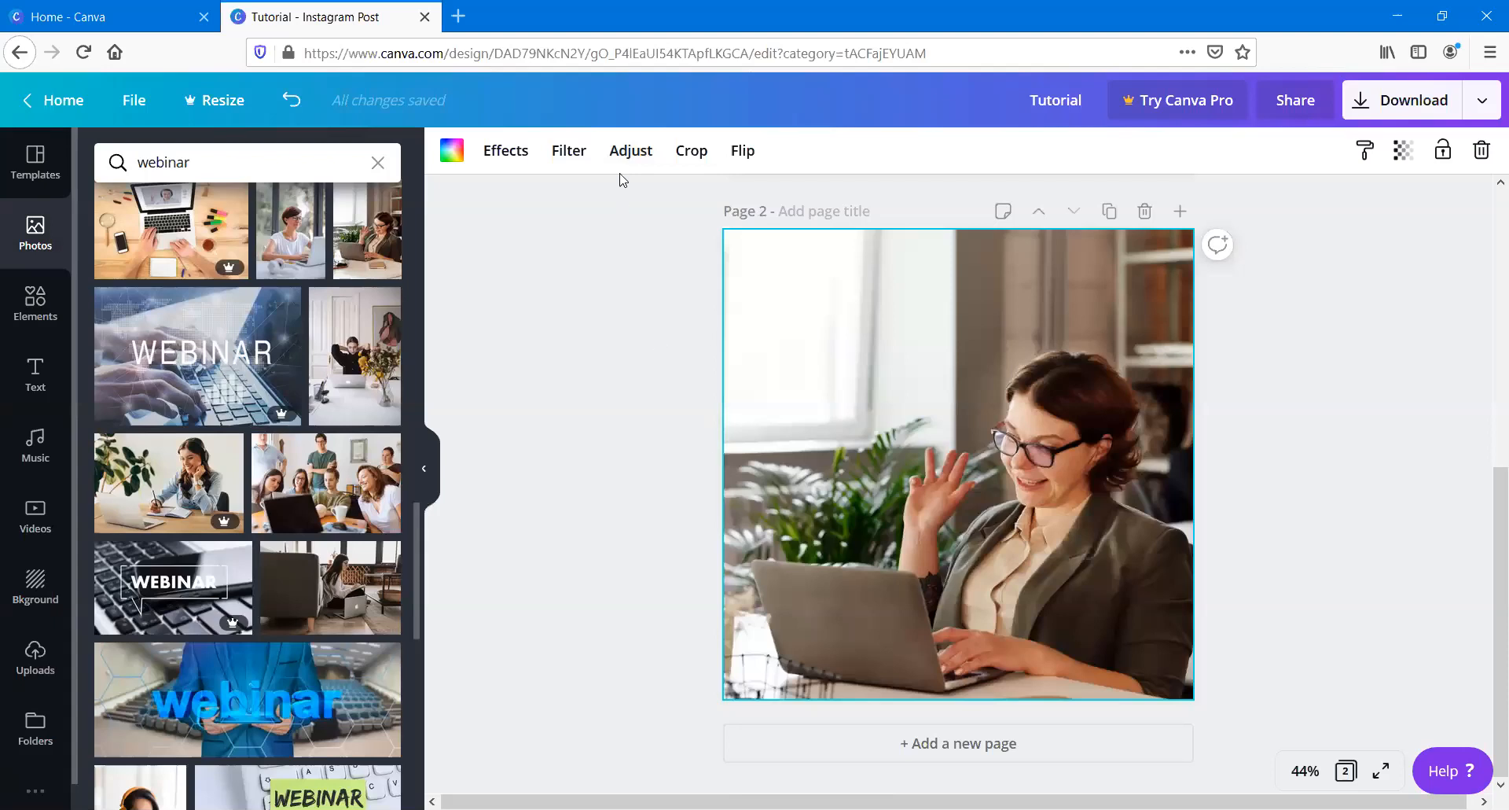
click(628, 155)
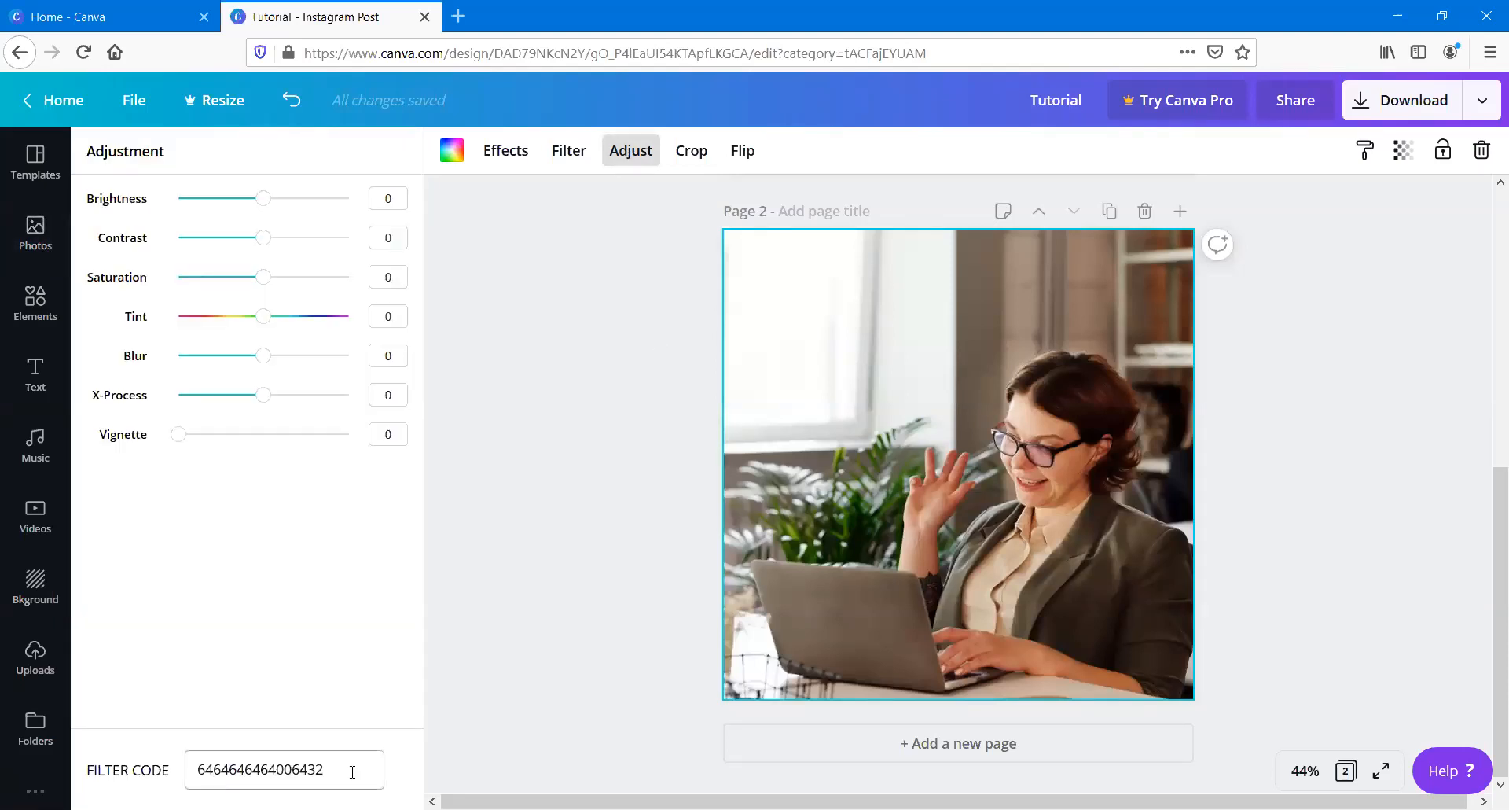
drag(354, 769, 171, 773)
right_click(260, 768)
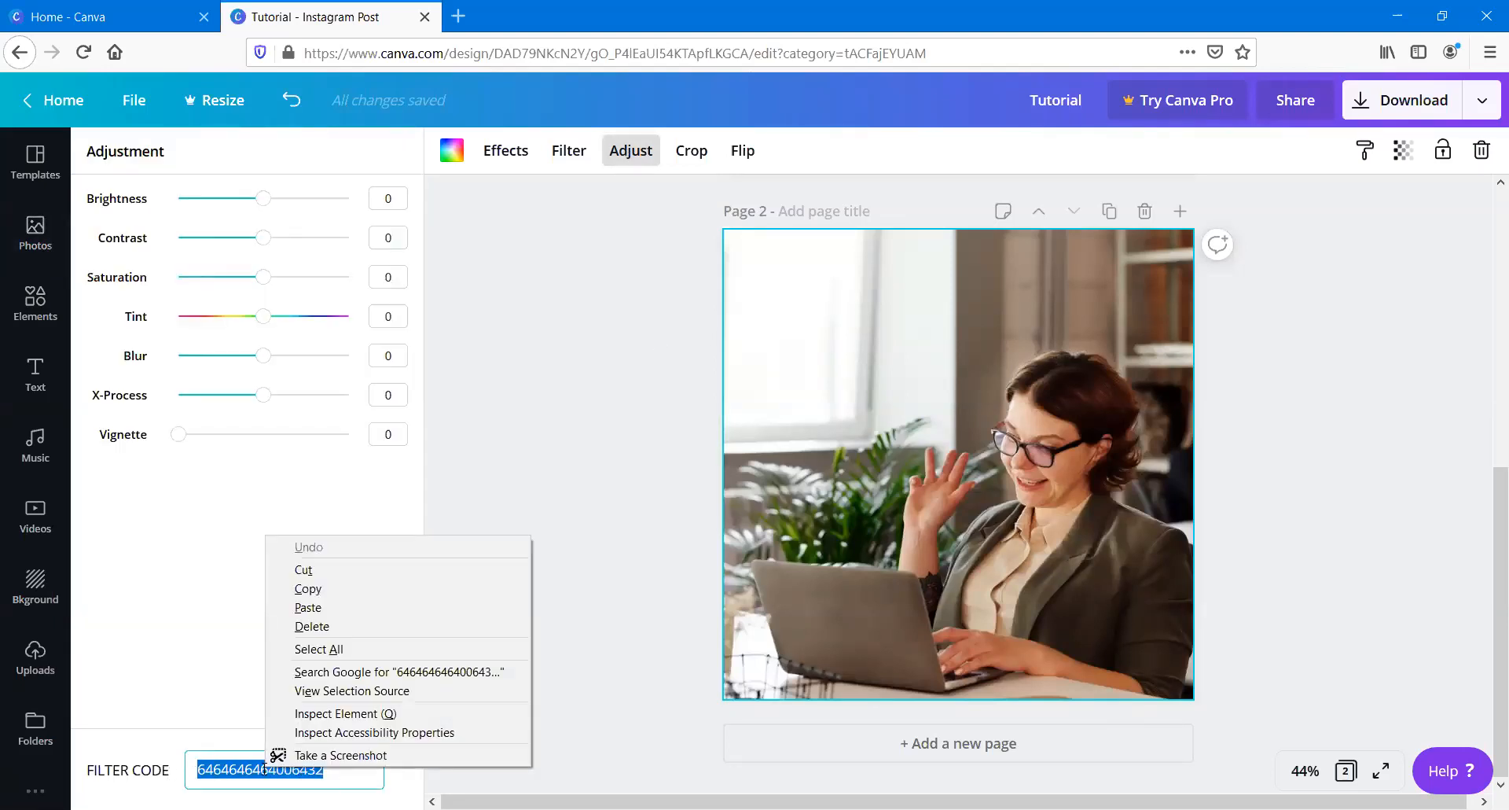
click(322, 606)
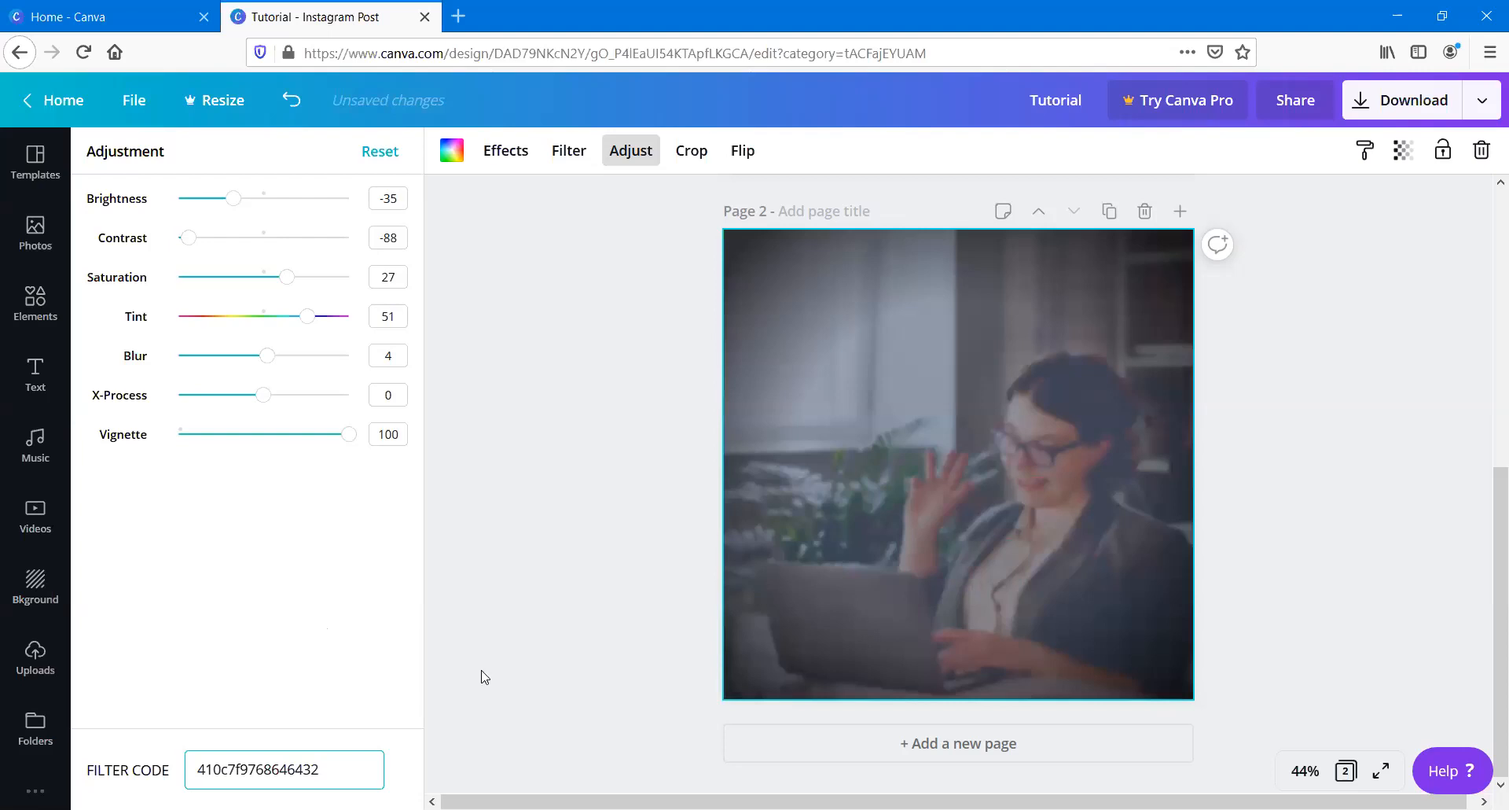
click(602, 609)
scroll(605, 609, up, 5)
scroll(610, 609, down, 5)
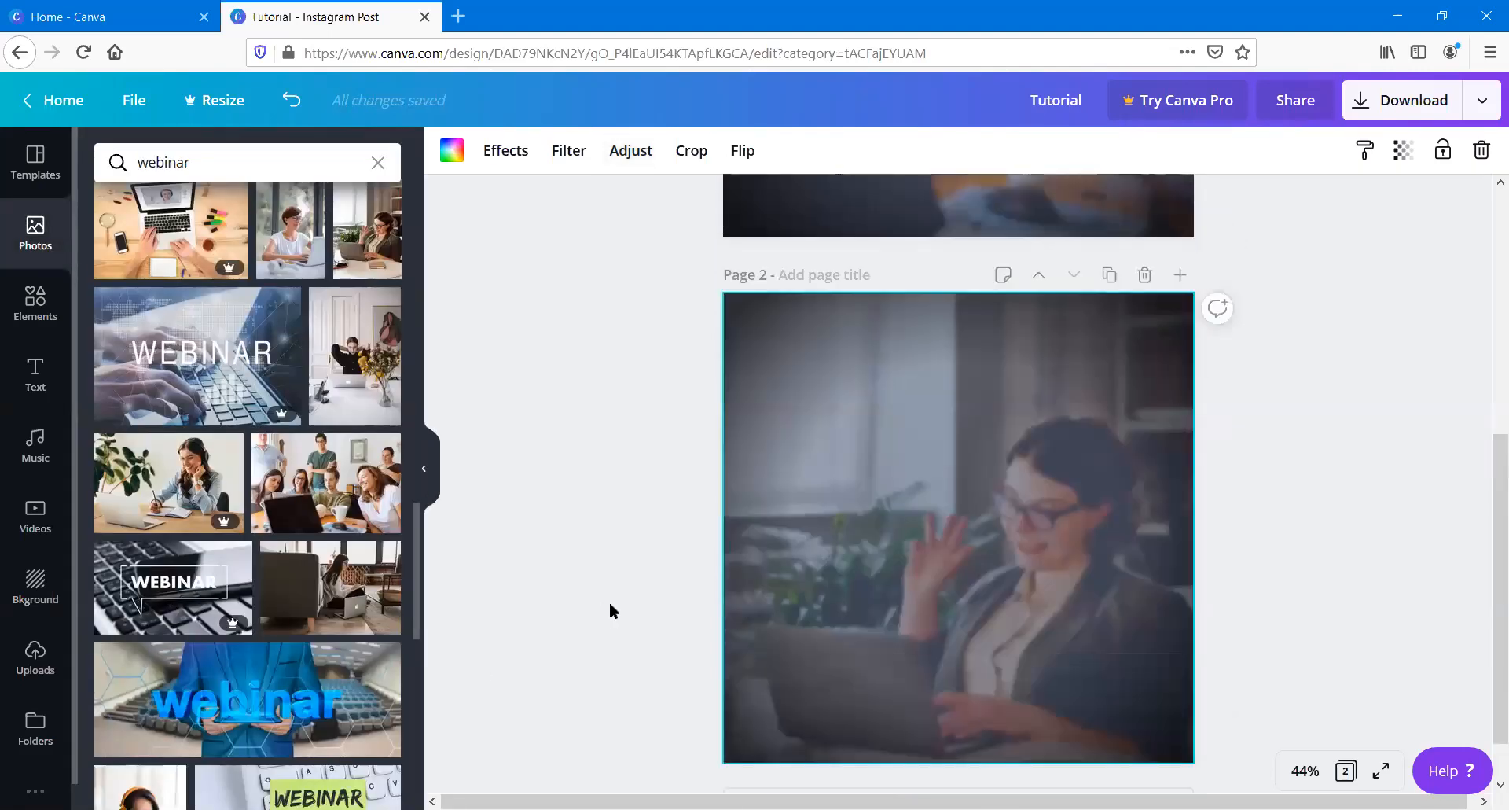
Step: Undo the pasted filter code on the page 2 photo, and deselect it
key(ctrl+z)
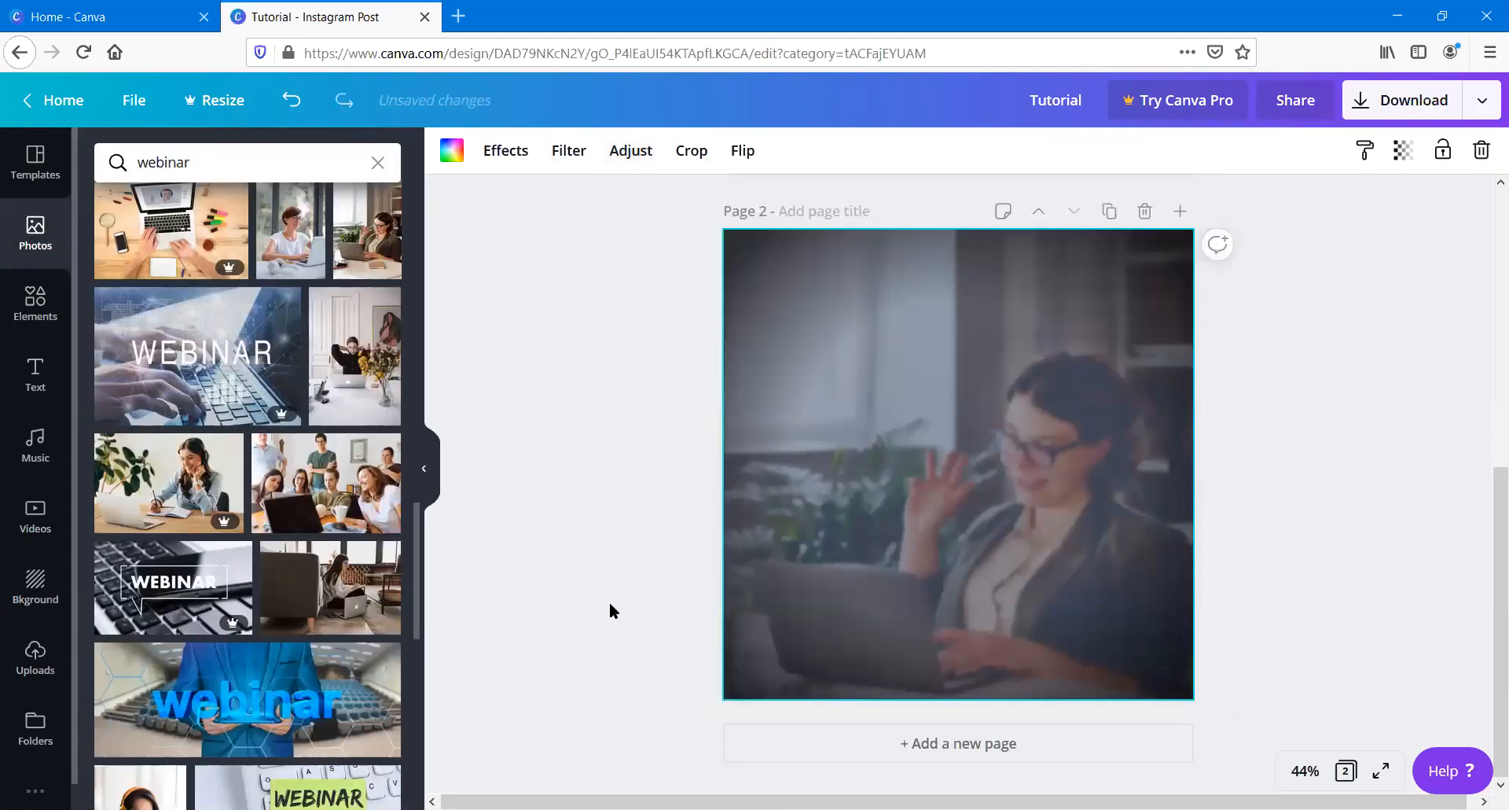
click(639, 509)
scroll(638, 509, up, 1)
scroll(641, 513, up, 3)
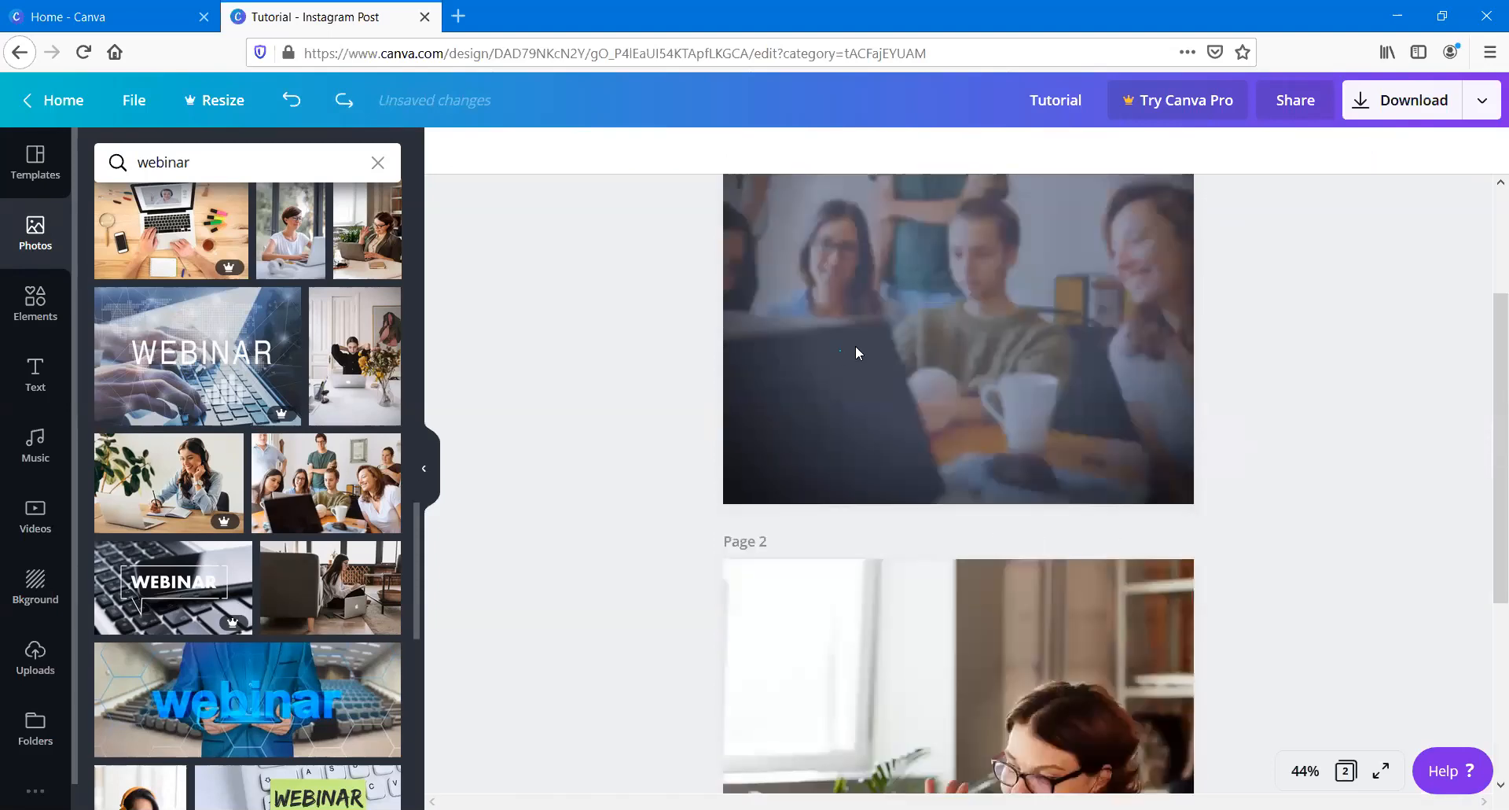
click(855, 346)
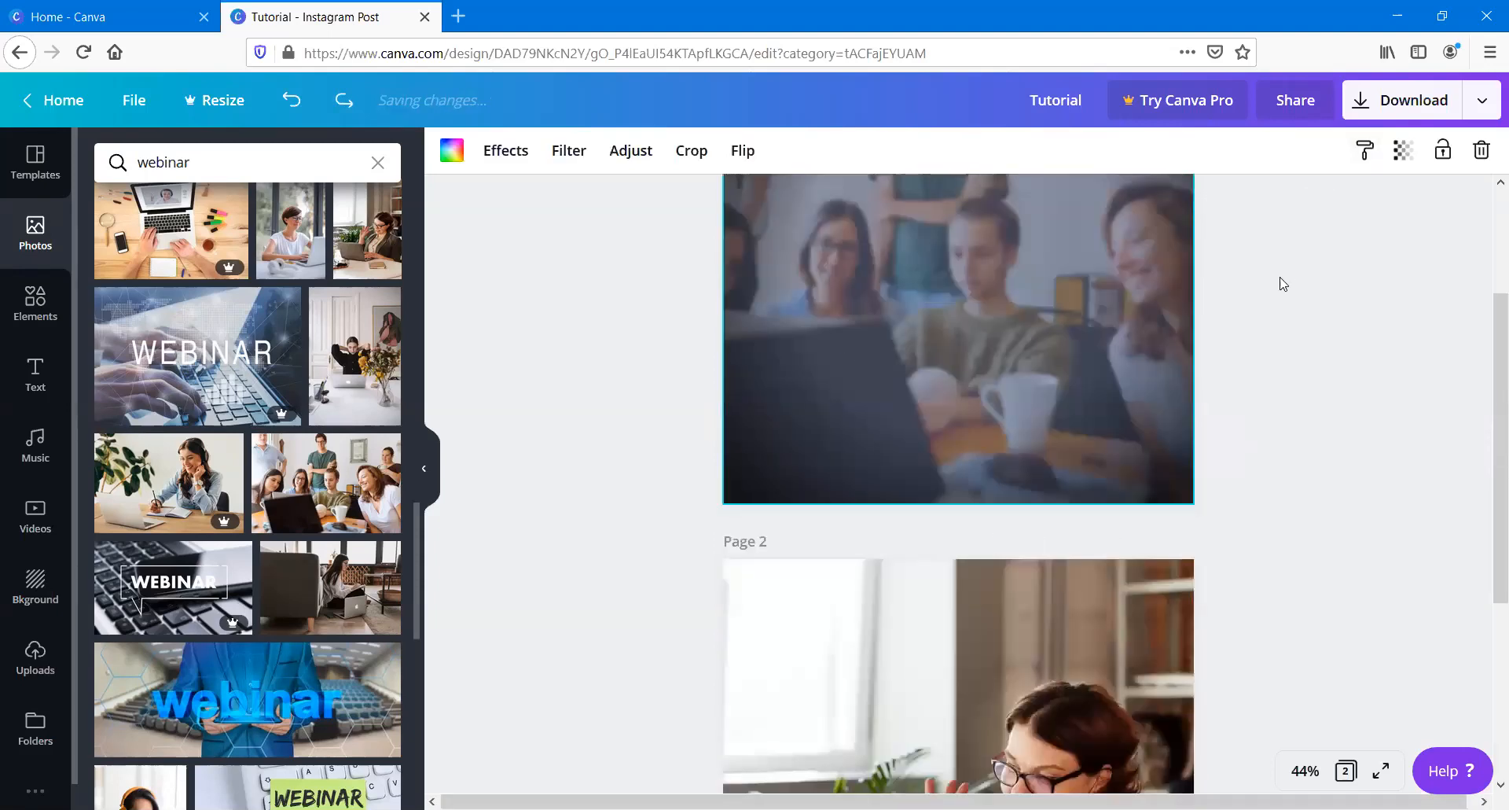
scroll(1282, 283, up, 2)
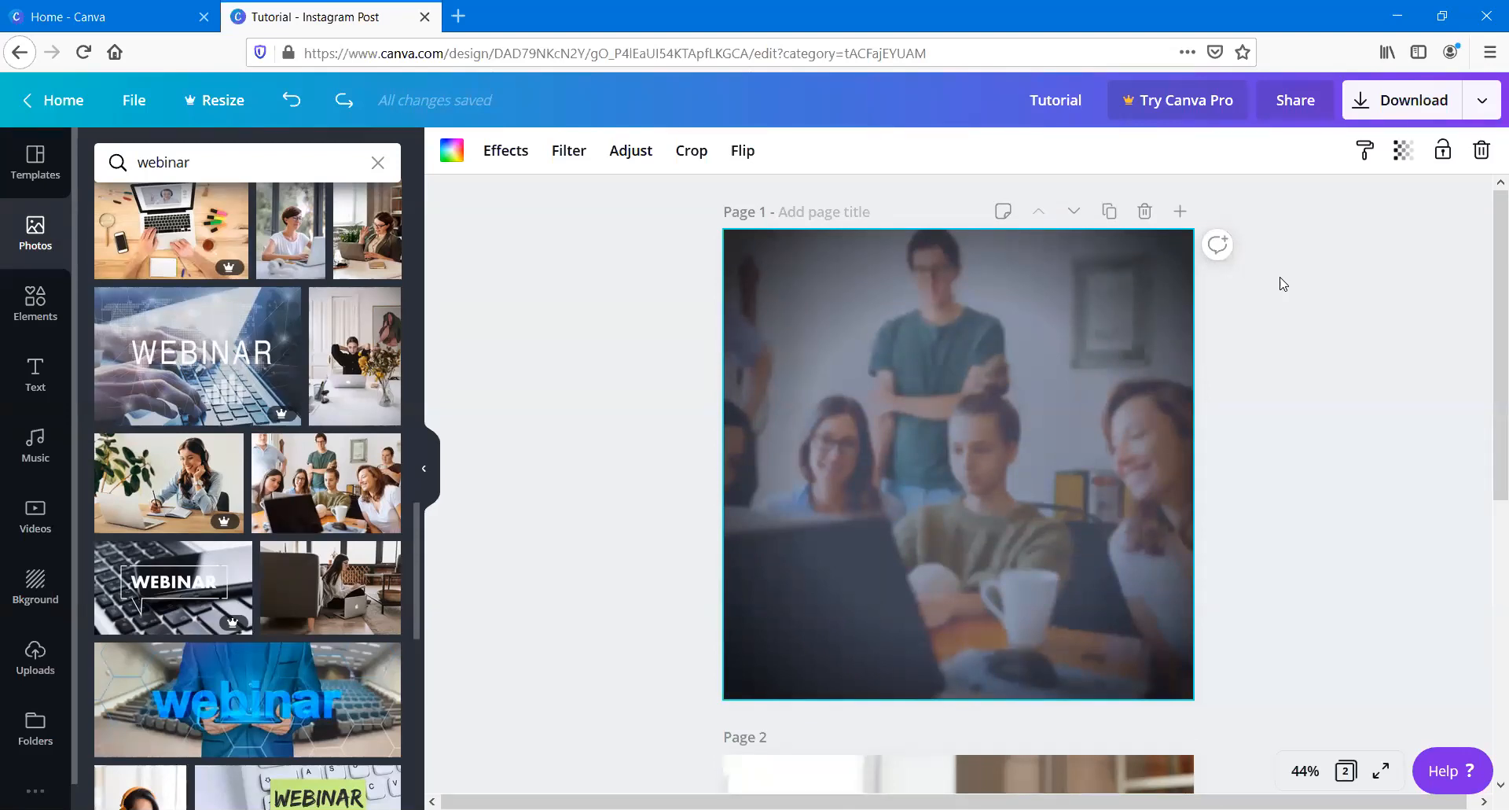
click(1263, 257)
scroll(901, 385, down, 3)
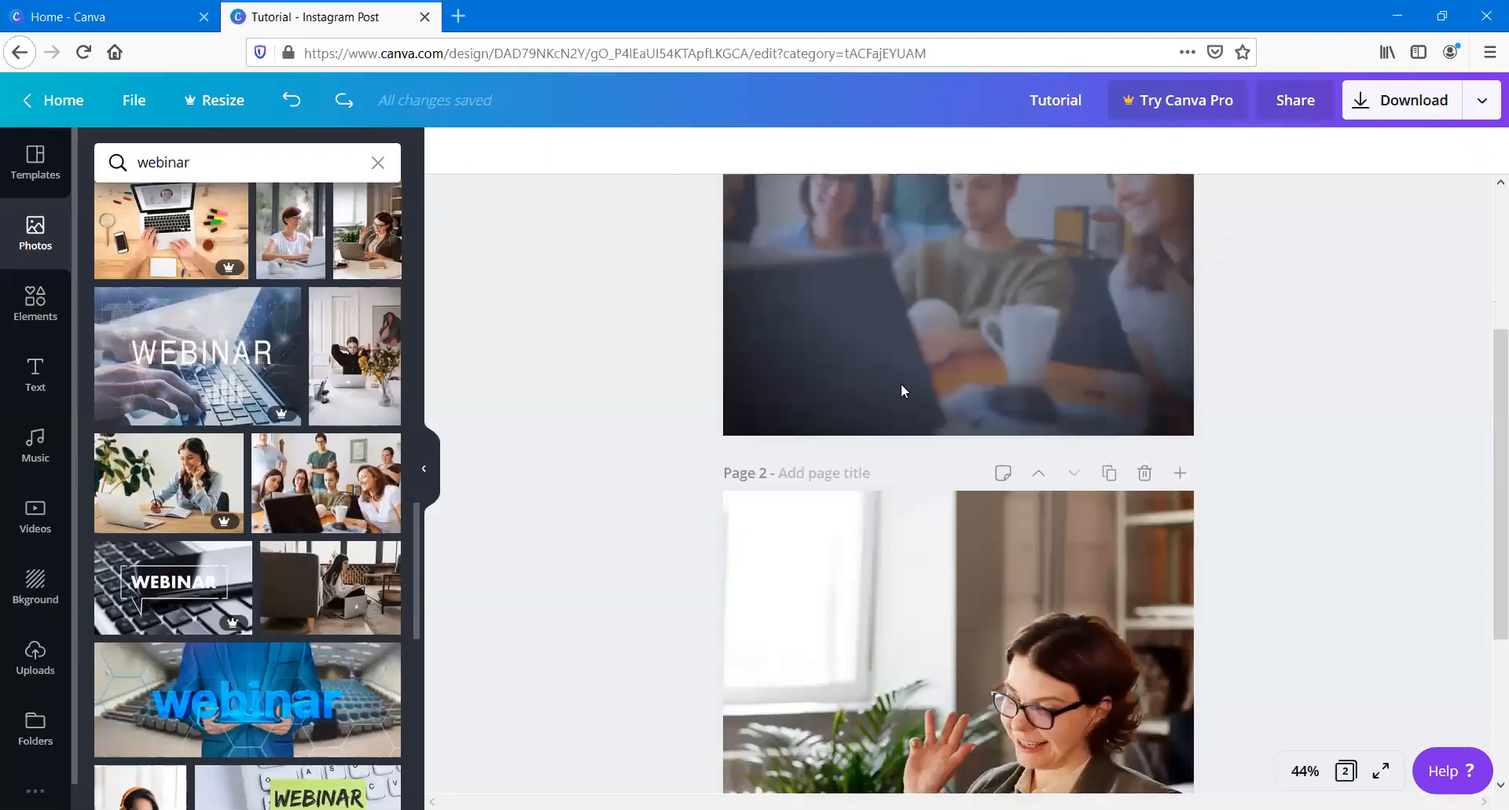
Step: Crop the group photo on page 1 by shifting it slightly sideways within its frame
click(880, 393)
scroll(654, 389, up, 3)
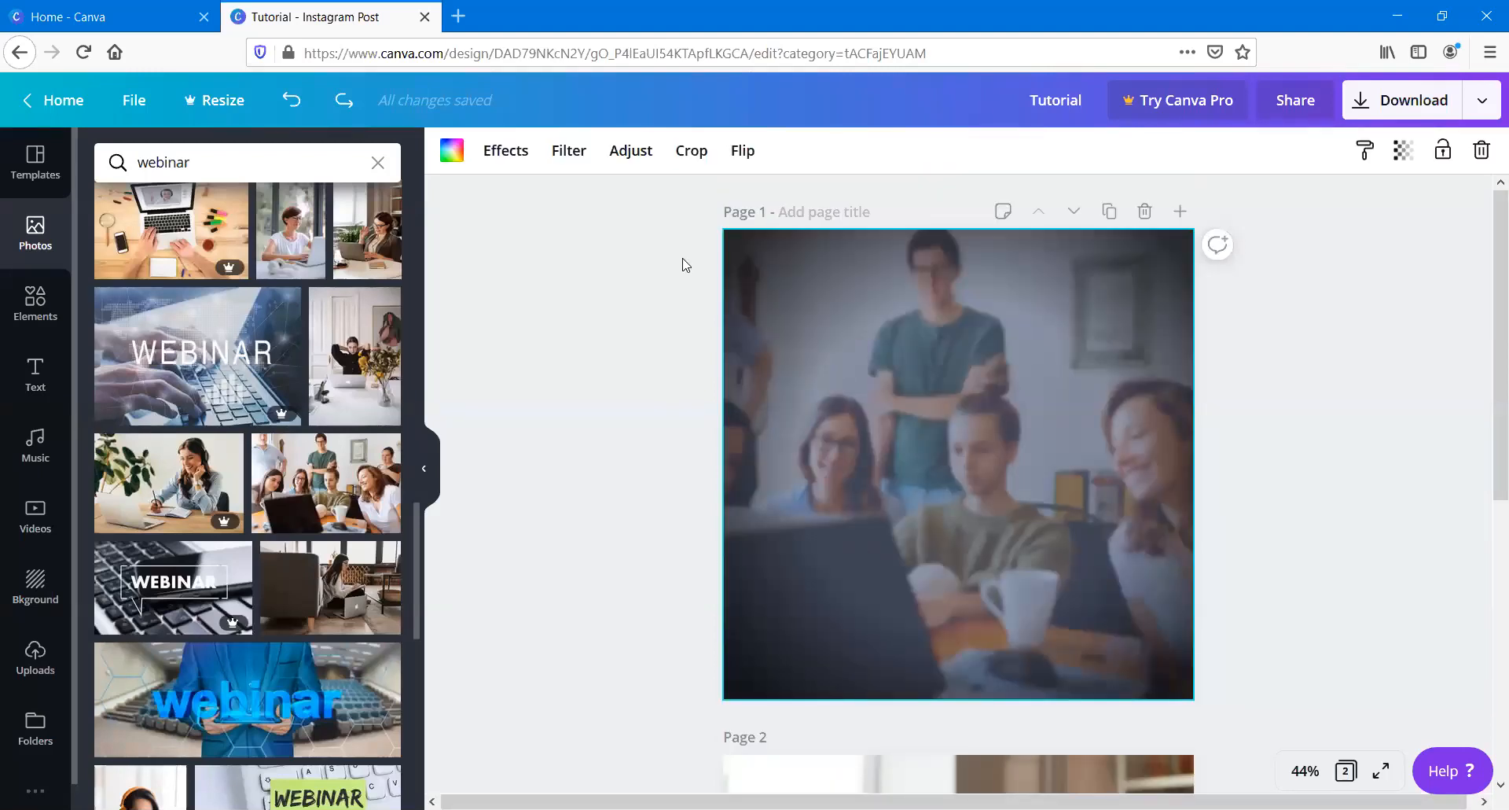
click(682, 154)
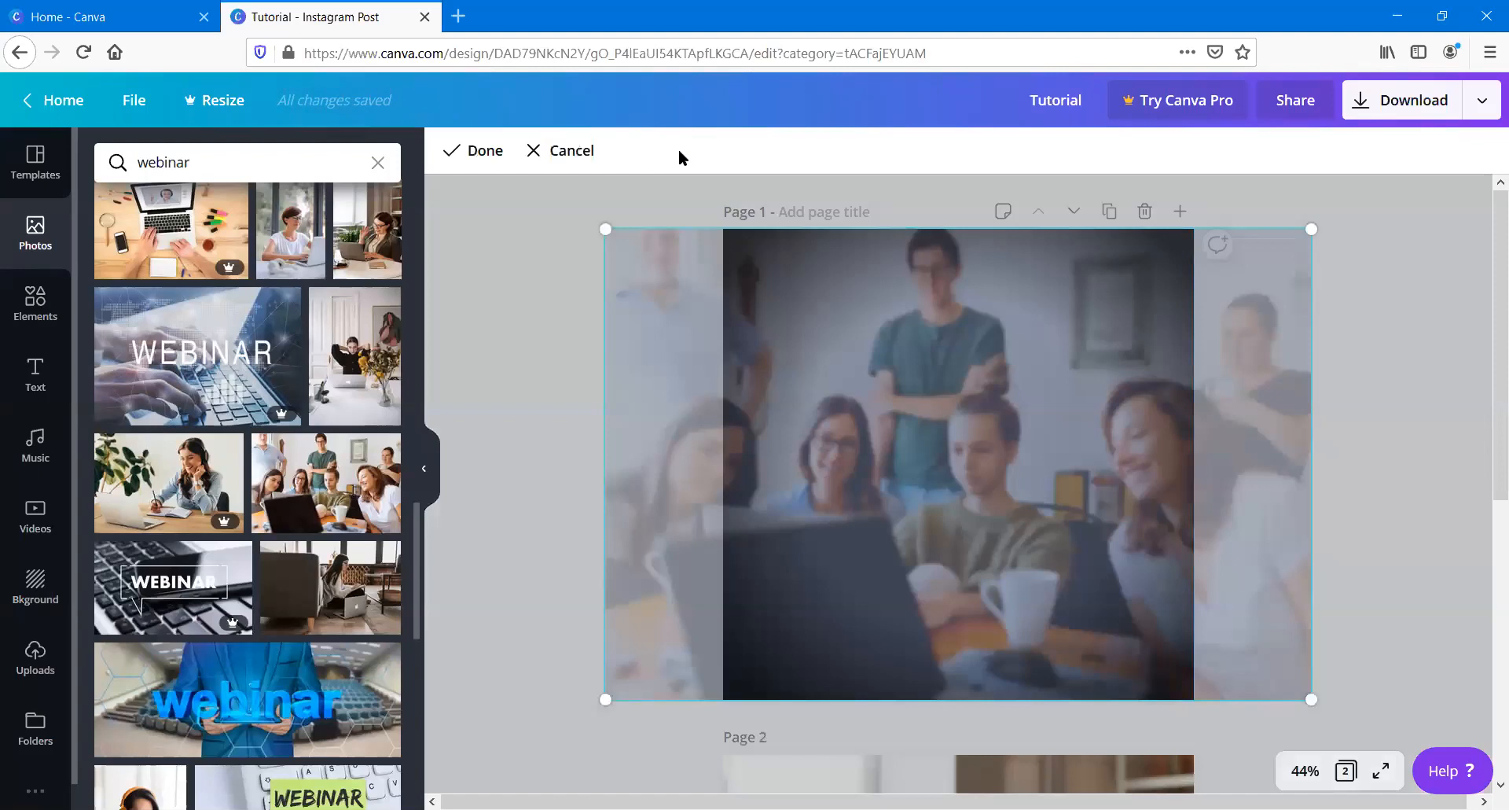
click(574, 169)
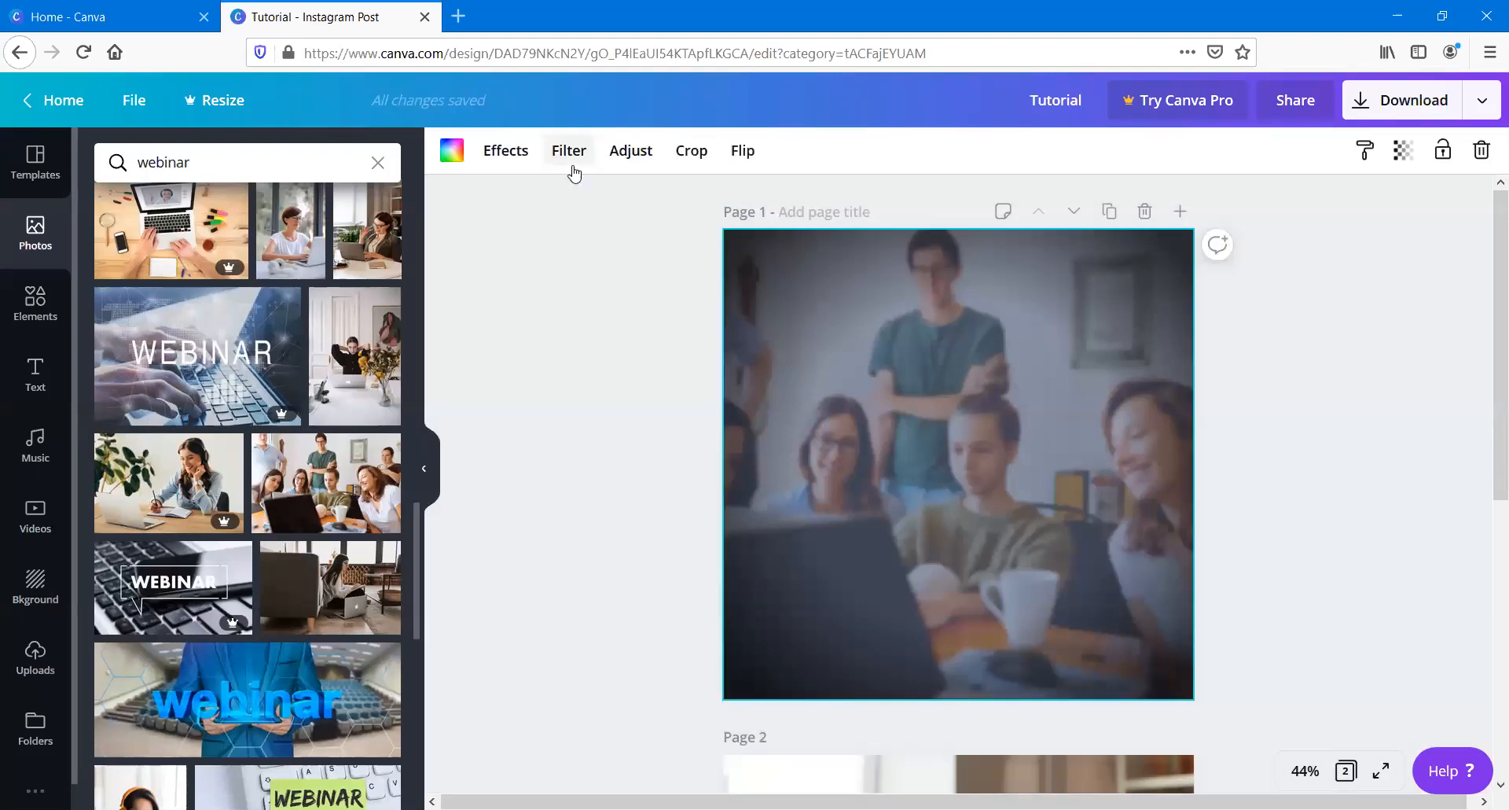
click(705, 155)
mouse_move(846, 313)
mouse_down()
mouse_move(895, 313)
mouse_move(794, 320)
mouse_move(959, 315)
mouse_move(822, 322)
mouse_up()
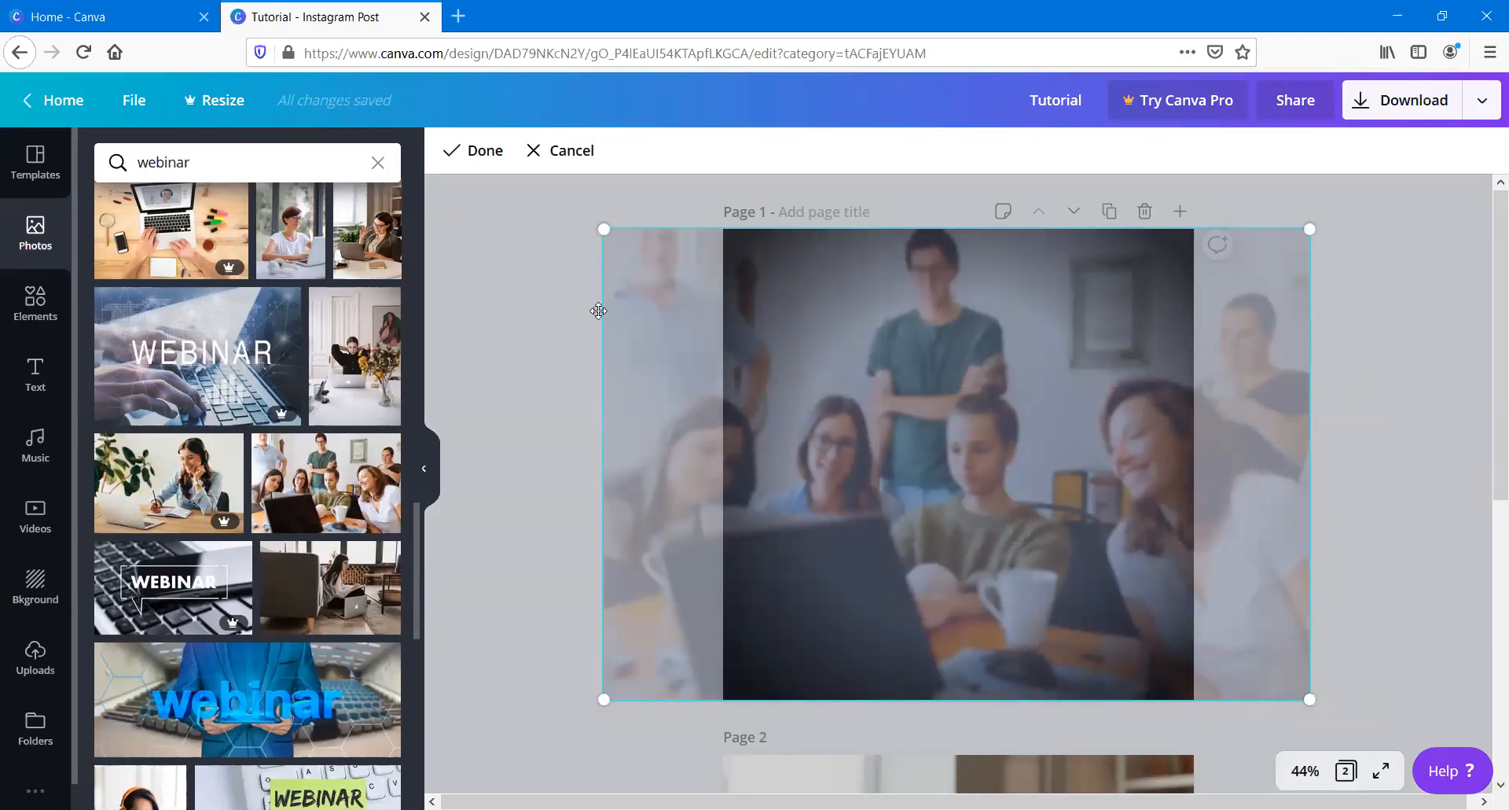
Step: Try cropping a newly added photo of the woman at a desk with flowers on page 1, and delete it
click(451, 337)
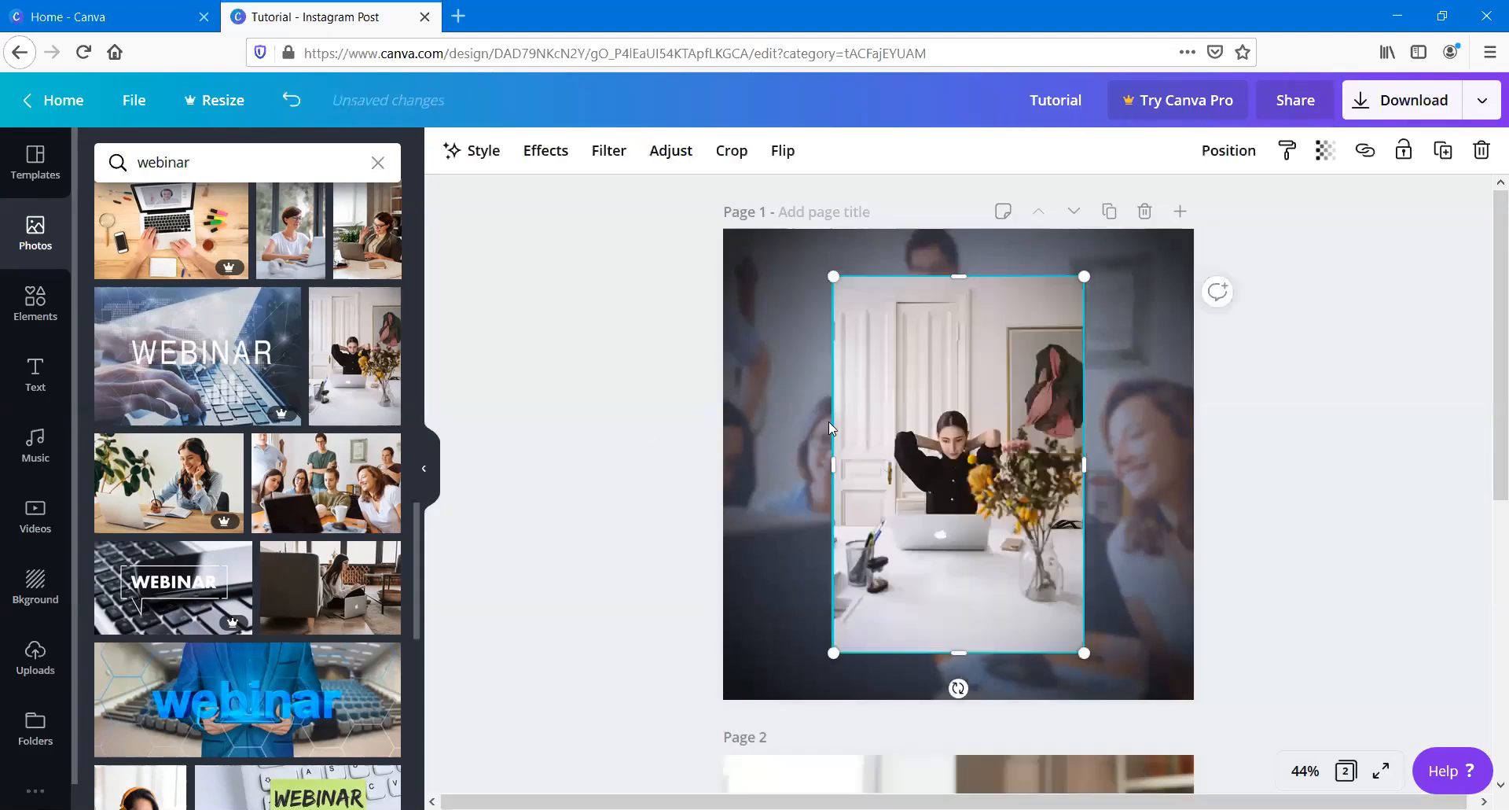
click(732, 152)
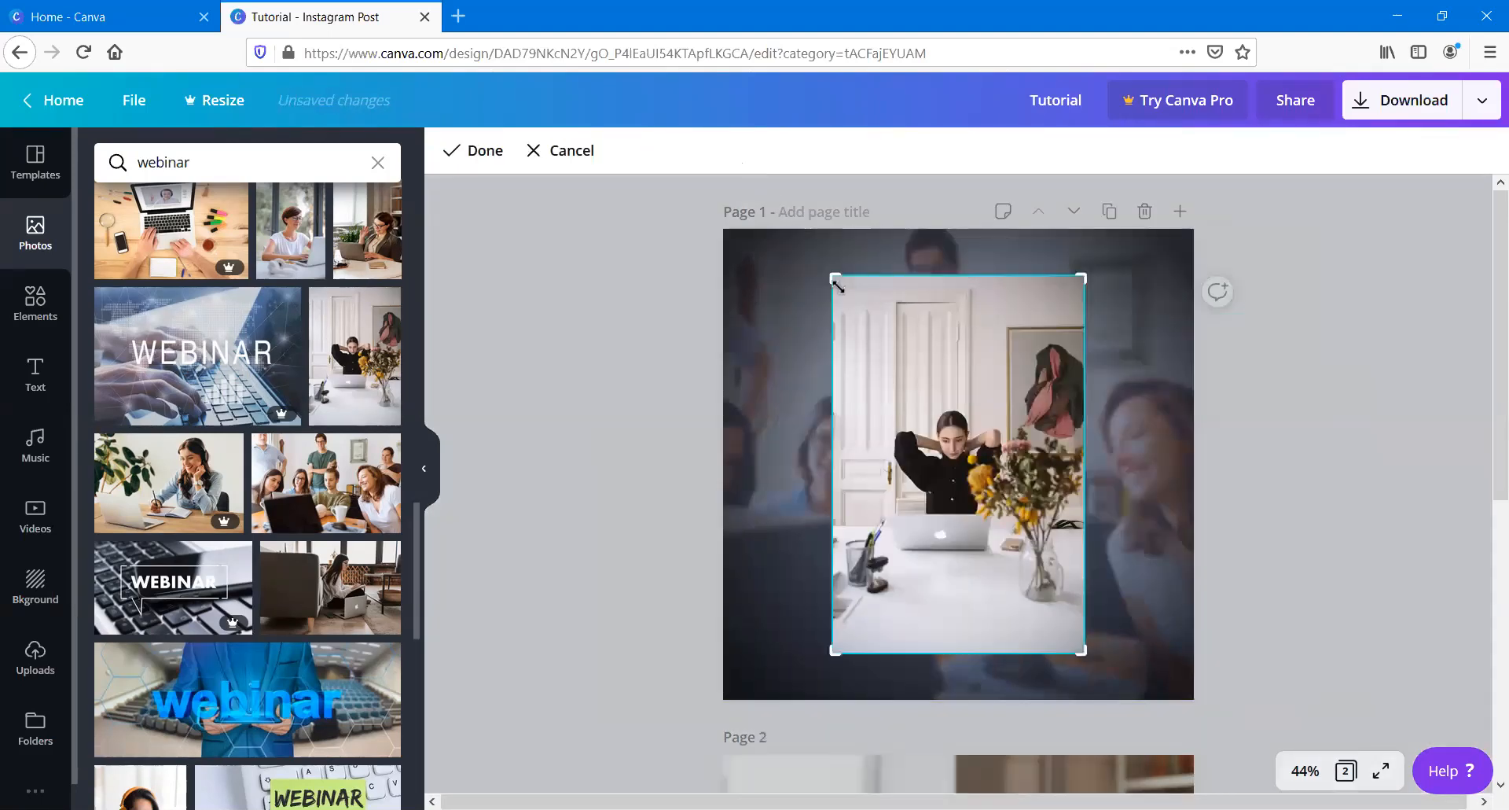
drag(835, 277, 884, 382)
drag(935, 476, 987, 542)
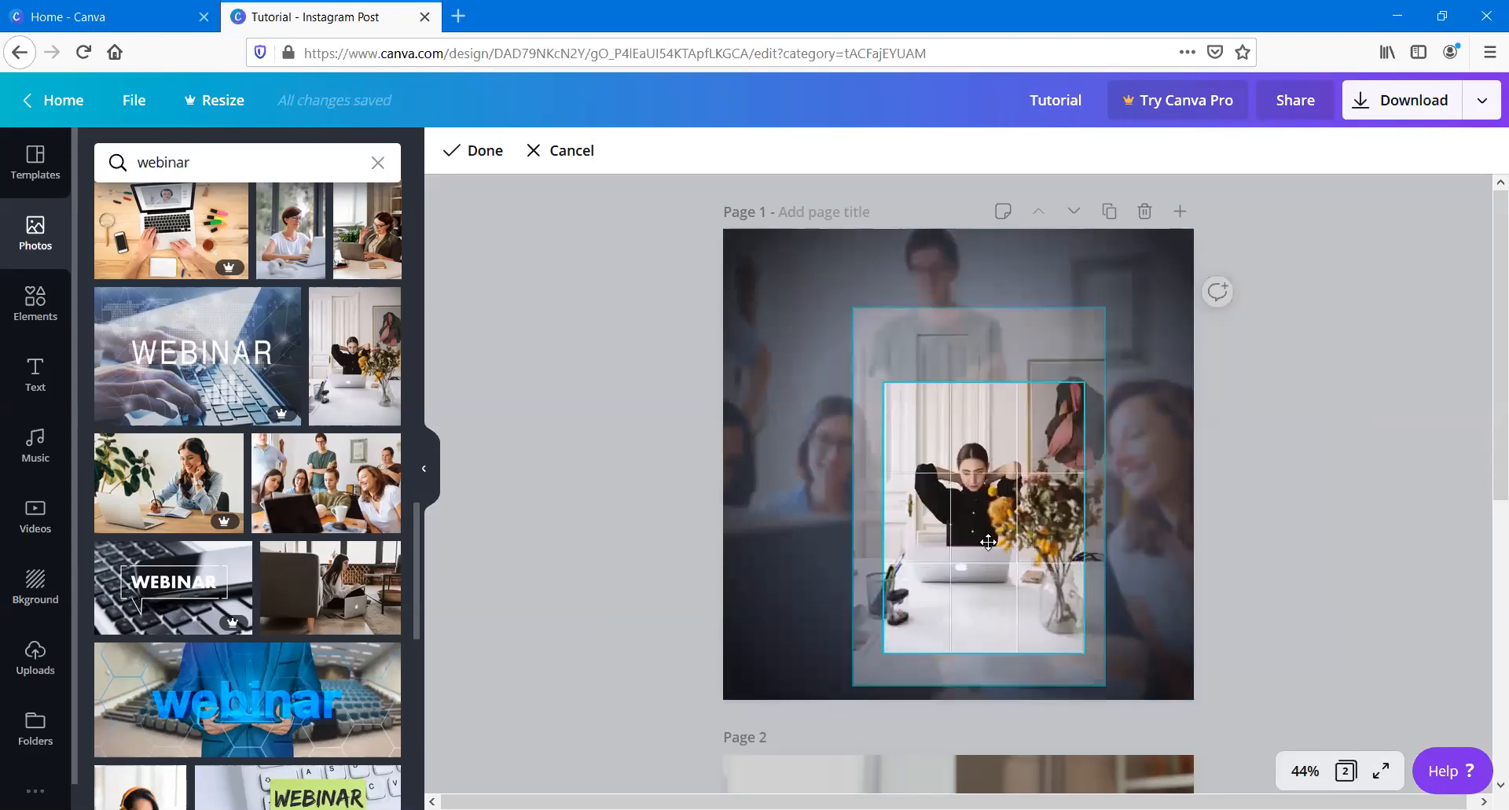
key(Delete)
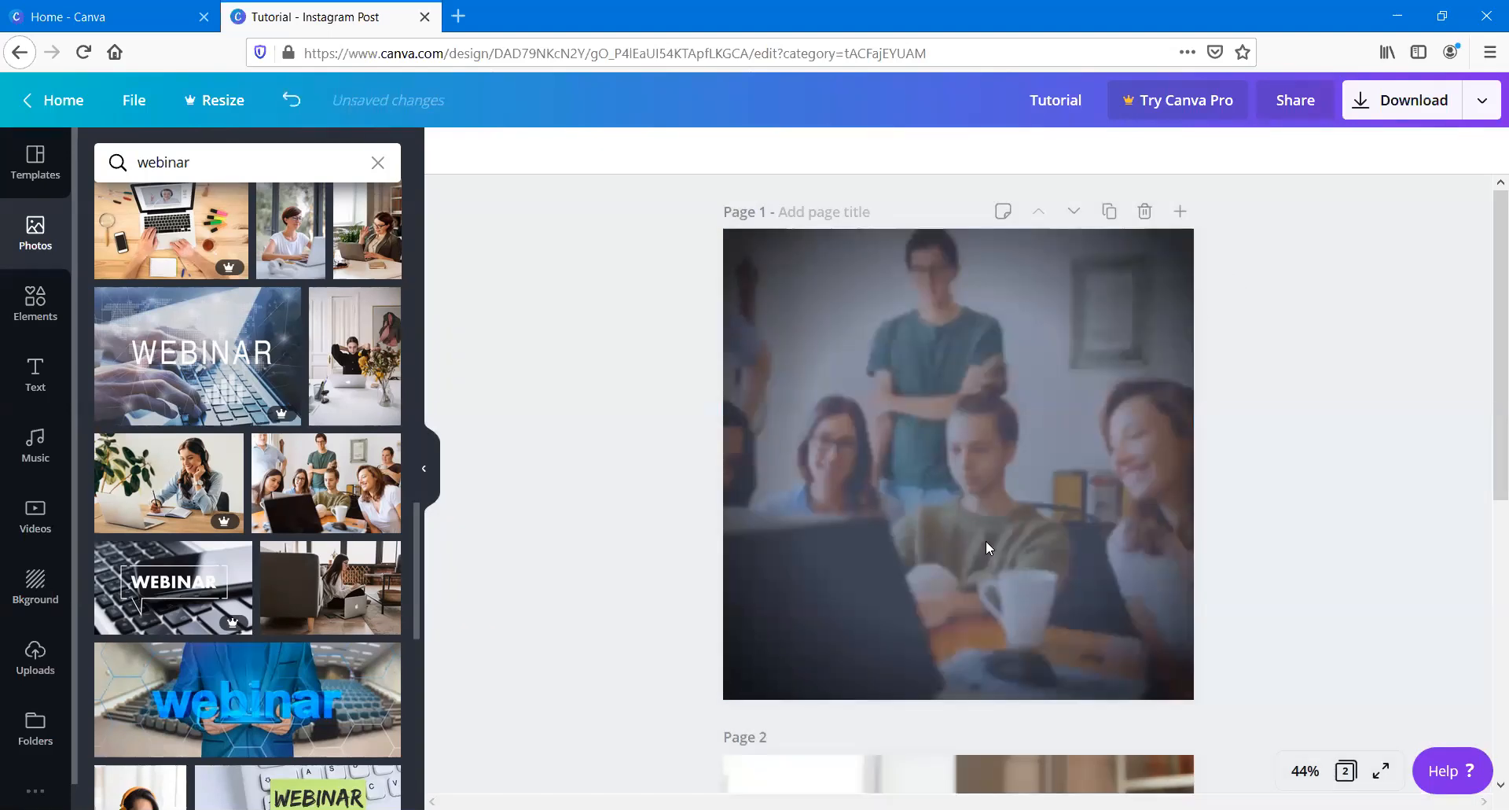
Step: Reposition the group photo within its crop frame on page 1, keeping the standing man near the centre
click(985, 540)
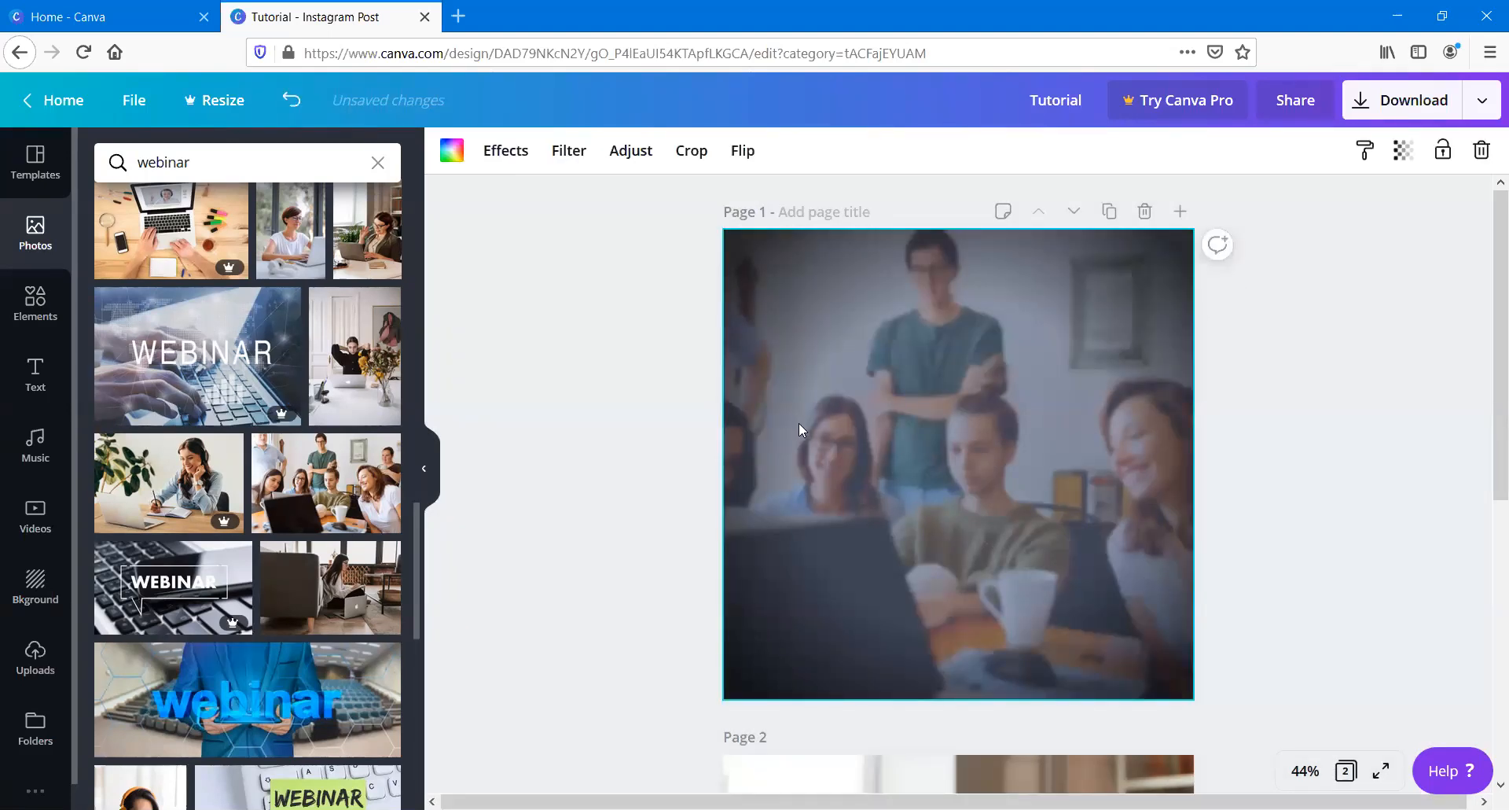
double_click(789, 282)
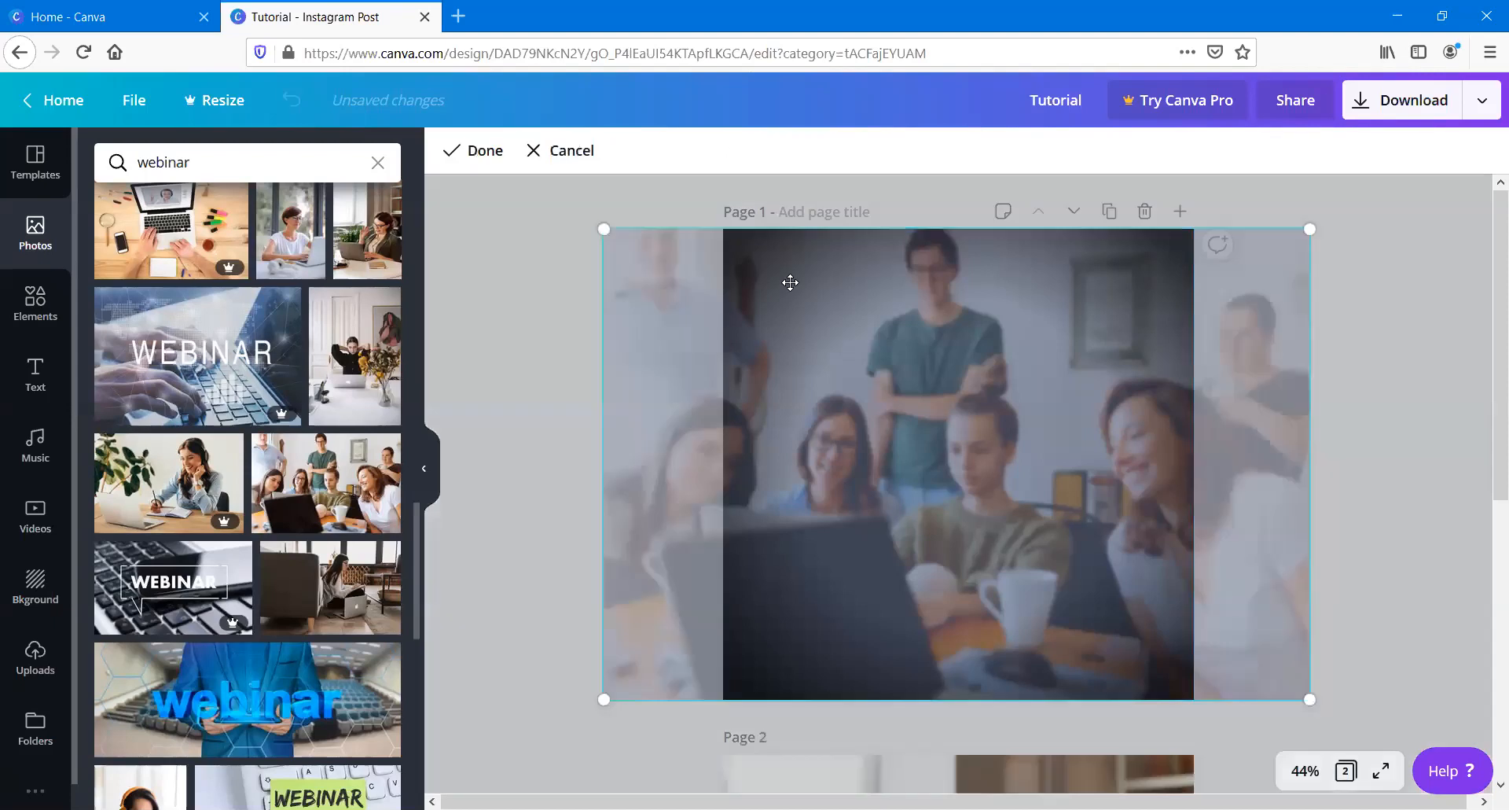
drag(656, 347, 1011, 380)
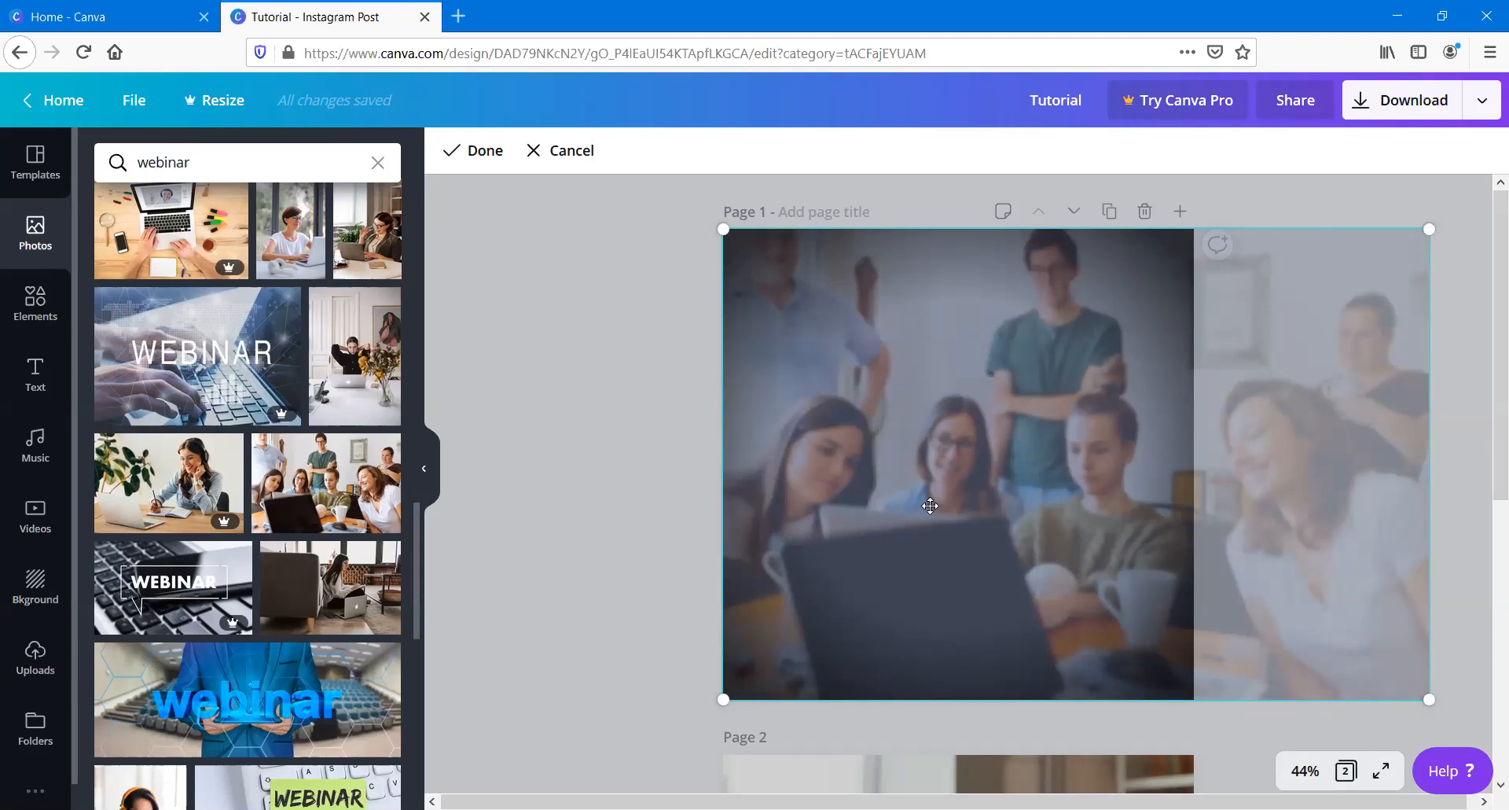
drag(930, 506, 700, 511)
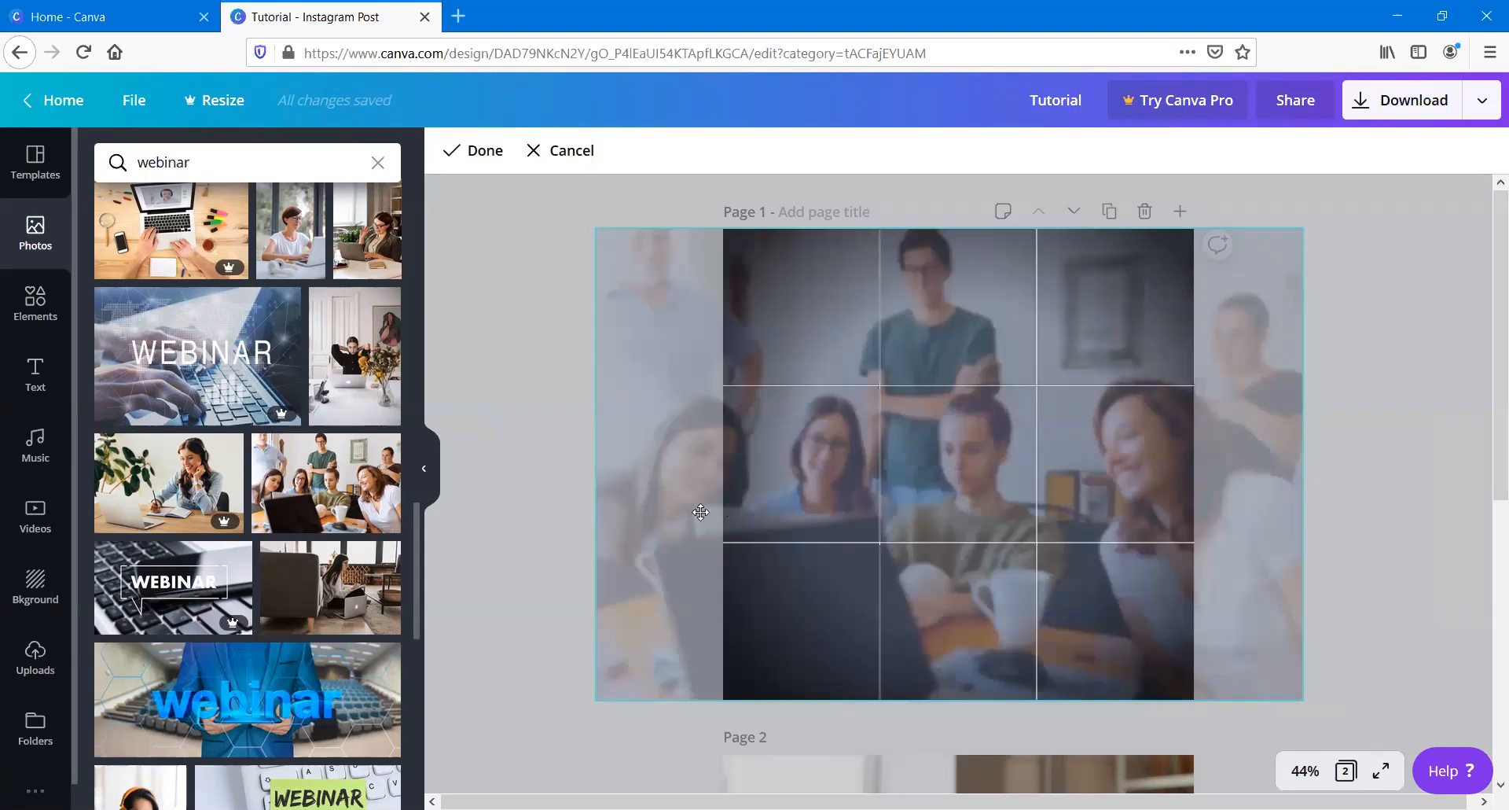
click(491, 366)
Step: Flip the group photo on page 1 horizontally, and flip it back
click(923, 394)
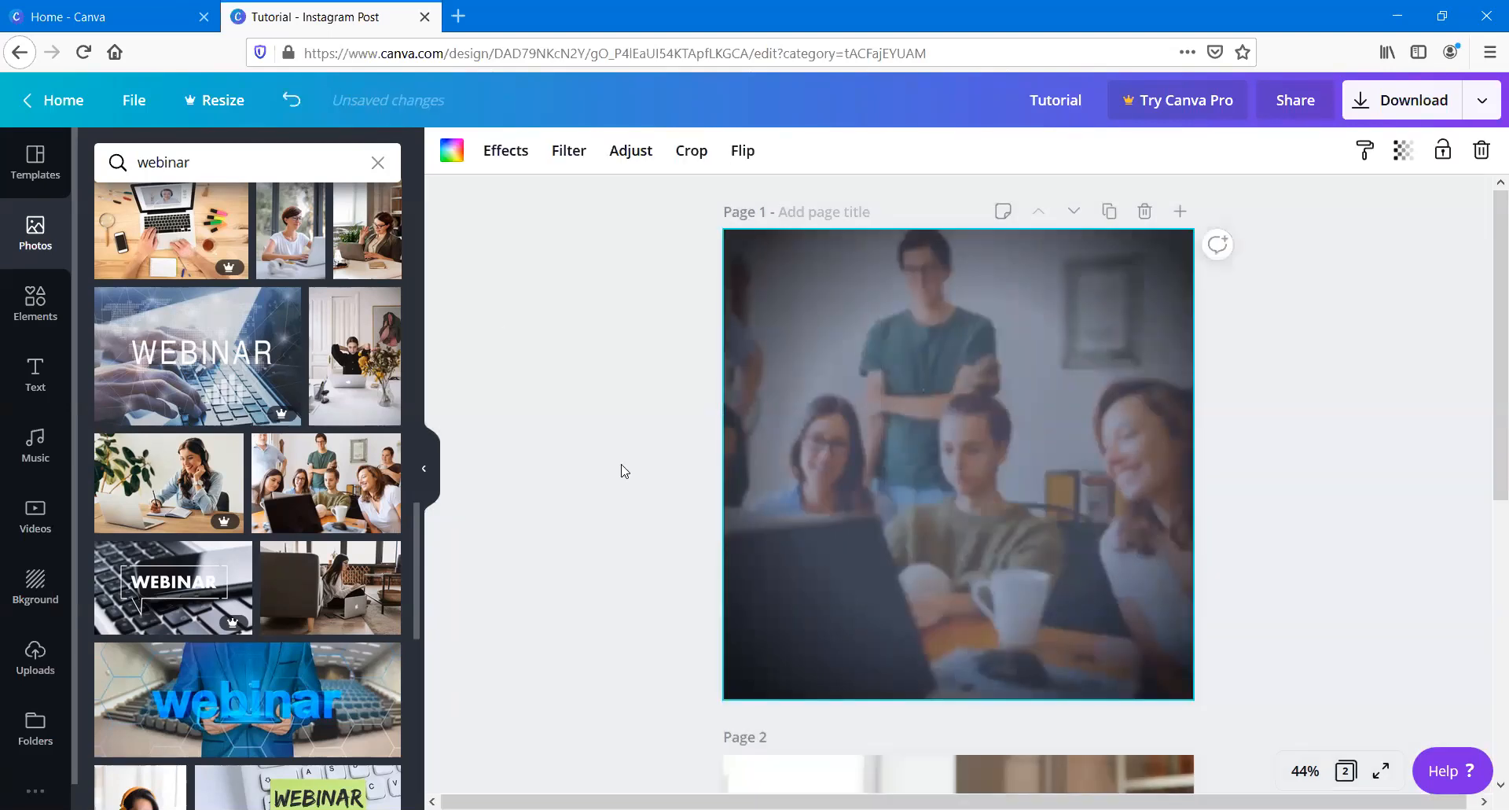
click(739, 152)
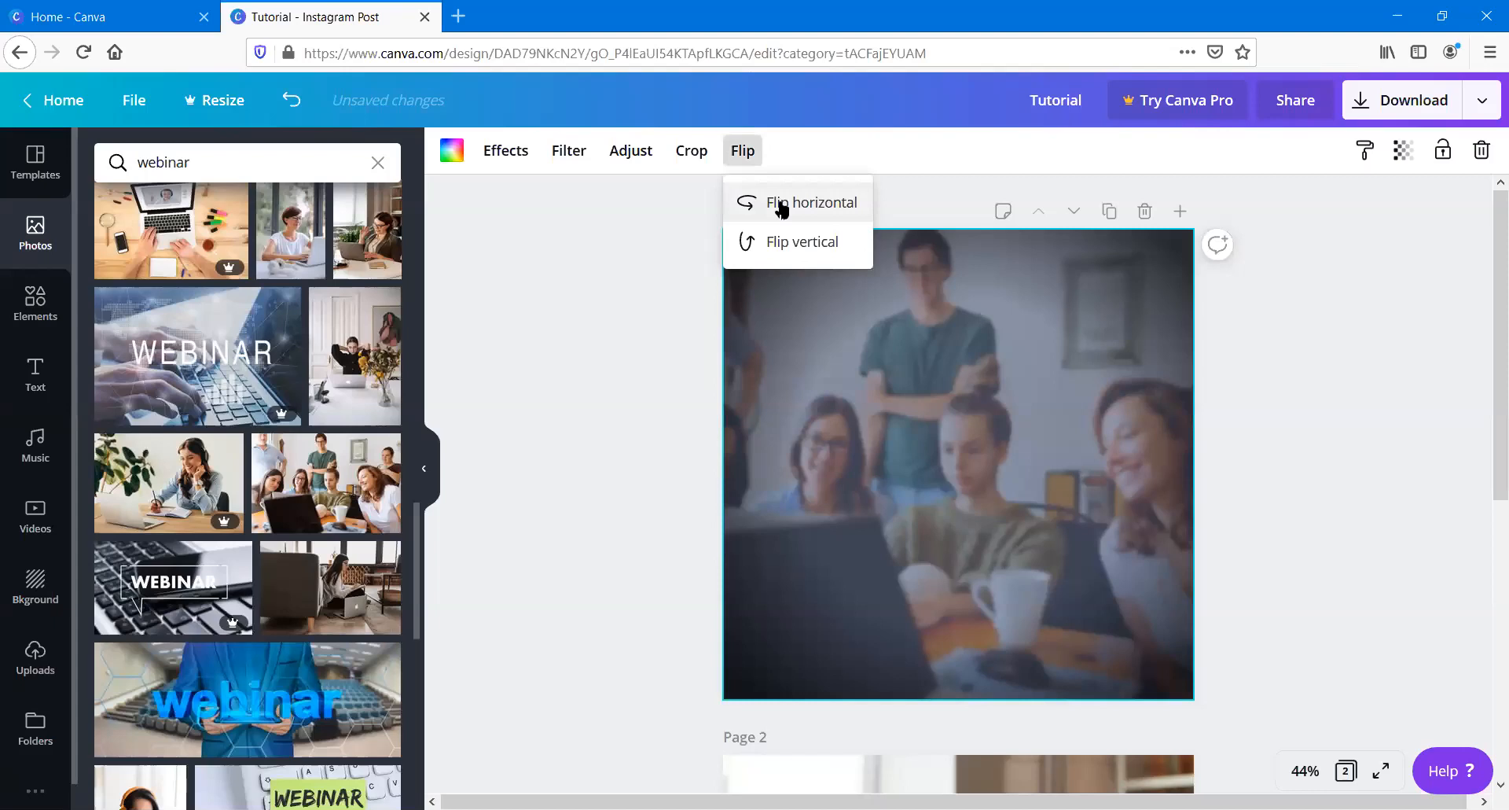
click(794, 211)
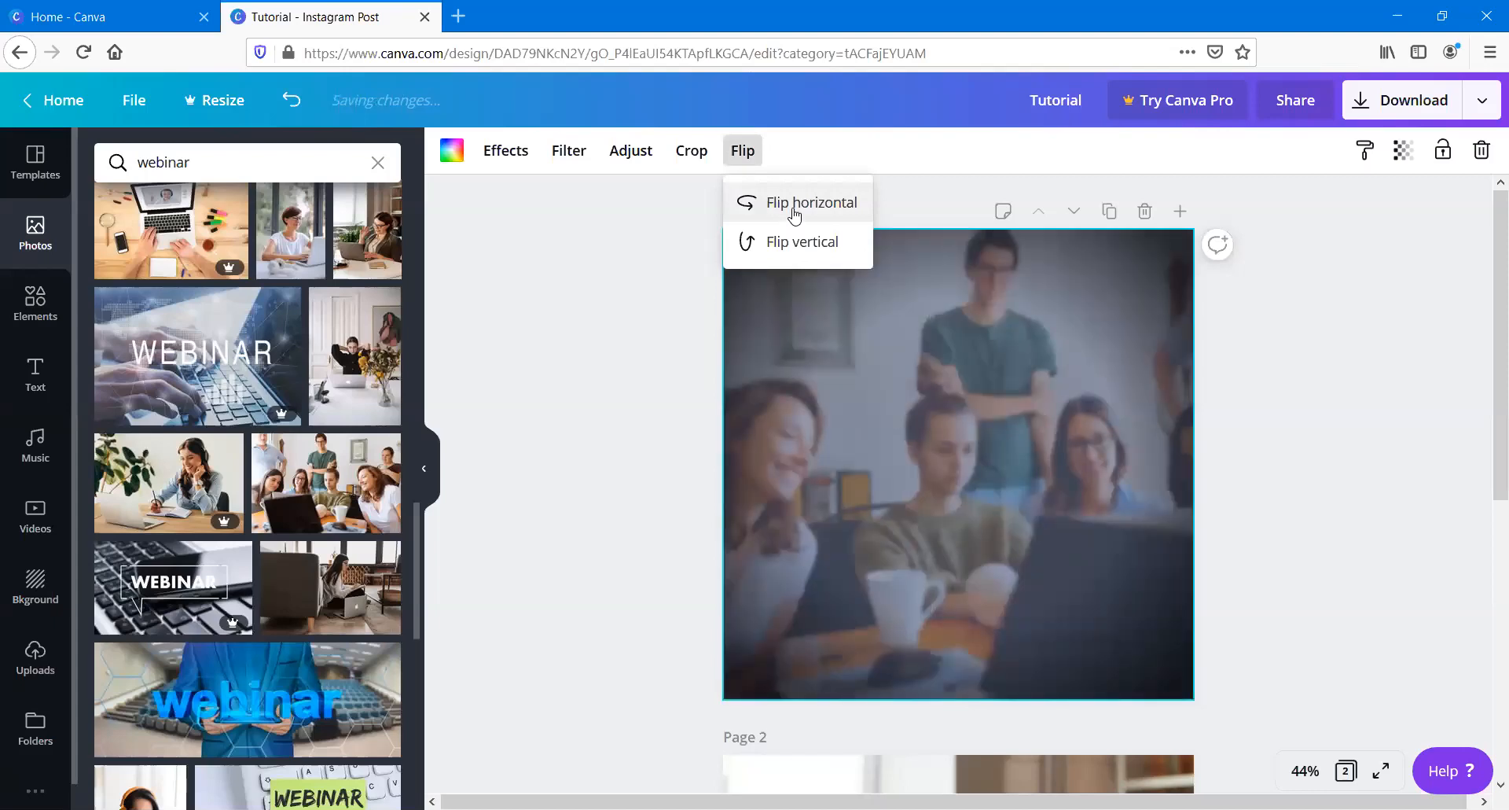
click(796, 206)
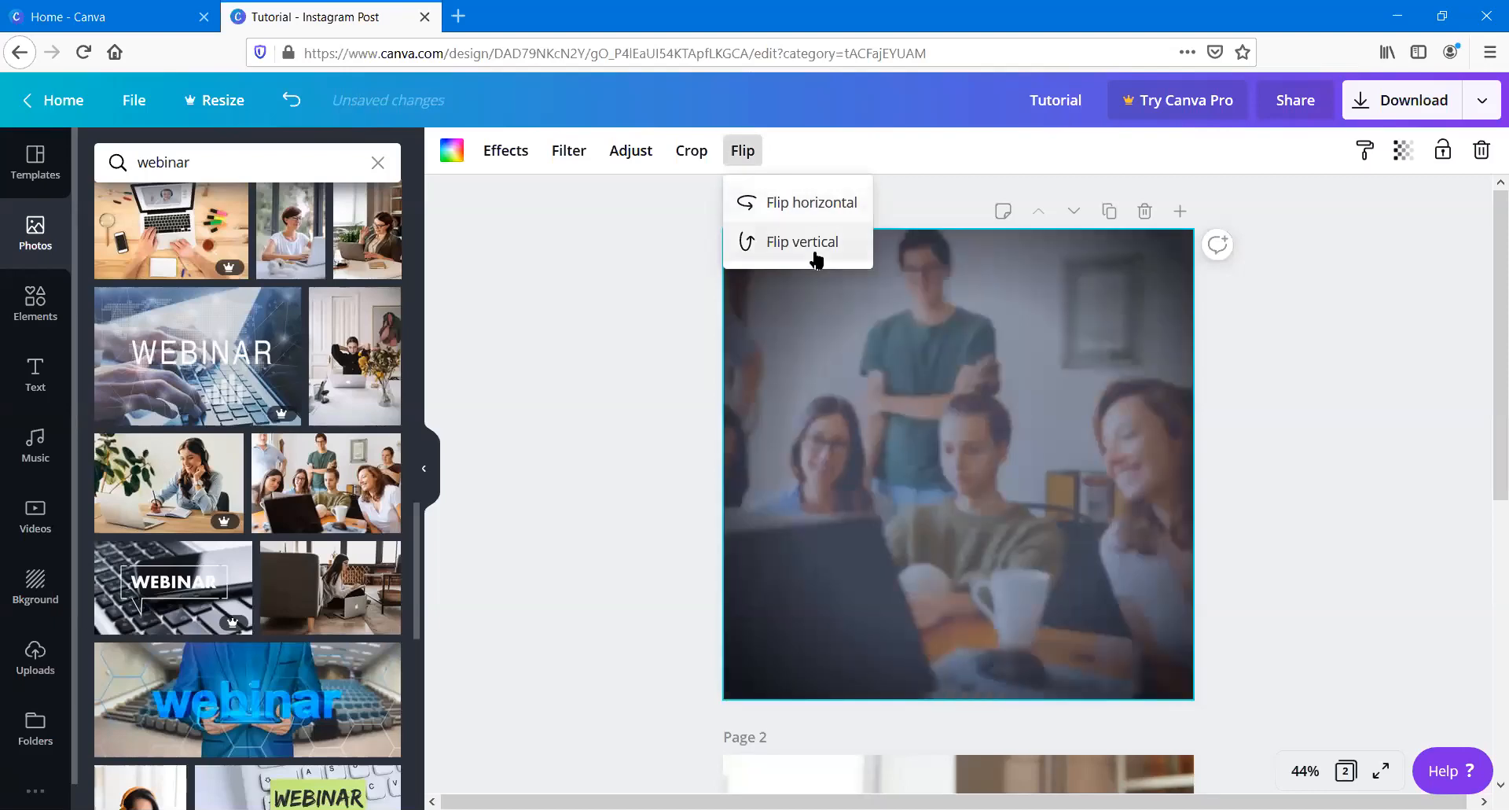
Step: Try flipping the group photo on page 1 vertically, return it to its upright orientation, and deselect it
click(816, 244)
click(816, 258)
click(816, 253)
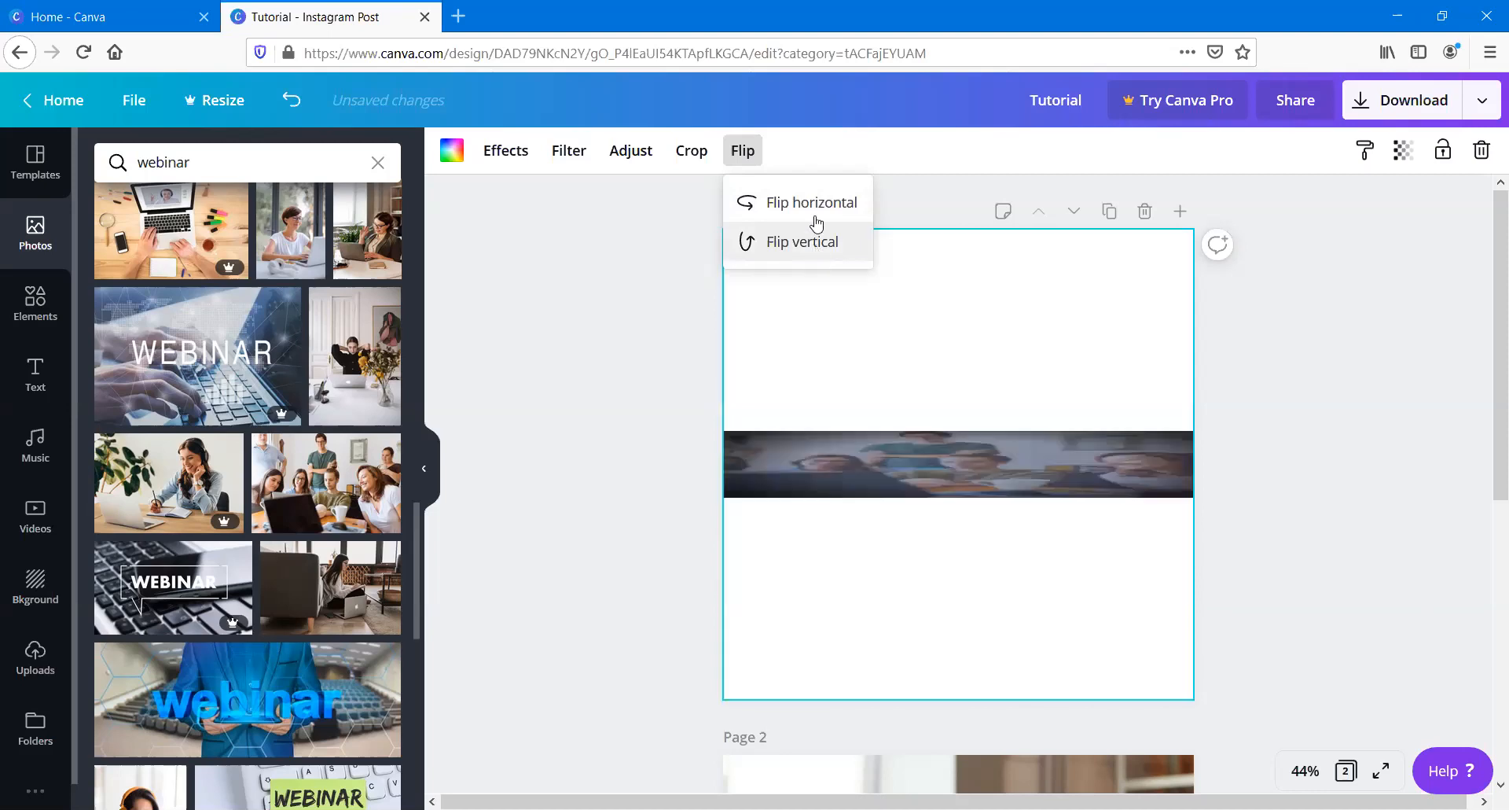
click(816, 224)
click(816, 223)
click(822, 260)
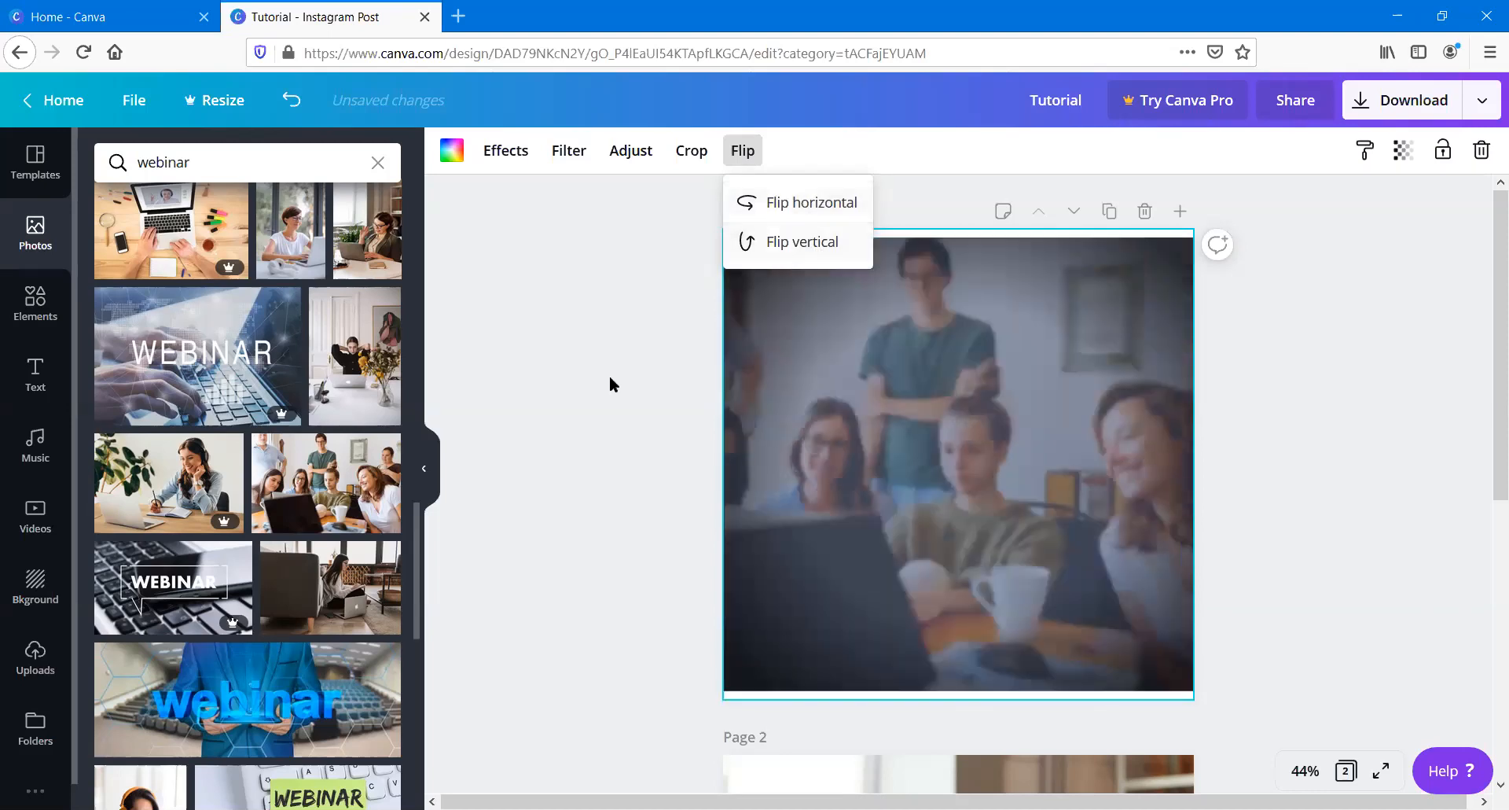
click(610, 378)
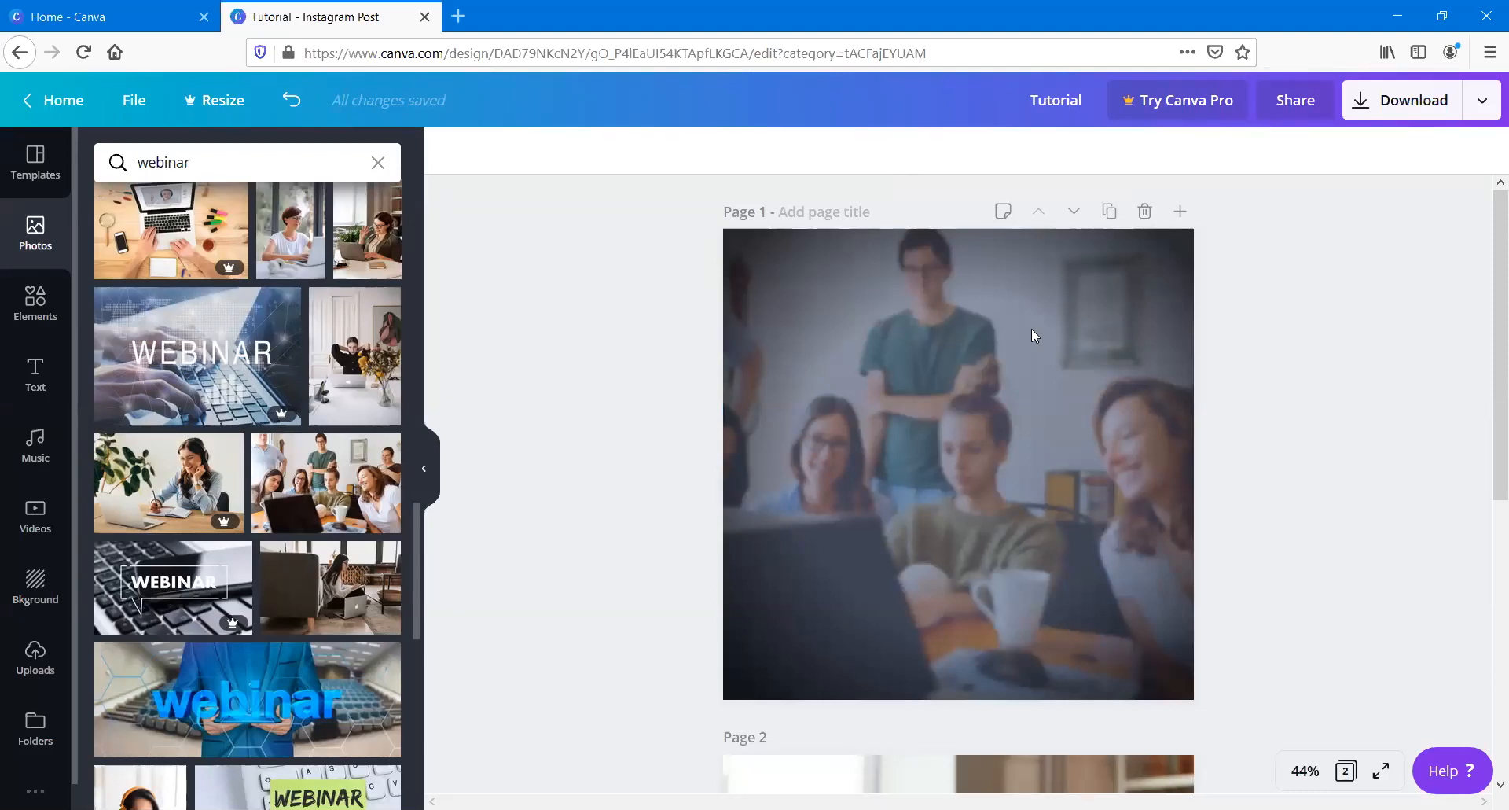
Step: Browse the Elements library through its categories, such as Charts, Lines, Handdrawn Love and Pastel Ladies
scroll(739, 350, down, 3)
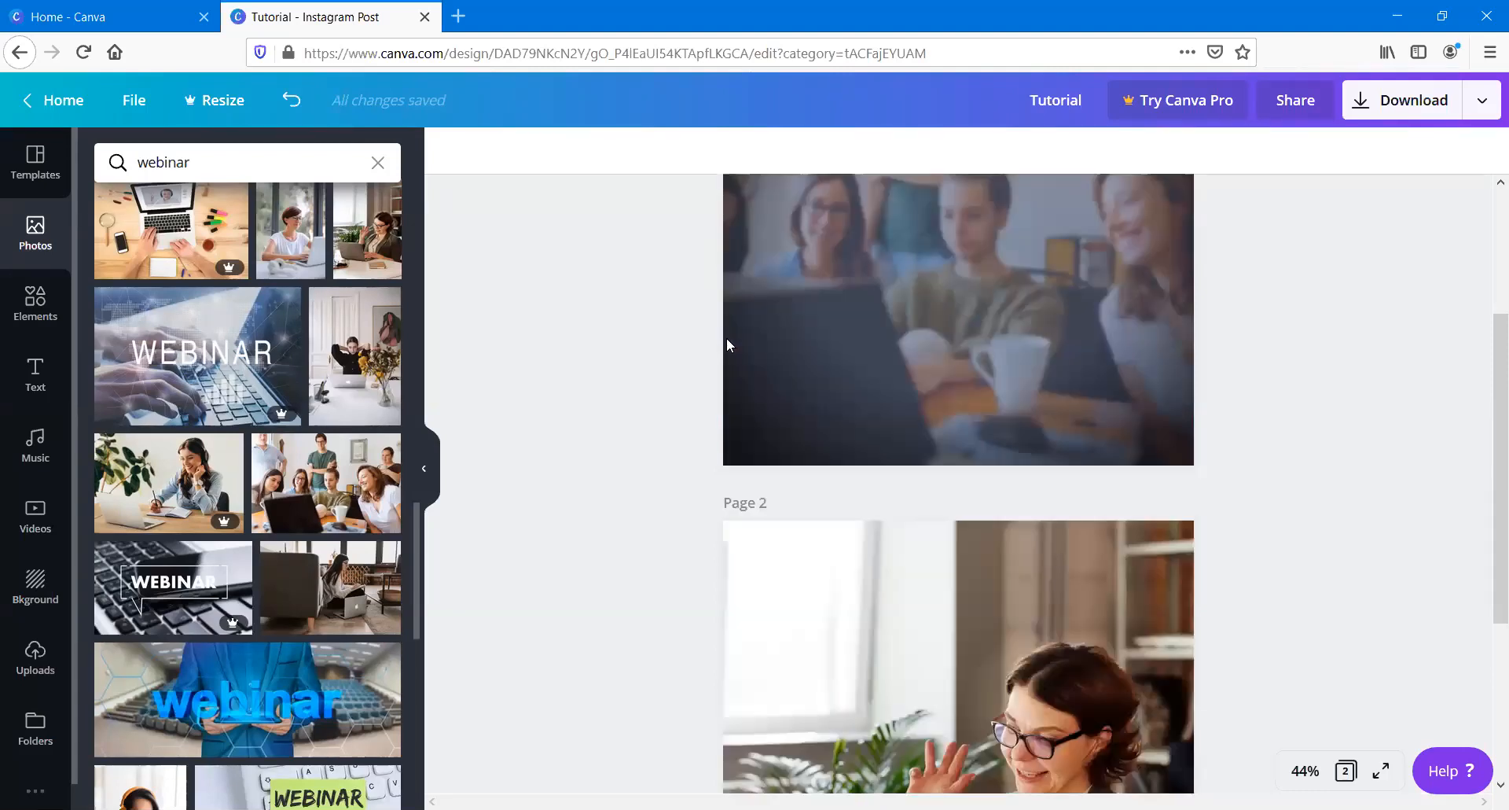
scroll(613, 340, up, 3)
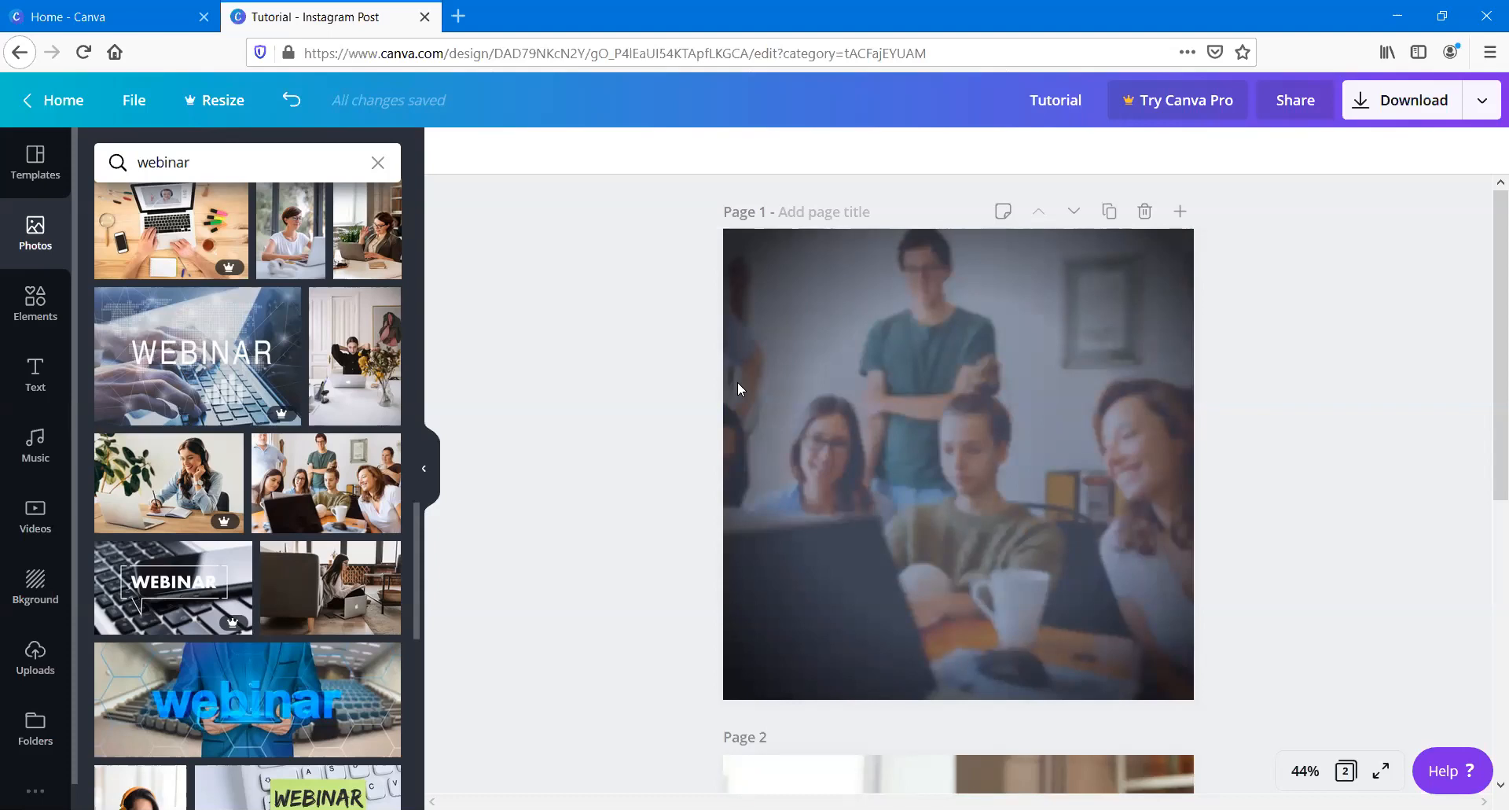
click(45, 320)
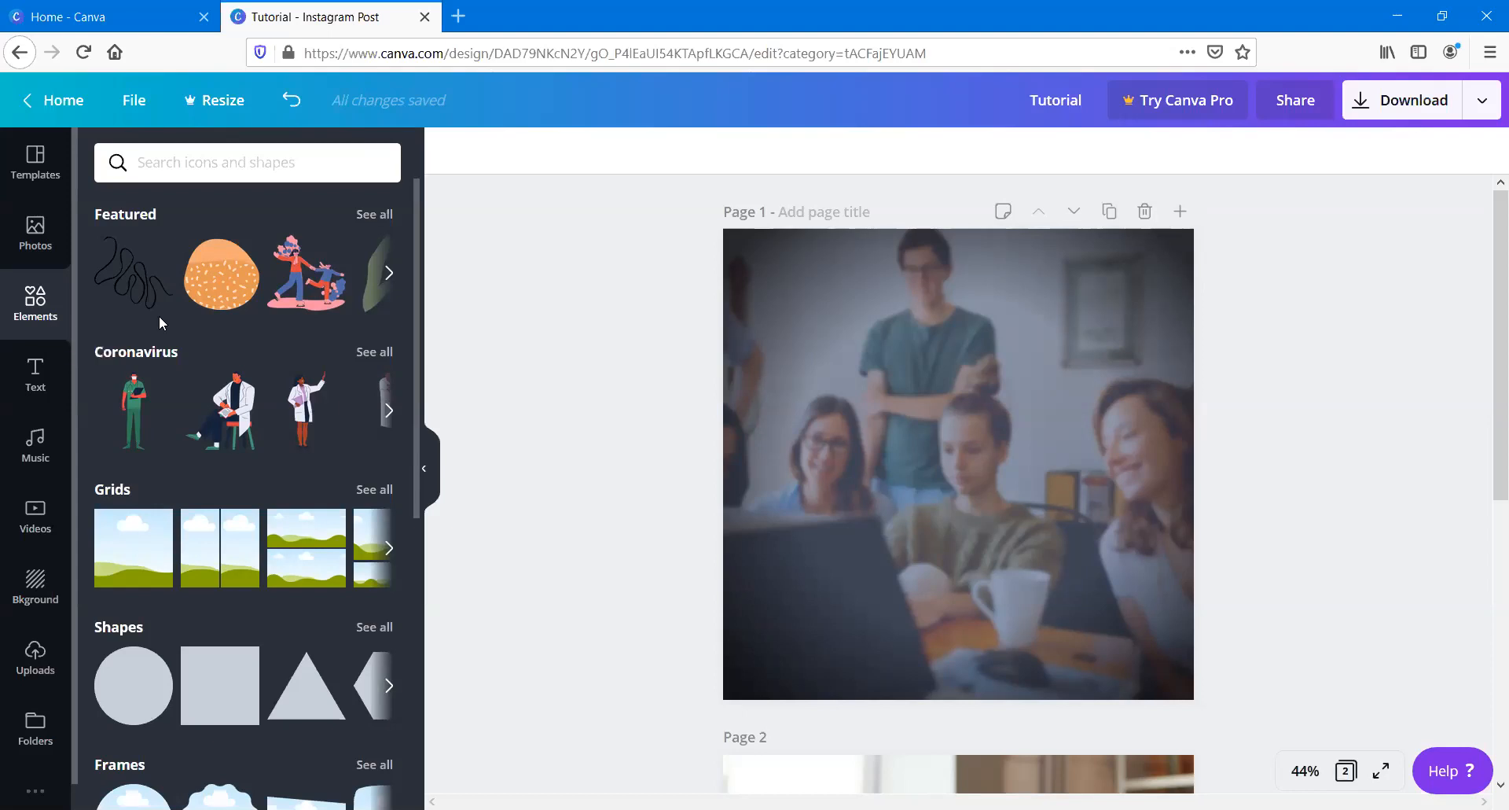
scroll(170, 304, down, 10)
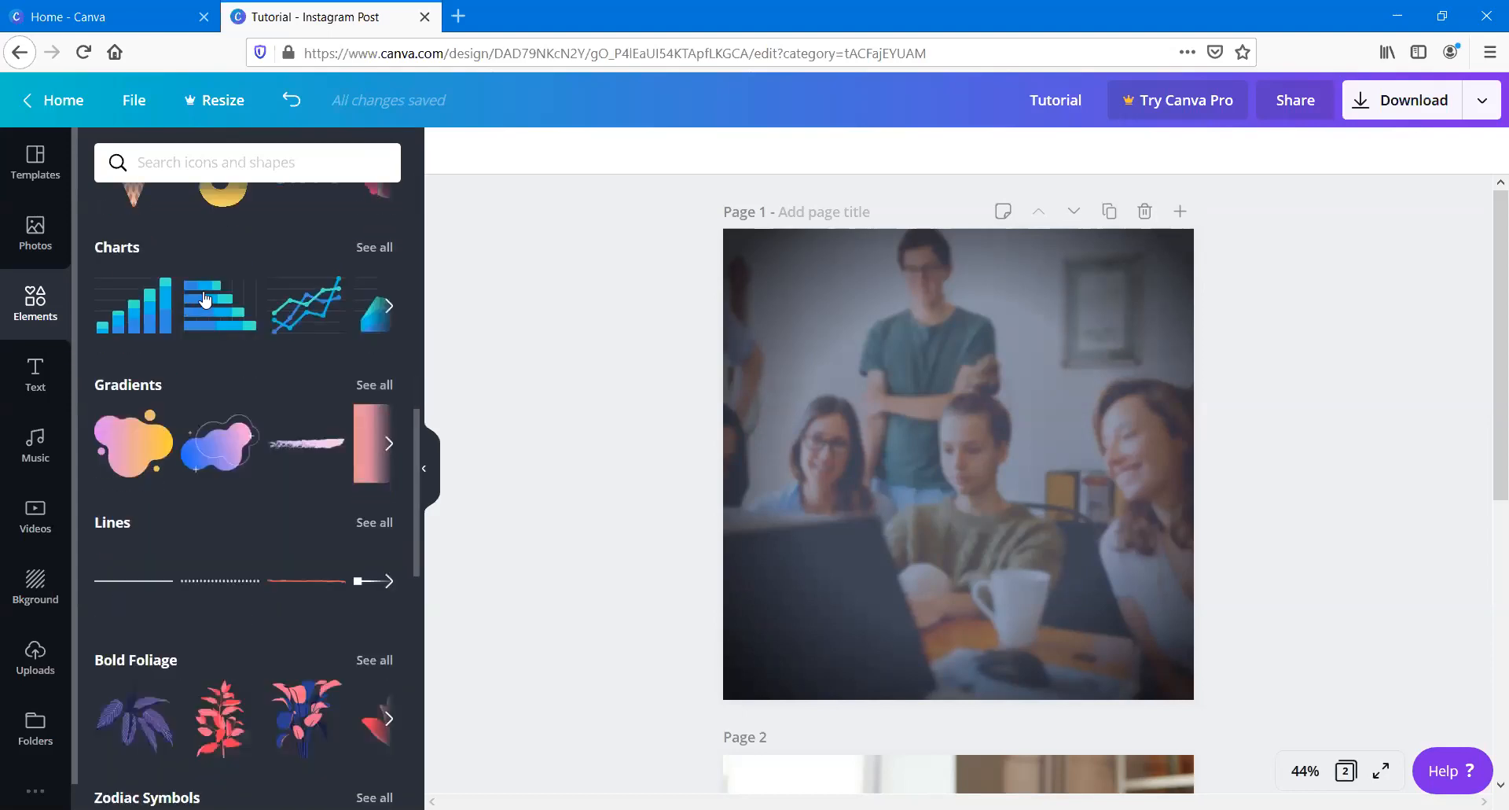
scroll(204, 299, down, 9)
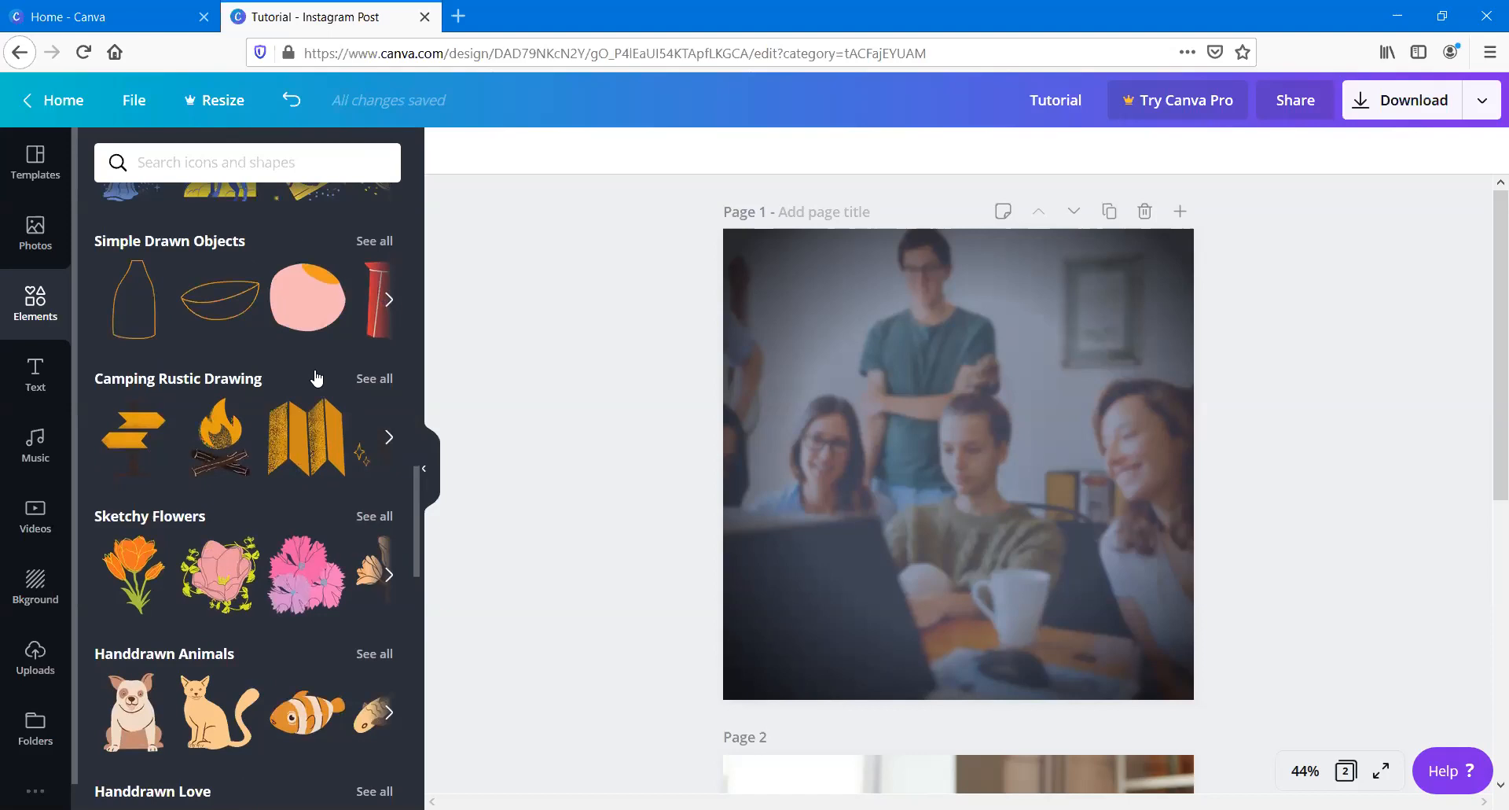
scroll(317, 378, down, 4)
scroll(163, 470, down, 3)
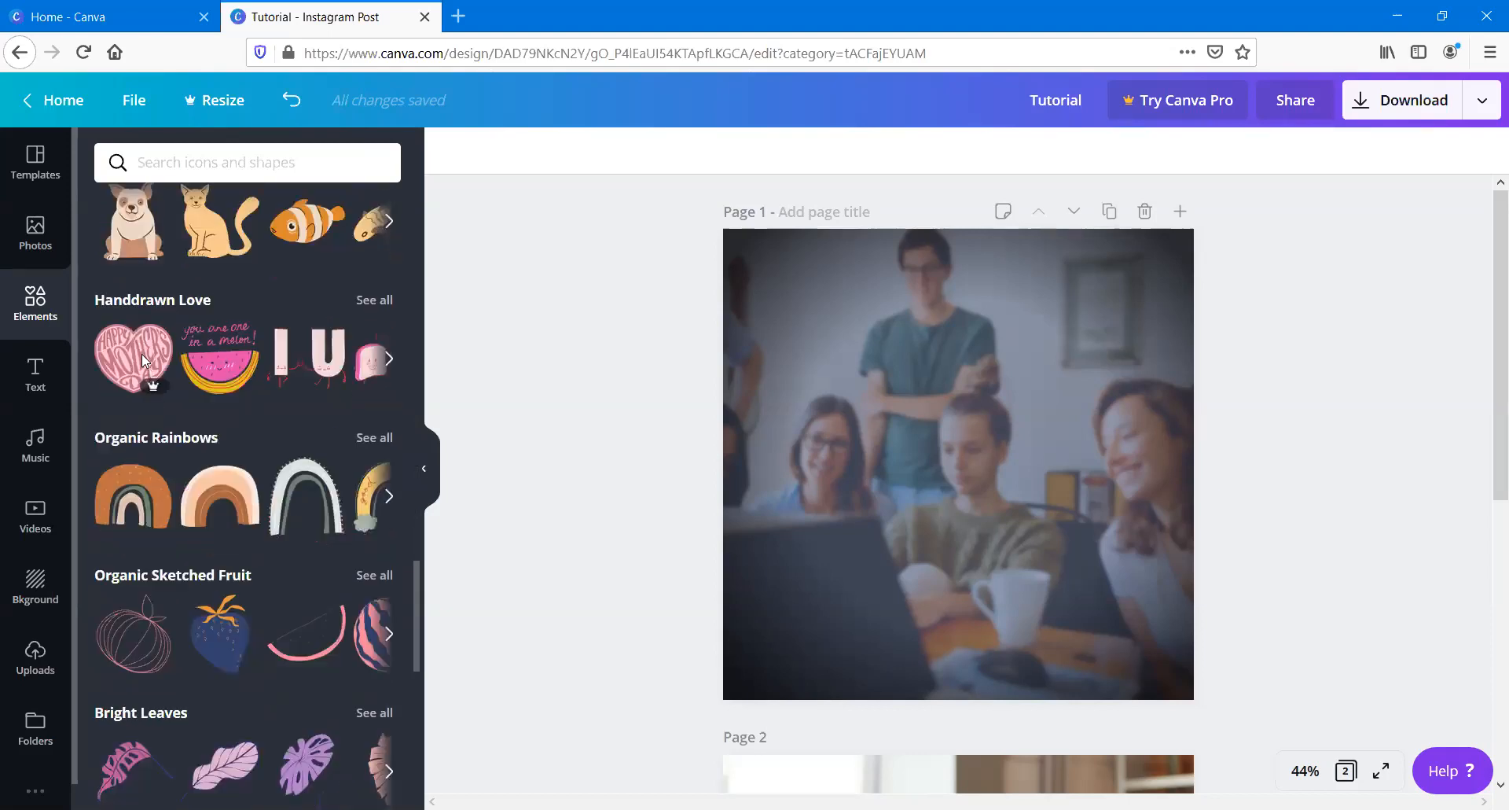
mouse_move(139, 328)
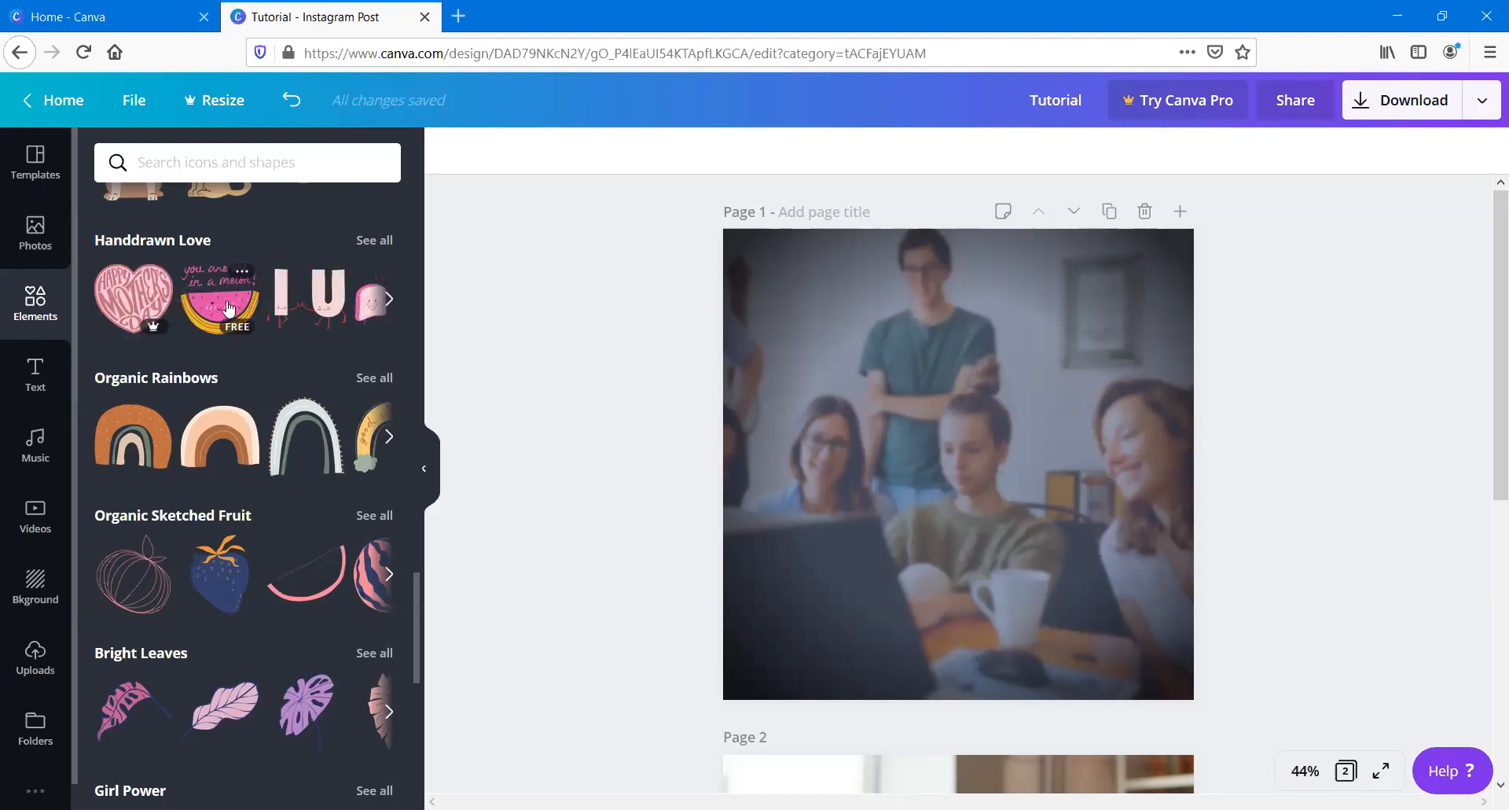
scroll(228, 306, down, 5)
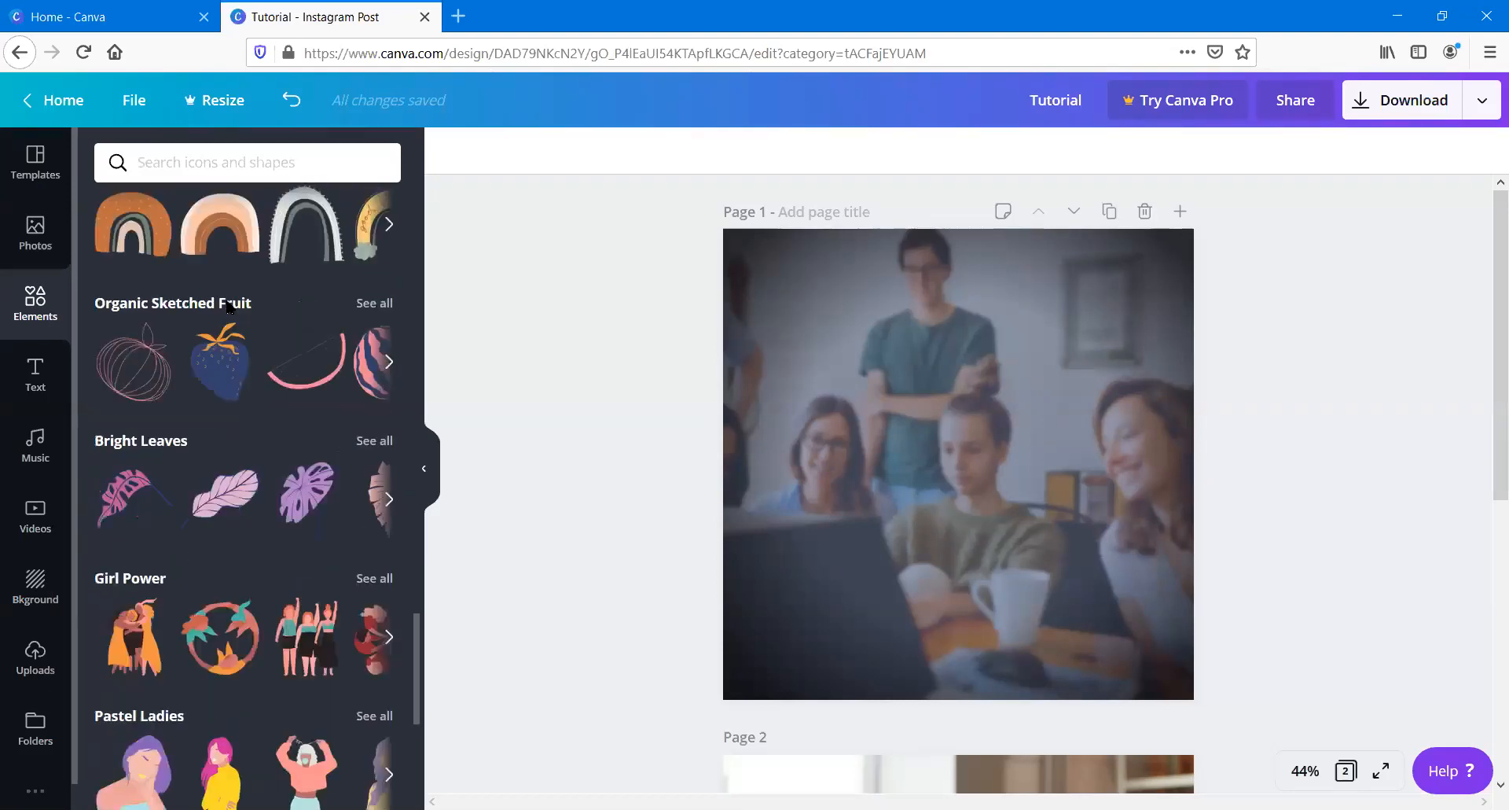
scroll(228, 314, down, 5)
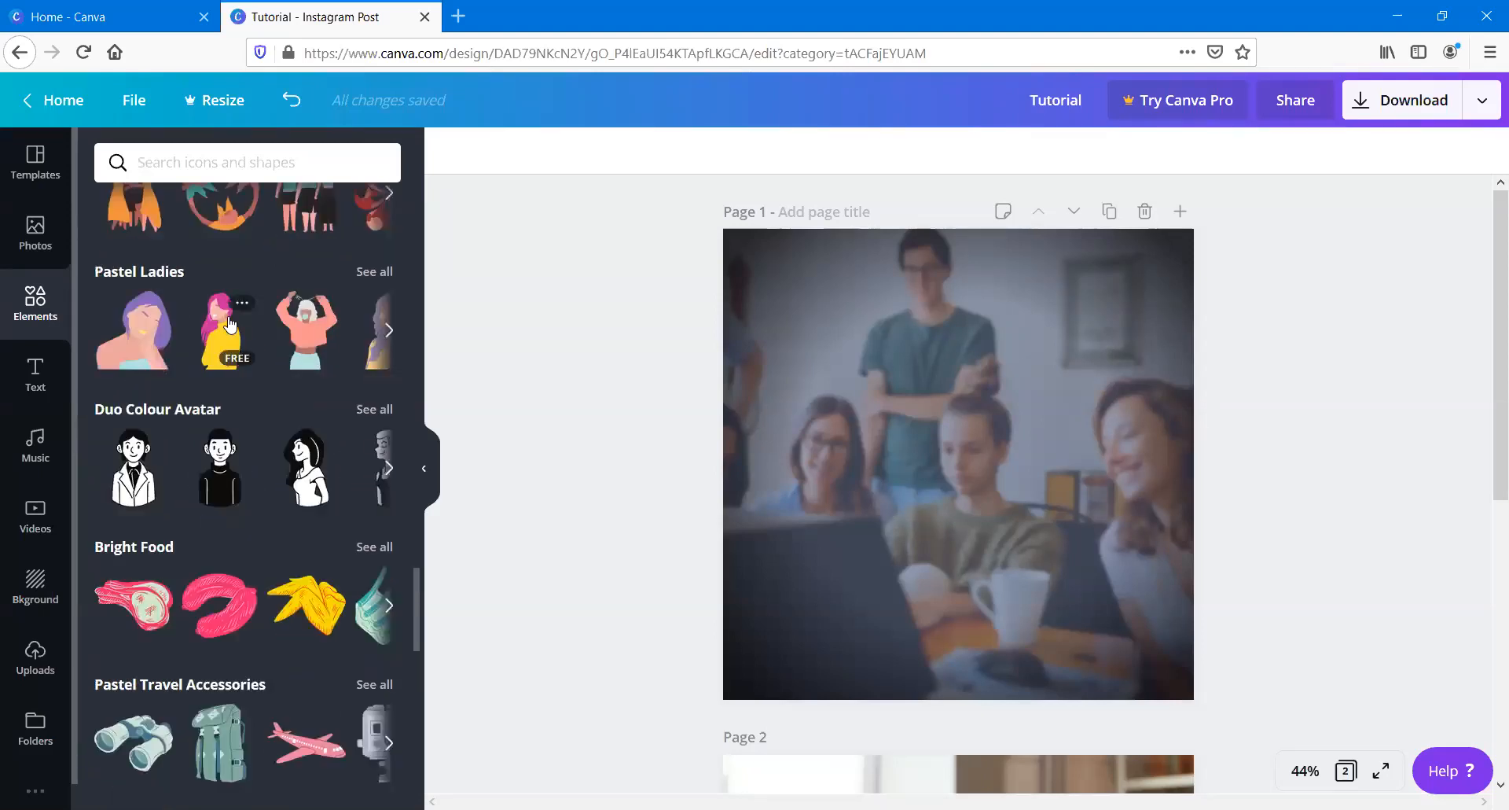
scroll(234, 317, up, 9)
scroll(234, 318, up, 10)
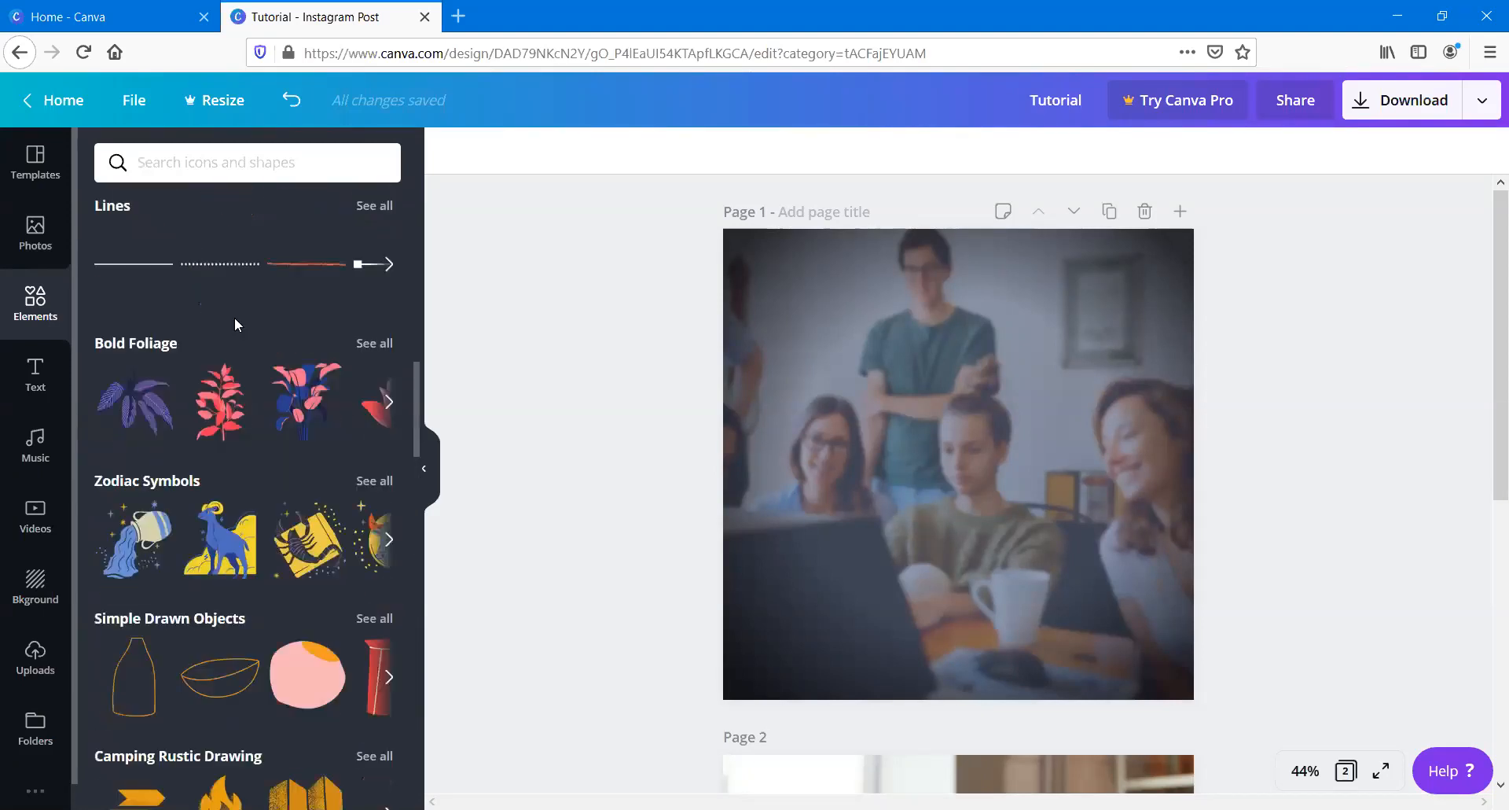
scroll(234, 318, up, 5)
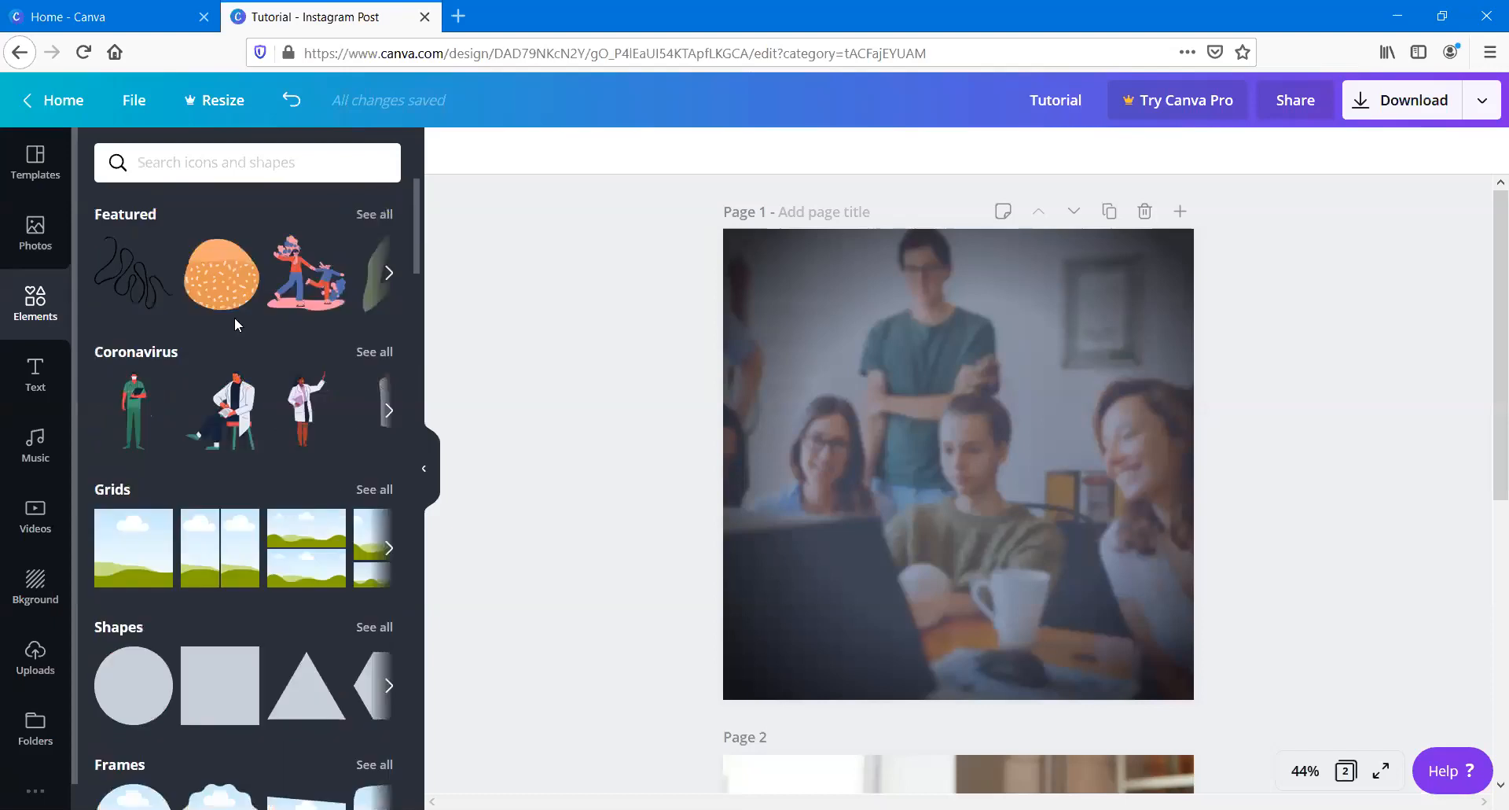
Step: Search the elements for "webinar" and look through the matching graphics
click(255, 165)
text(webinar)
key(Return)
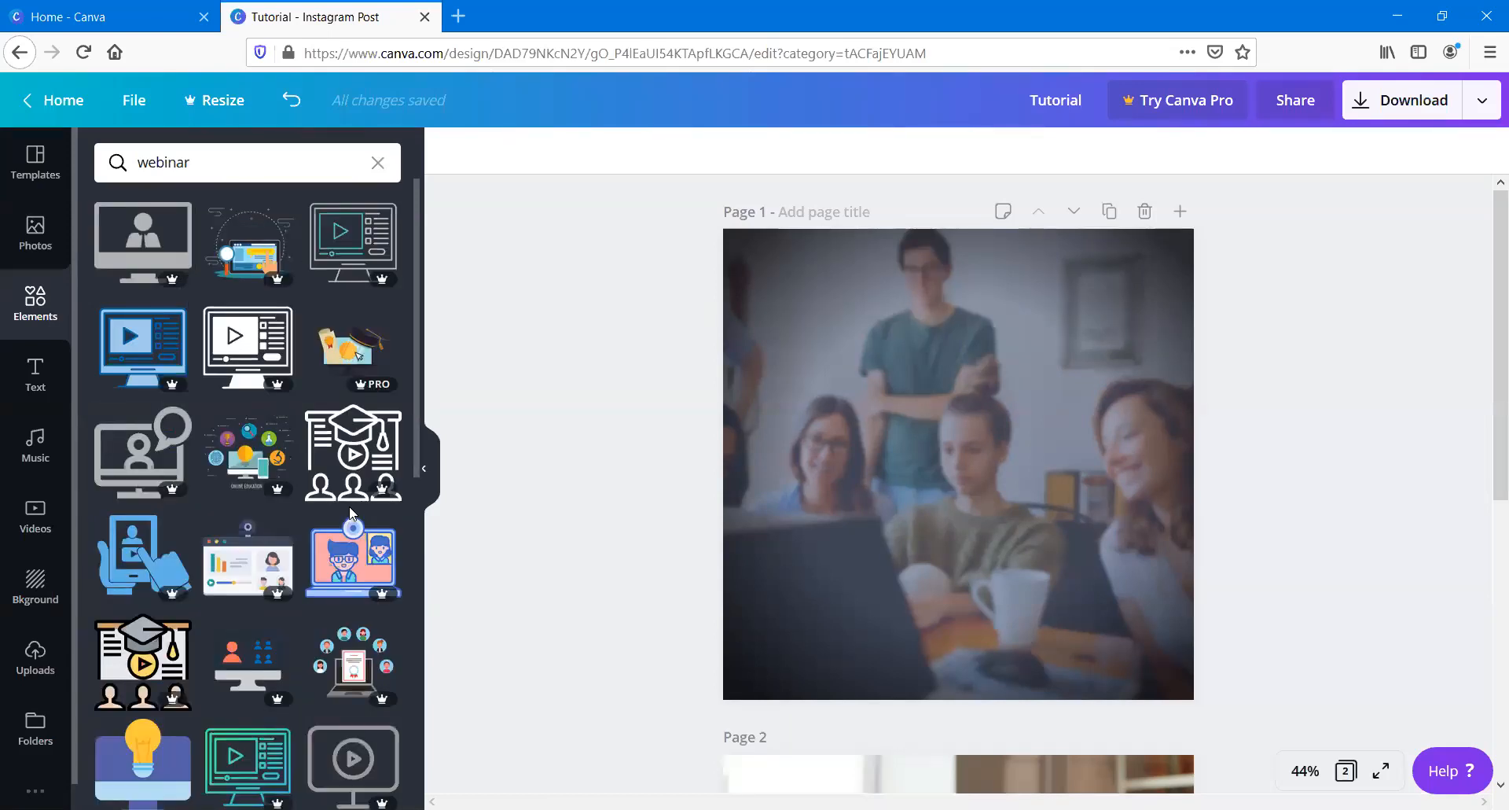
scroll(268, 403, down, 5)
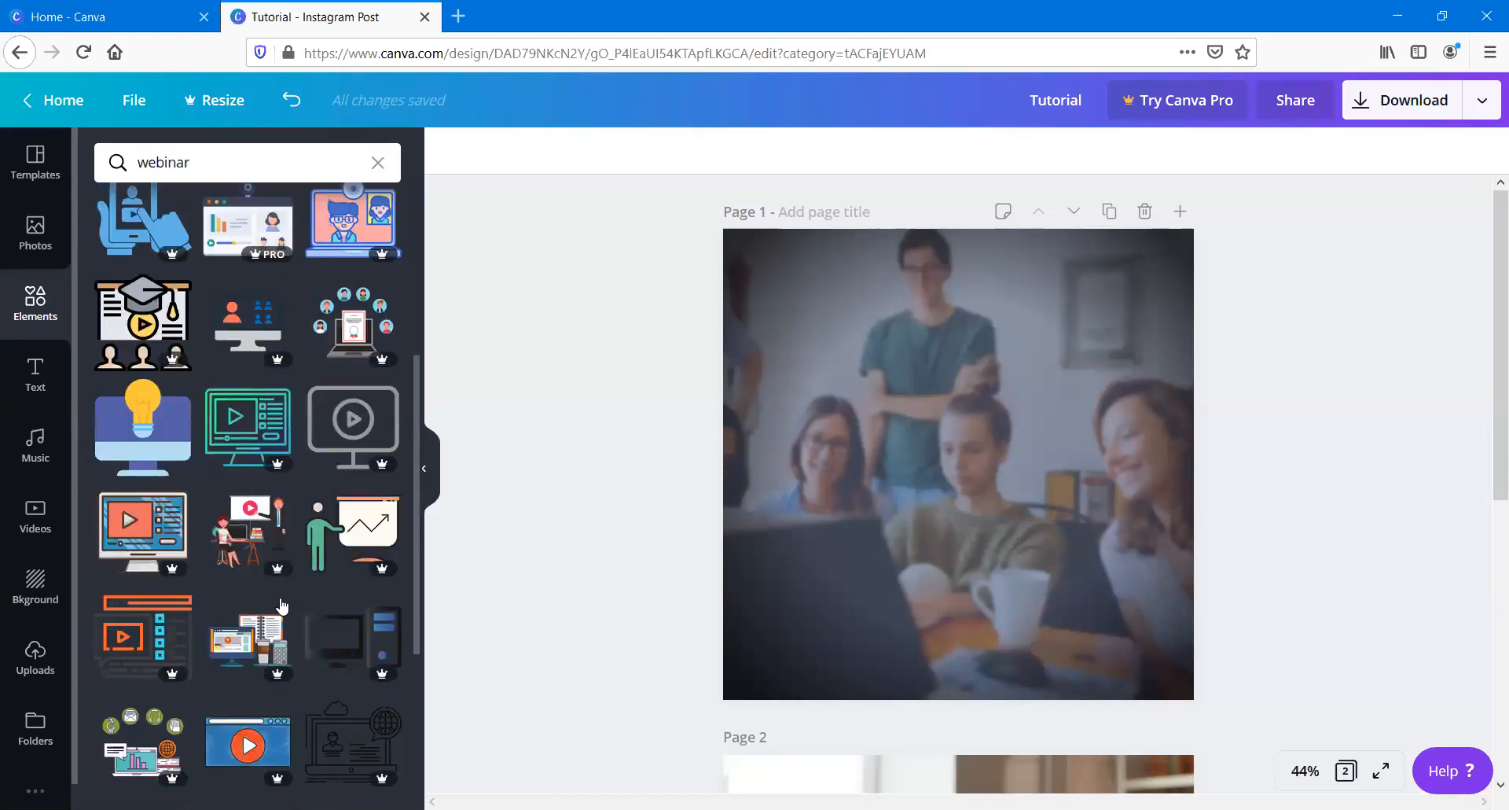
Step: Try the computer monitor graphic with a light bulb on page 1, delete it, and return to the elements overview
click(187, 452)
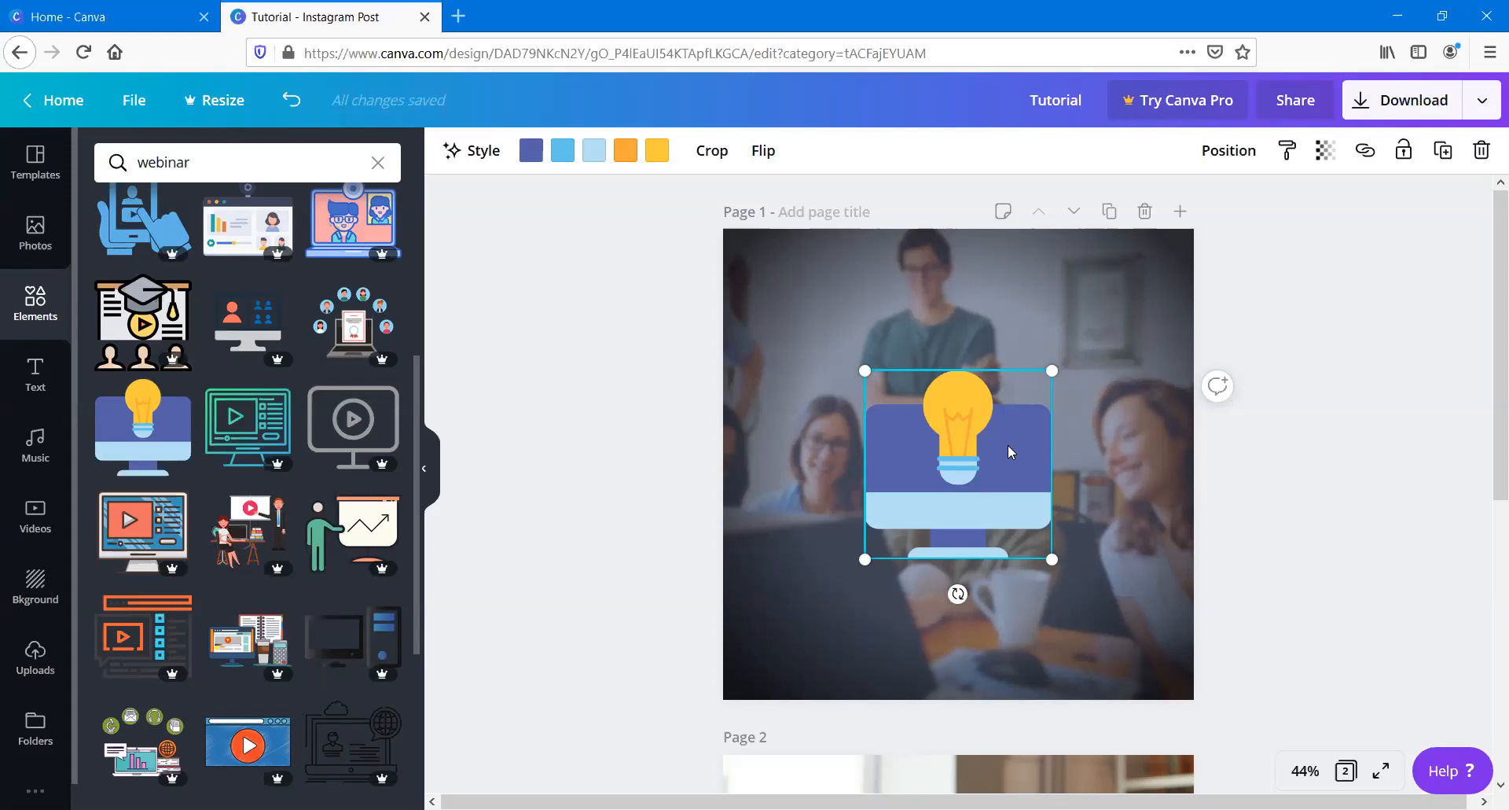
key(Delete)
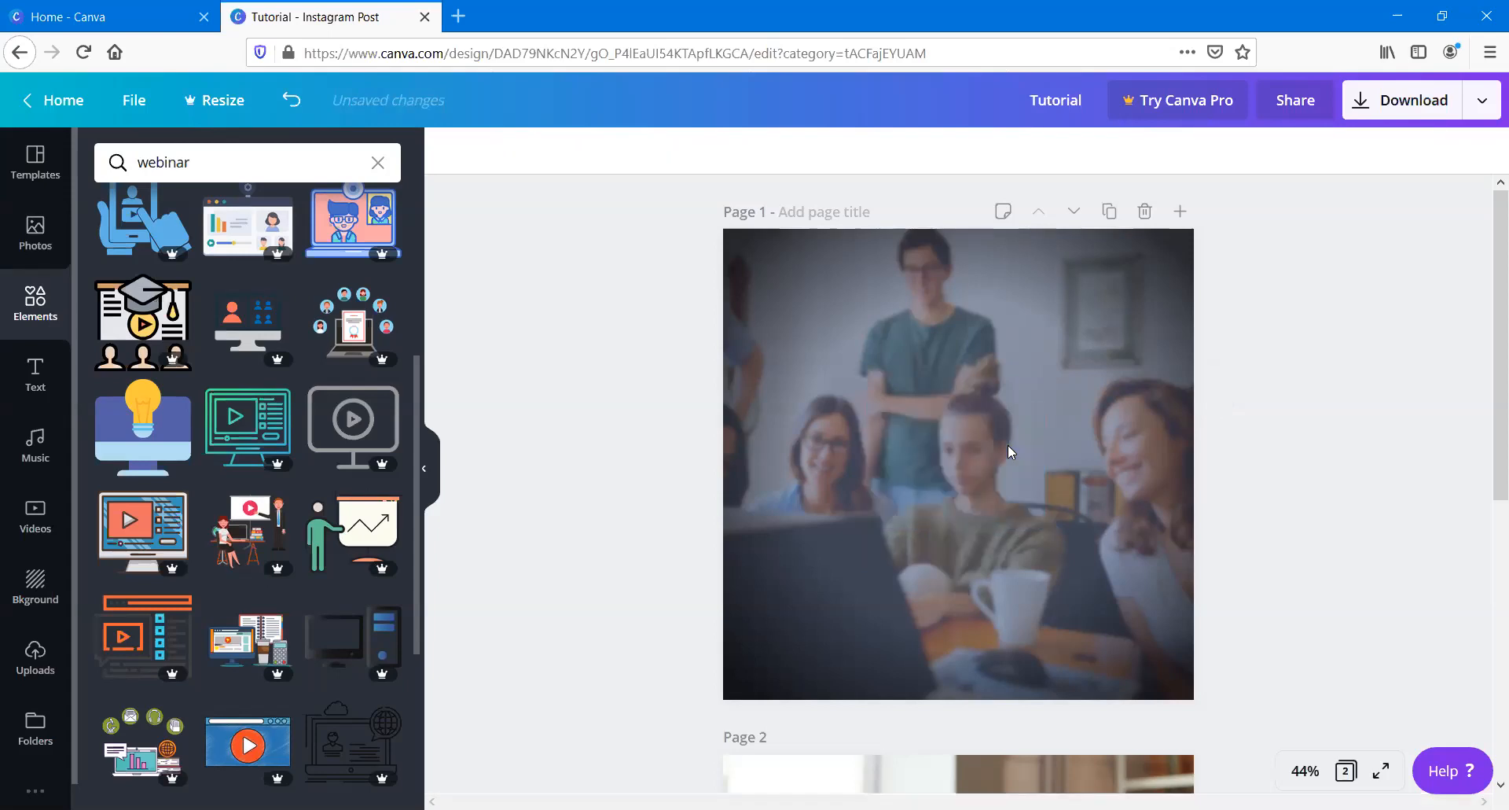
click(63, 314)
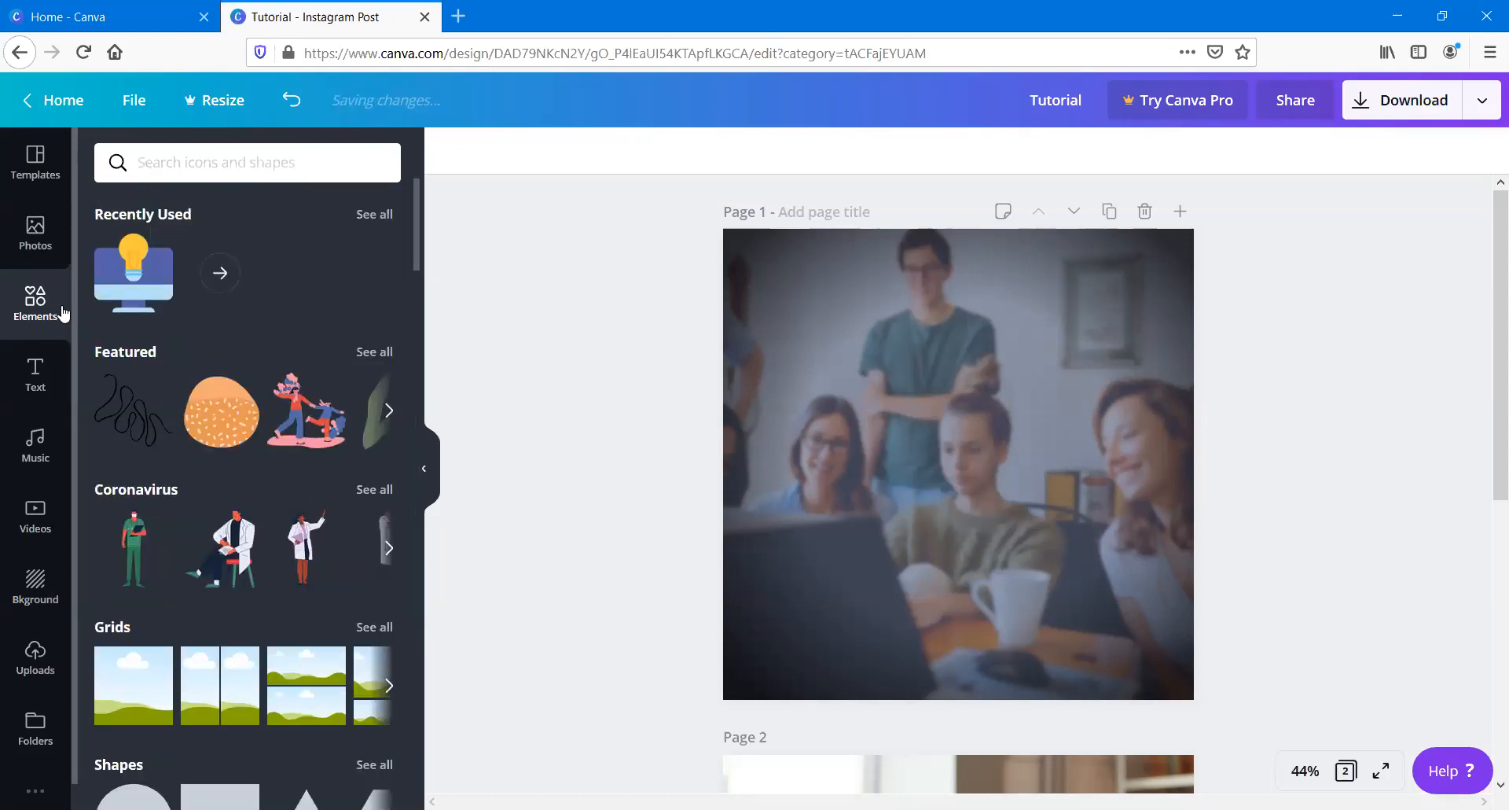
Step: Delete the group photo from page 1
scroll(185, 309, down, 4)
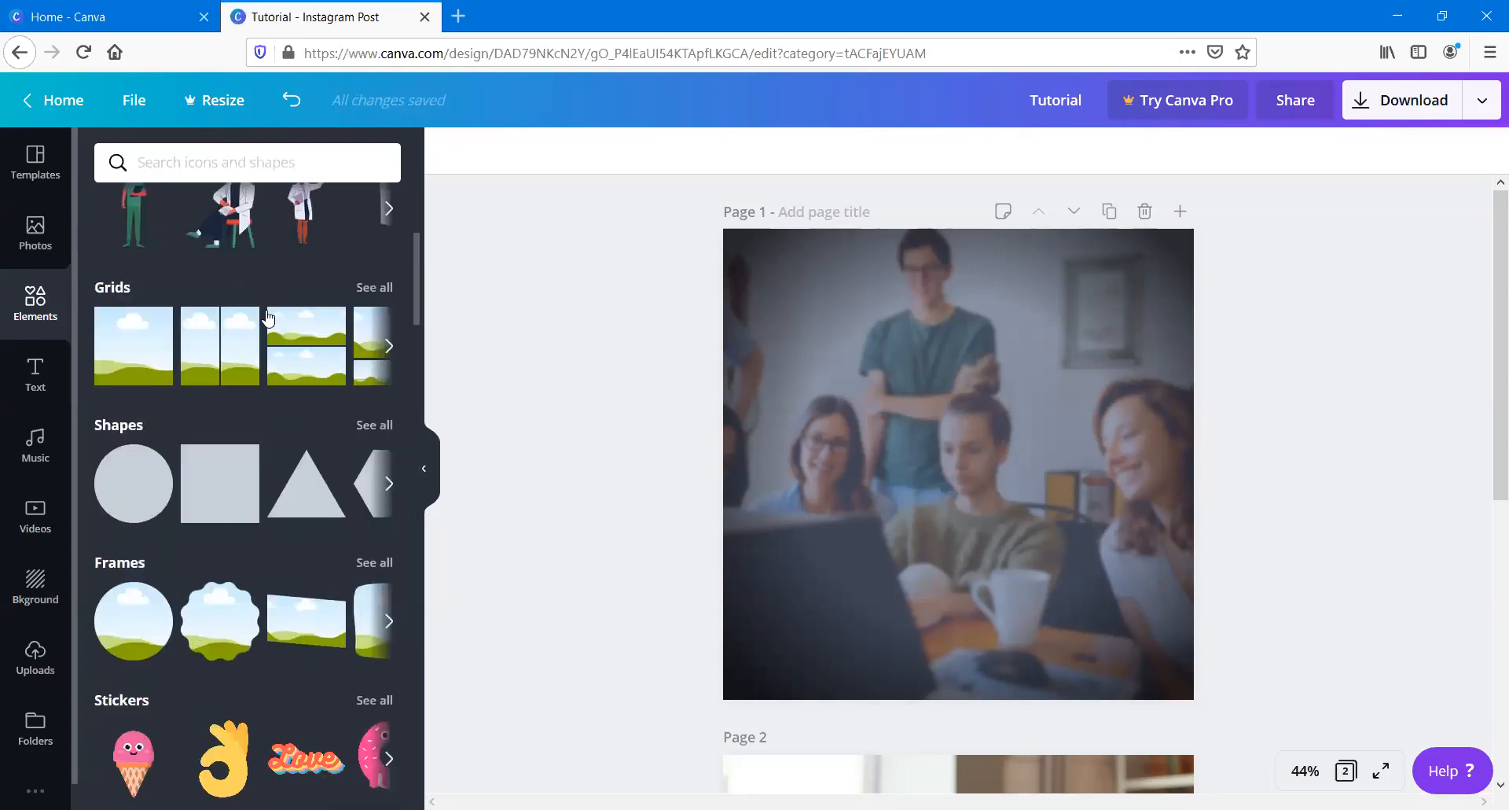
scroll(268, 317, down, 5)
scroll(318, 335, down, 3)
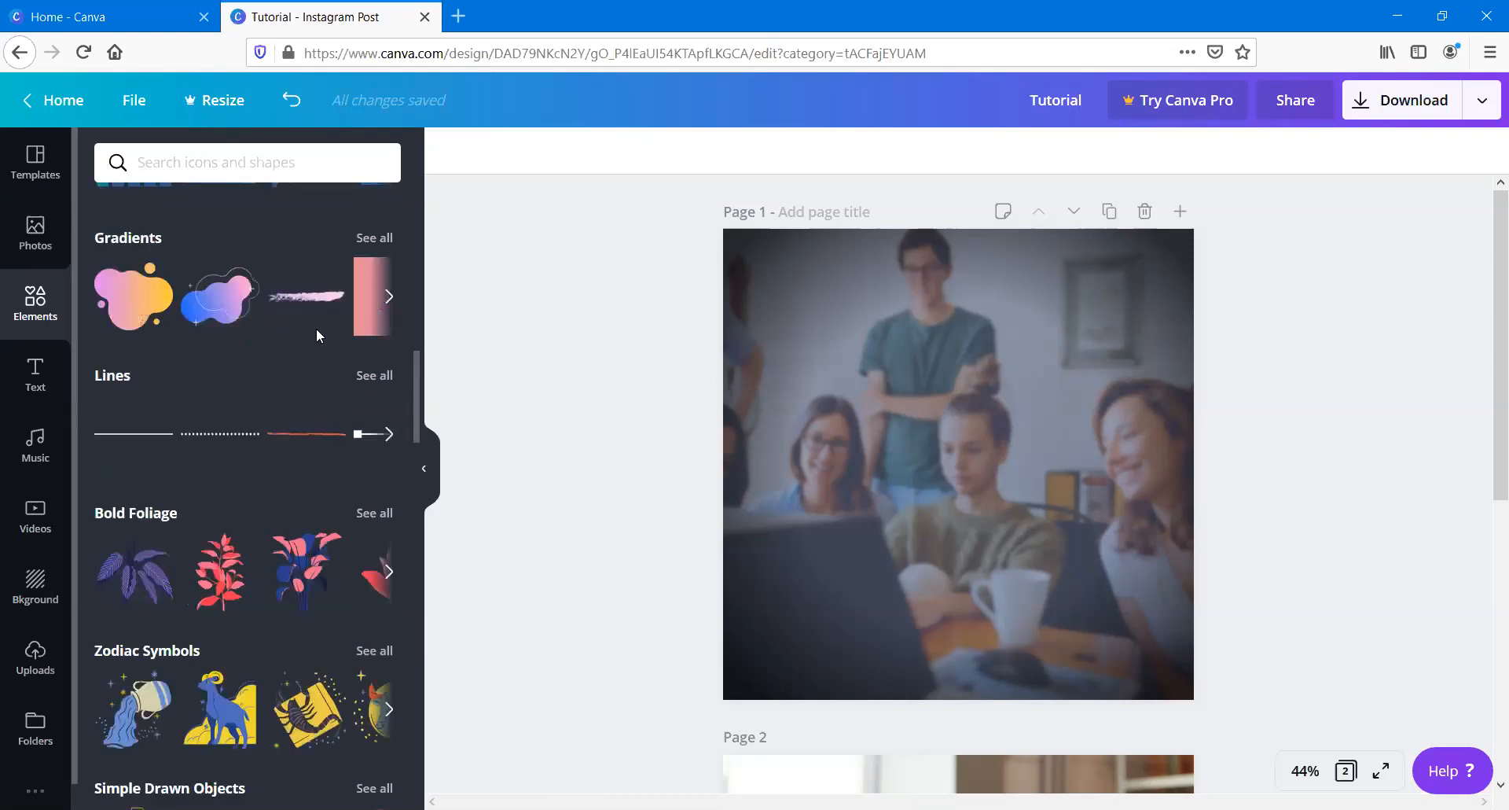
scroll(316, 327, down, 1)
scroll(310, 374, up, 3)
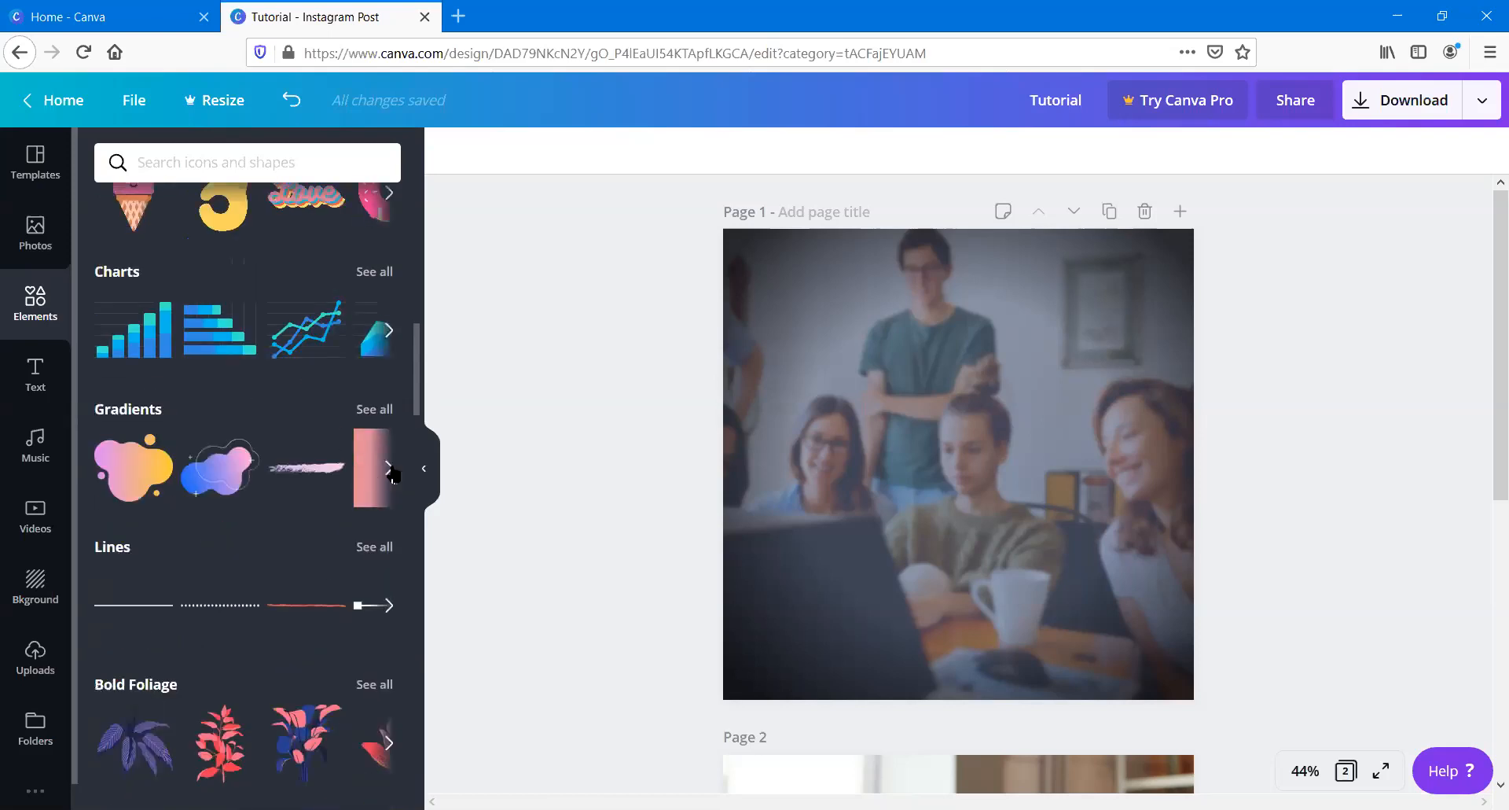
click(790, 425)
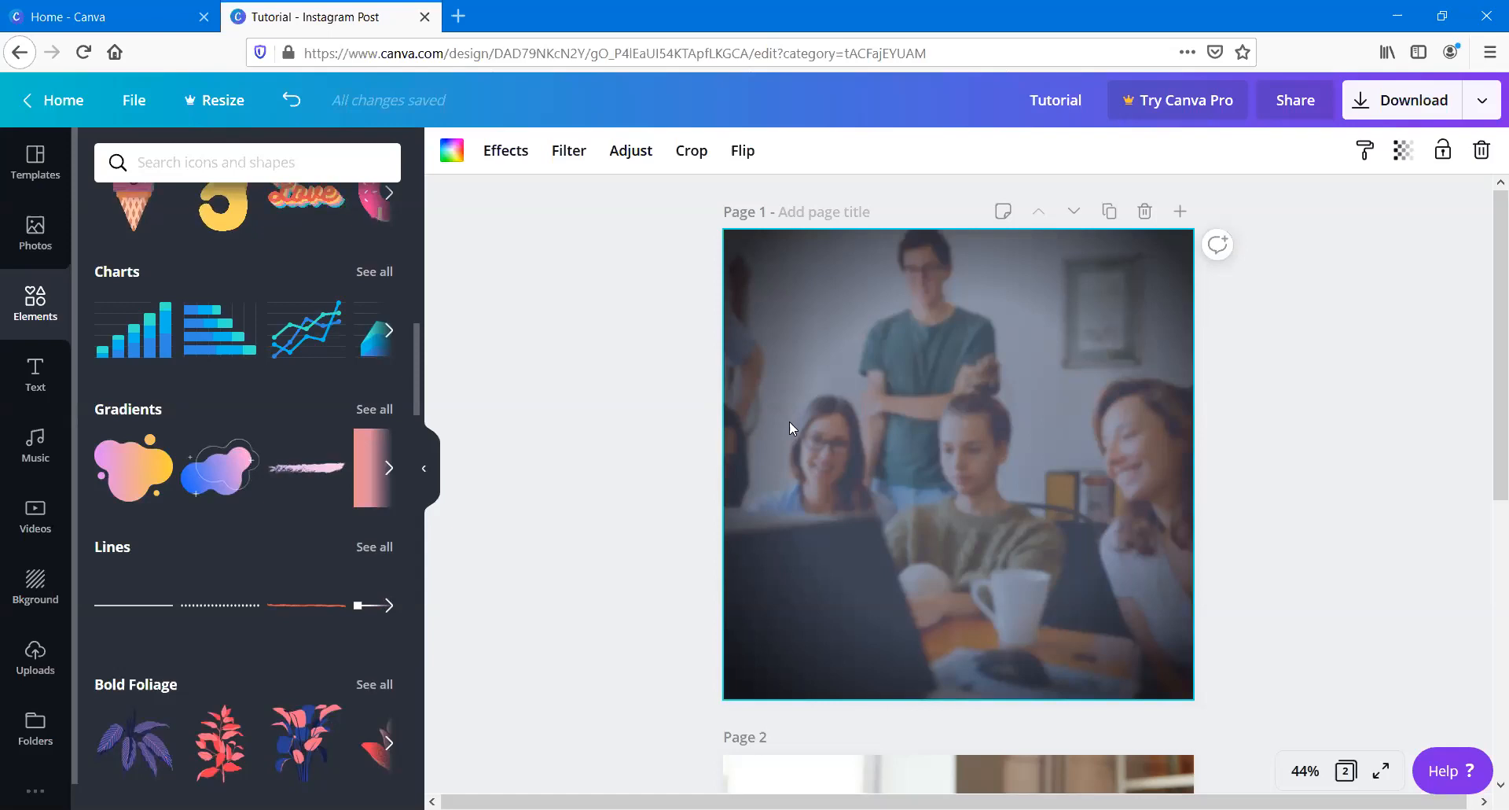
key(Delete)
Step: Try coral red and dark green as the background colour of page 1, and undo both colour changes
click(903, 370)
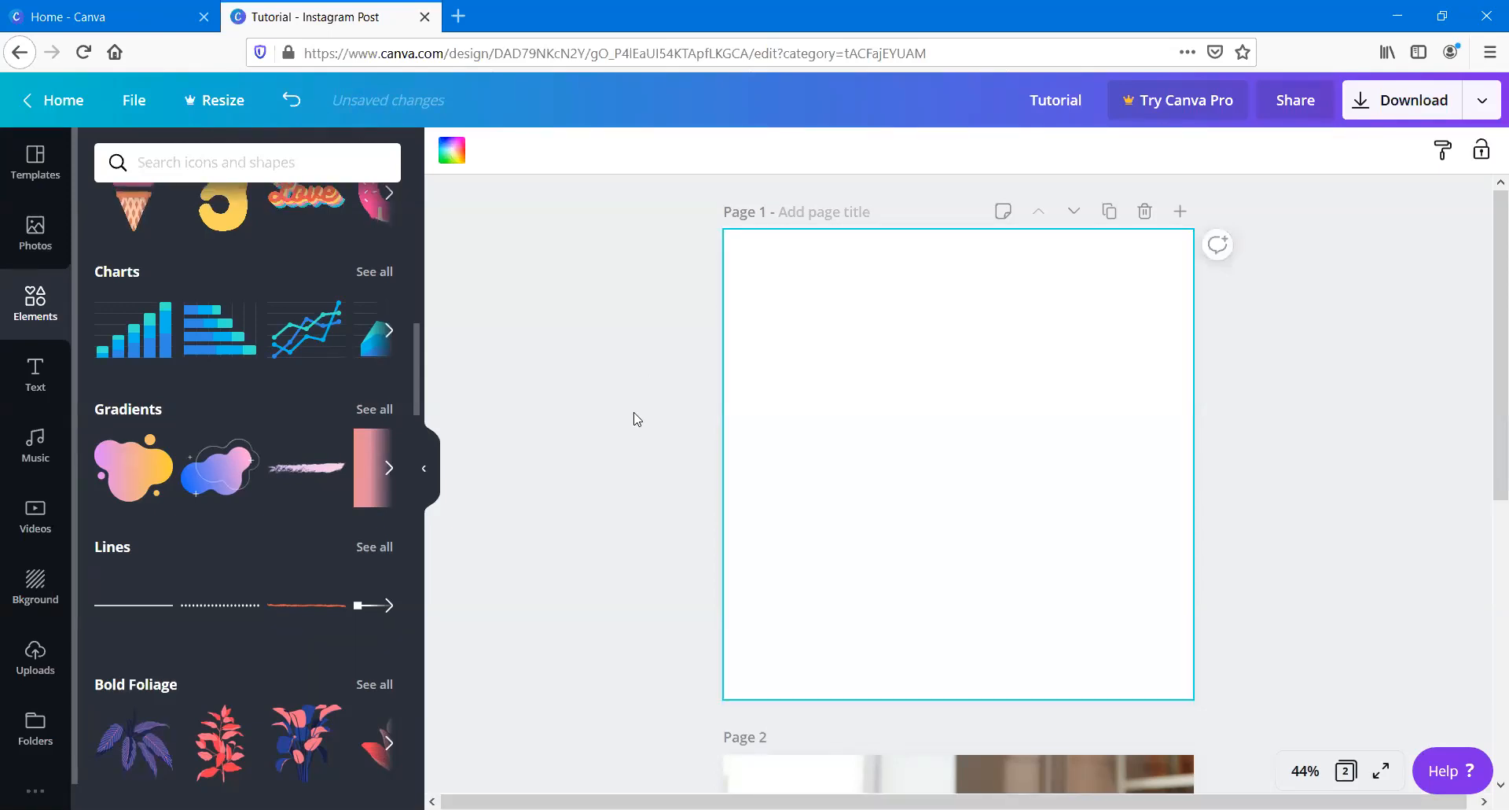
click(321, 629)
click(217, 629)
click(166, 577)
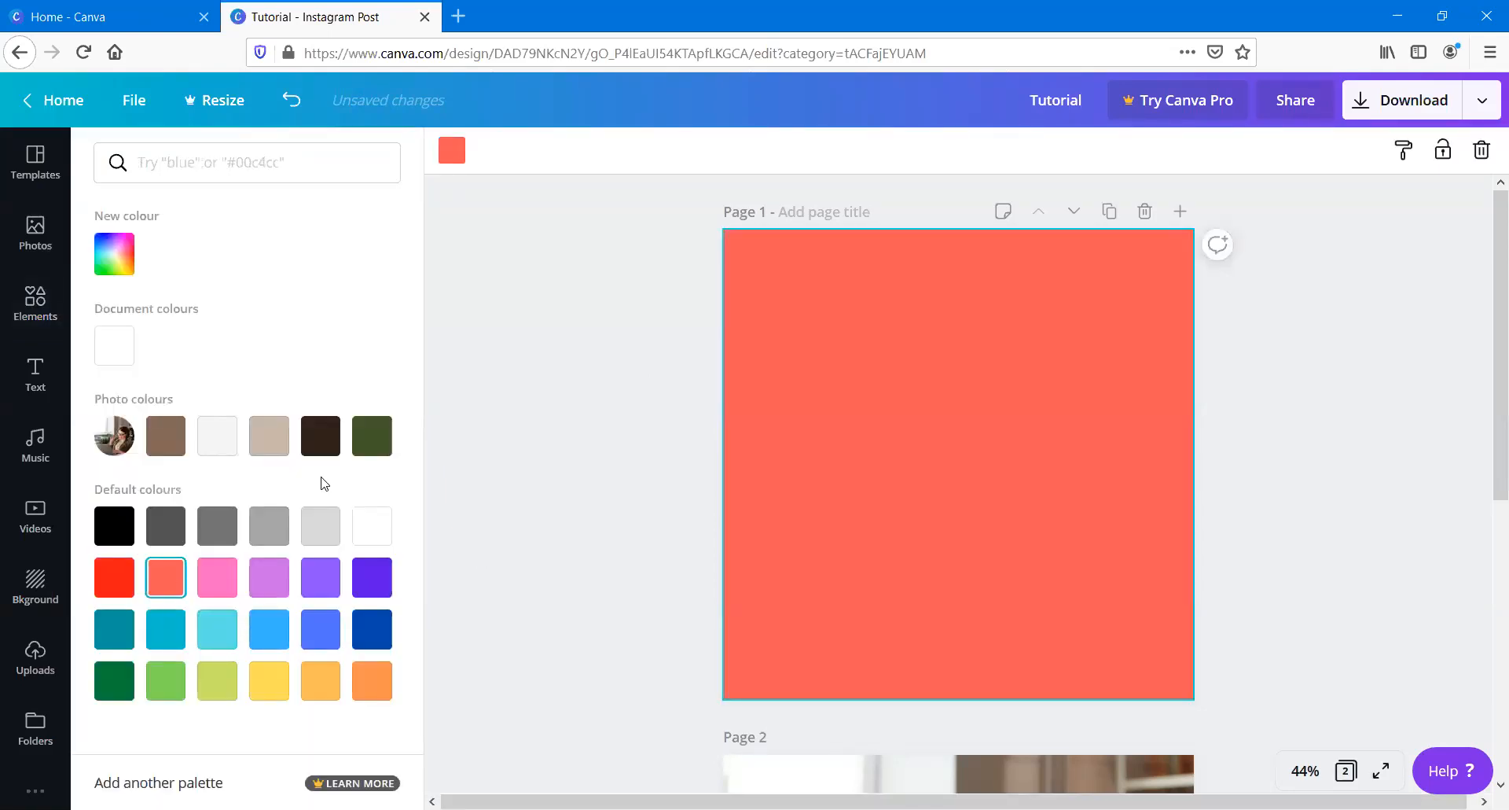
click(372, 437)
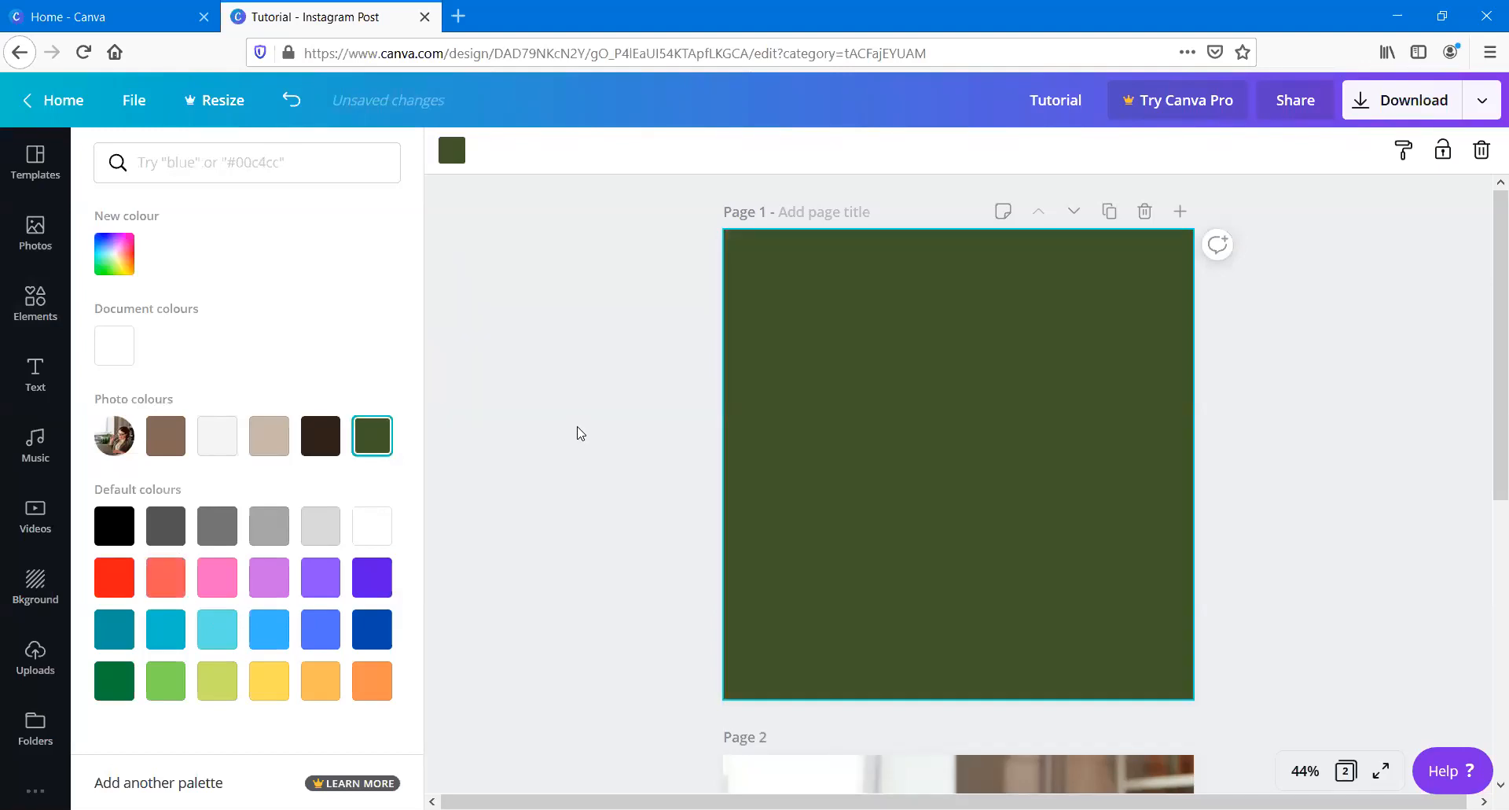
click(580, 433)
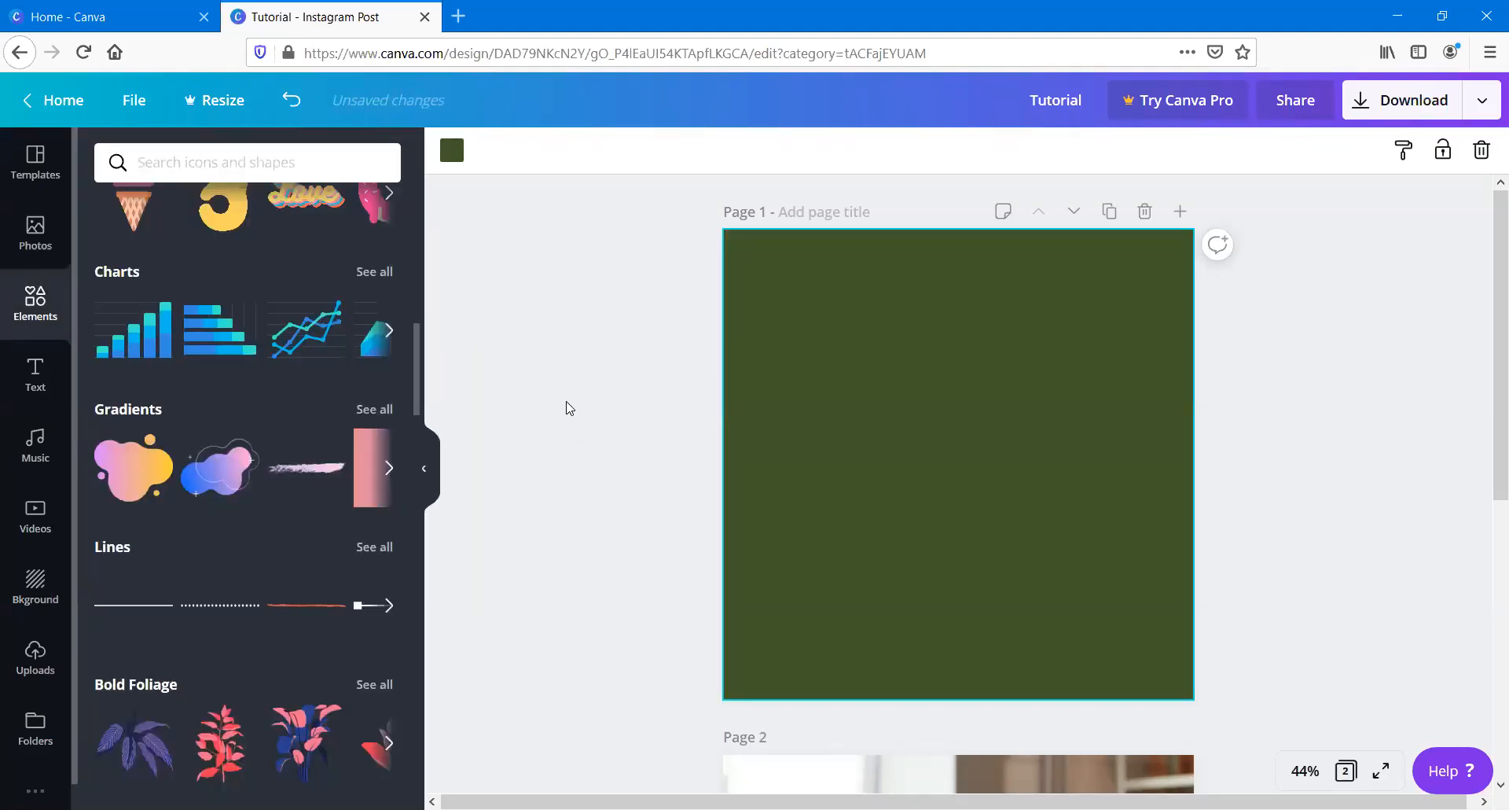
key(ctrl+z)
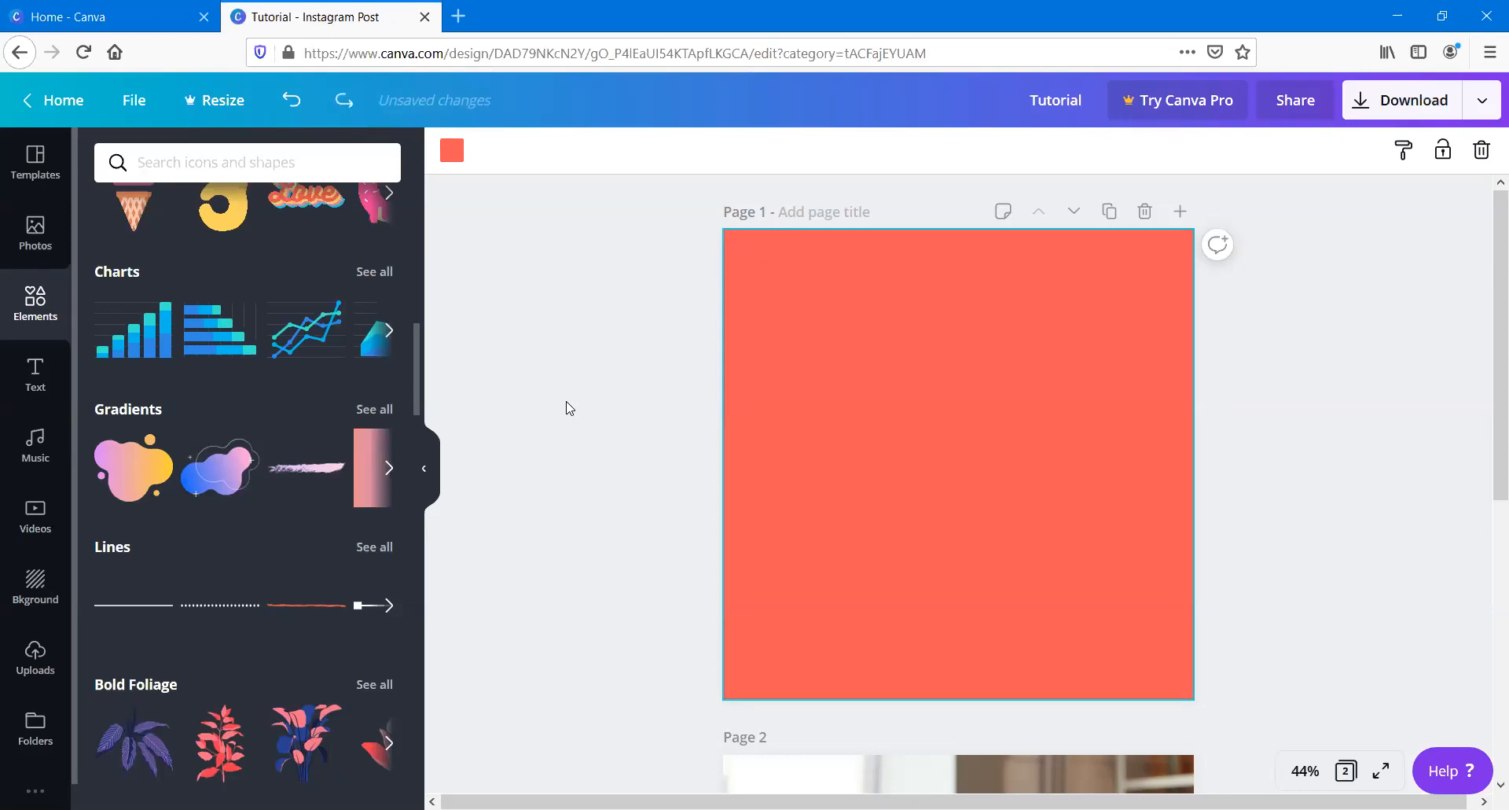
key(ctrl+z)
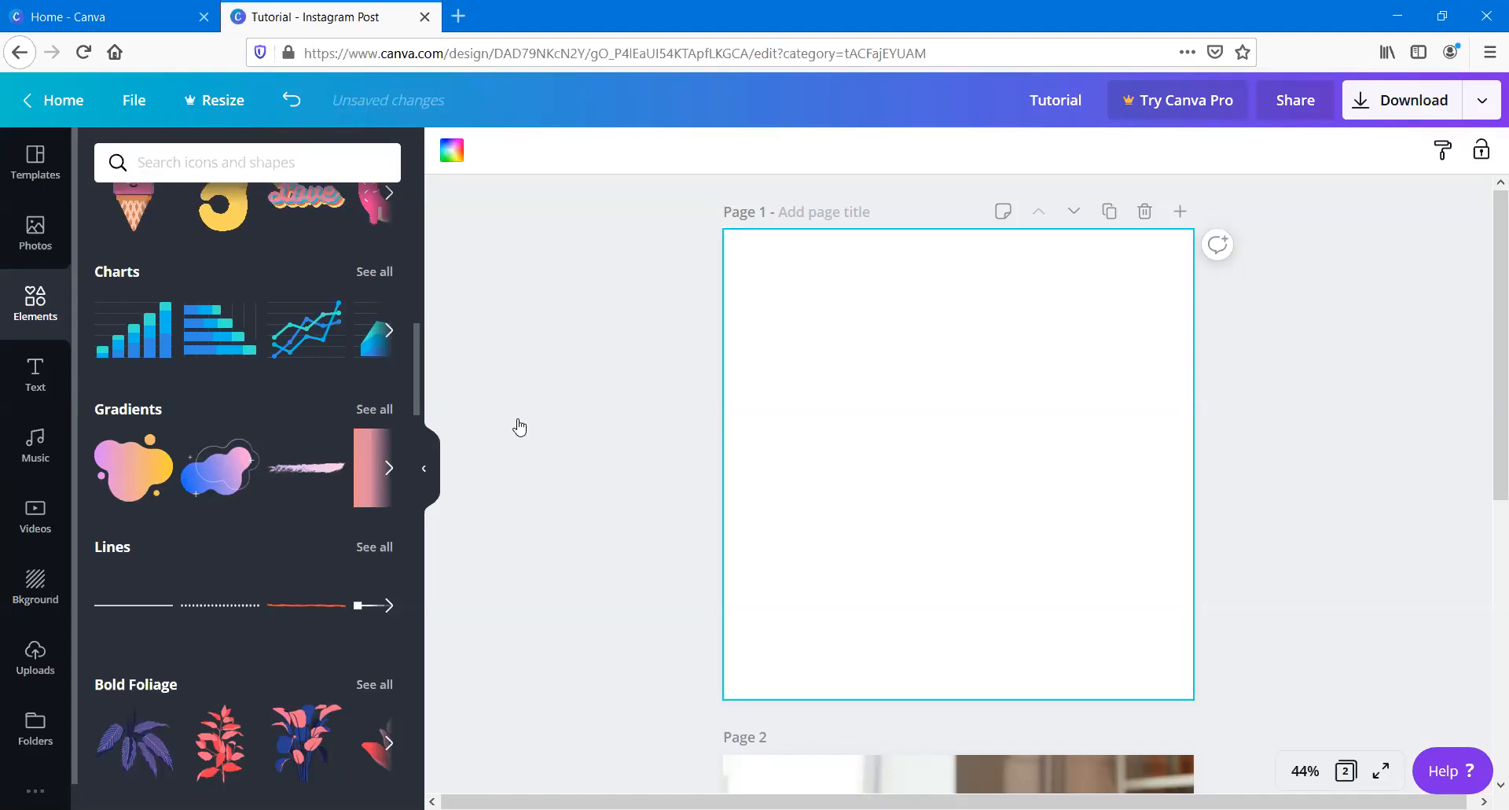
Step: Add the green-to-blue cloud-shaped gradient to page 1 and enlarge it to cover the whole page
scroll(287, 339, up, 5)
scroll(293, 327, down, 8)
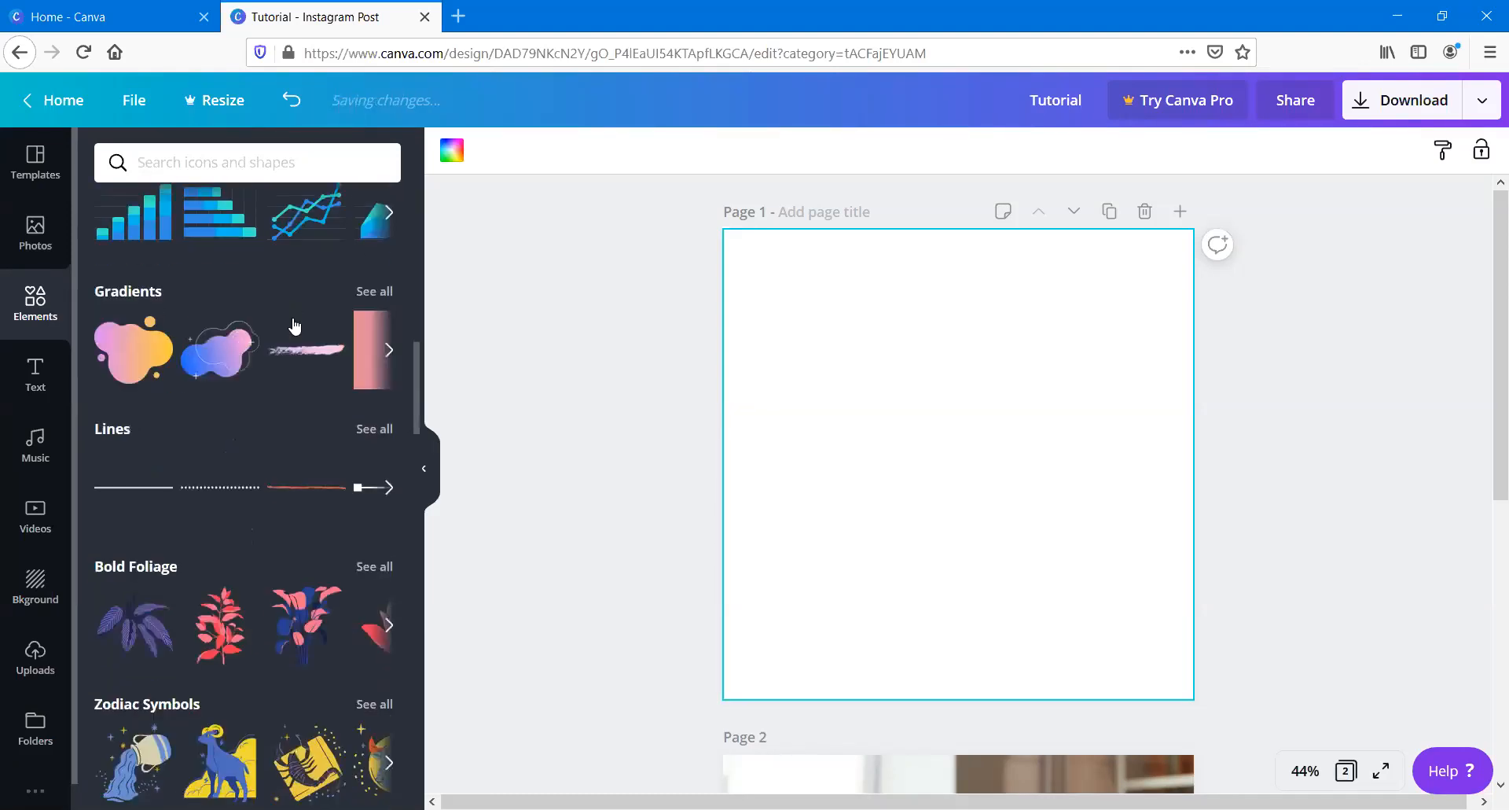
scroll(187, 287, up, 2)
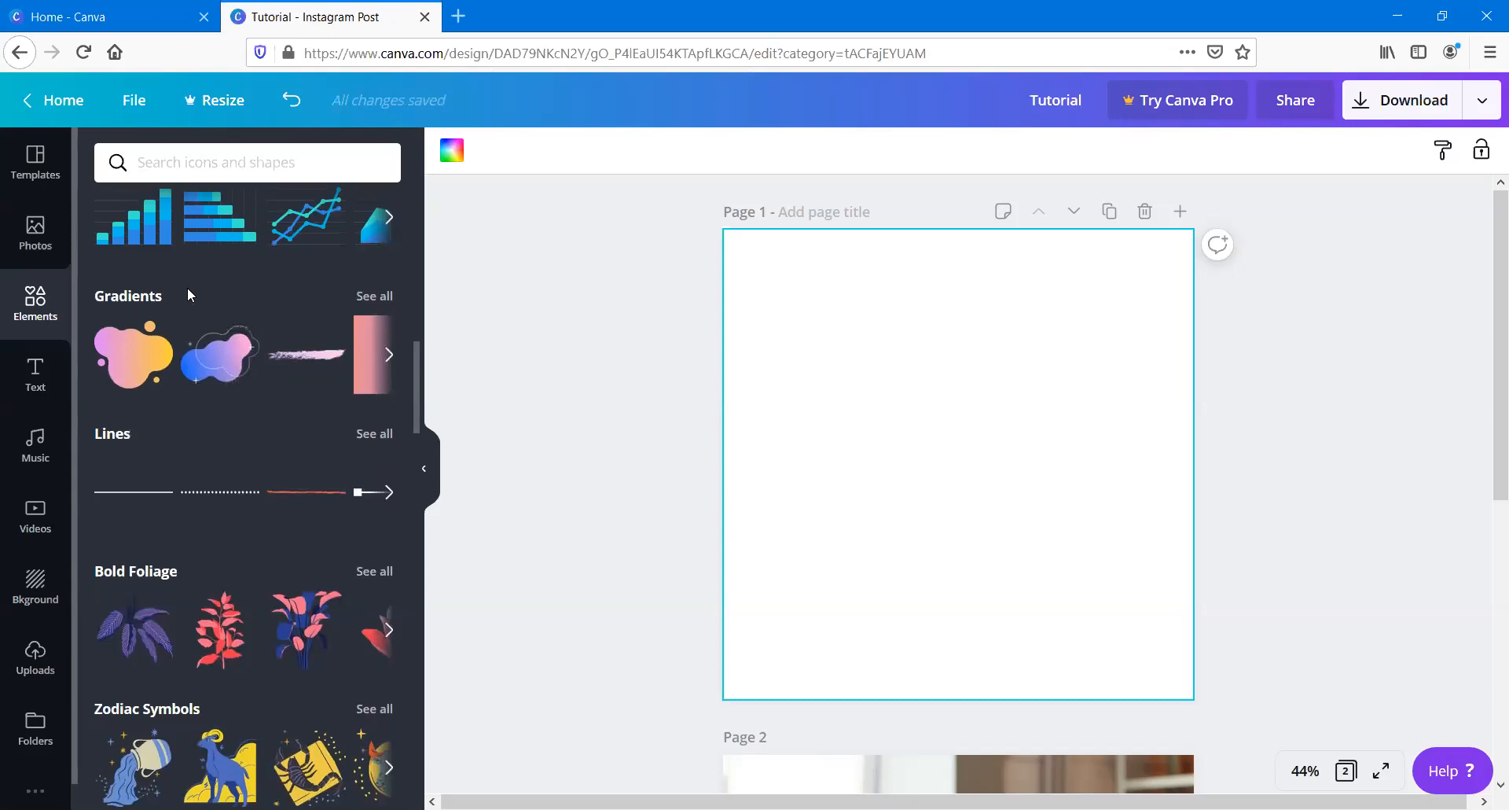
click(388, 354)
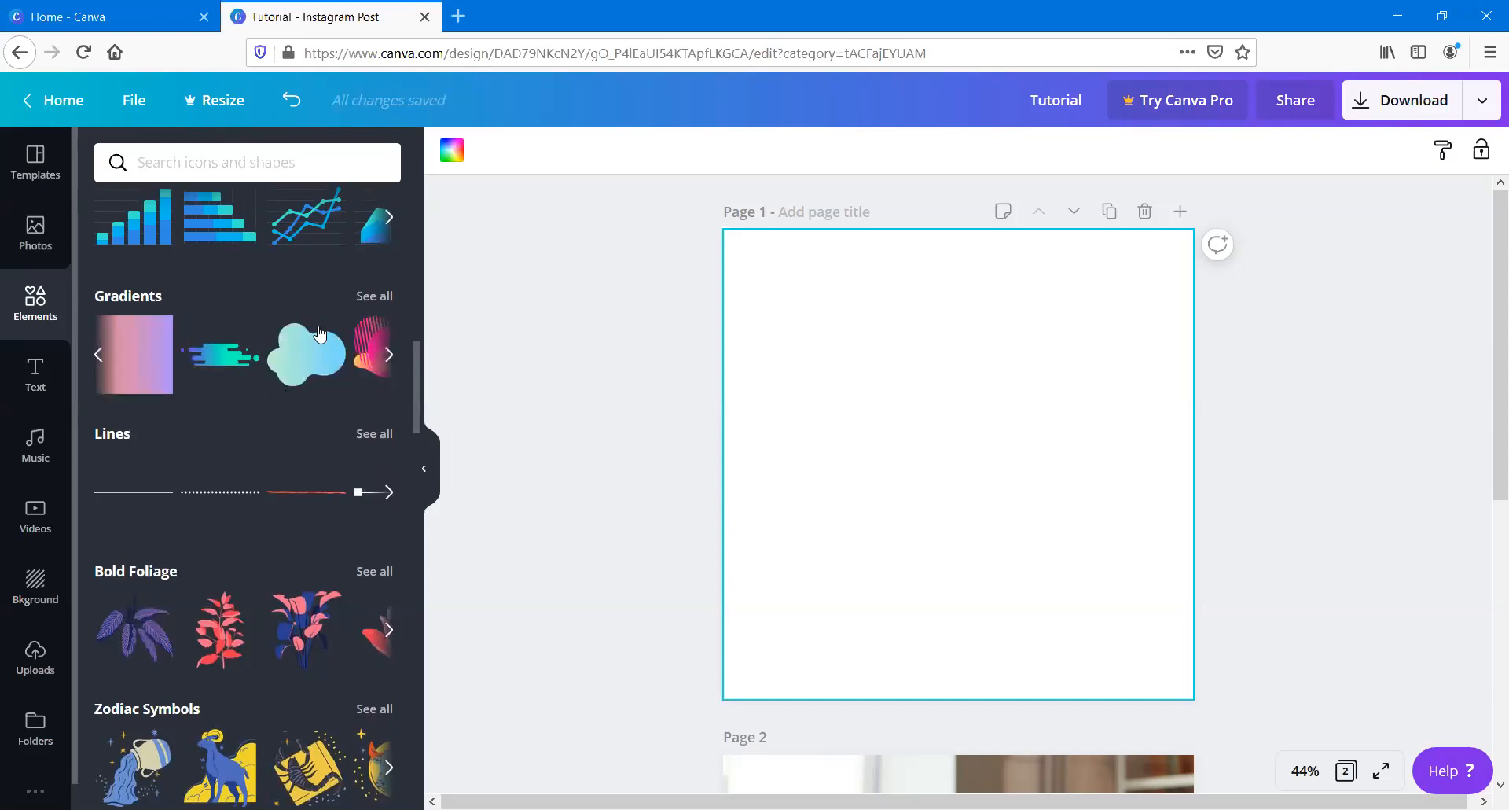
click(298, 371)
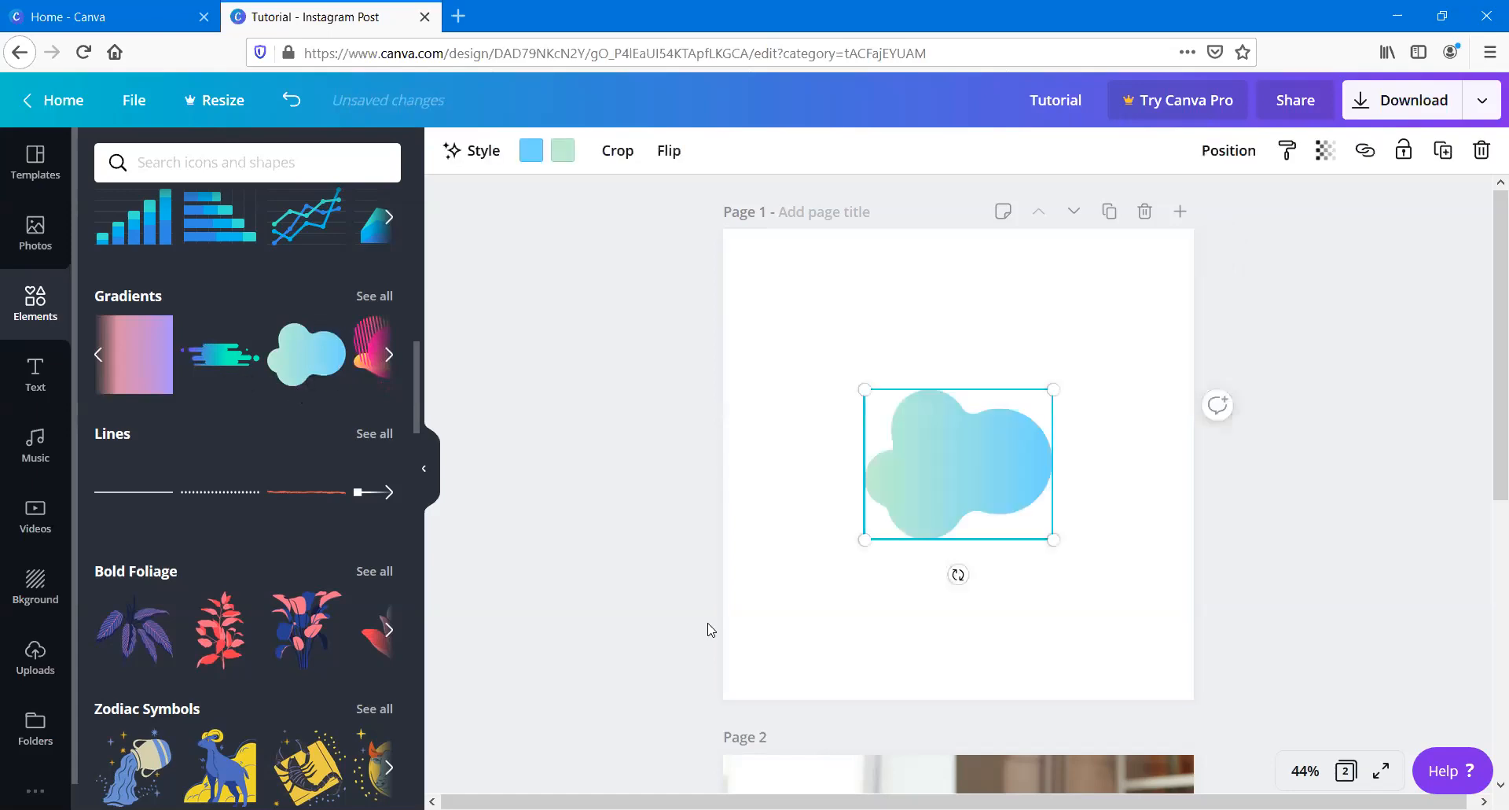
drag(864, 539, 413, 790)
drag(917, 606, 1054, 557)
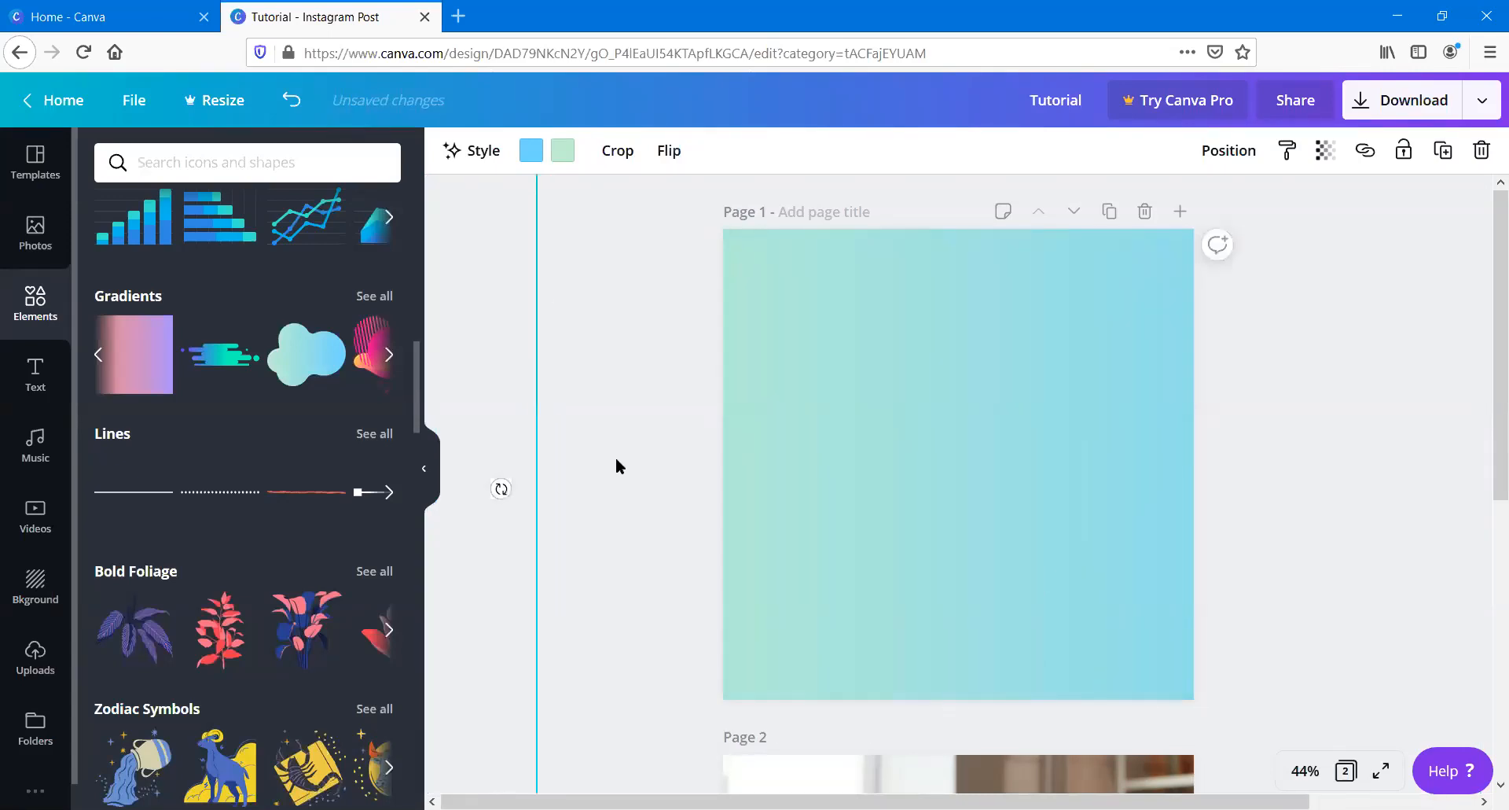
Step: Recolour the gradient on page 1 with beige in place of green and purple in place of blue
click(566, 157)
click(268, 437)
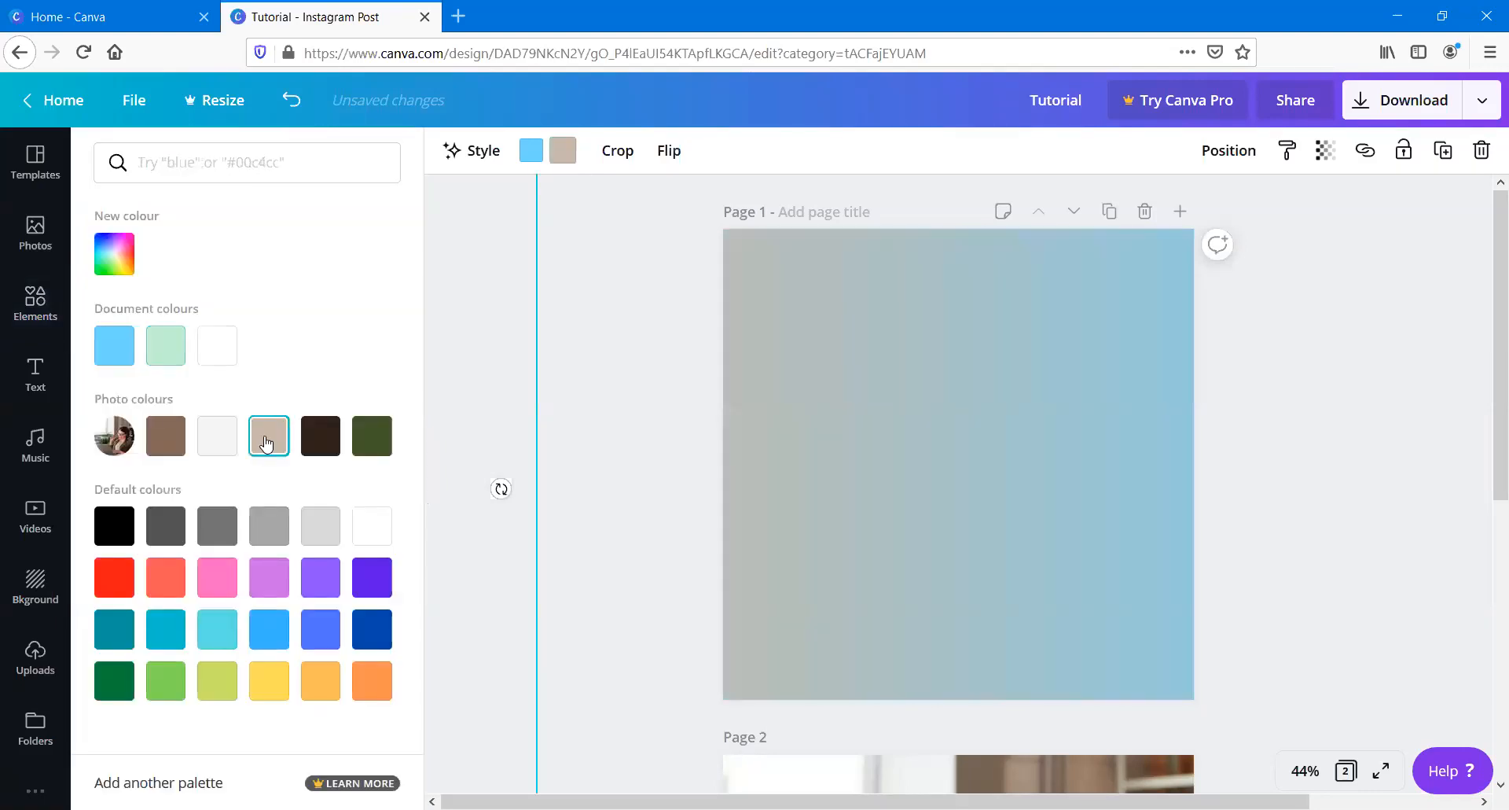
click(532, 151)
click(319, 576)
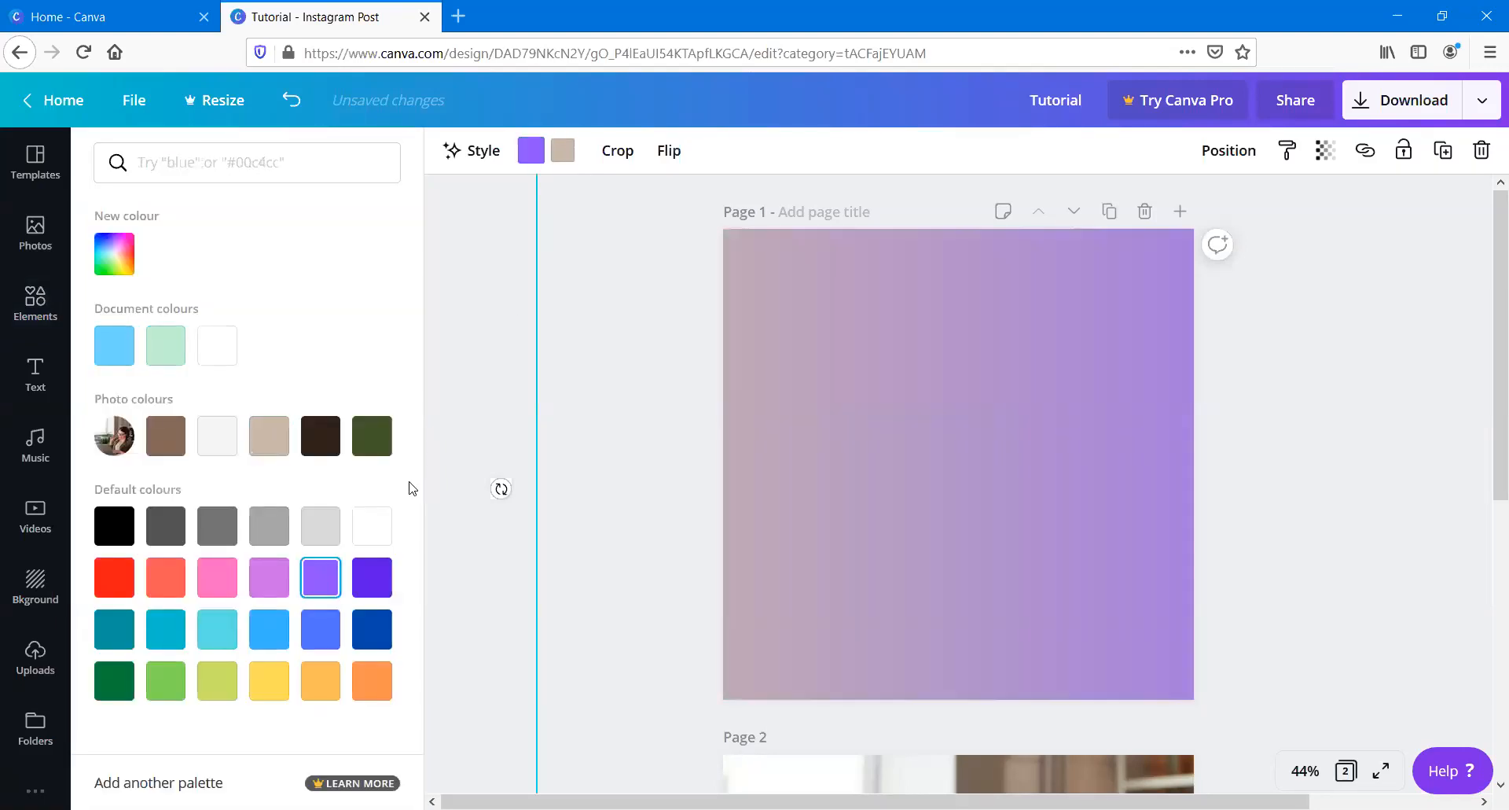
click(469, 391)
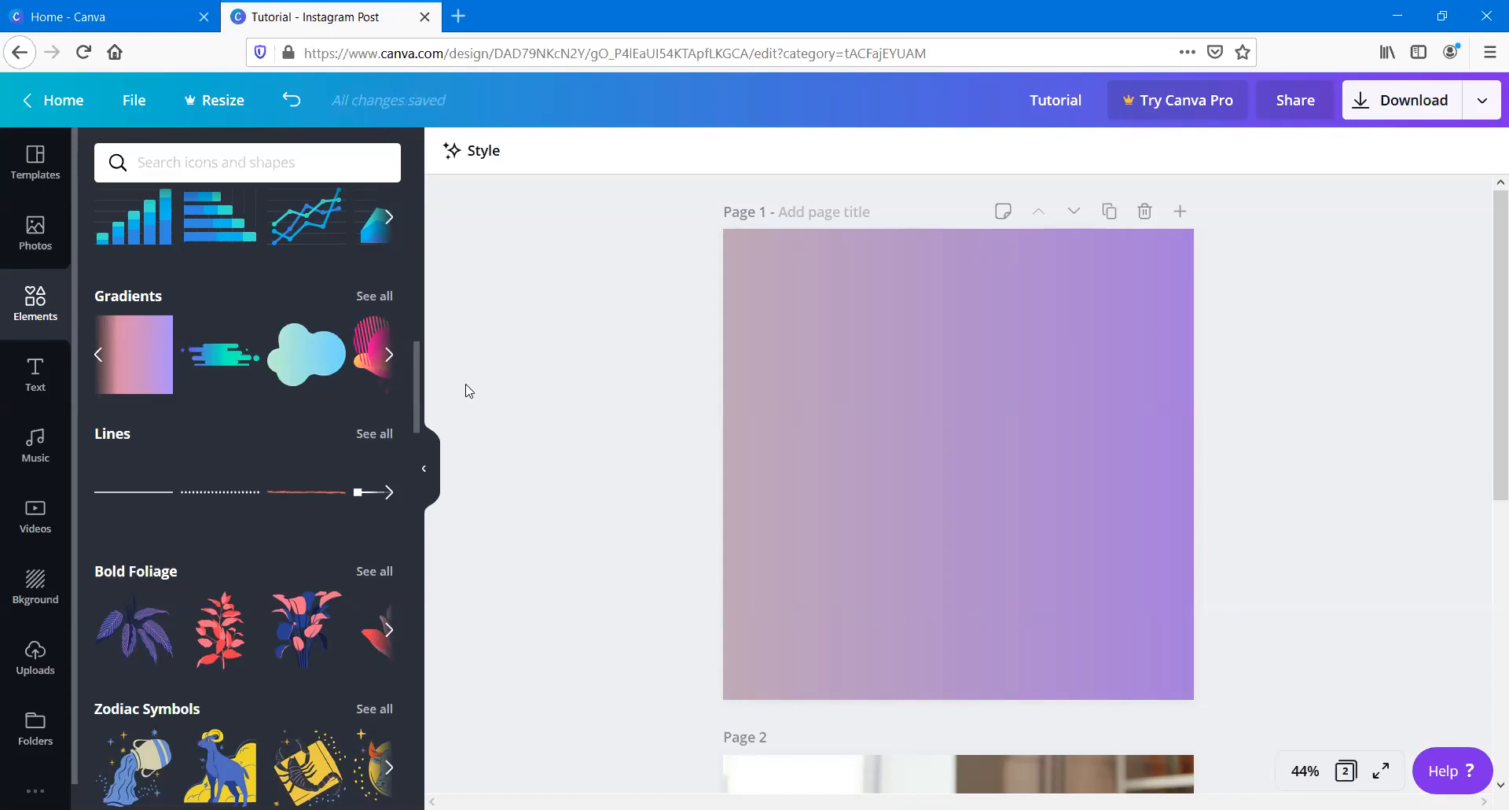
Step: Delete the gradient from page 1 and undo the deletion
click(889, 343)
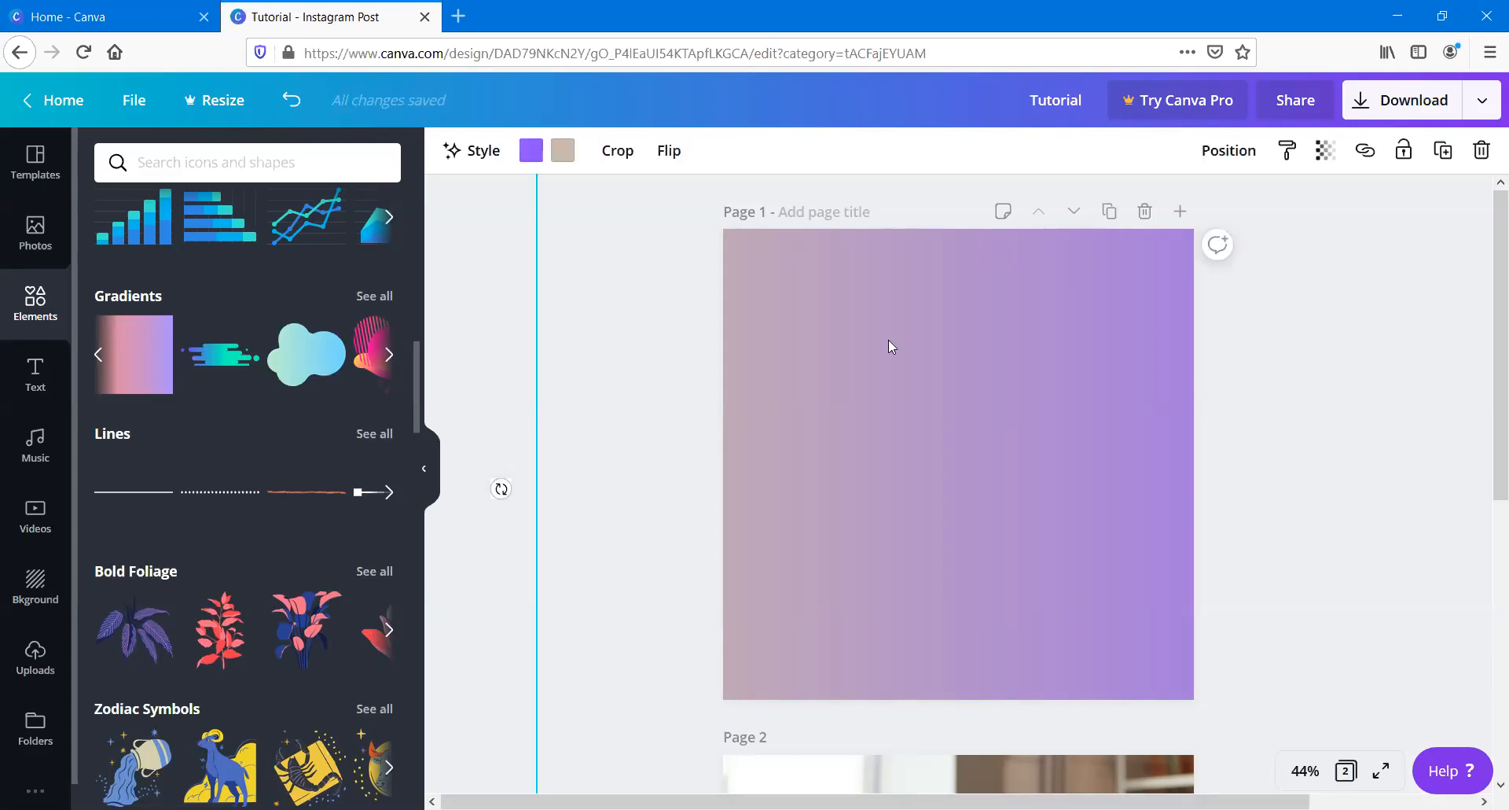
key(Delete)
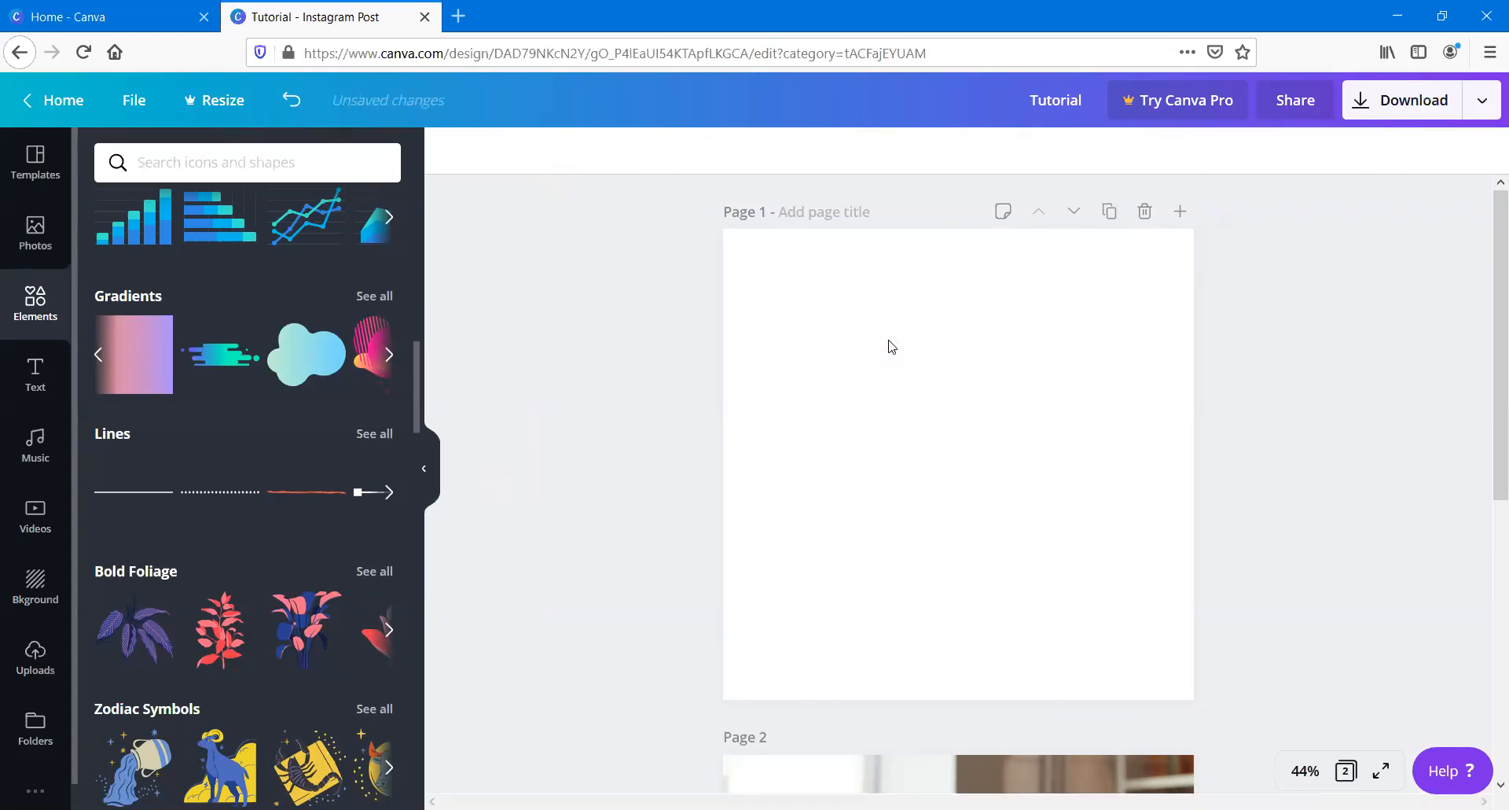
key(ctrl+z)
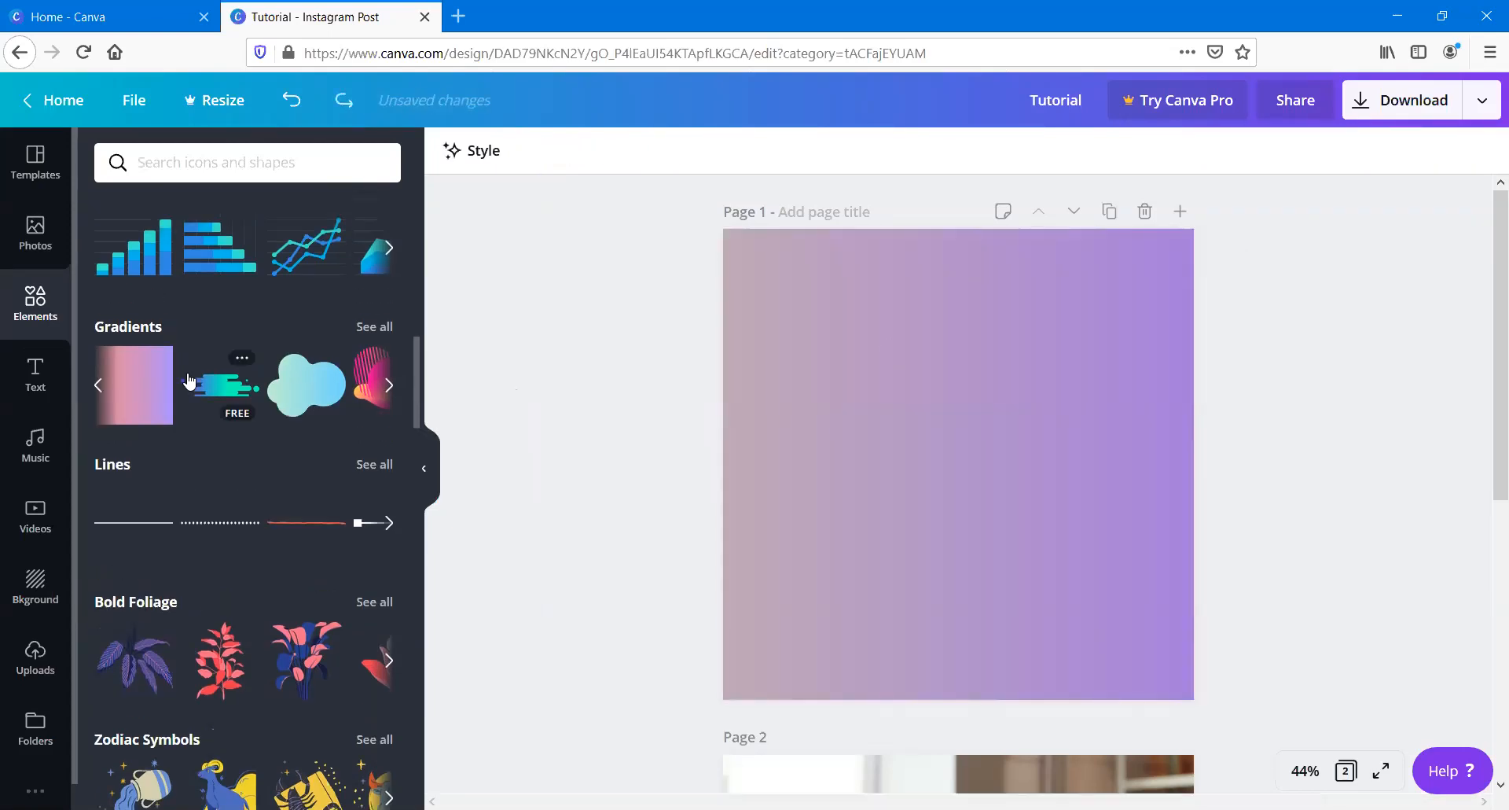
Step: Browse the elements categories and look through the full Shapes collection
scroll(188, 381, down, 5)
scroll(188, 380, up, 4)
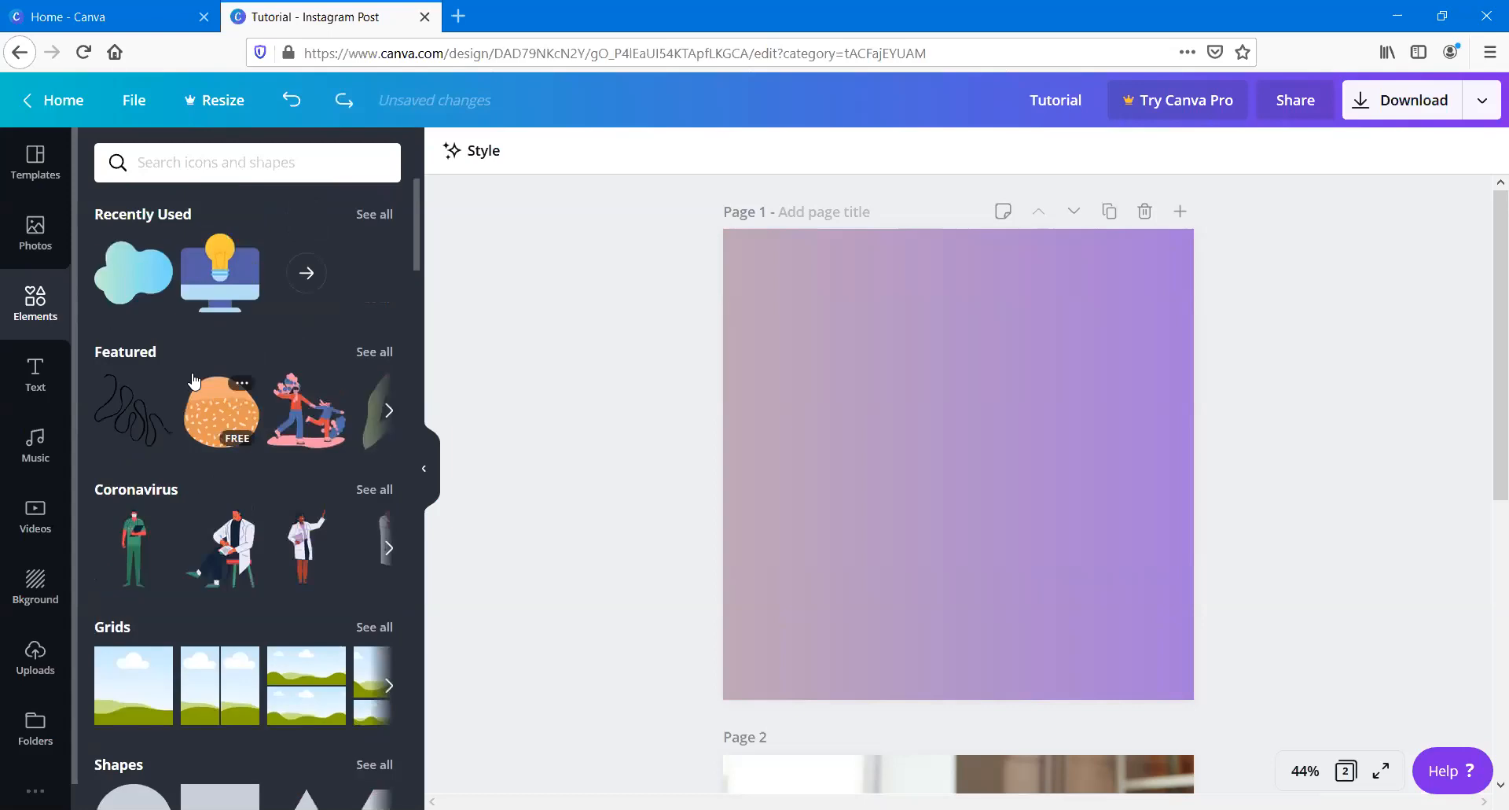
scroll(202, 391, down, 7)
scroll(220, 417, up, 7)
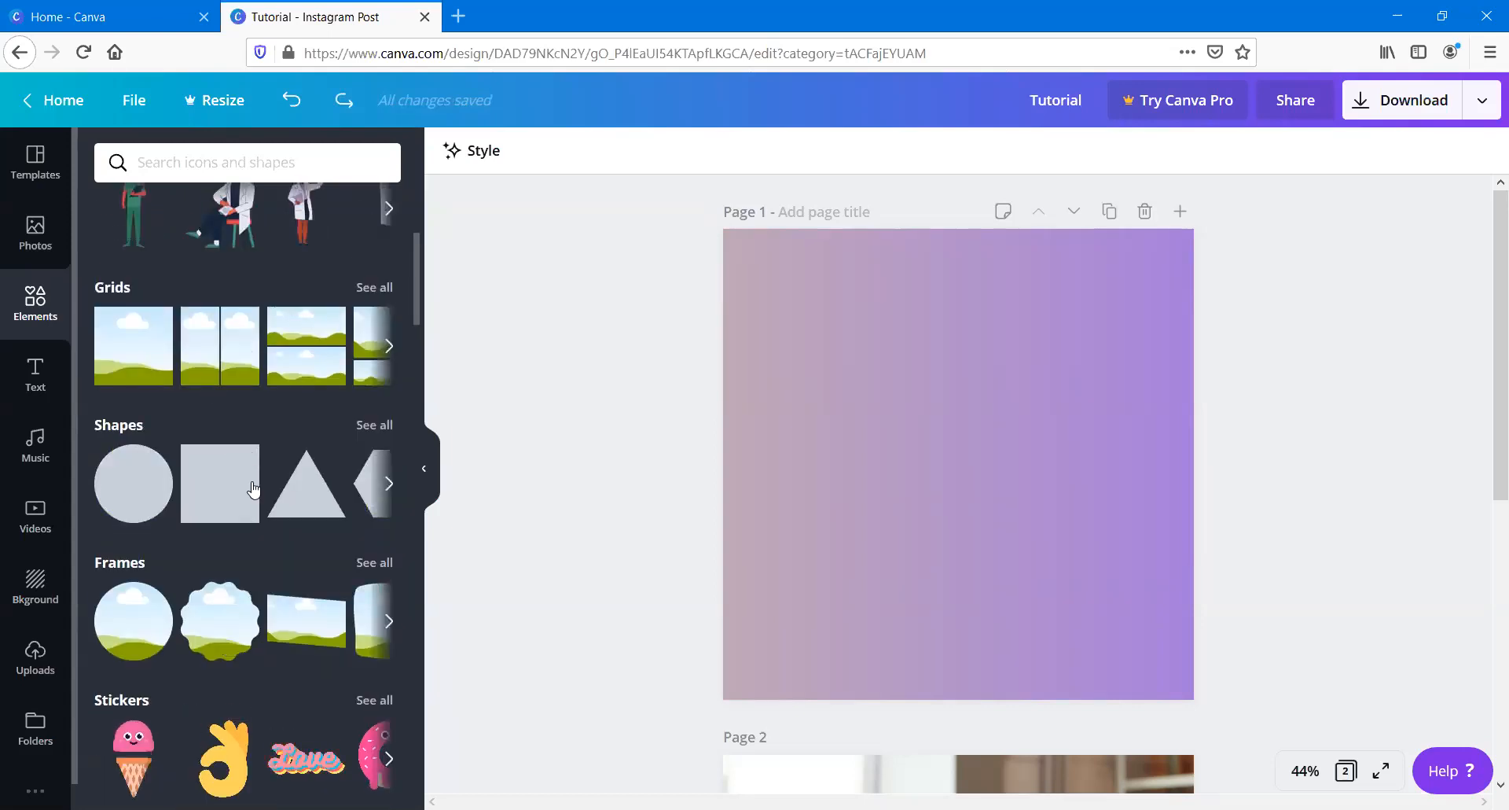
scroll(353, 510, down, 3)
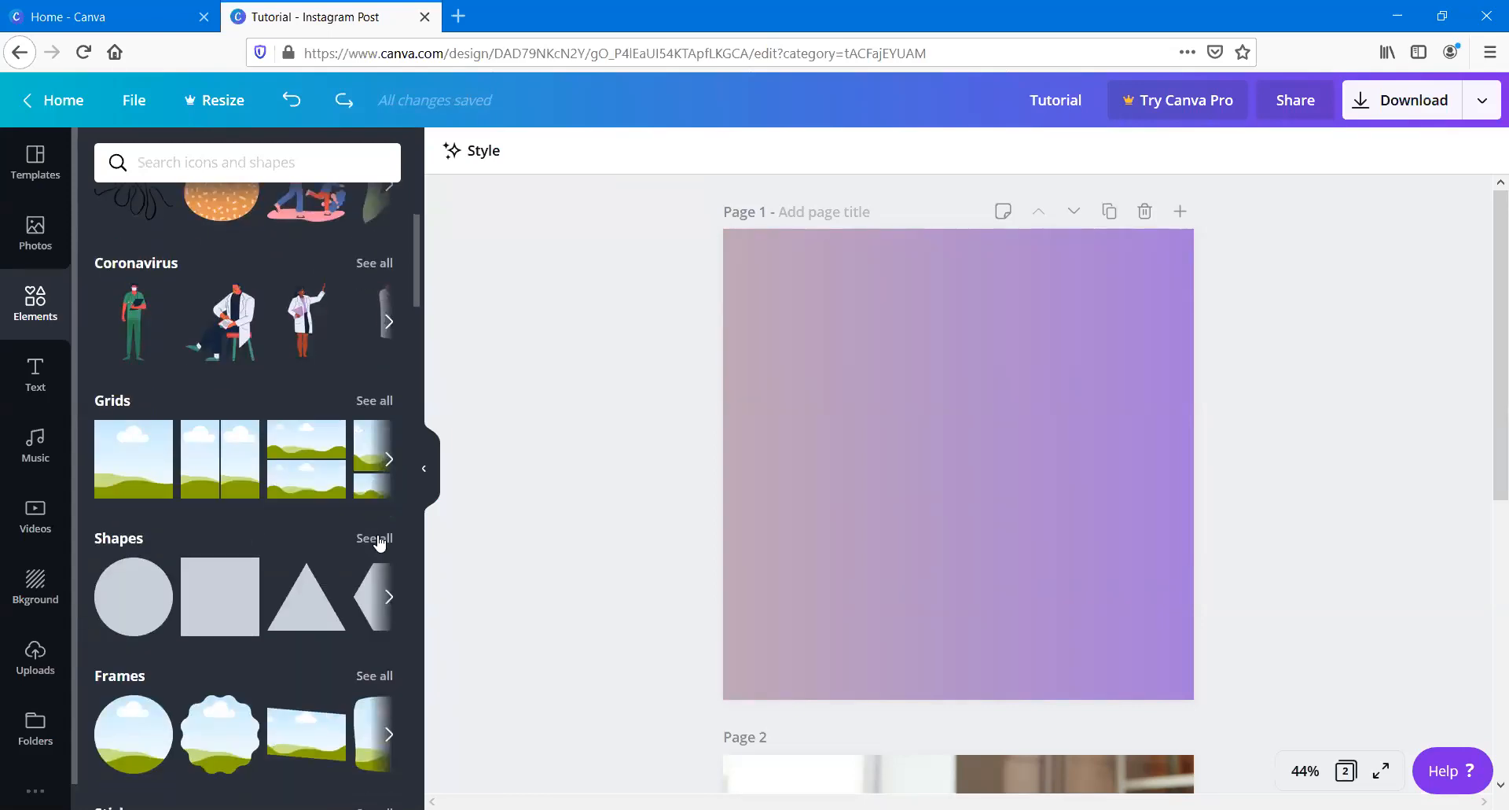
click(379, 543)
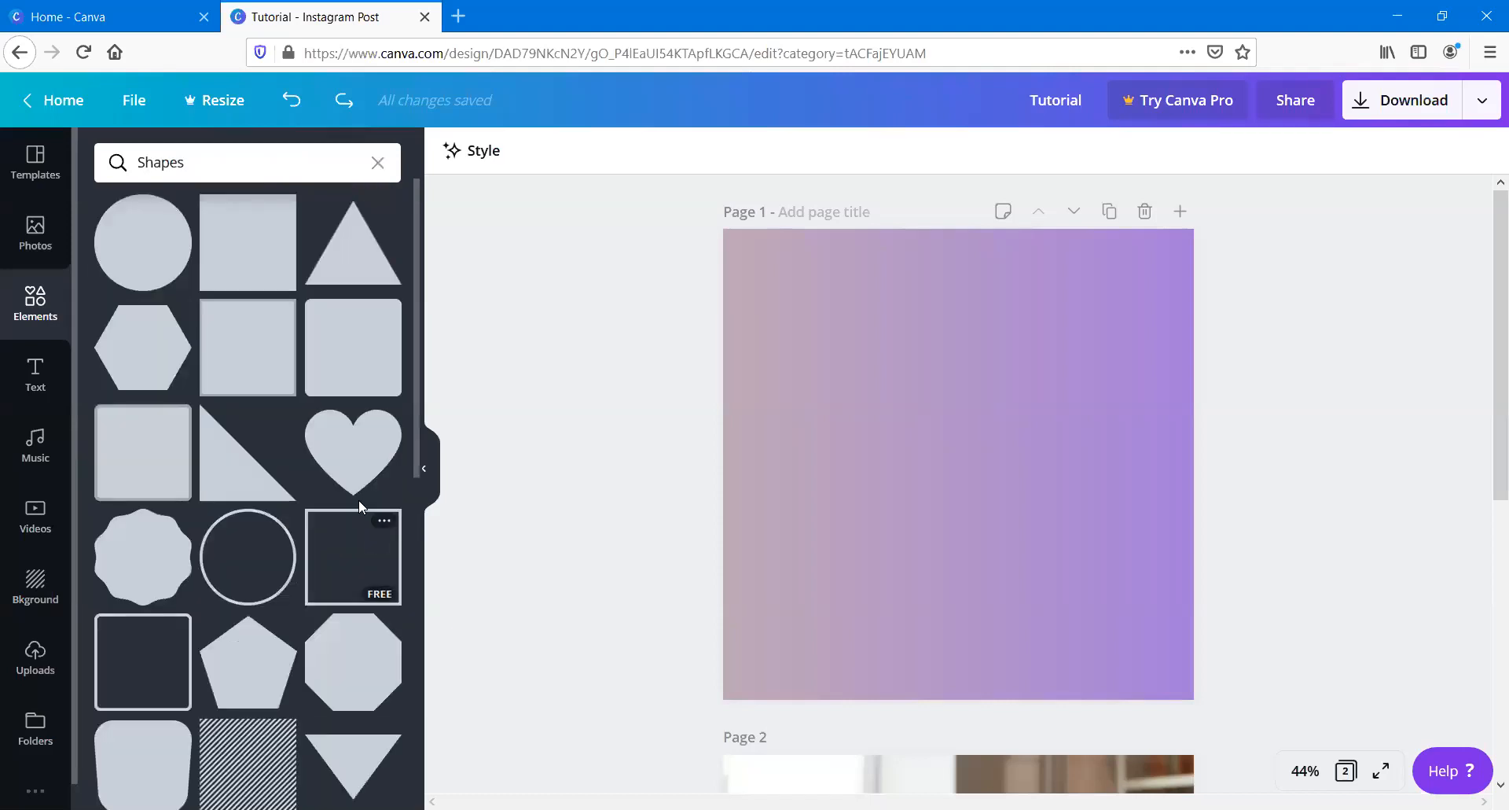
scroll(359, 503, down, 2)
scroll(358, 505, down, 15)
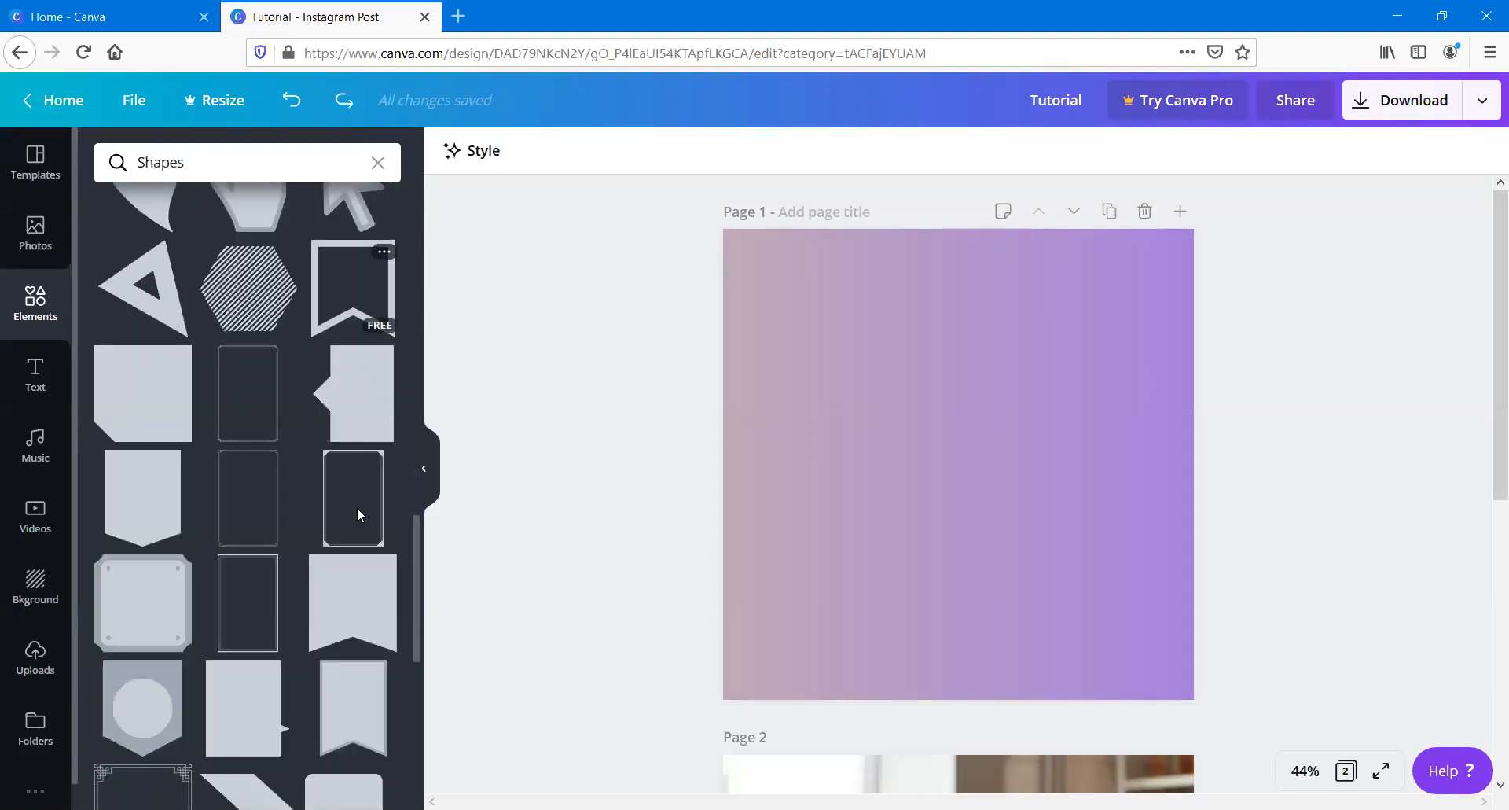
scroll(357, 507, up, 11)
Step: Add the diagonally striped square to page 1, enlarge it to fill the page, and colour it dark blue
click(217, 349)
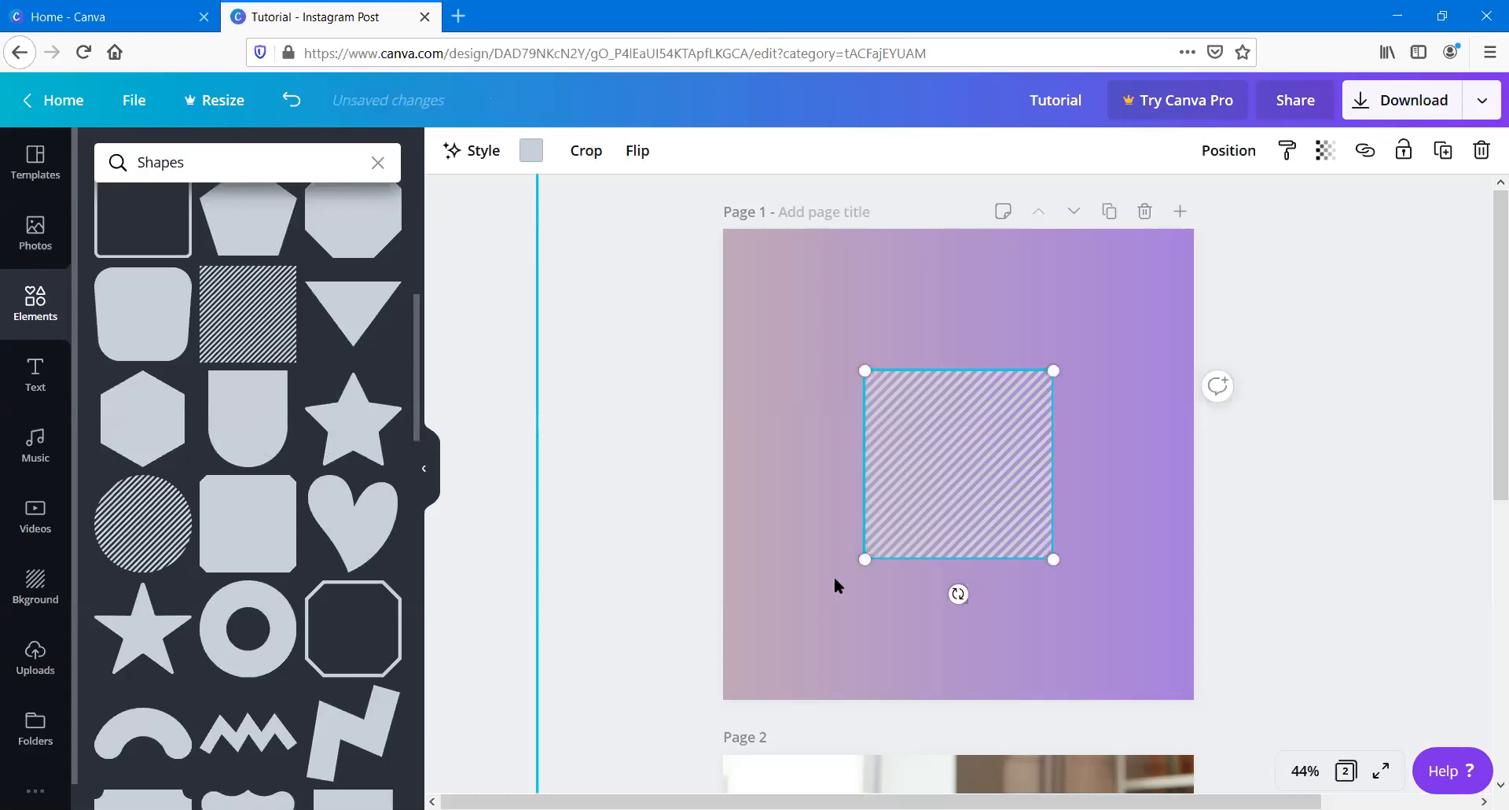
drag(865, 558, 711, 677)
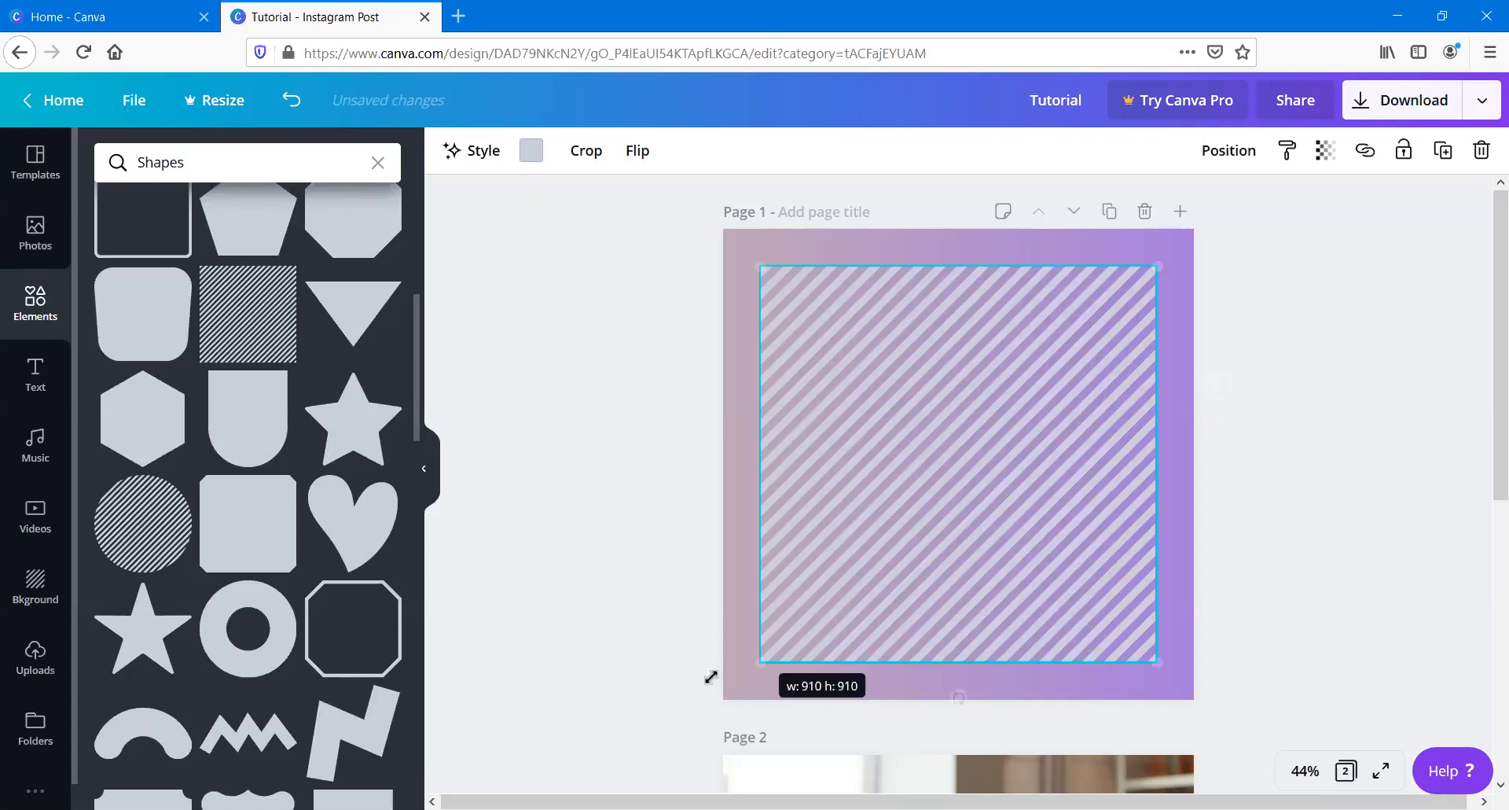
click(532, 151)
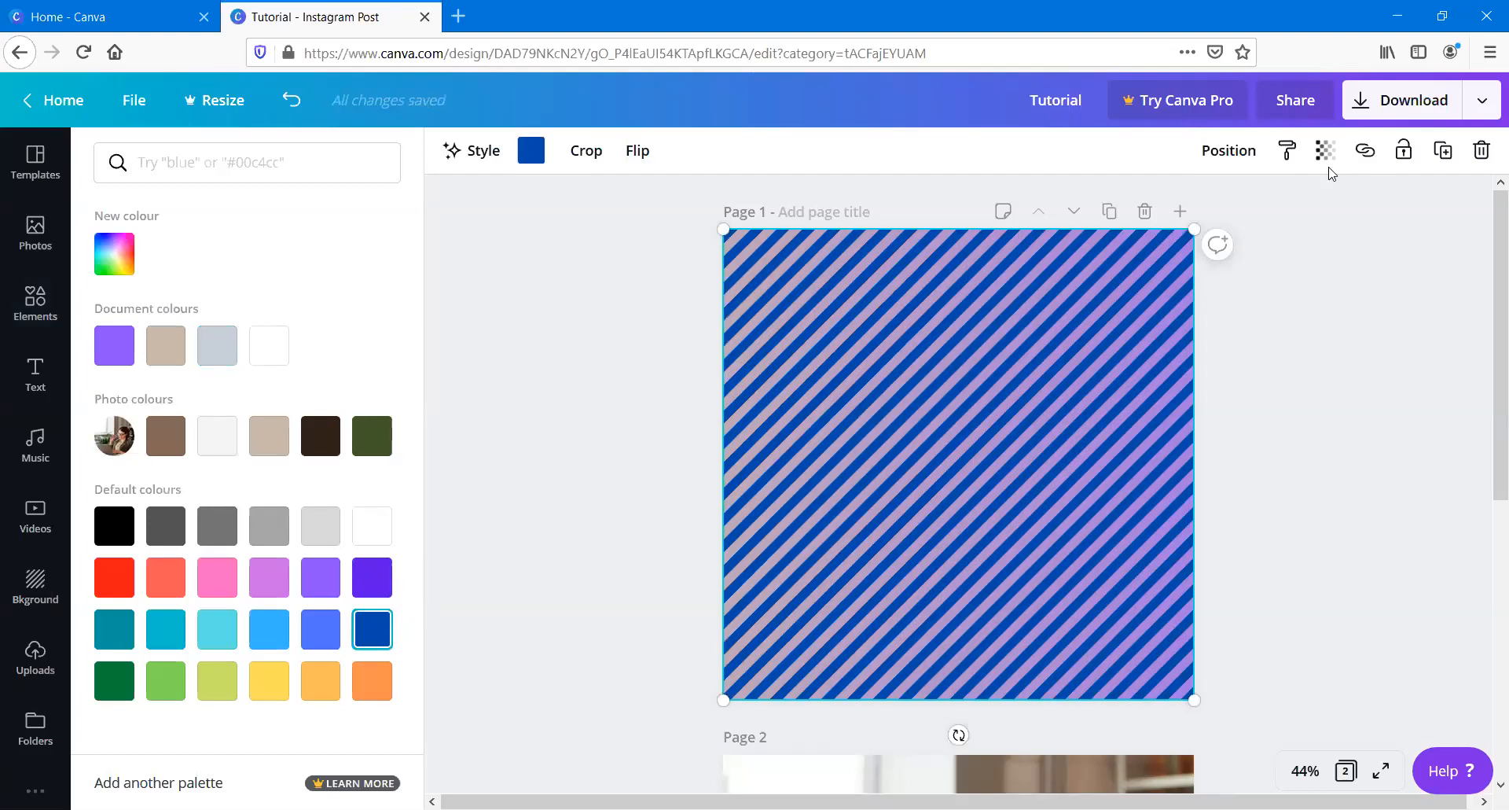
Step: Set the transparency of the striped square on page 1 to about 9 and deselect it
click(1327, 157)
click(1325, 158)
click(1325, 151)
drag(1263, 202, 1153, 220)
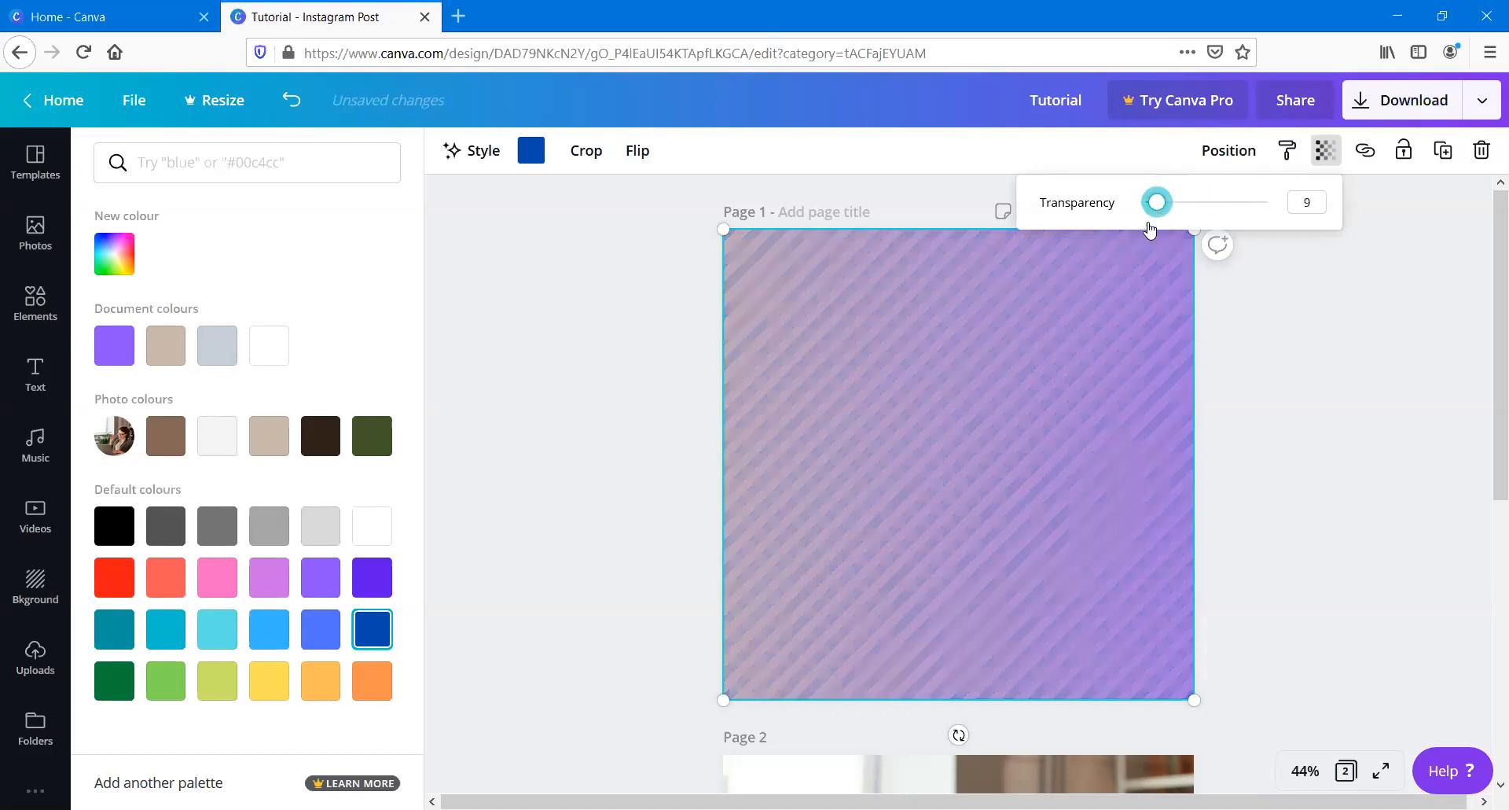
click(606, 393)
Step: Try cropping the striped square on page 1 from its upper corner, and flip it vertically
click(824, 395)
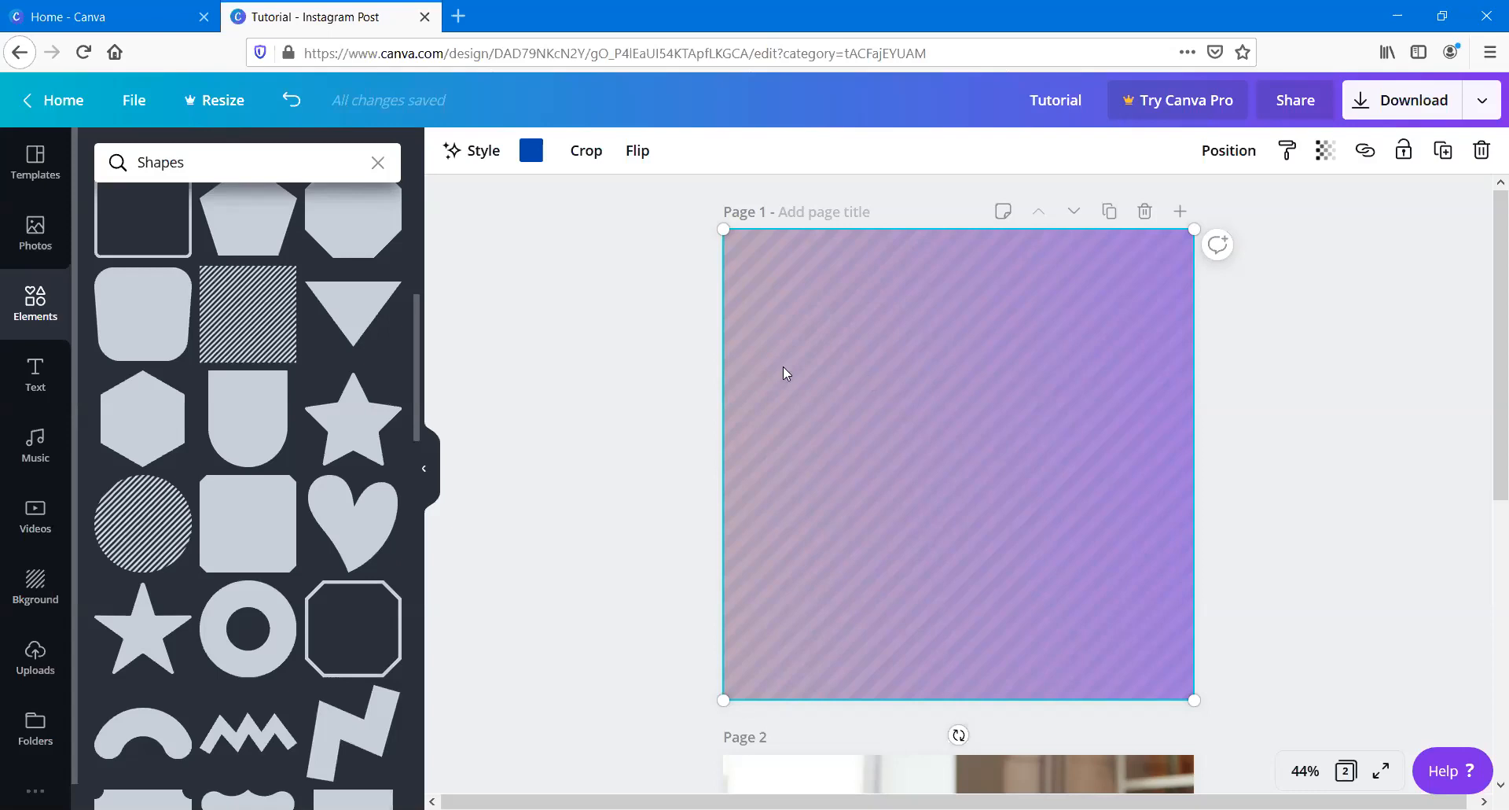
scroll(272, 382, up, 5)
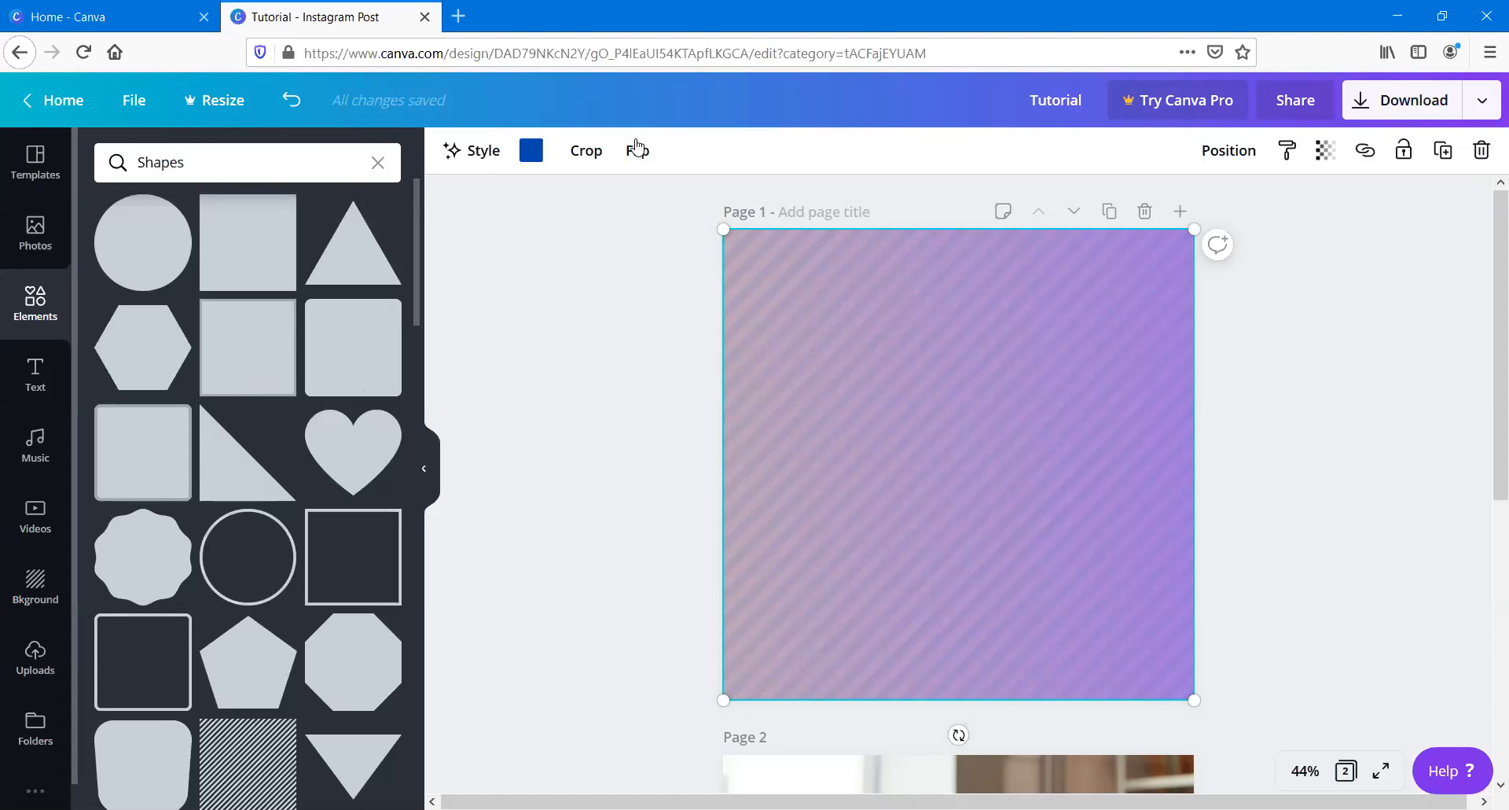
click(591, 149)
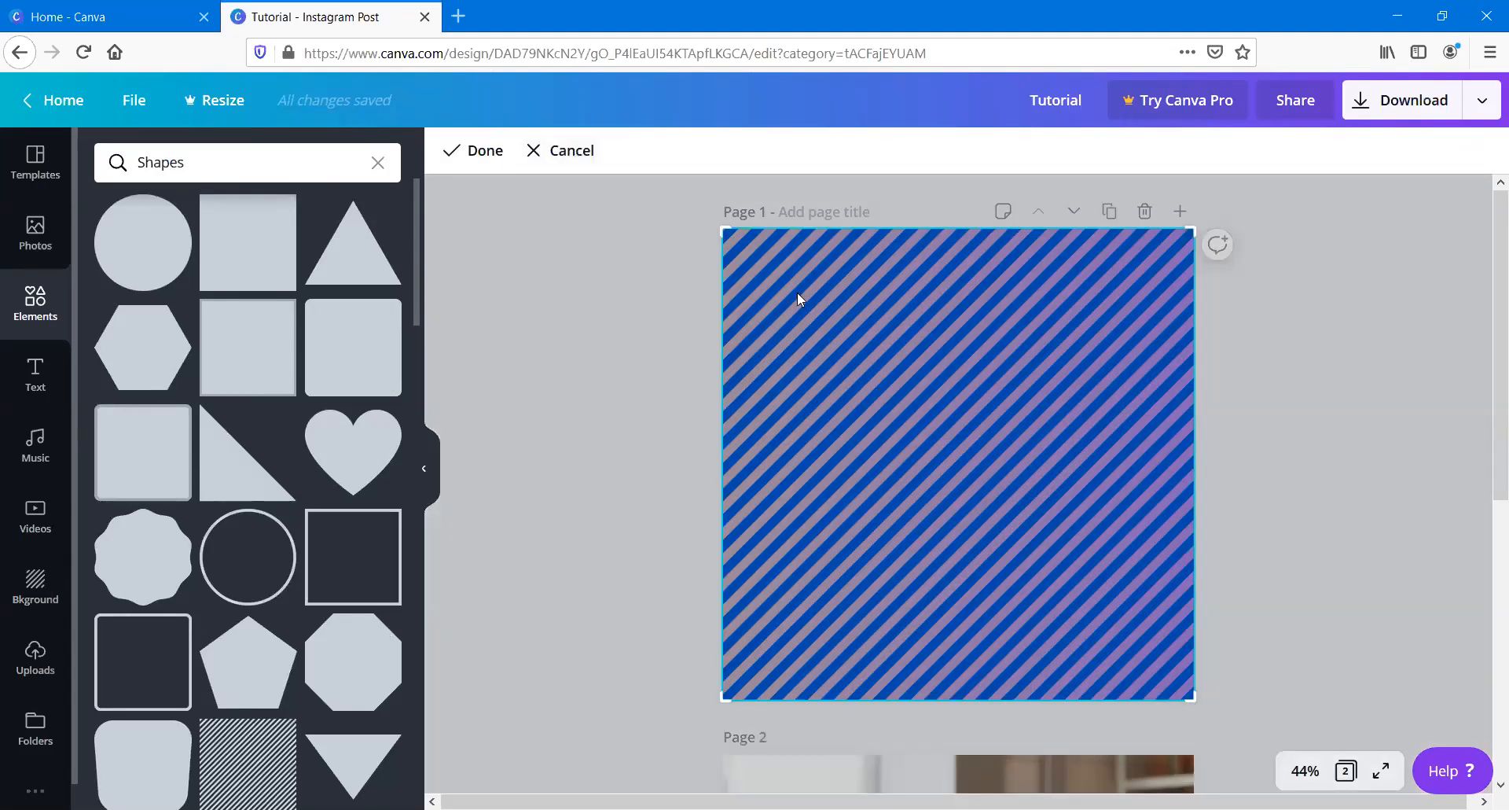
drag(723, 228, 588, 275)
click(588, 275)
click(808, 294)
click(643, 157)
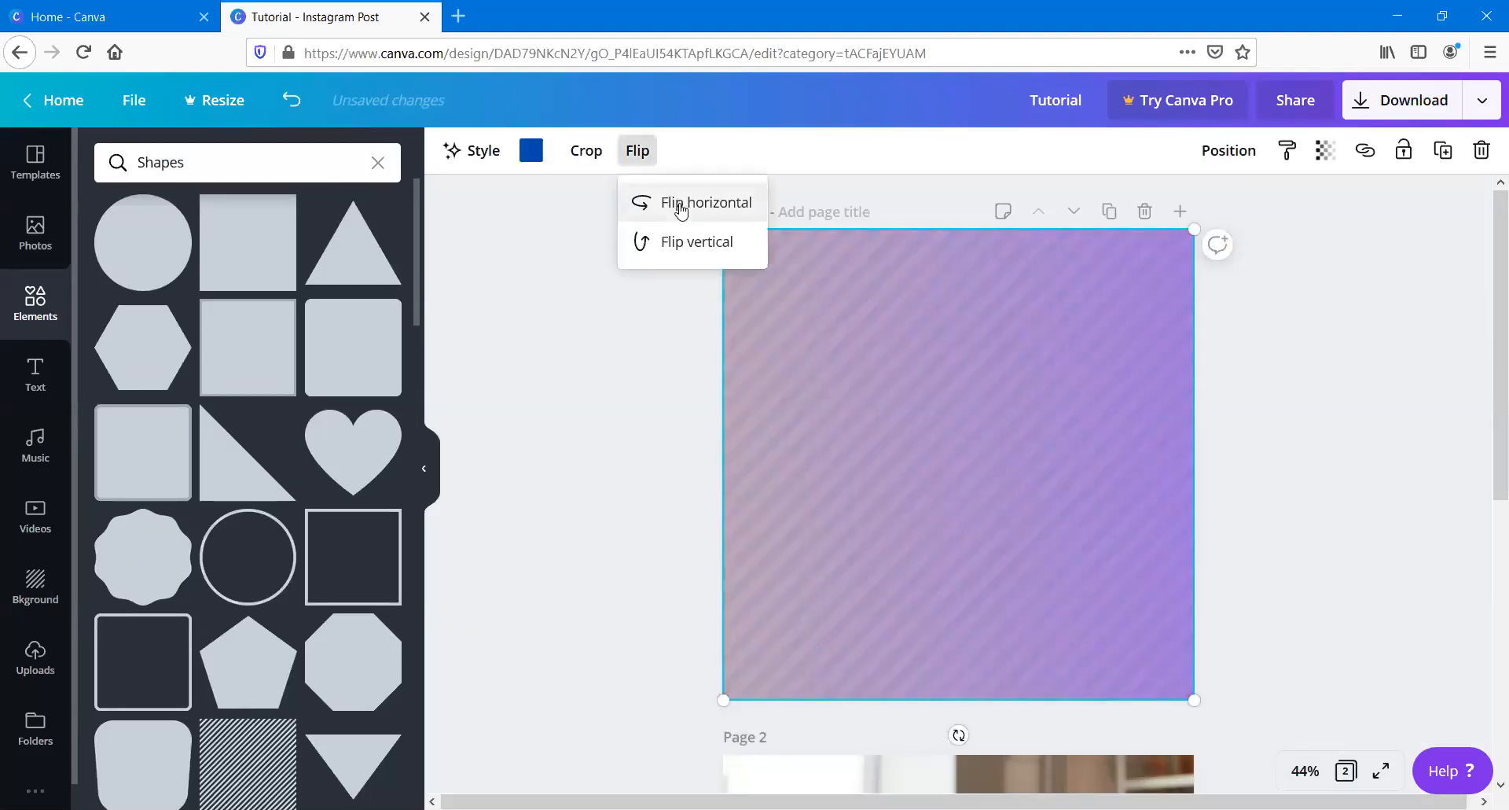
click(685, 241)
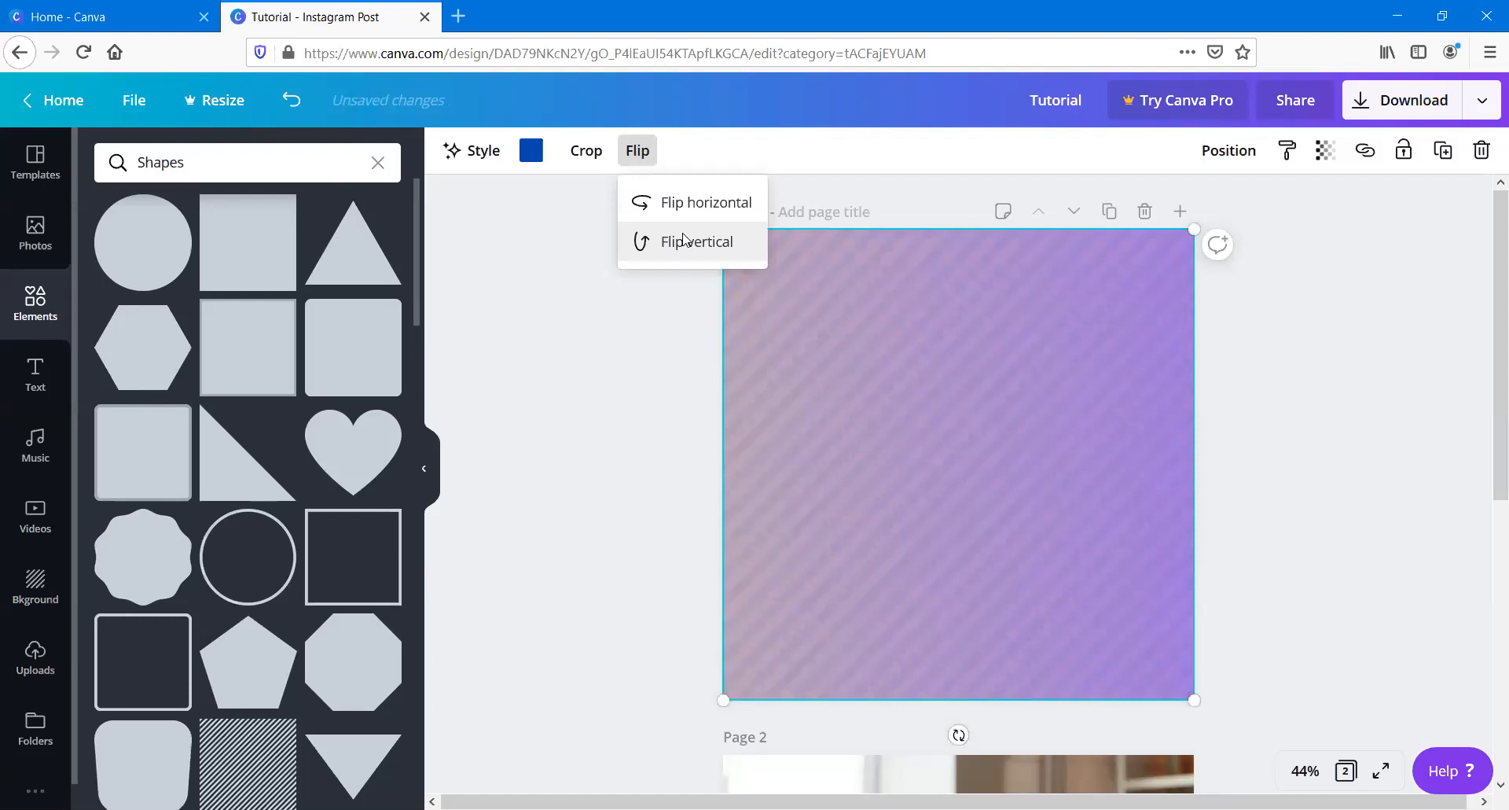
Step: Recolour the striped square on page 1 to dark grey from the default colours
click(226, 348)
click(269, 525)
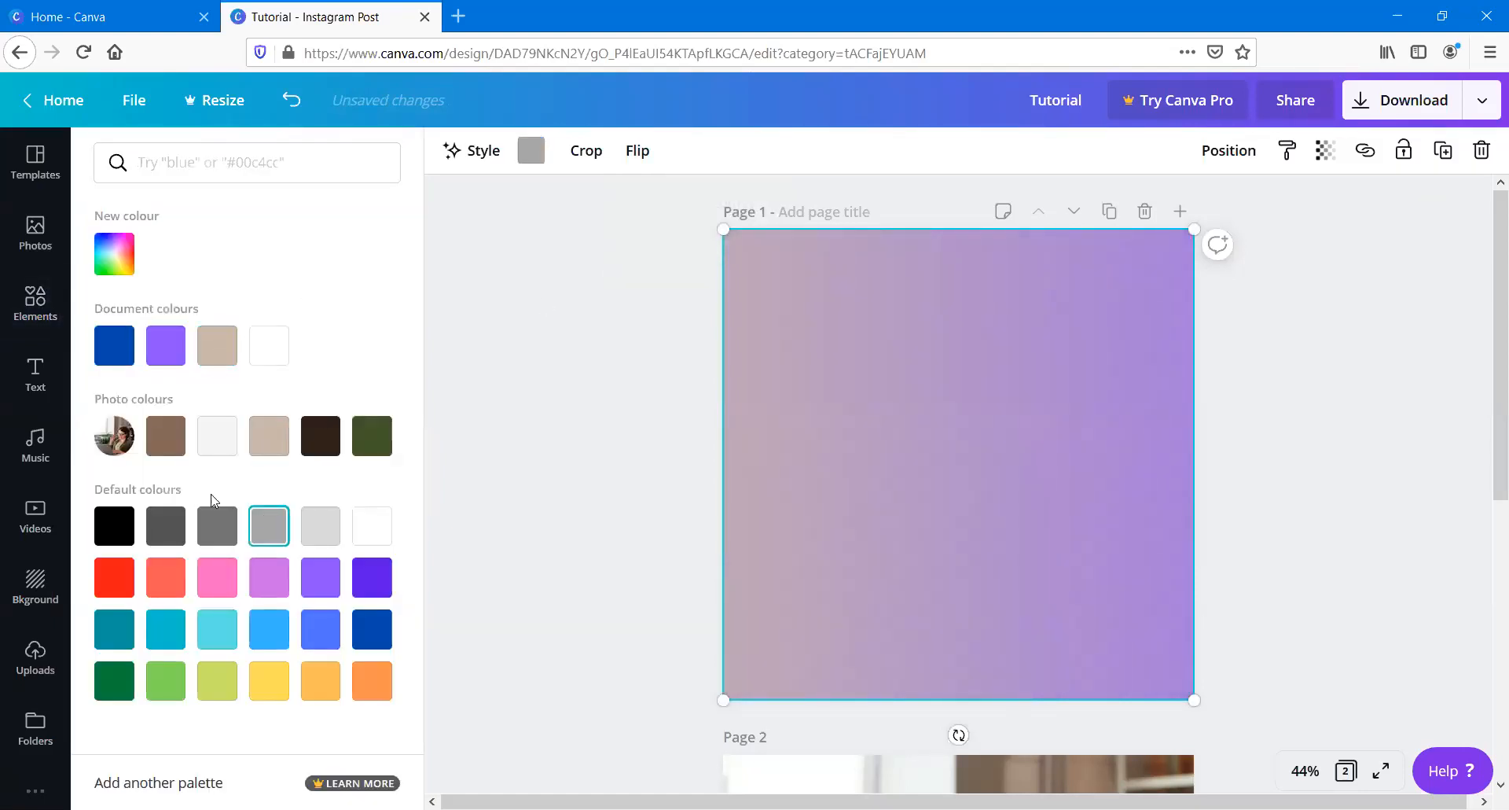
click(165, 525)
click(541, 361)
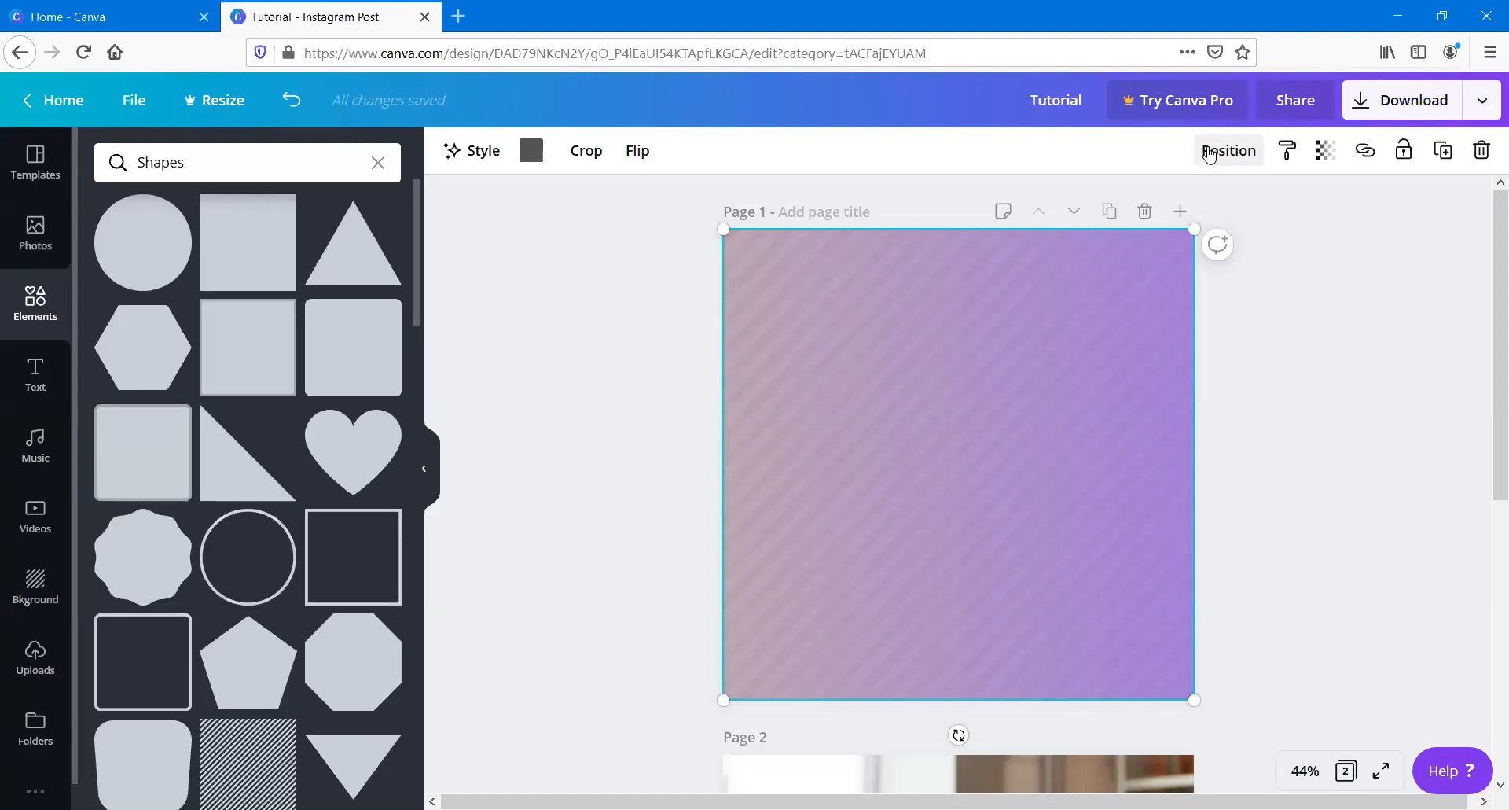
Step: Send the striped square on page 1 one layer backwards, and bring it forwards again
click(1208, 154)
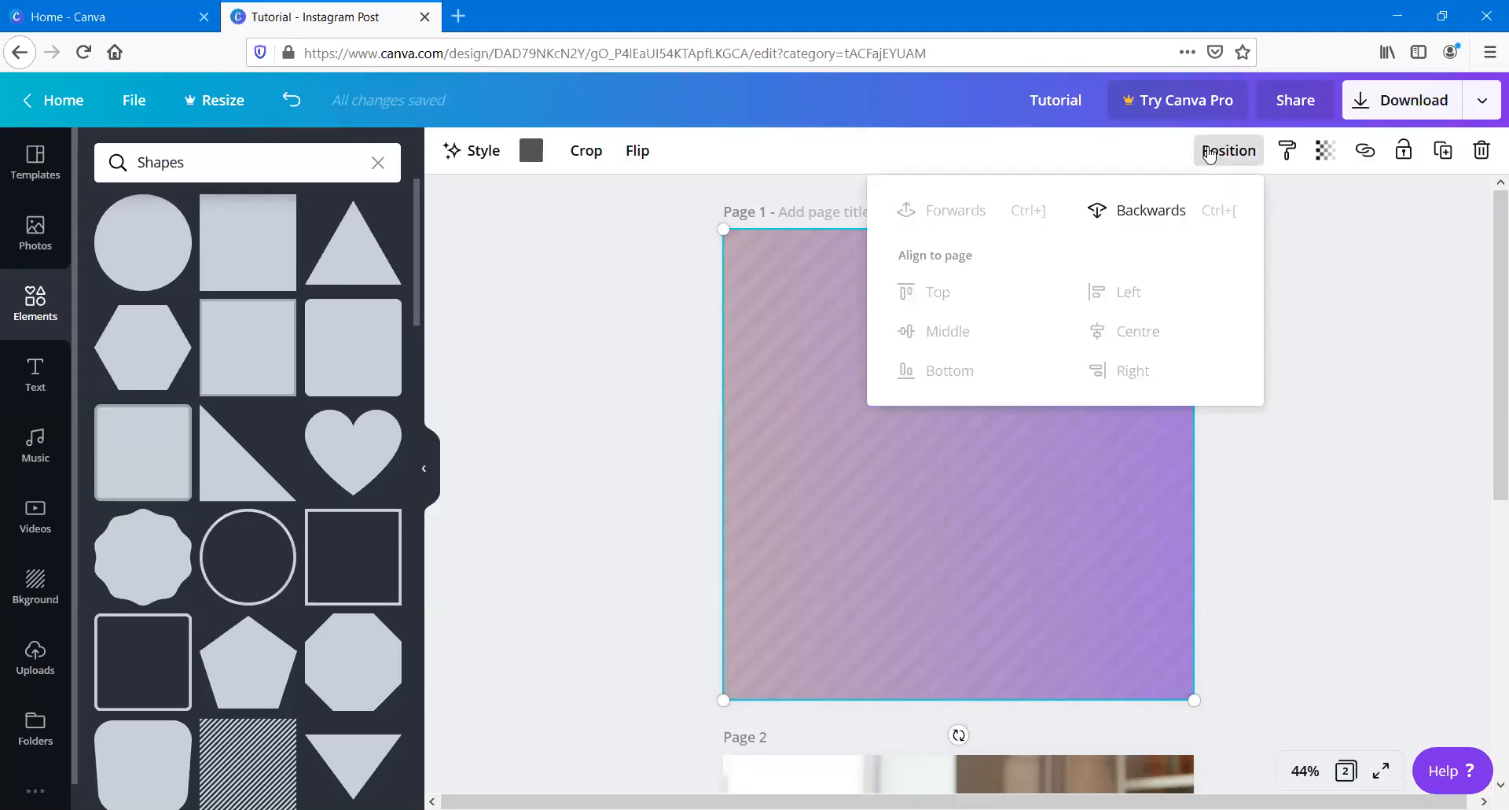
click(1139, 202)
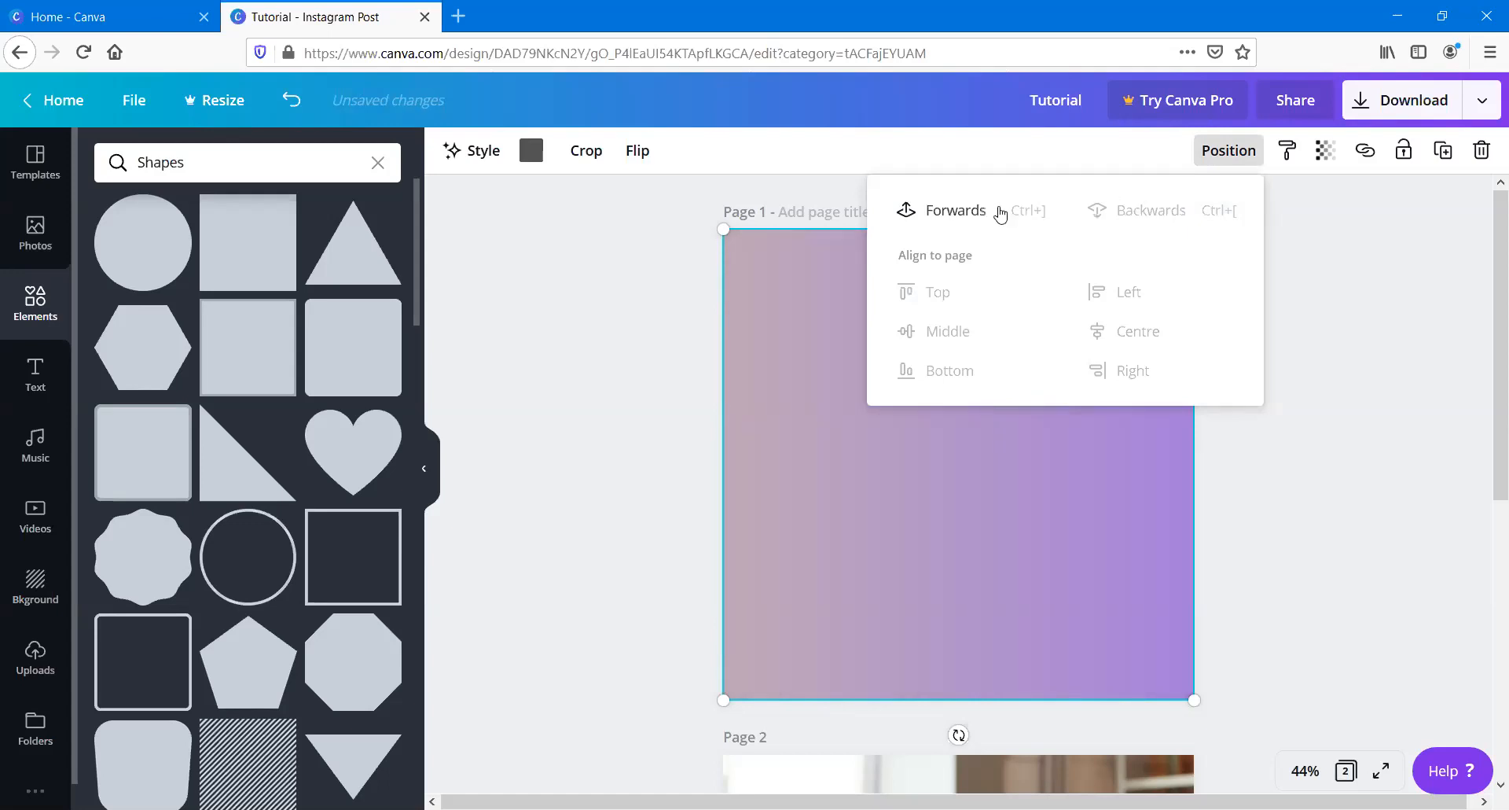
click(1000, 211)
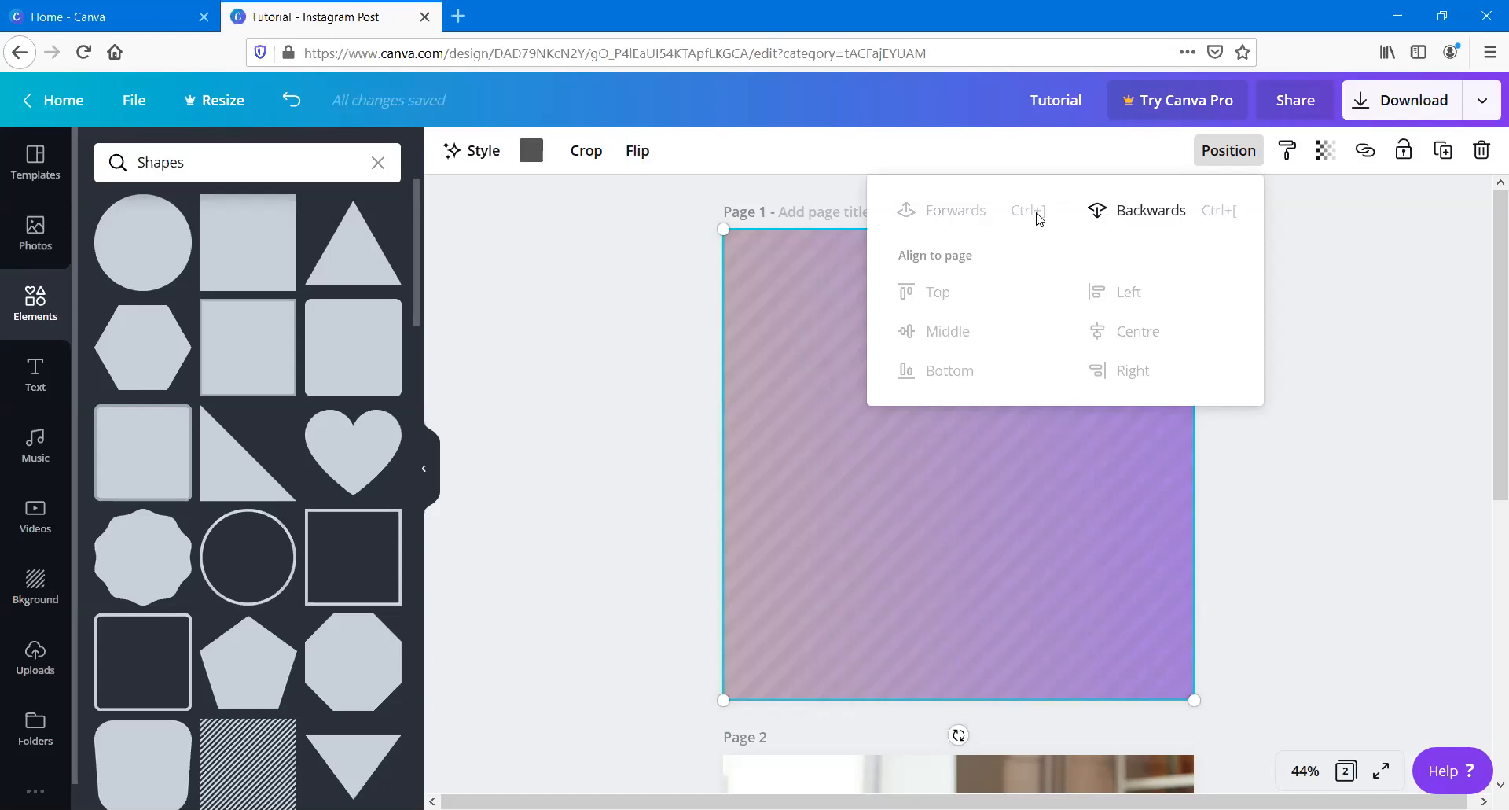
click(525, 418)
Step: Add a rounded square to page 1 and a red circle overlapping its lower-right part
click(343, 361)
drag(963, 379, 947, 370)
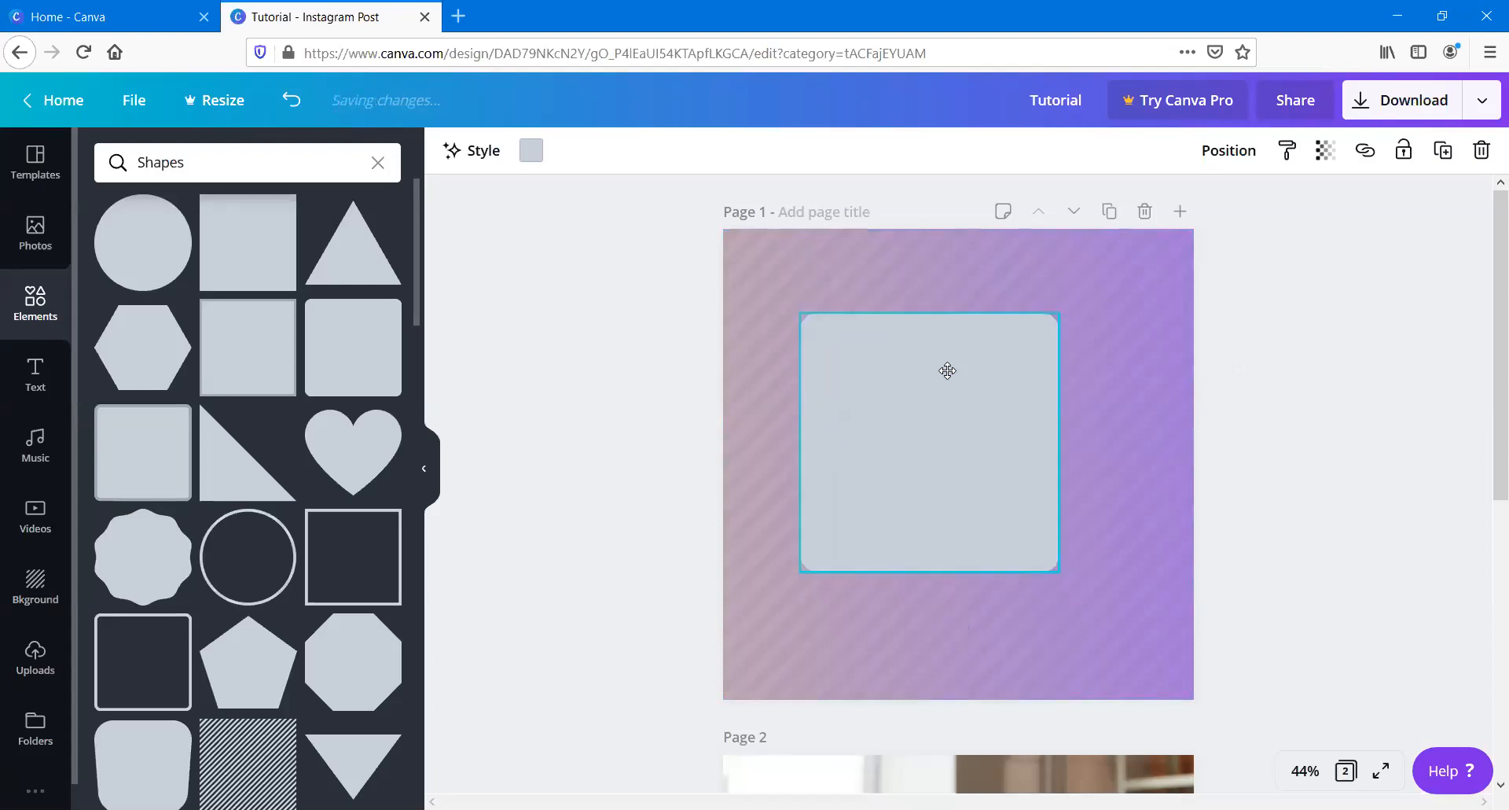
click(149, 252)
click(525, 151)
click(114, 577)
drag(888, 476, 953, 502)
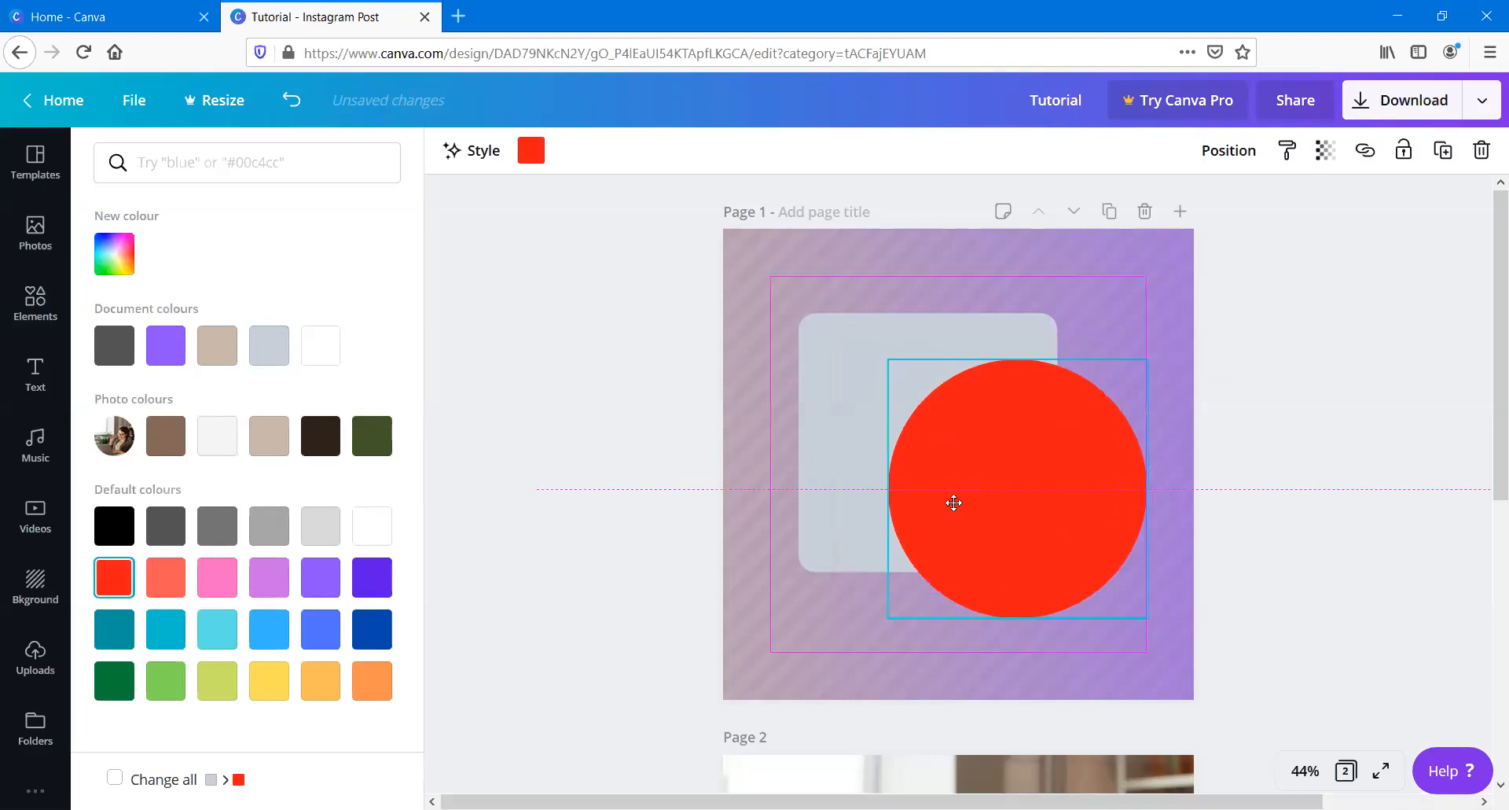
click(569, 469)
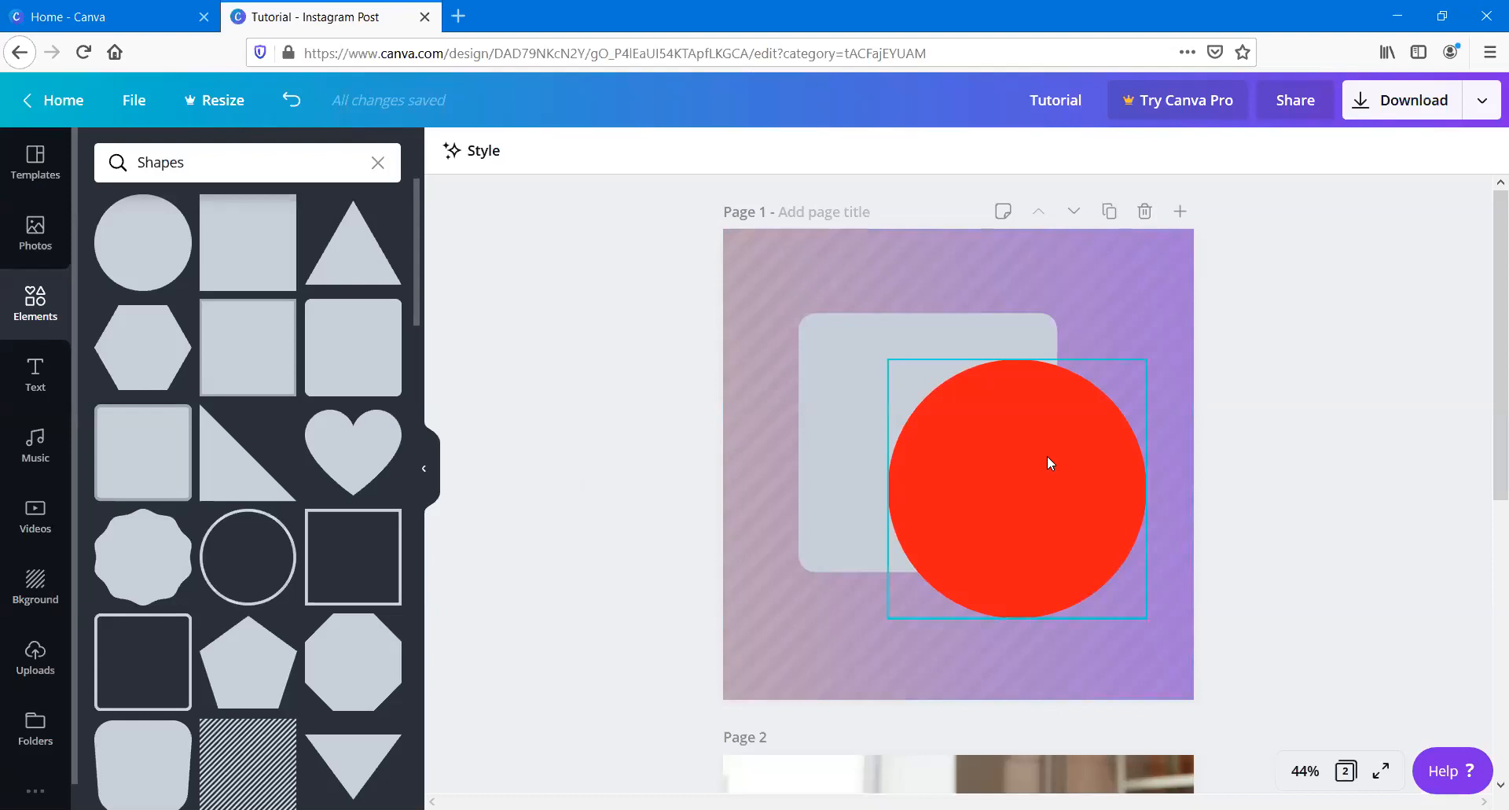
Step: Try the layer order options on the red circle, and leave it one layer behind the rounded square
click(1013, 474)
click(1236, 157)
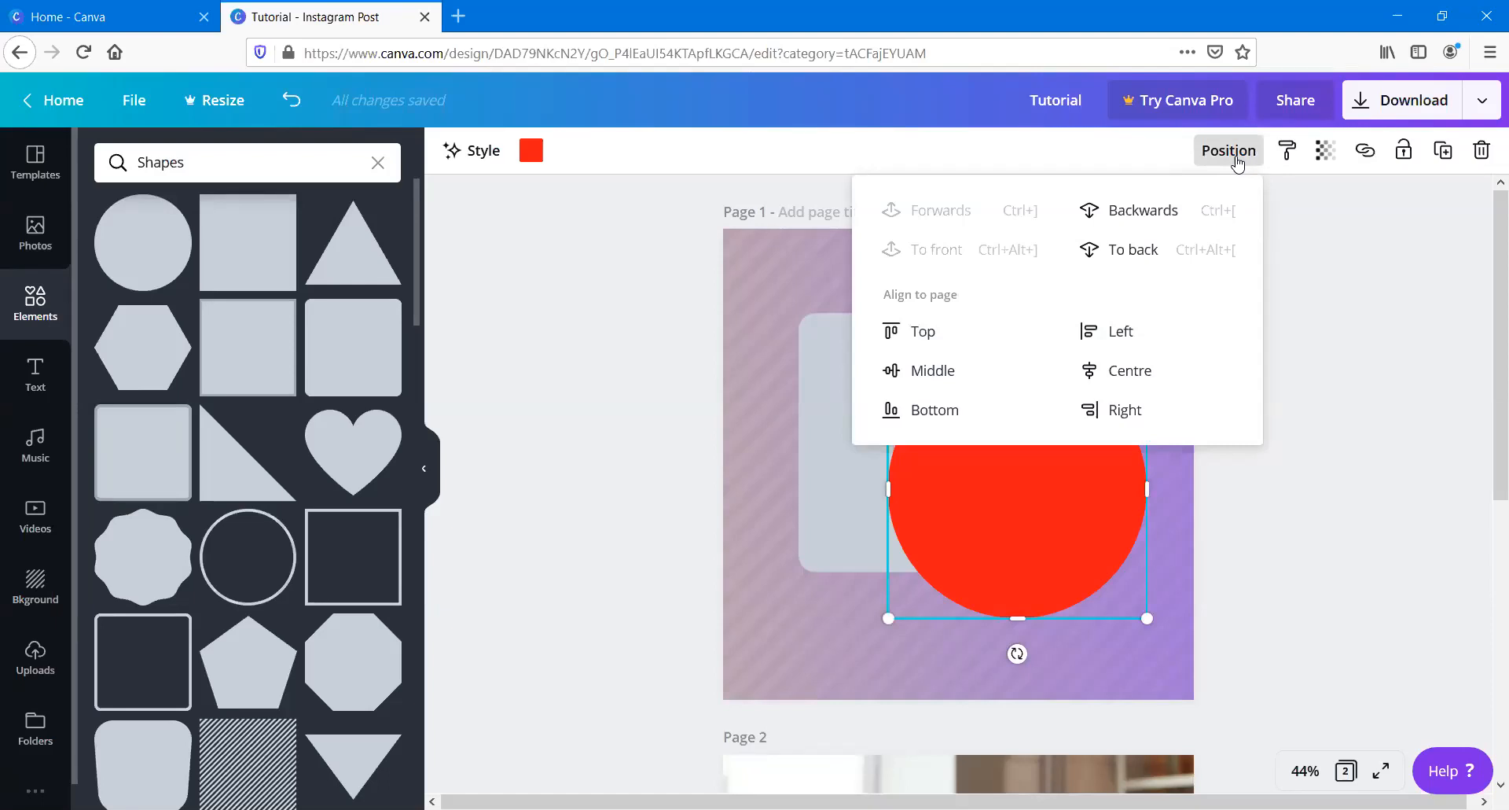
click(1130, 249)
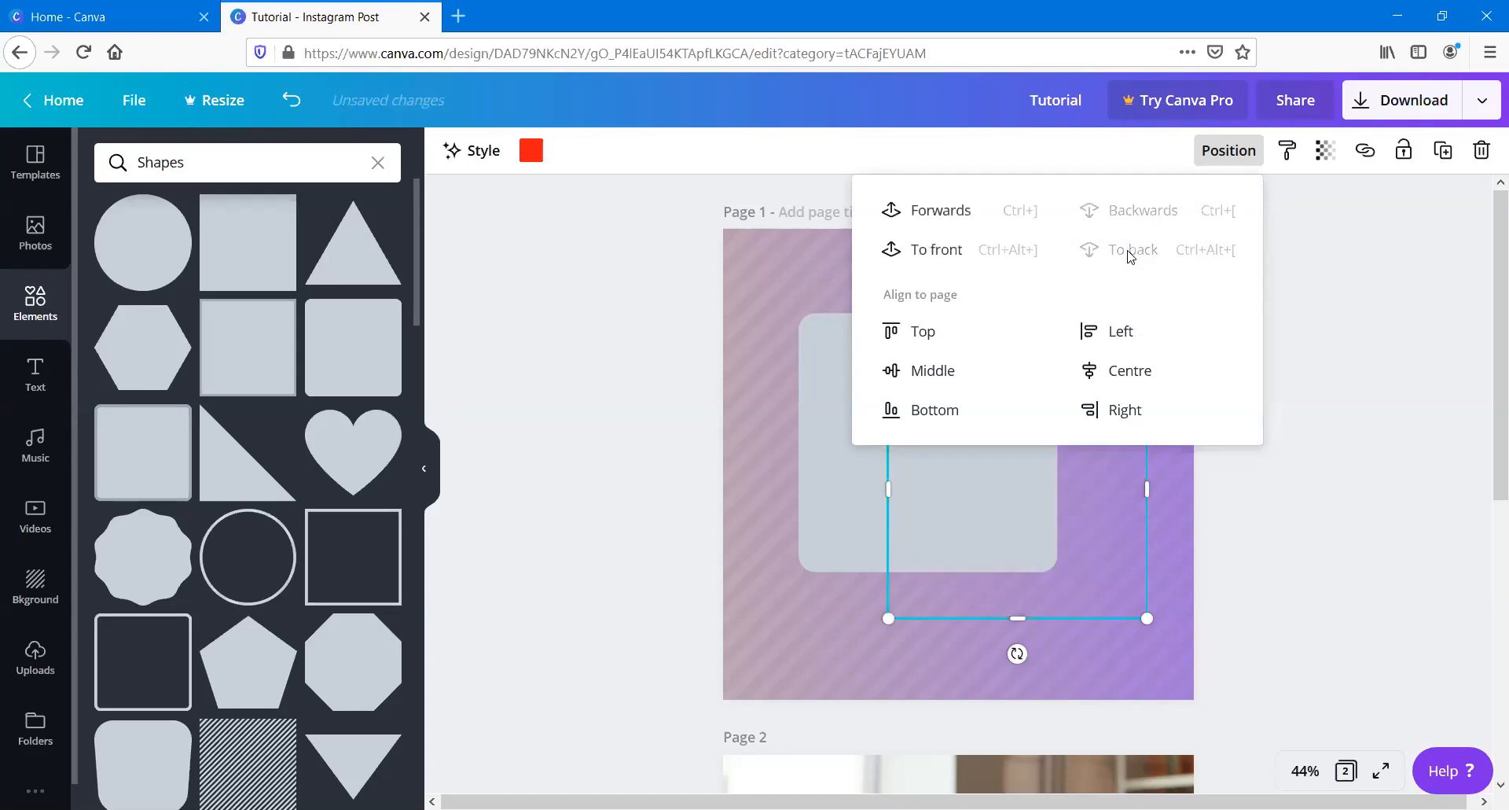
click(995, 229)
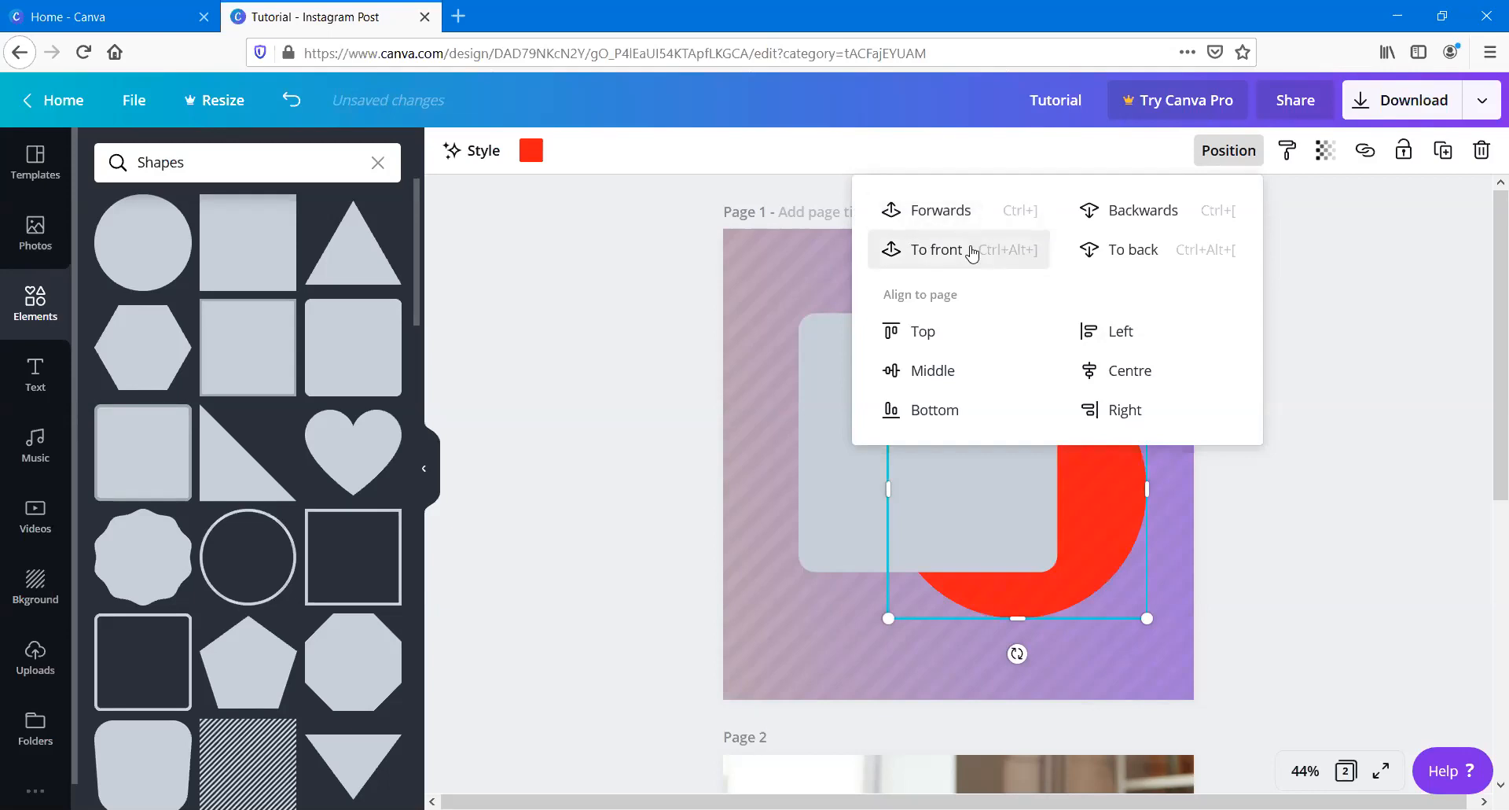
click(972, 251)
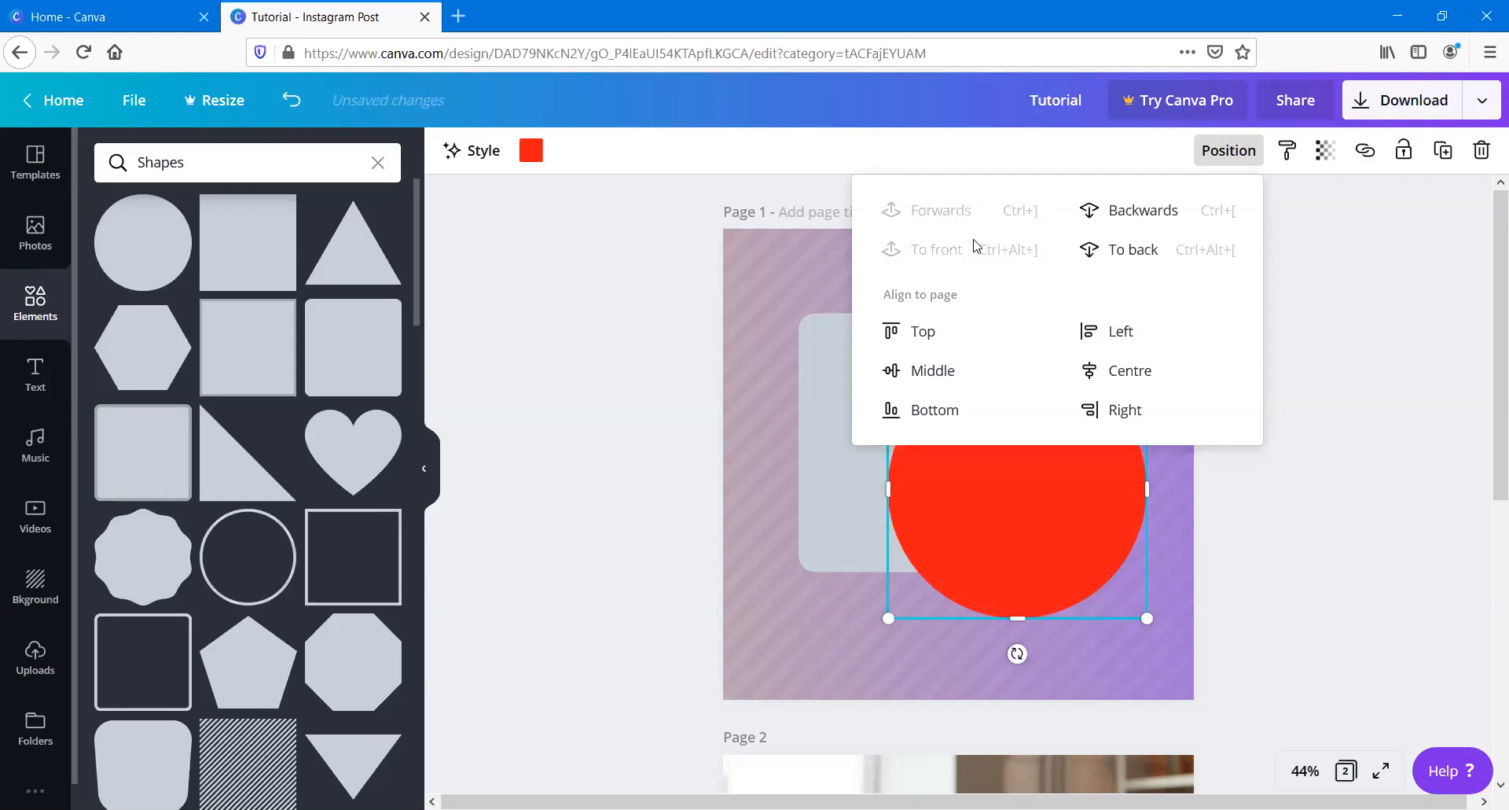
click(1135, 215)
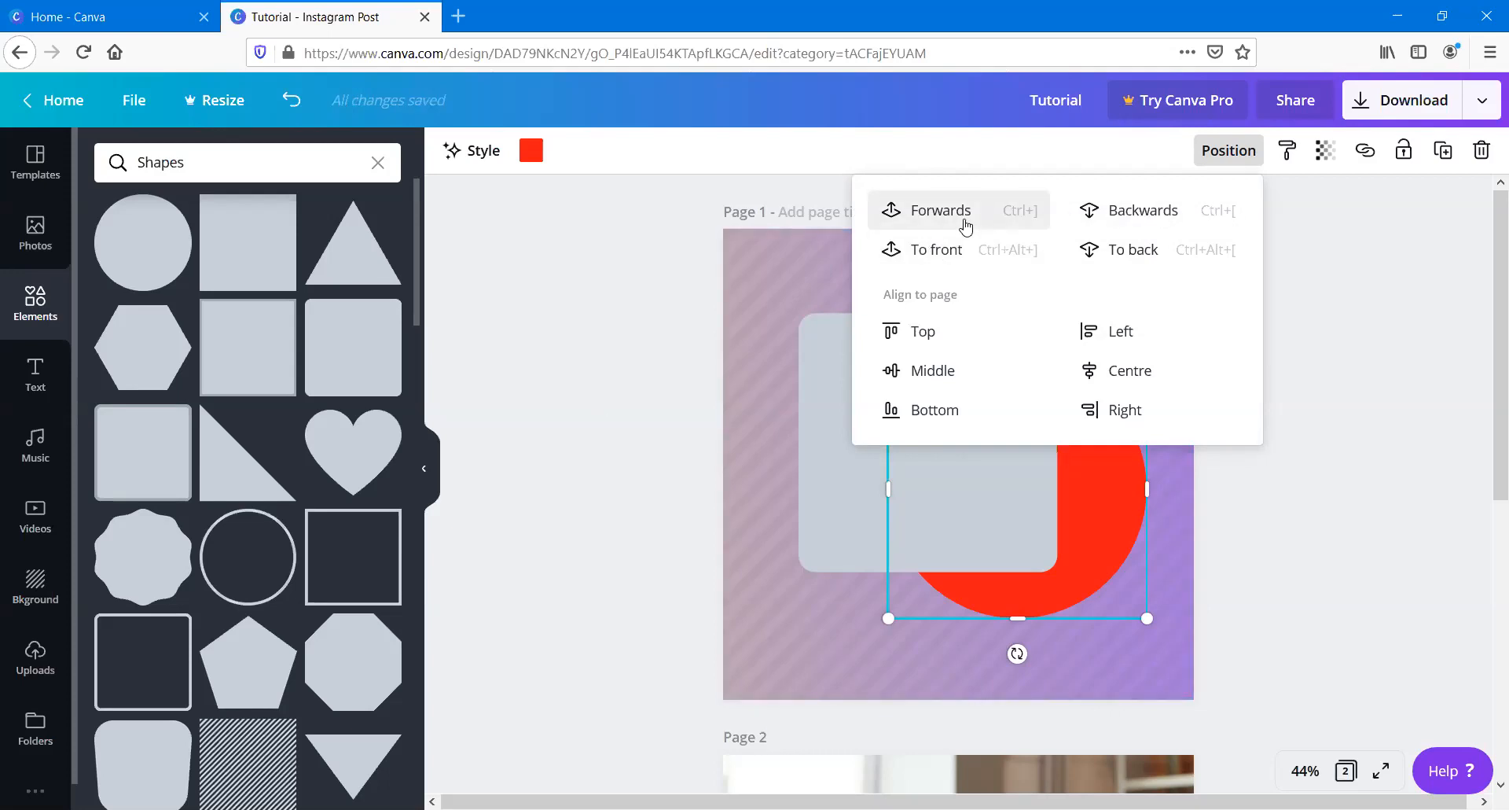
click(660, 248)
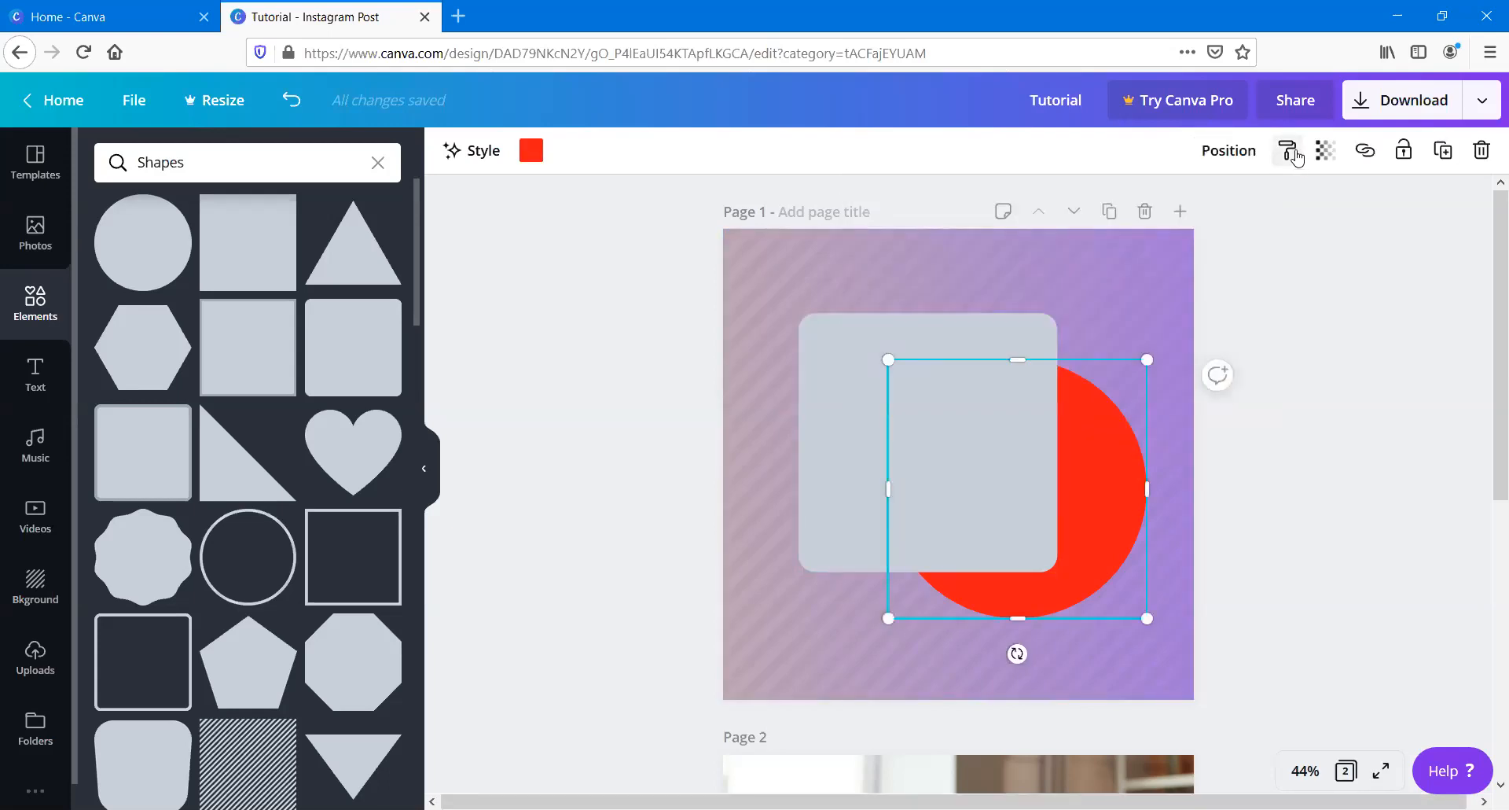
Step: Try copying the red circle's style onto the rounded square, and undo it
click(1294, 156)
click(828, 365)
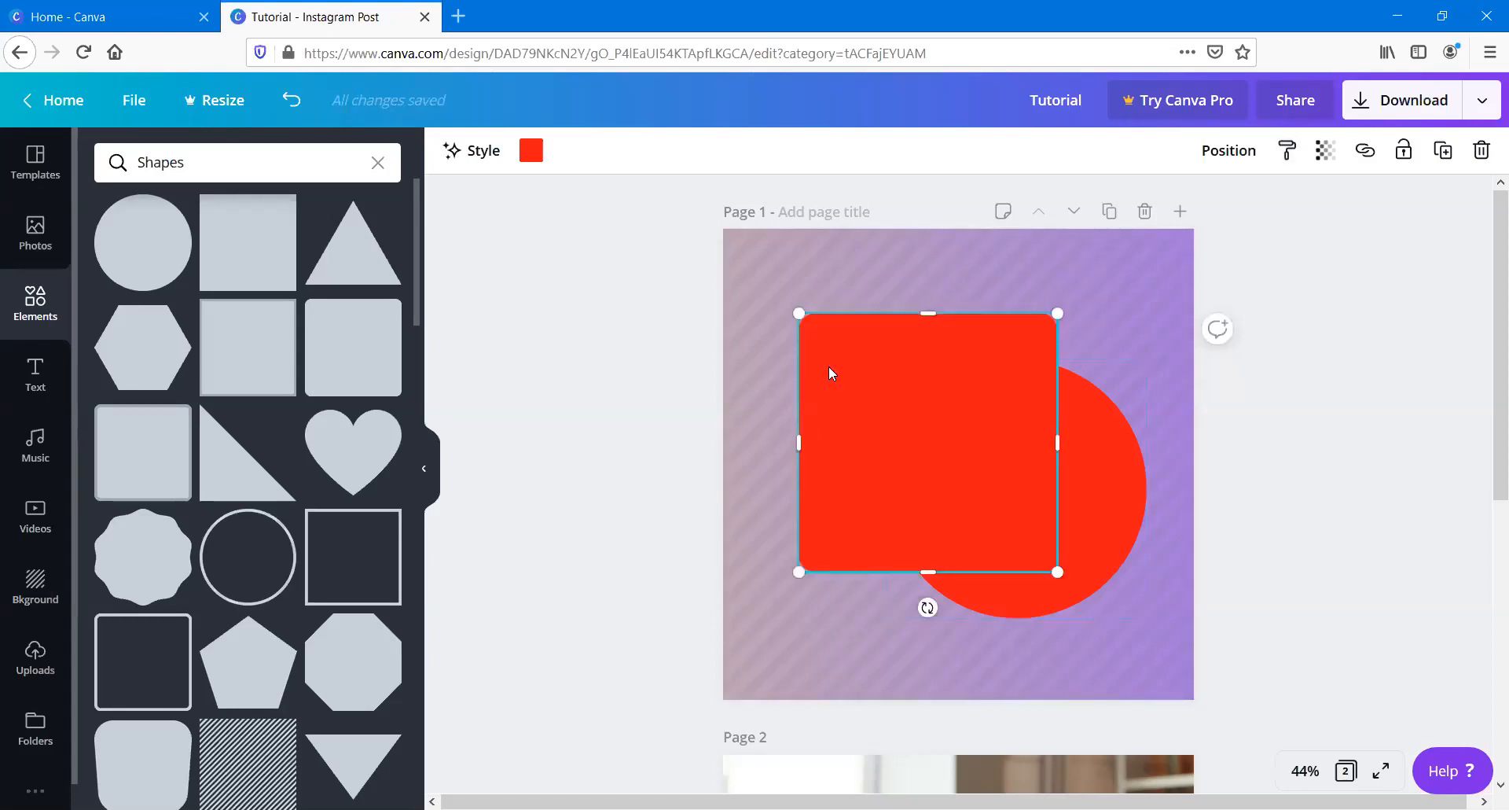
key(ctrl+z)
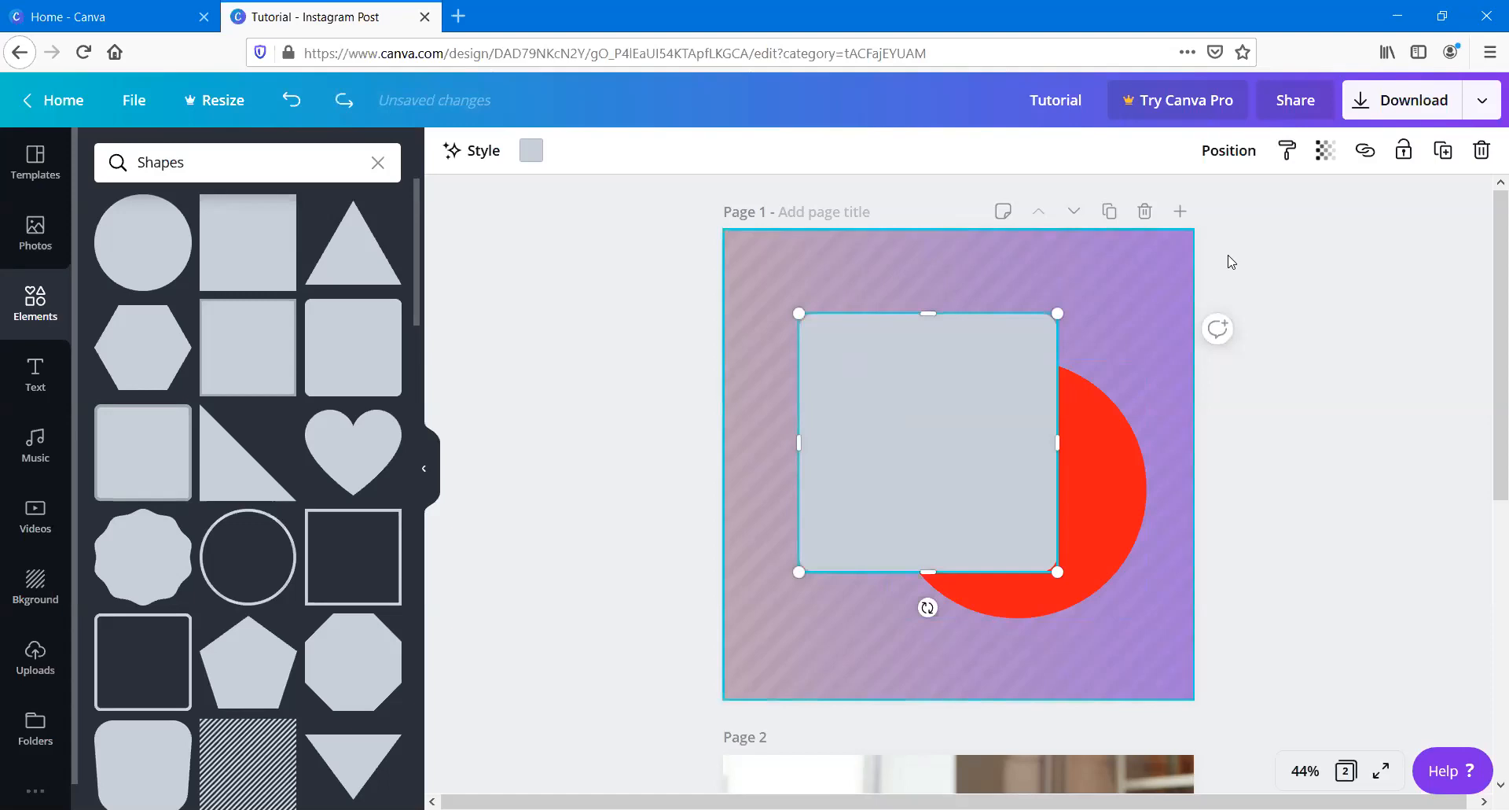
click(1257, 254)
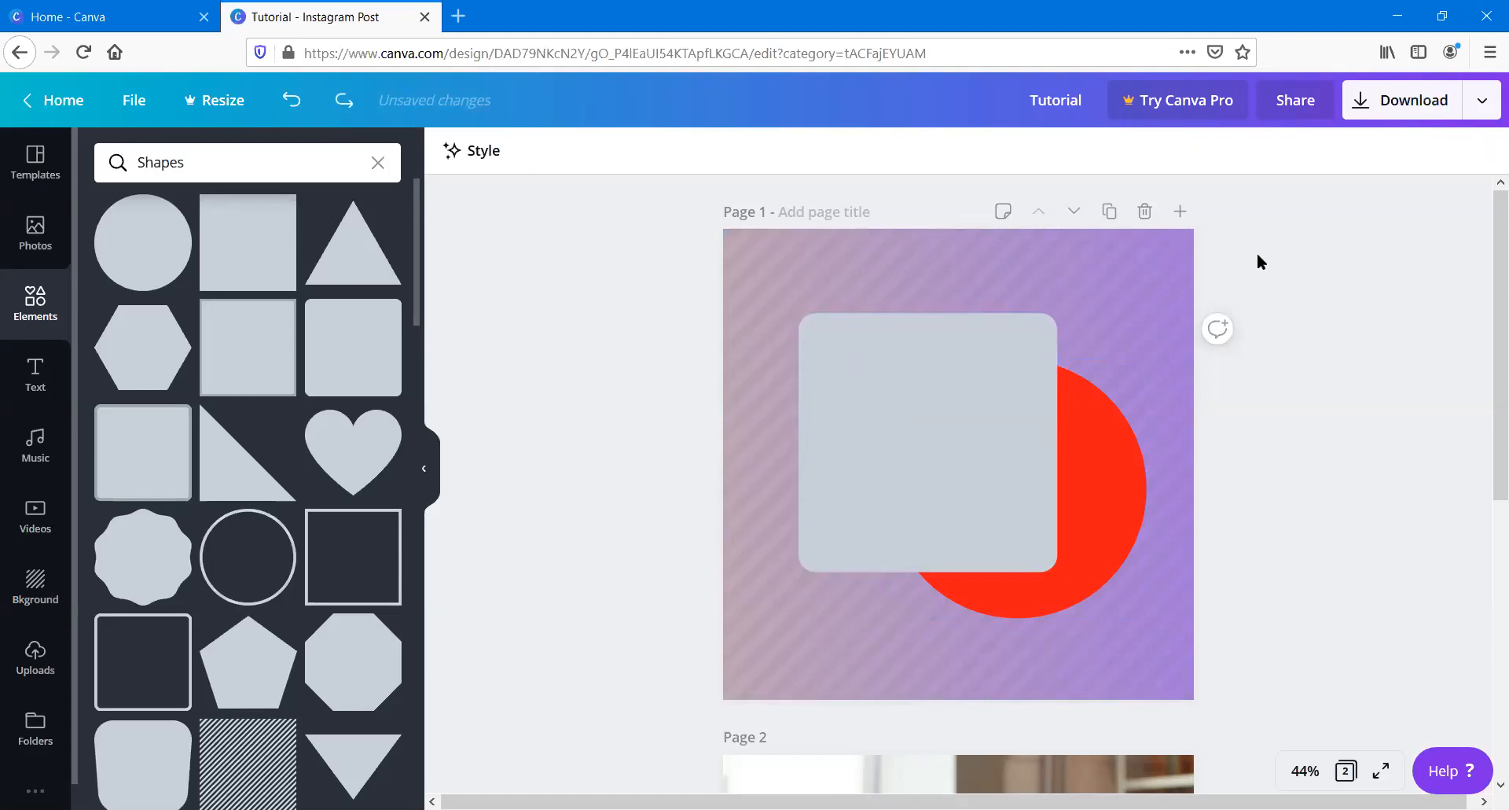
Step: Add a heart shape over the photo on page 2
click(1126, 460)
scroll(550, 378, down, 6)
click(549, 380)
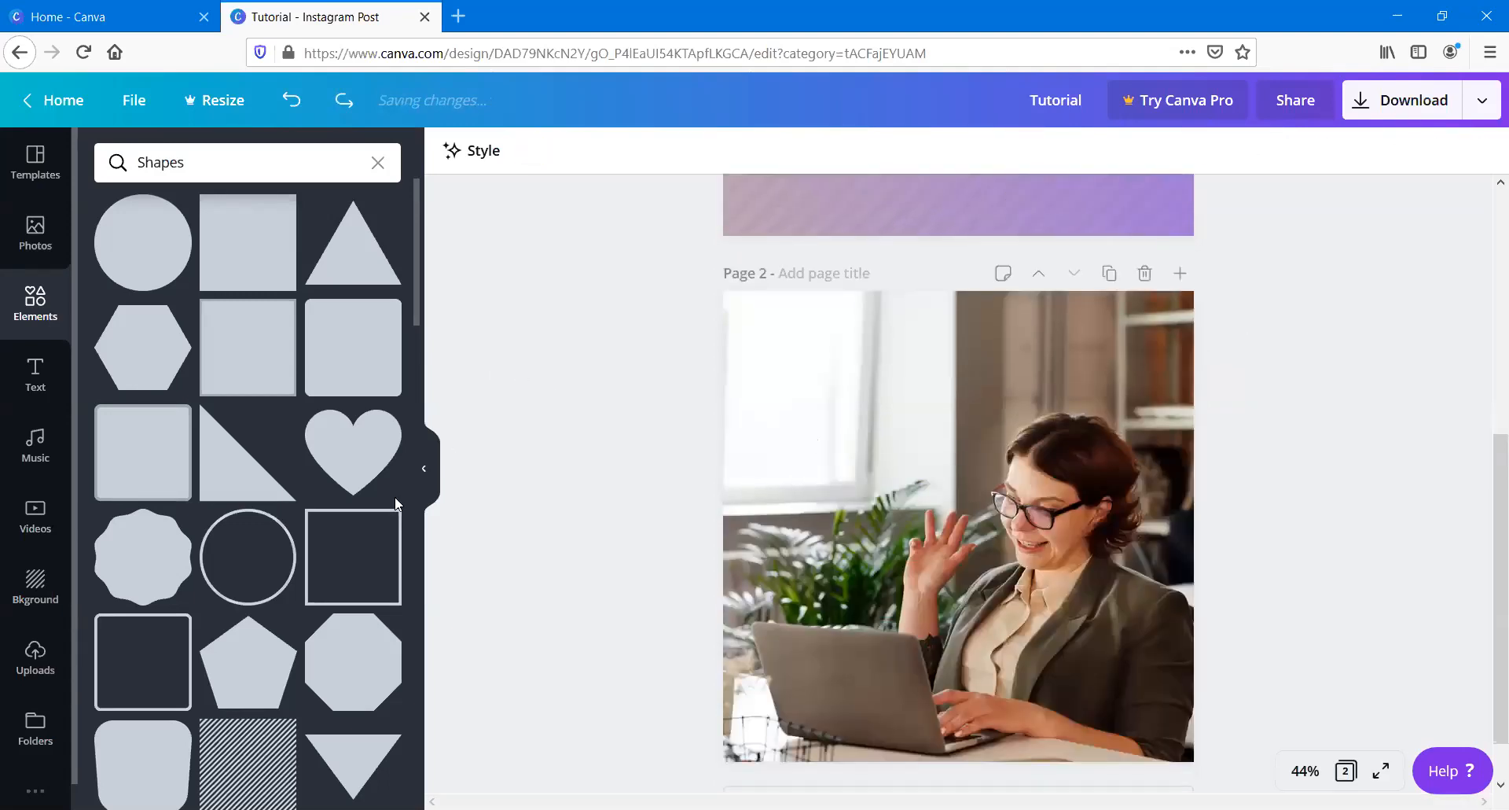
click(358, 448)
click(613, 404)
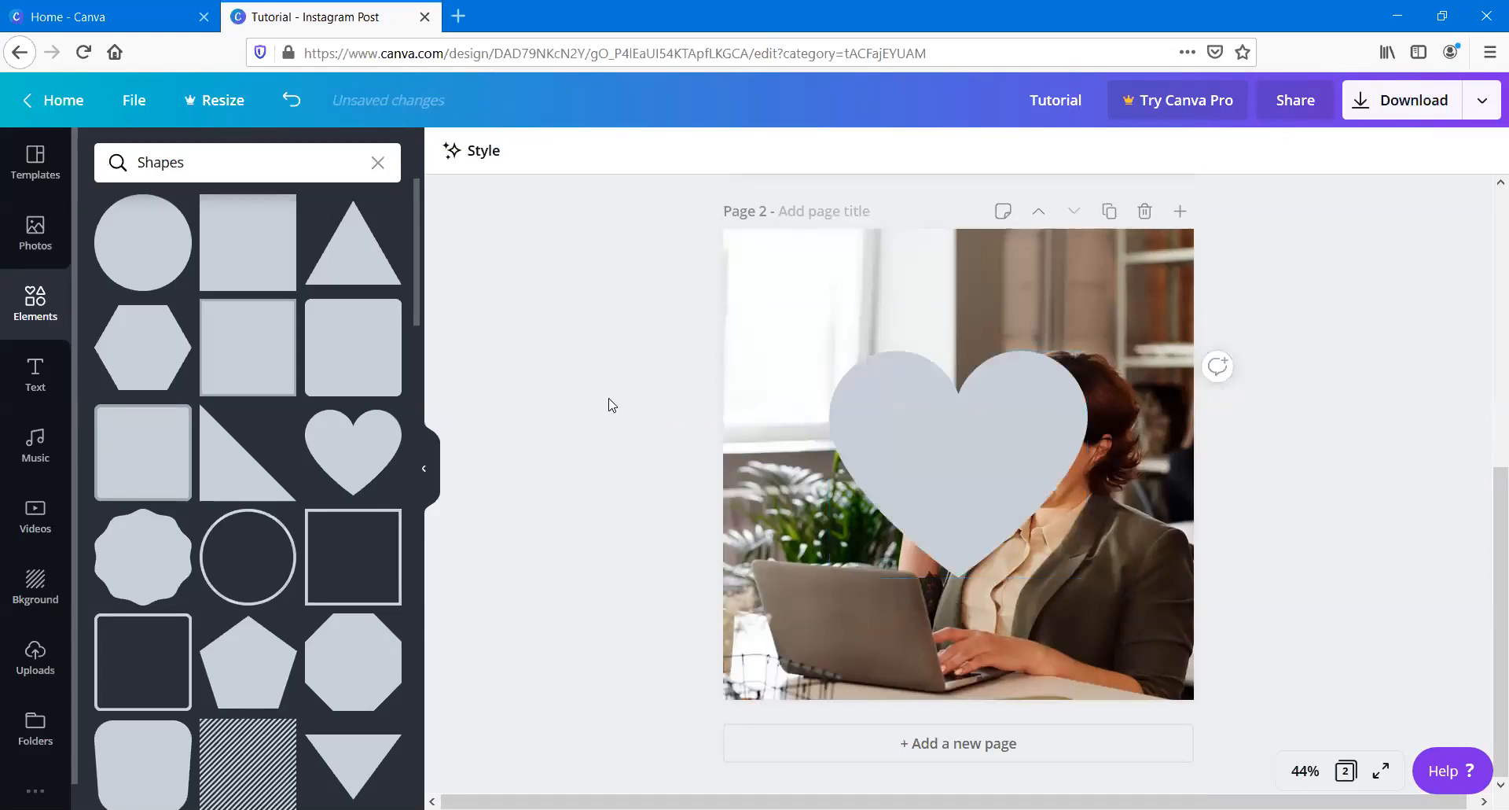
Step: Set the transparency of the red circle on page 1 to 59
scroll(612, 405, up, 4)
scroll(612, 404, up, 2)
click(1092, 466)
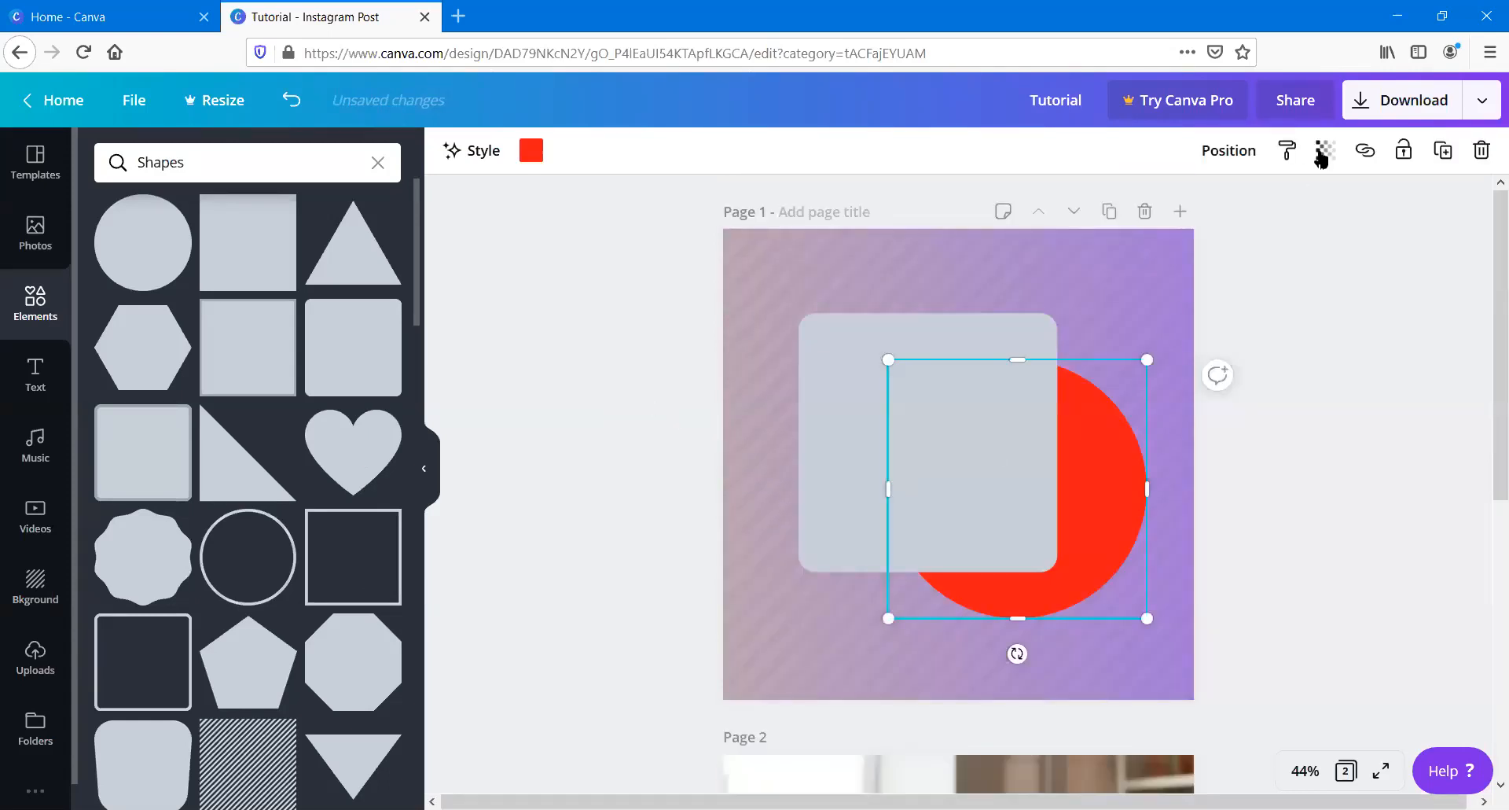
click(1325, 151)
drag(1264, 202, 1217, 202)
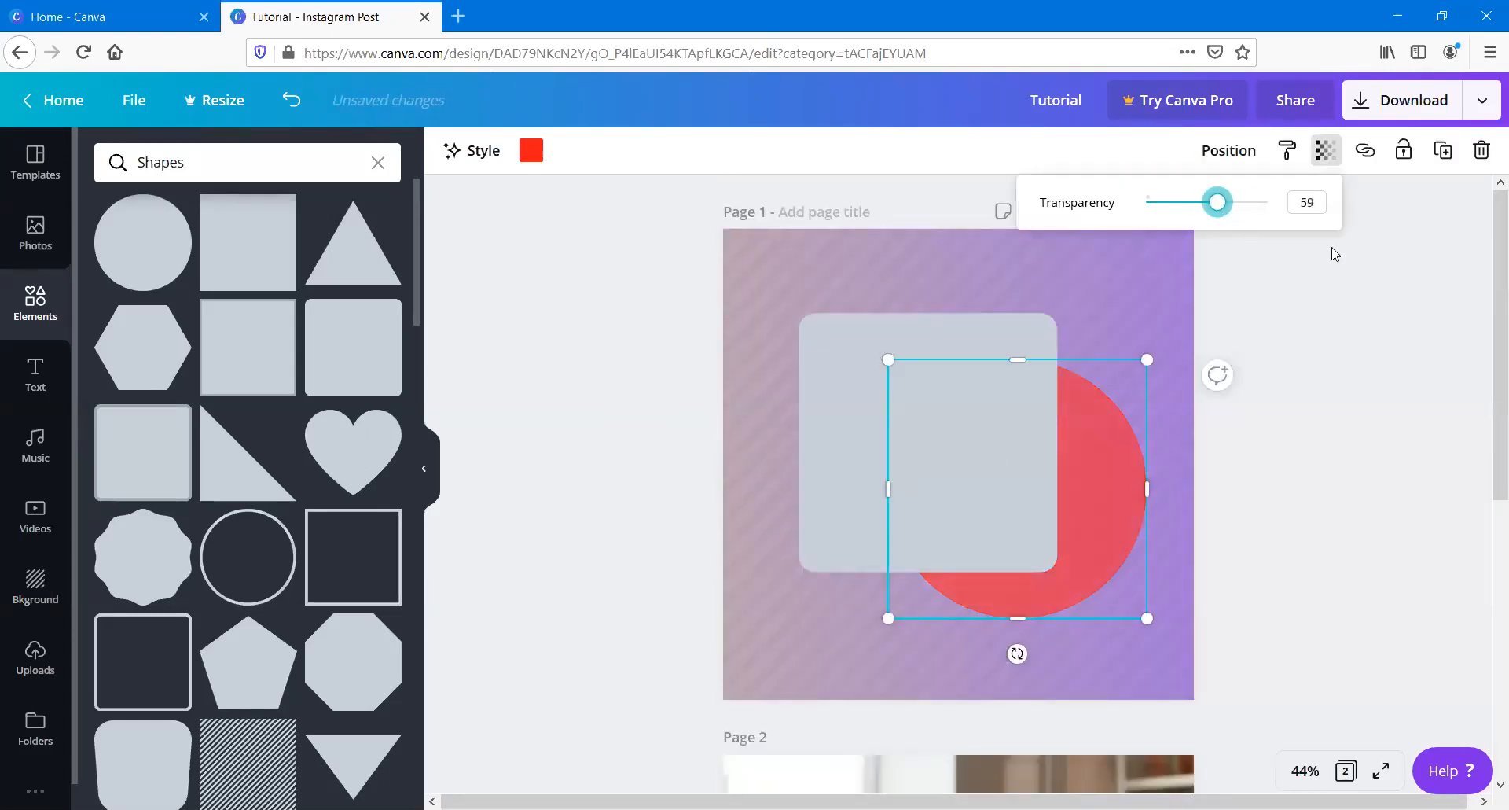
Step: Copy the red circle's style onto the heart on page 2
click(1280, 161)
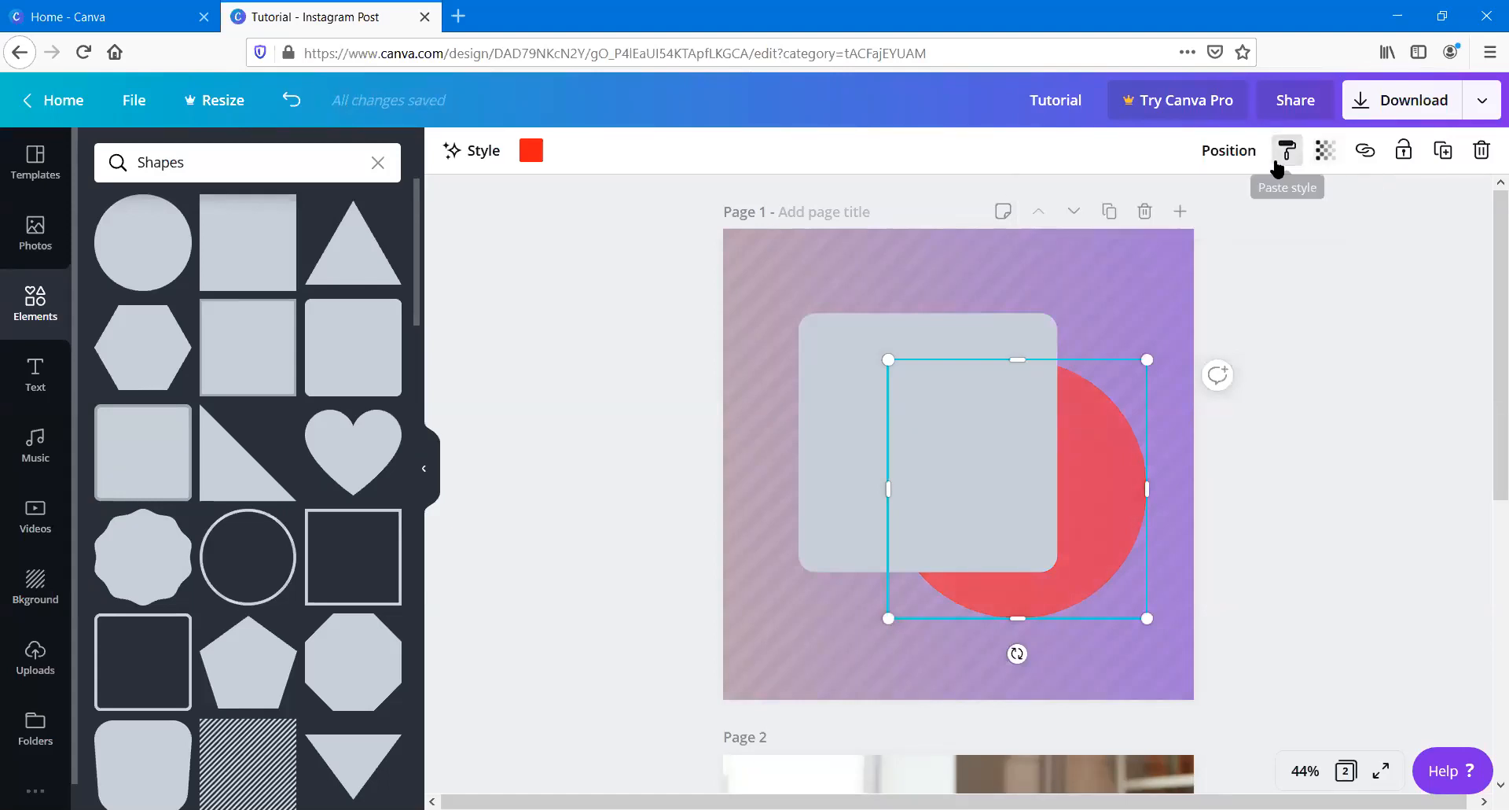
scroll(1257, 270, down, 6)
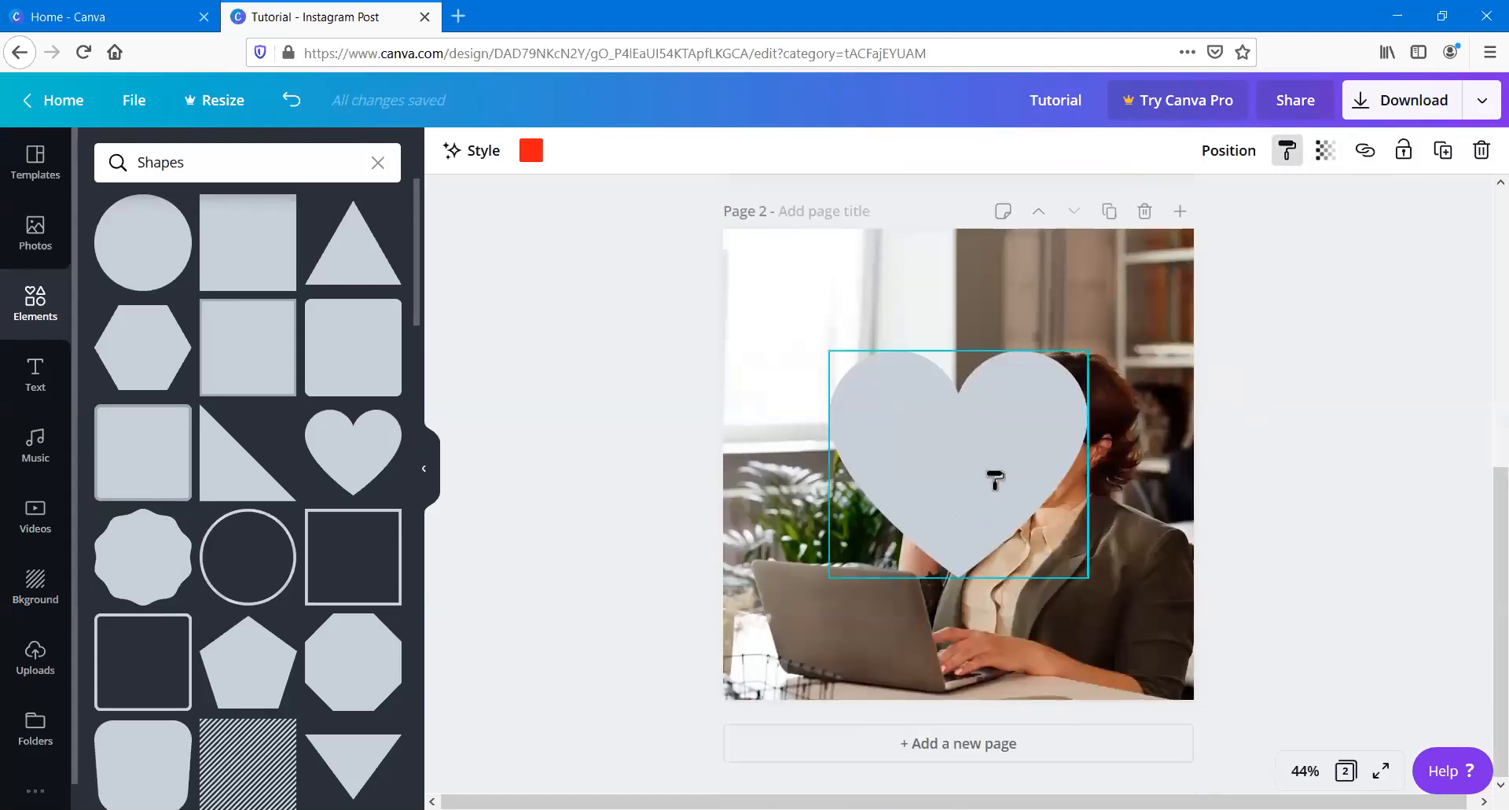
click(995, 479)
click(662, 484)
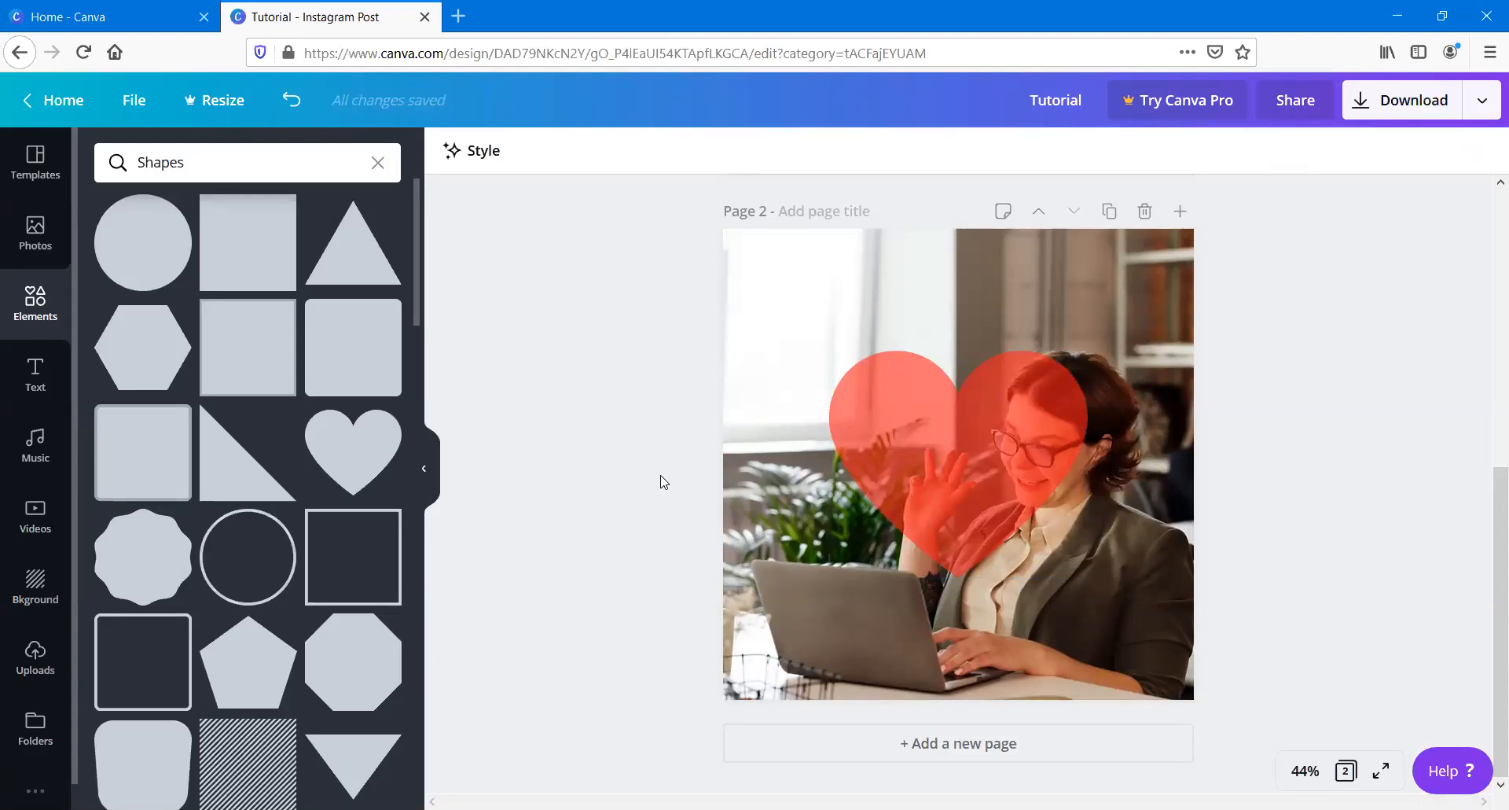
Step: Link the red circle on page 1 to fiveonelabs.org and deselect it
scroll(663, 482, up, 6)
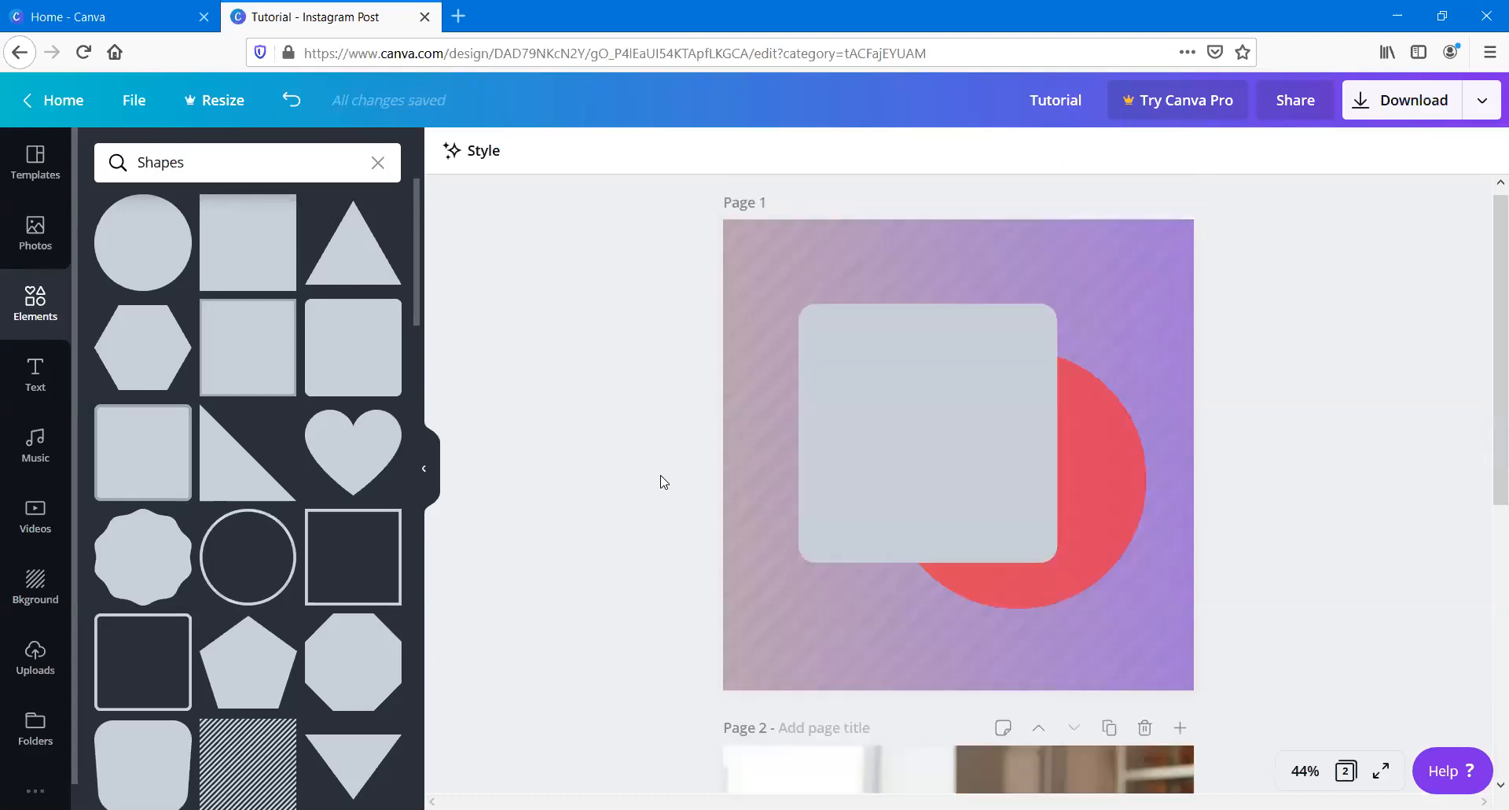
click(1074, 404)
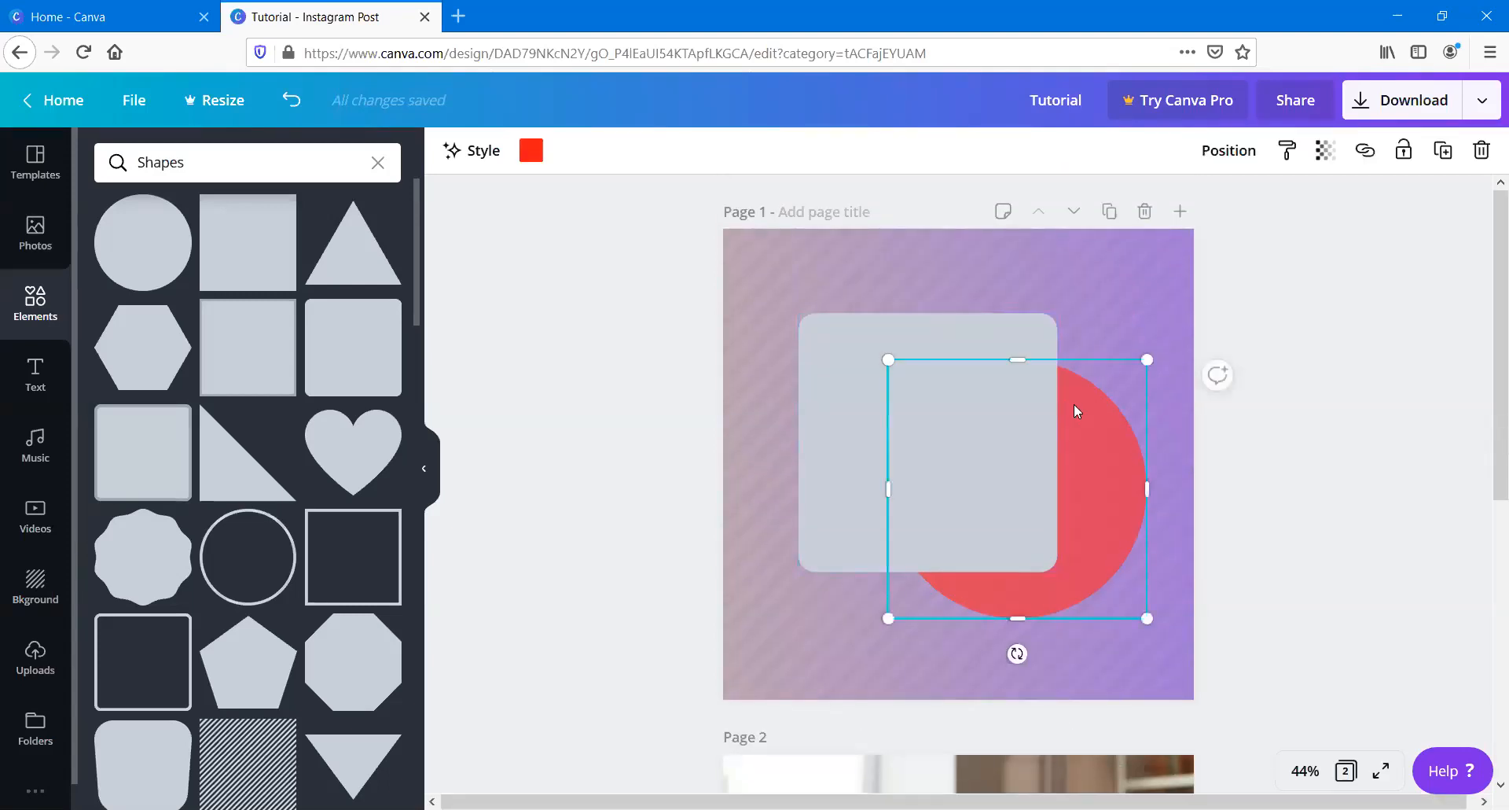
click(1372, 153)
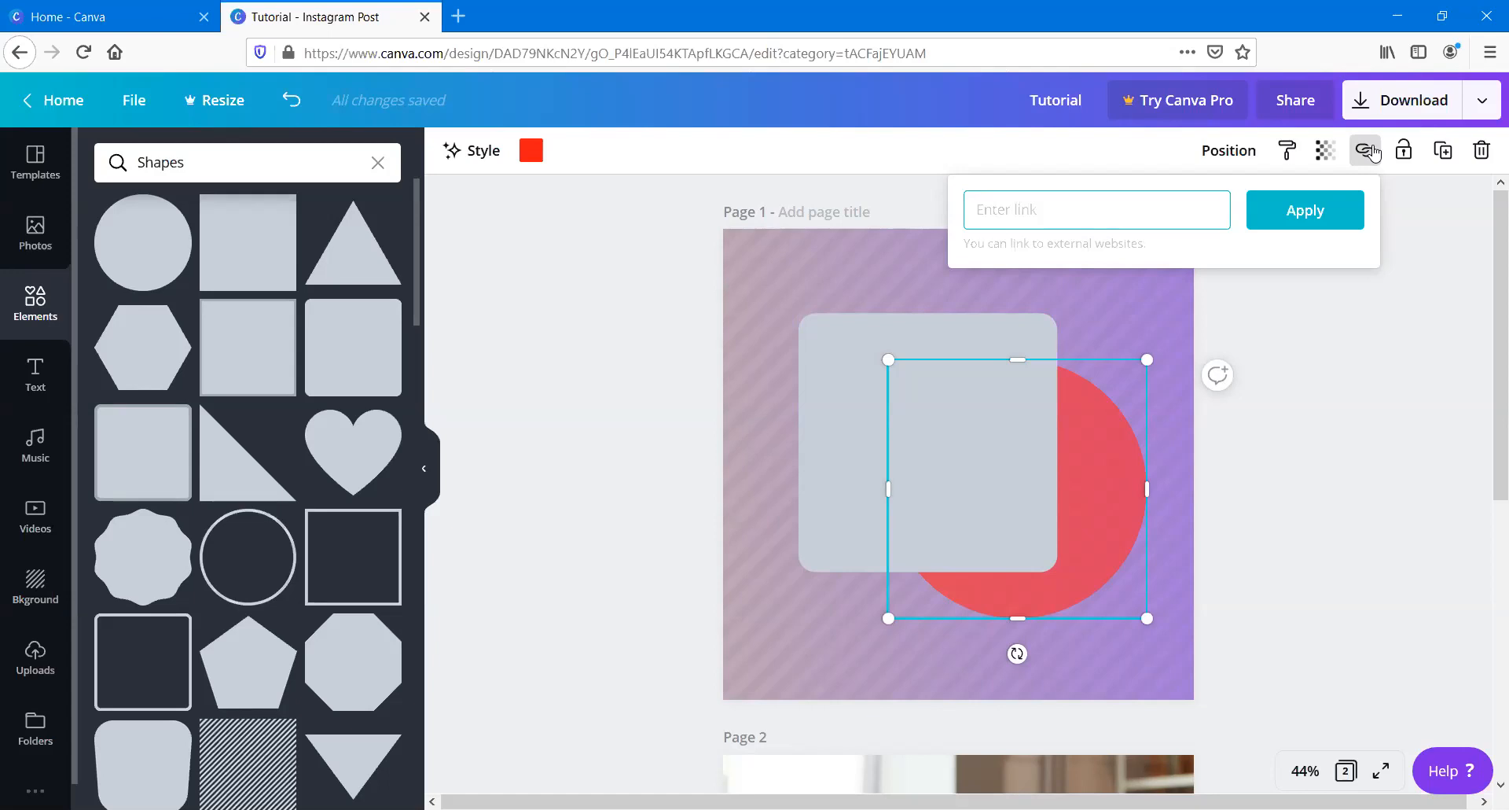
text(fiveonelabs.org)
click(1328, 206)
key(Escape)
click(1081, 471)
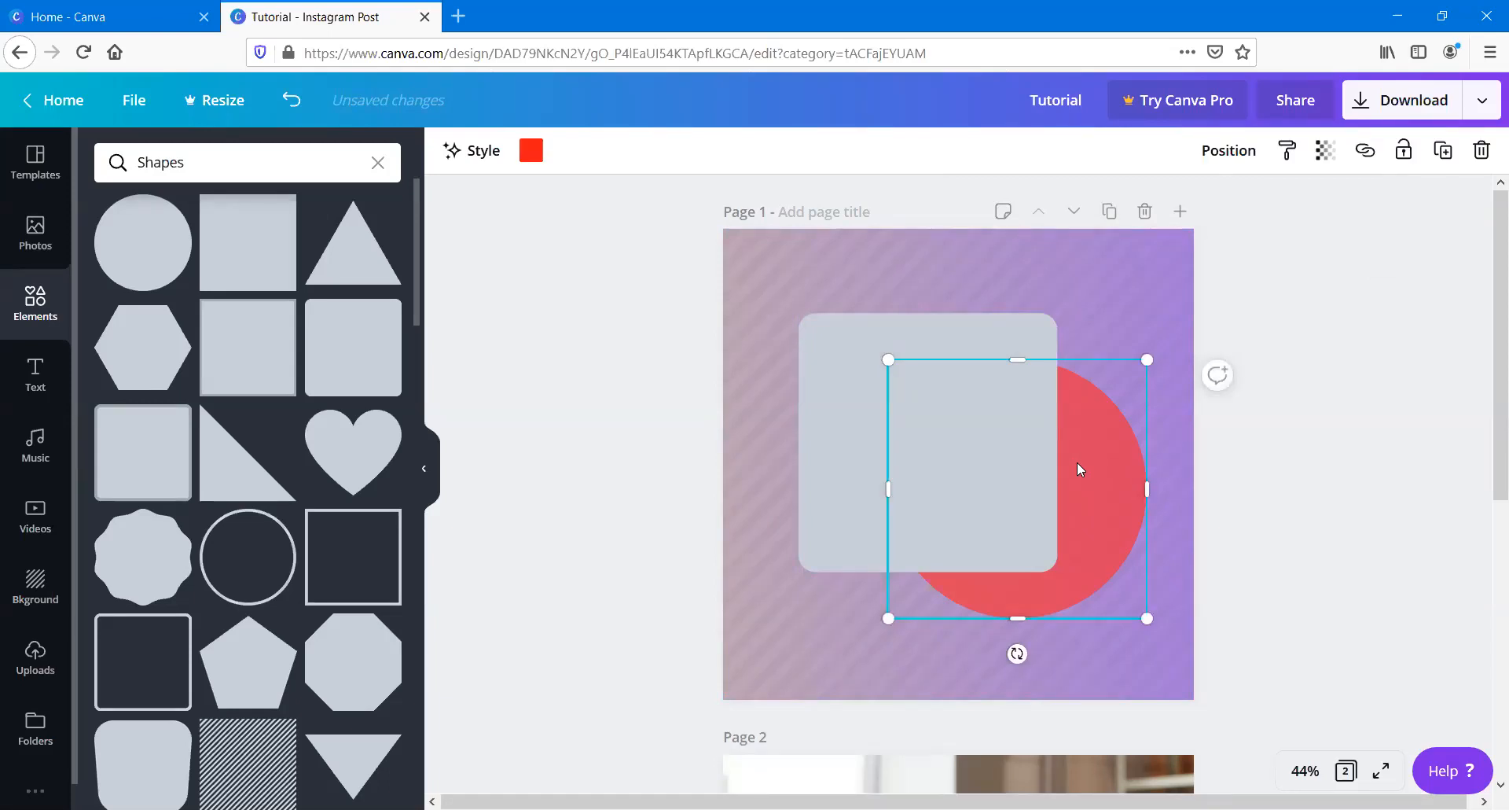
click(1314, 253)
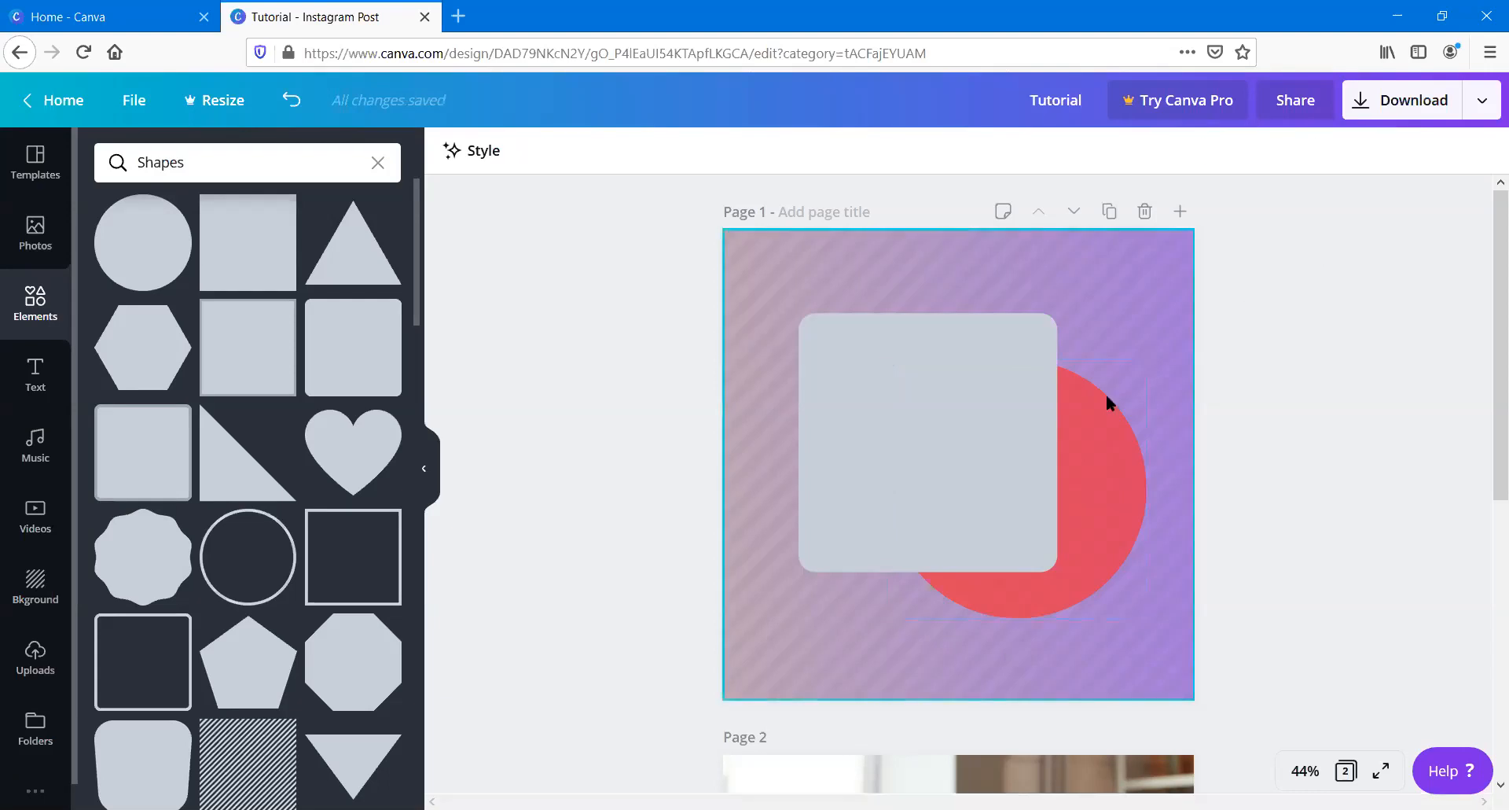
Step: Lock the red circle, test the lock with an area selection over page 1, and unlock it
click(1095, 426)
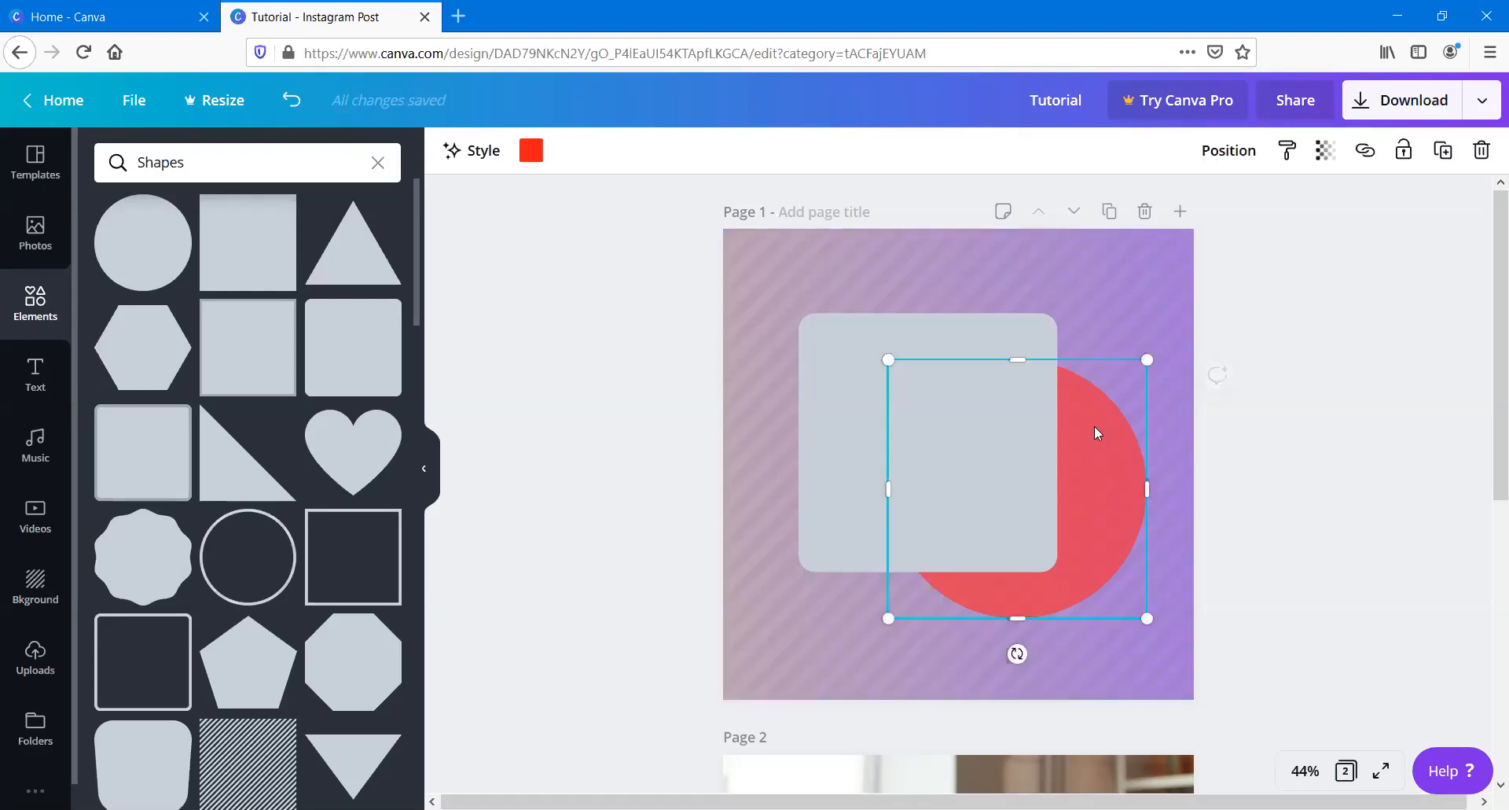
click(1406, 161)
drag(1390, 214, 429, 789)
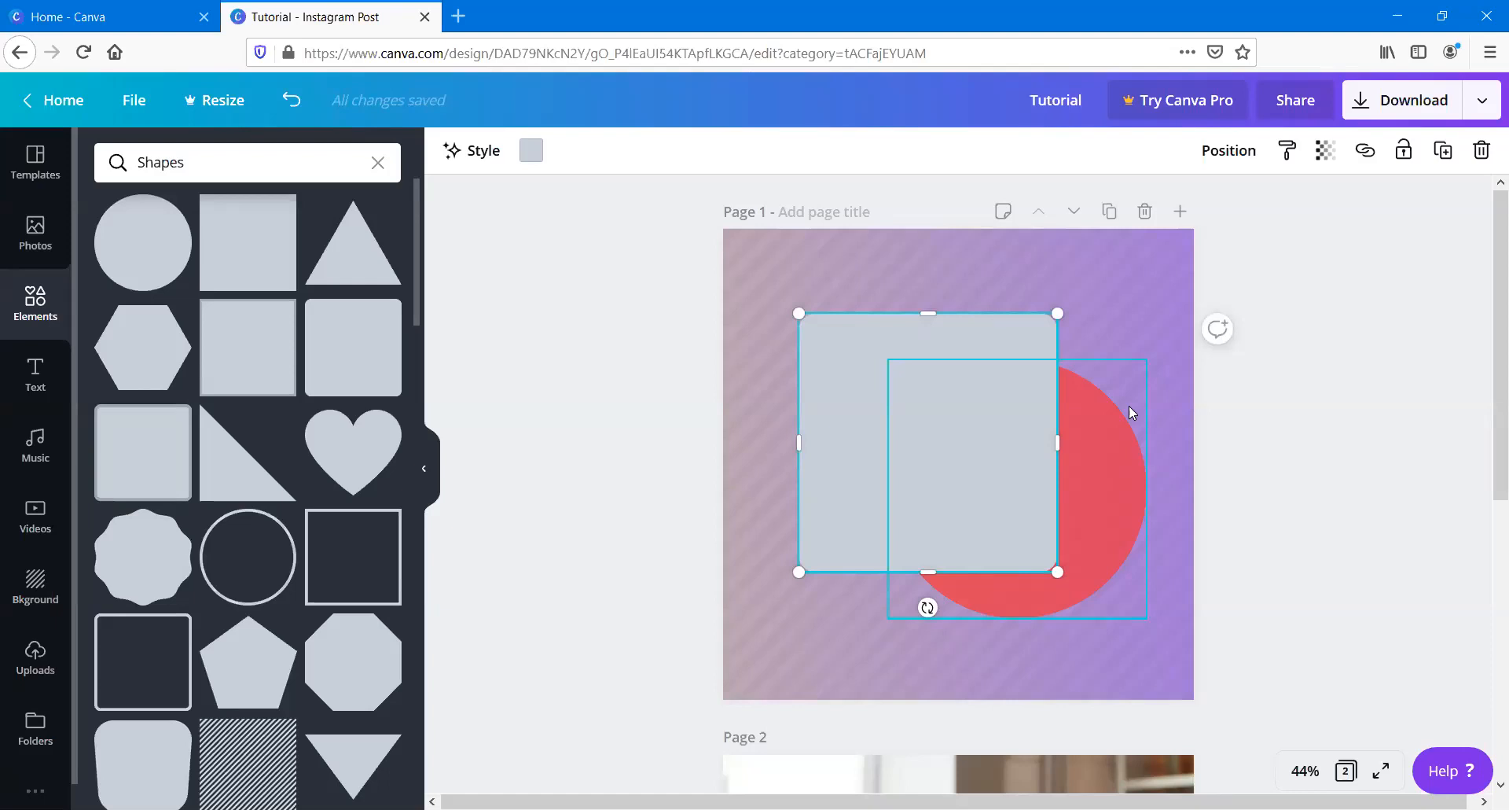
click(1204, 268)
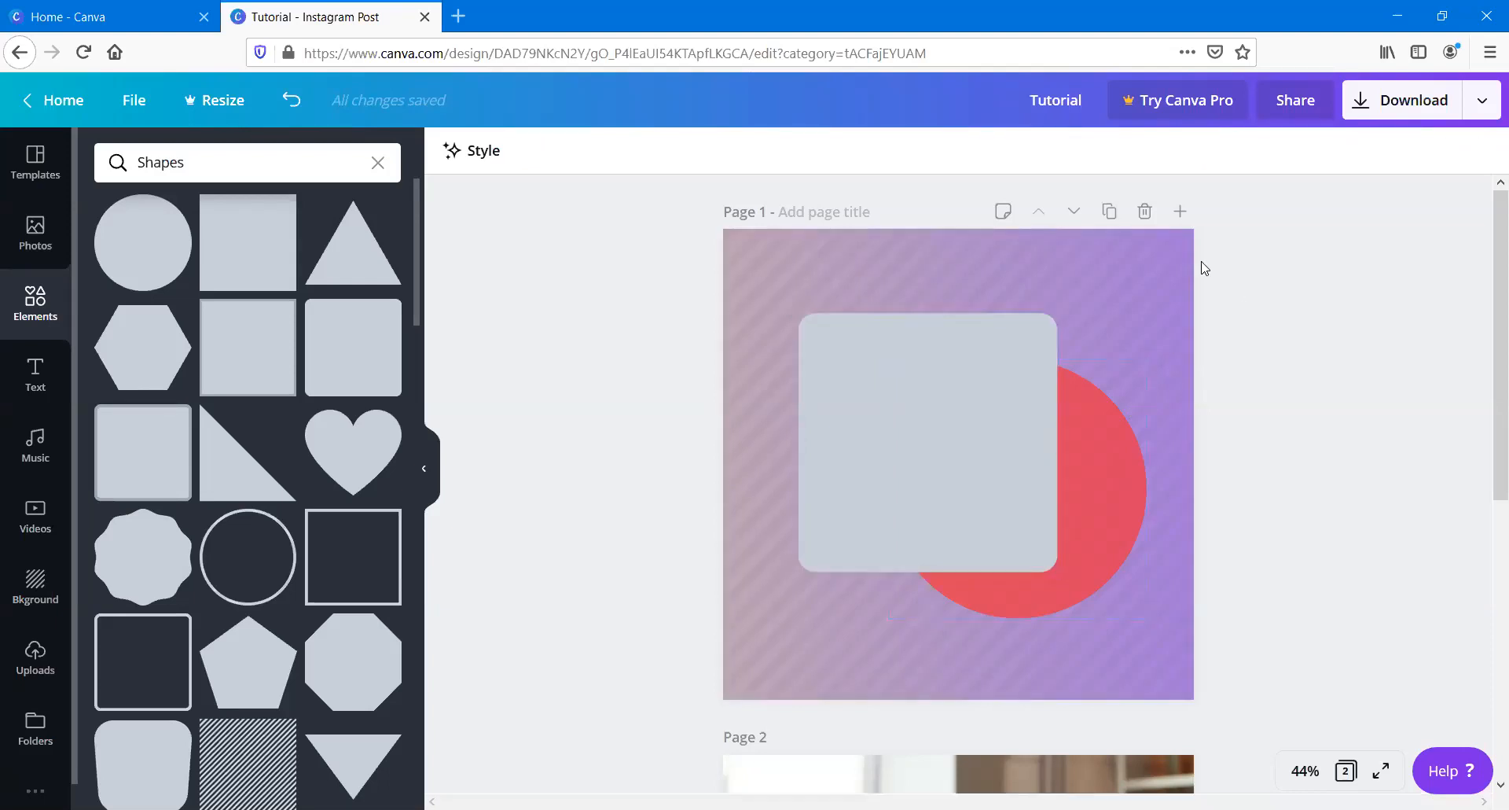
click(1092, 456)
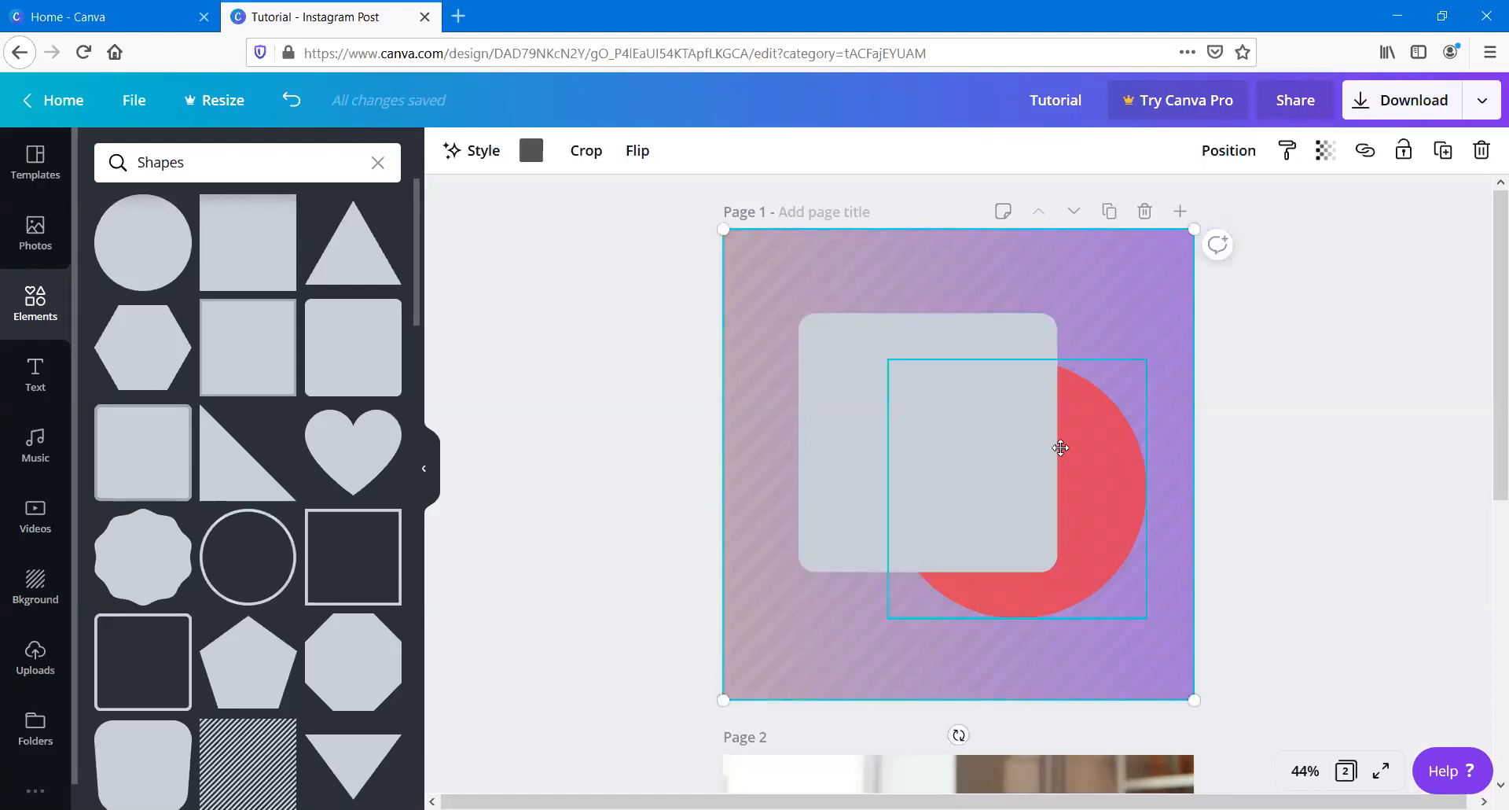
click(1440, 147)
Step: Lock the full-page striped square on page 1, and select the rounded square and red circle together
click(1185, 245)
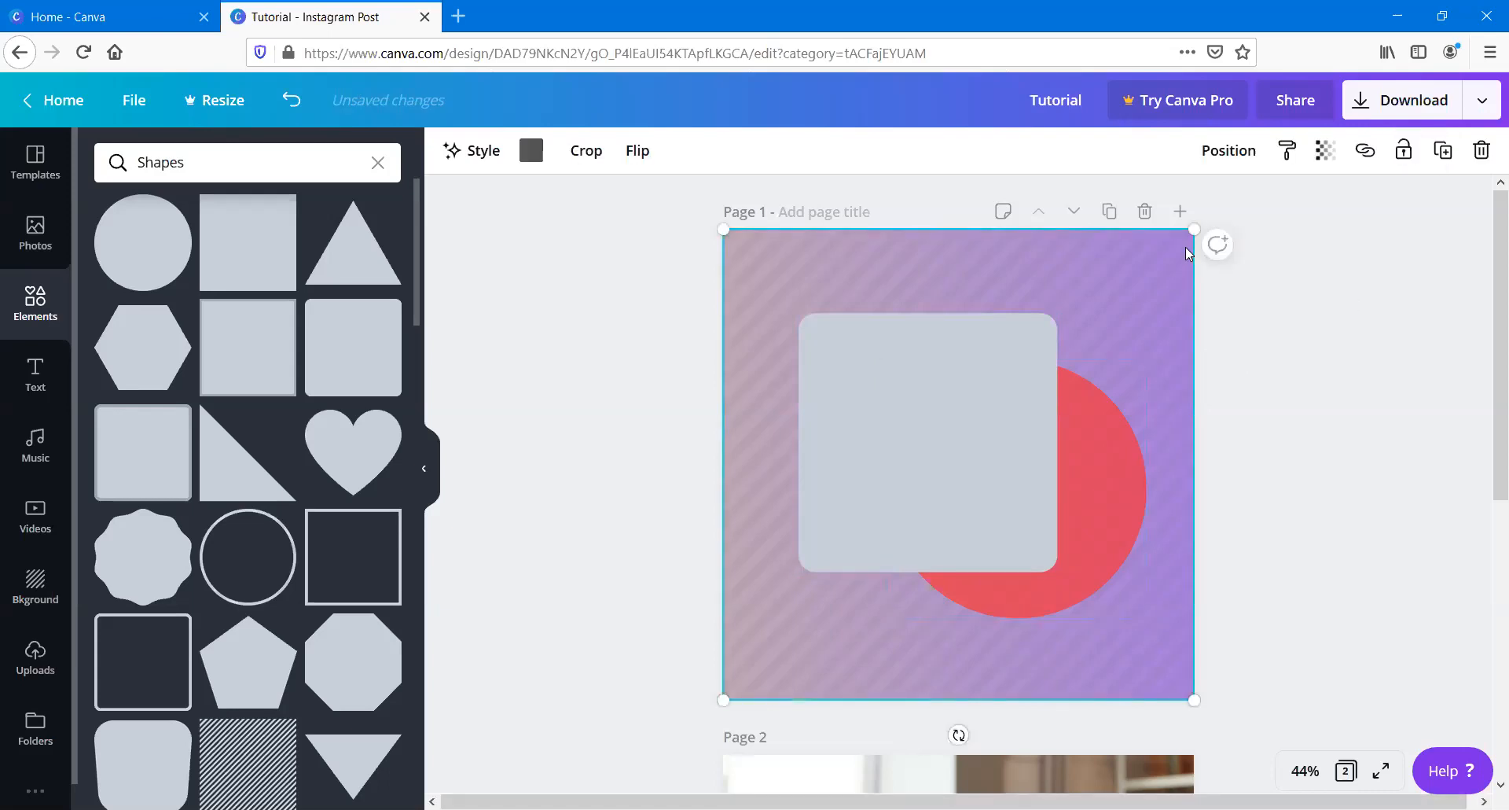
click(1401, 150)
click(1367, 227)
drag(1367, 227, 483, 724)
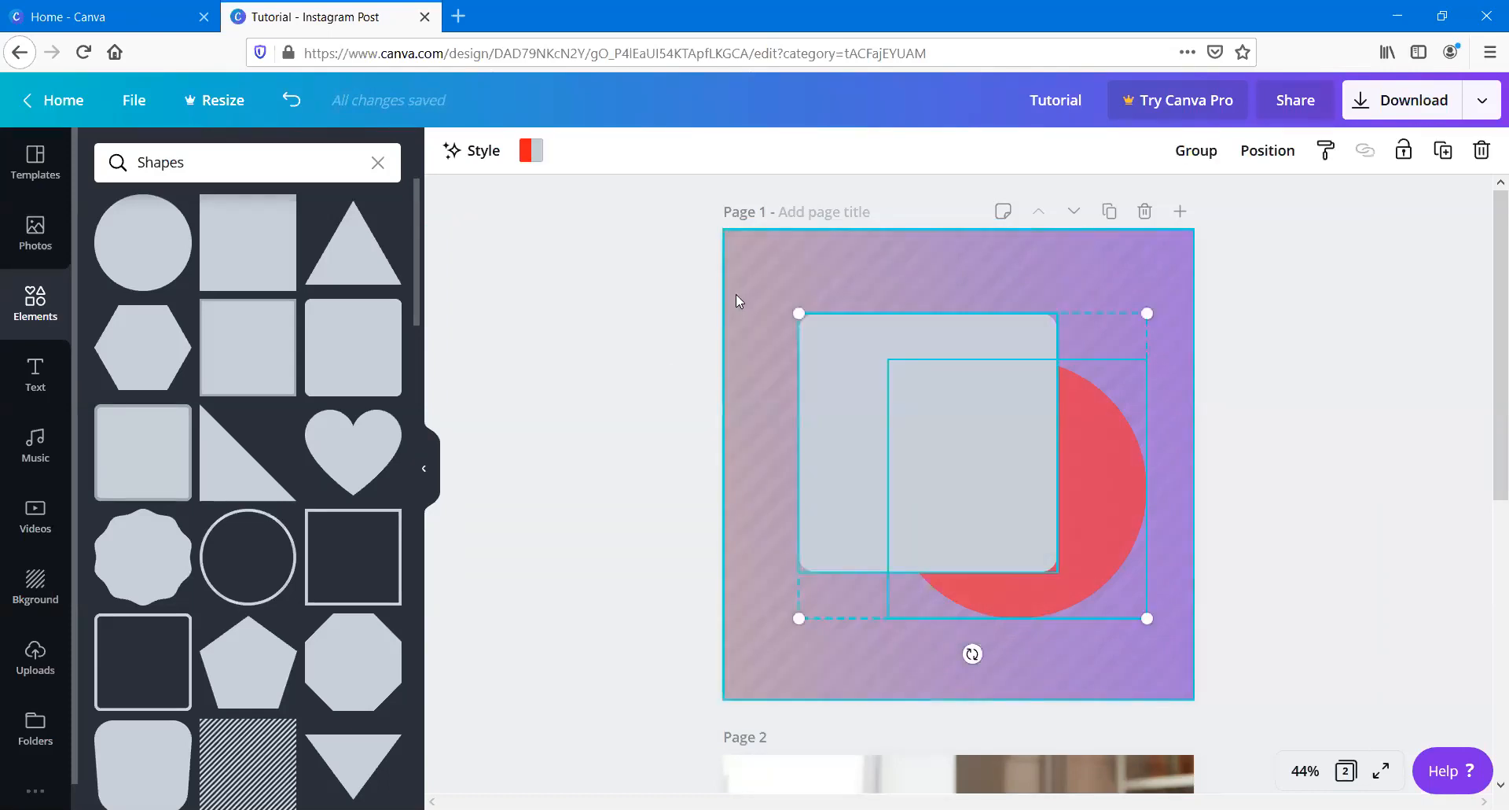
Step: Move the selected rounded square and red circle together slightly downward on page 1 and deselect them
mouse_move(970, 431)
mouse_down()
mouse_move(837, 324)
mouse_move(1021, 499)
mouse_move(960, 427)
mouse_move(989, 431)
mouse_up()
click(1154, 249)
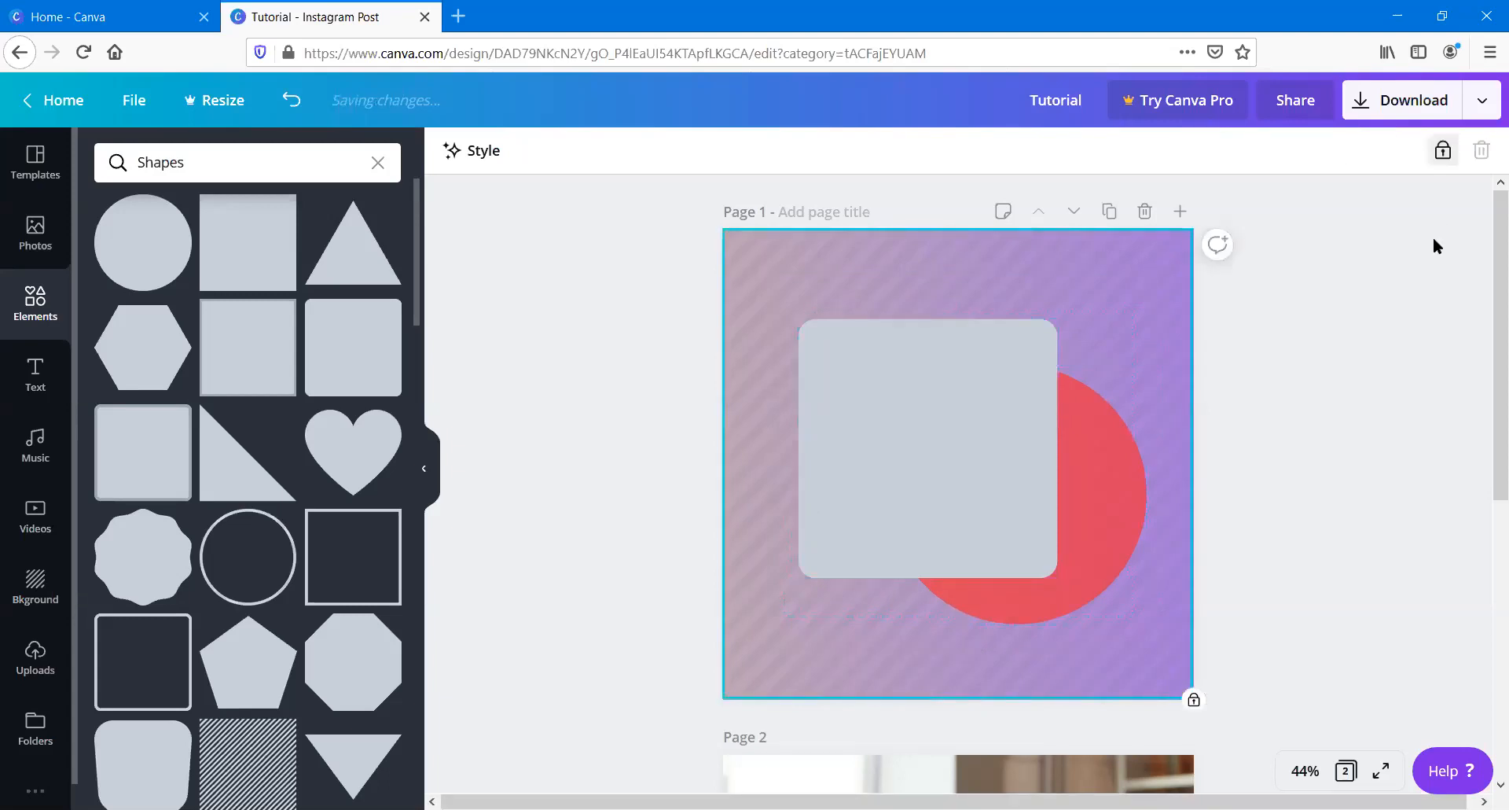
click(718, 289)
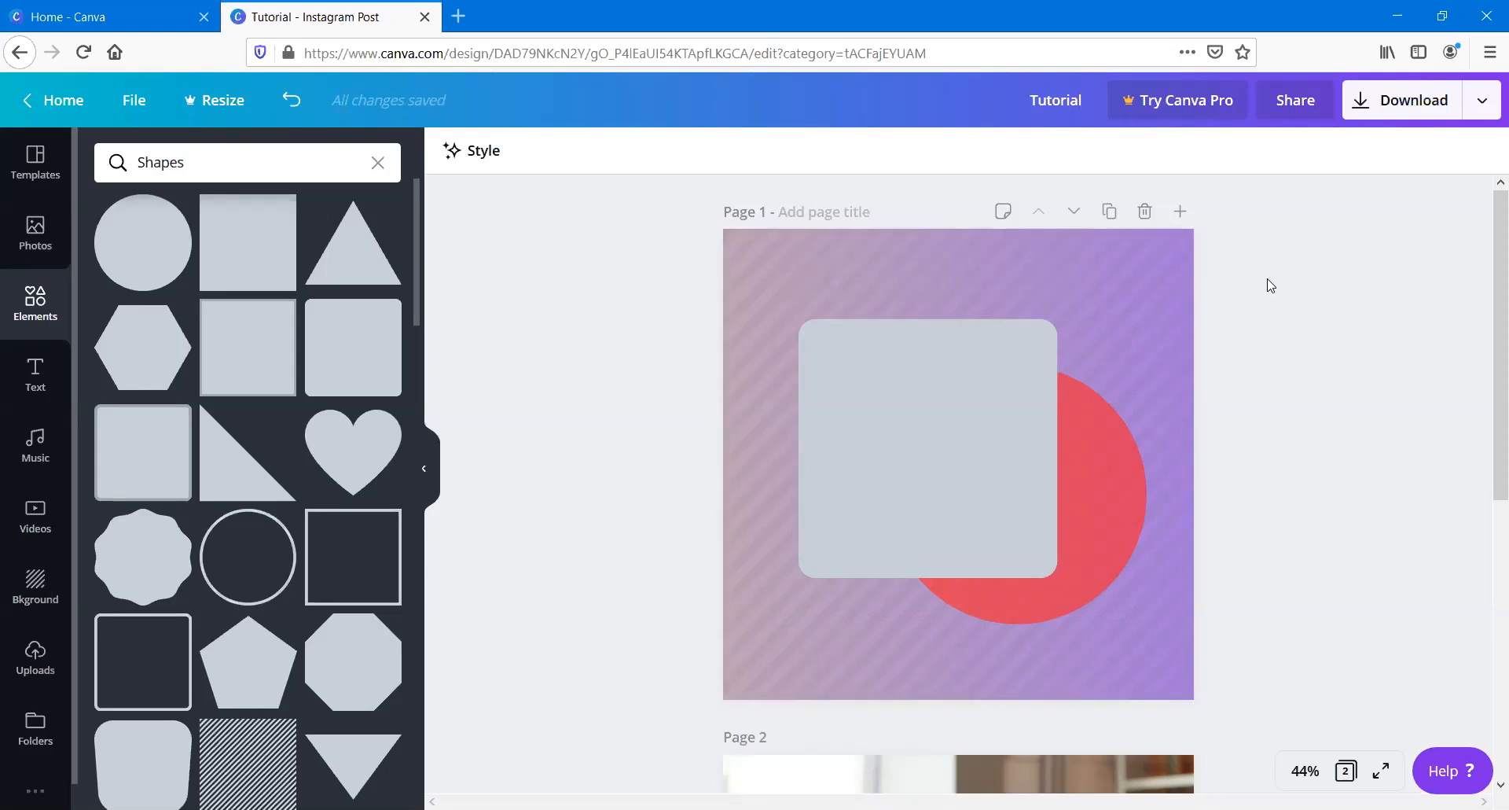
Step: Unlock the full-page striped square on page 1, duplicate it, and shift the copy slightly to the right of the original
click(1165, 287)
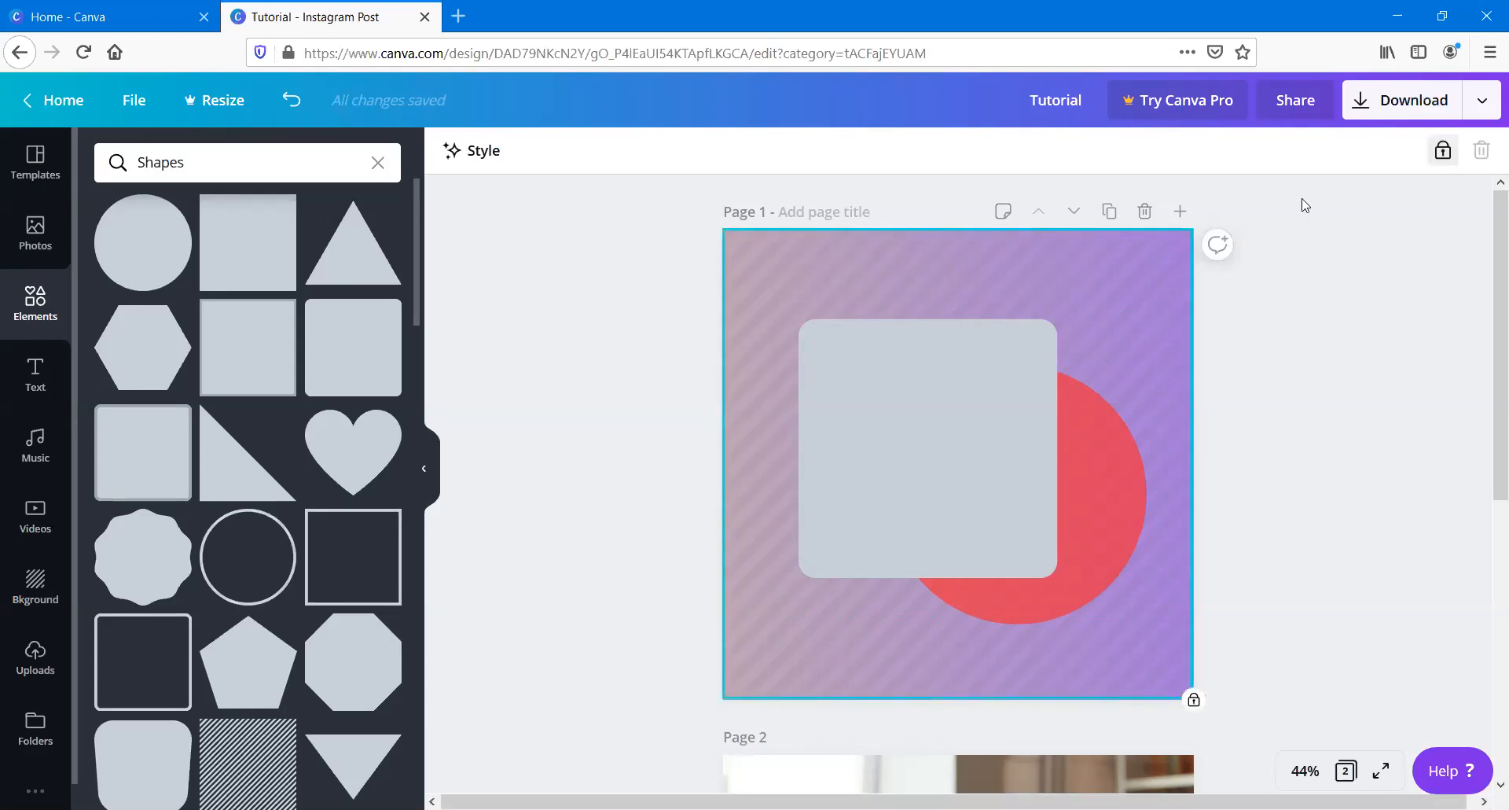
click(1442, 152)
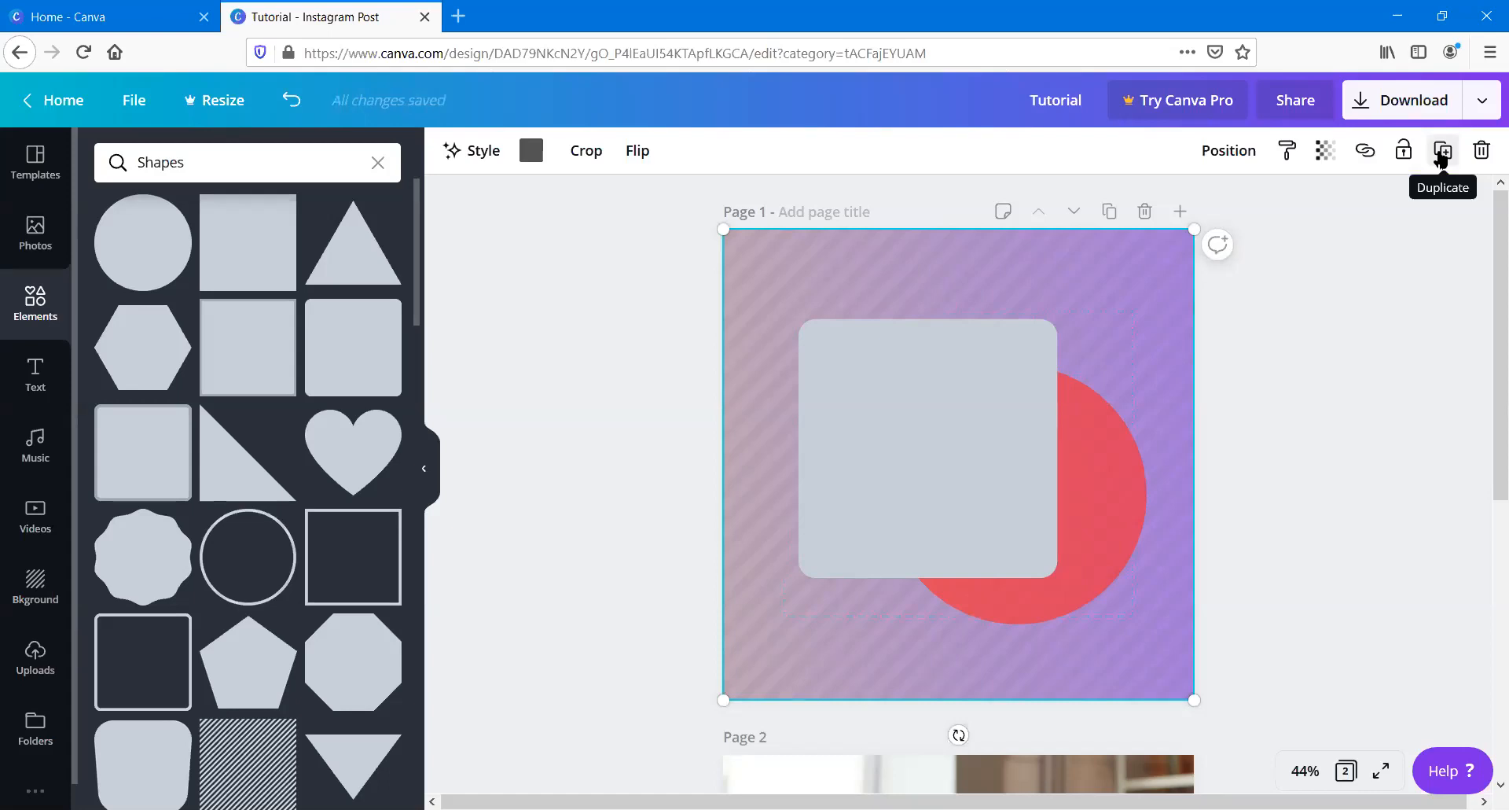
click(1442, 152)
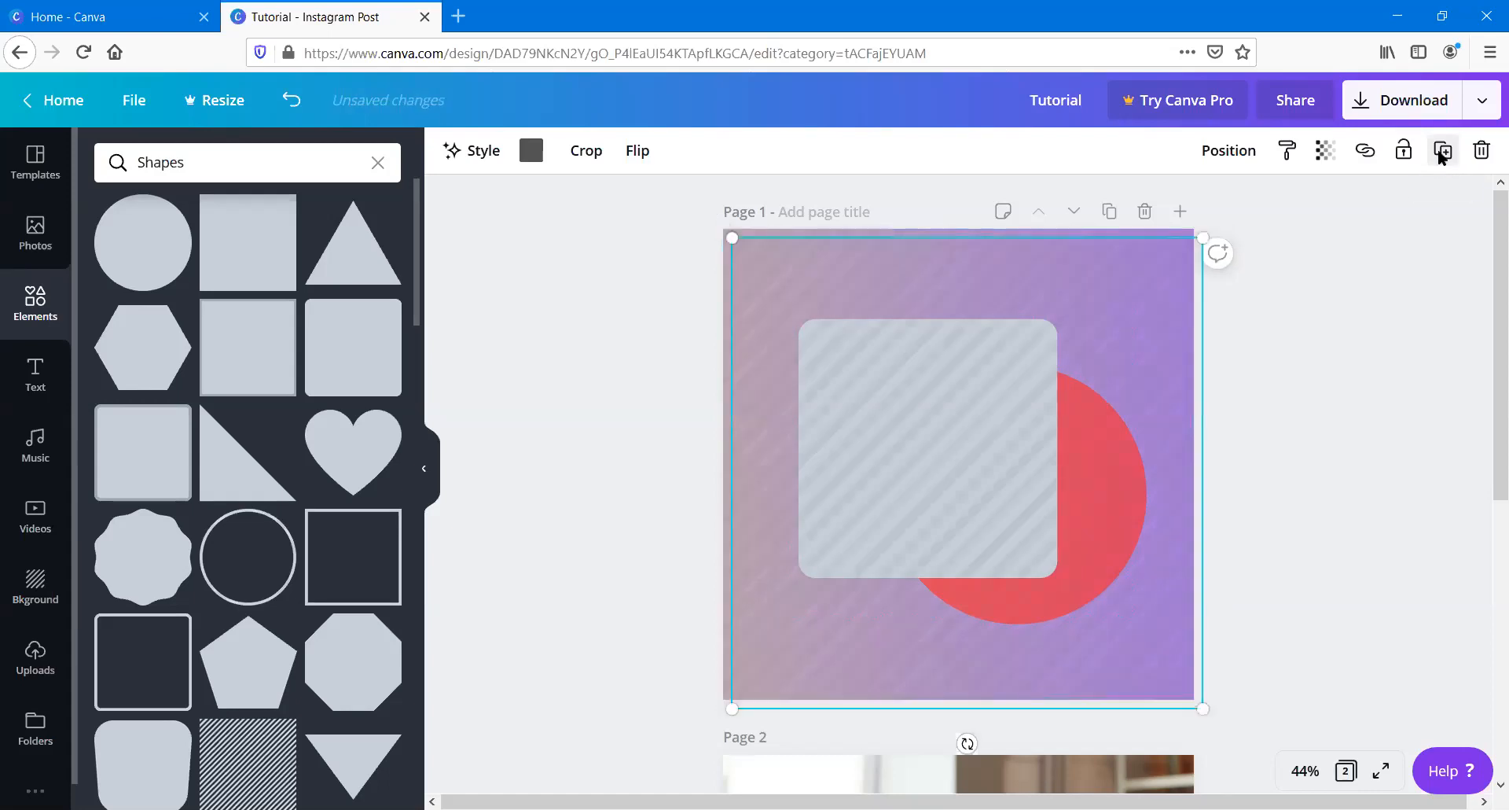
drag(1123, 310, 1154, 302)
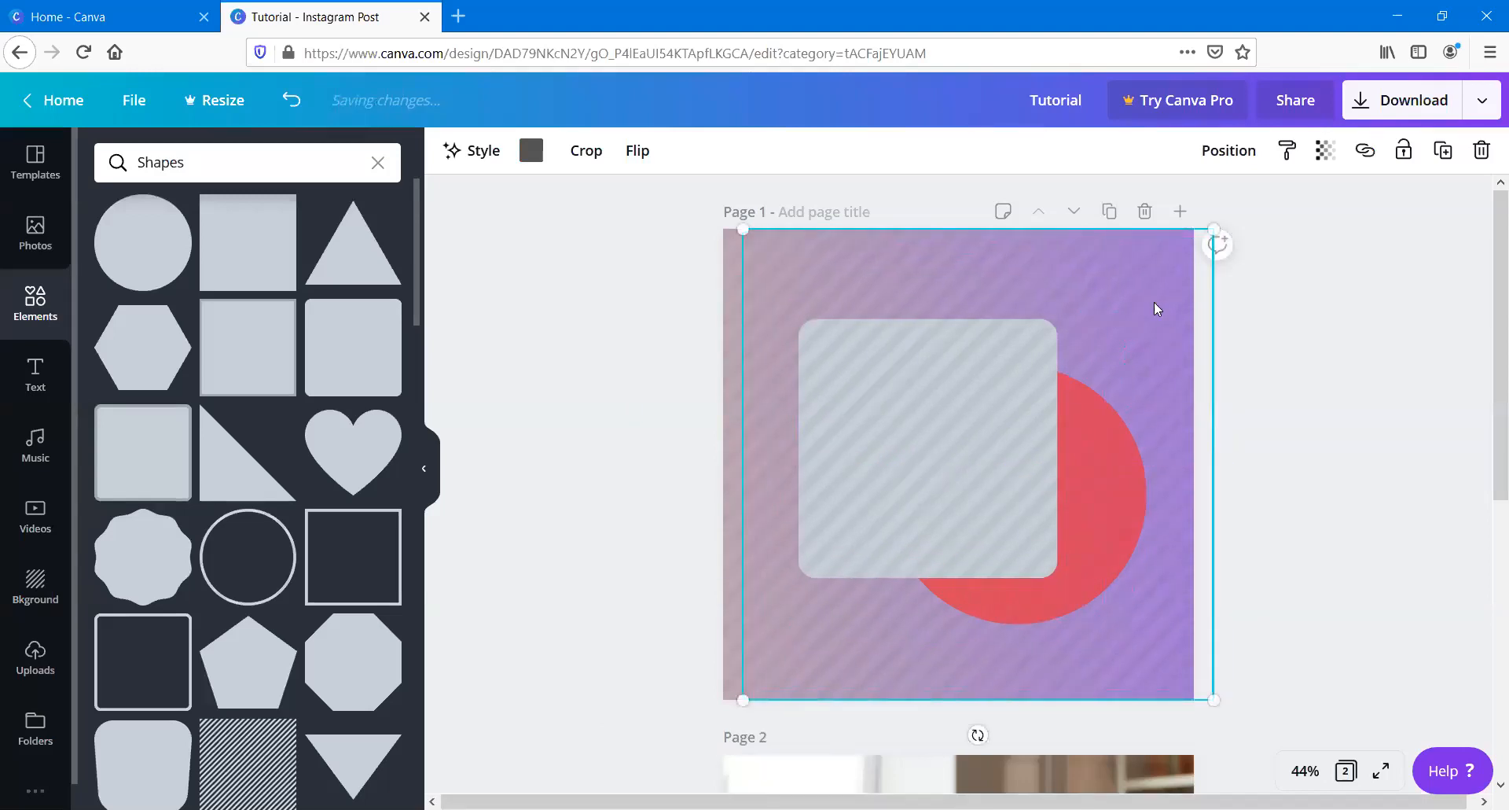
Step: Delete the duplicated striped square and the original full-page striped square from page 1
key(Delete)
click(1141, 307)
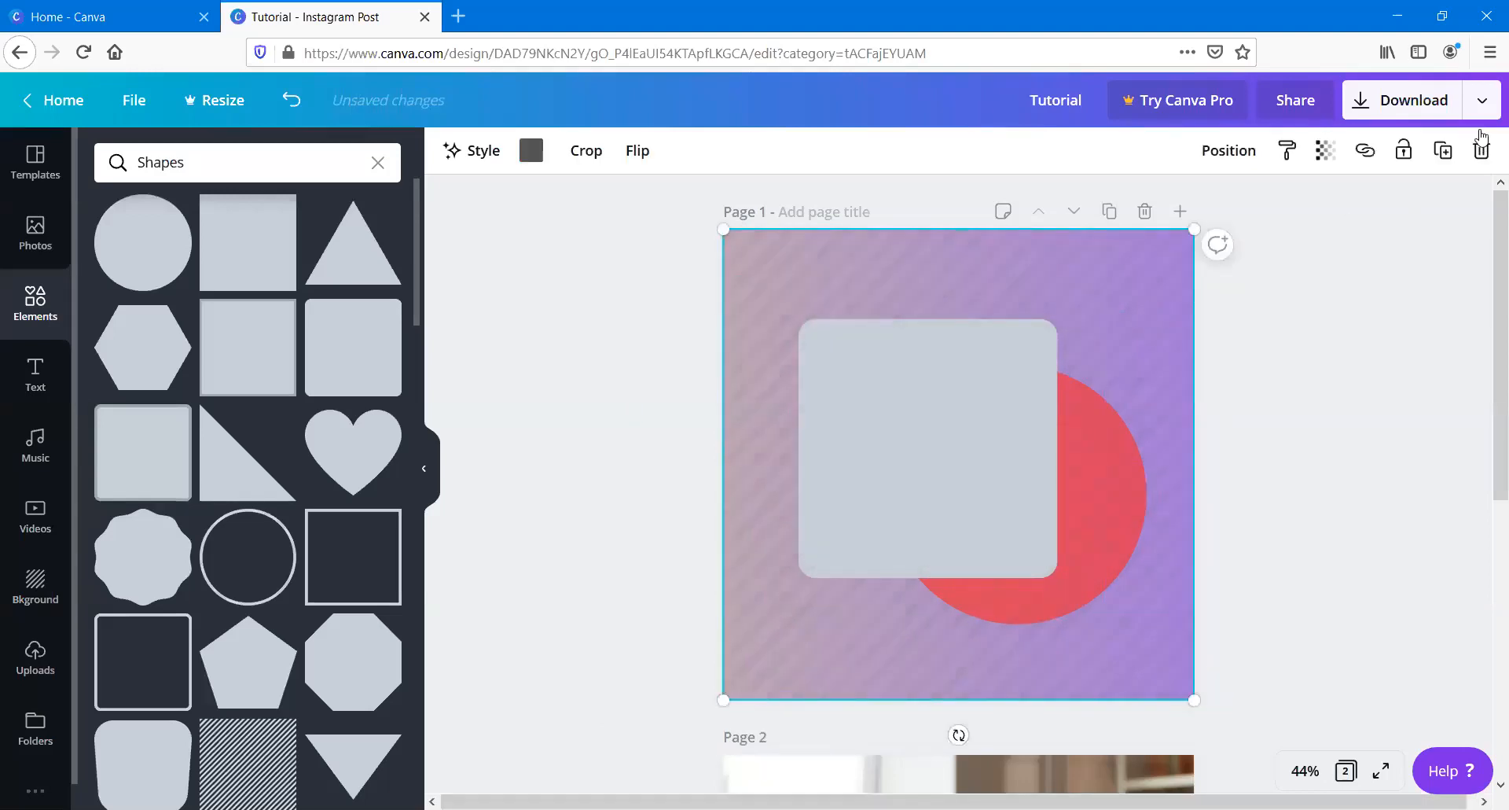
click(1481, 149)
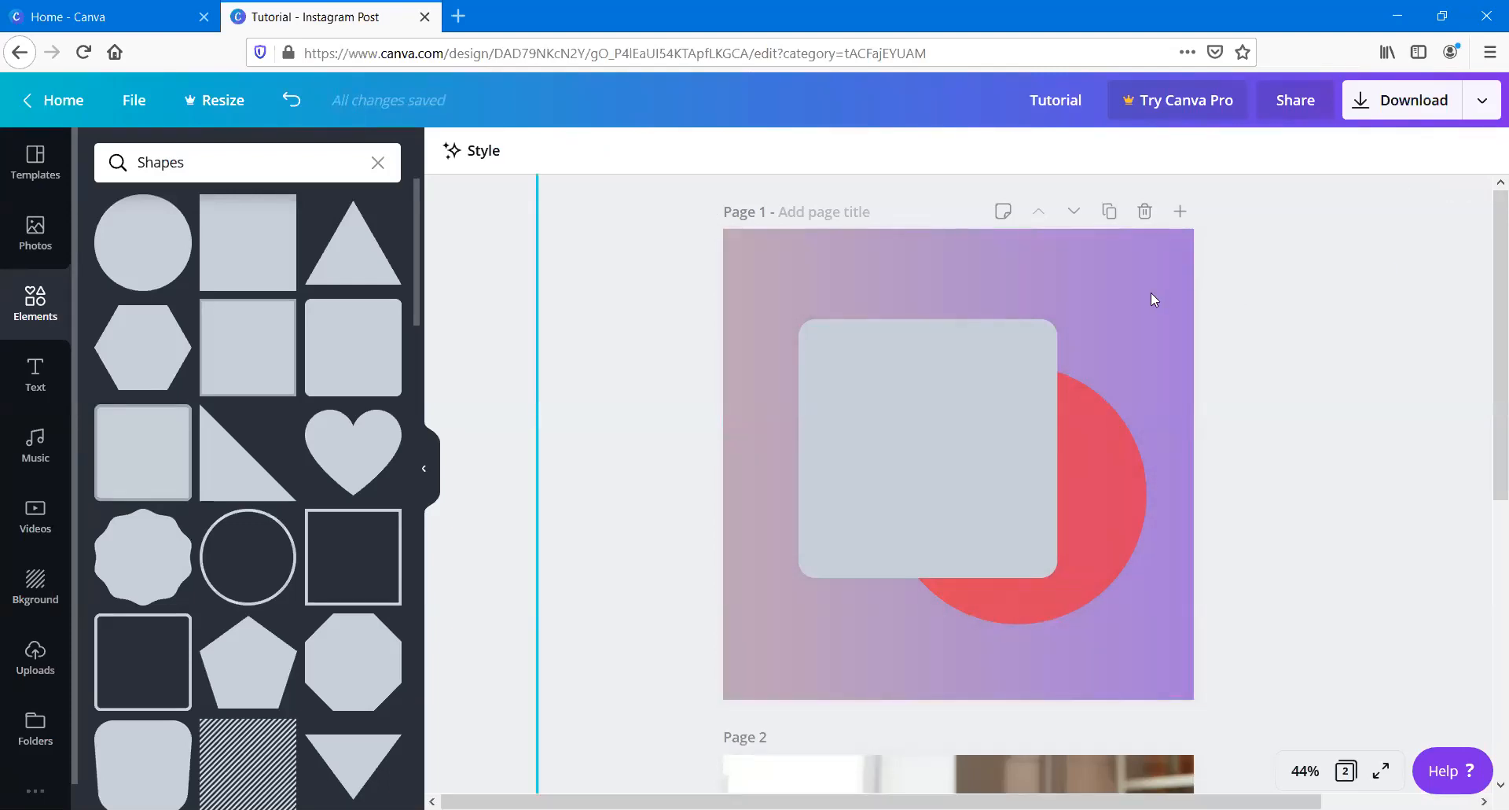
Step: Lock the full-page purple-beige gradient shape on page 1, and group the rounded square with the red circle
click(1166, 272)
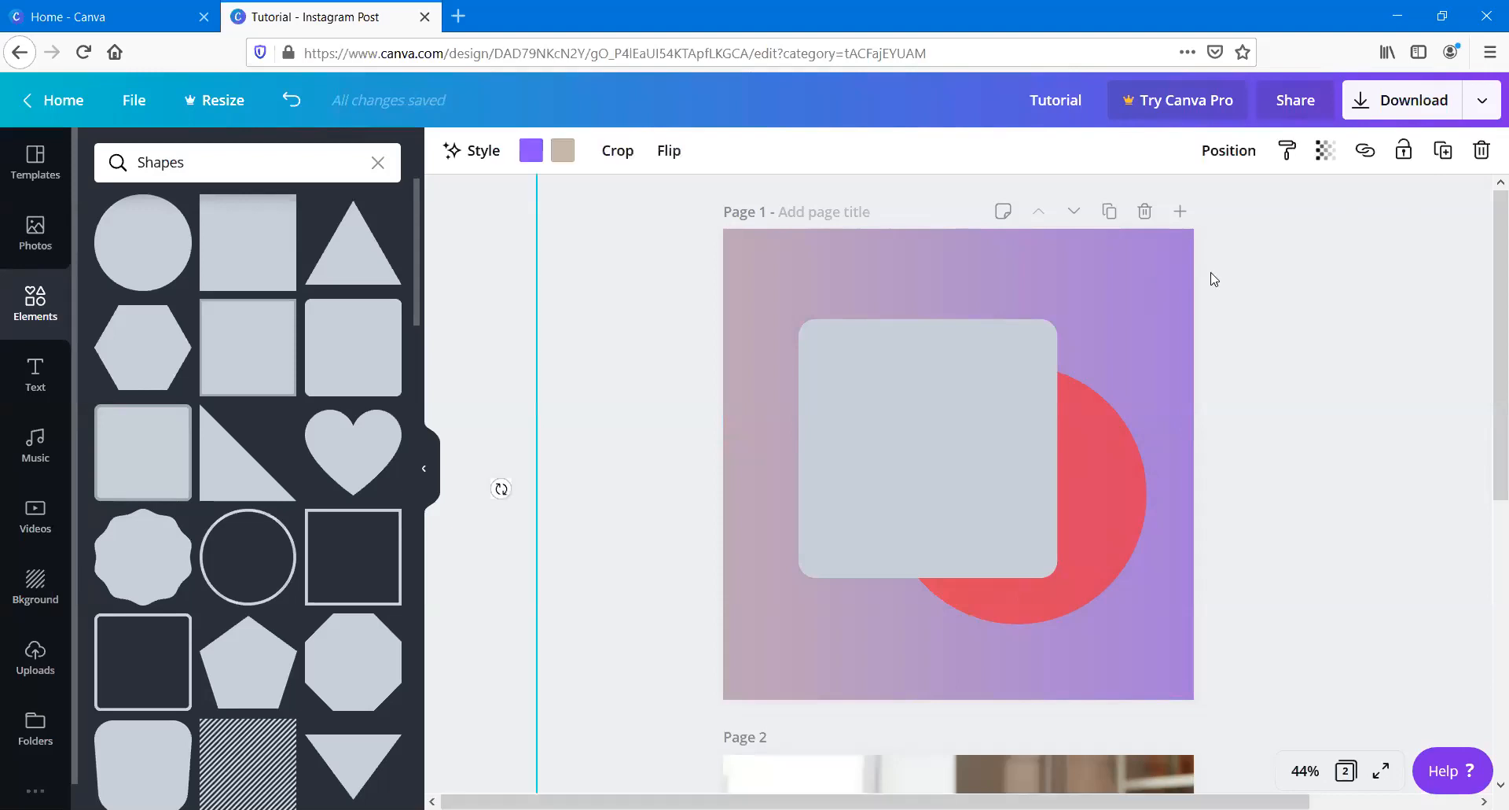
click(1406, 149)
click(1362, 262)
drag(670, 268, 1132, 589)
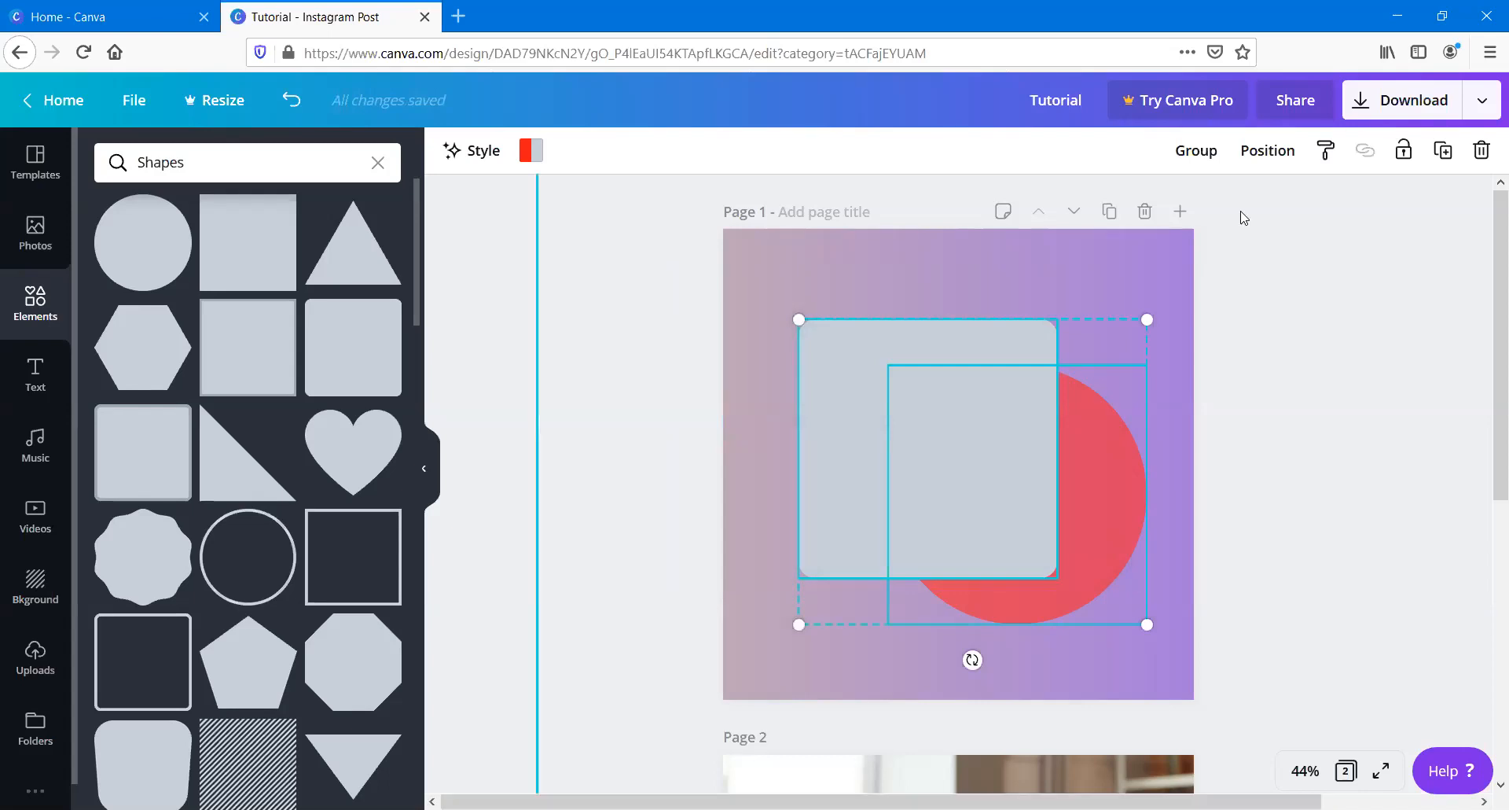
click(1199, 150)
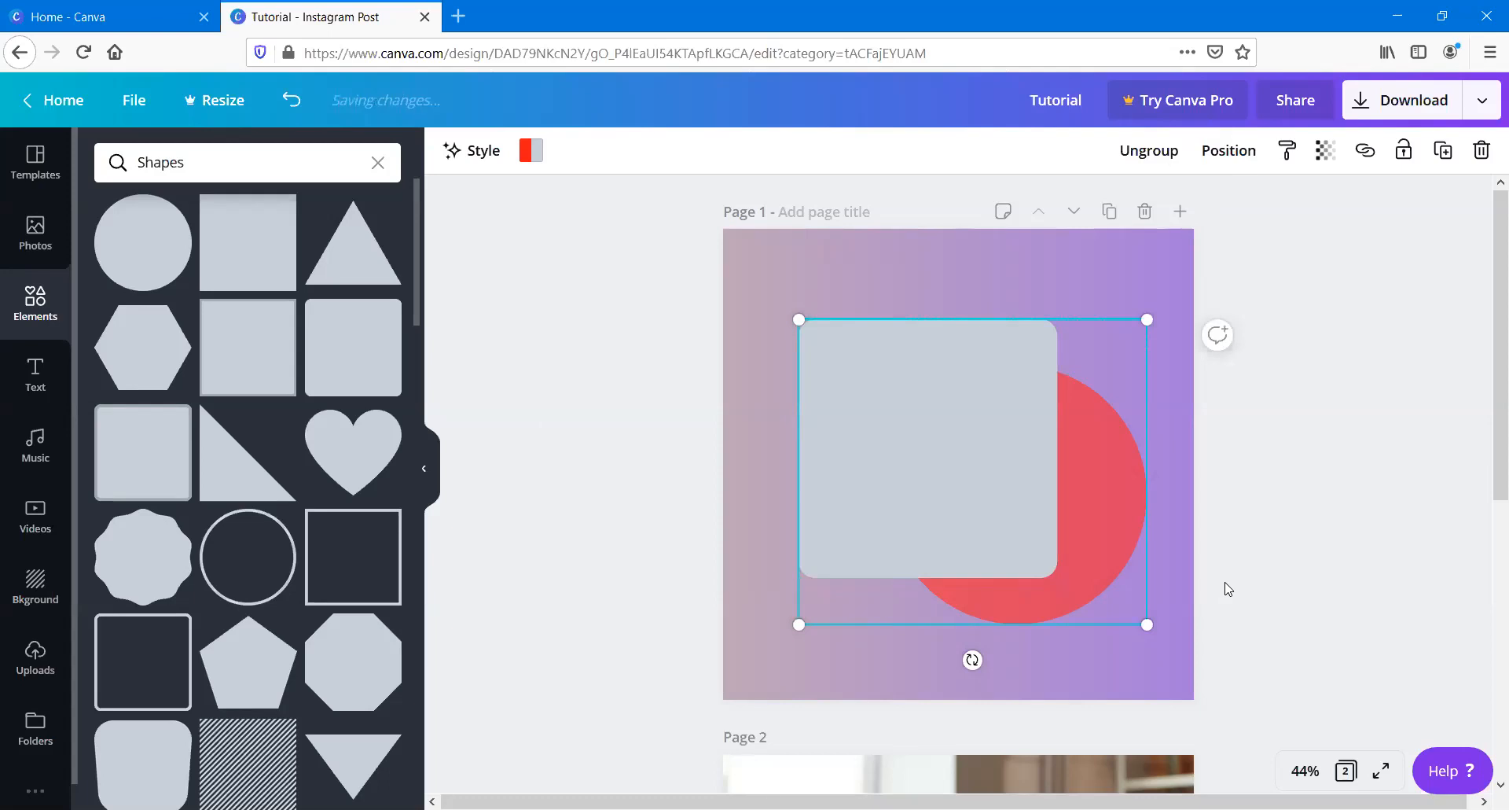
Step: Shift the grouped square and circle slightly left on page 1 and scale the group down a little
drag(910, 448, 680, 448)
click(679, 441)
click(776, 413)
click(824, 395)
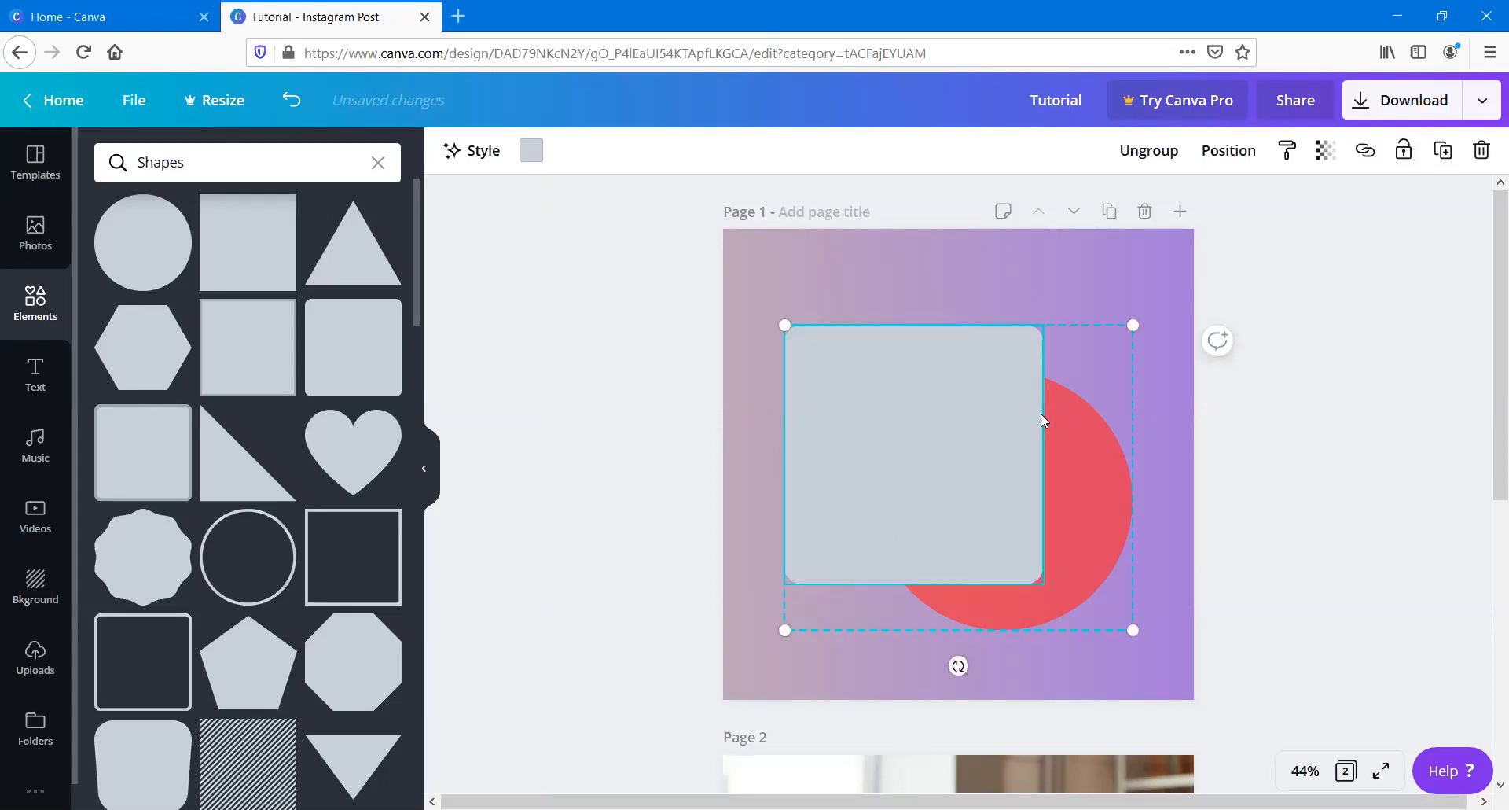
mouse_move(1132, 629)
mouse_down()
mouse_move(1039, 548)
mouse_move(1111, 611)
mouse_up()
Step: Delete only the red circle from the group, and undo that deletion
click(1482, 151)
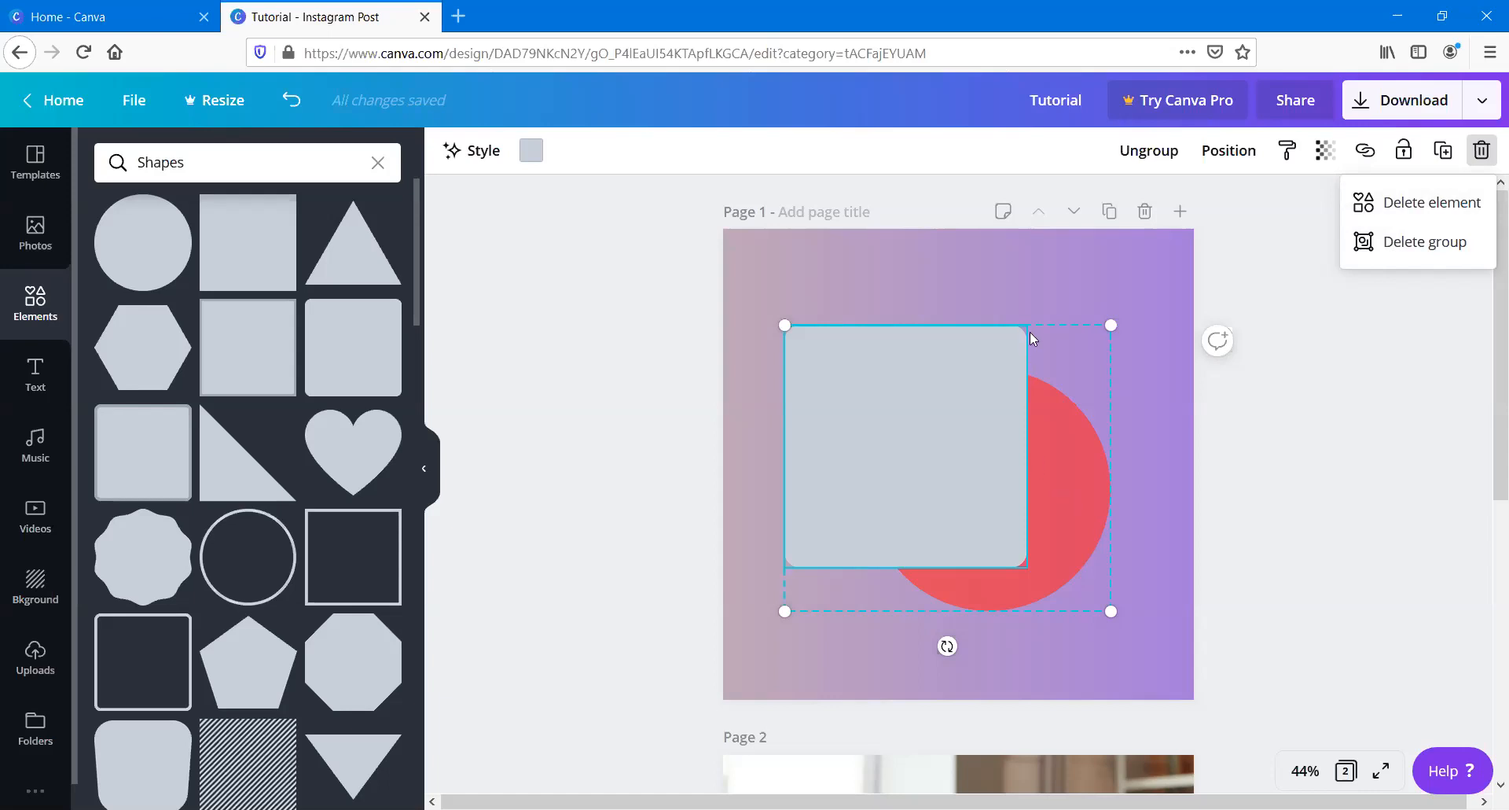
click(1047, 464)
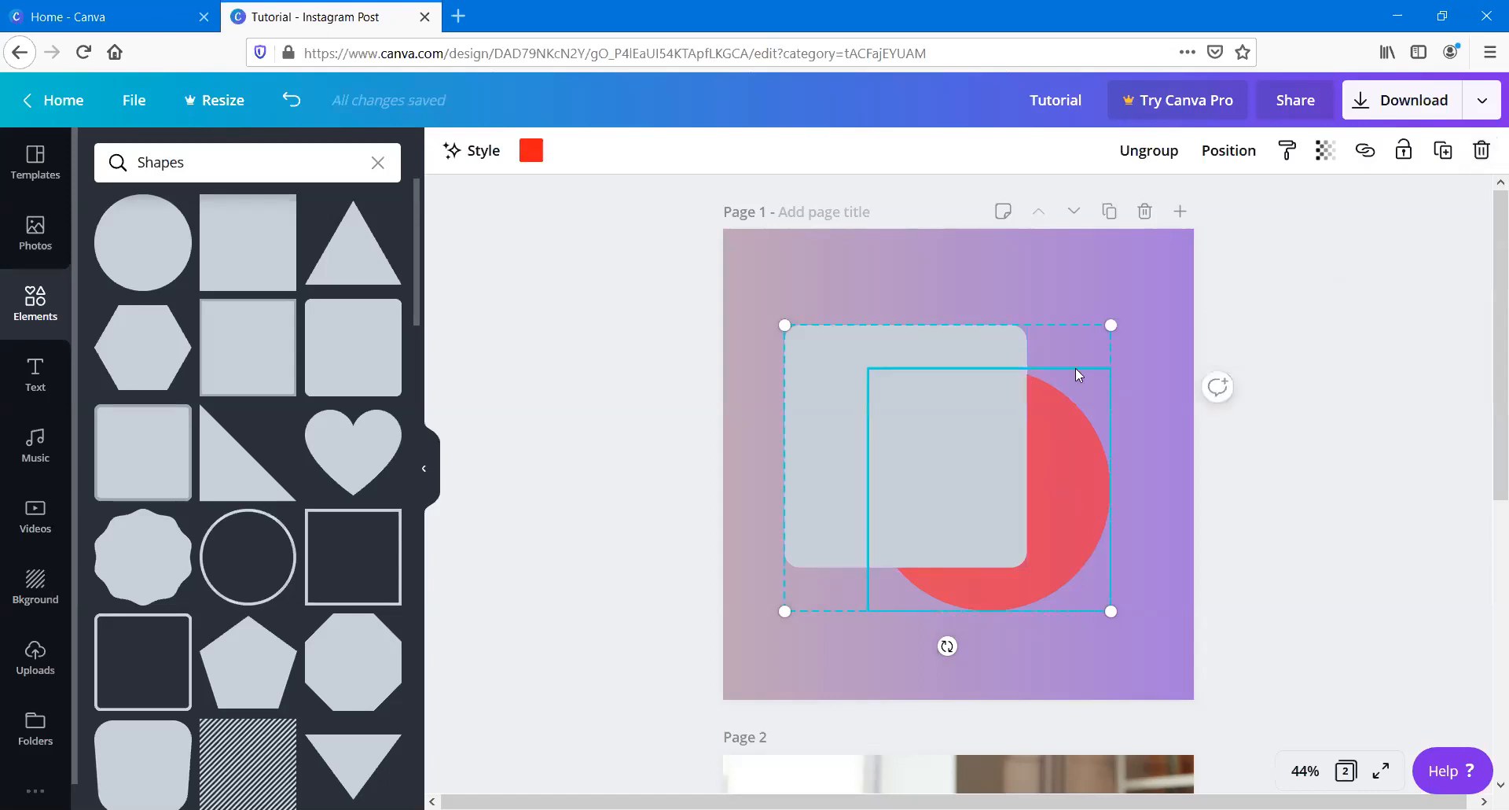
click(1483, 155)
click(1466, 203)
click(1426, 251)
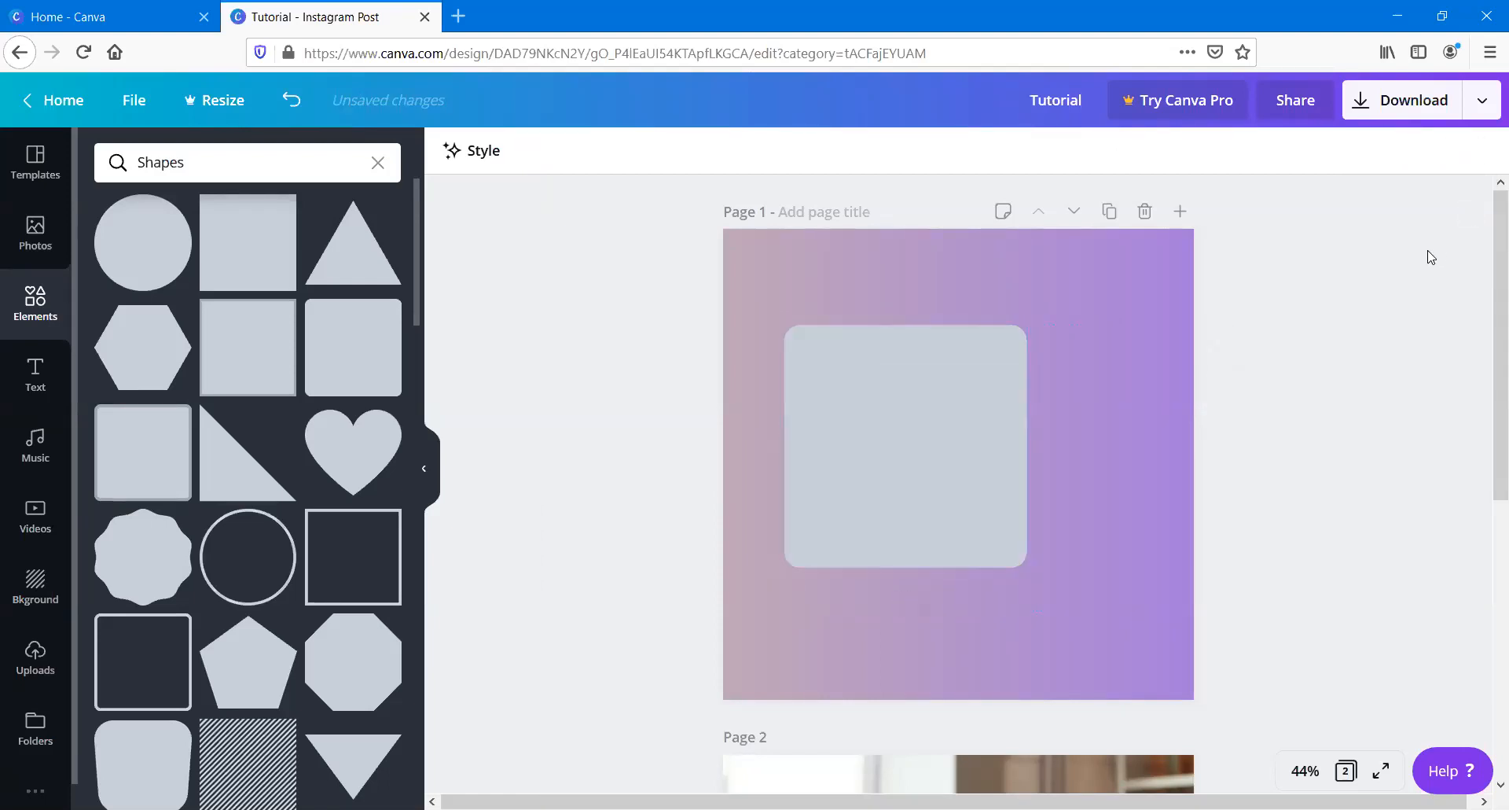
key(ctrl+z)
Step: Delete the whole group of square and circle, and undo the deletion
click(924, 352)
click(1482, 150)
click(1451, 251)
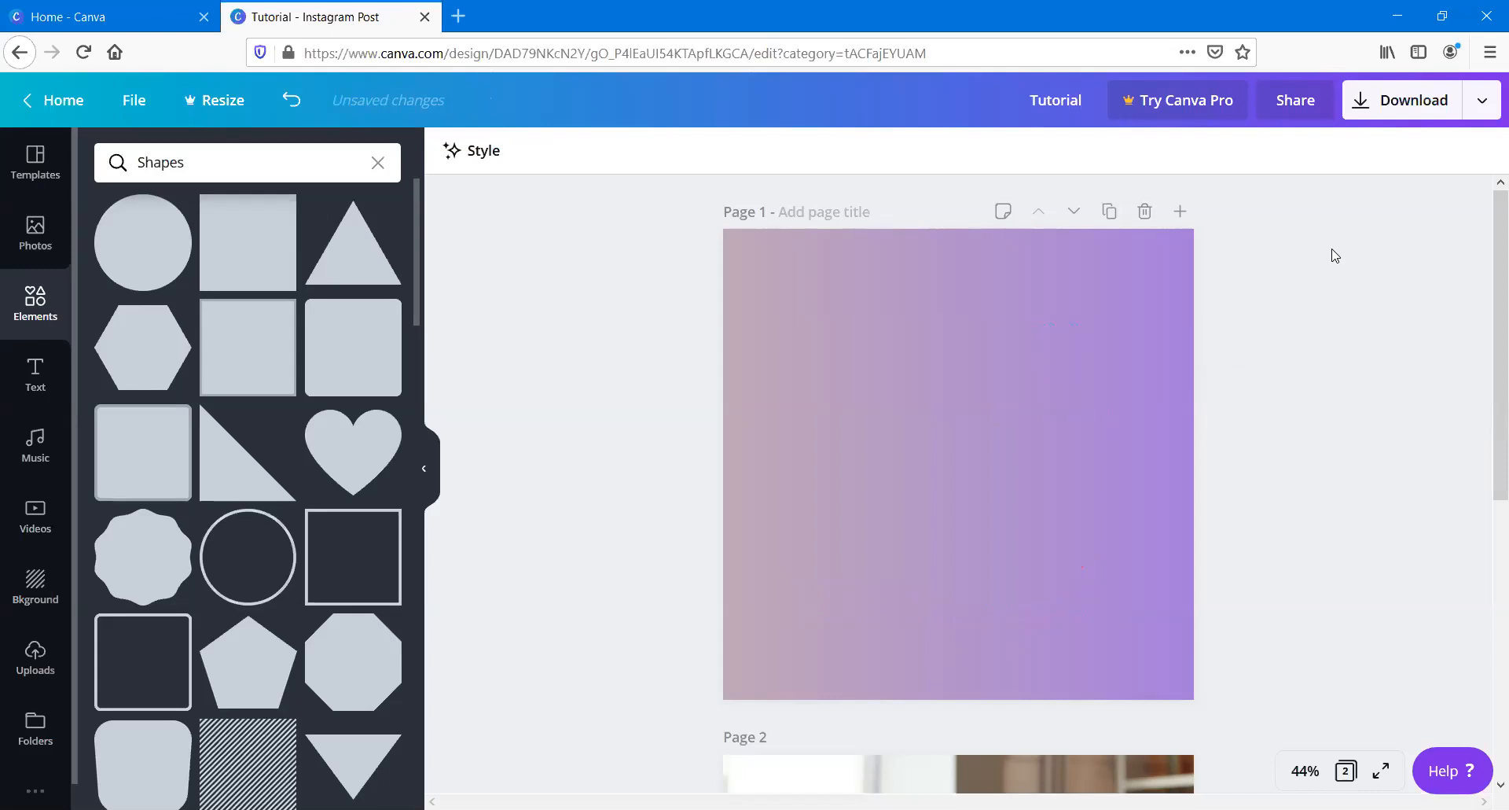
key(ctrl+z)
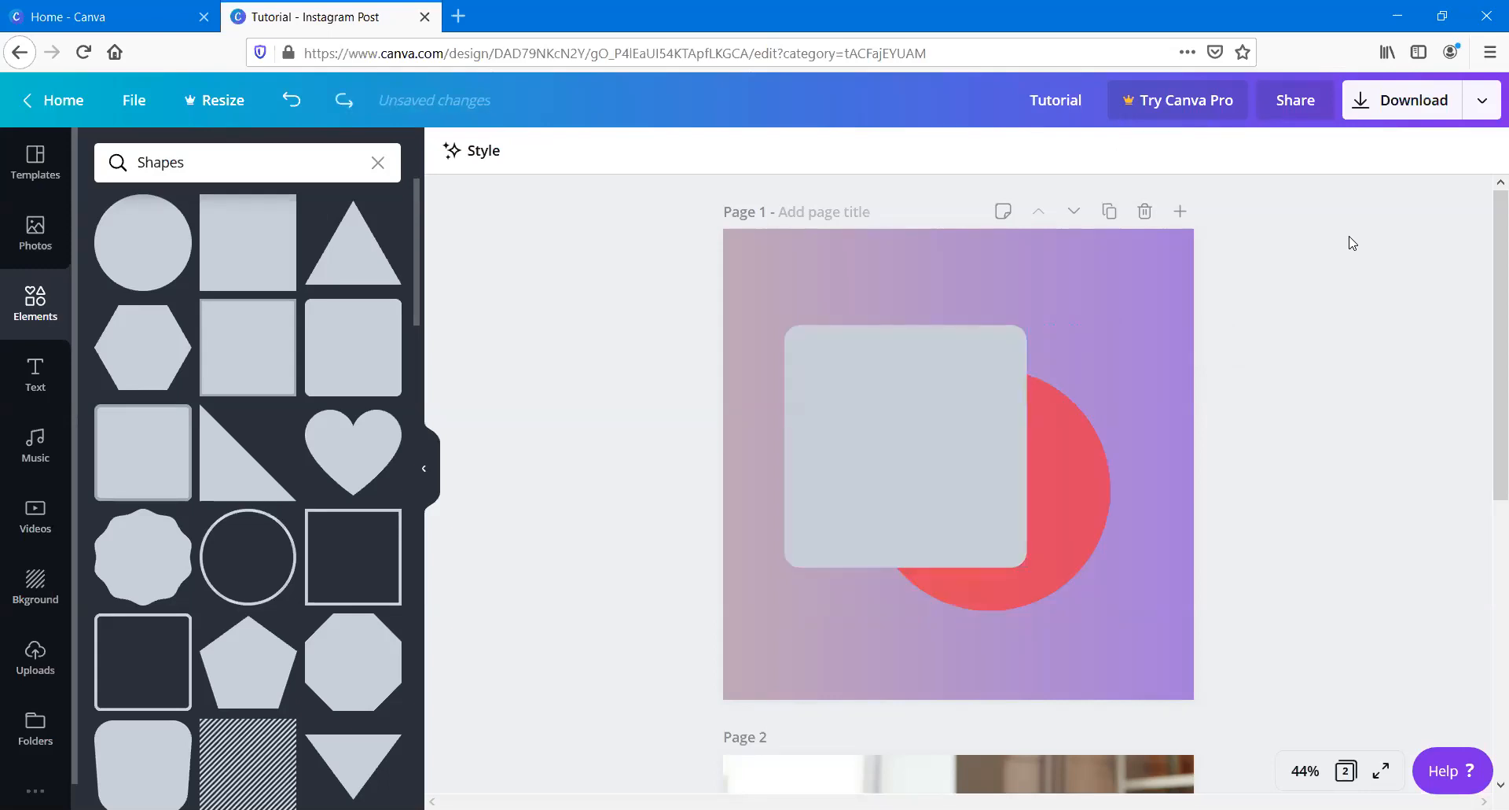
Step: Clear the Shapes search and add the seated doctor illustration from the Coronavirus elements to page 1
click(378, 162)
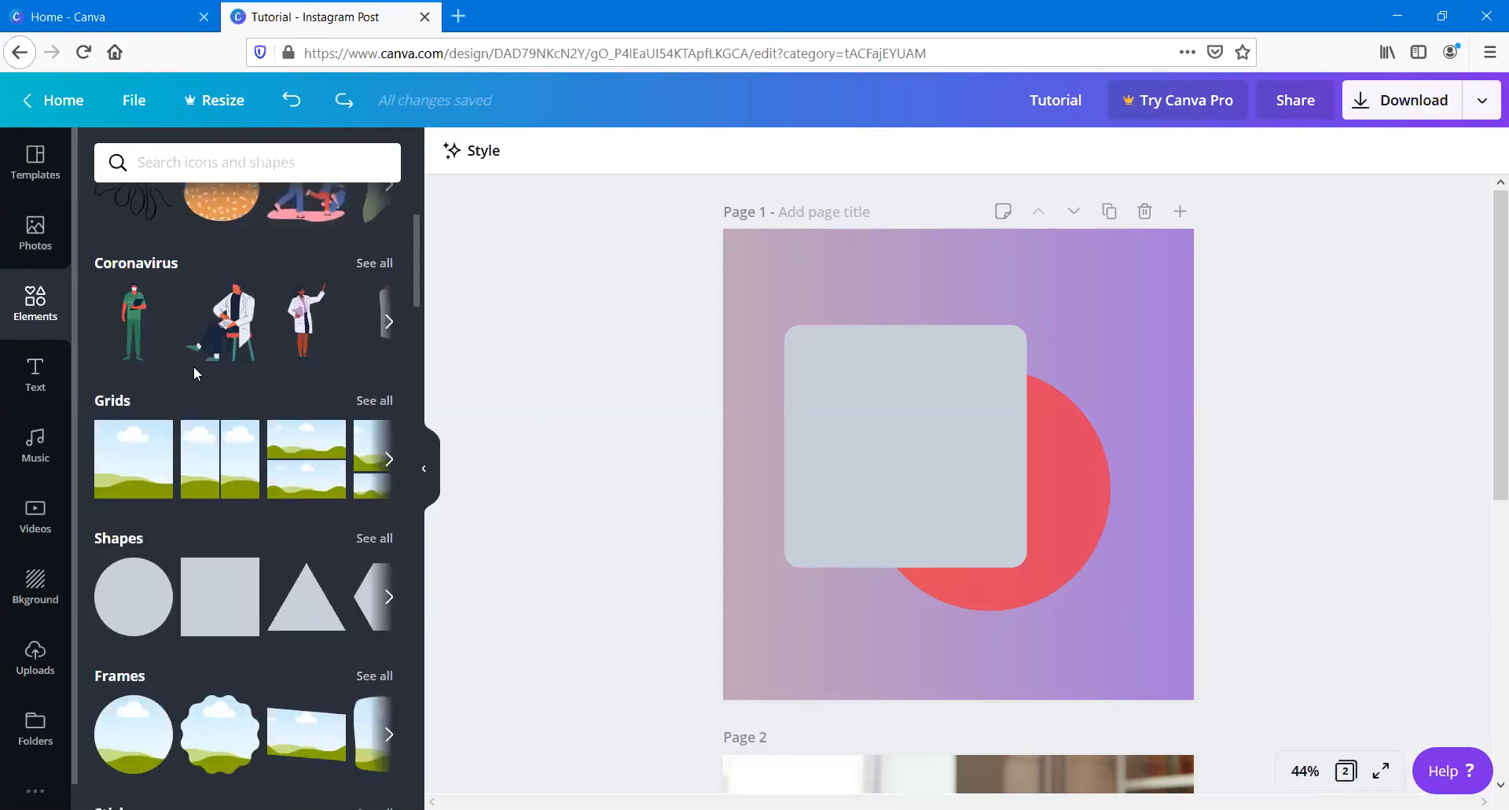
click(245, 338)
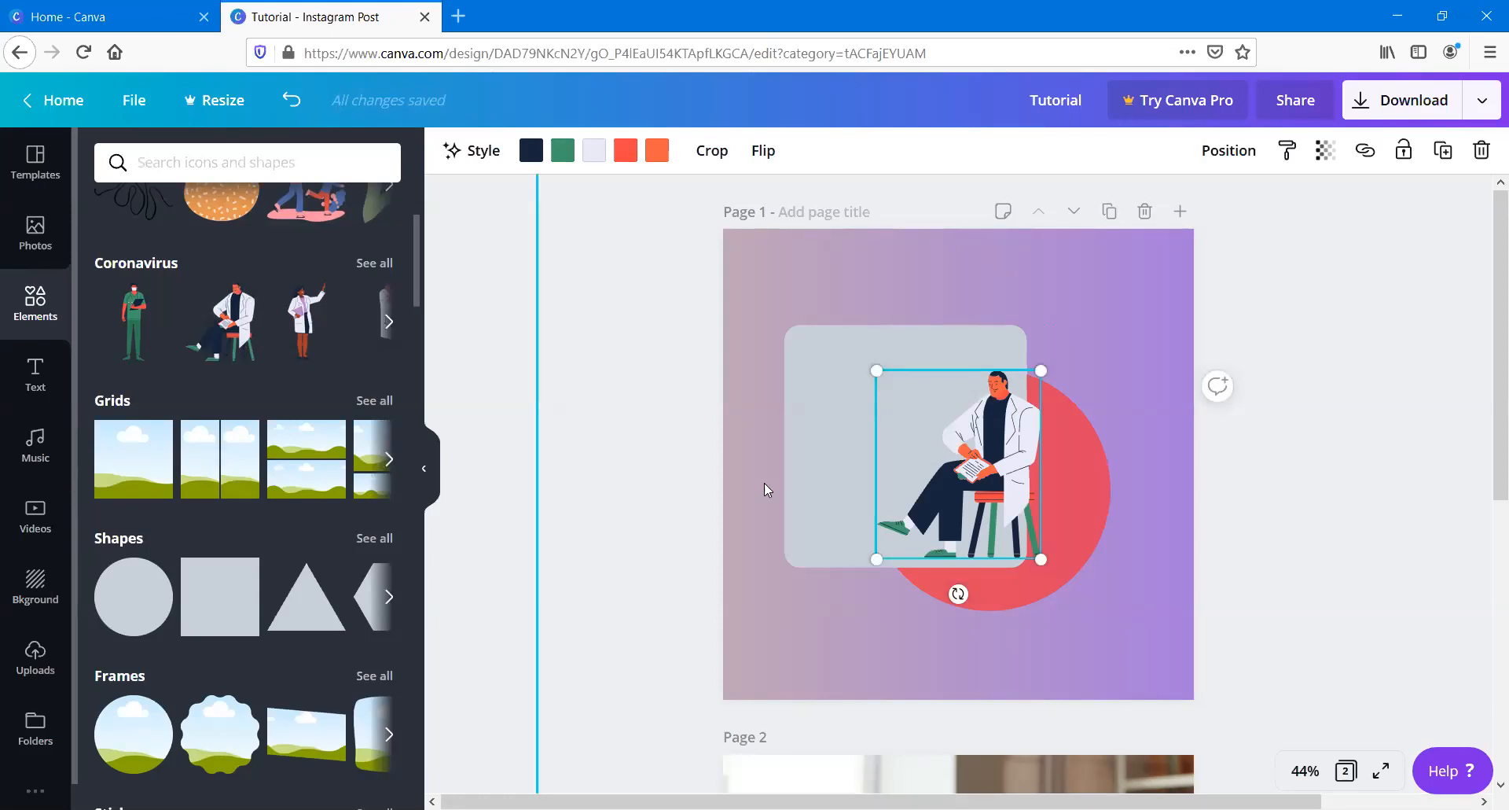
click(503, 328)
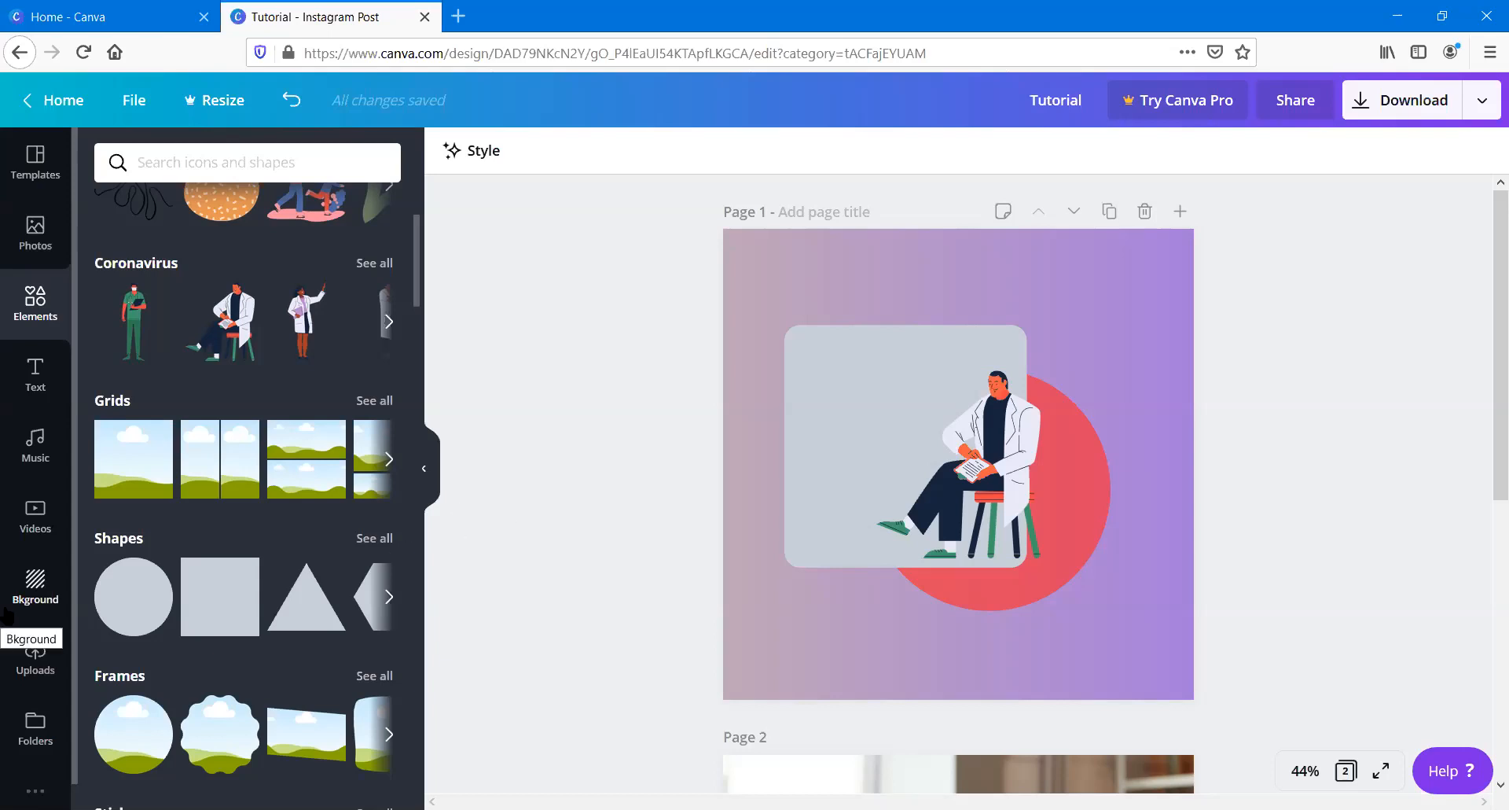
Step: Add a third page to the design and delete the photo filling it
scroll(308, 487, down, 3)
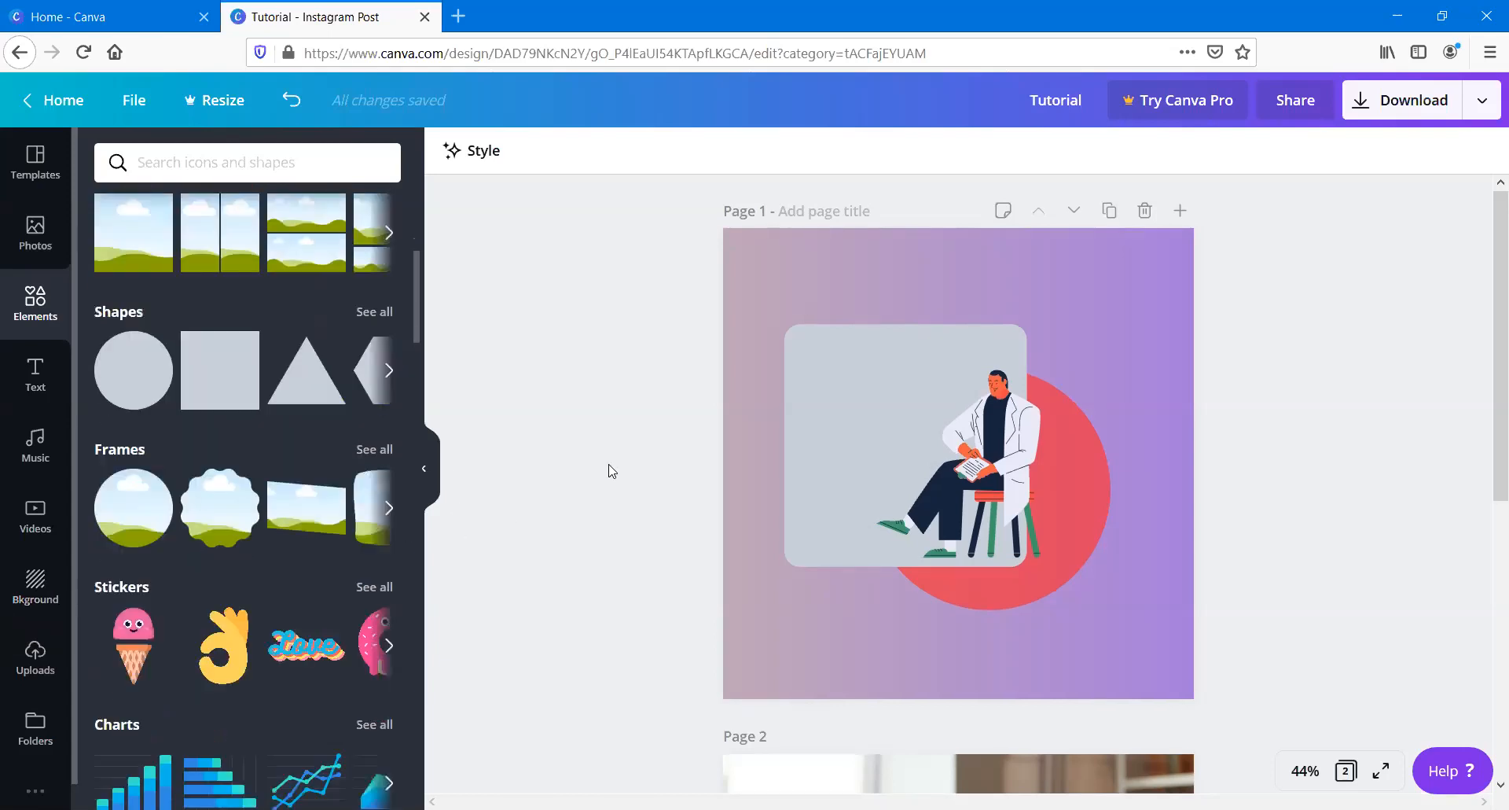
scroll(607, 465, down, 3)
click(841, 672)
click(544, 550)
click(1180, 473)
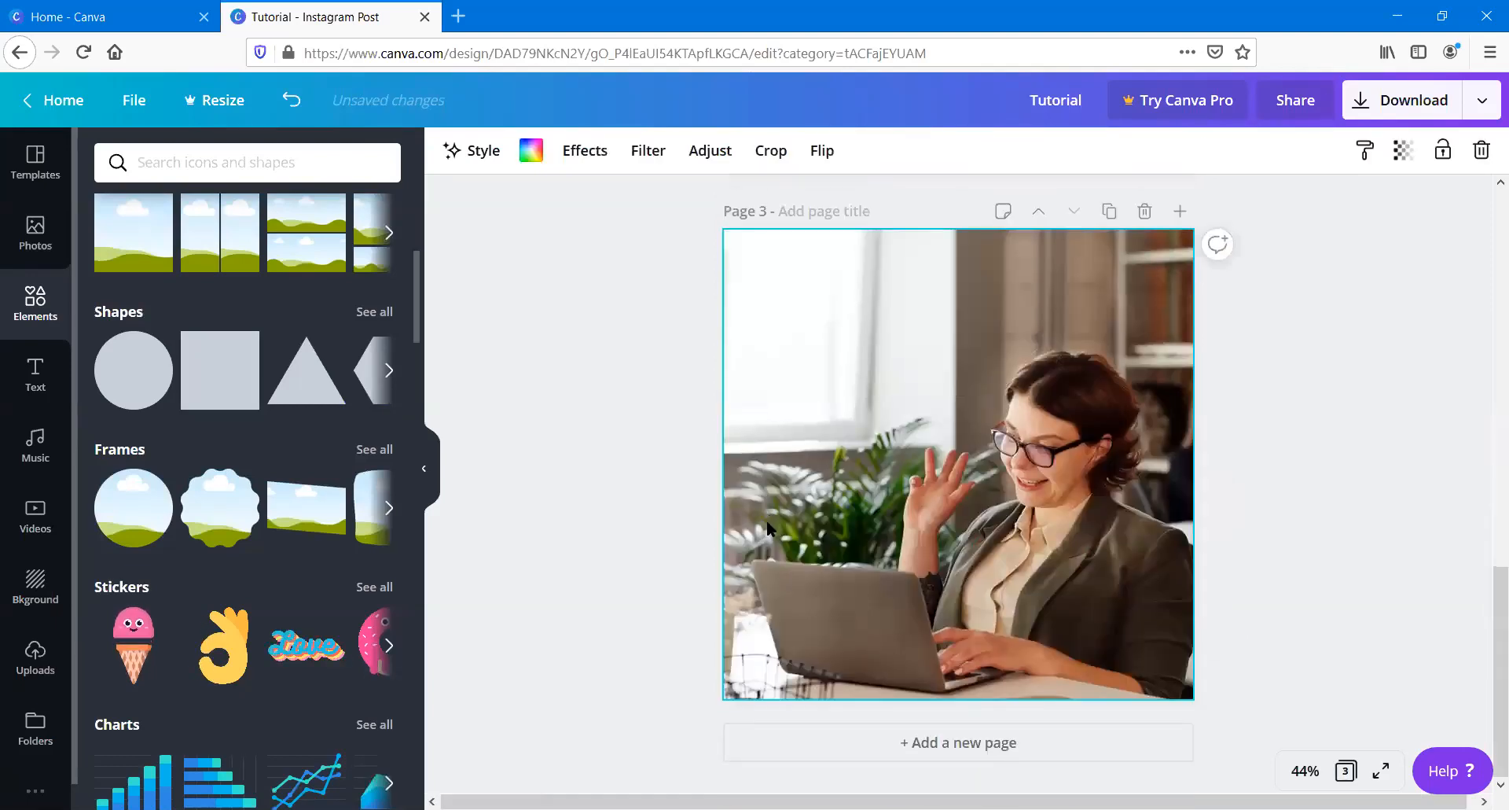
key(Delete)
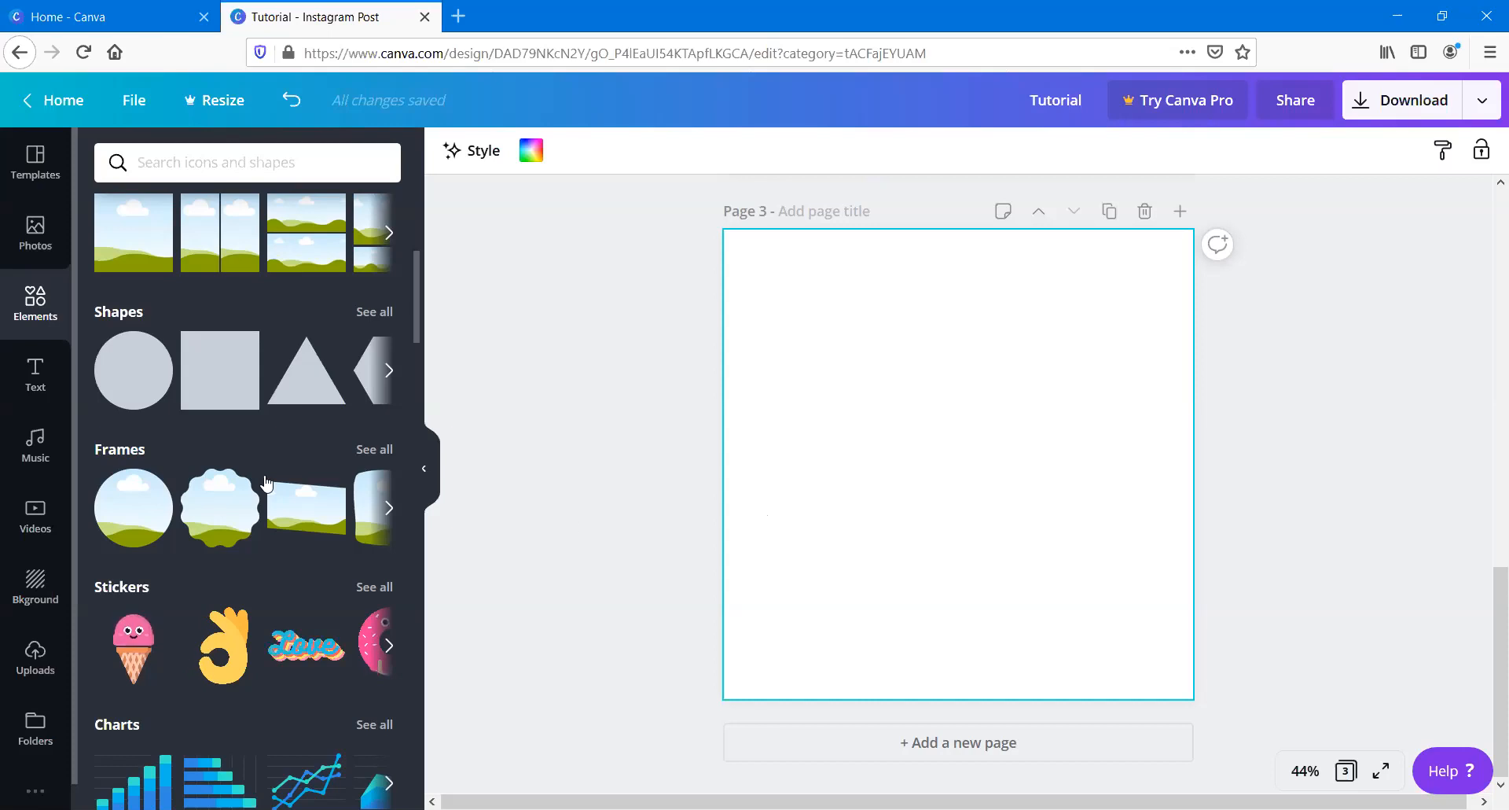
Step: Try grey, pale lavender and coral red as solid background colours on page 3, and delete the colour fill
click(35, 578)
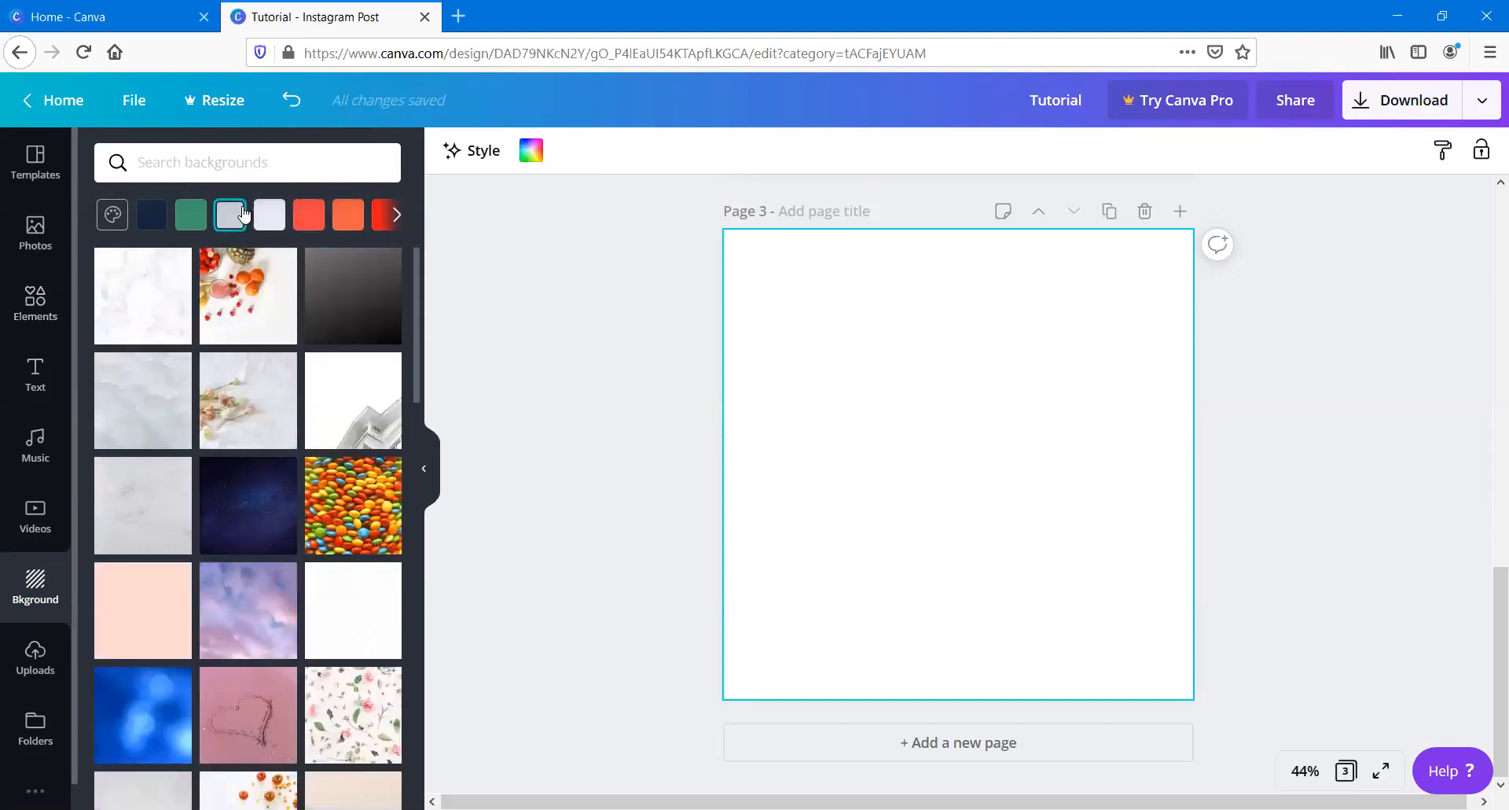
click(242, 215)
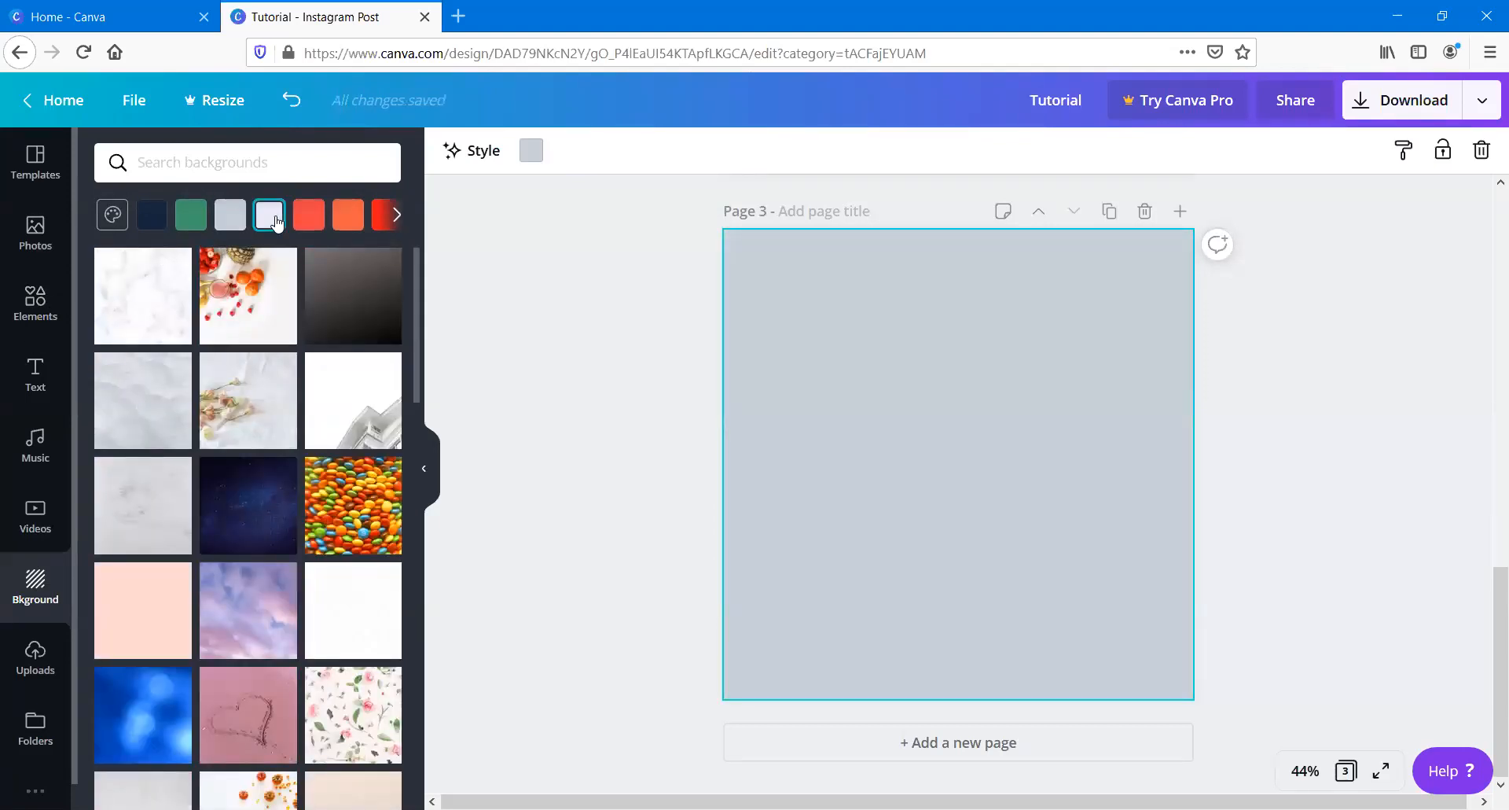
click(275, 221)
click(307, 220)
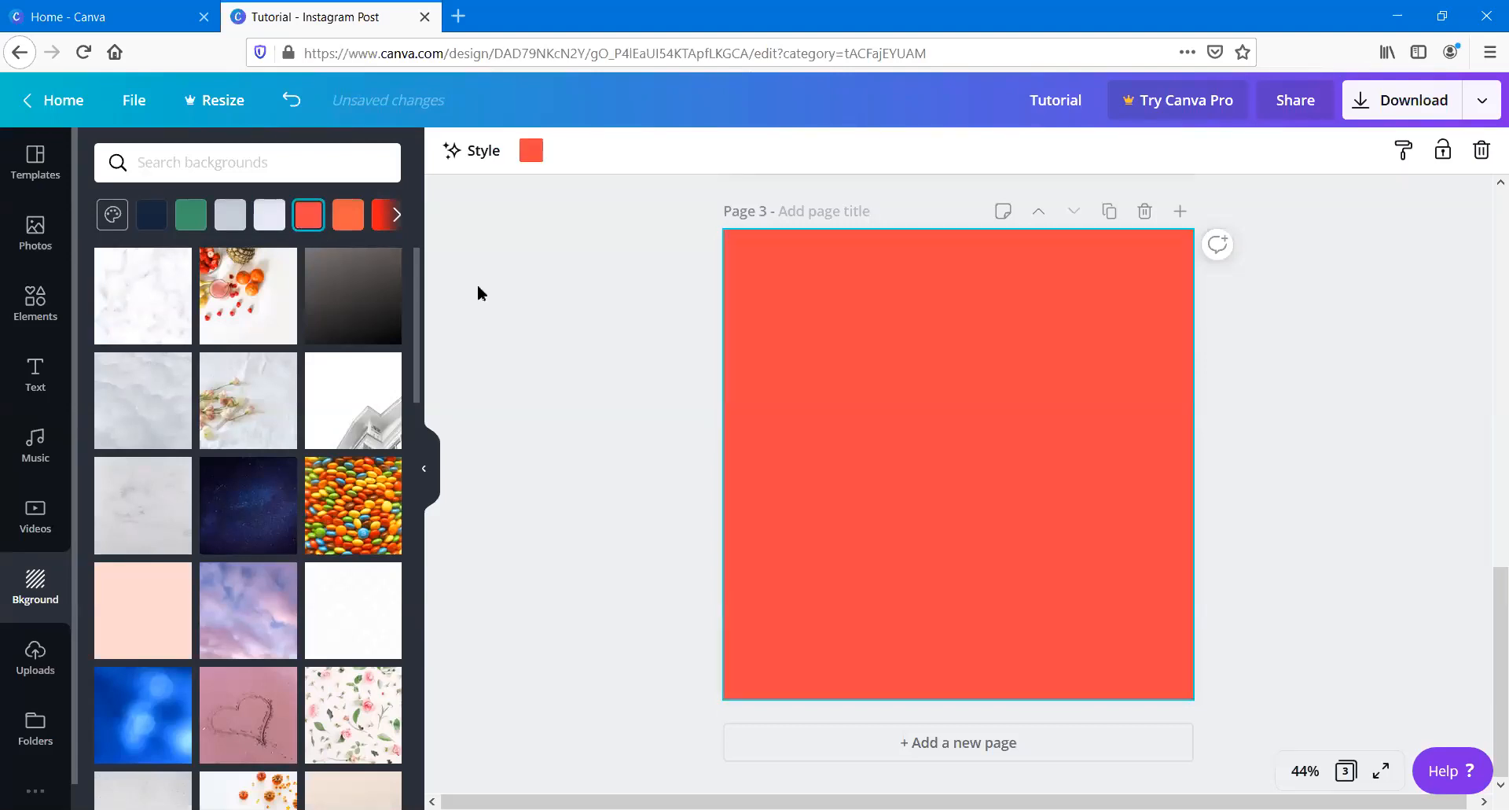
click(741, 347)
key(Delete)
Step: Browse the background images and apply the grey-to-black gradient to page 3
scroll(271, 338, down, 10)
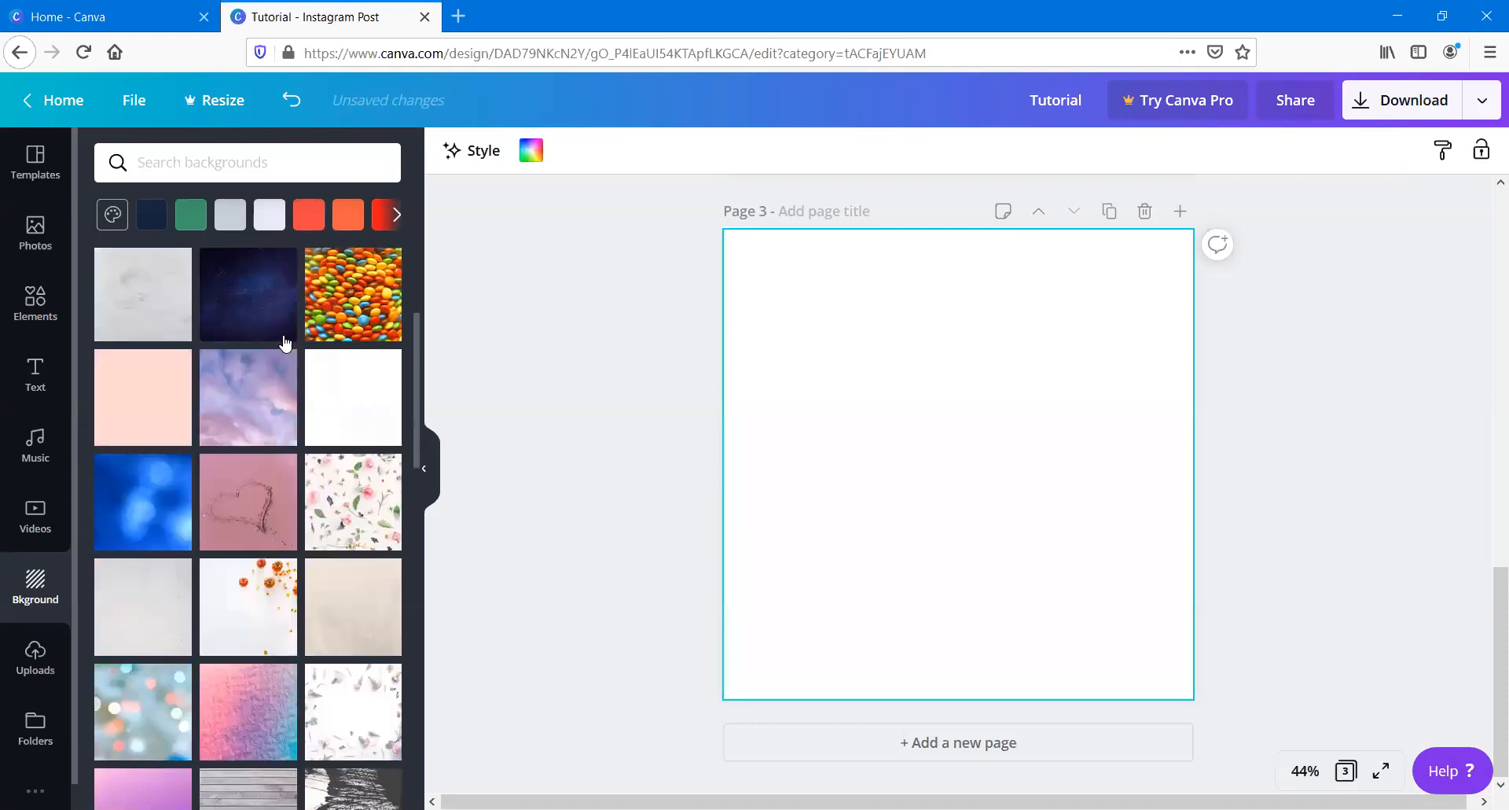
scroll(267, 367, up, 5)
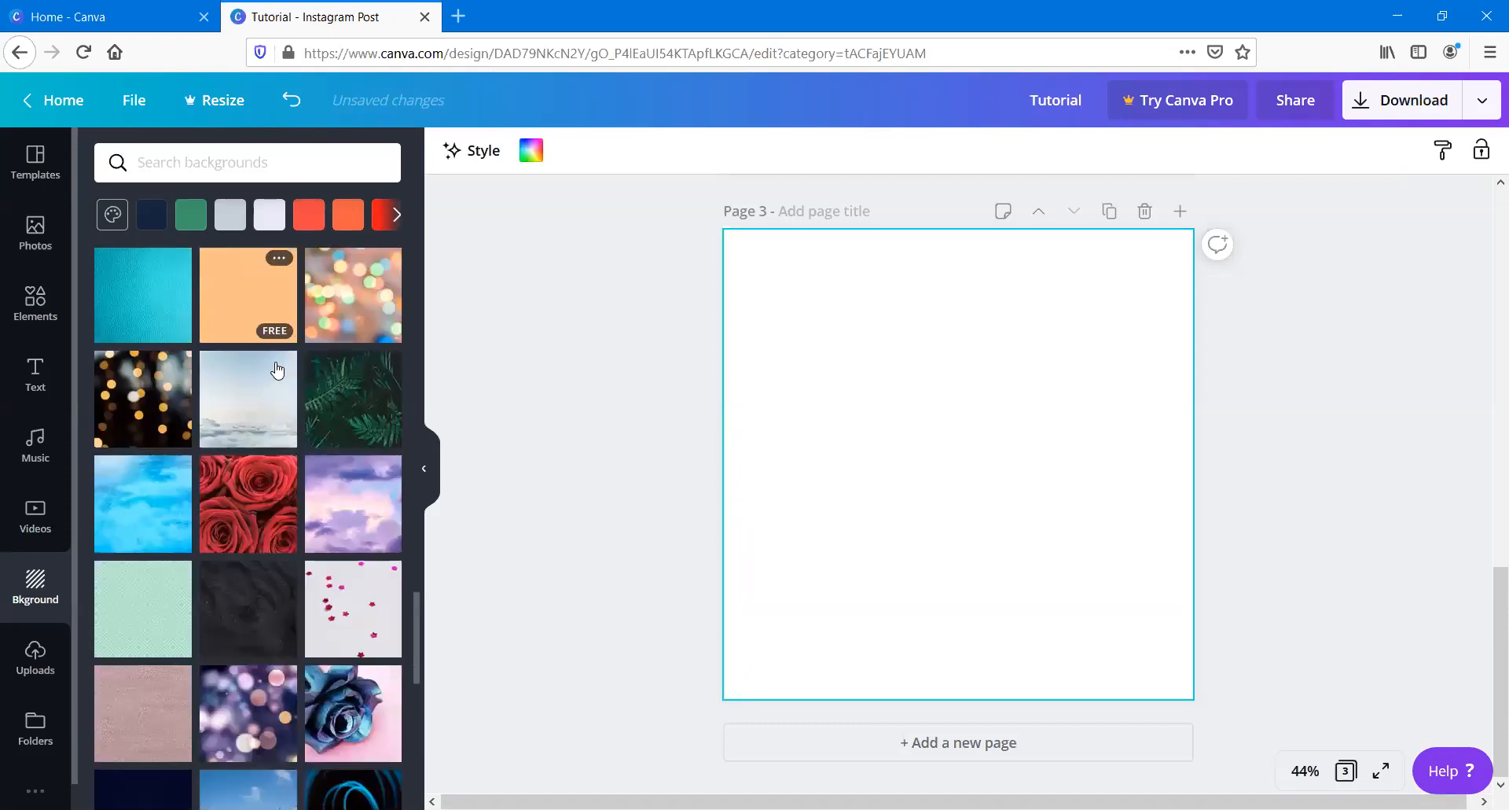
scroll(282, 368, up, 5)
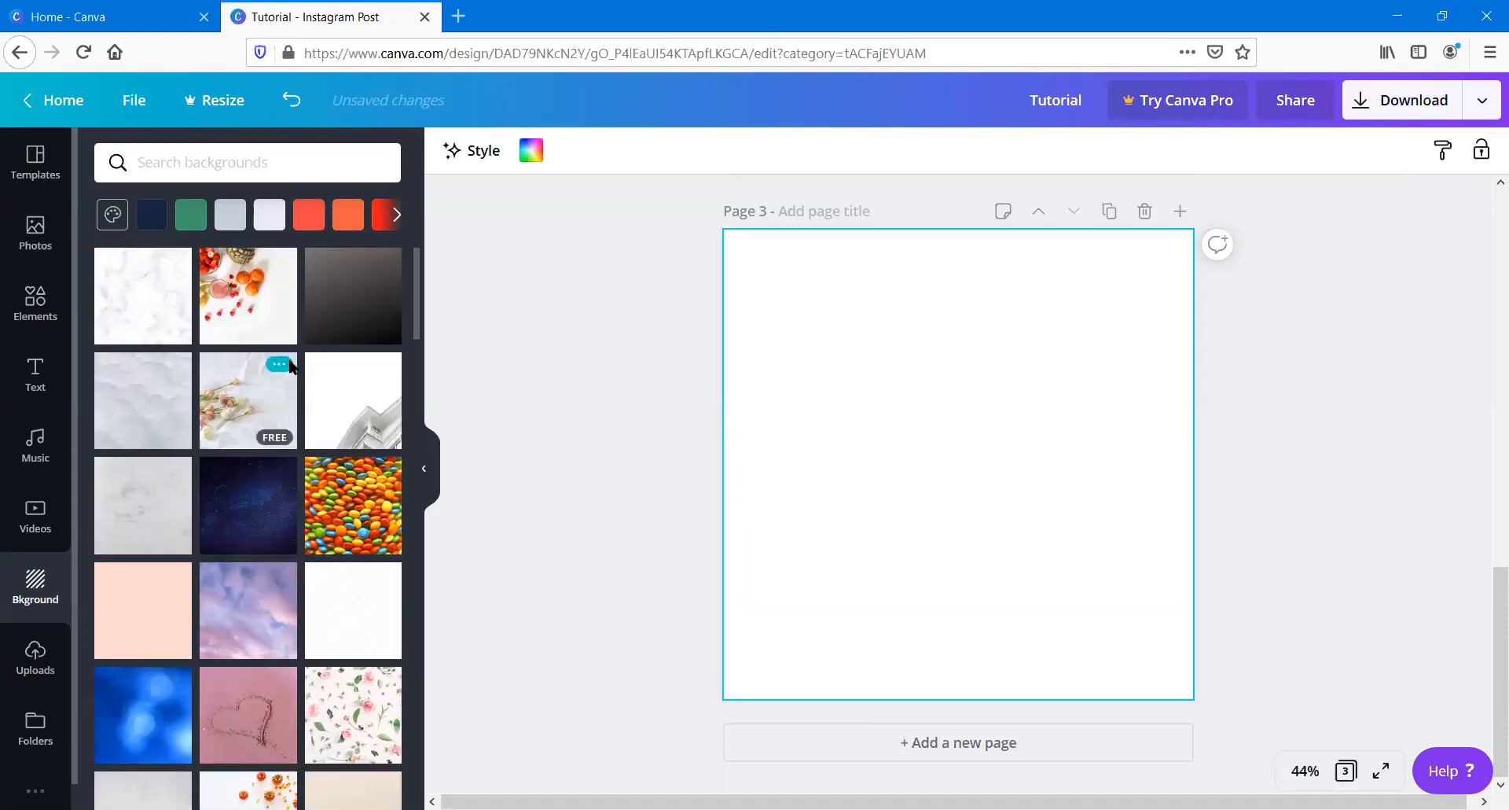
click(338, 322)
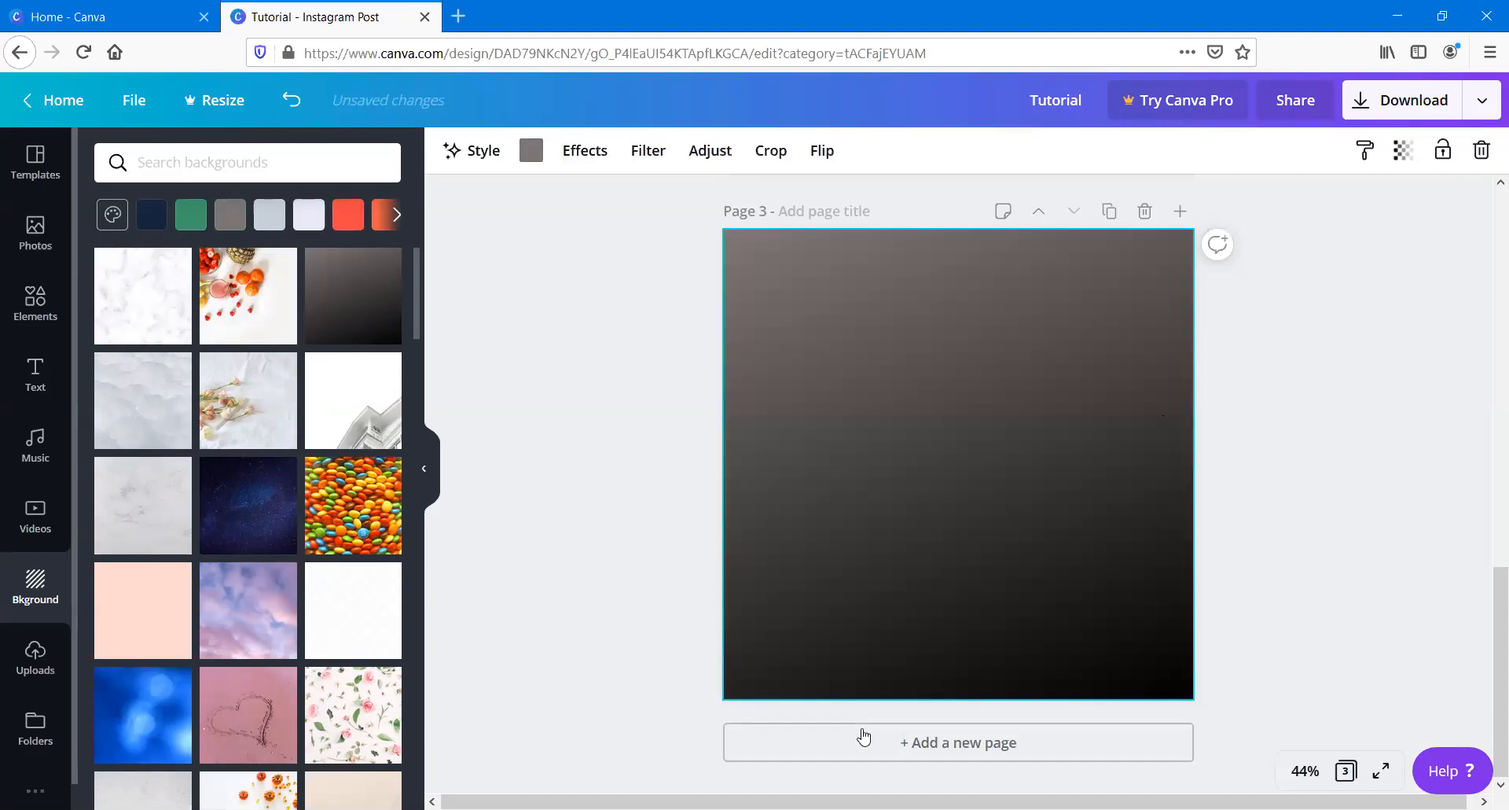
Step: Recolour the gradient background on page 3 to light blue from the default colours
click(531, 151)
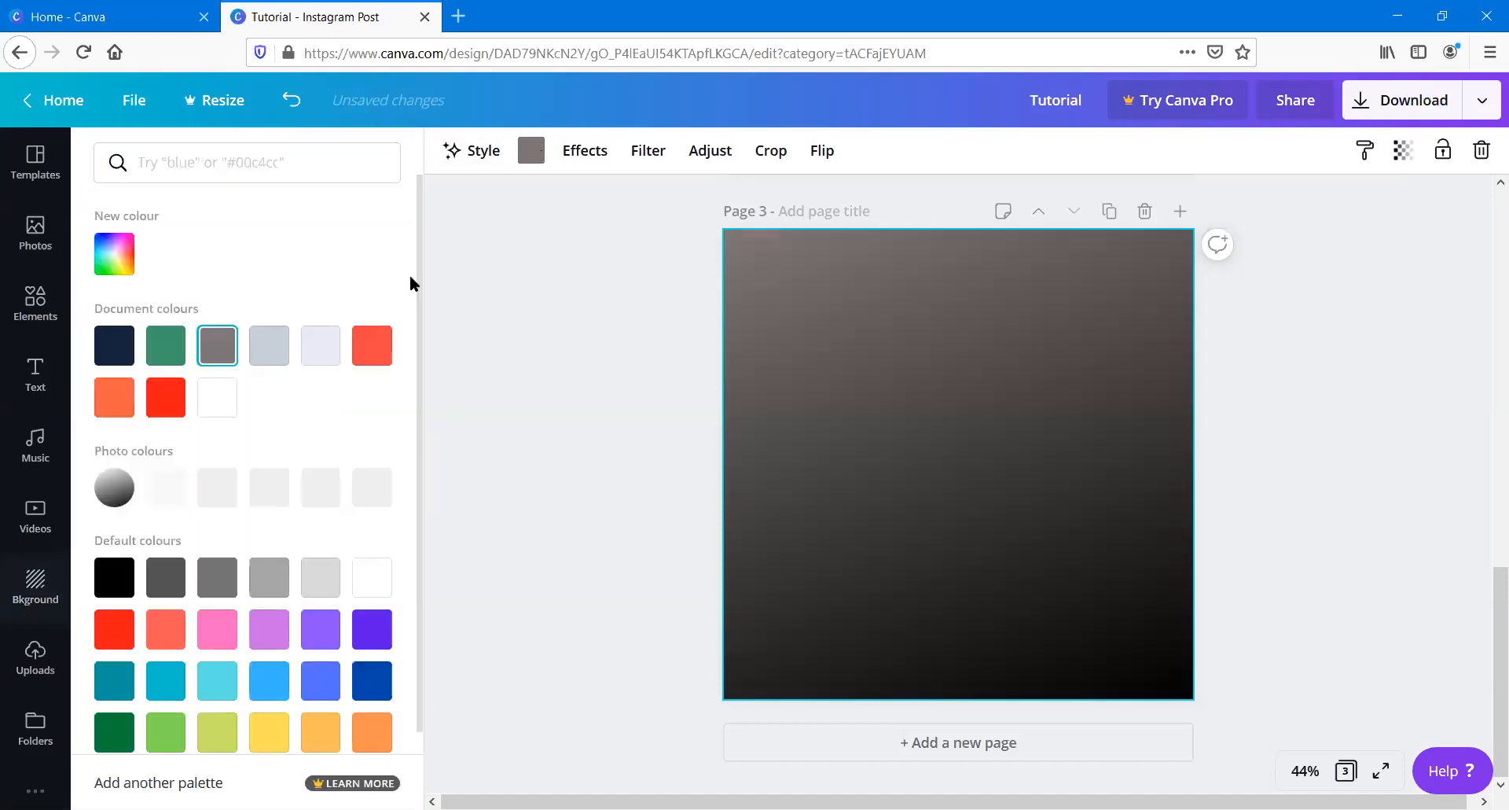
click(371, 346)
click(320, 590)
click(269, 589)
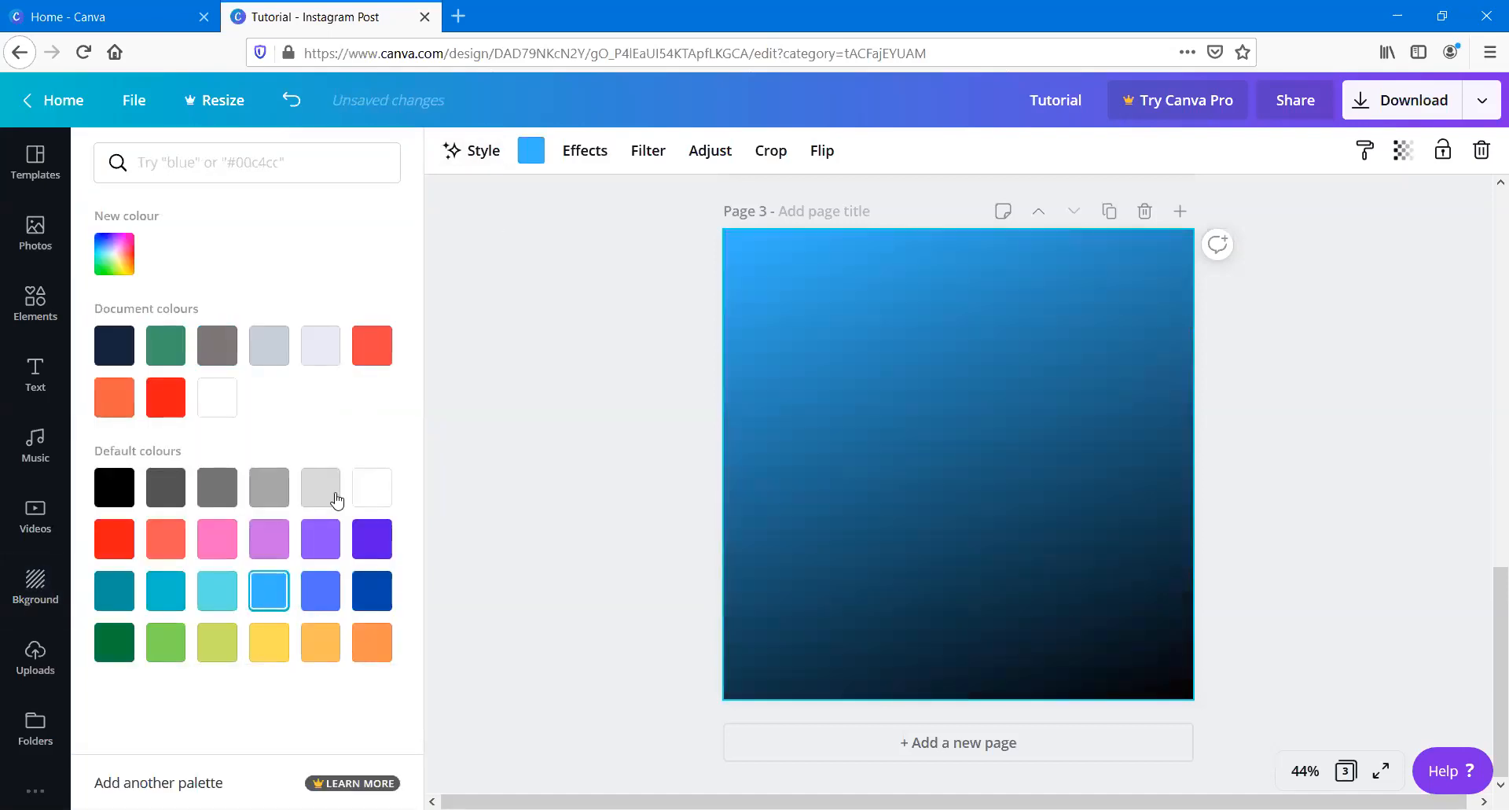
click(503, 358)
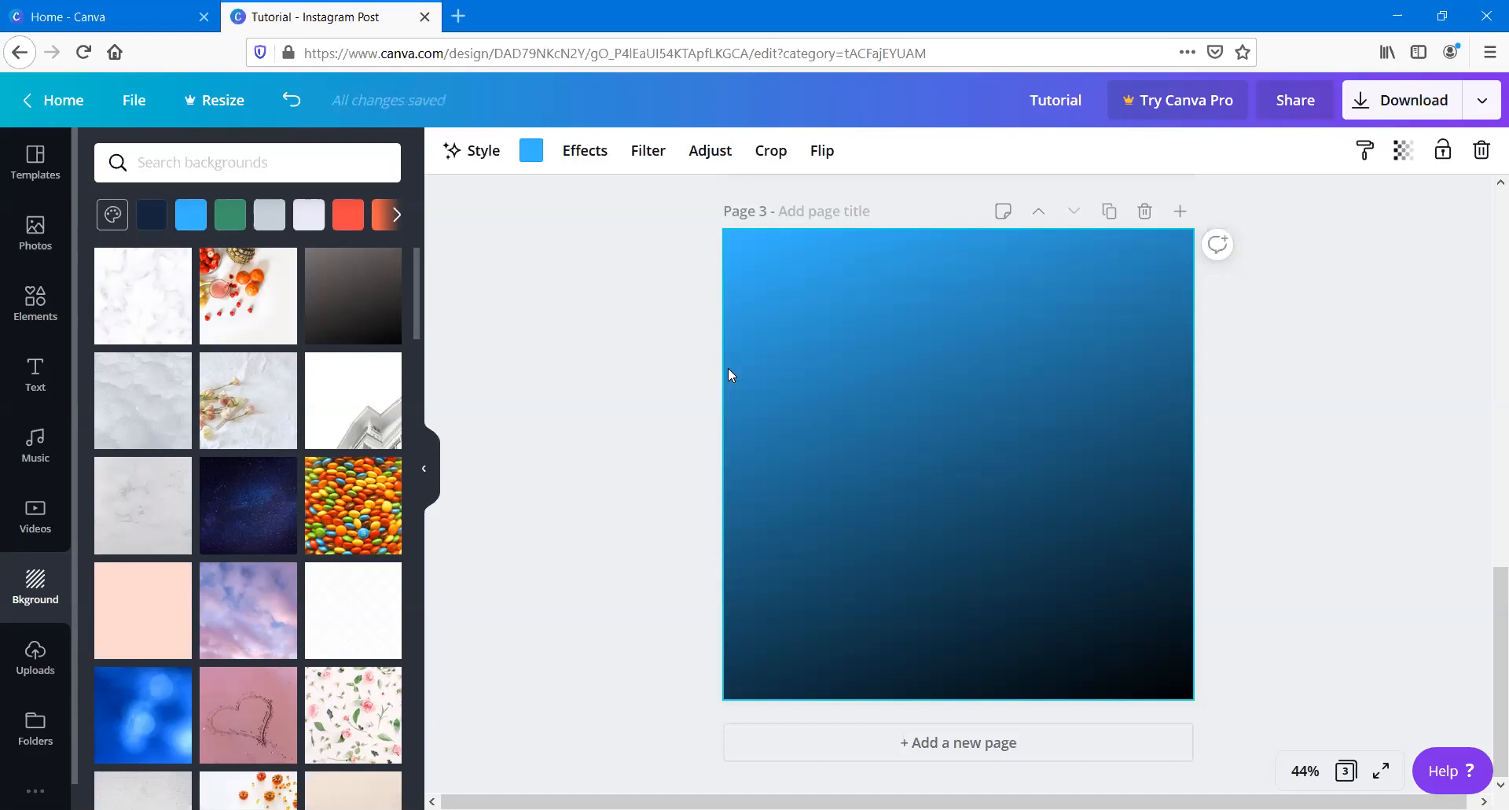
Step: Try the purple cloudy sky background on page 3, and replace it with the dark blue starry night sky
click(257, 607)
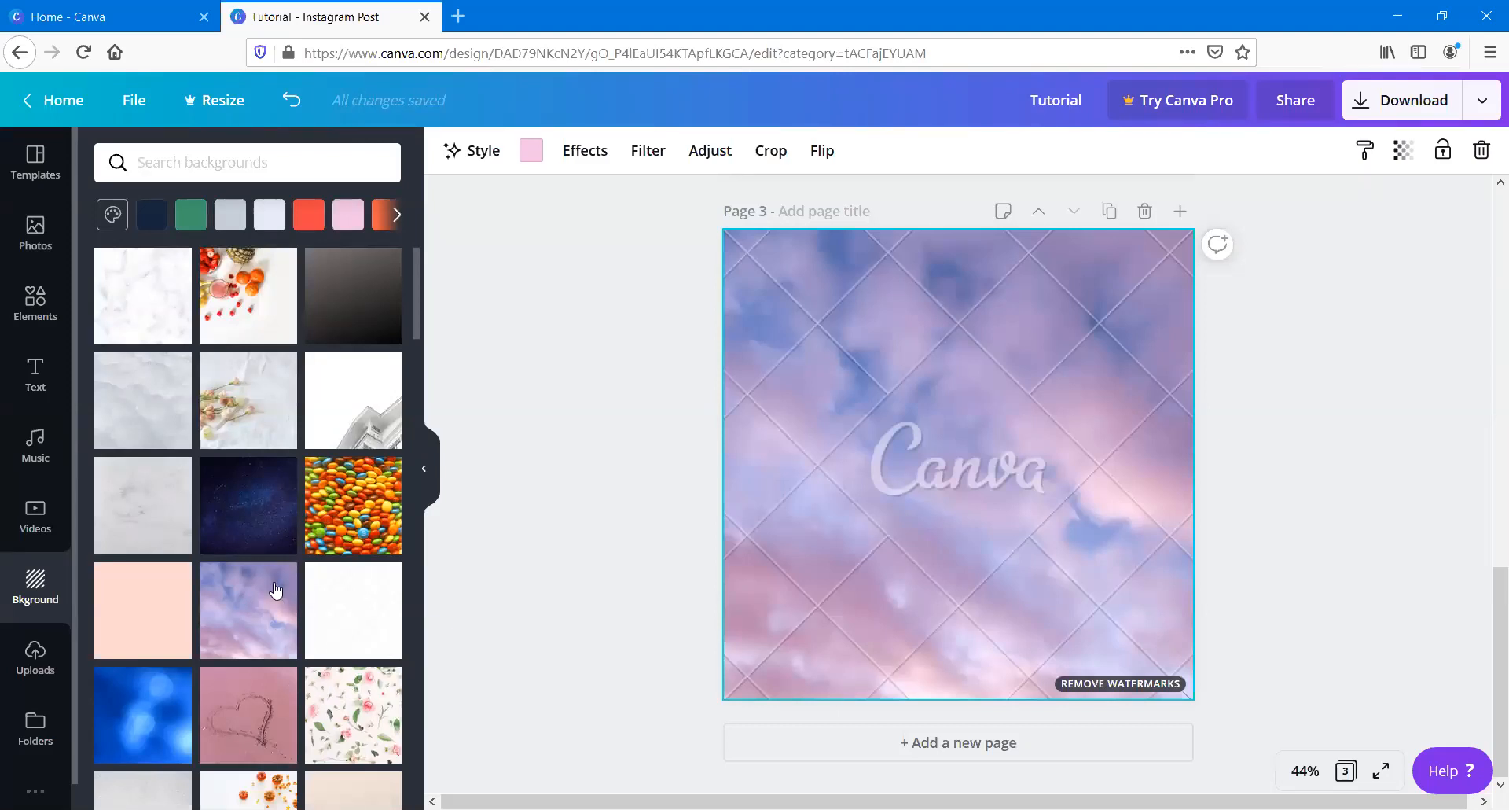
click(284, 523)
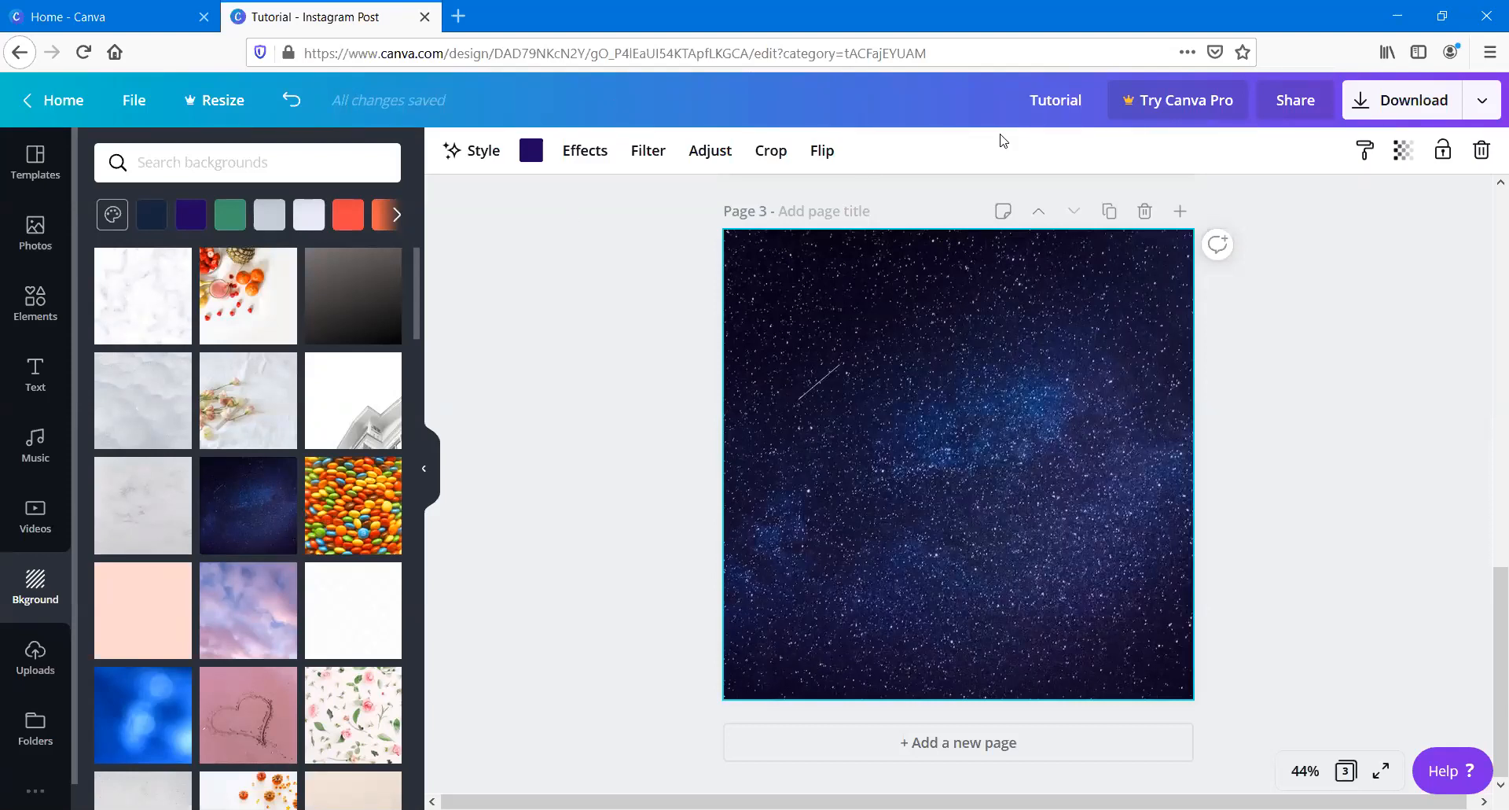
click(575, 156)
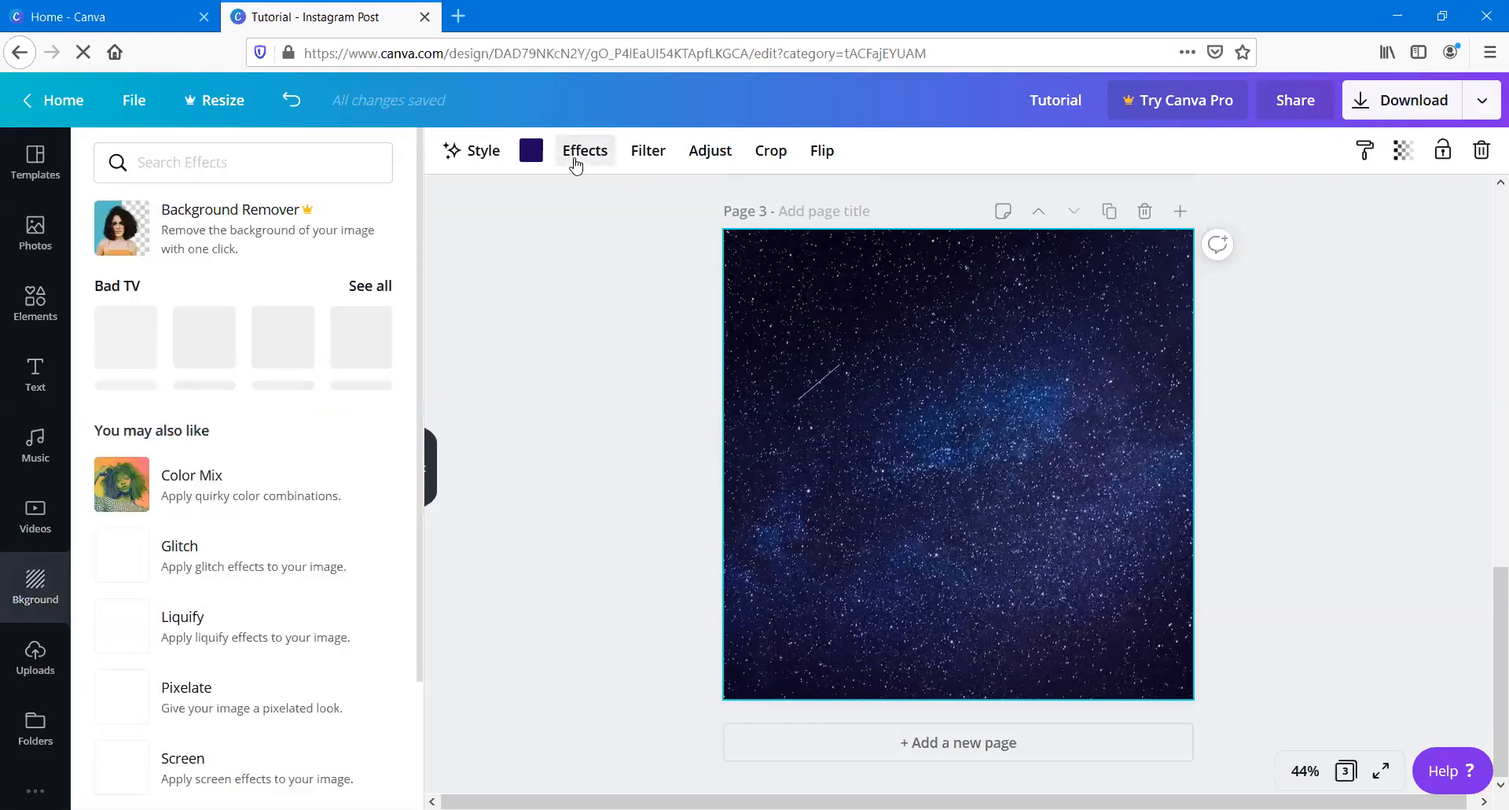
click(668, 152)
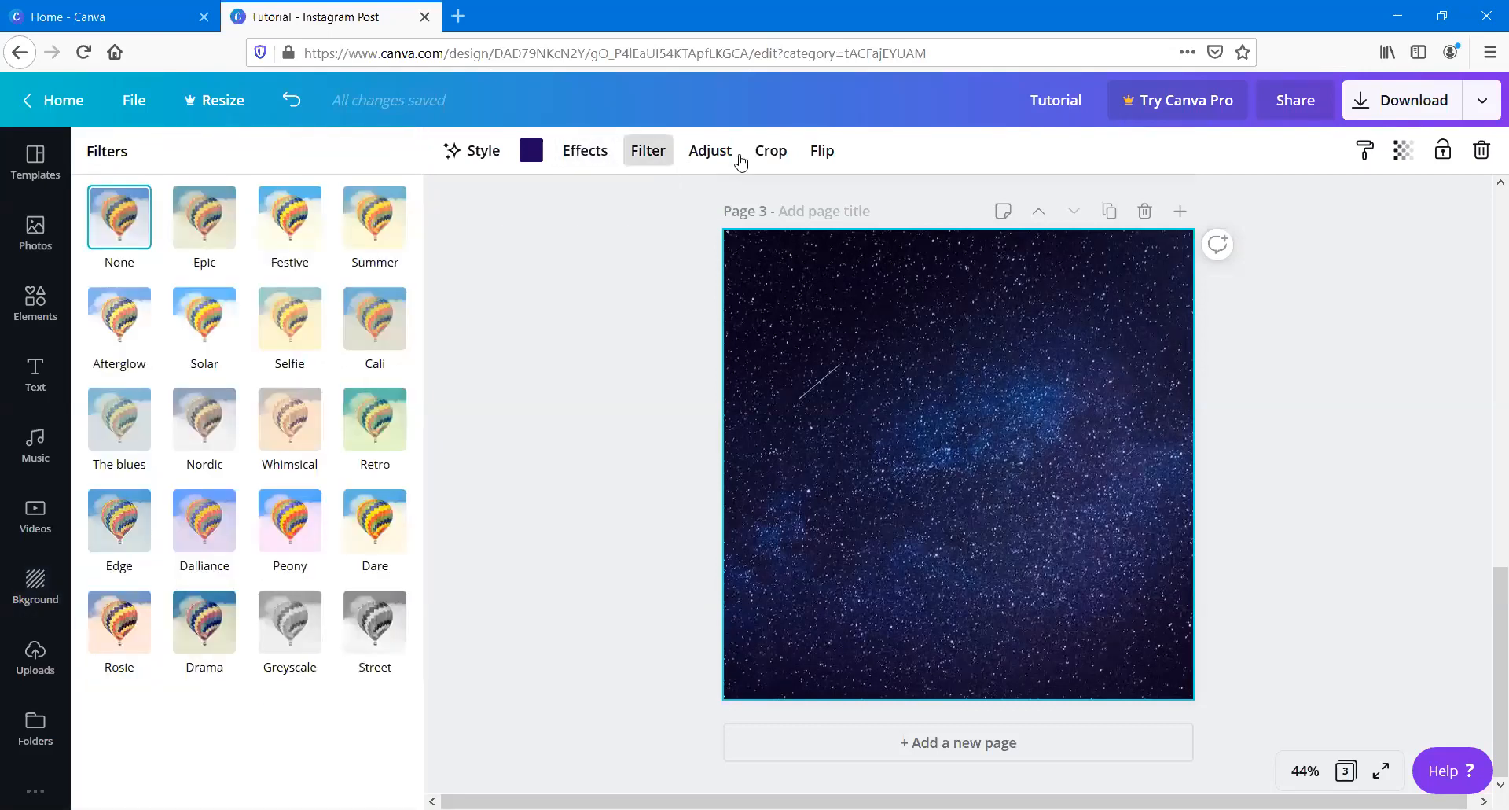
click(739, 158)
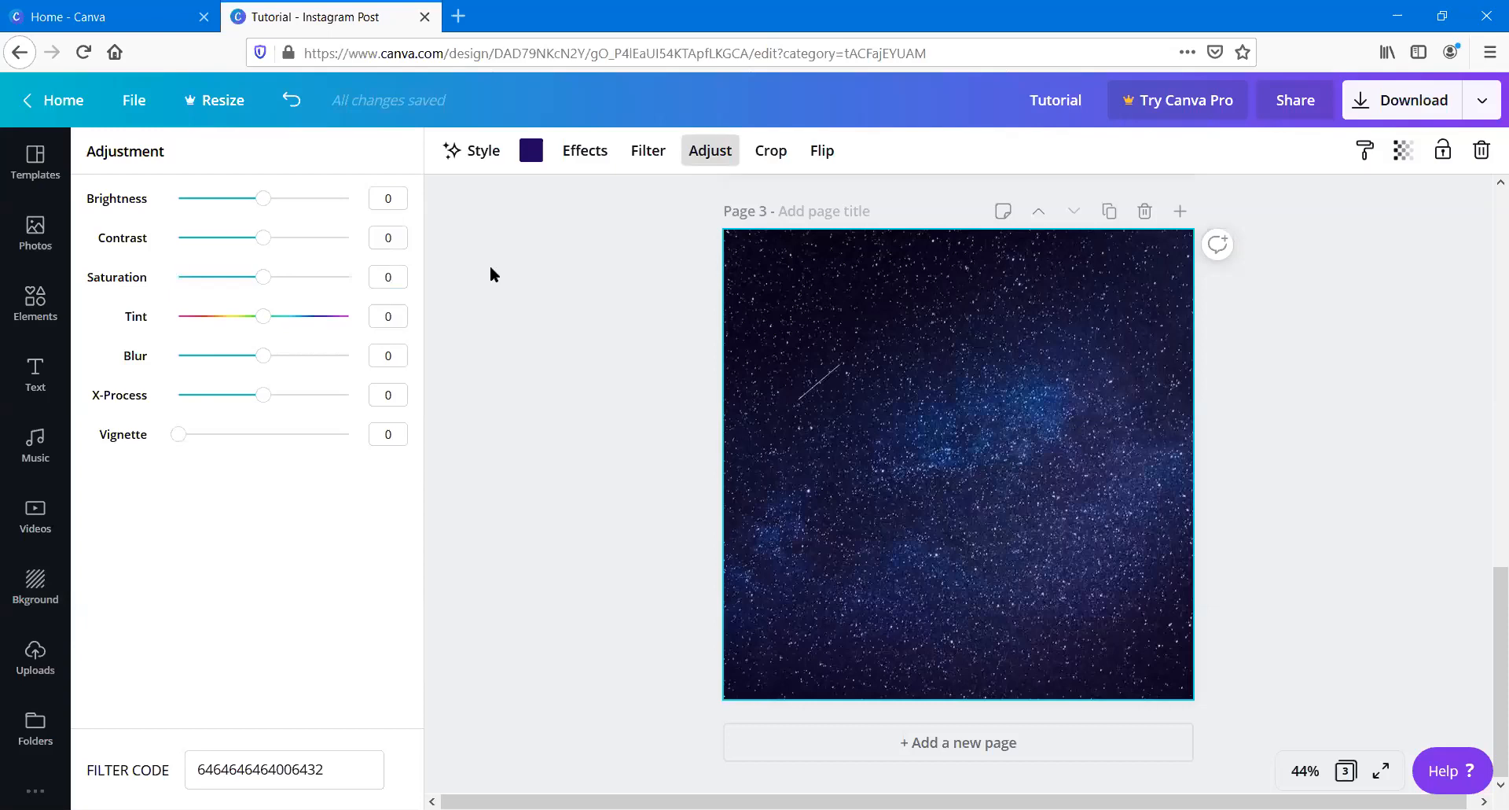
click(490, 428)
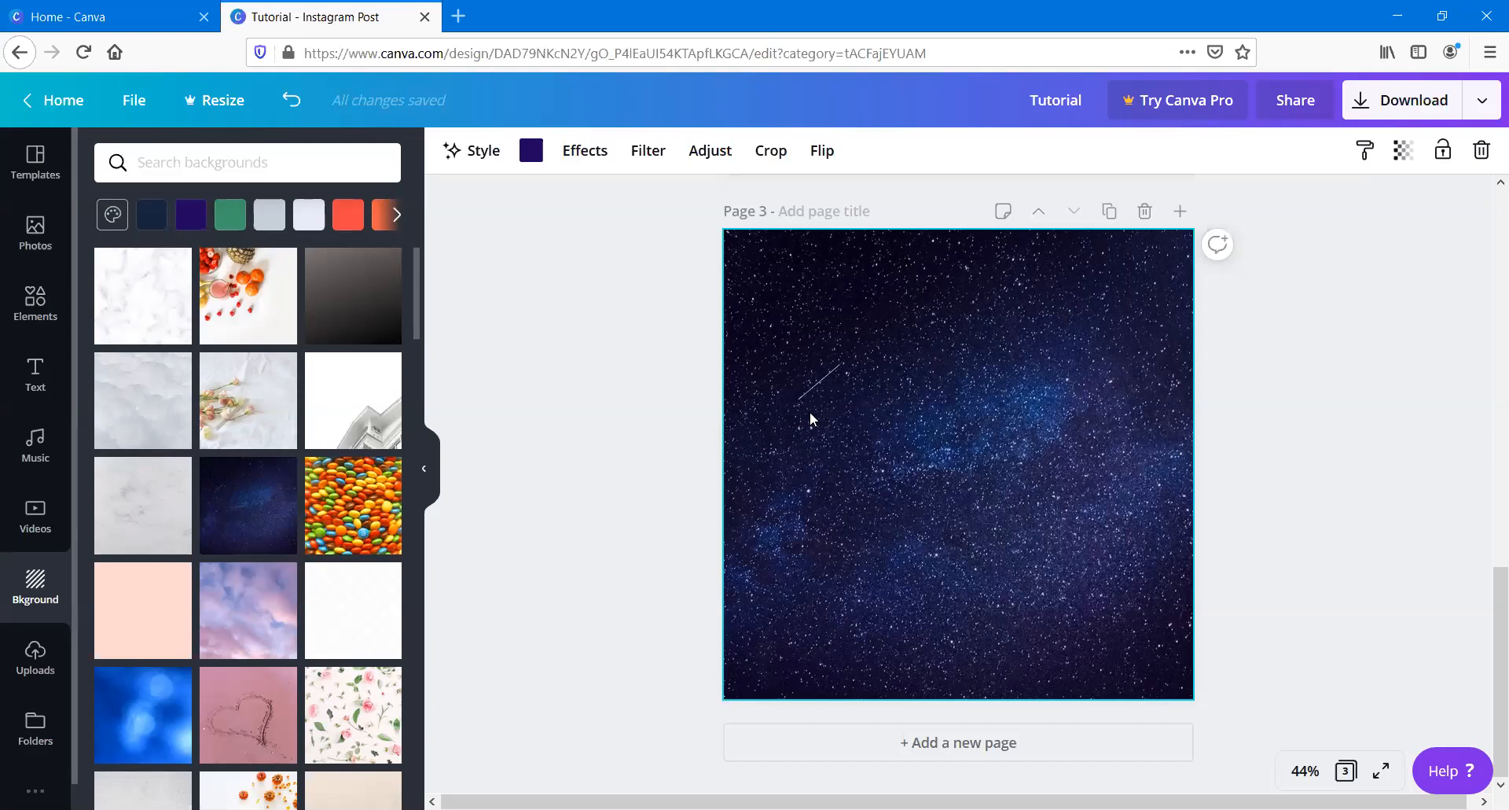
Step: Set the Blur adjustment of the starry sky background to 5
click(649, 161)
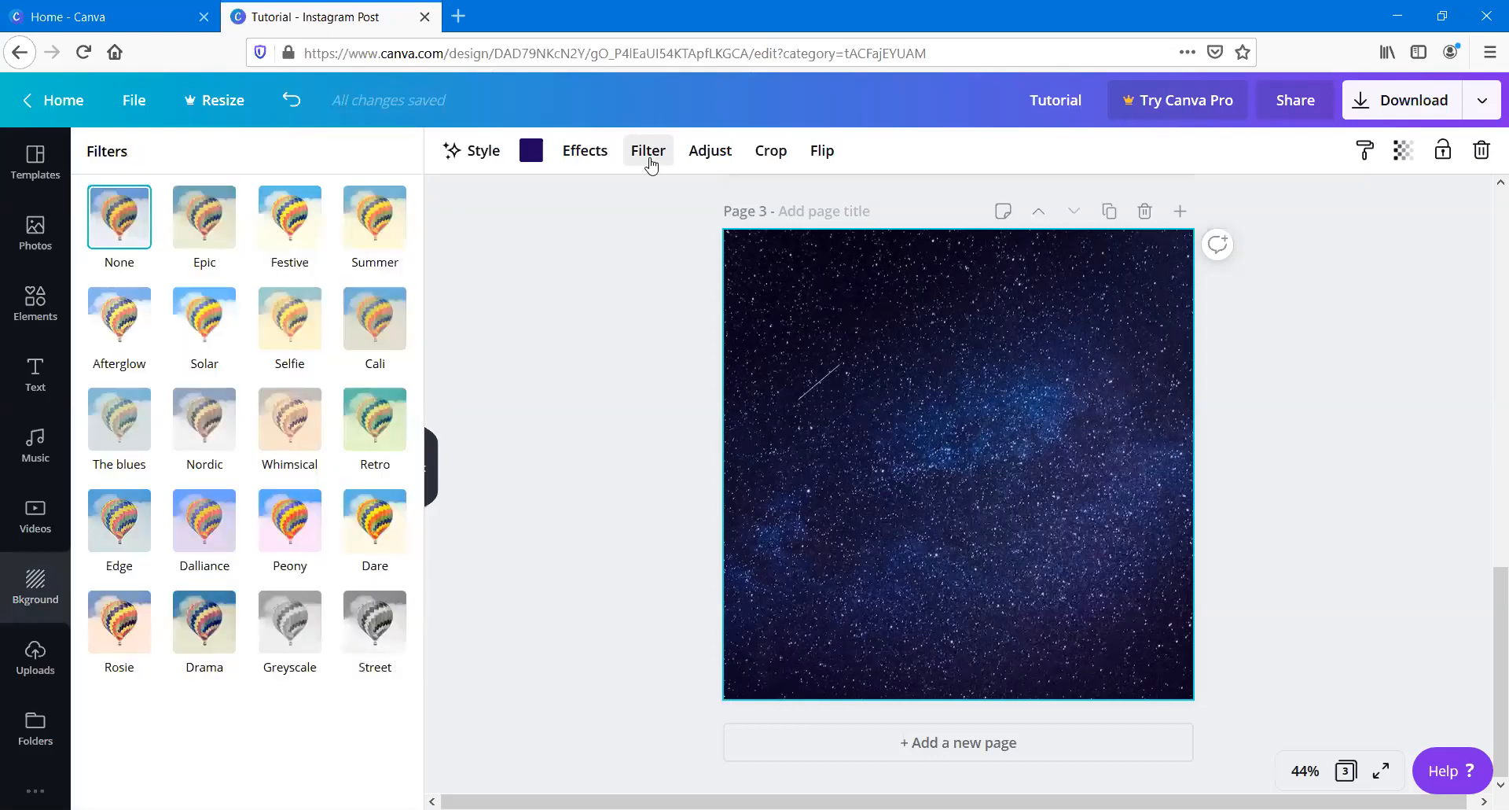
click(701, 151)
double_click(394, 358)
text(2)
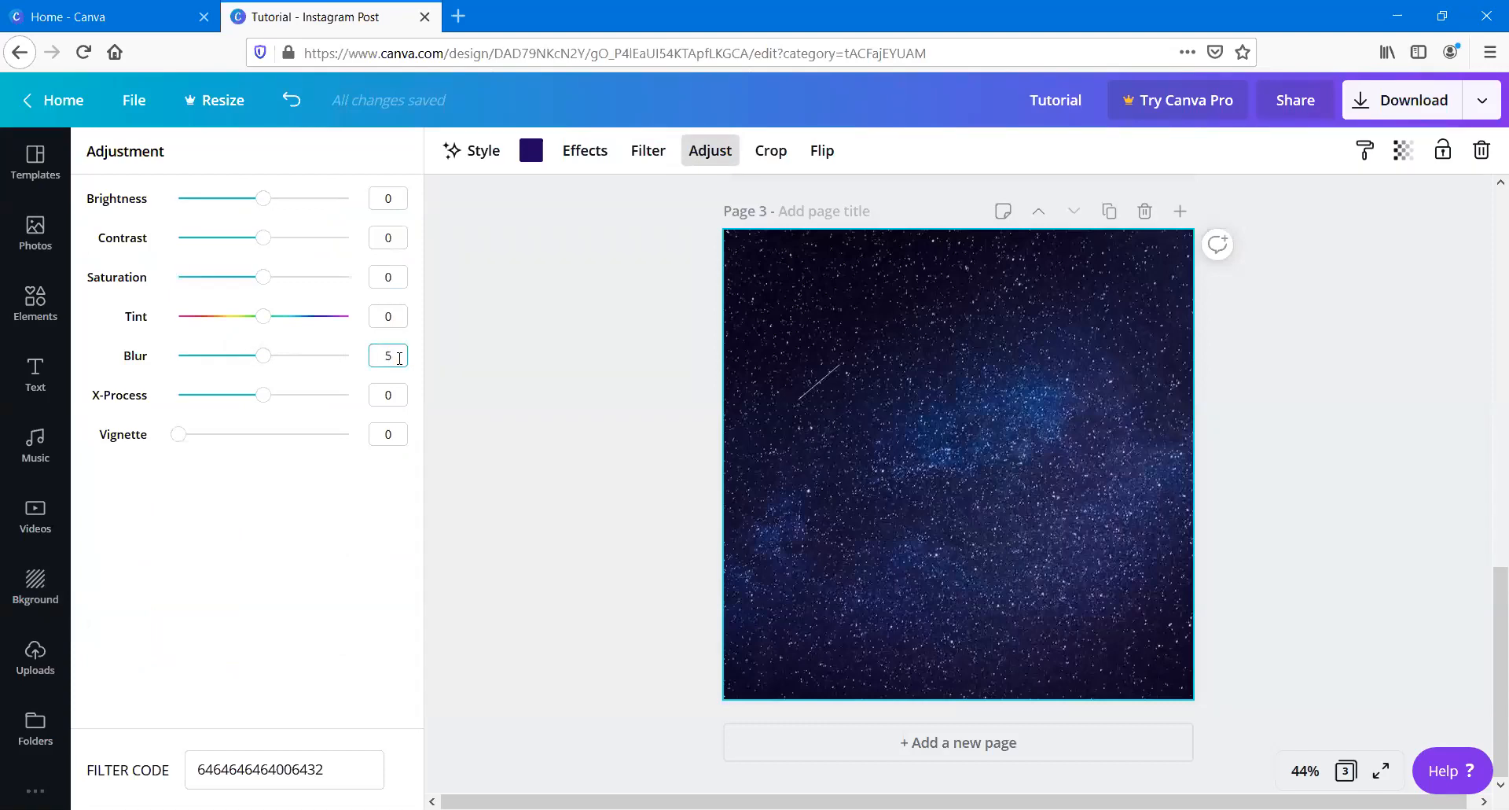
key(Return)
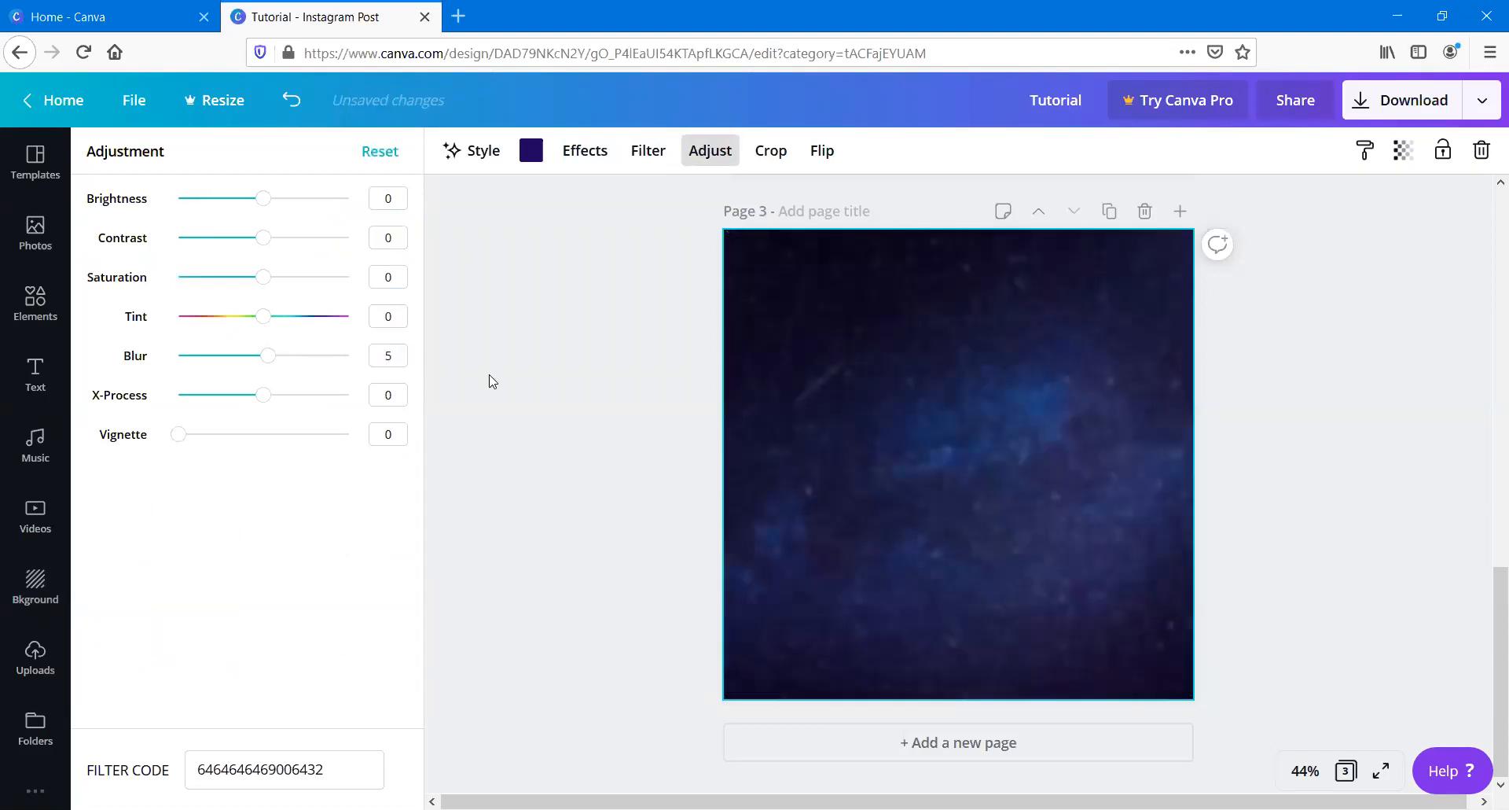
click(489, 375)
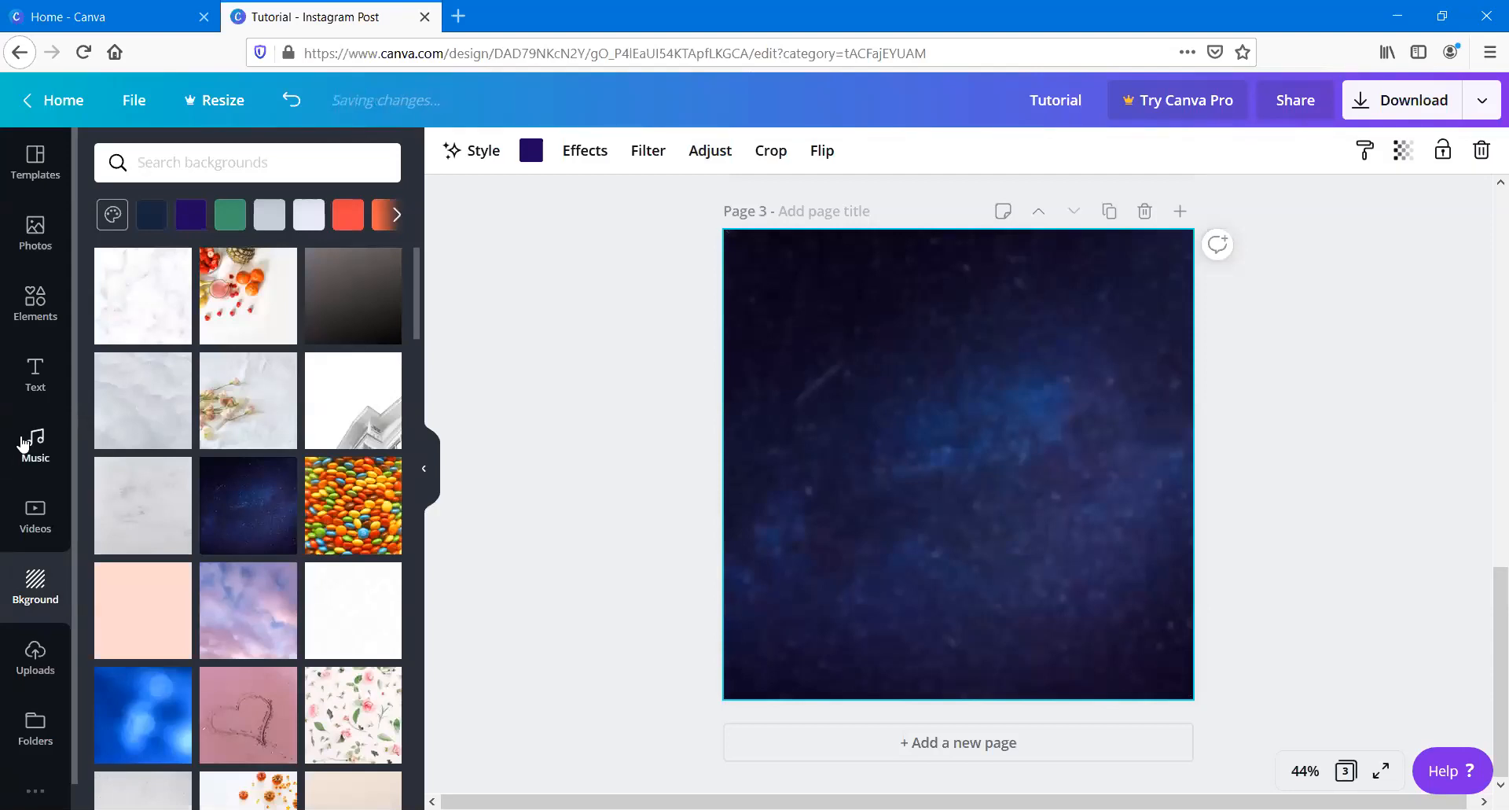
Step: Add a heading, a subheading and a body text placeholder to page 3, stacked in the upper part of the page
click(58, 378)
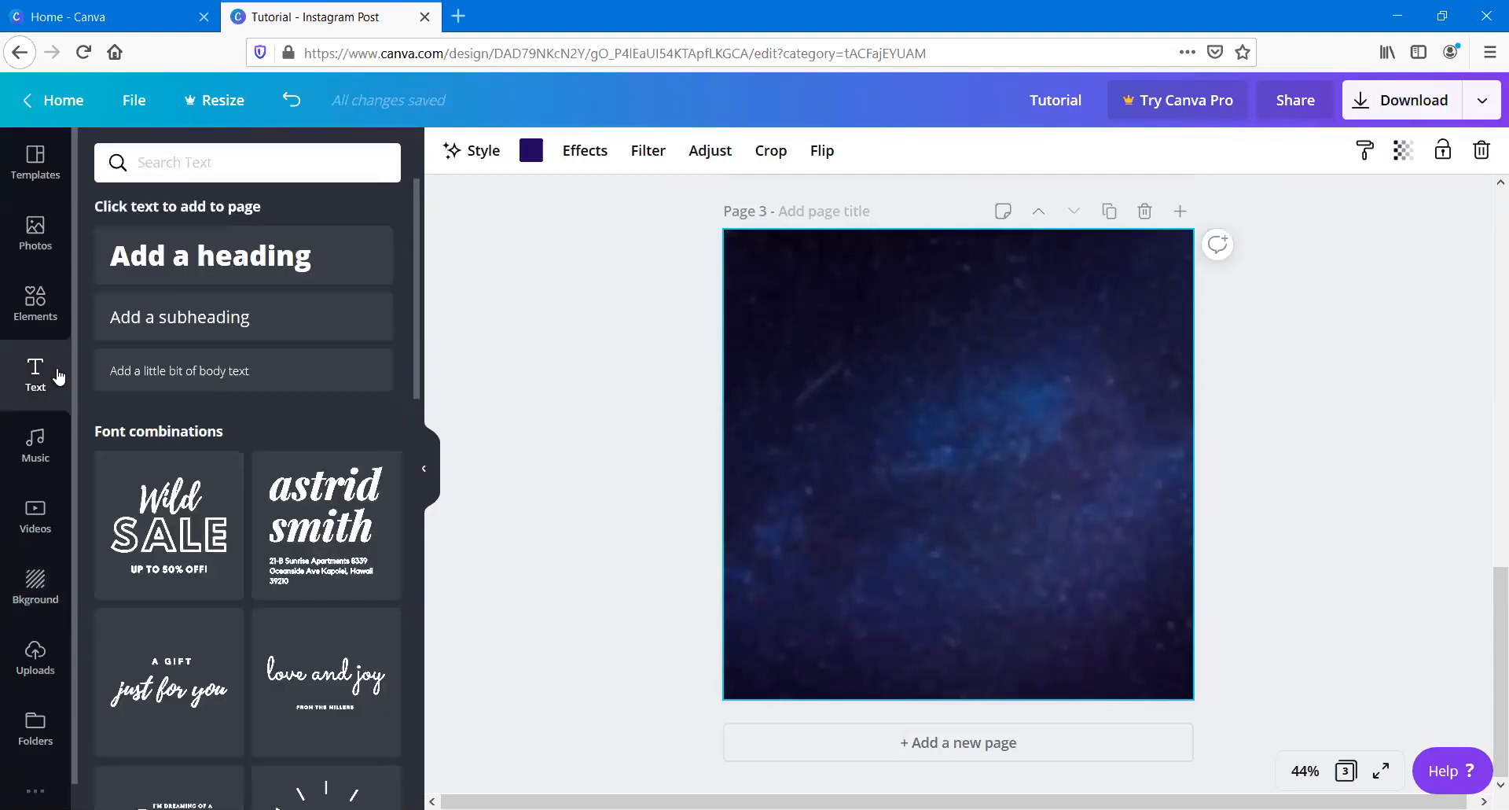
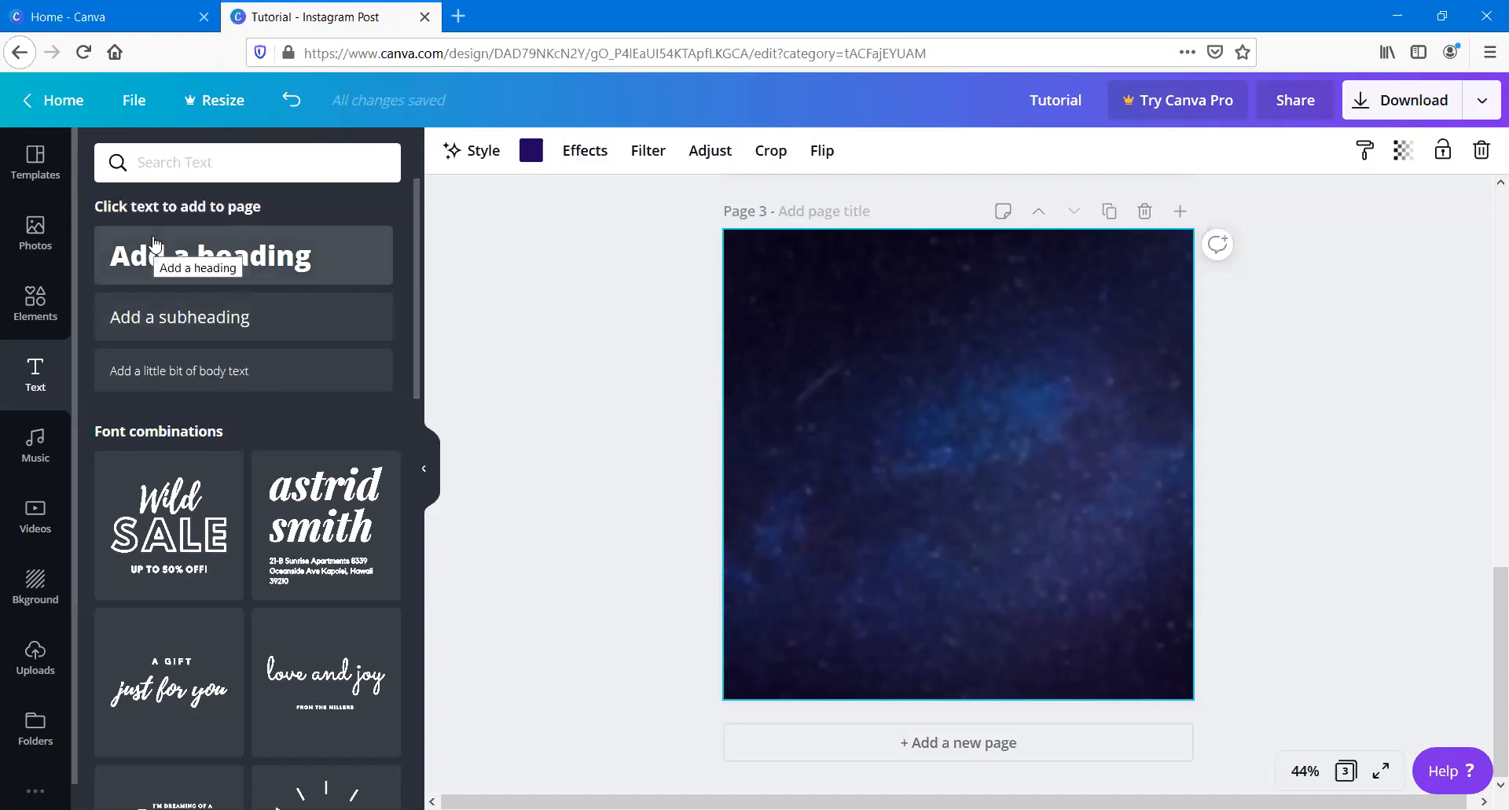
click(154, 246)
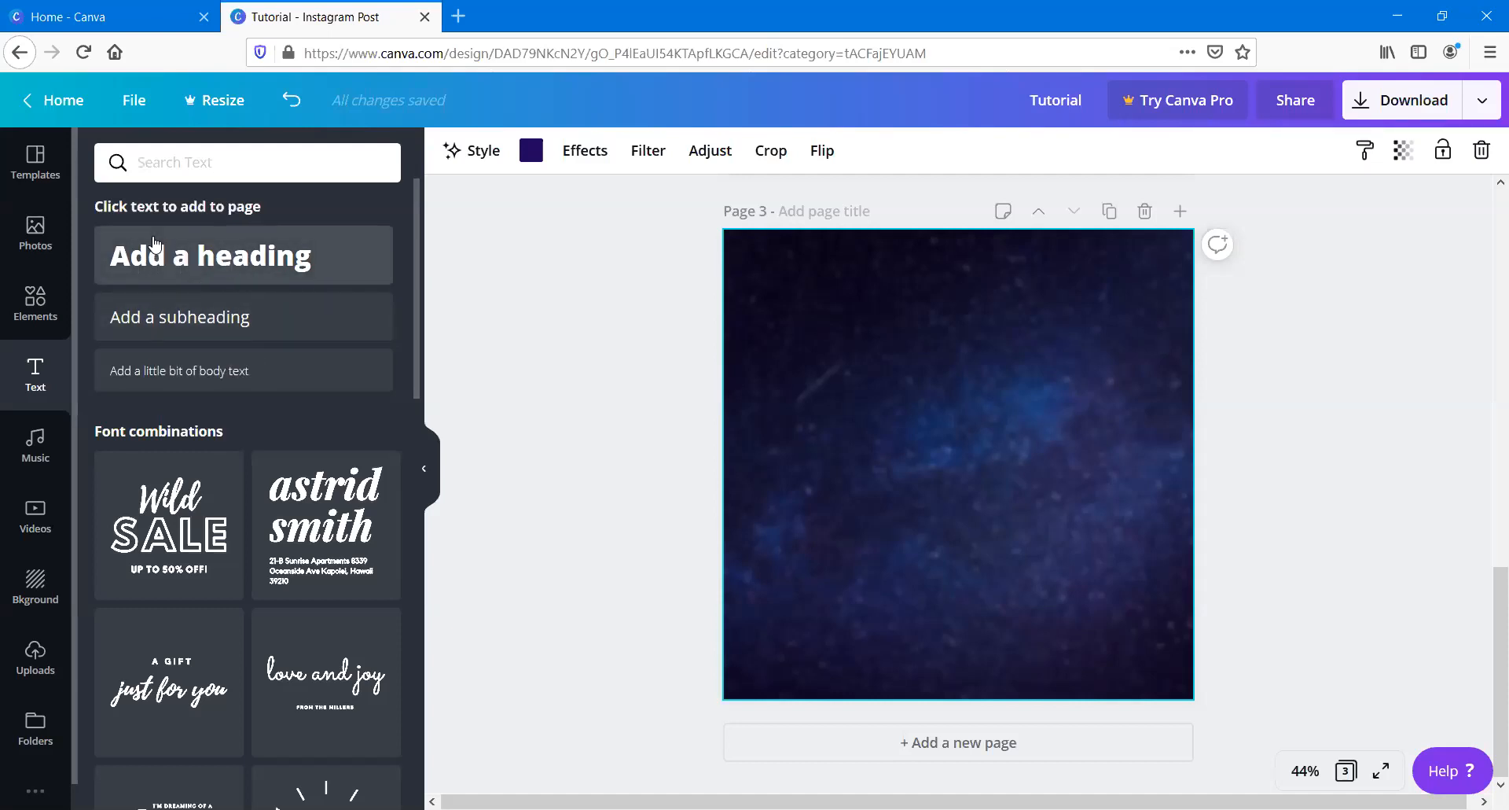
drag(973, 526, 932, 364)
click(342, 314)
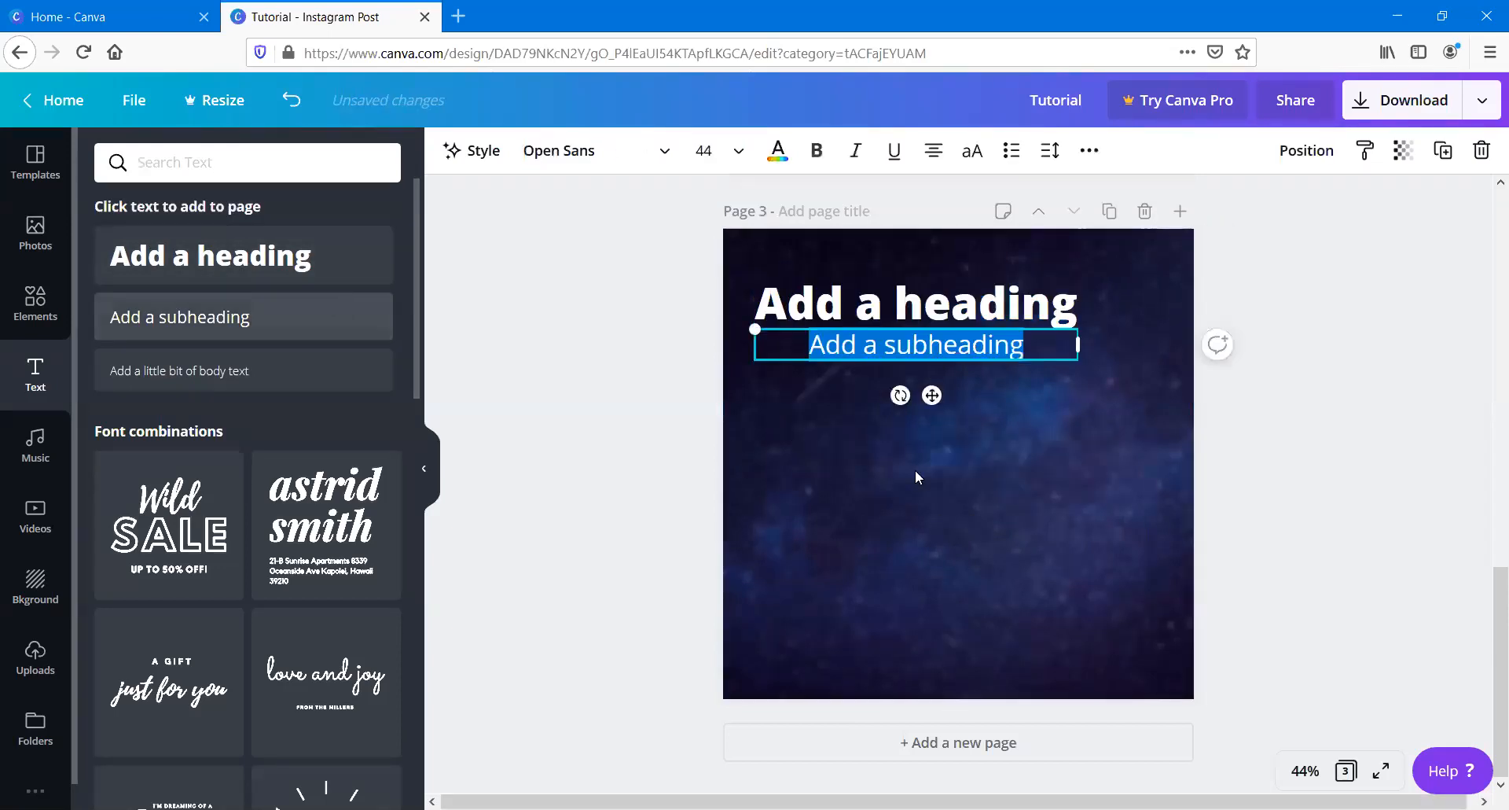
click(325, 378)
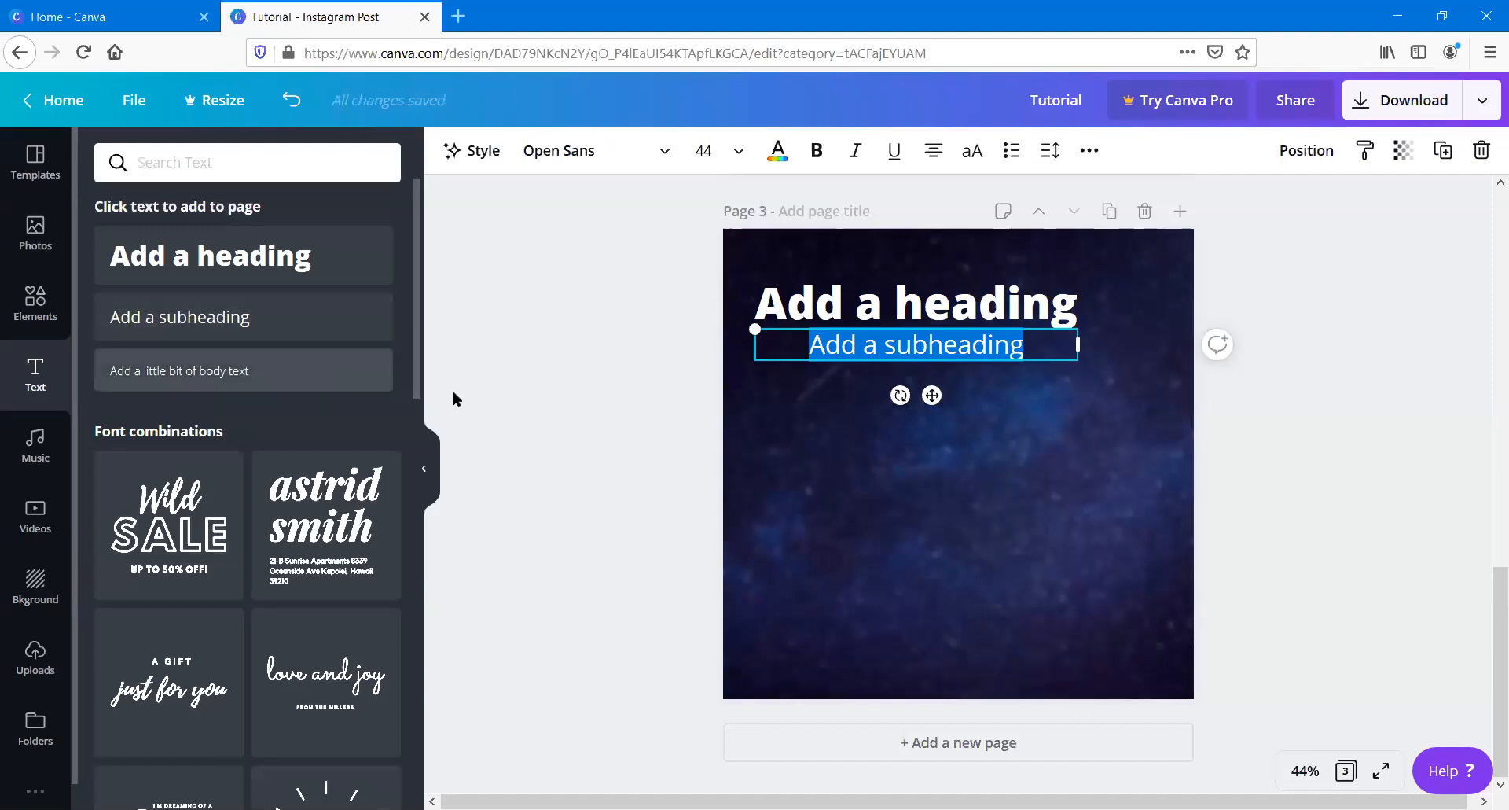
drag(927, 428, 930, 439)
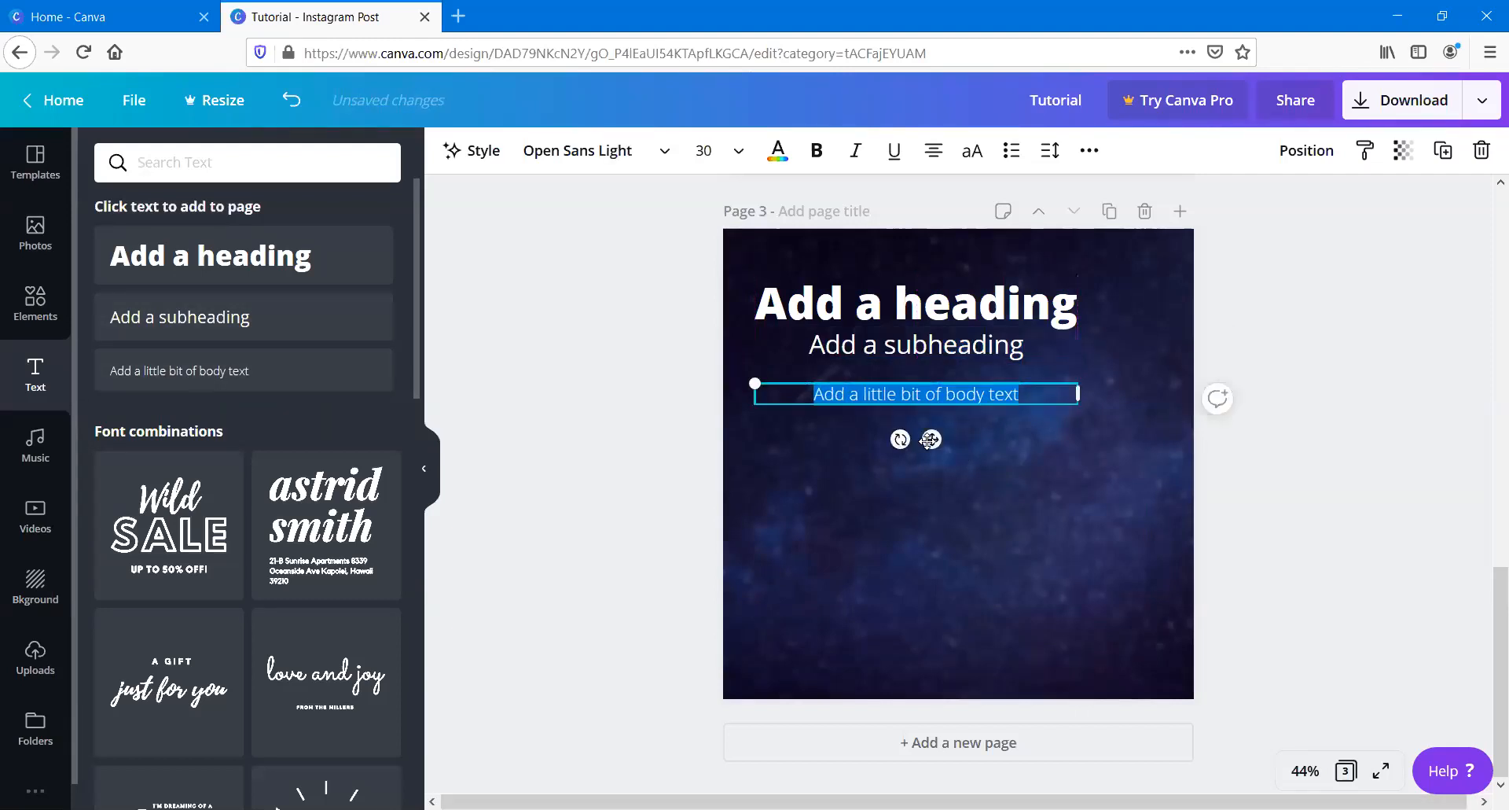
Step: Delete the placeholder heading, subheading and body text together from page 3
click(598, 322)
click(790, 320)
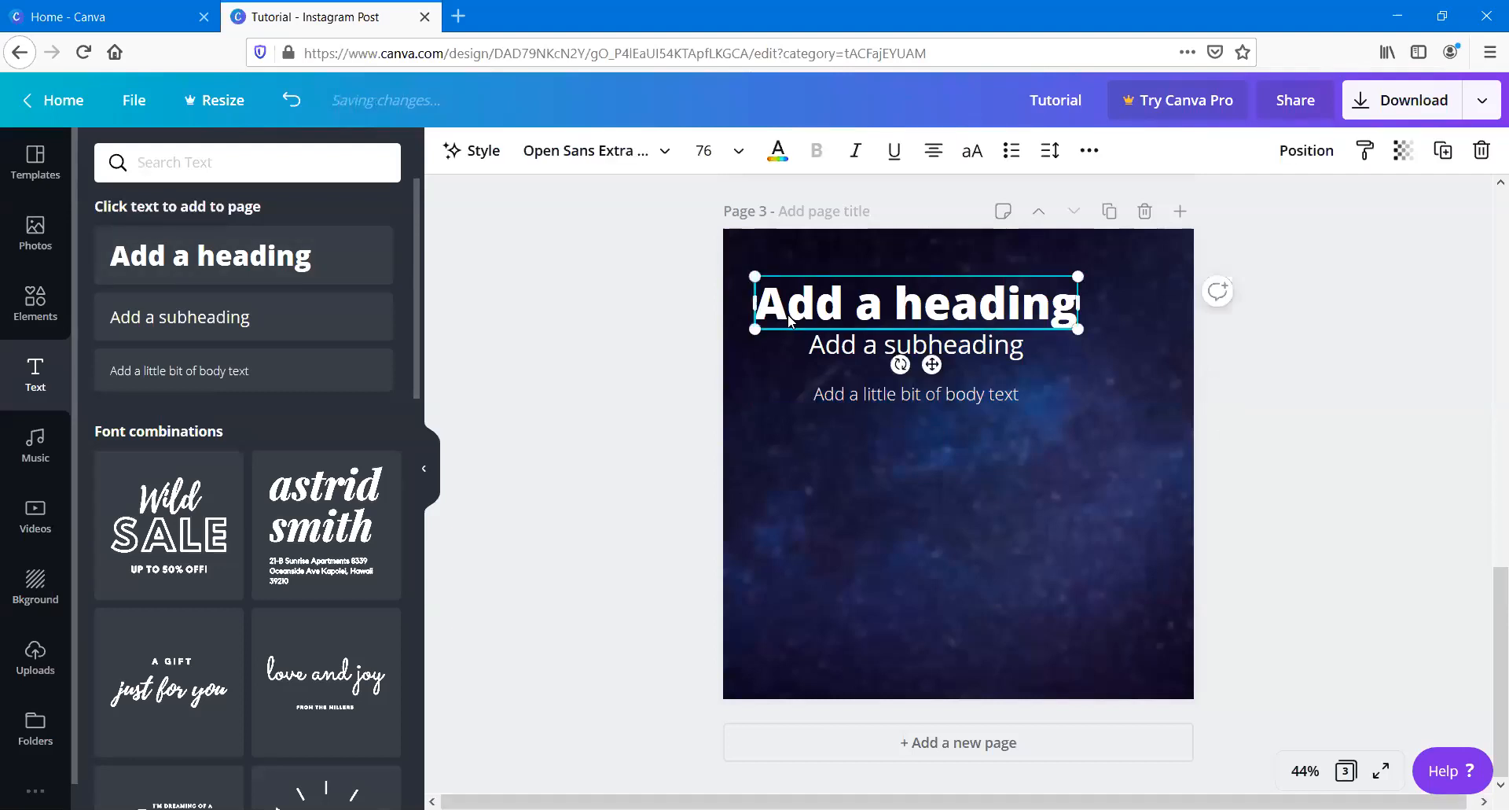
drag(586, 236, 989, 483)
key(Delete)
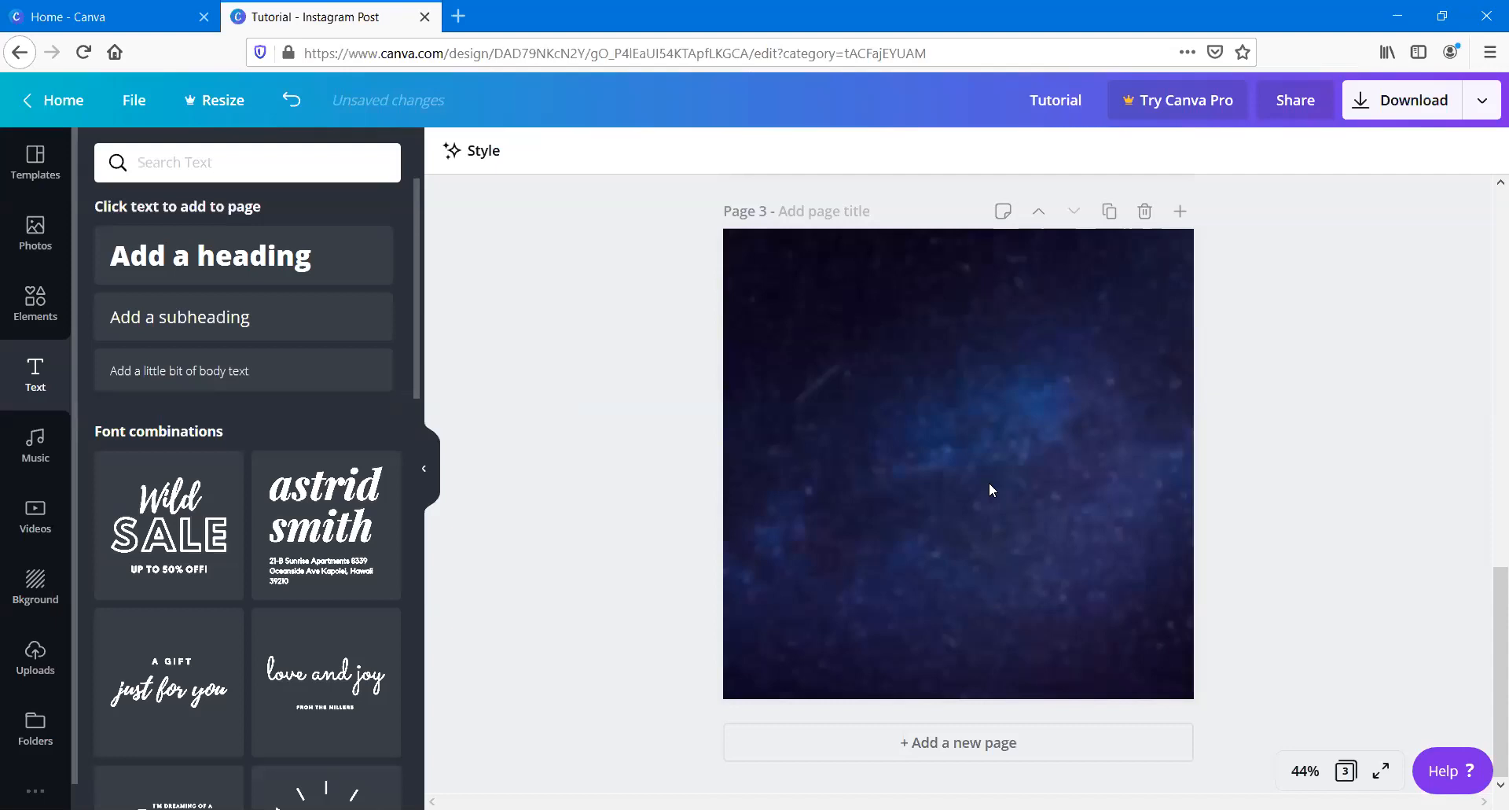
Step: Browse the font combinations and add the "DAZZLE eau de parfum" combination to page 3
scroll(181, 283, down, 8)
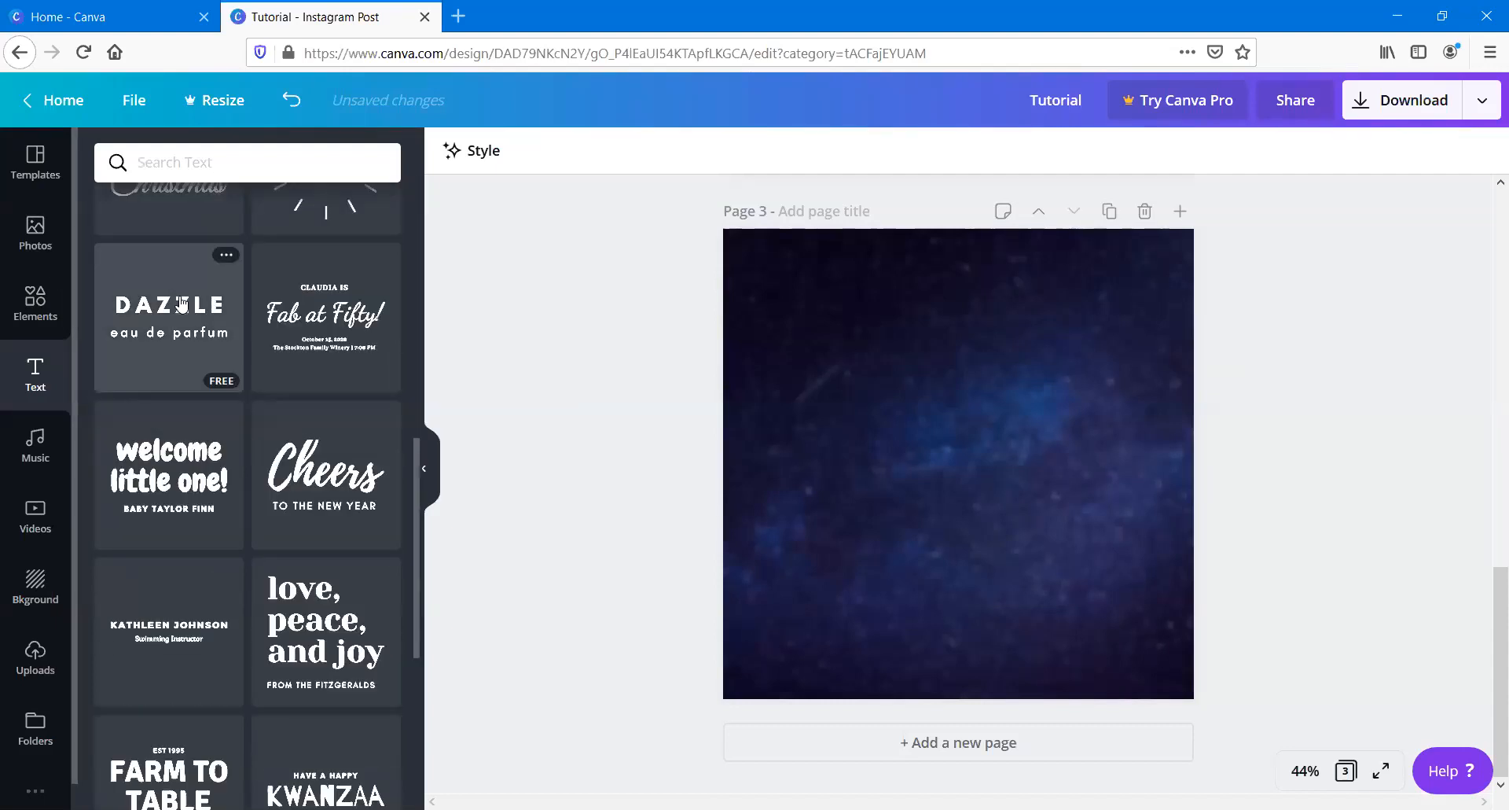
scroll(181, 303, down, 5)
scroll(181, 303, up, 13)
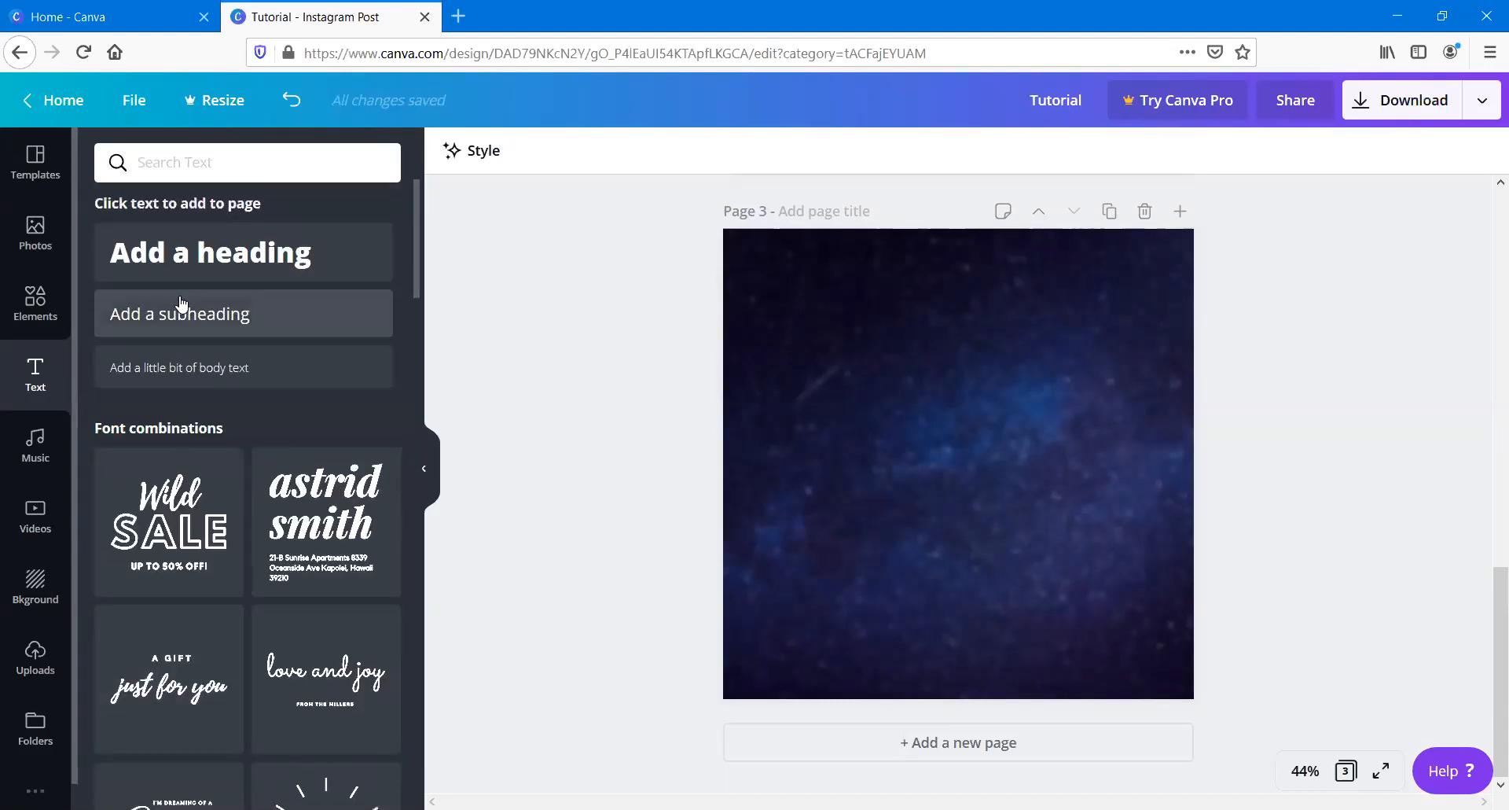
scroll(181, 303, down, 10)
scroll(192, 307, down, 5)
scroll(191, 307, up, 12)
scroll(223, 287, down, 8)
scroll(172, 456, up, 3)
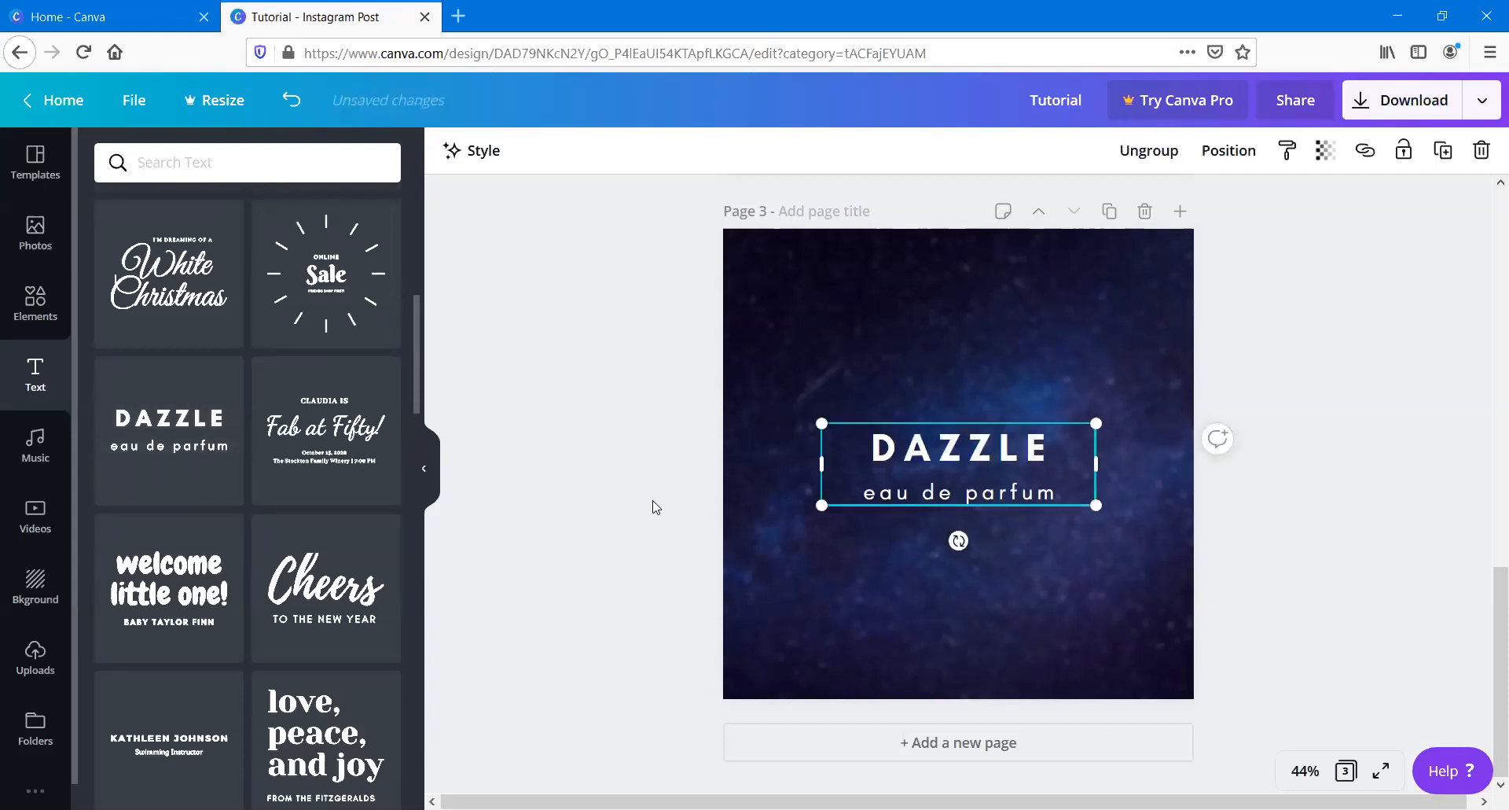
Step: Replace the "DAZZLE" line of the font combination with "FIVE ONE LABS"
click(900, 440)
click(914, 448)
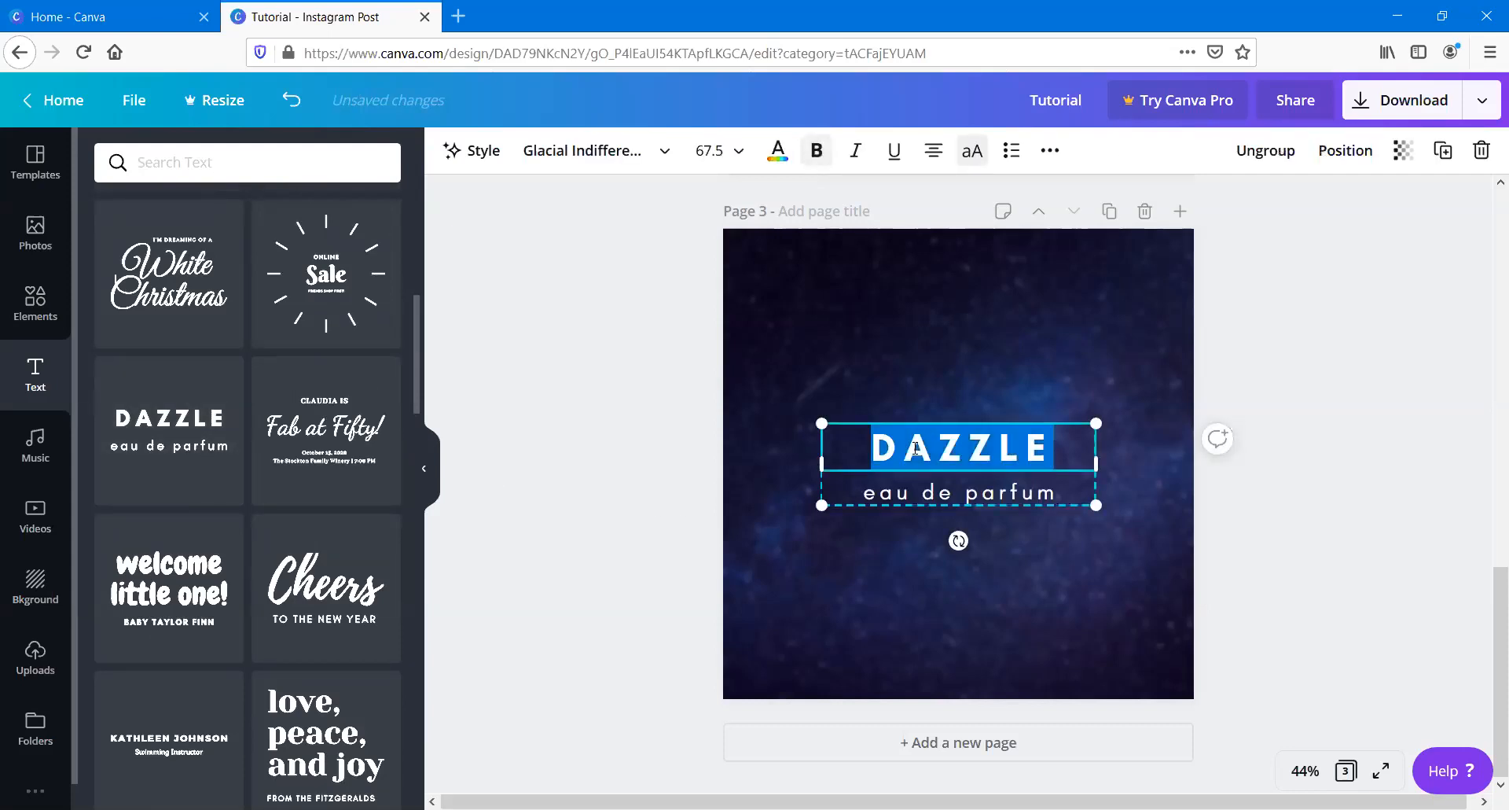
text(FIVE)
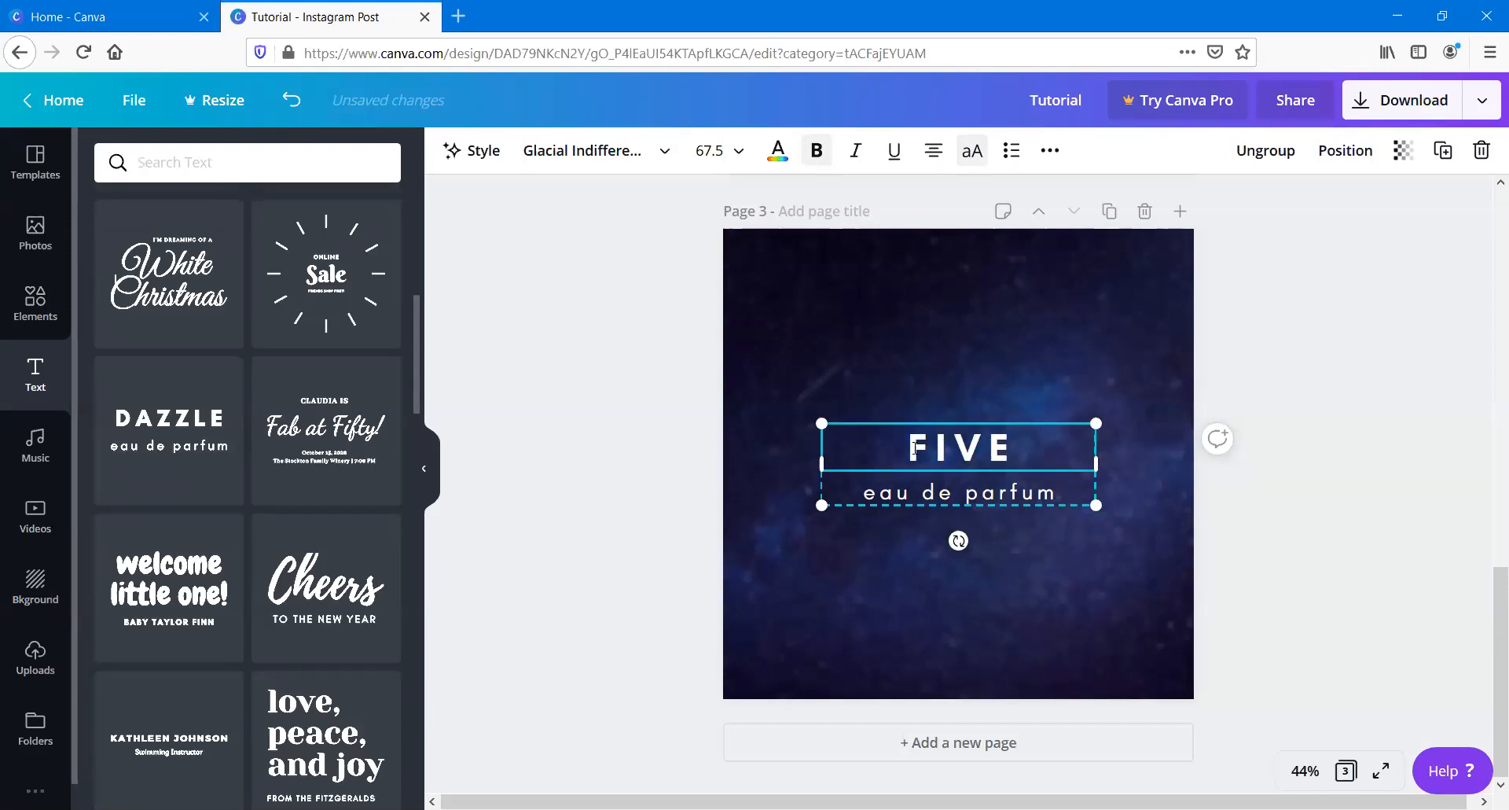
text( ONE LABS)
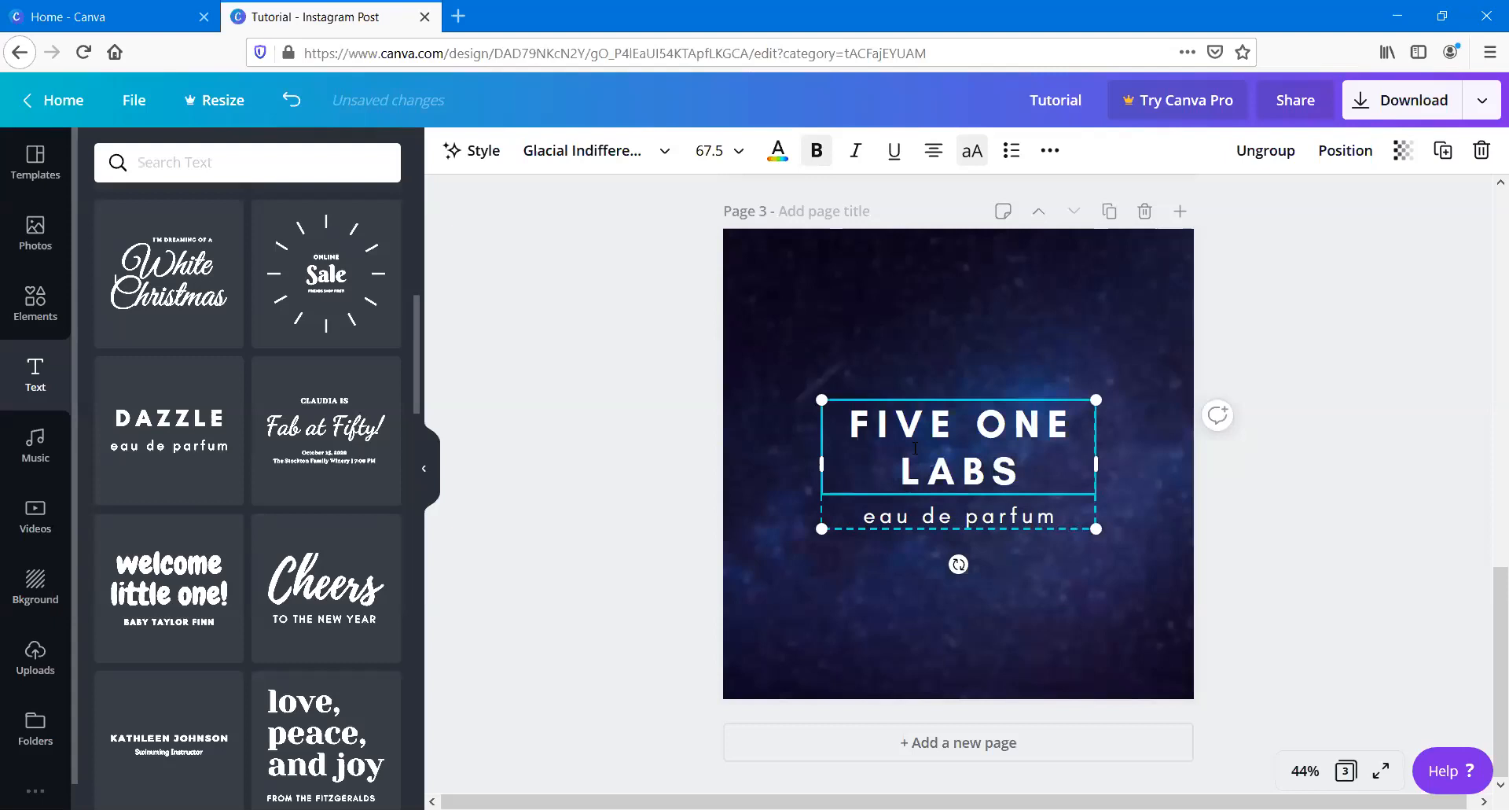
Step: Delete both text lines of the font combination from page 3
click(556, 438)
click(881, 488)
key(Delete)
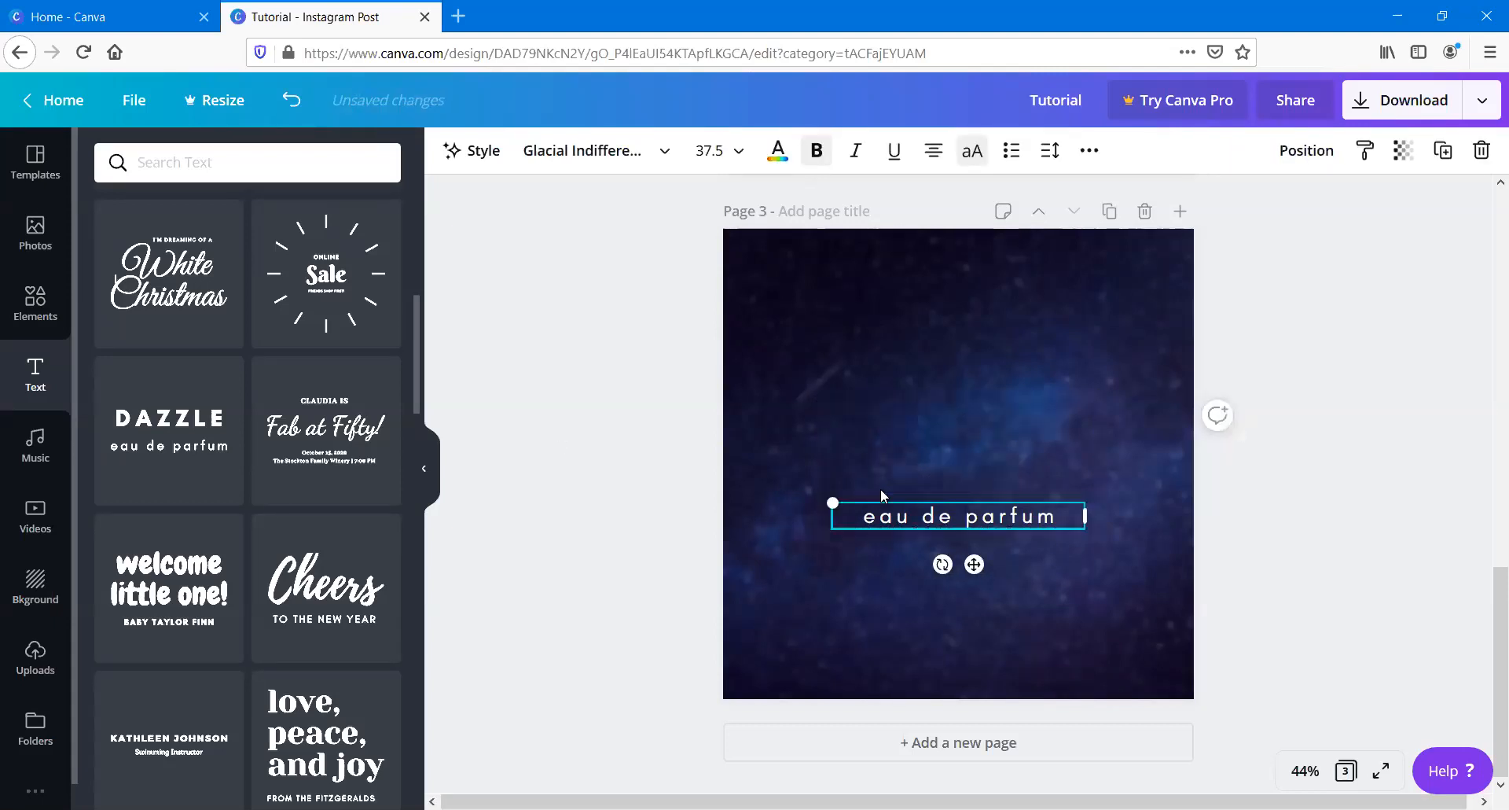
key(Delete)
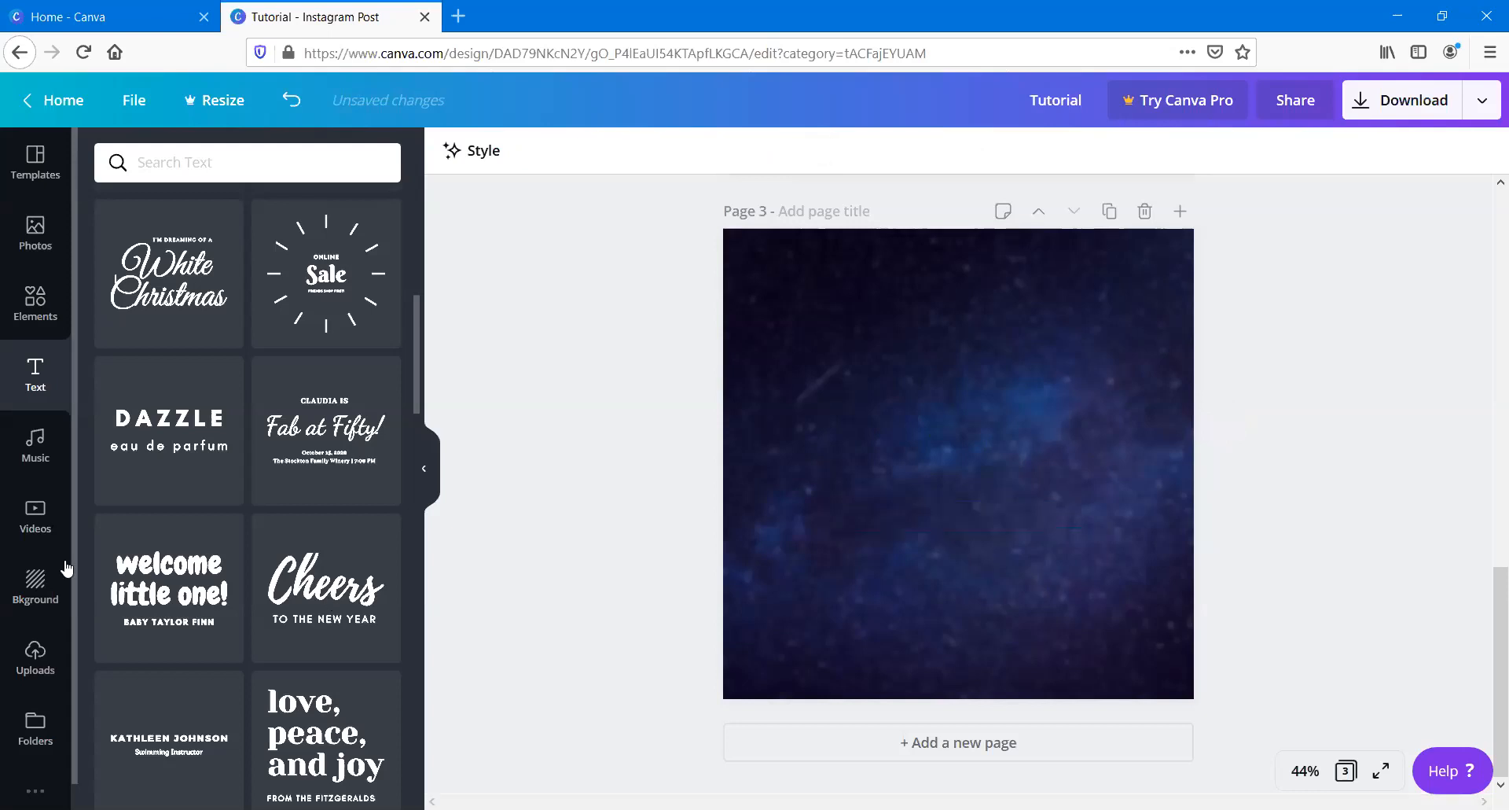
Step: Add a heading reading "Canva Tutorial" and place it centred near the upper edge of page 3
scroll(131, 497, up, 5)
scroll(131, 498, up, 2)
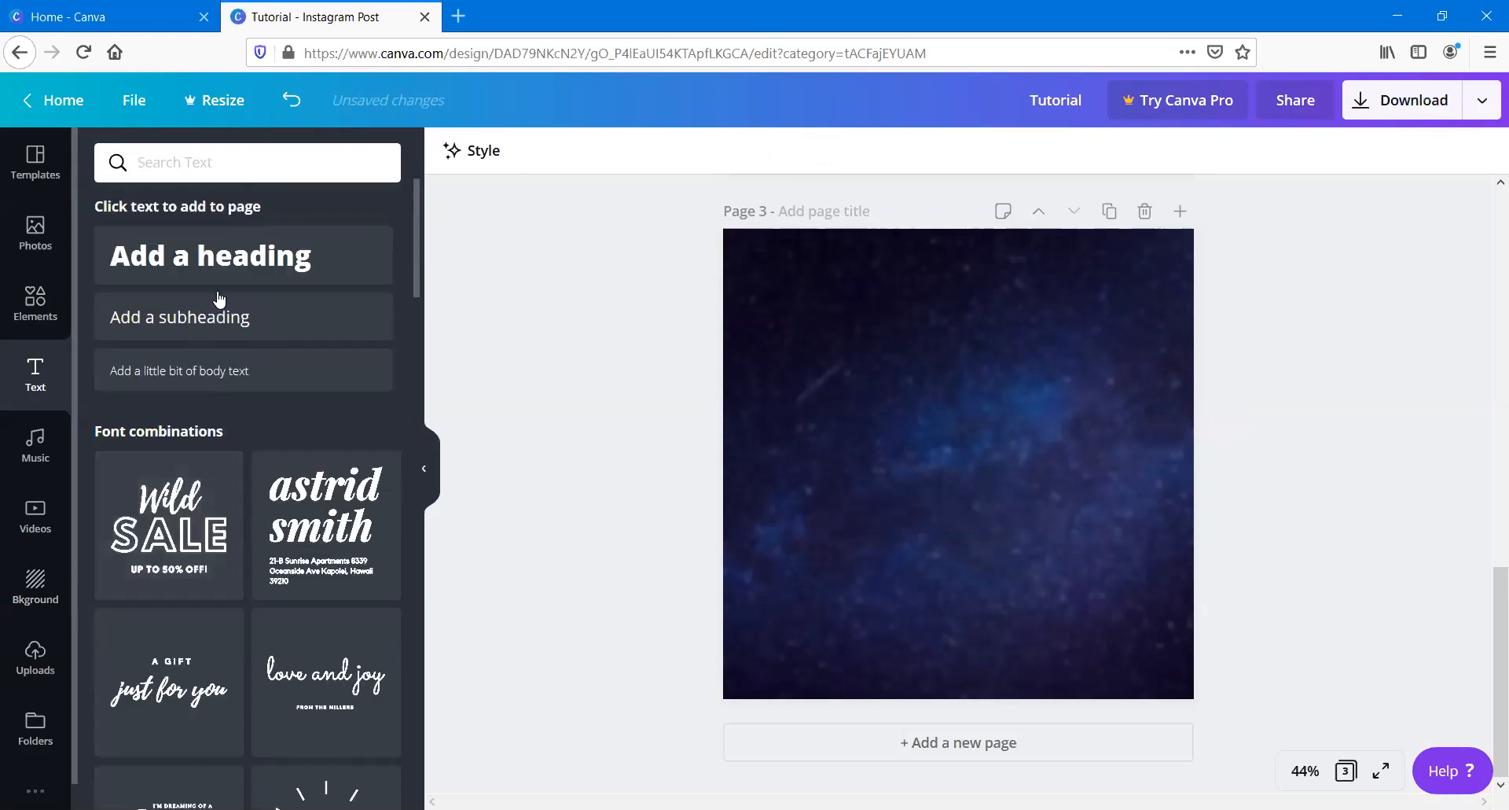
click(252, 260)
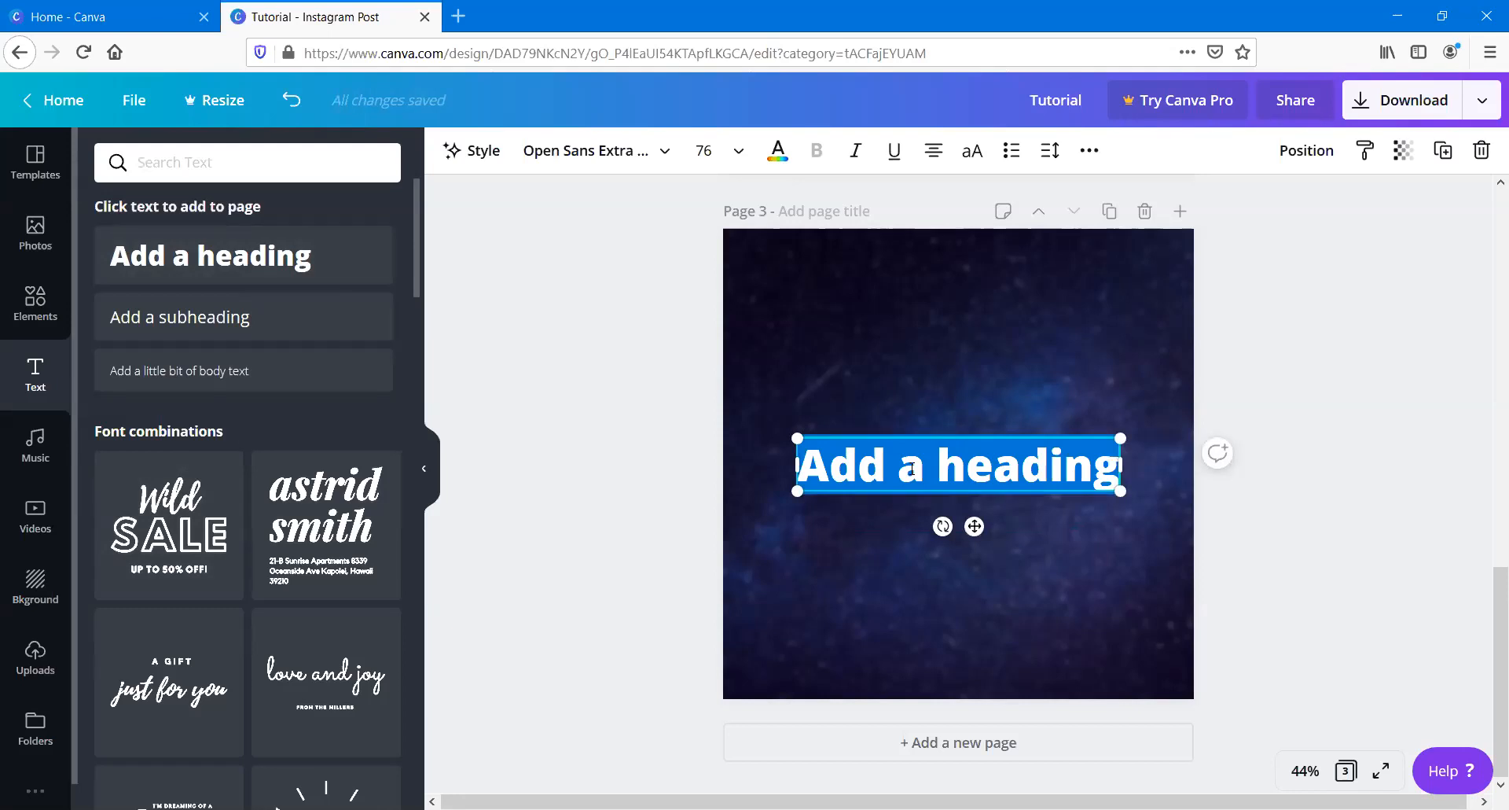
text(Canva)
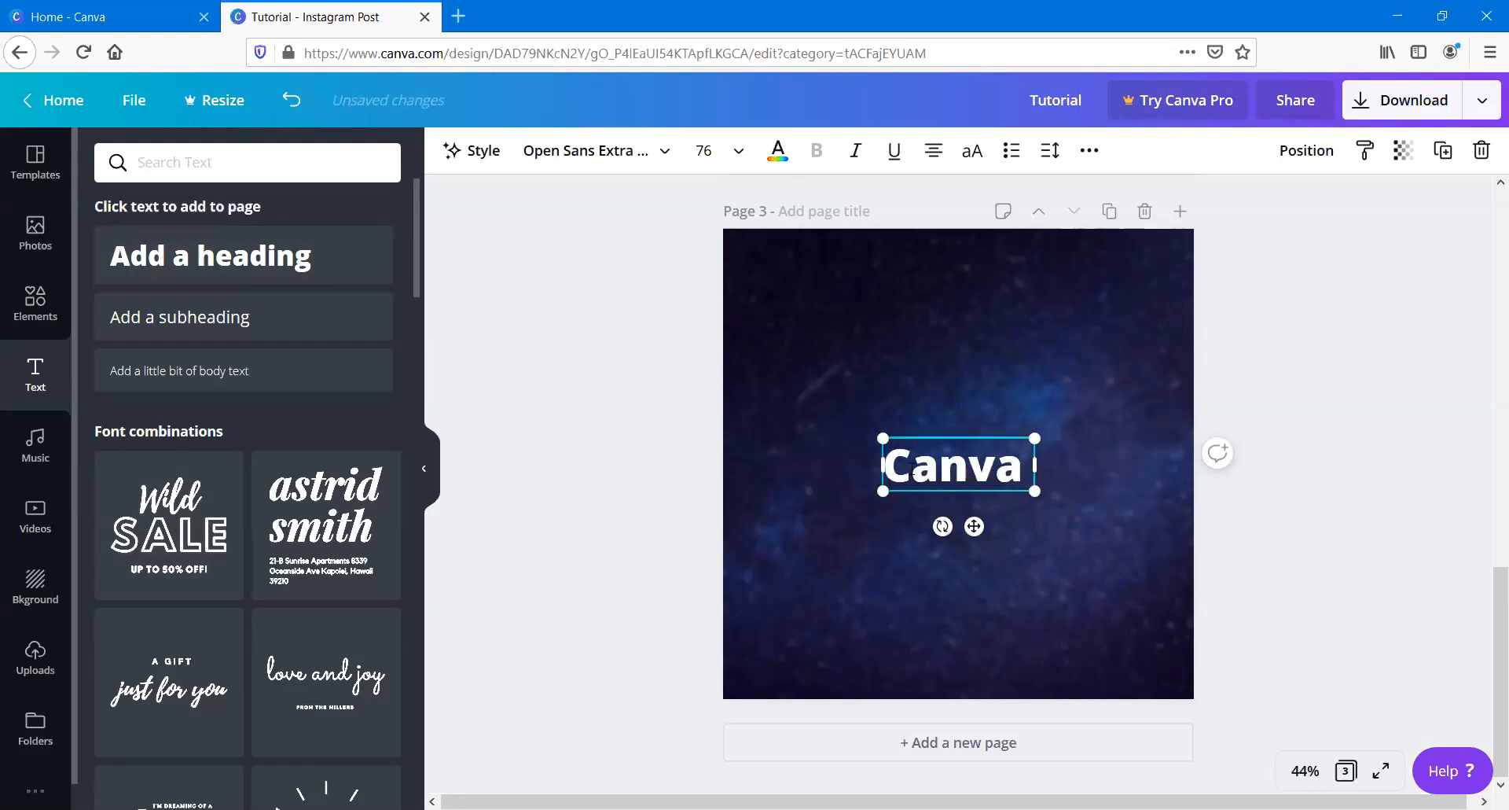
text( Tutorial)
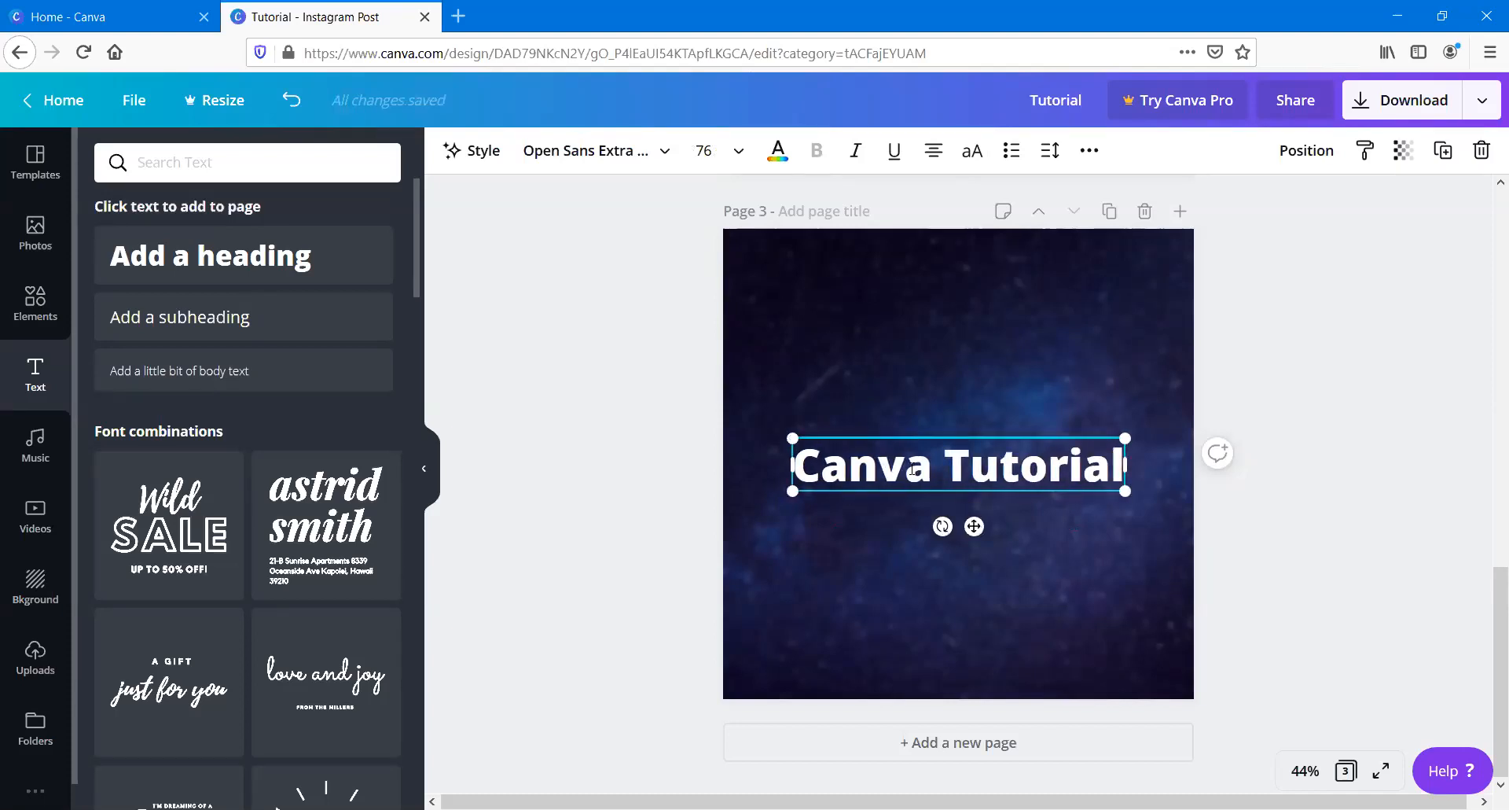
drag(974, 526, 982, 362)
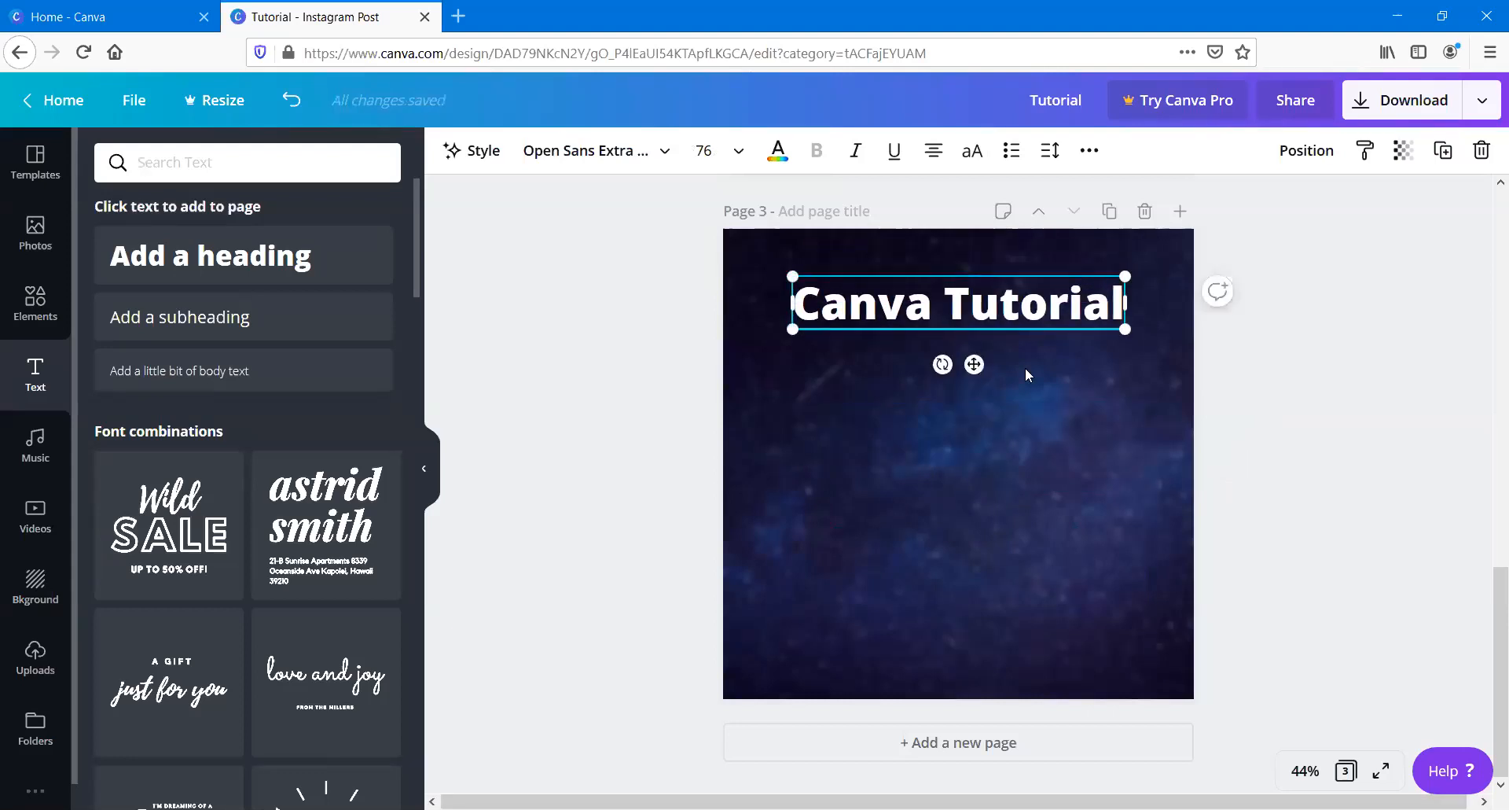
click(650, 290)
click(820, 301)
key(alt)
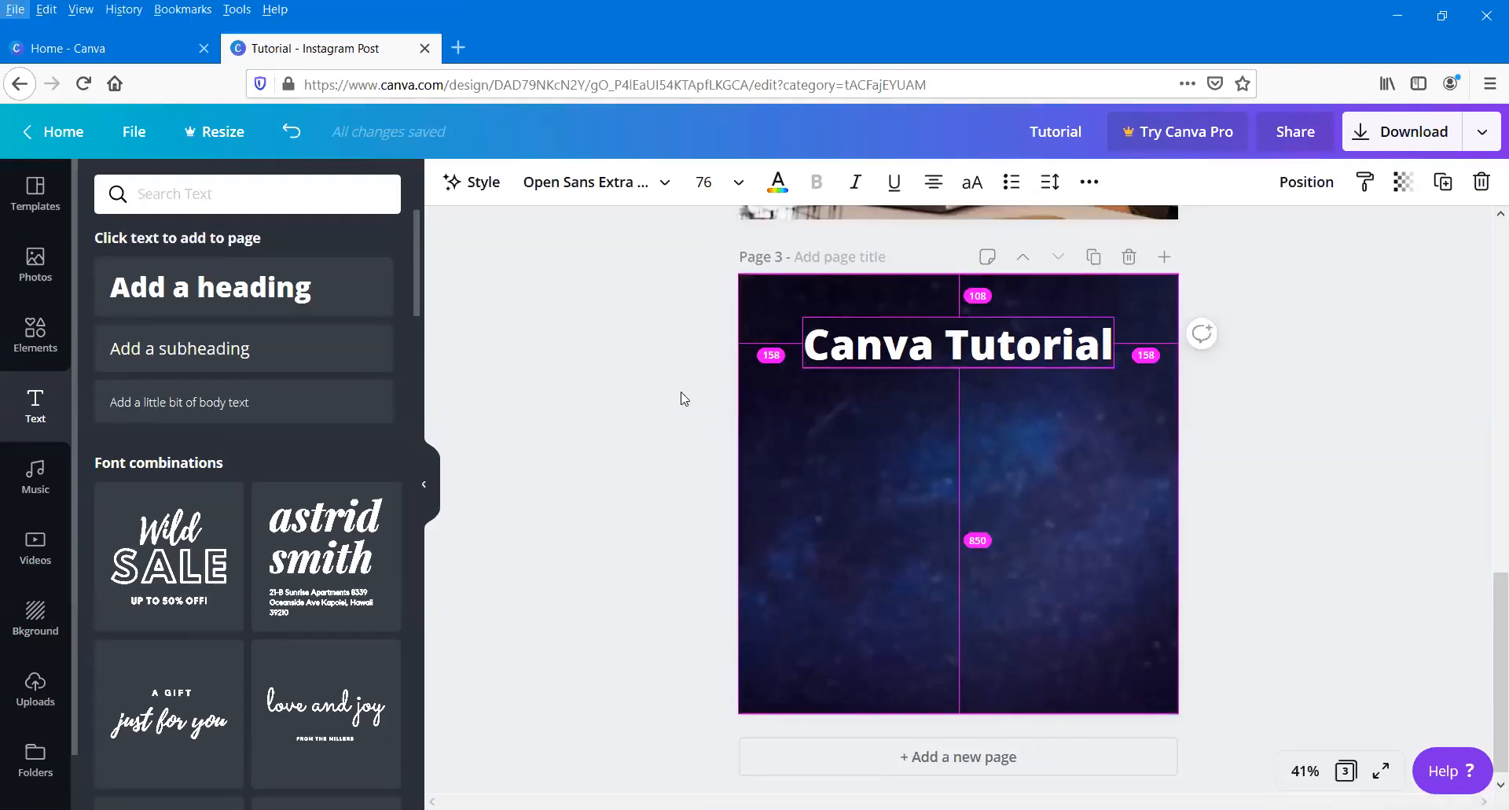
Step: Add a second heading reading "Five One Labs" and place it centred around the middle of page 3
click(314, 288)
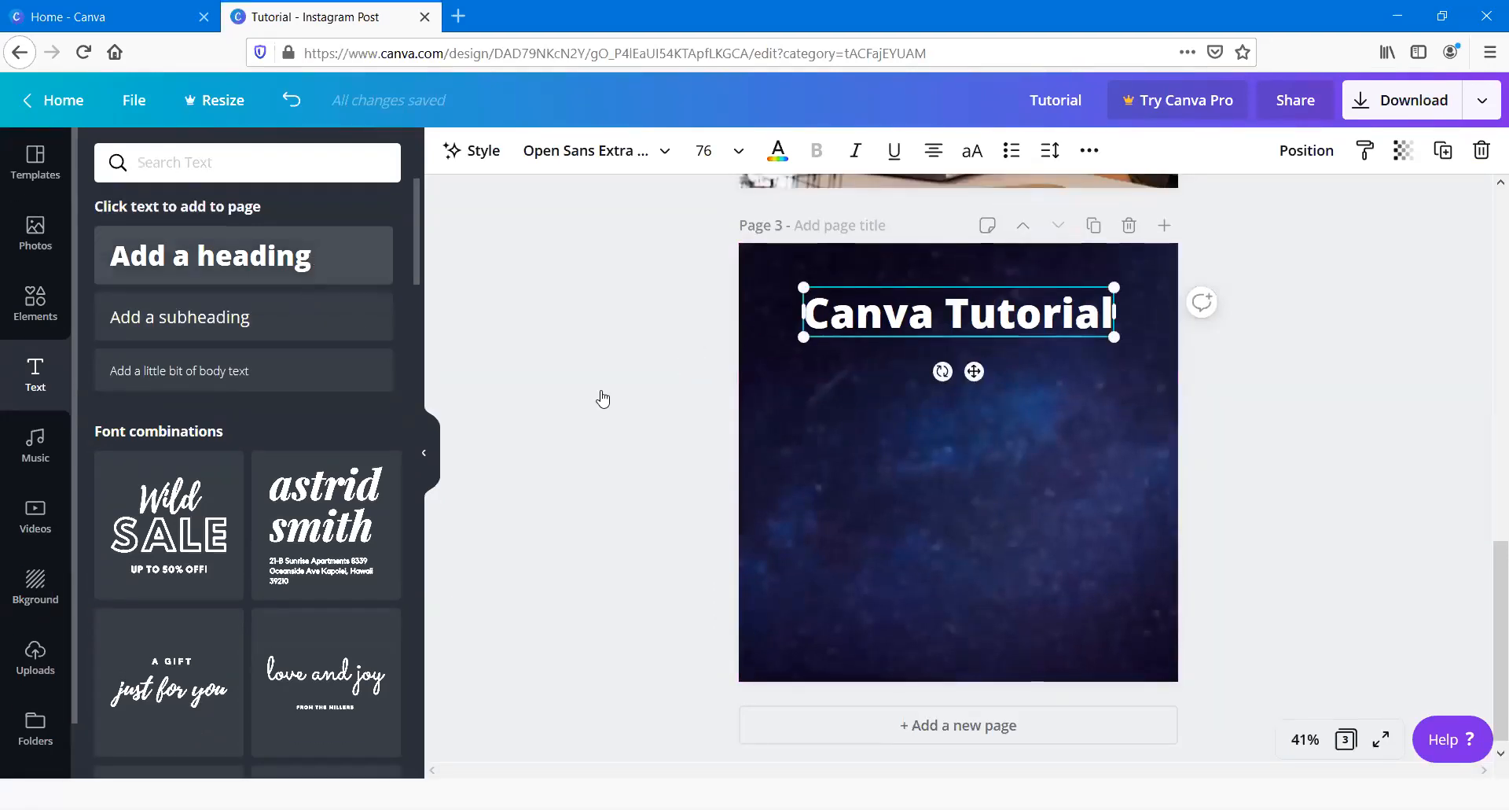
drag(970, 436, 965, 435)
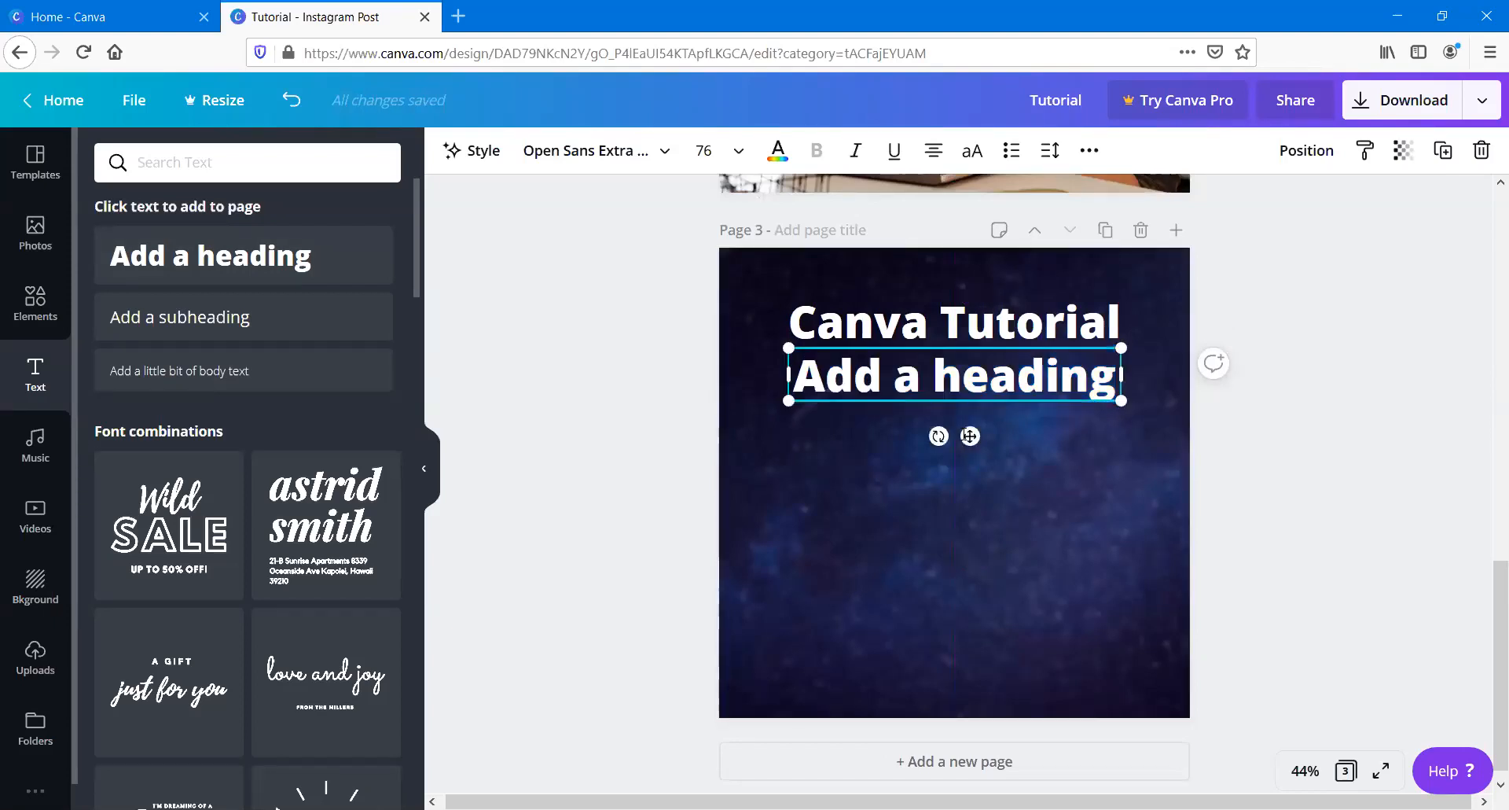
text(Five One labs)
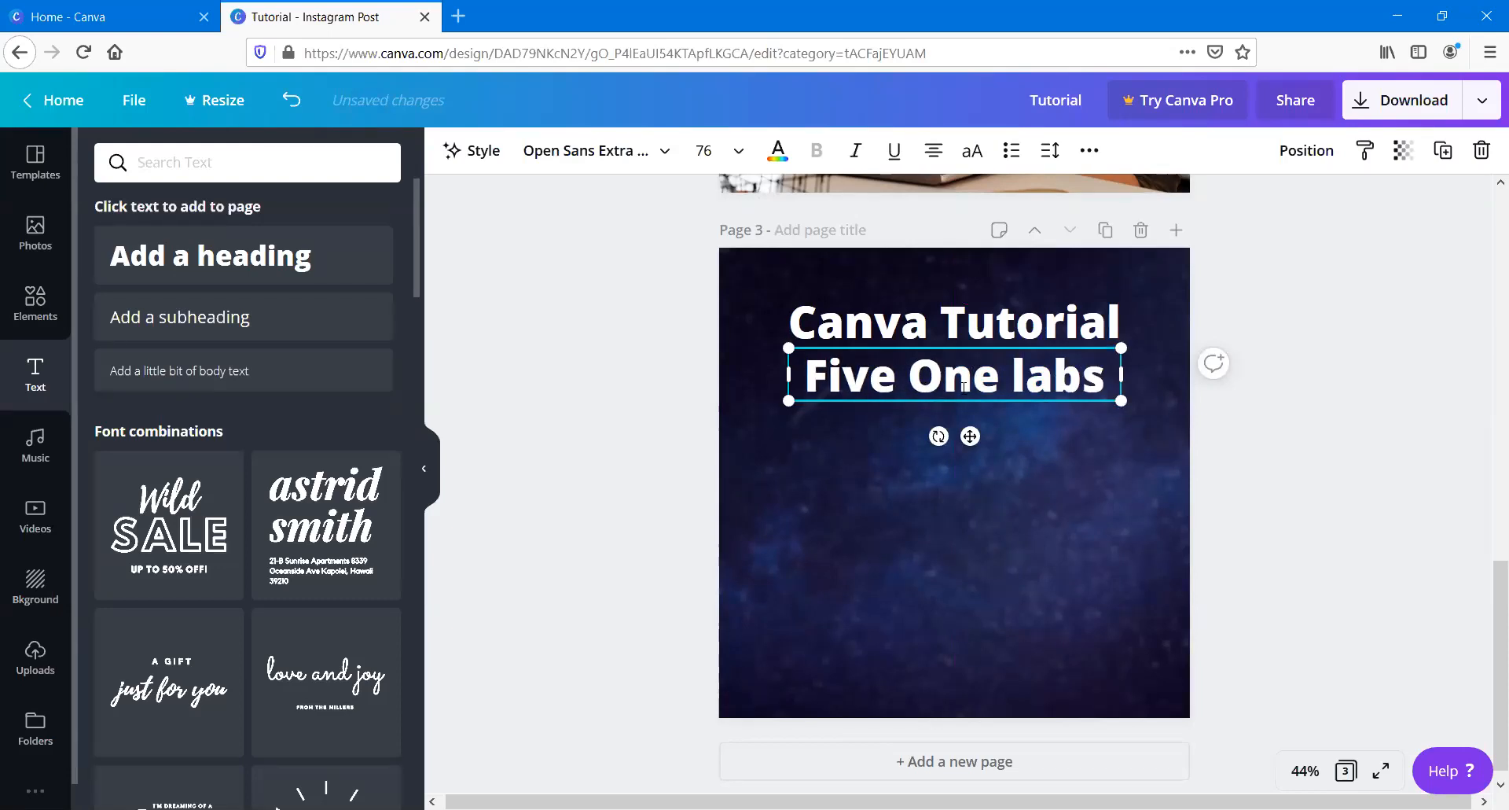
drag(1013, 383, 1024, 383)
text(L)
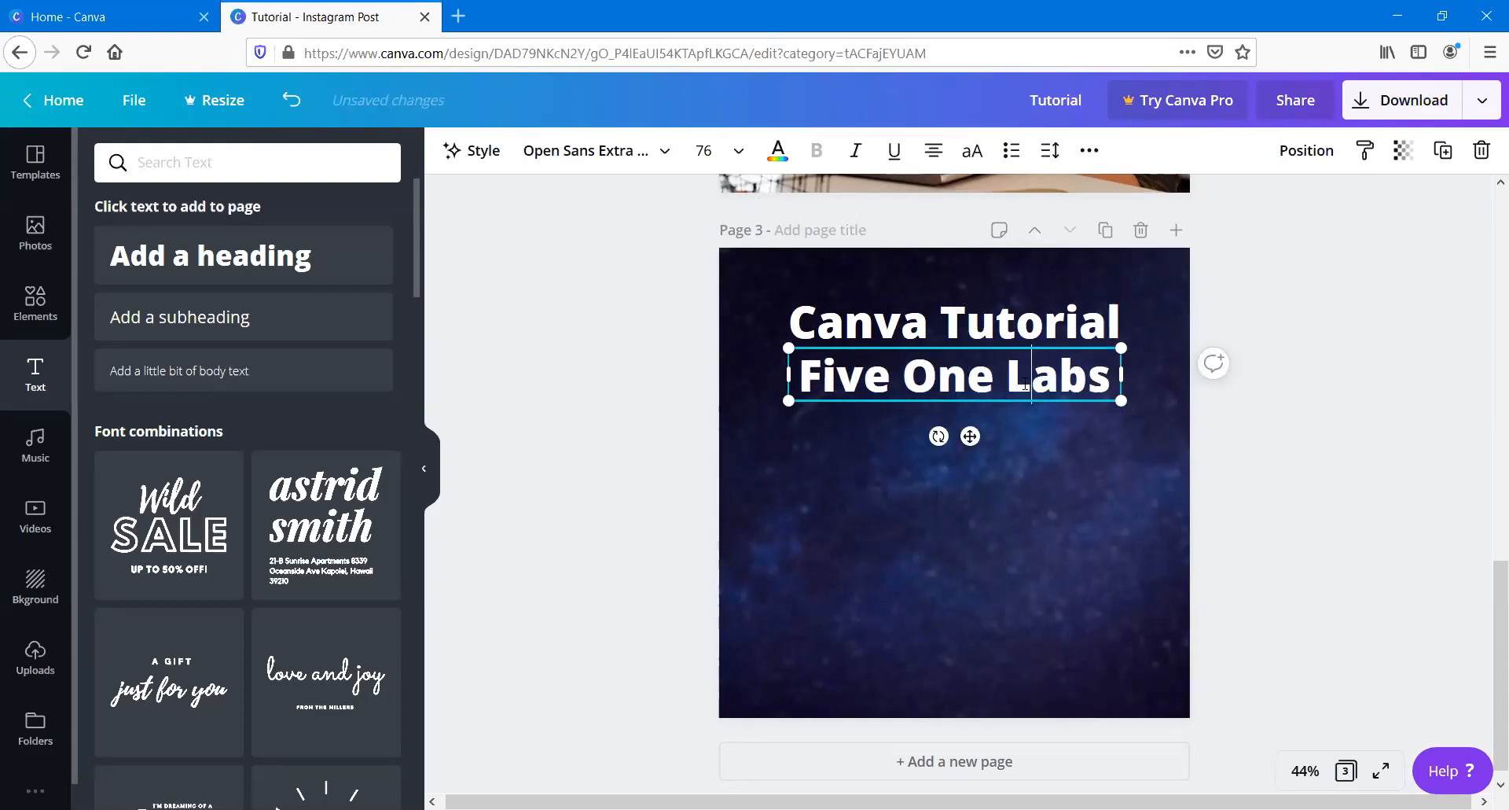
drag(970, 435, 973, 526)
click(555, 470)
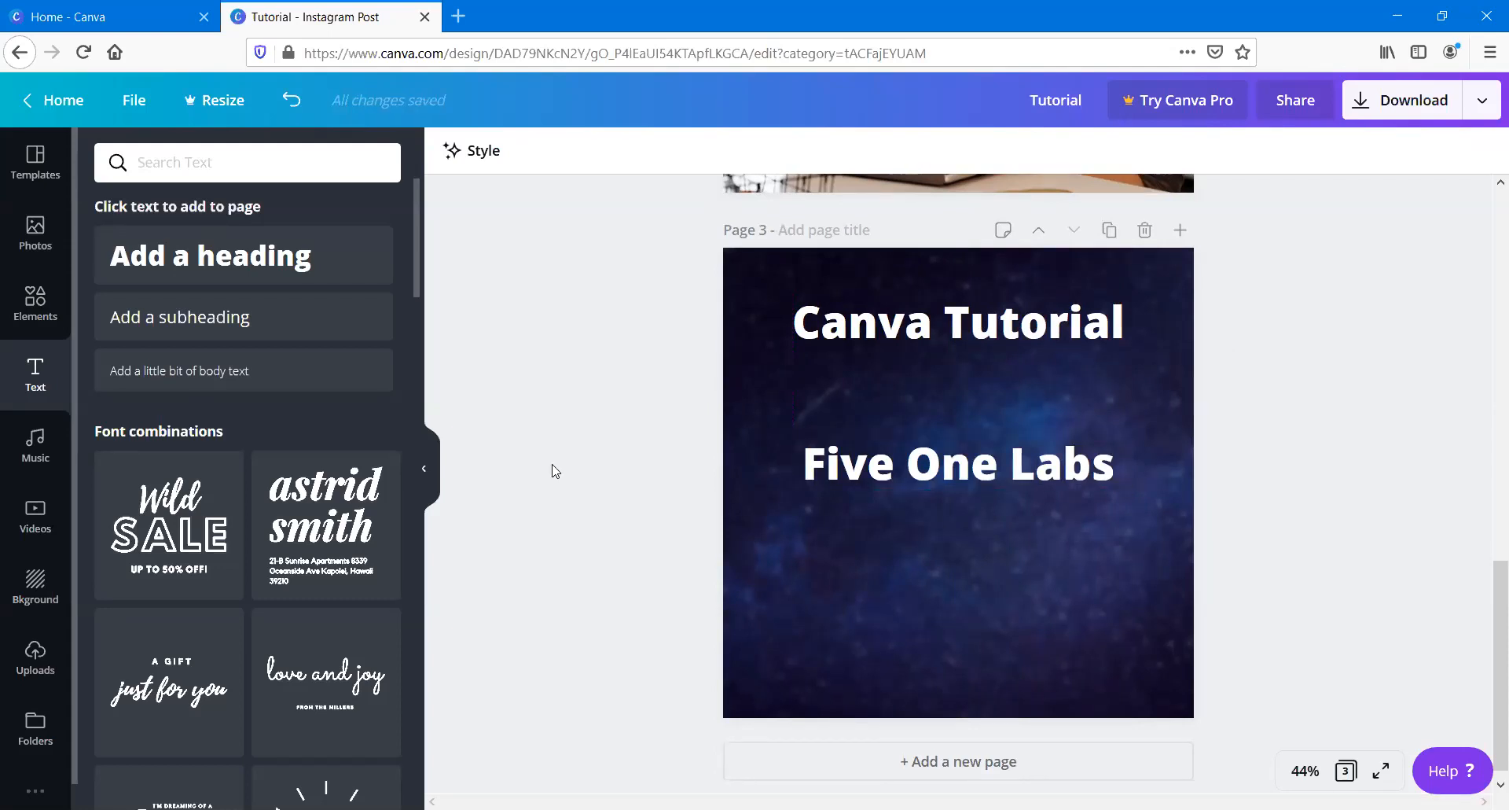
Step: Change the font of the "Canva Tutorial" heading to Bebas Neue and close the font list
click(931, 323)
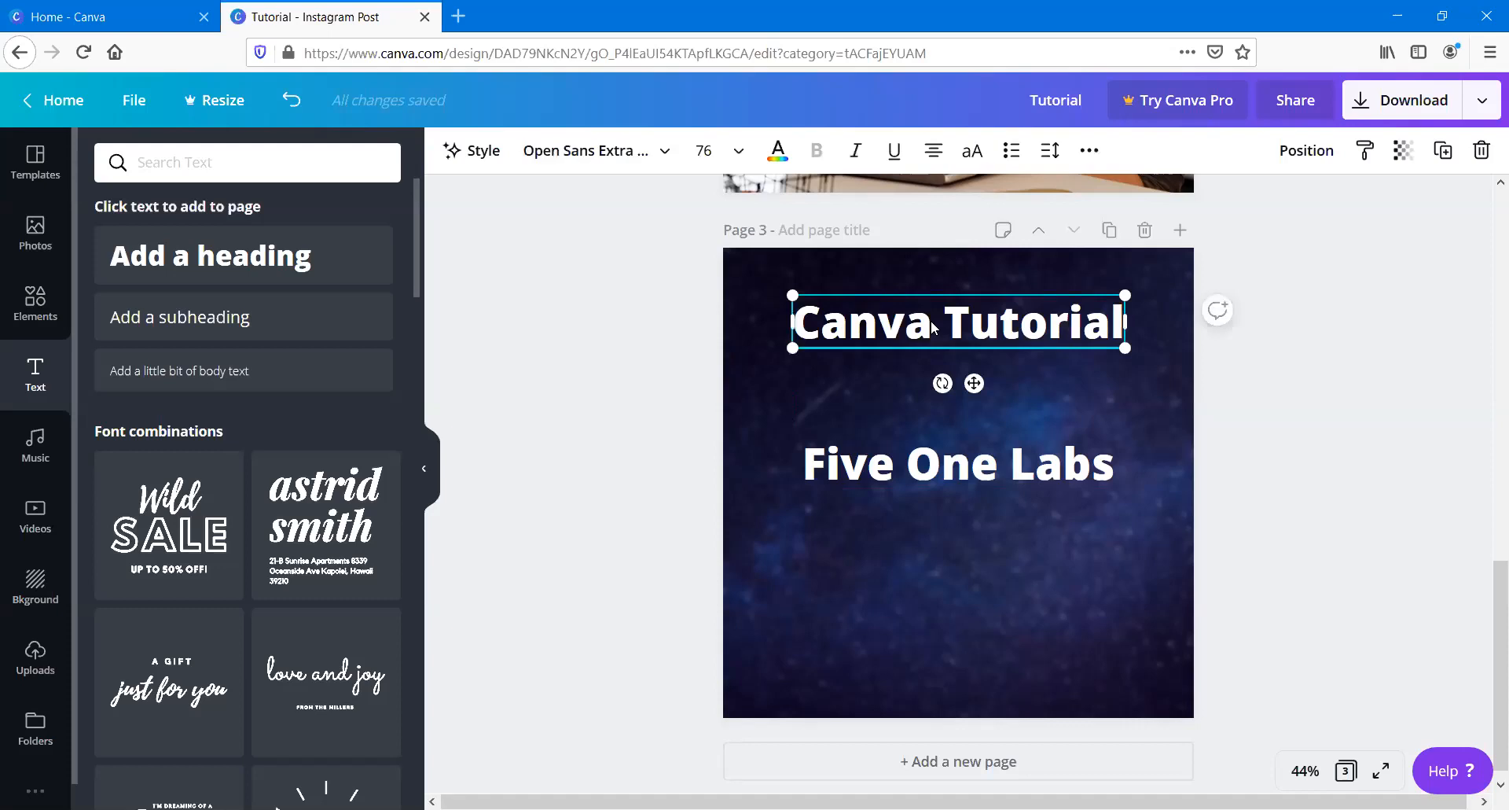
click(594, 148)
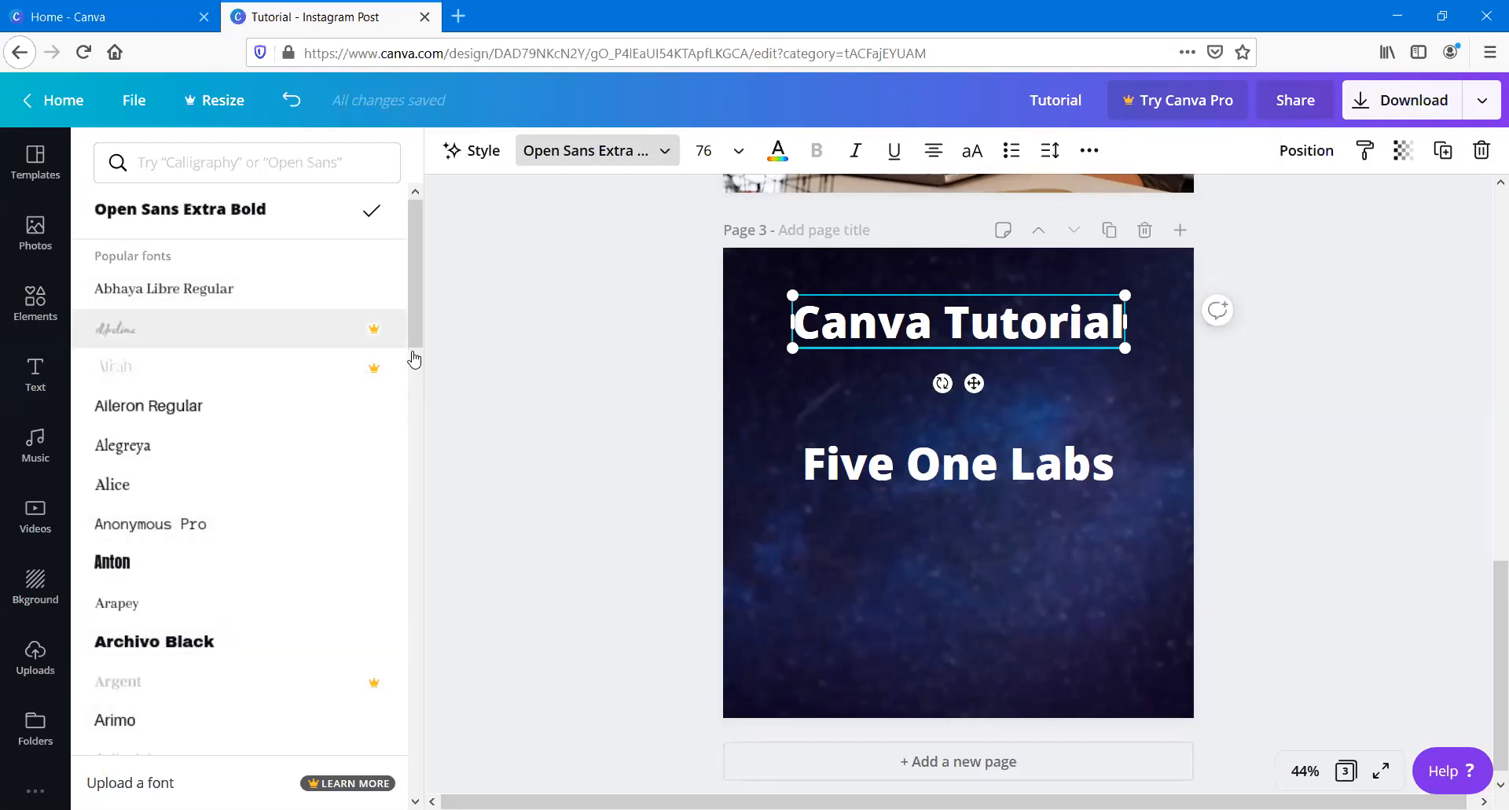
drag(410, 236, 415, 269)
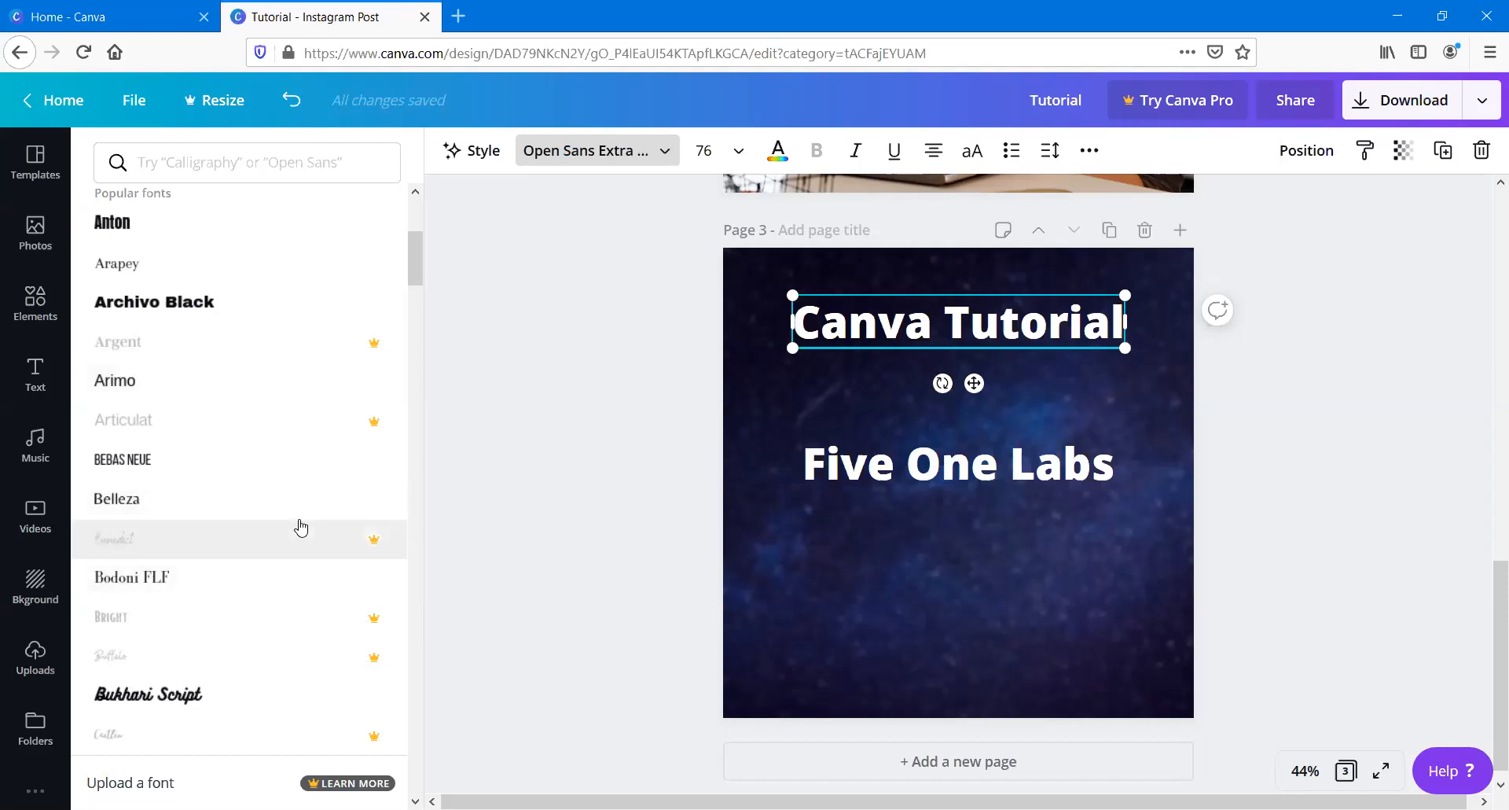
click(200, 457)
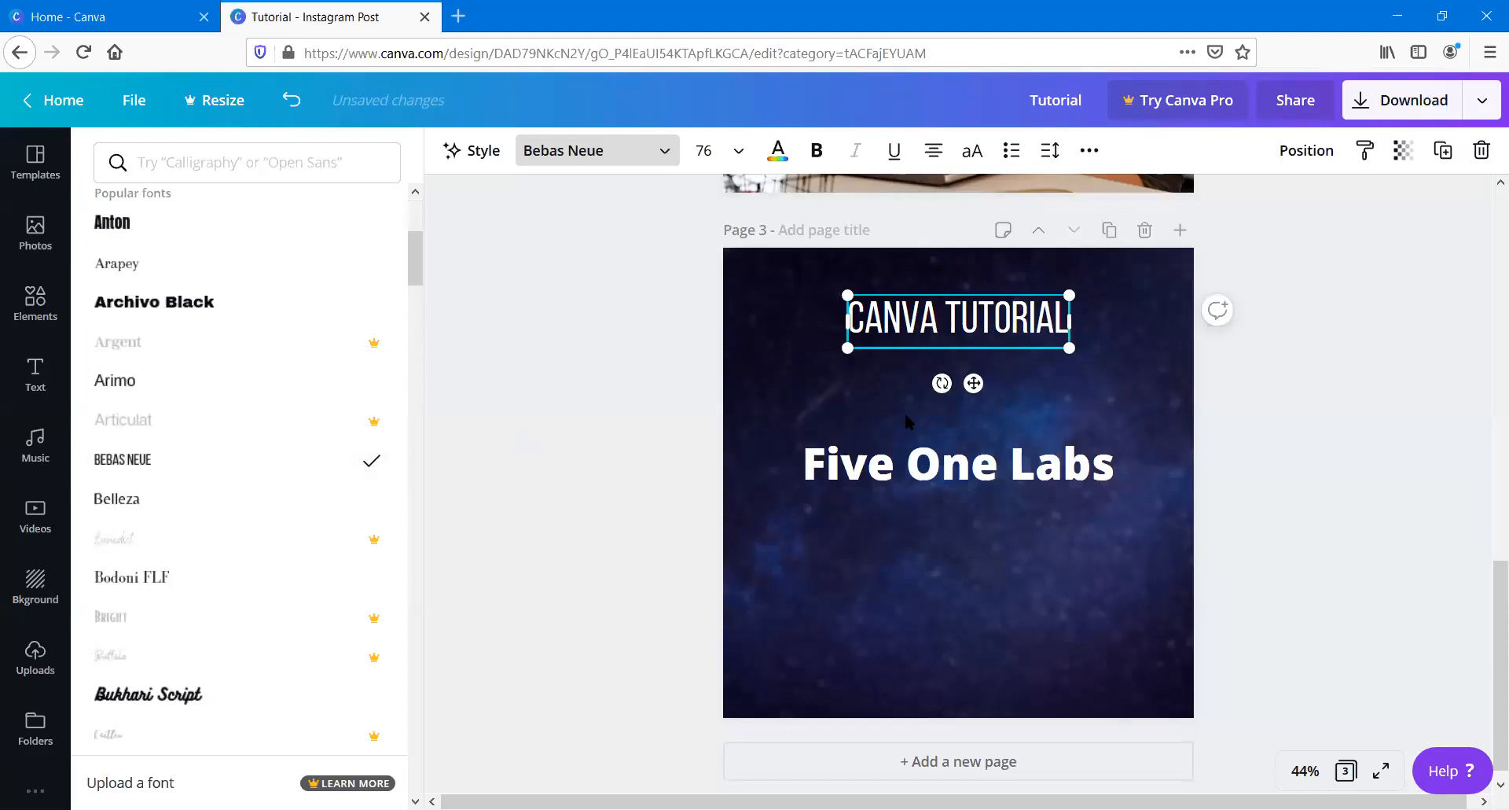
click(908, 452)
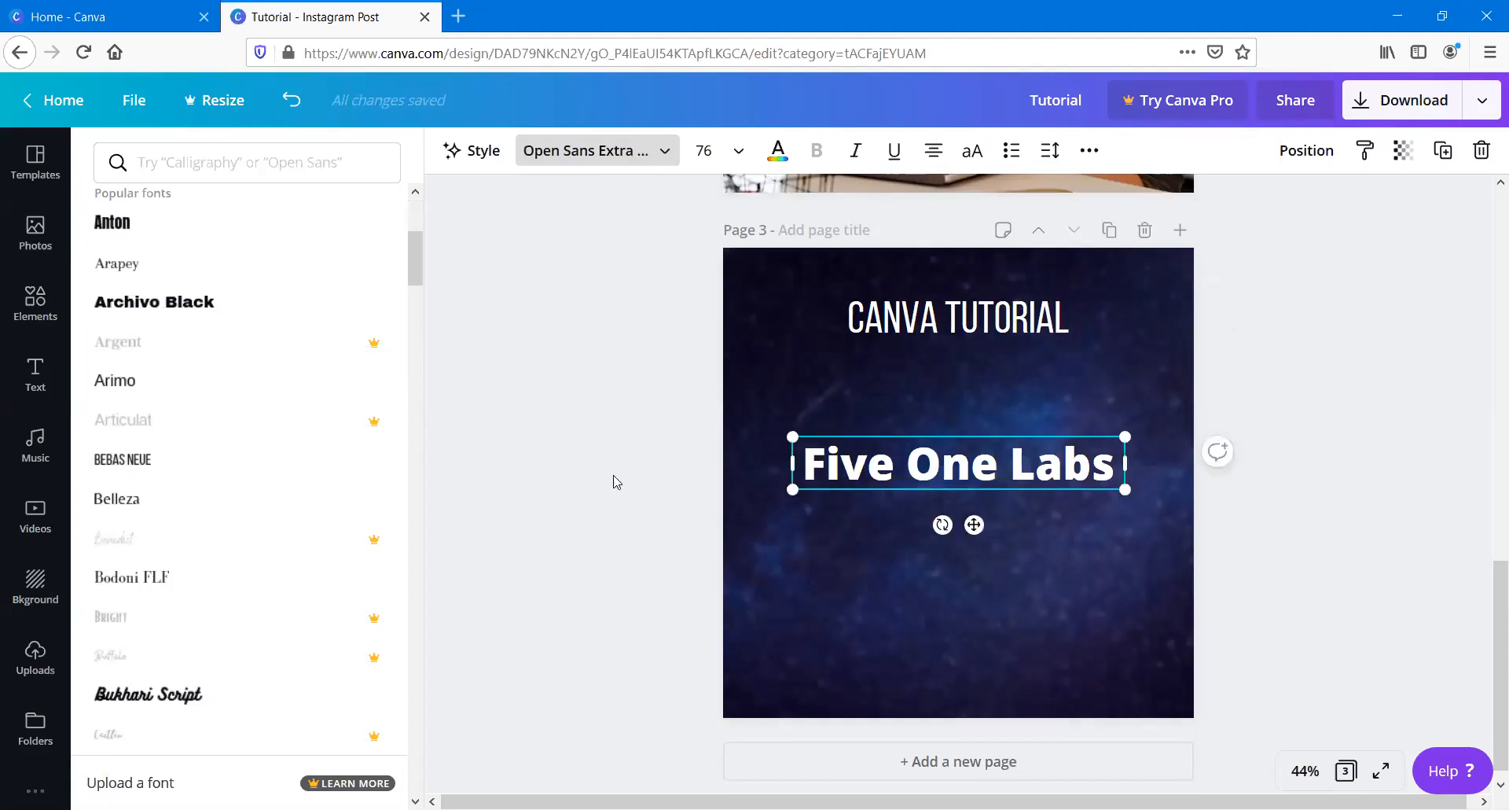
click(617, 482)
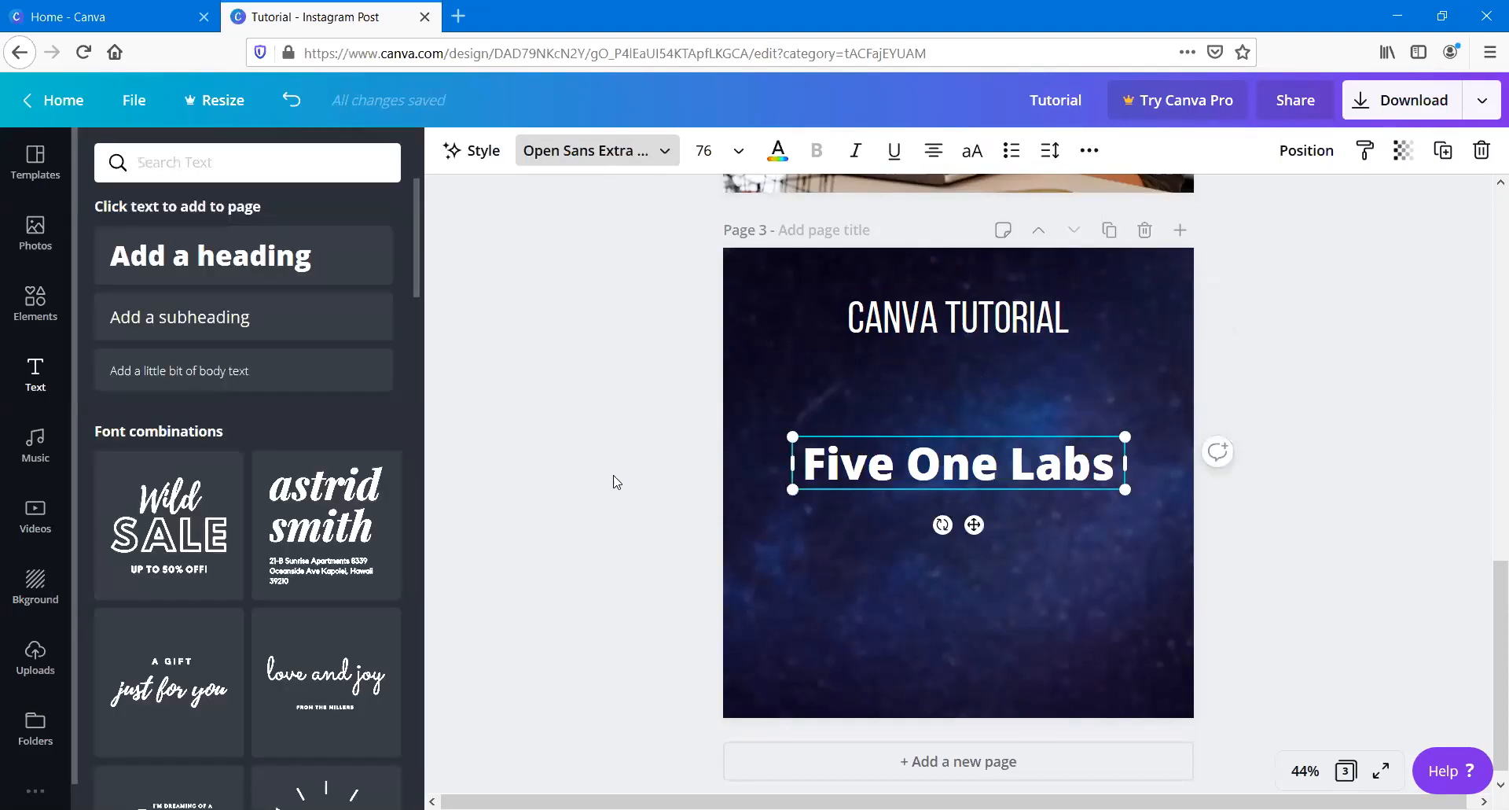
Step: Check the available font sizes for the "Canva Tutorial" heading and colour the whole heading coral red
click(863, 324)
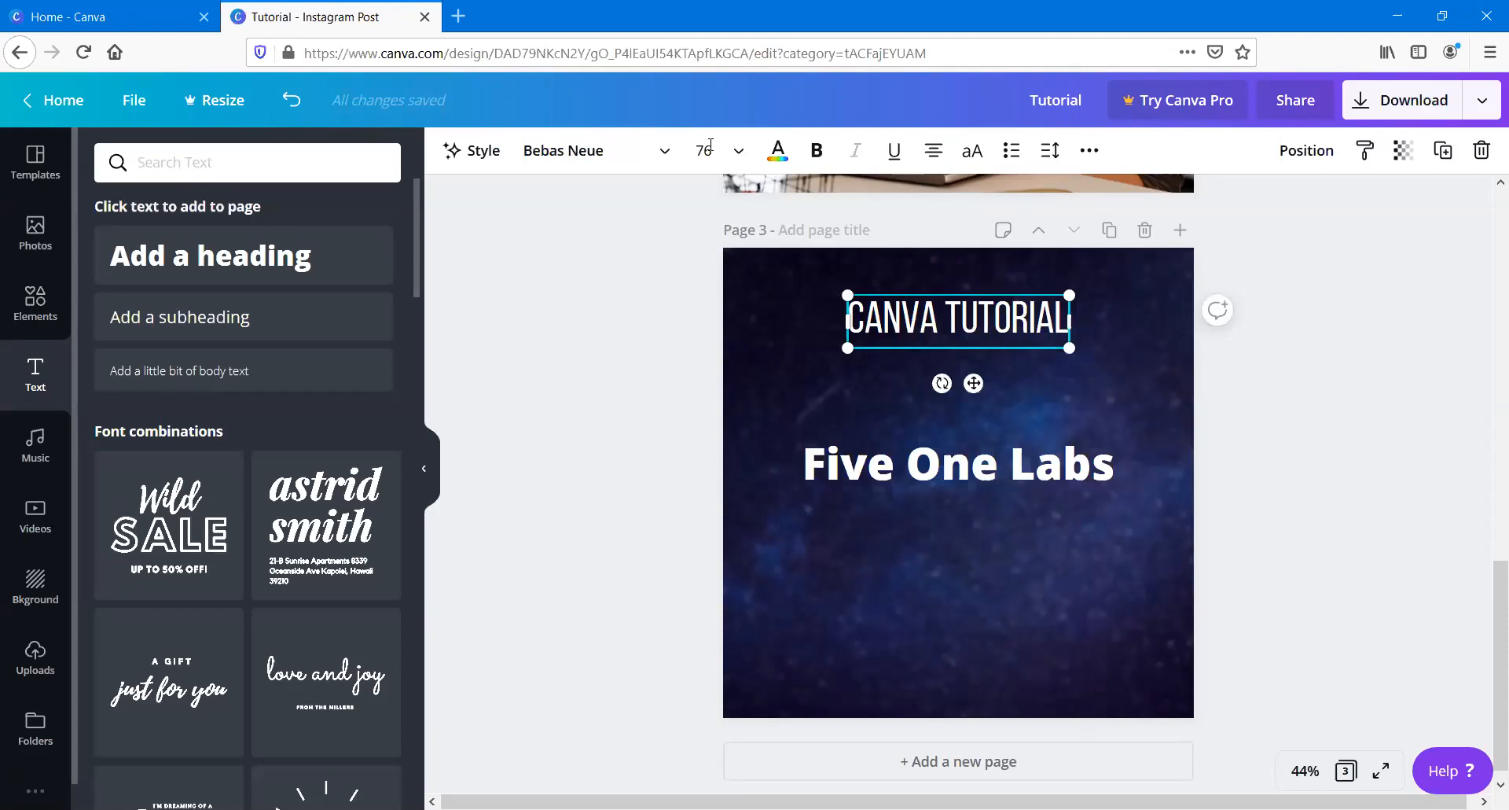
click(743, 163)
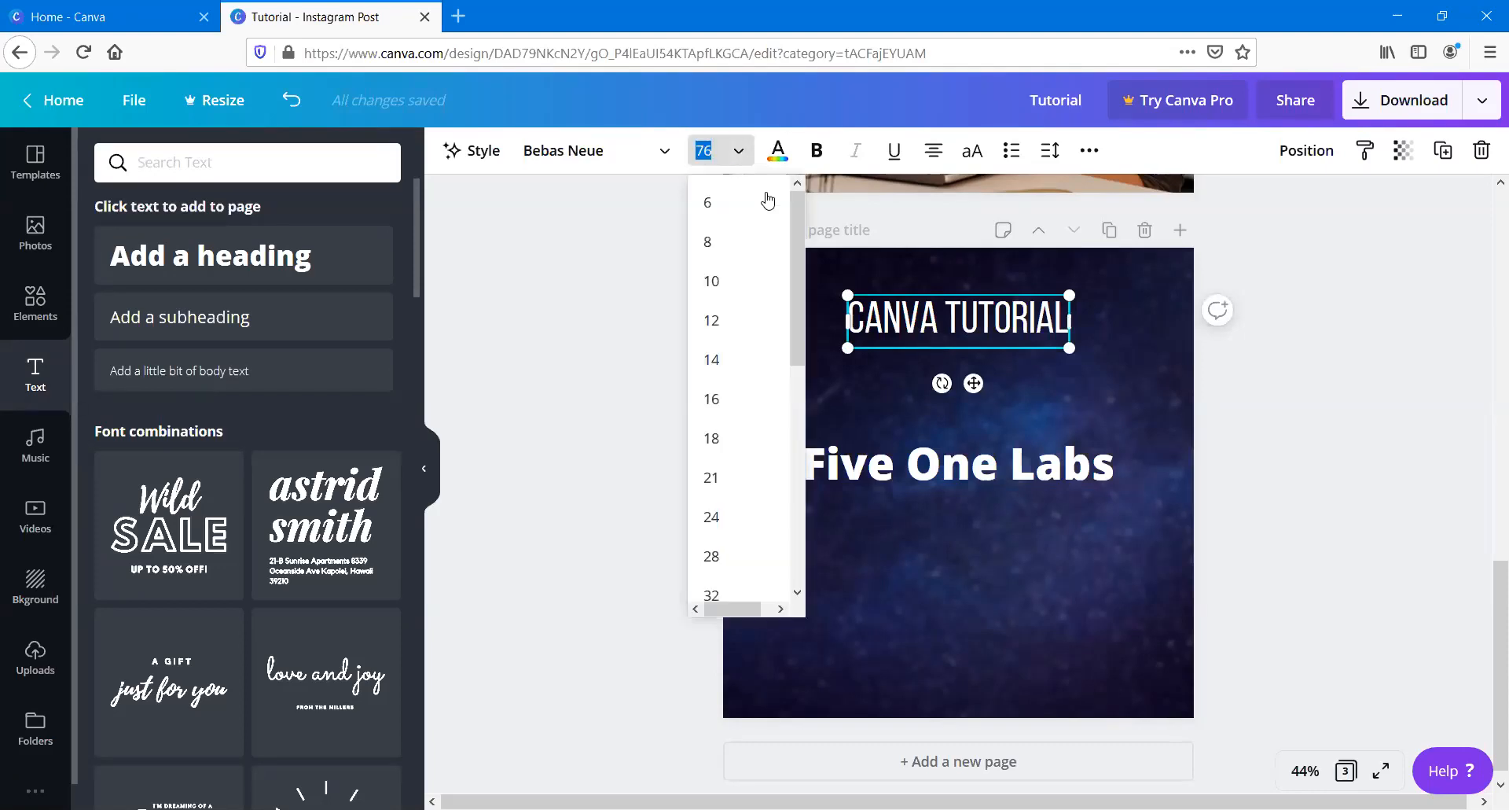
scroll(803, 350, down, 4)
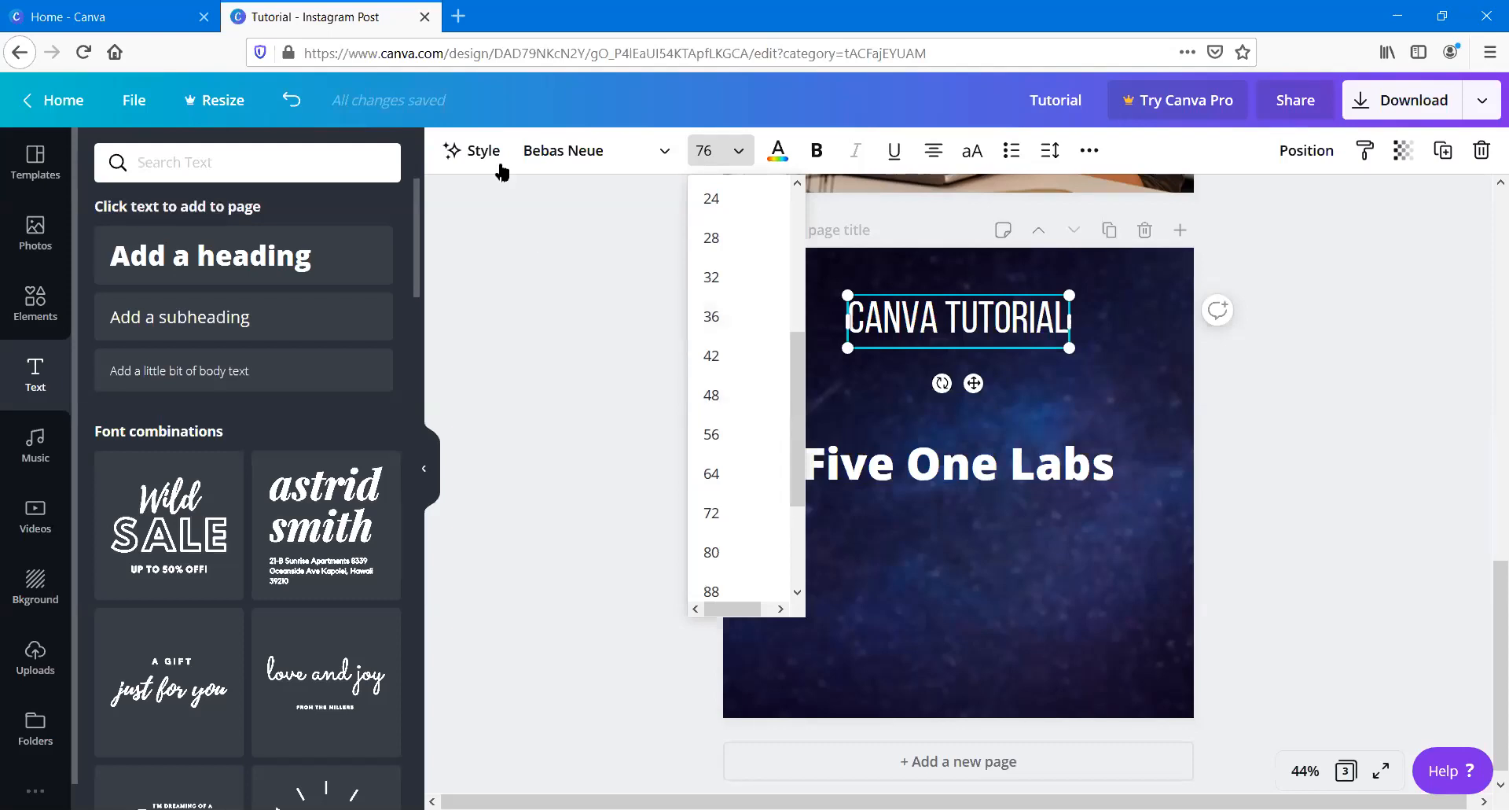
click(776, 146)
click(371, 350)
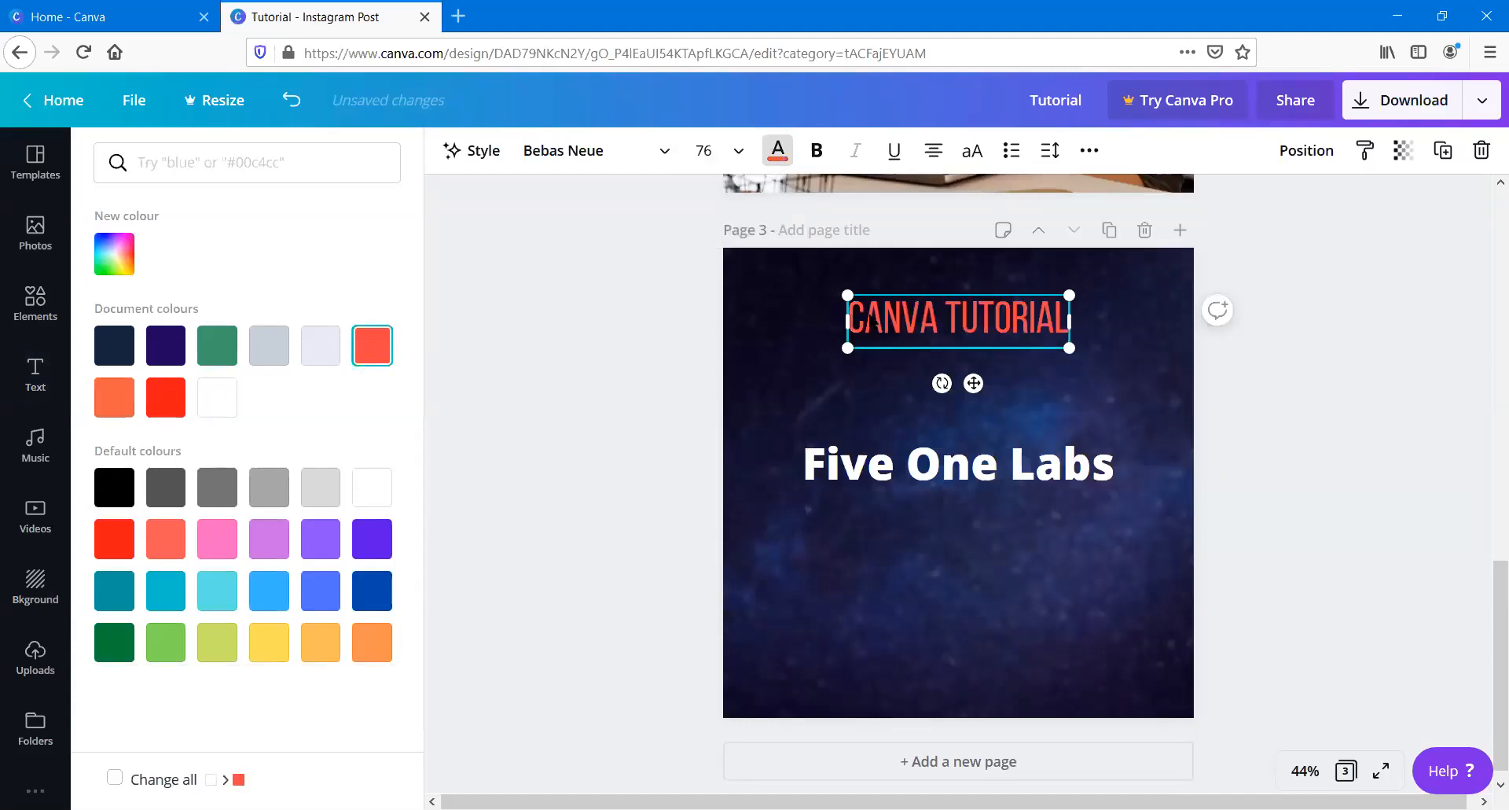
Step: Colour the heading's word "Tutorial" pale lavender and the word "Canva" yellow
double_click(990, 319)
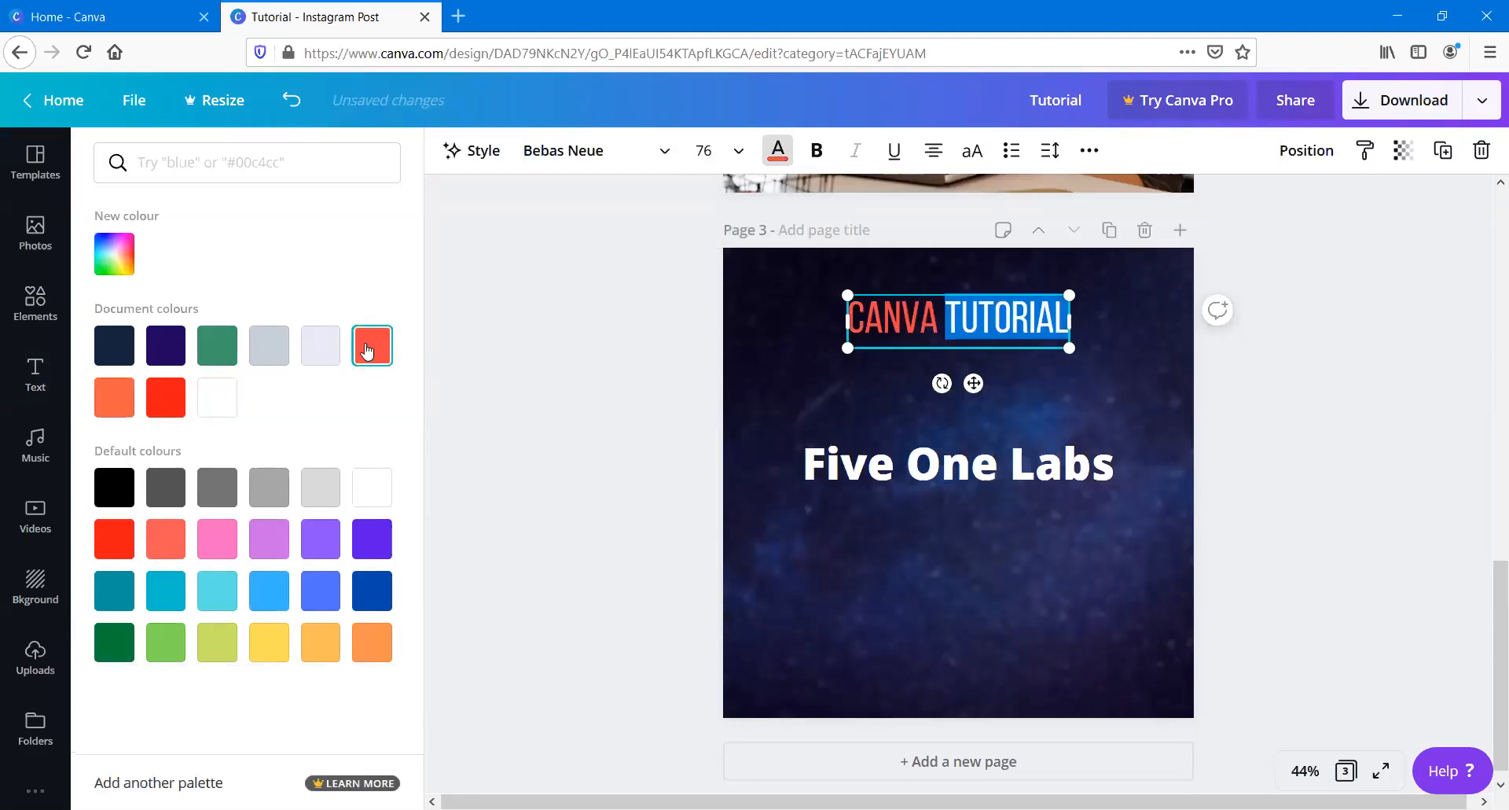
click(320, 345)
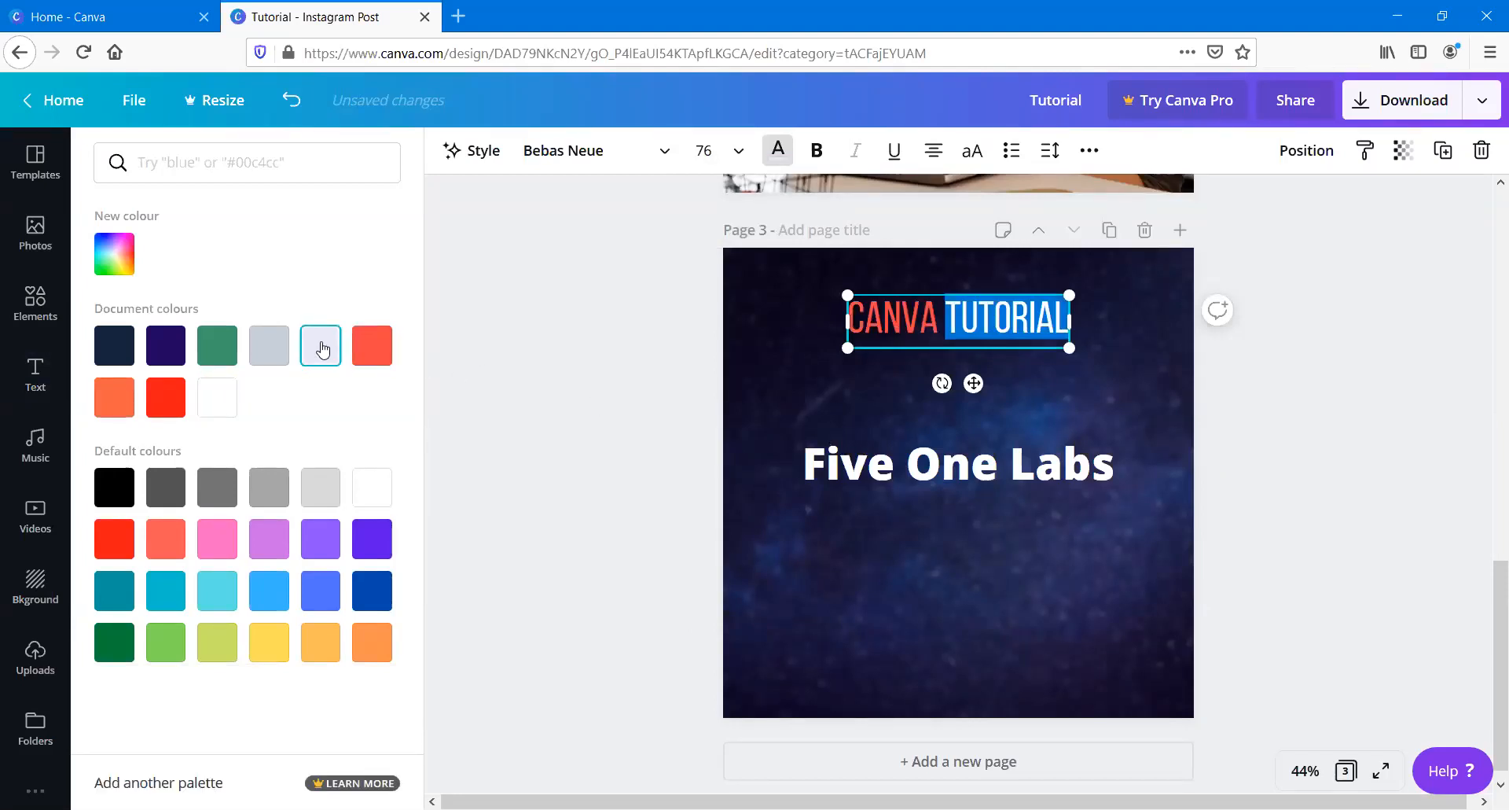
click(965, 305)
double_click(991, 319)
double_click(898, 324)
click(269, 641)
click(1014, 320)
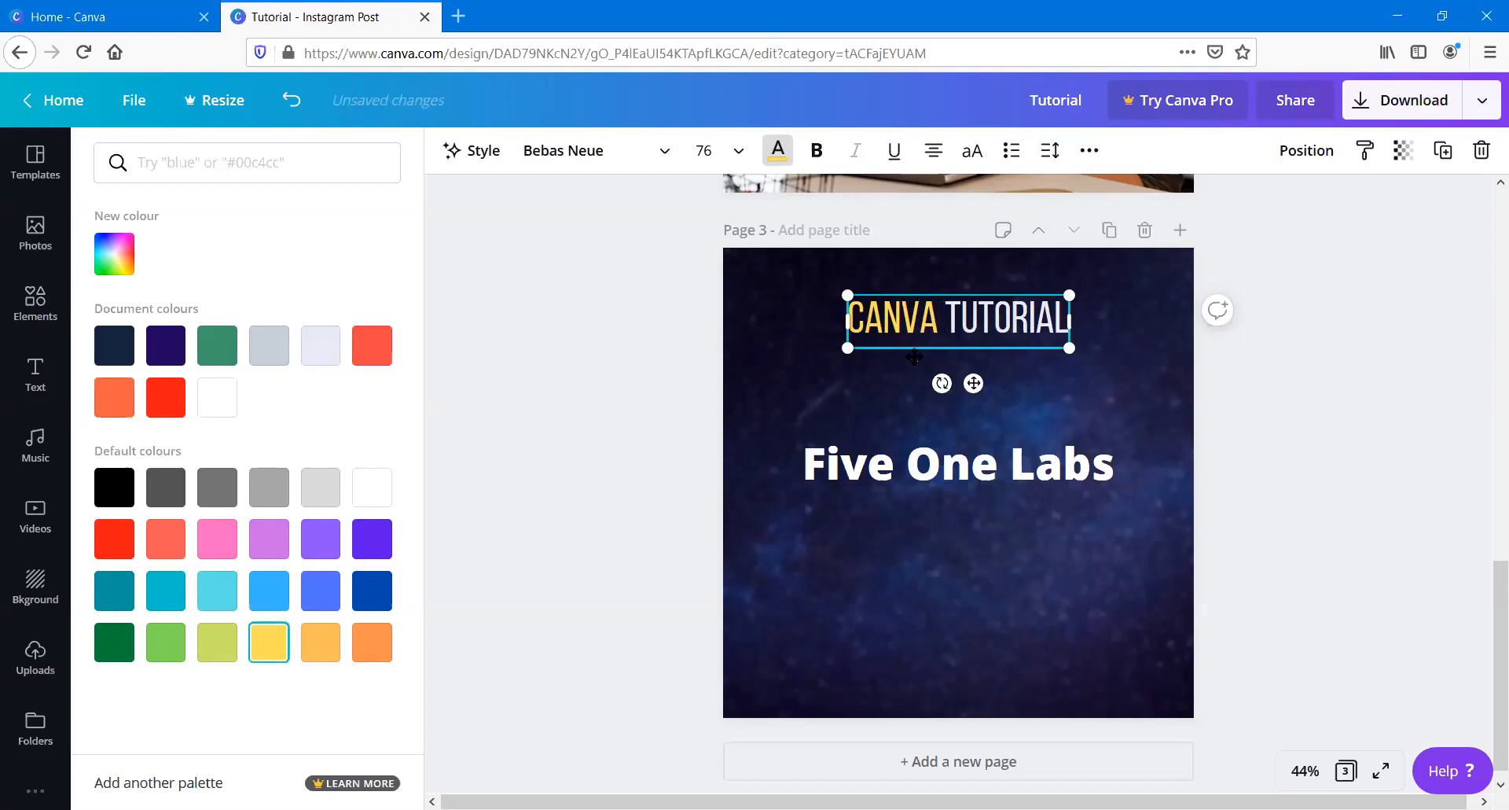
Step: Make the word "Canva" bold and underline the word "Tutorial" in the heading
double_click(910, 321)
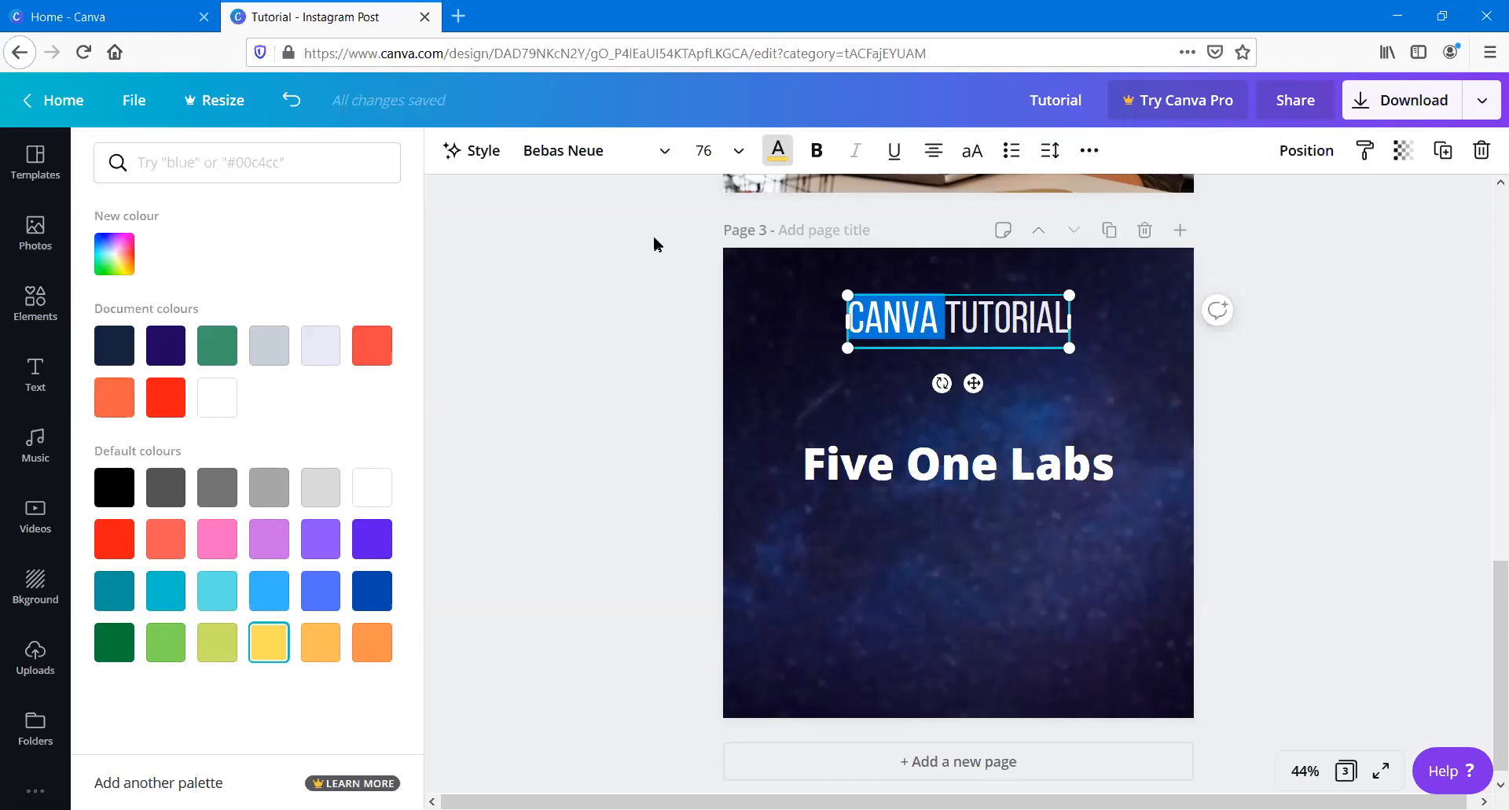
click(817, 151)
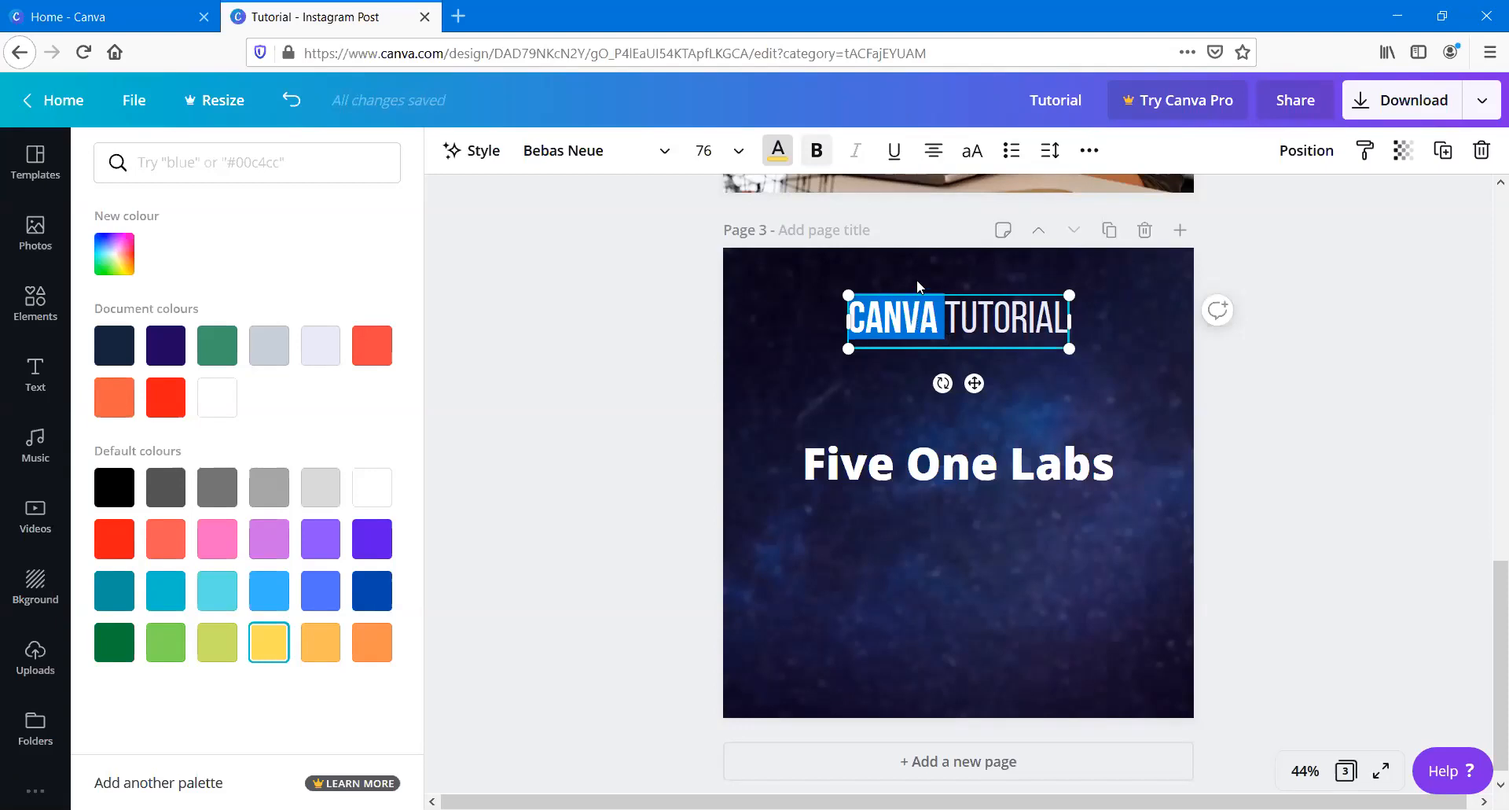
double_click(973, 318)
click(891, 151)
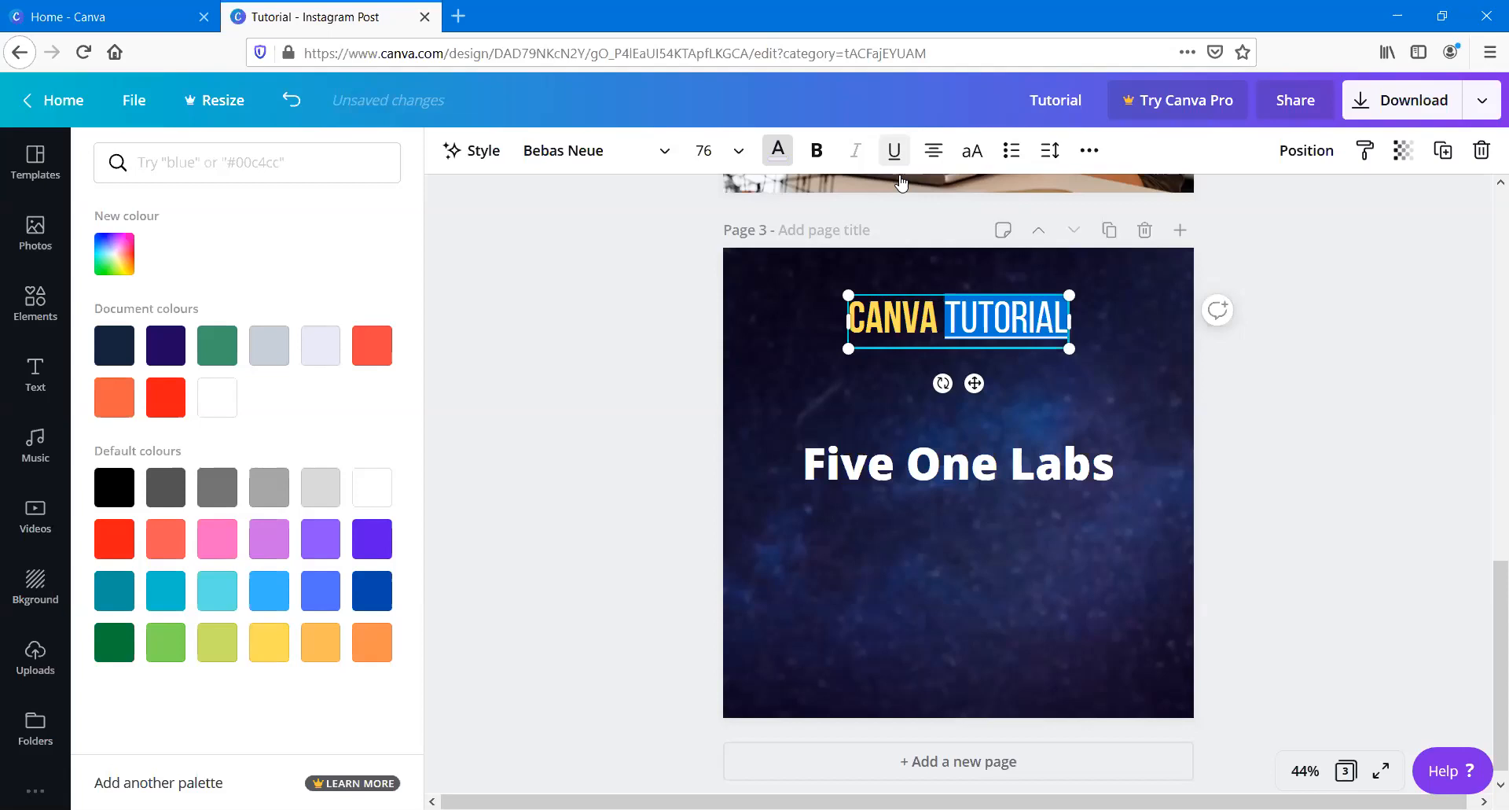
click(921, 337)
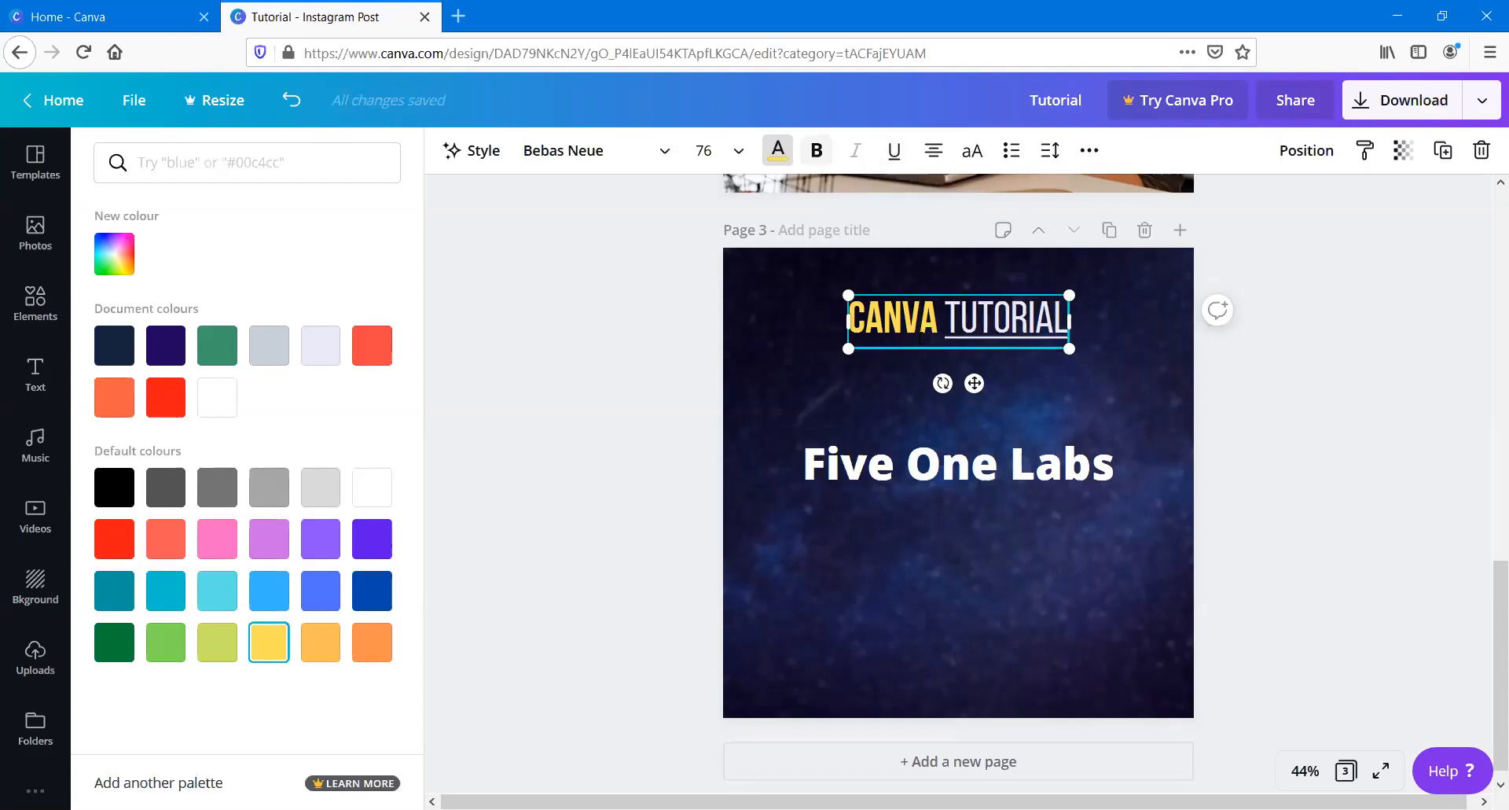
Step: Widen the "Canva Tutorial" text box to match the heading below and cycle through its alignments, ending on centred
click(932, 148)
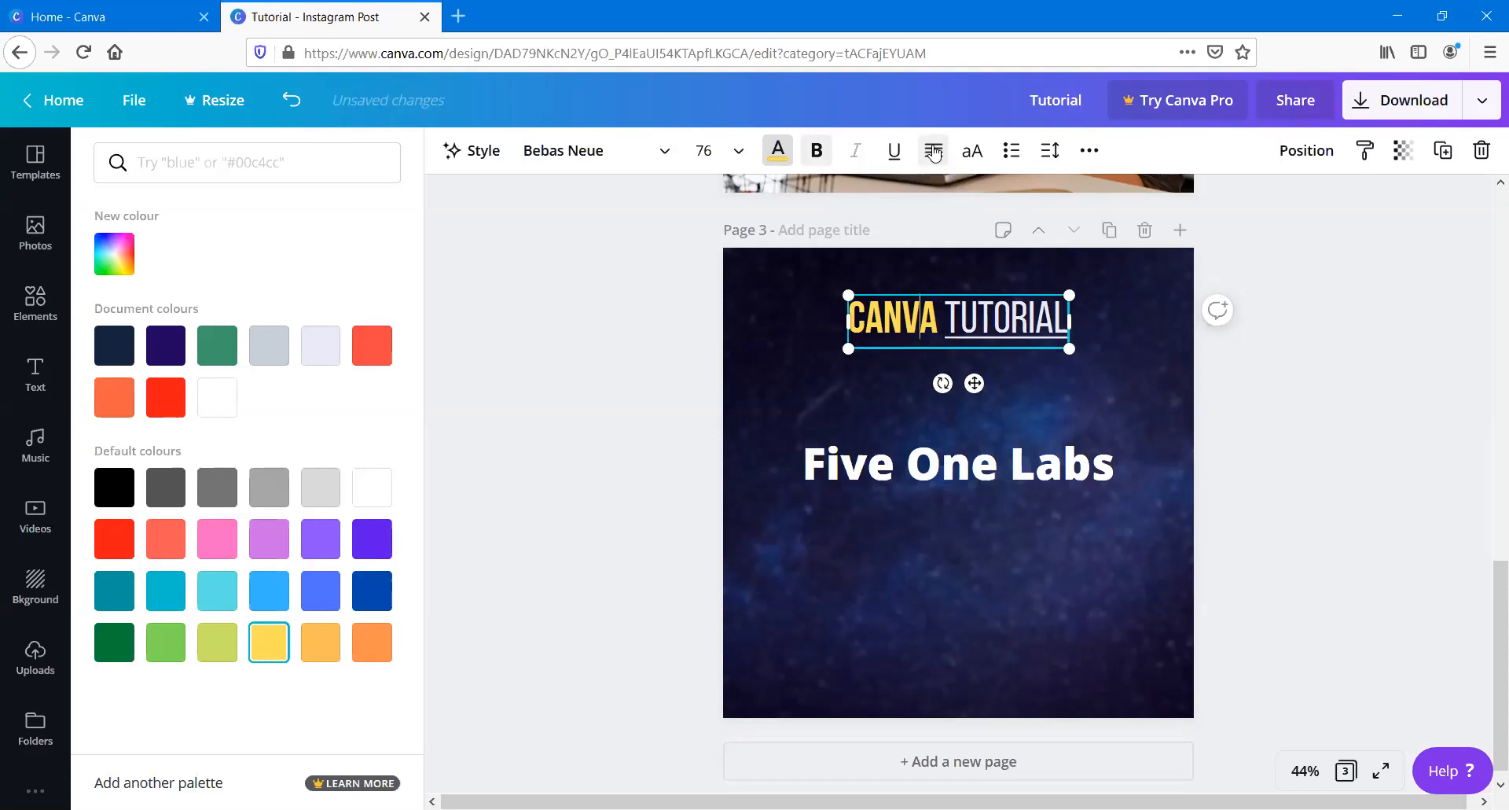
drag(1072, 315, 1126, 321)
click(936, 152)
click(935, 152)
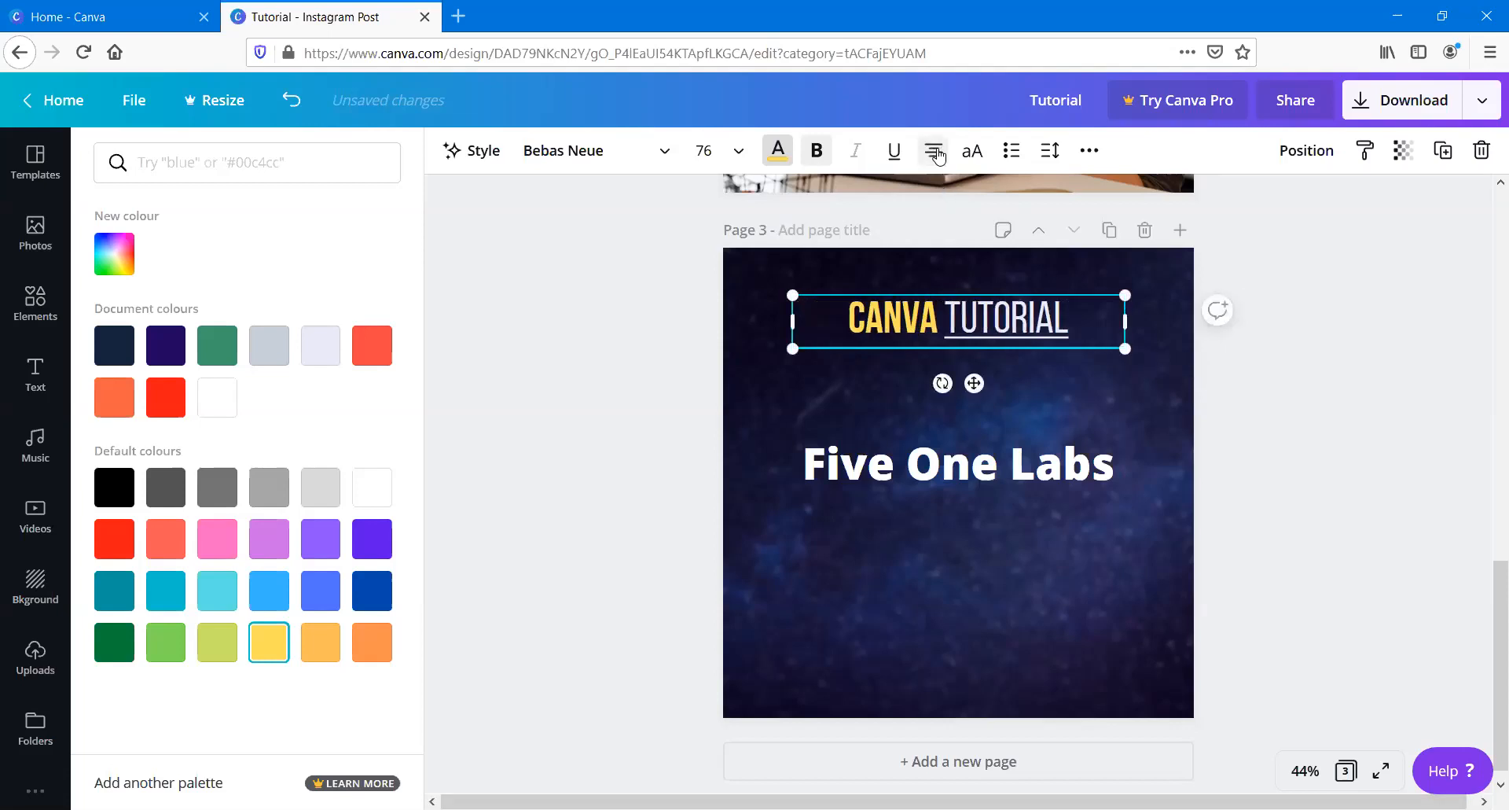
click(936, 152)
click(933, 152)
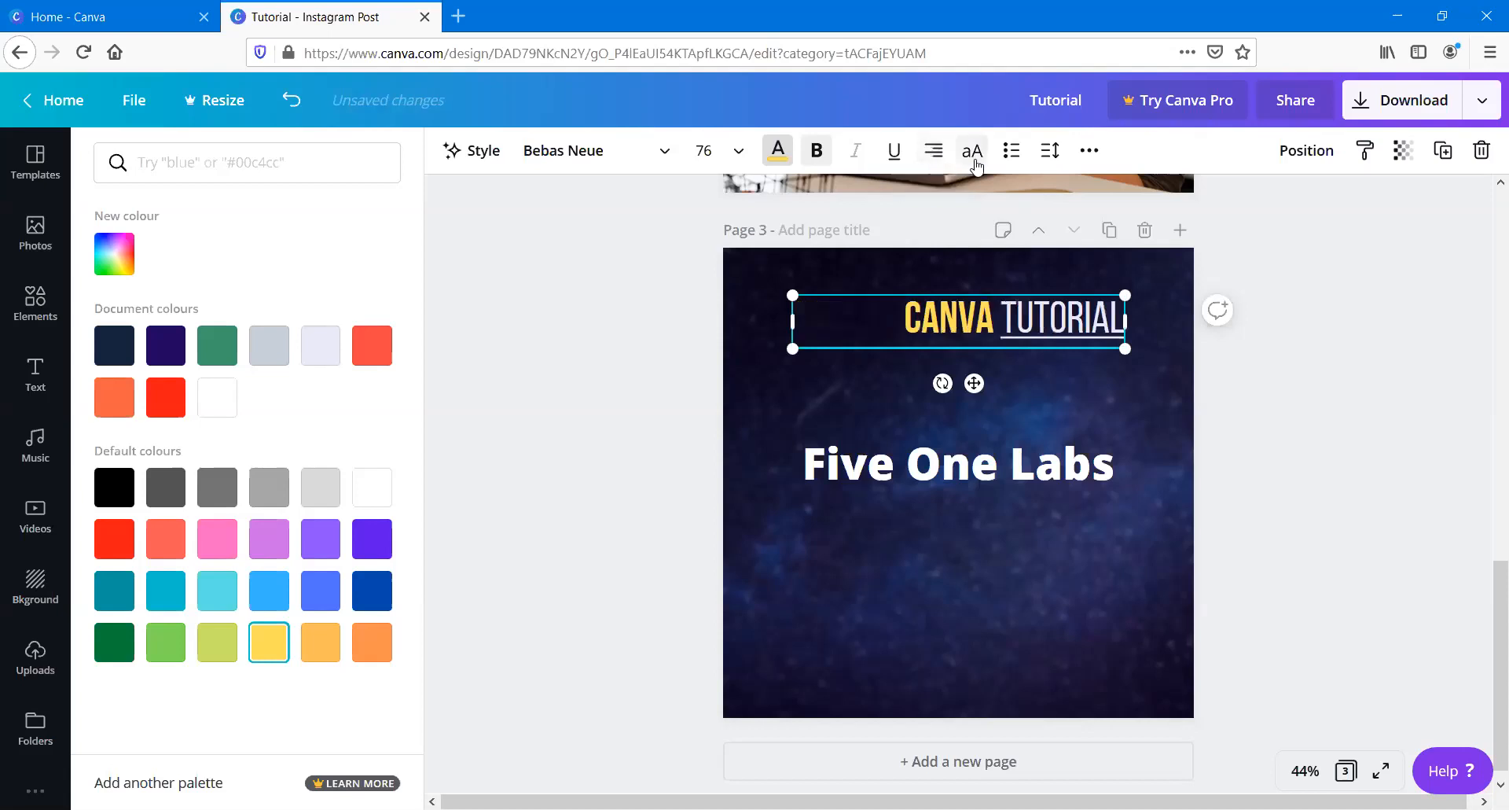
click(926, 164)
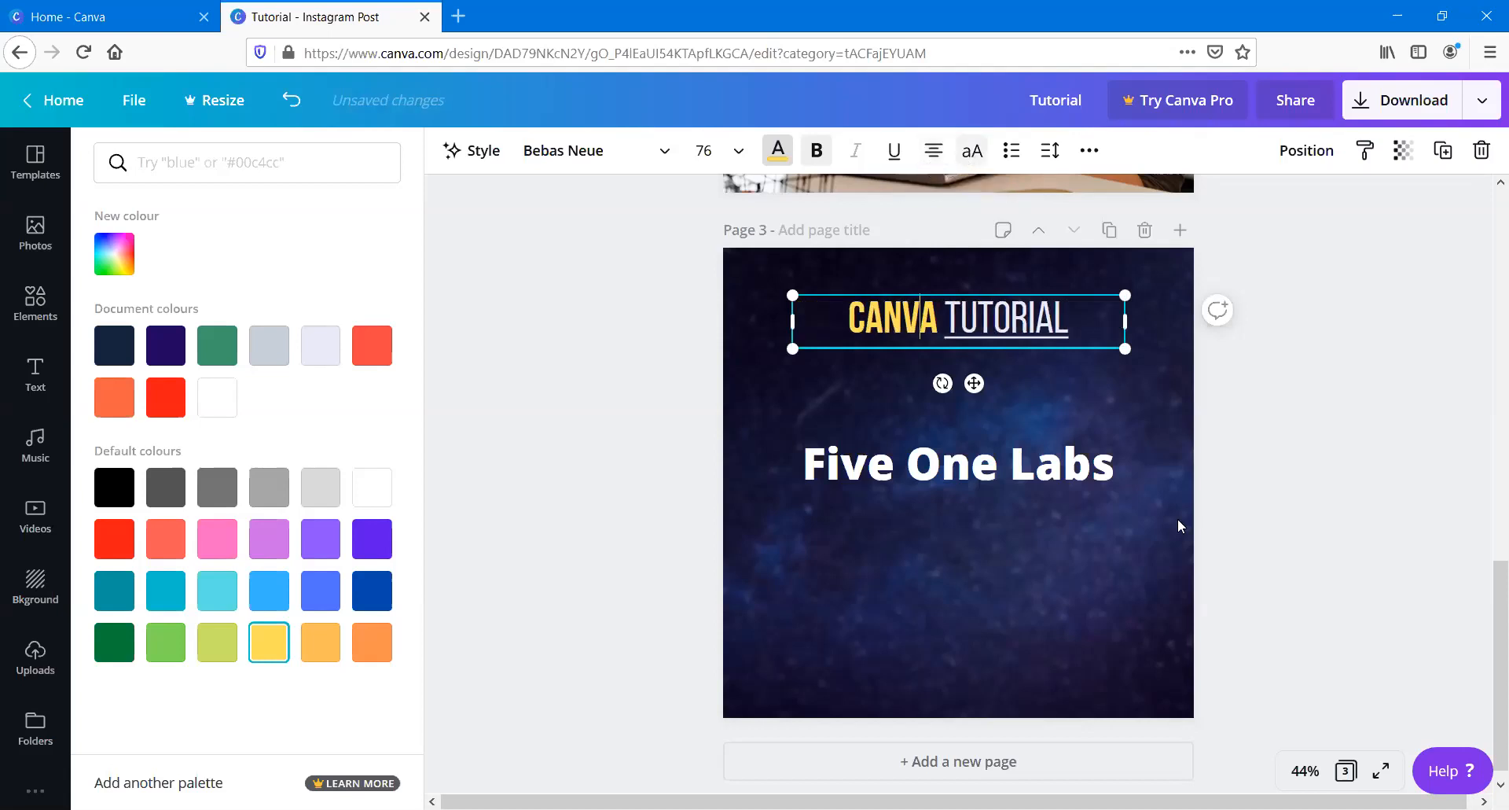
Step: Try upper case on the "Five One Labs" heading and return it to mixed case
click(1059, 478)
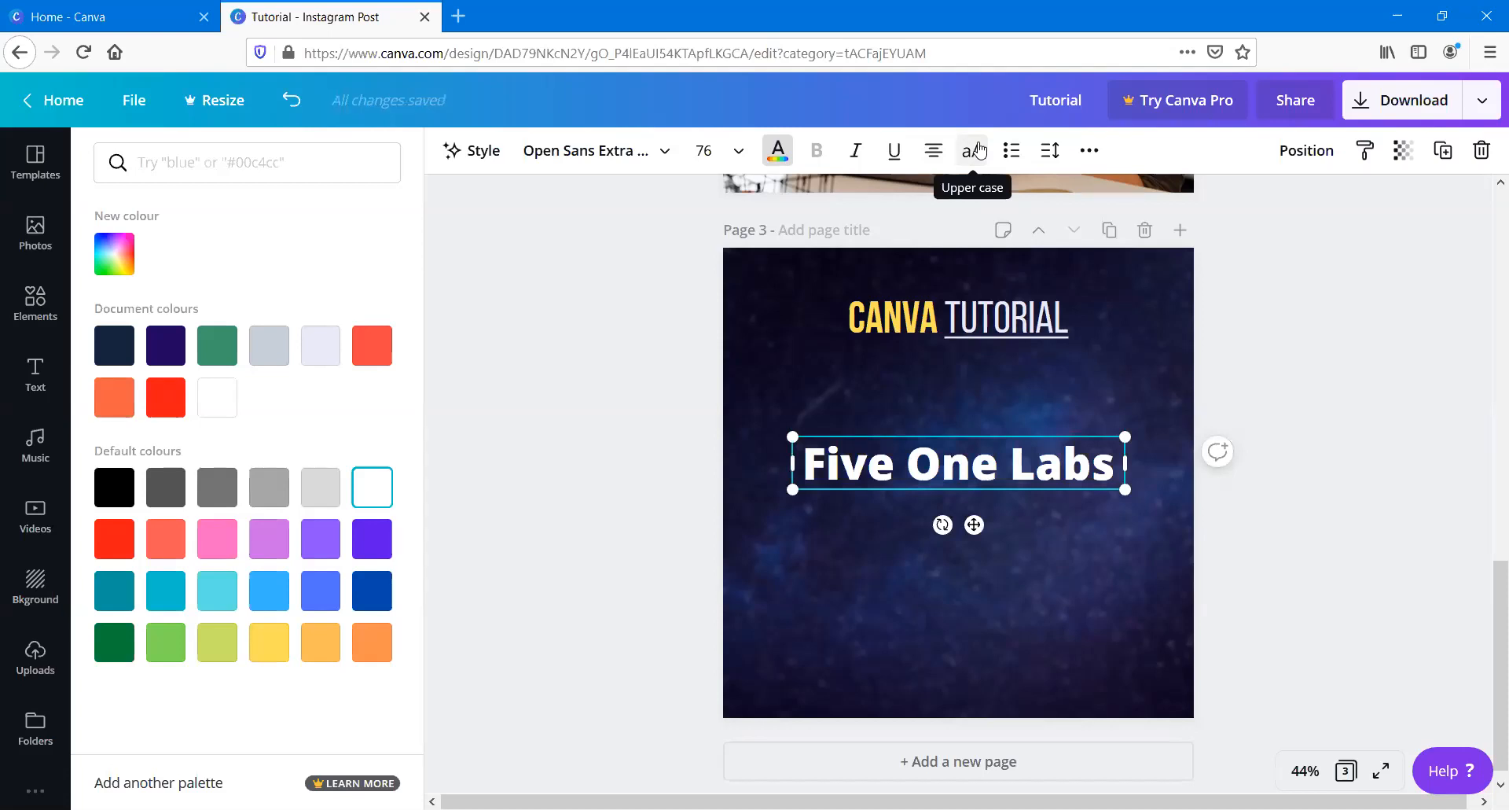
click(975, 150)
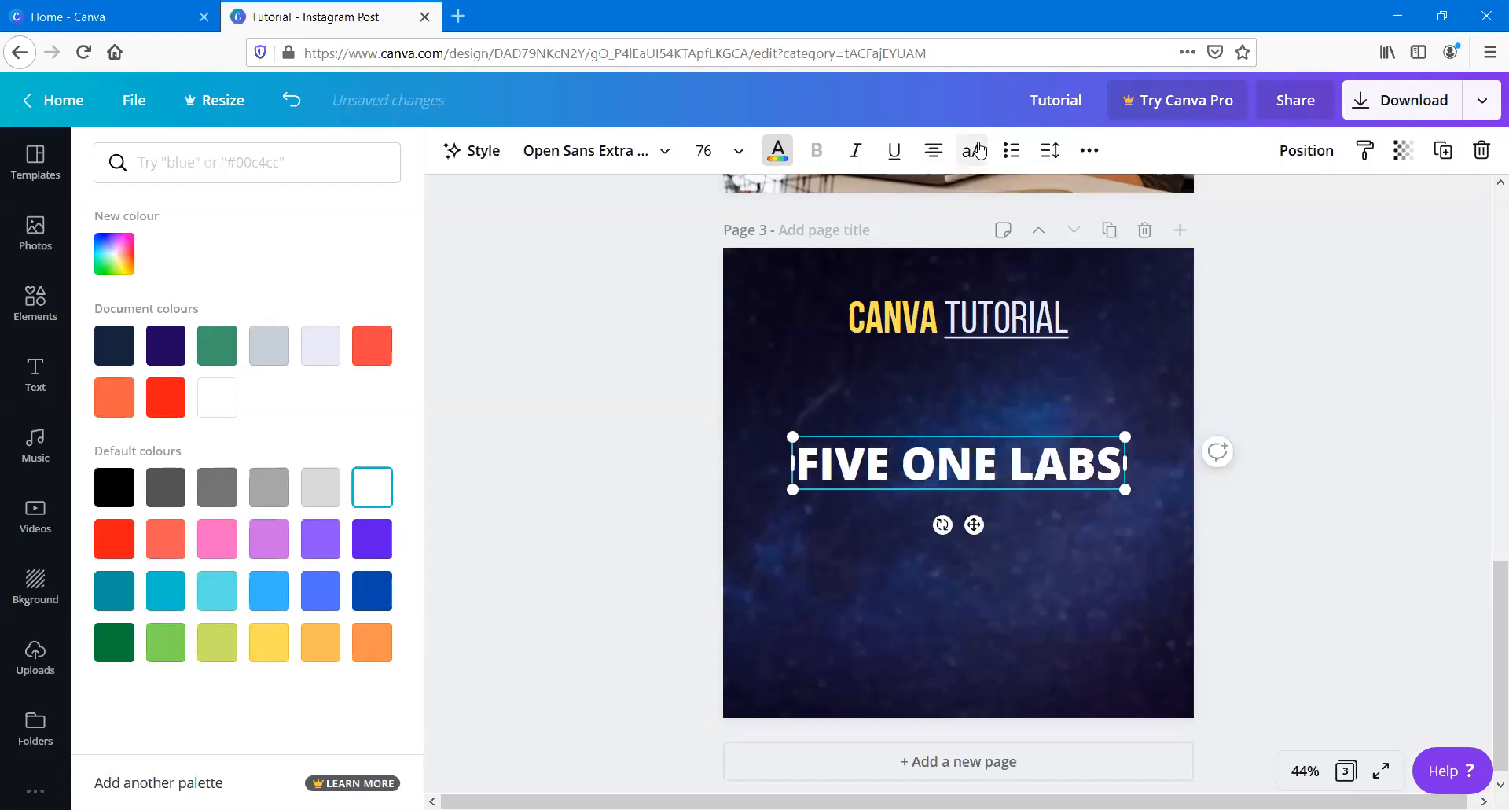
click(978, 150)
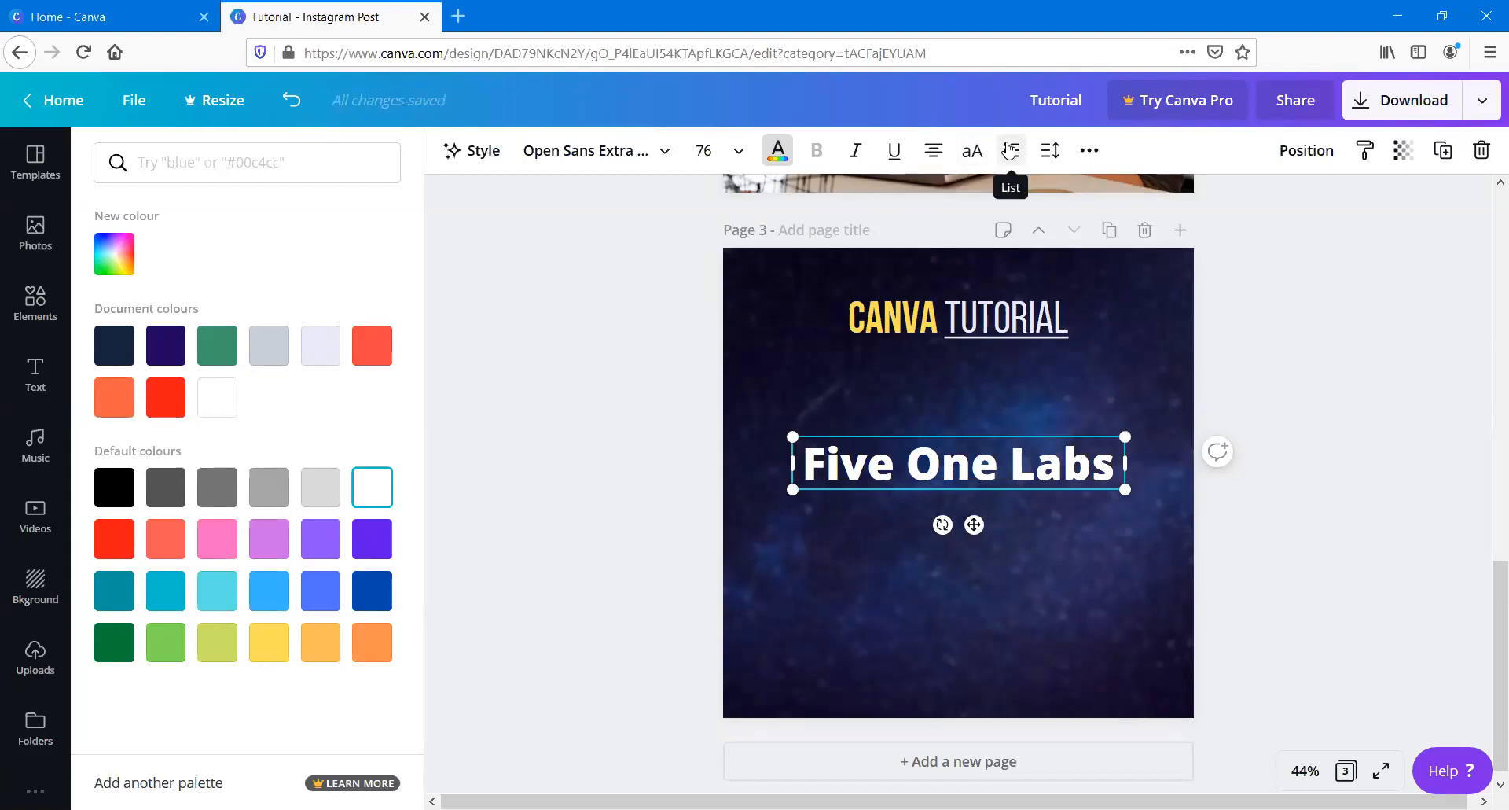
Step: Try the bulleted and numbered list styles on the "Five One Labs" heading and return it to plain text
click(1010, 150)
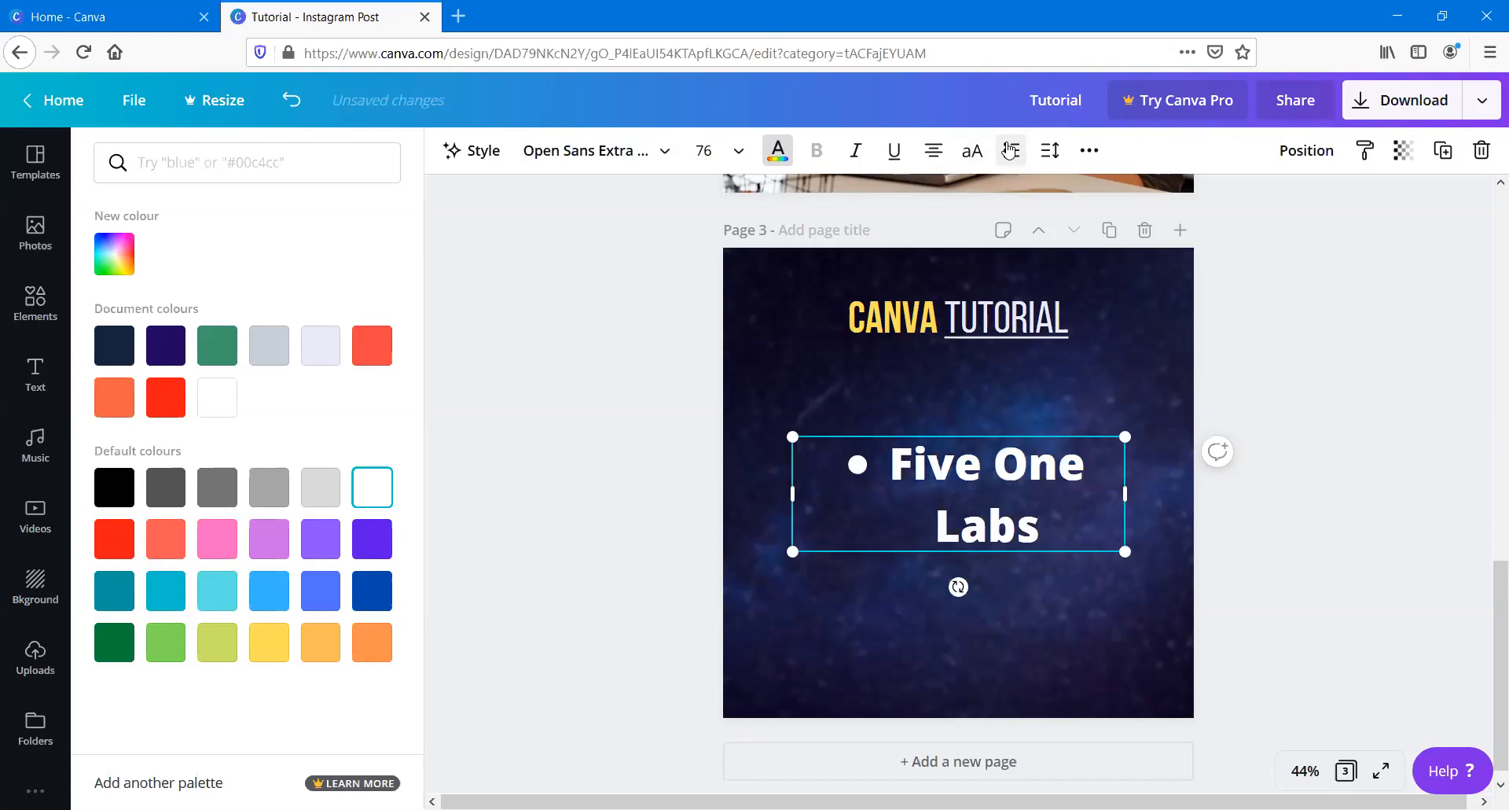
click(1010, 150)
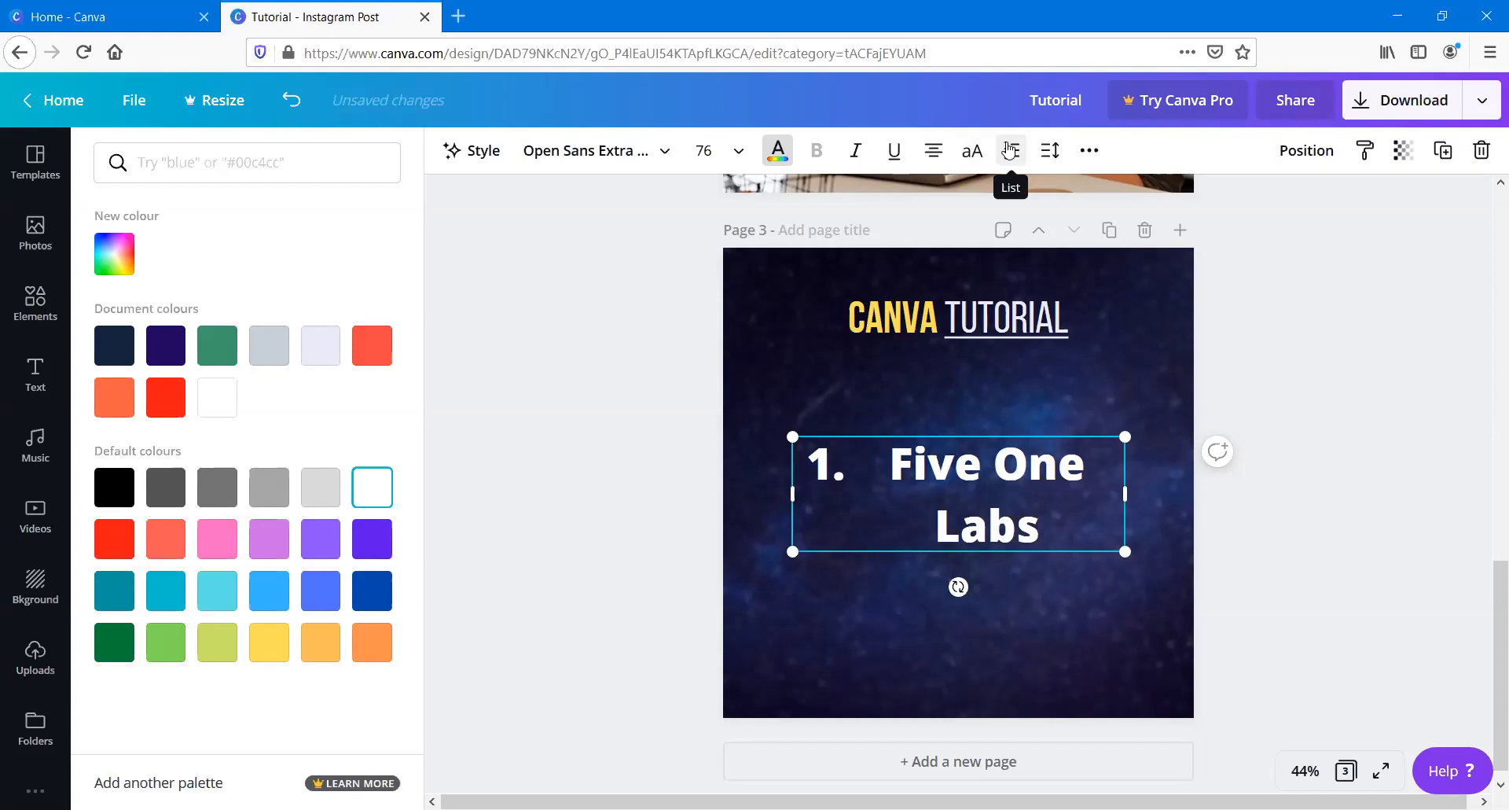
click(1010, 150)
click(1010, 150)
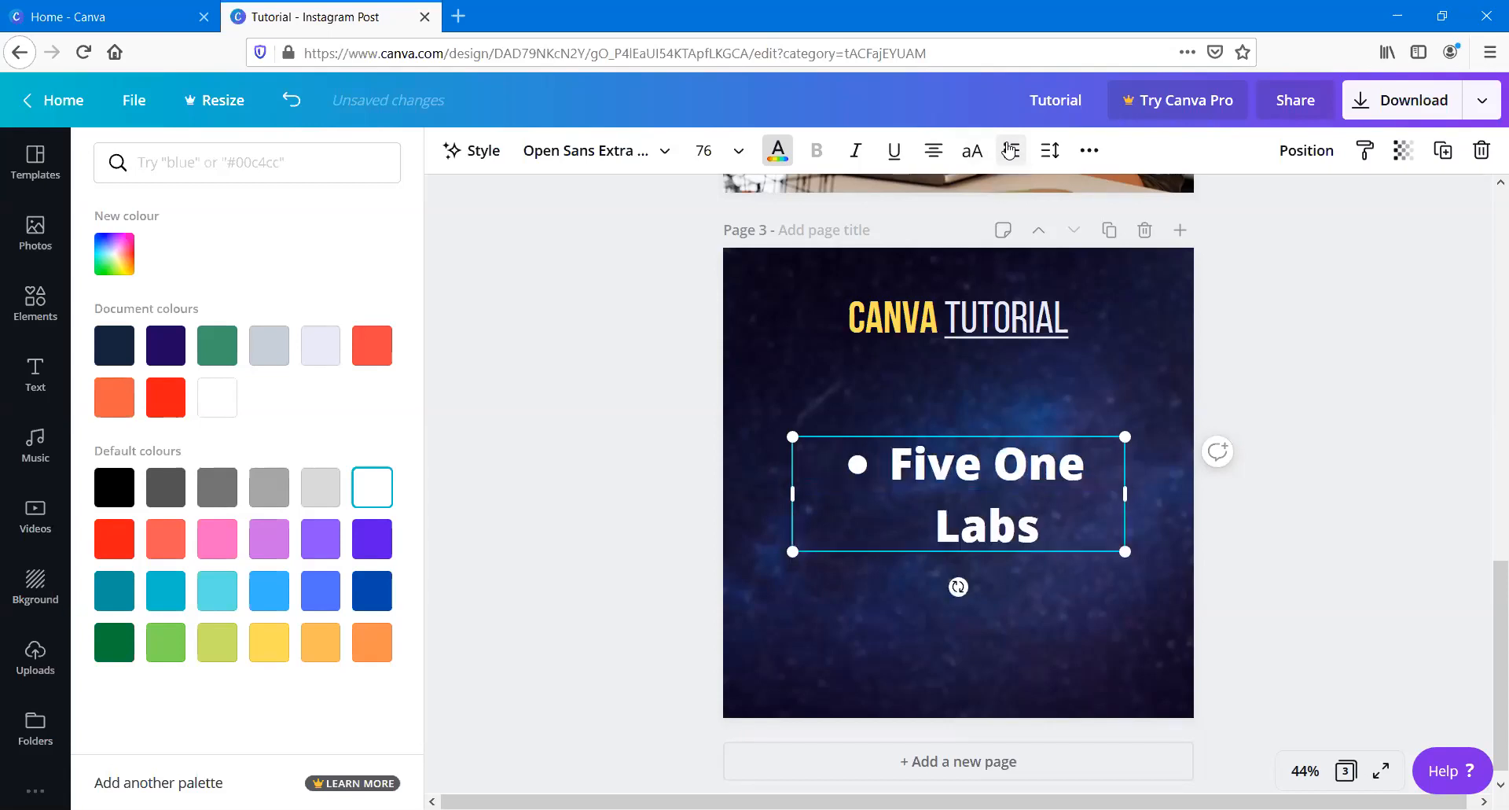
click(1010, 150)
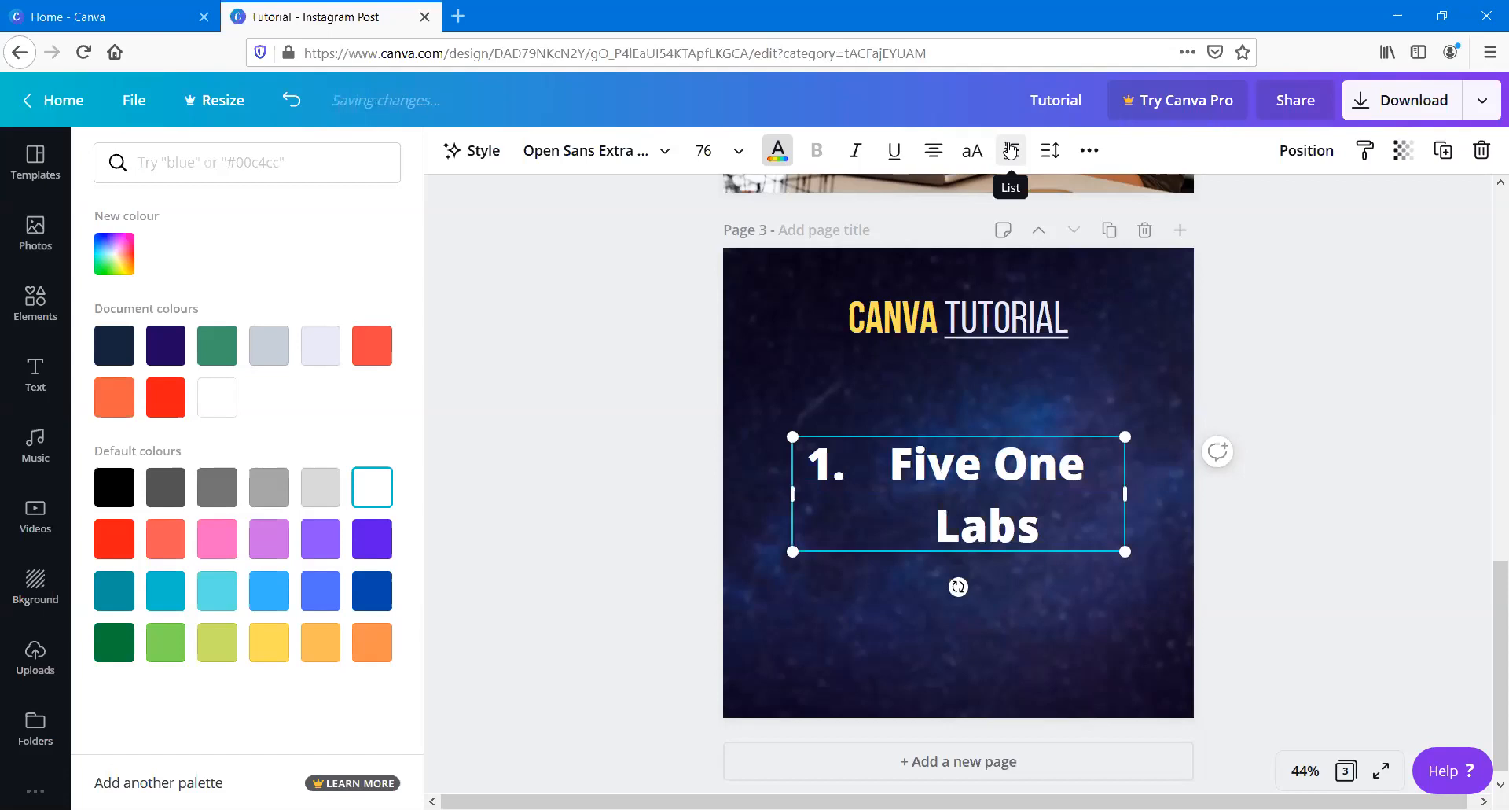
click(1012, 152)
click(1013, 151)
click(1013, 151)
click(1013, 152)
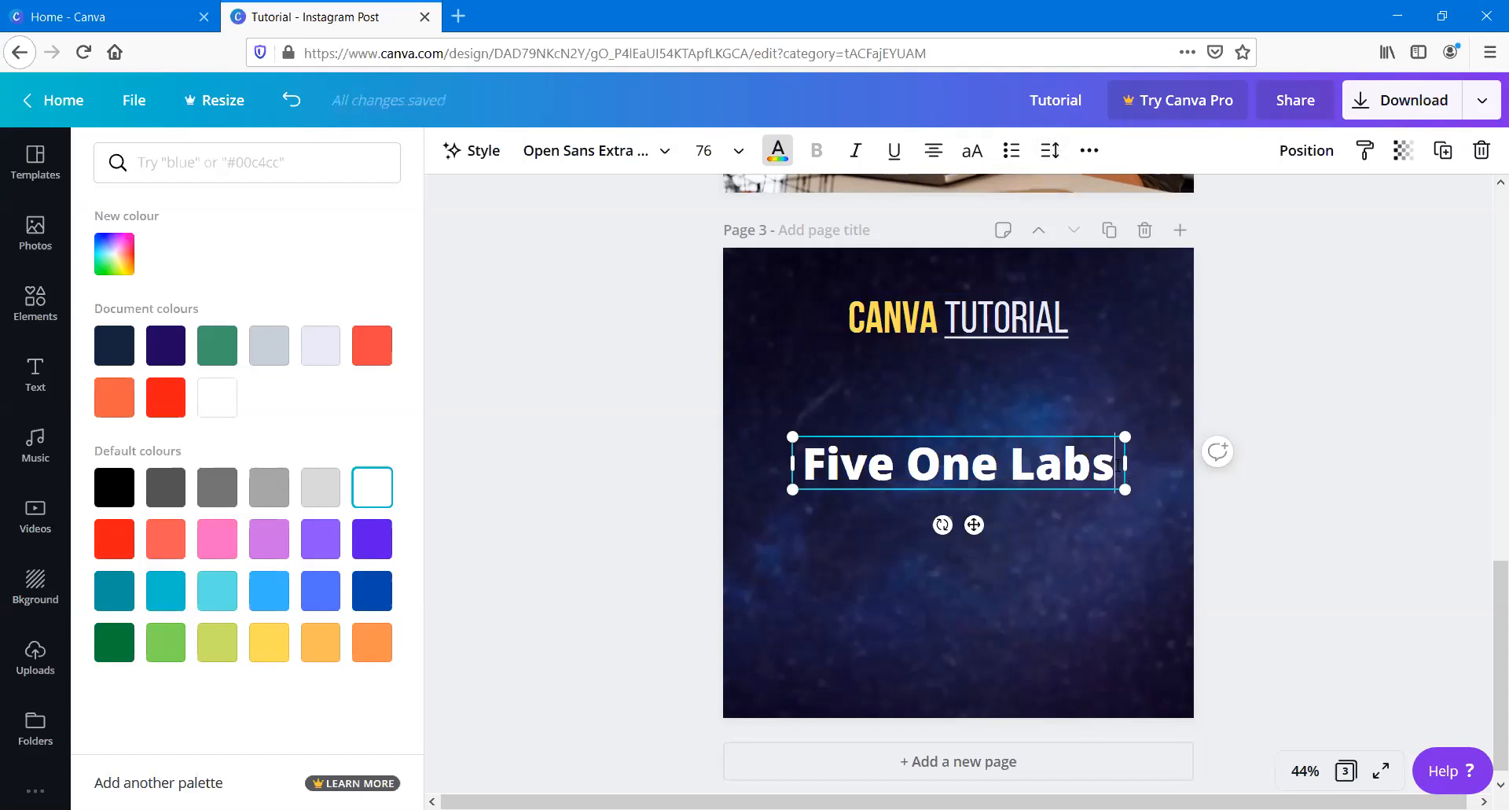
Step: Extend the "Five One Labs" heading with "tutorials with" followed by the presenter's first name
text(tutorial)
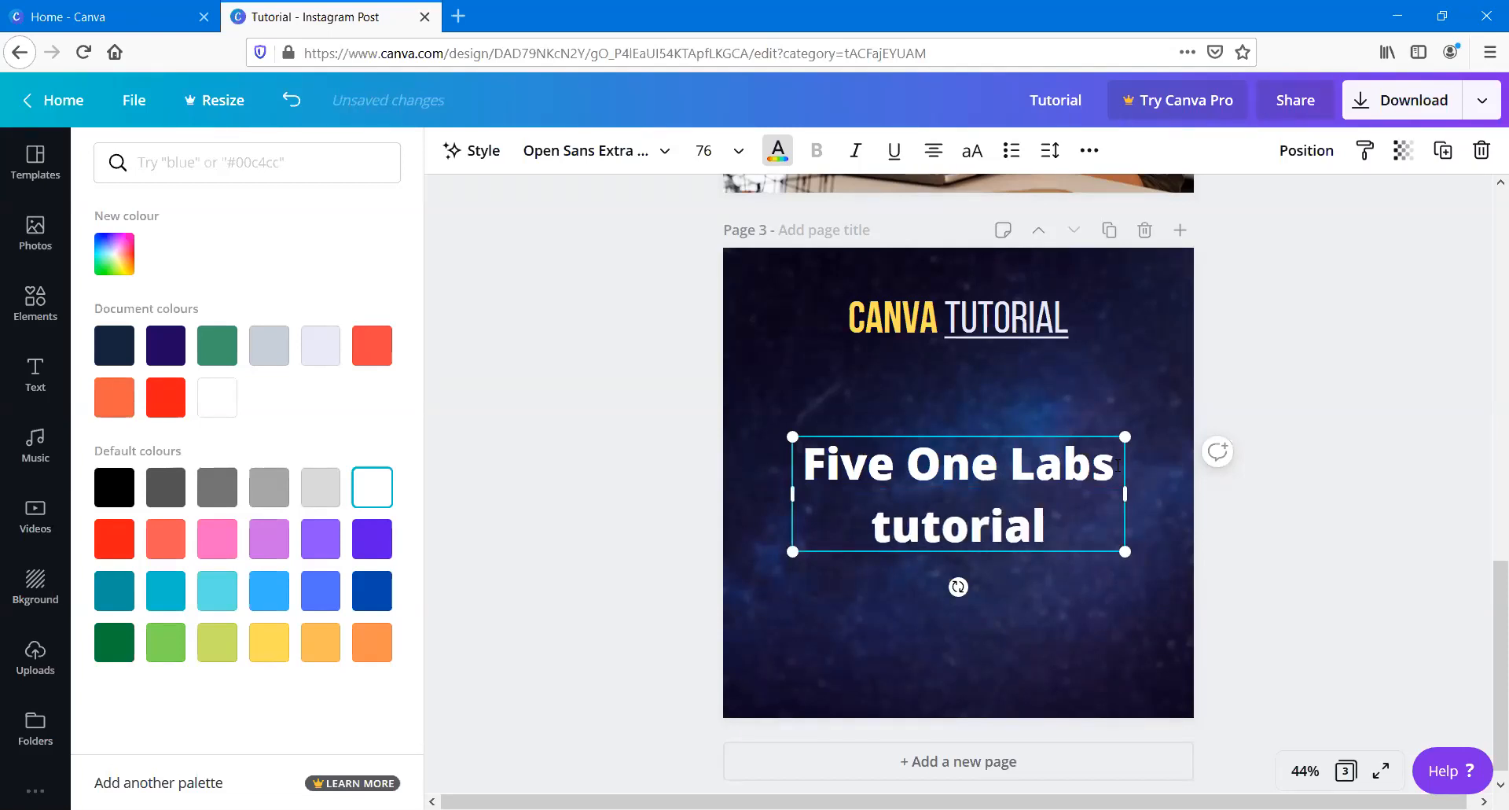
text(s with miran)
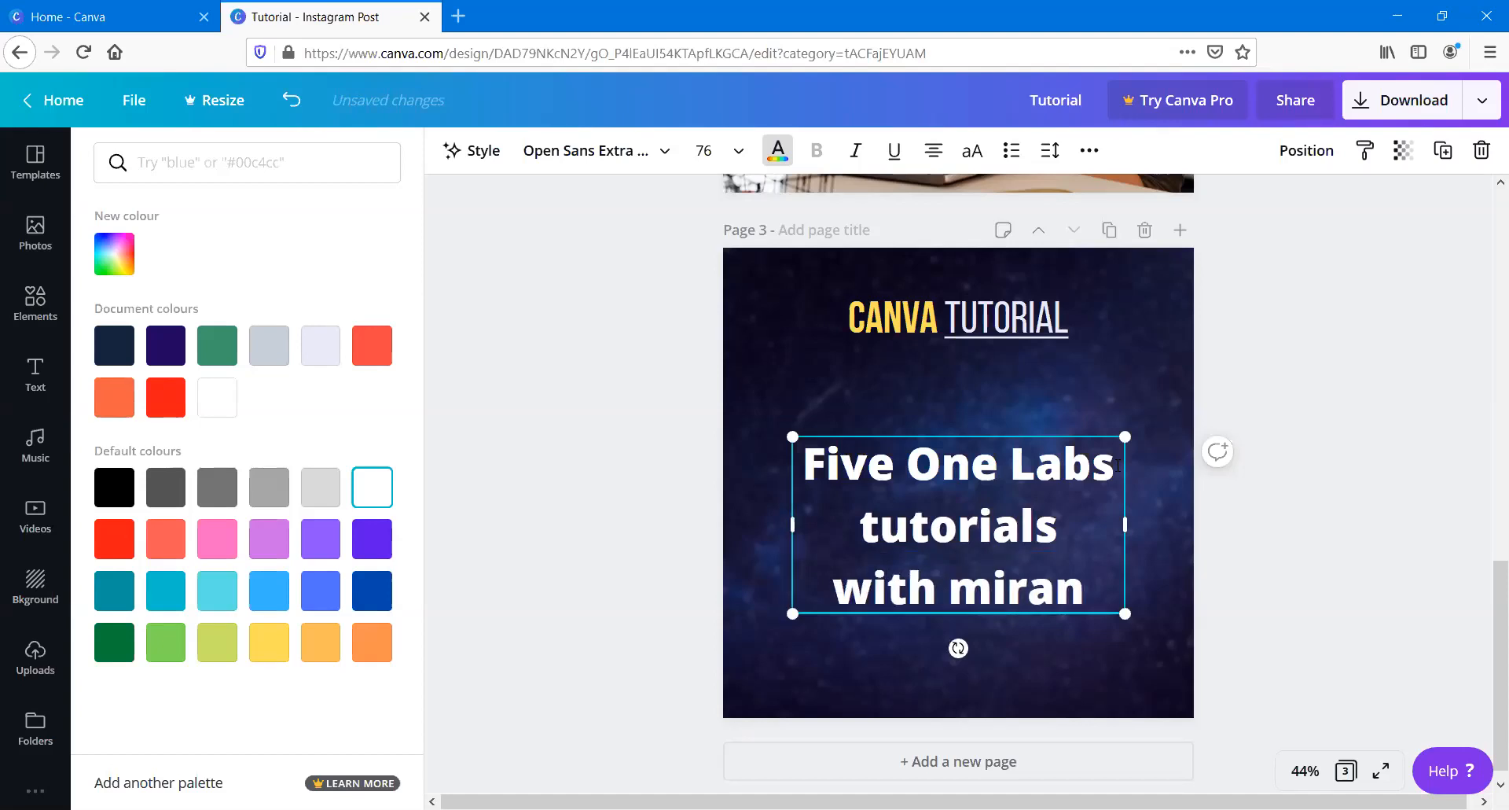
Step: Set the last line's letter spacing to 30 and line height to 1.89, and move the text block up just beneath "Canva Tutorial"
click(1034, 152)
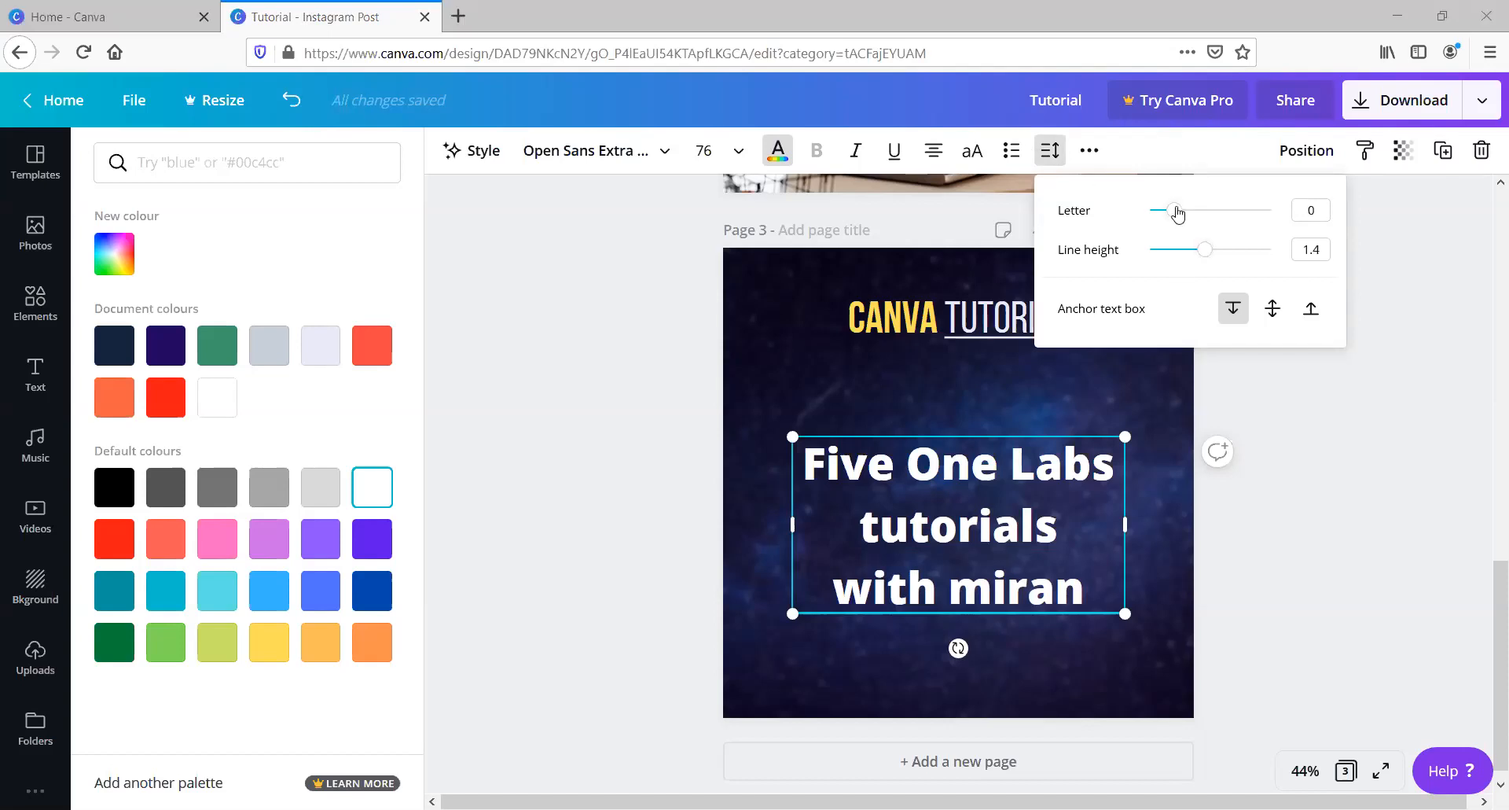
mouse_move(1177, 212)
mouse_down()
mouse_move(1203, 210)
mouse_move(1161, 212)
mouse_move(1180, 210)
mouse_up()
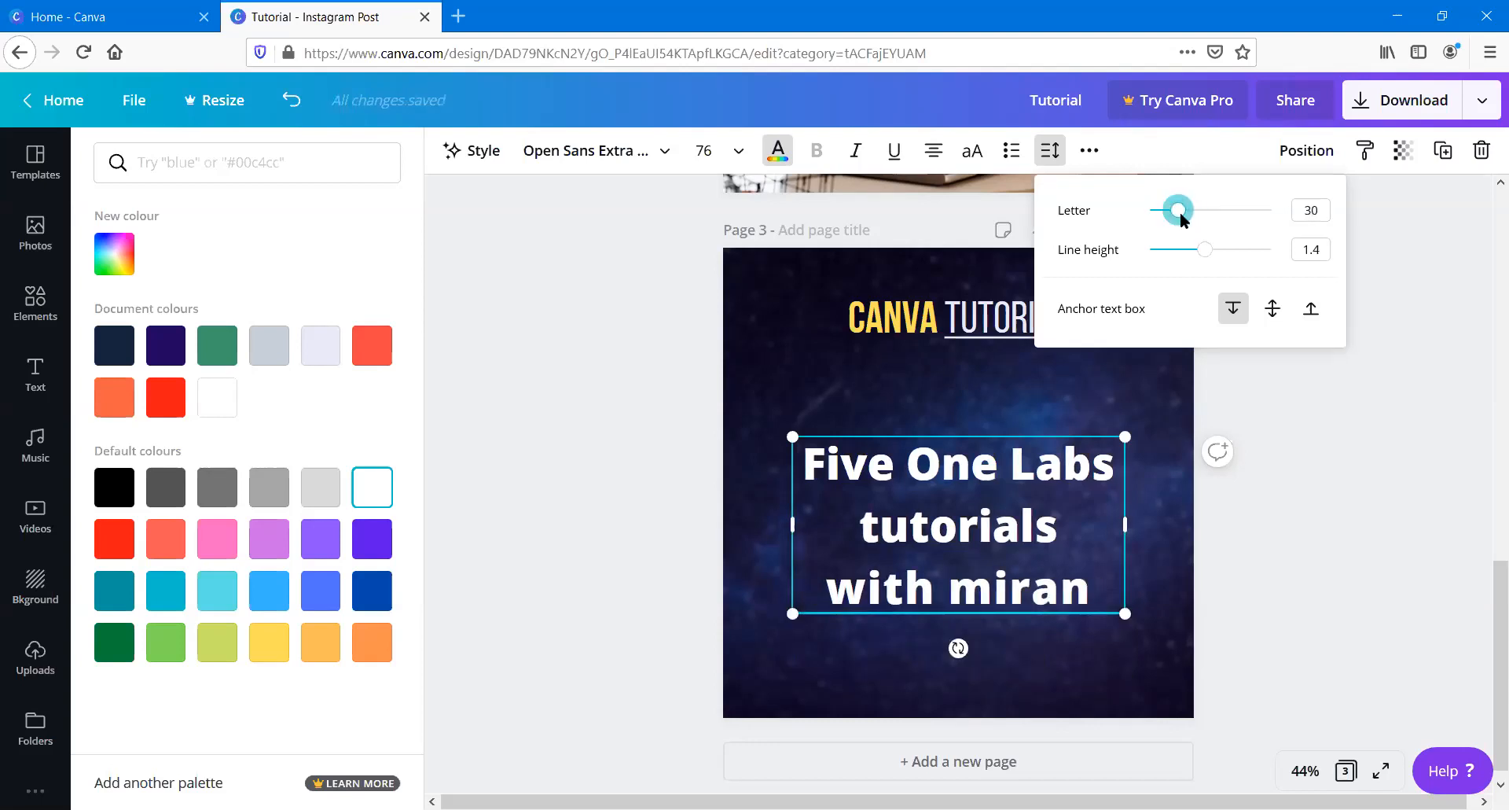
mouse_move(1212, 250)
mouse_down()
mouse_move(1250, 250)
mouse_move(1179, 249)
mouse_move(1232, 259)
mouse_up()
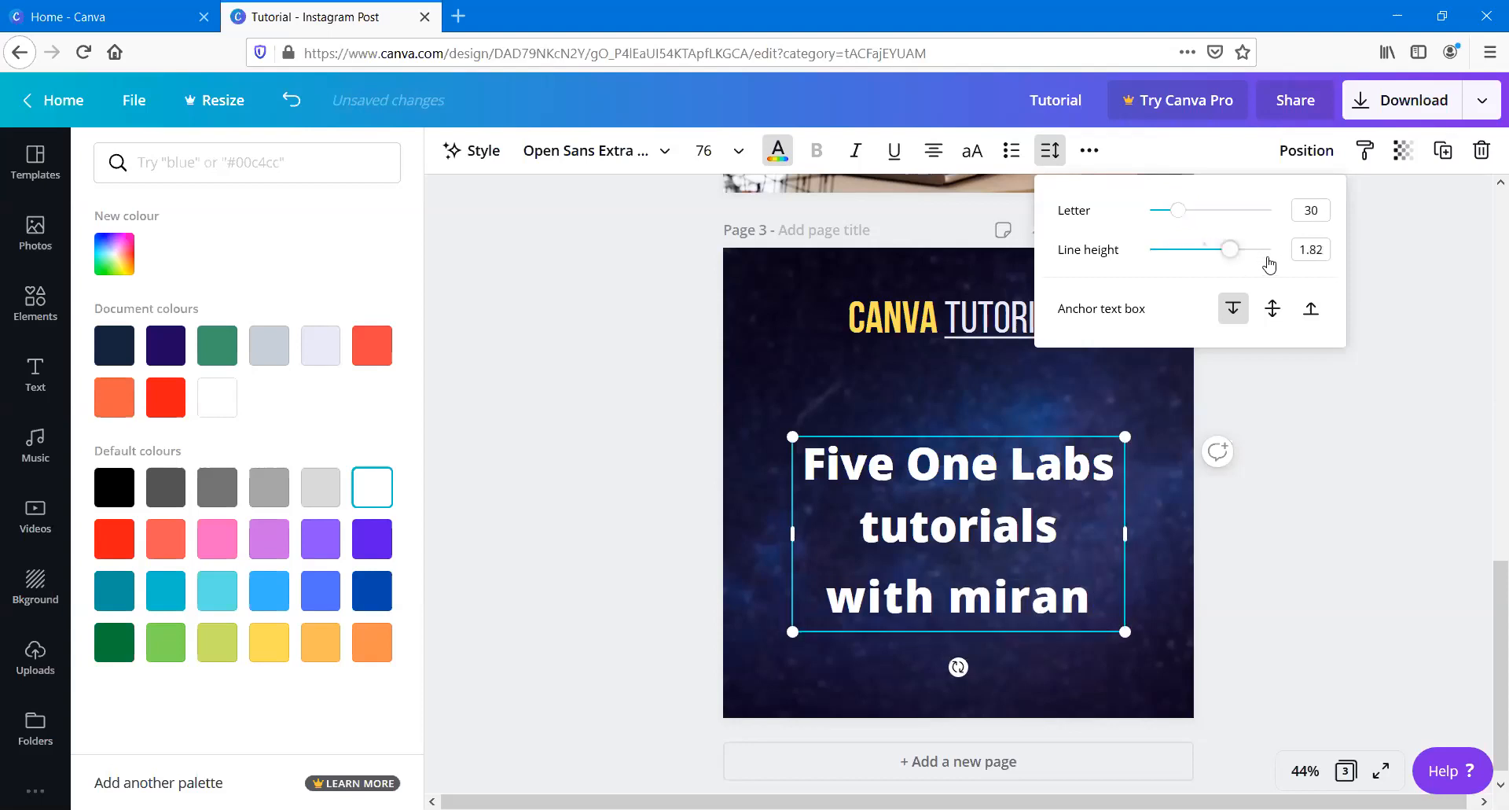
drag(1172, 246, 1240, 258)
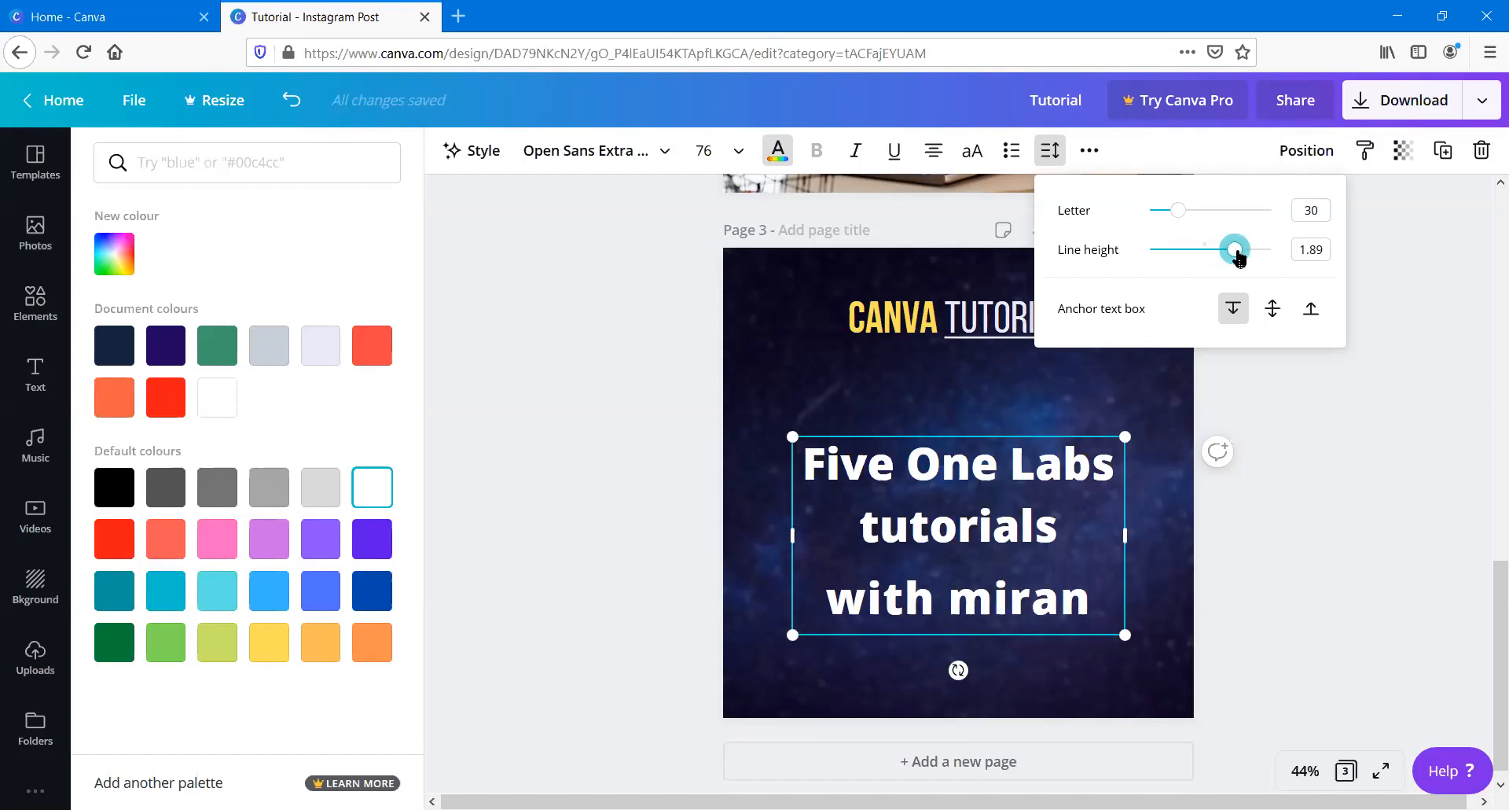
click(643, 390)
drag(912, 465, 912, 397)
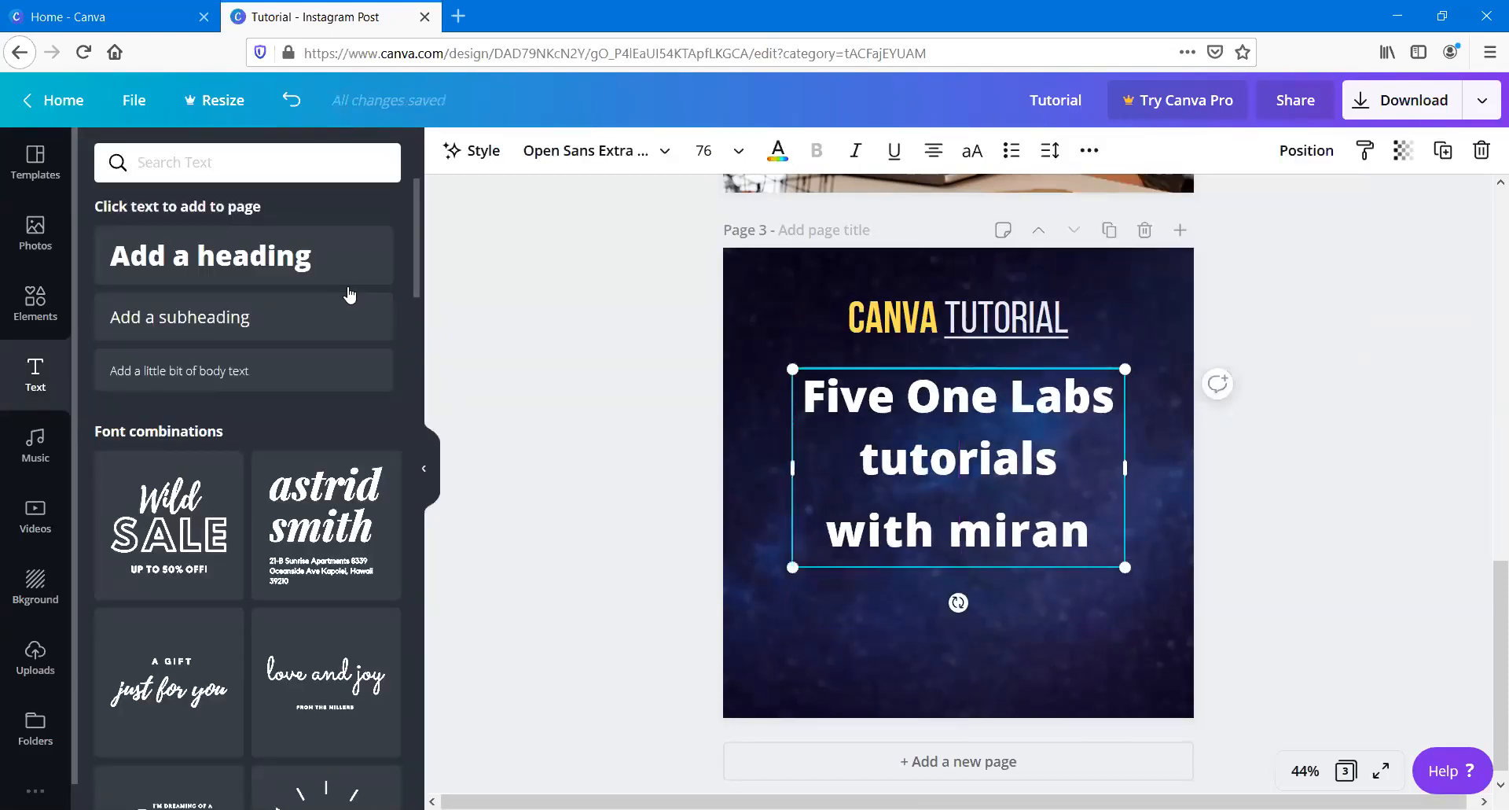
click(475, 320)
Step: Add a heading near the lower edge of page 3 reading "فێرکارییەکانی فایڤ وەن لابس"
click(335, 275)
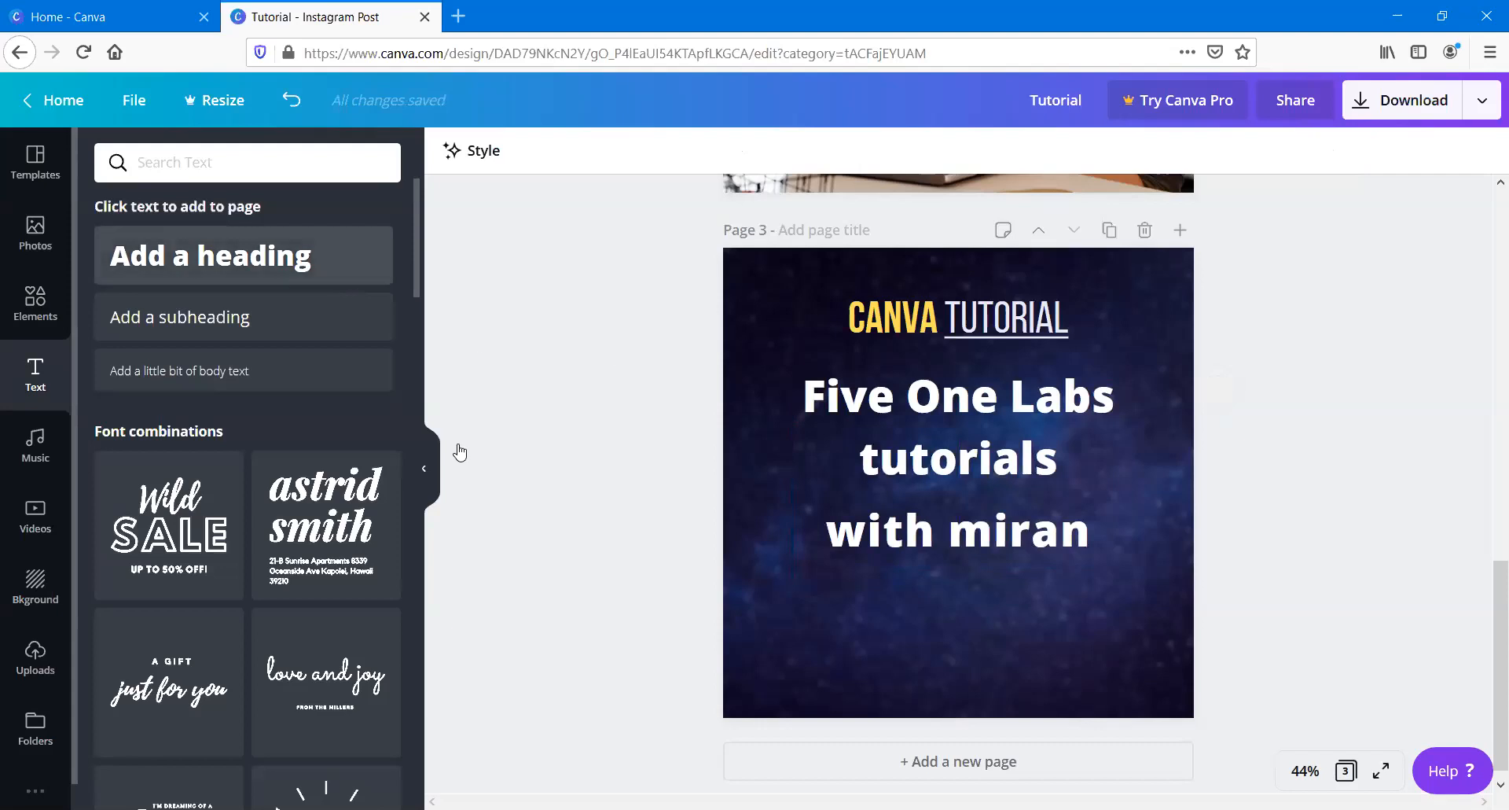
drag(974, 545, 962, 679)
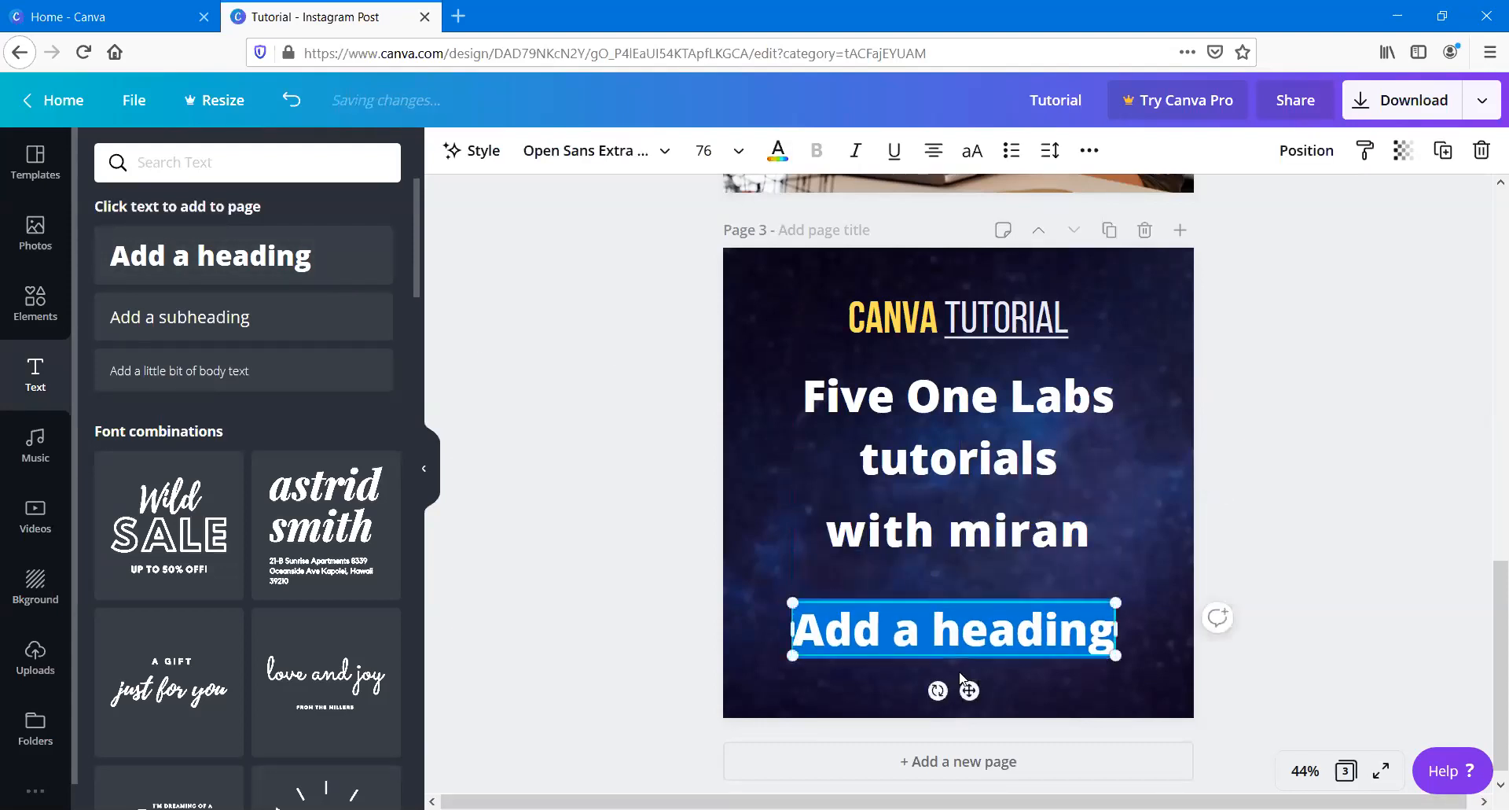
key(alt)
text(فێرکاری)
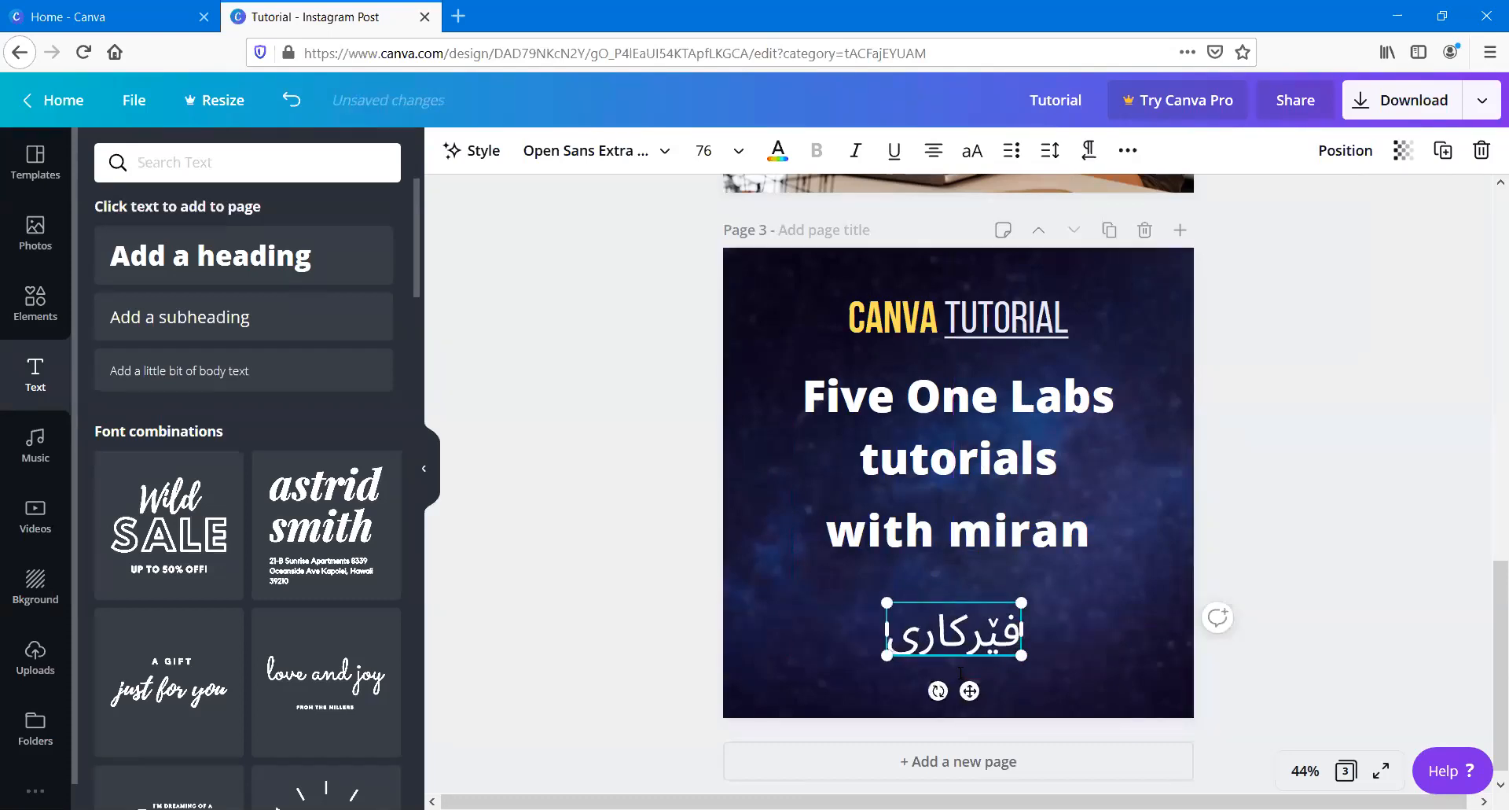
text(یەکانی فایف وەن اب)
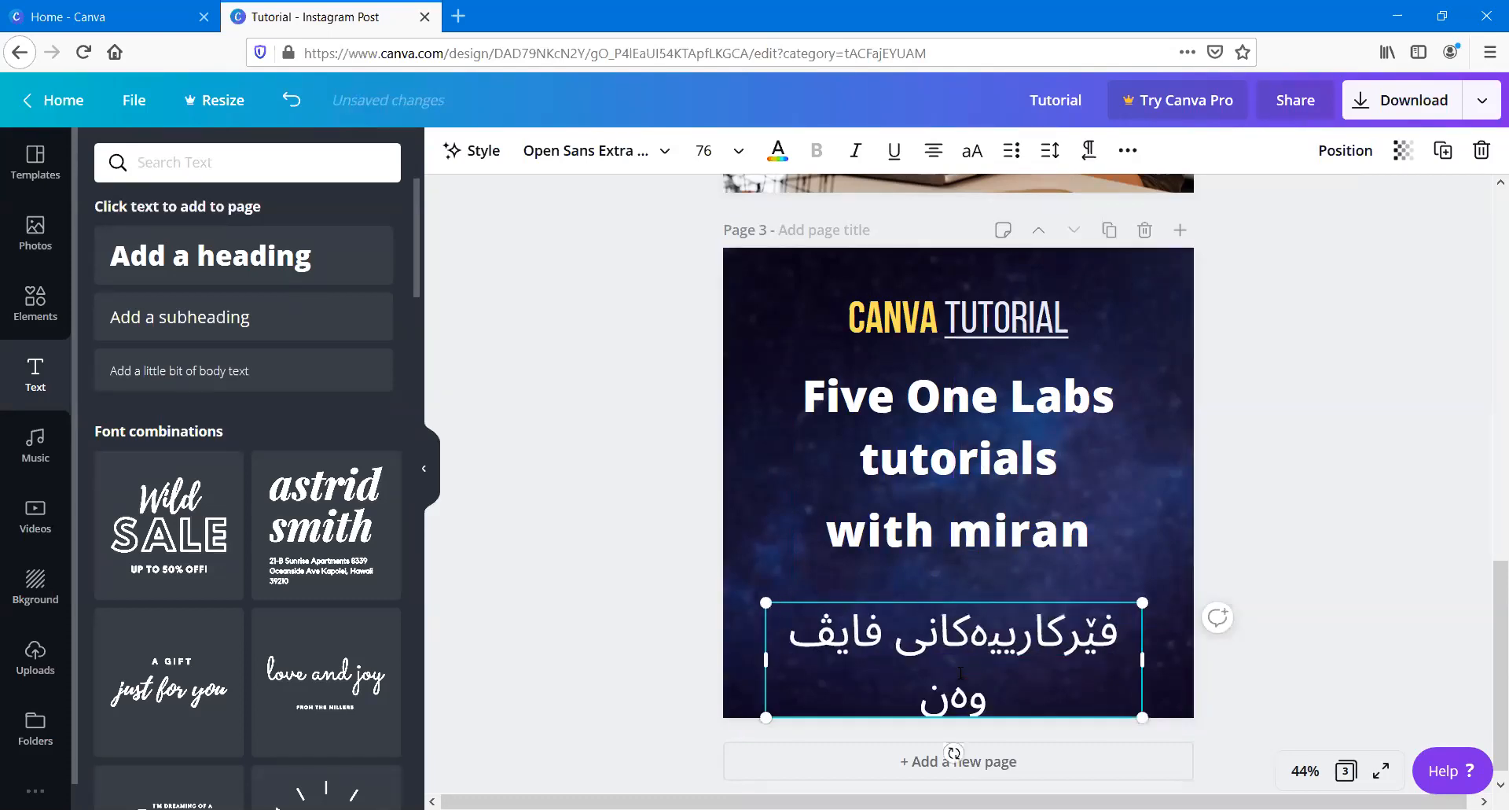
key(BackSpace)
key(BackSpace)
text(لابس)
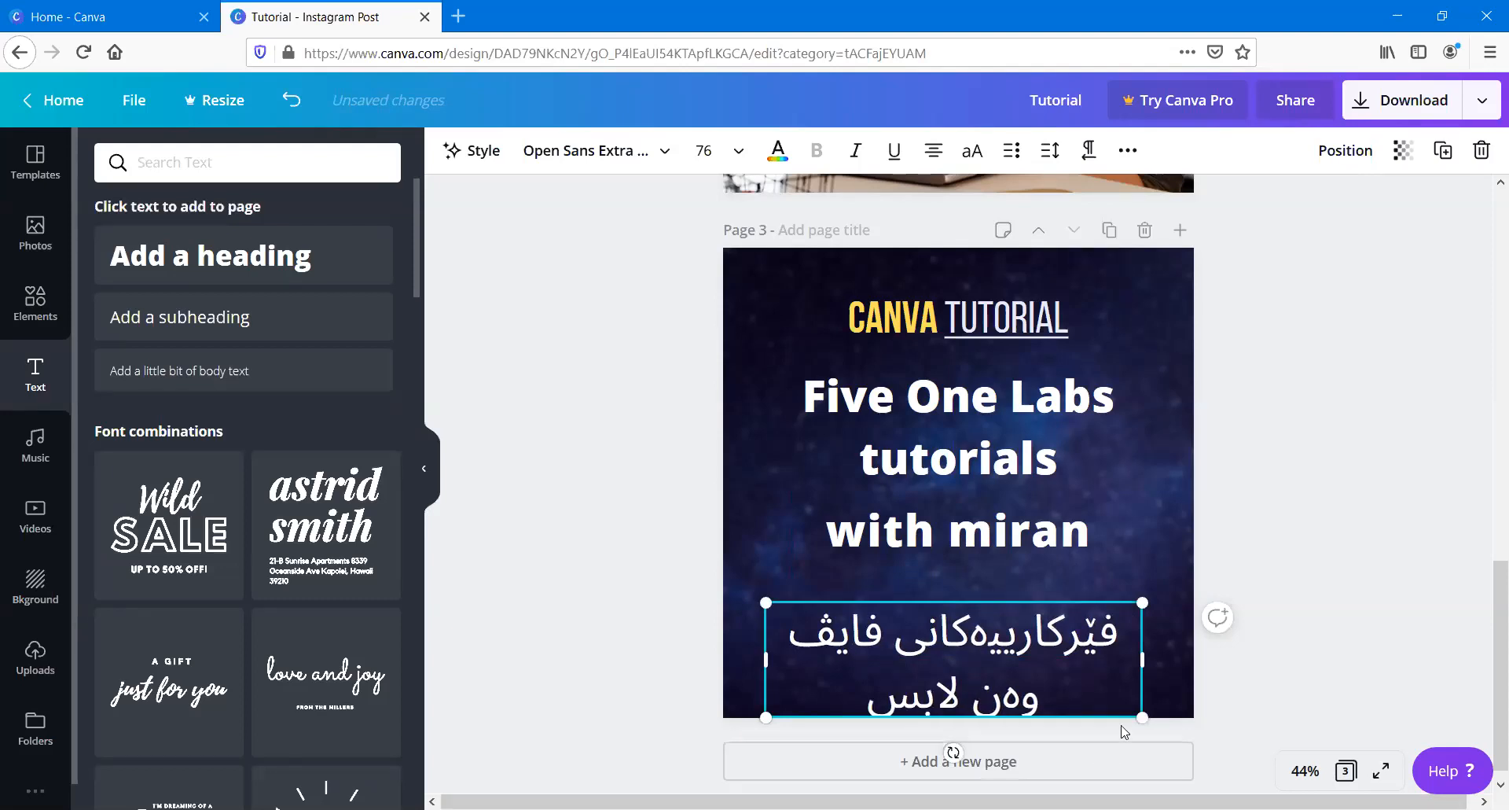
Step: Scale the Kurdish heading down to font size 62.5 and change its font to Noto Kufi Arabic
drag(1141, 718, 1028, 681)
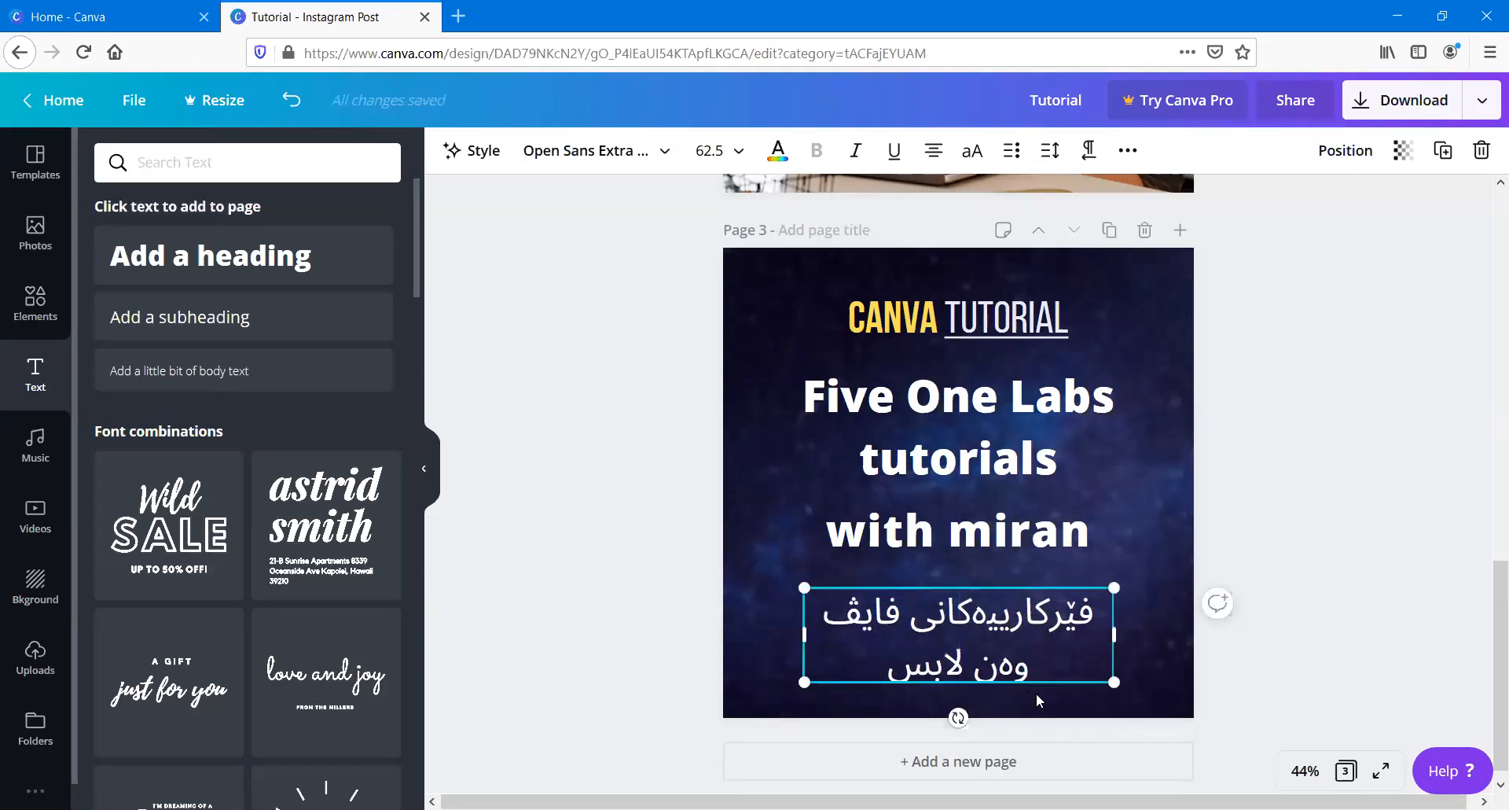
double_click(988, 632)
click(582, 153)
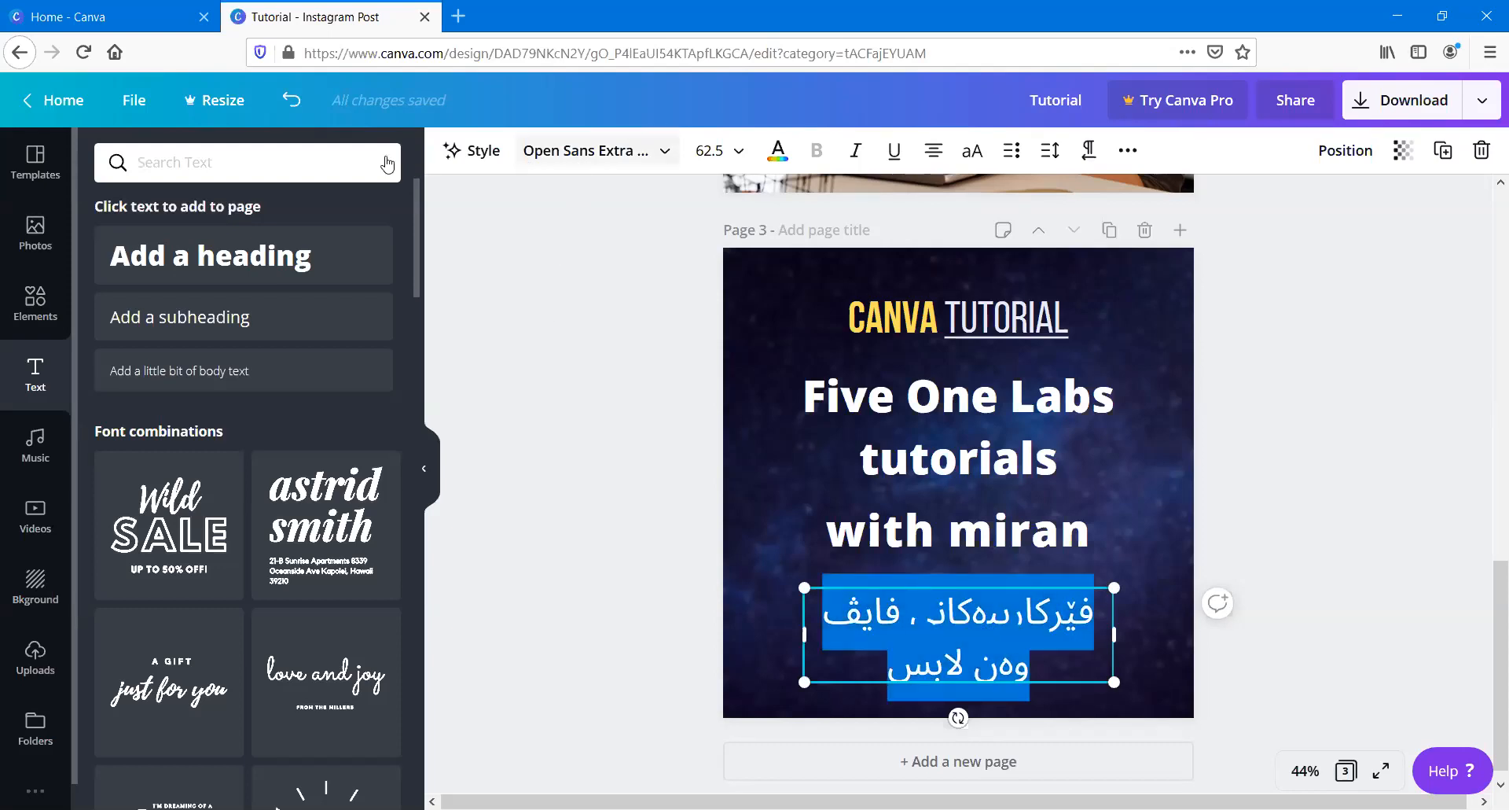
click(336, 159)
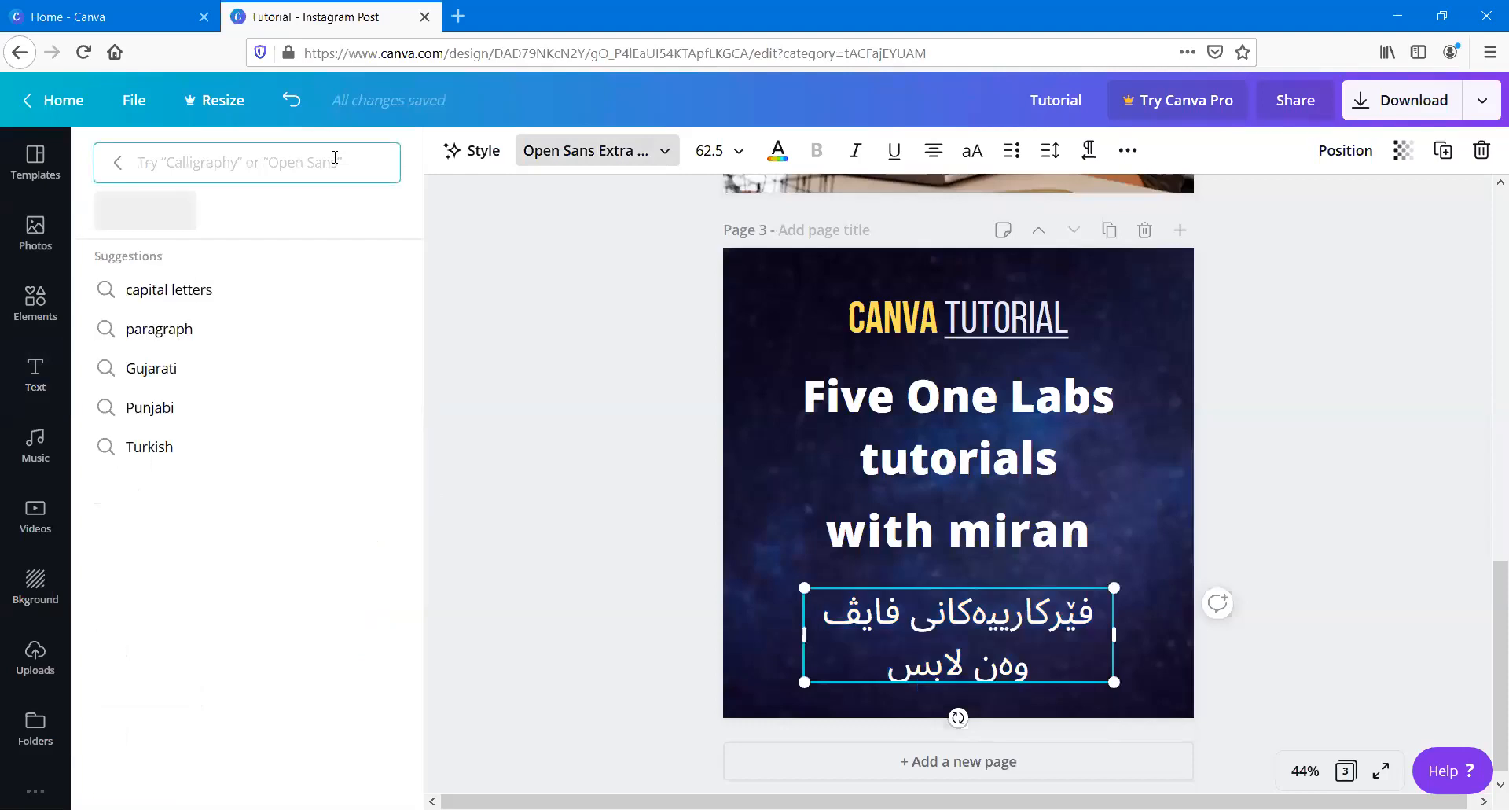
text(kufi sans)
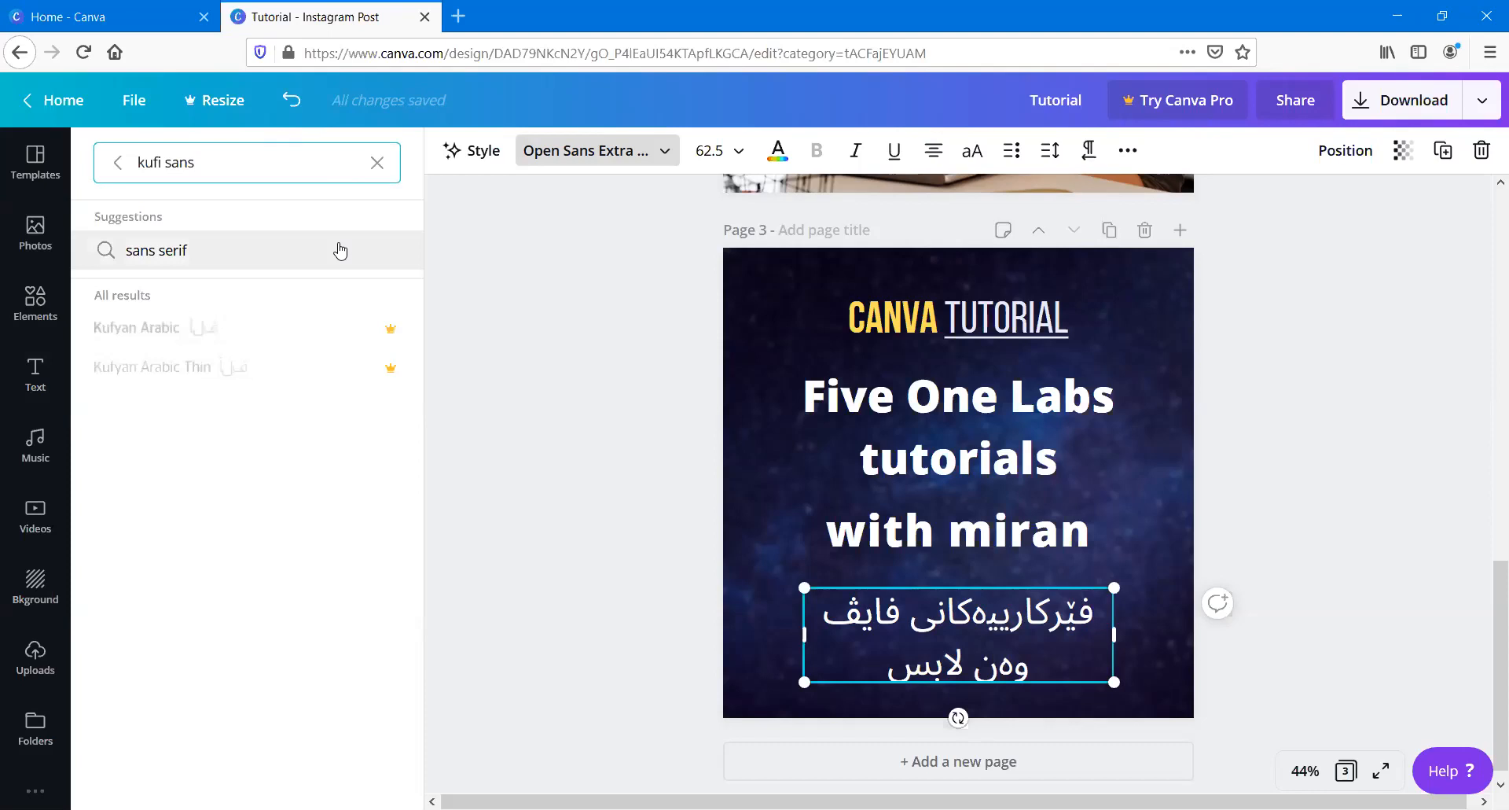
key(BackSpace)
key(BackSpace)
key(BackSpace)
key(BackSpace)
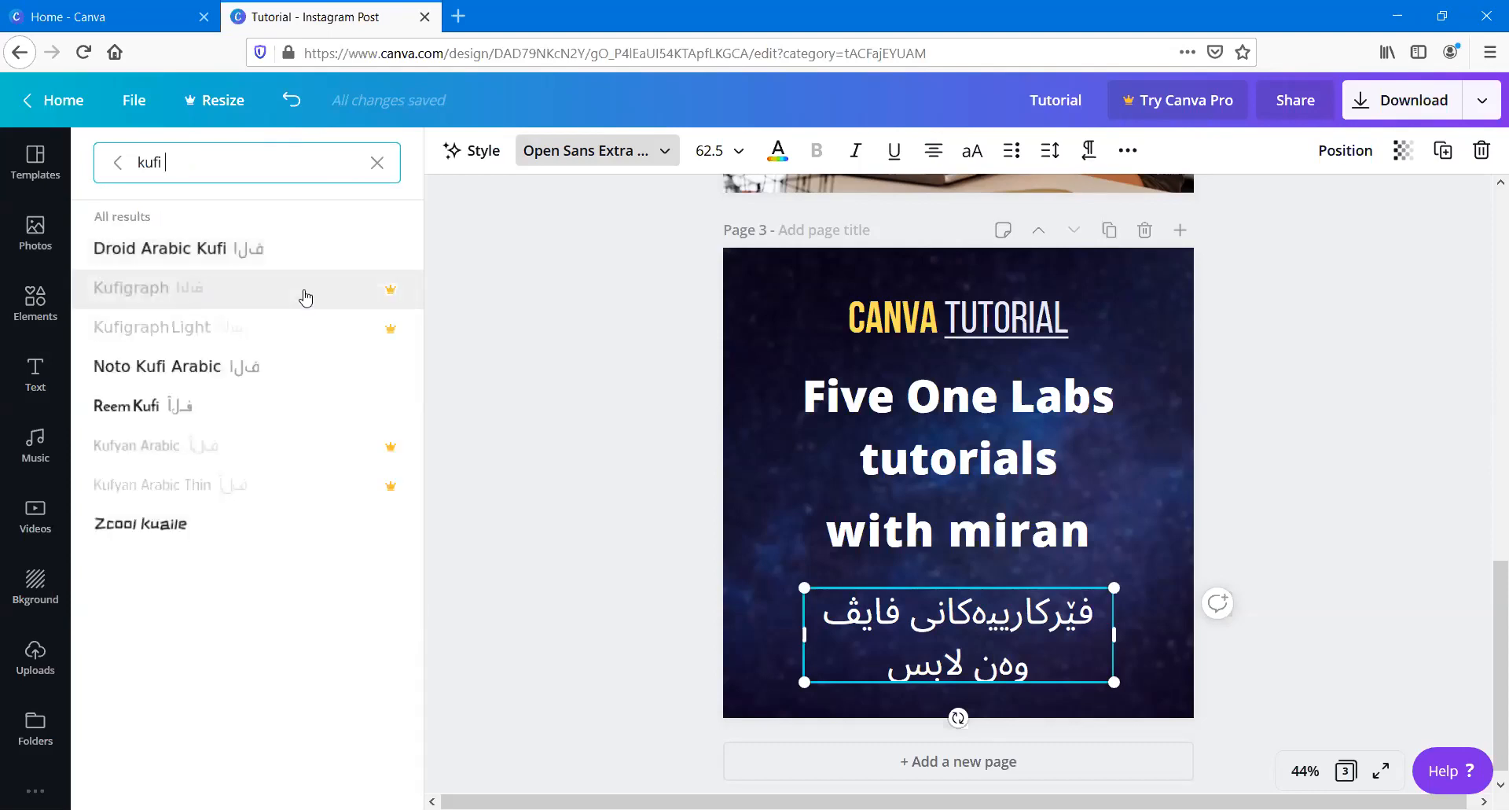
click(269, 368)
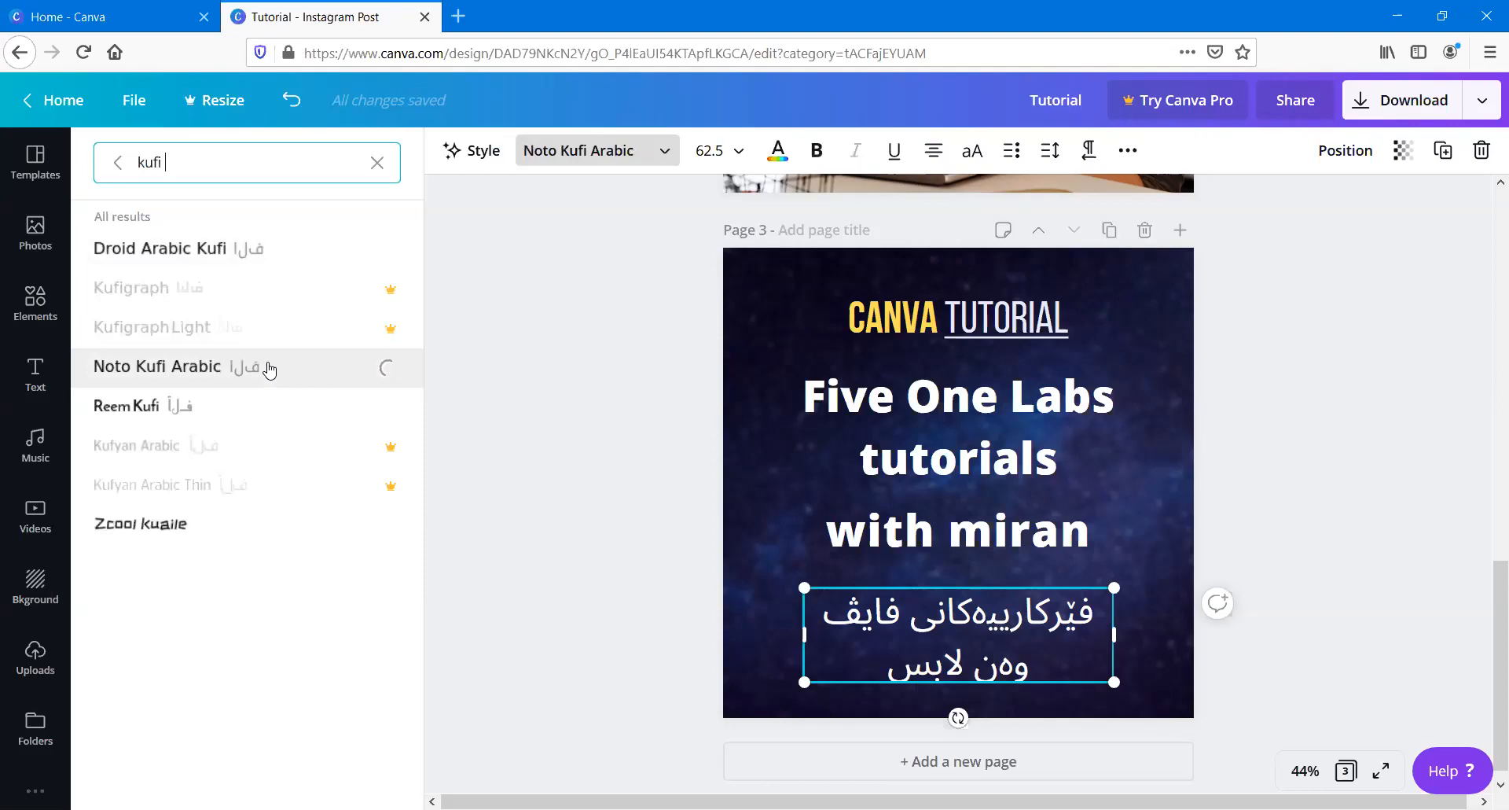
Step: Turn on uppercase for the Kurdish heading, and try a letter spacing of 110 before resetting it to 0
click(972, 150)
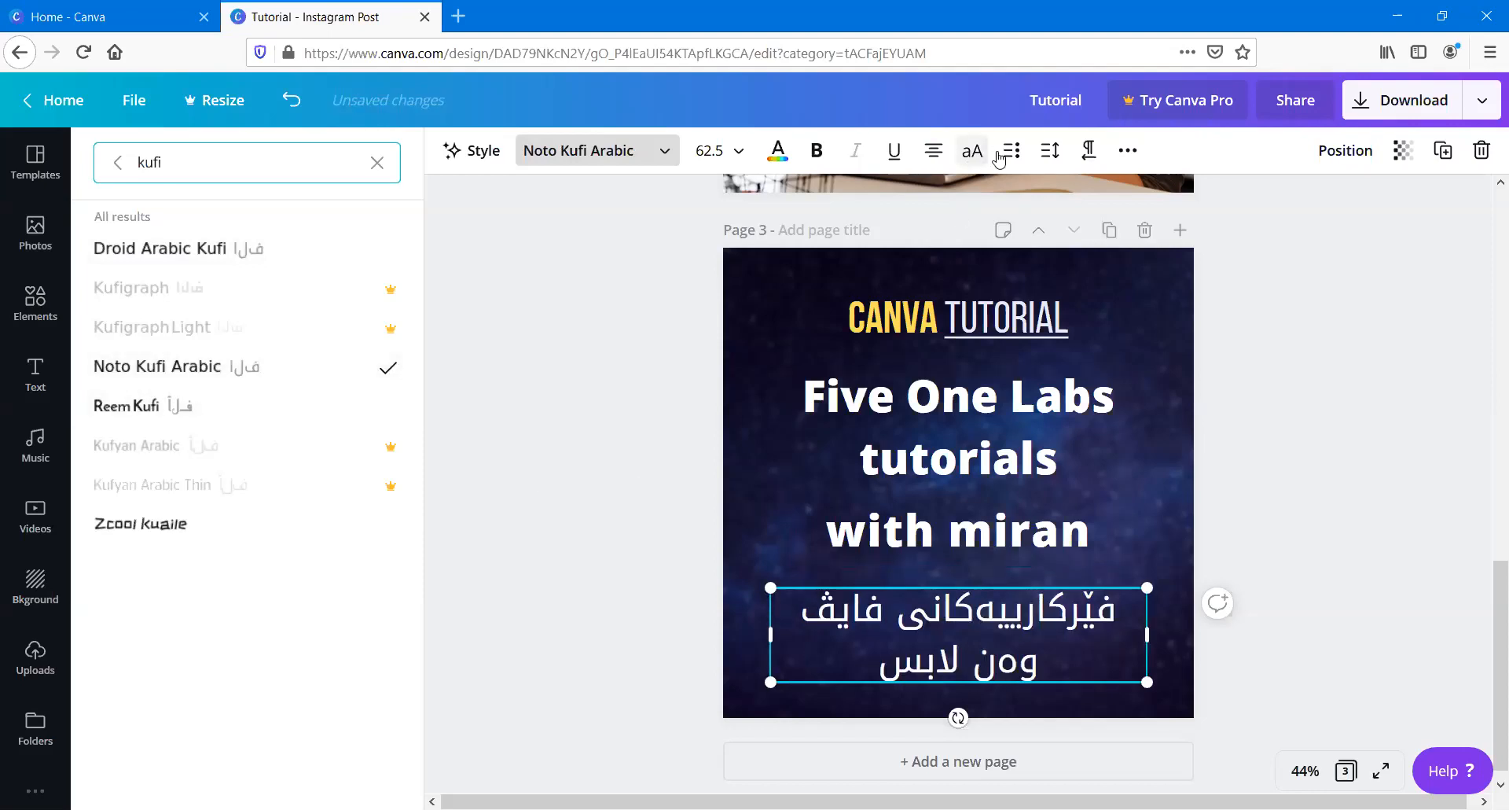
click(1050, 150)
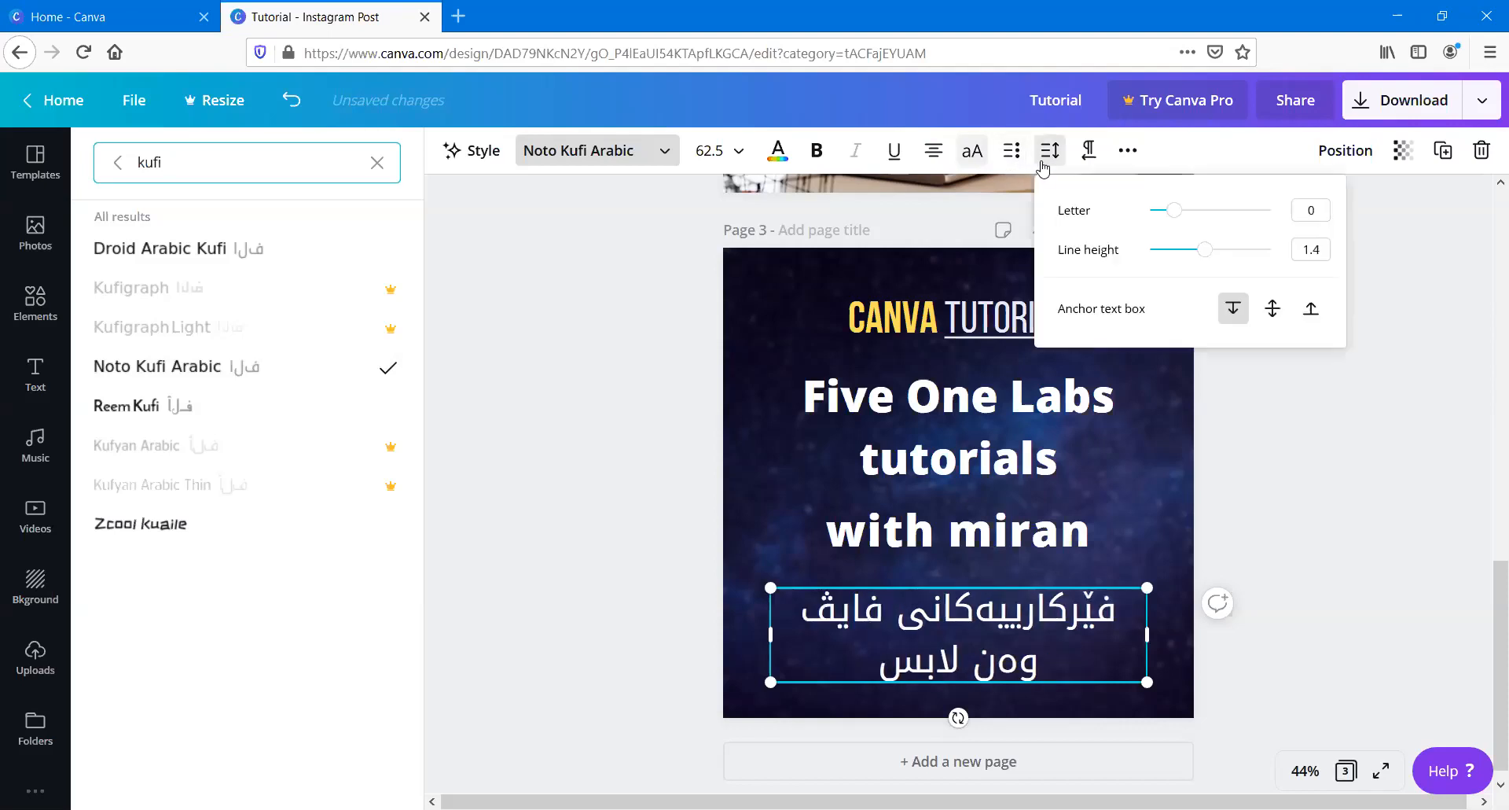
drag(1173, 210, 1187, 210)
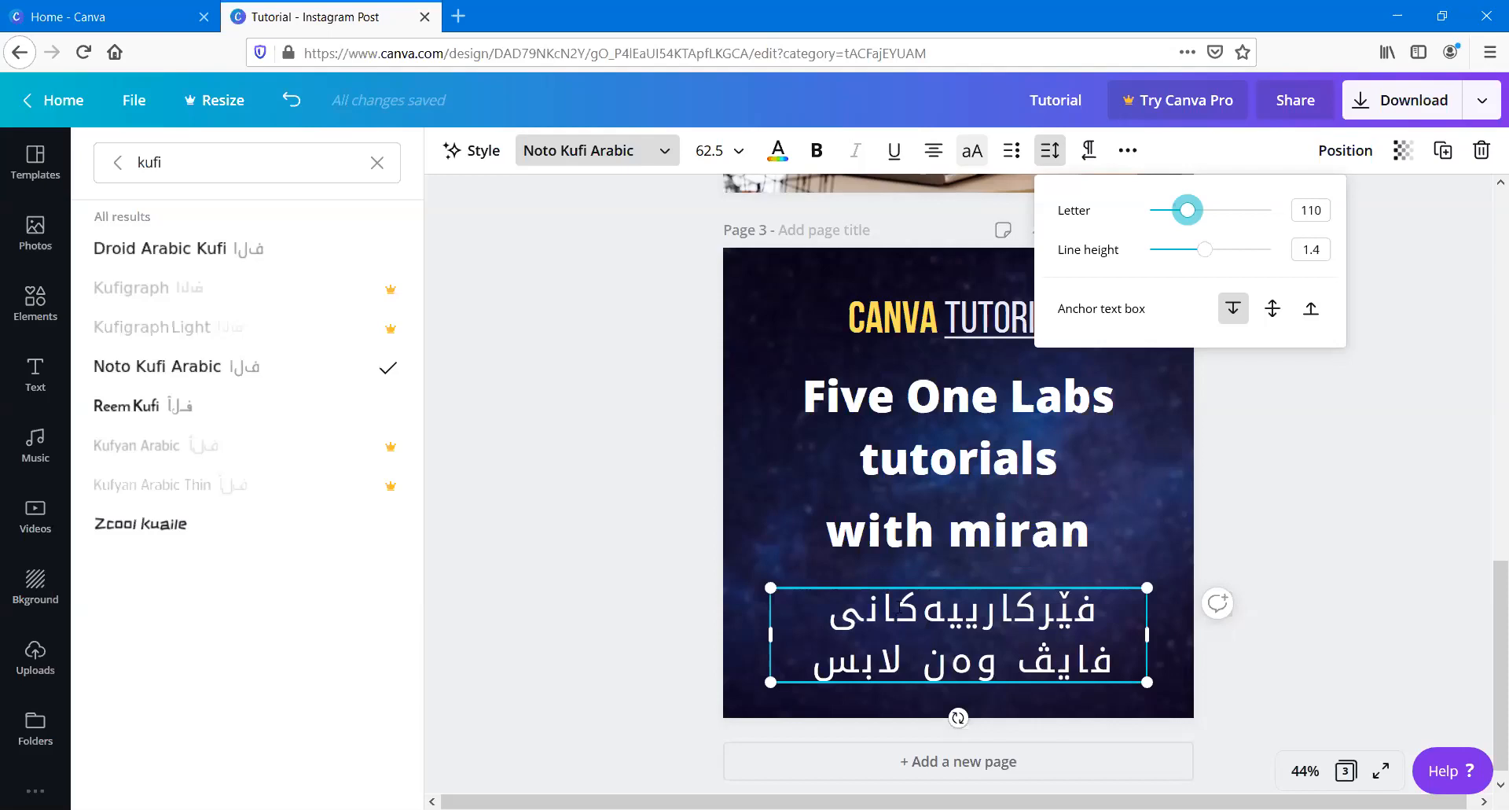
click(1317, 203)
text(0)
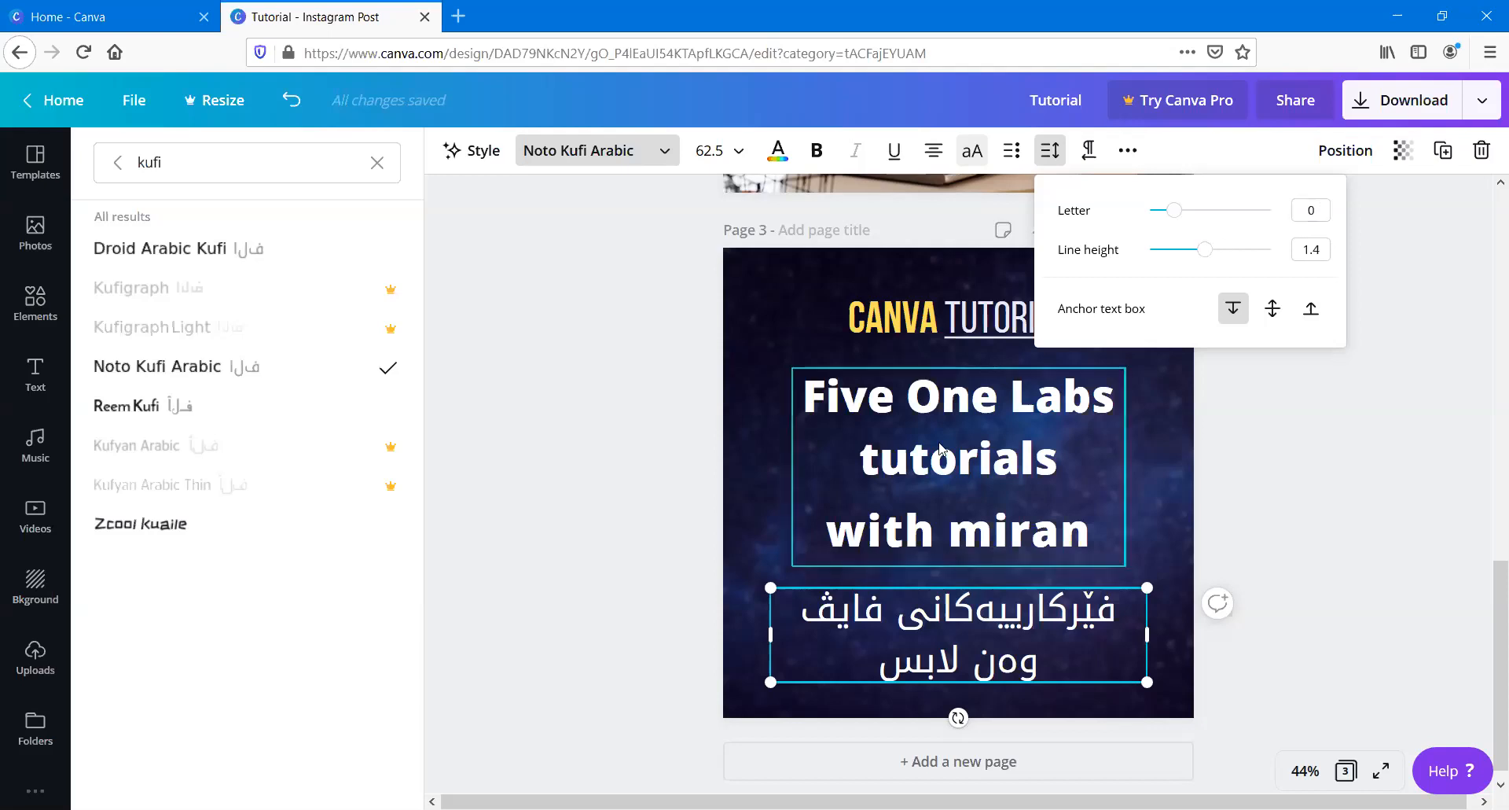
Step: Try a letter spacing of 153 on the "Five One Labs tutorials" lines and reset it to 0
click(951, 472)
double_click(952, 474)
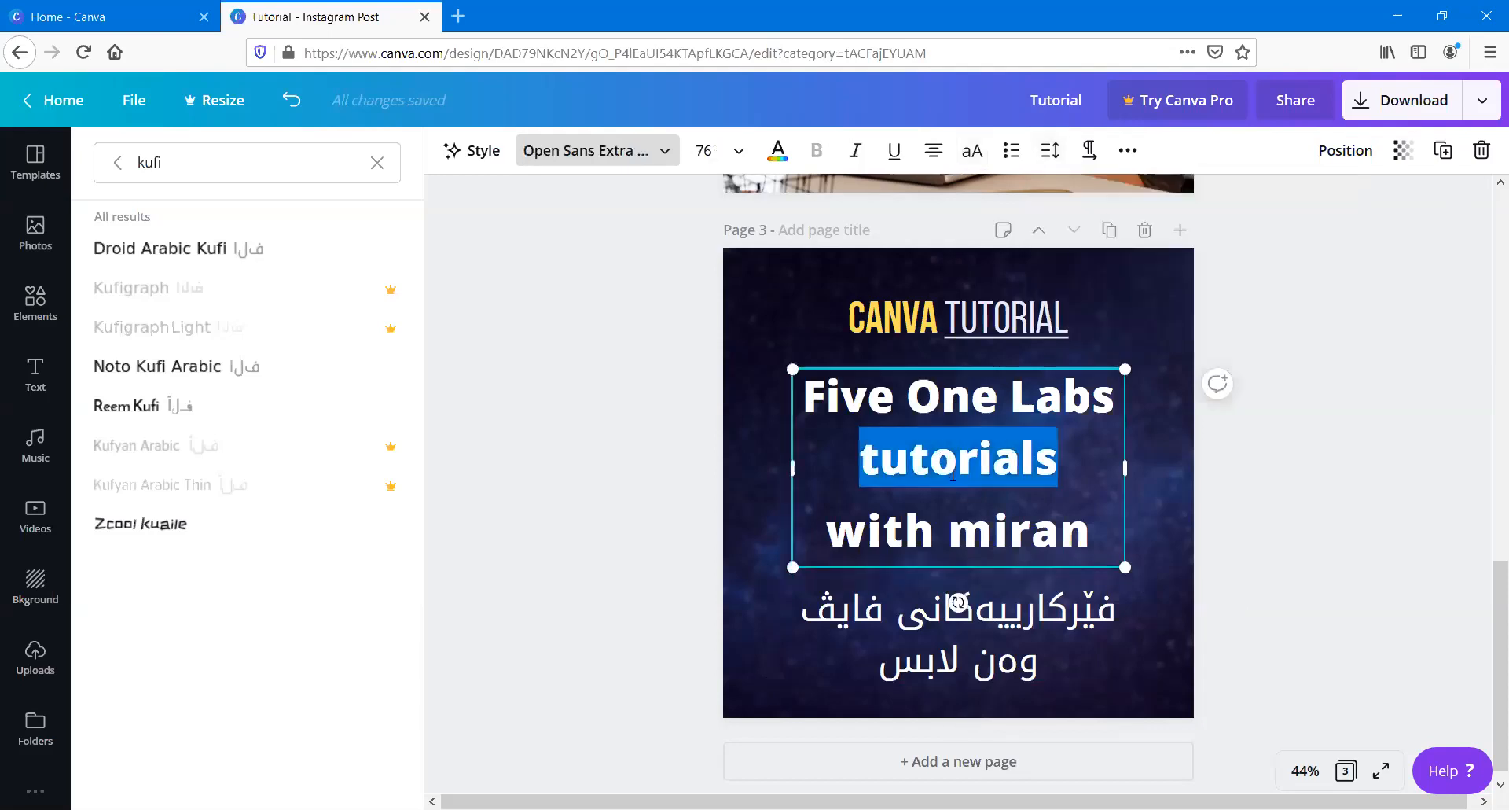
click(1050, 150)
drag(1176, 212, 1193, 212)
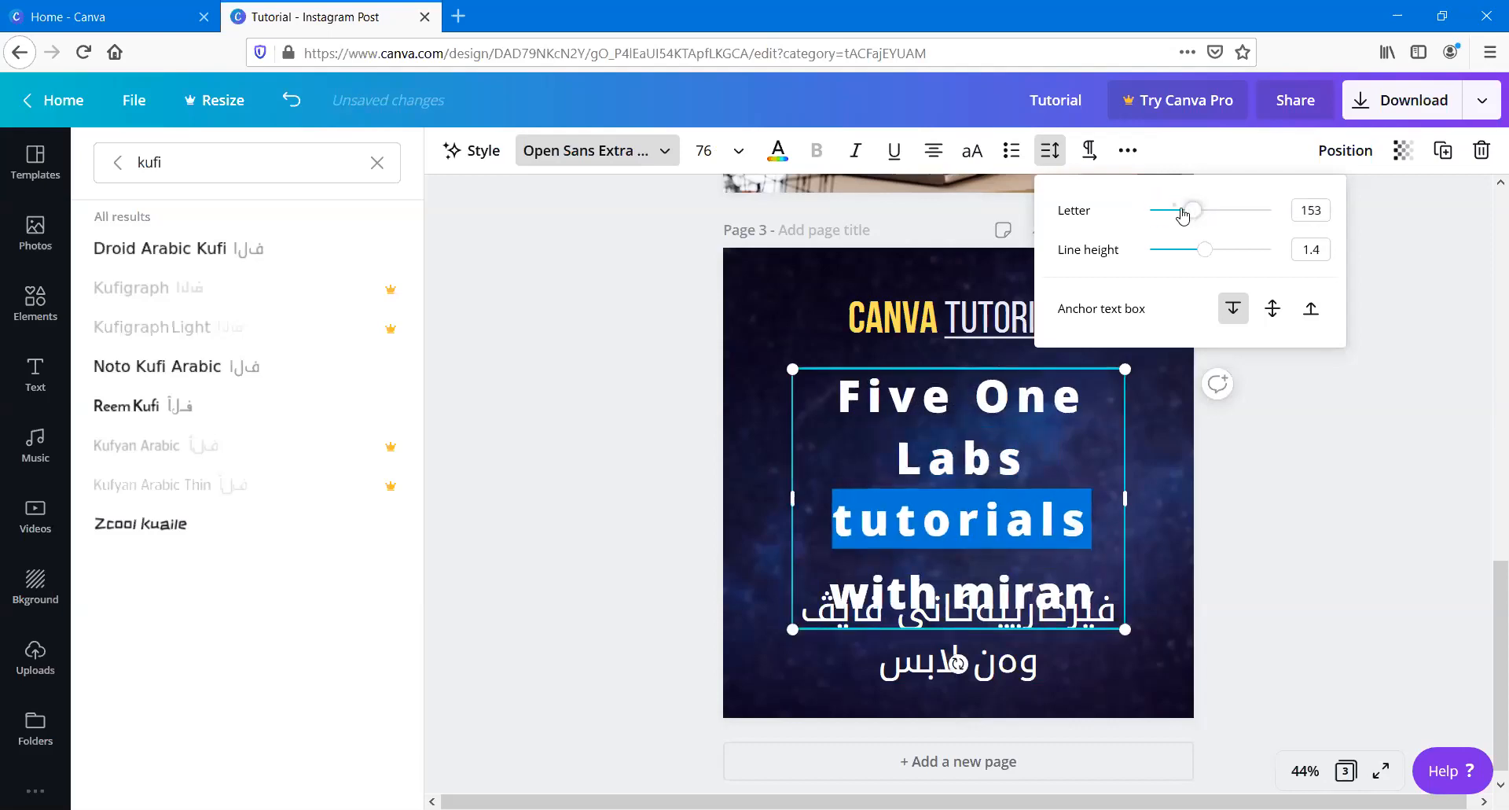
click(1168, 212)
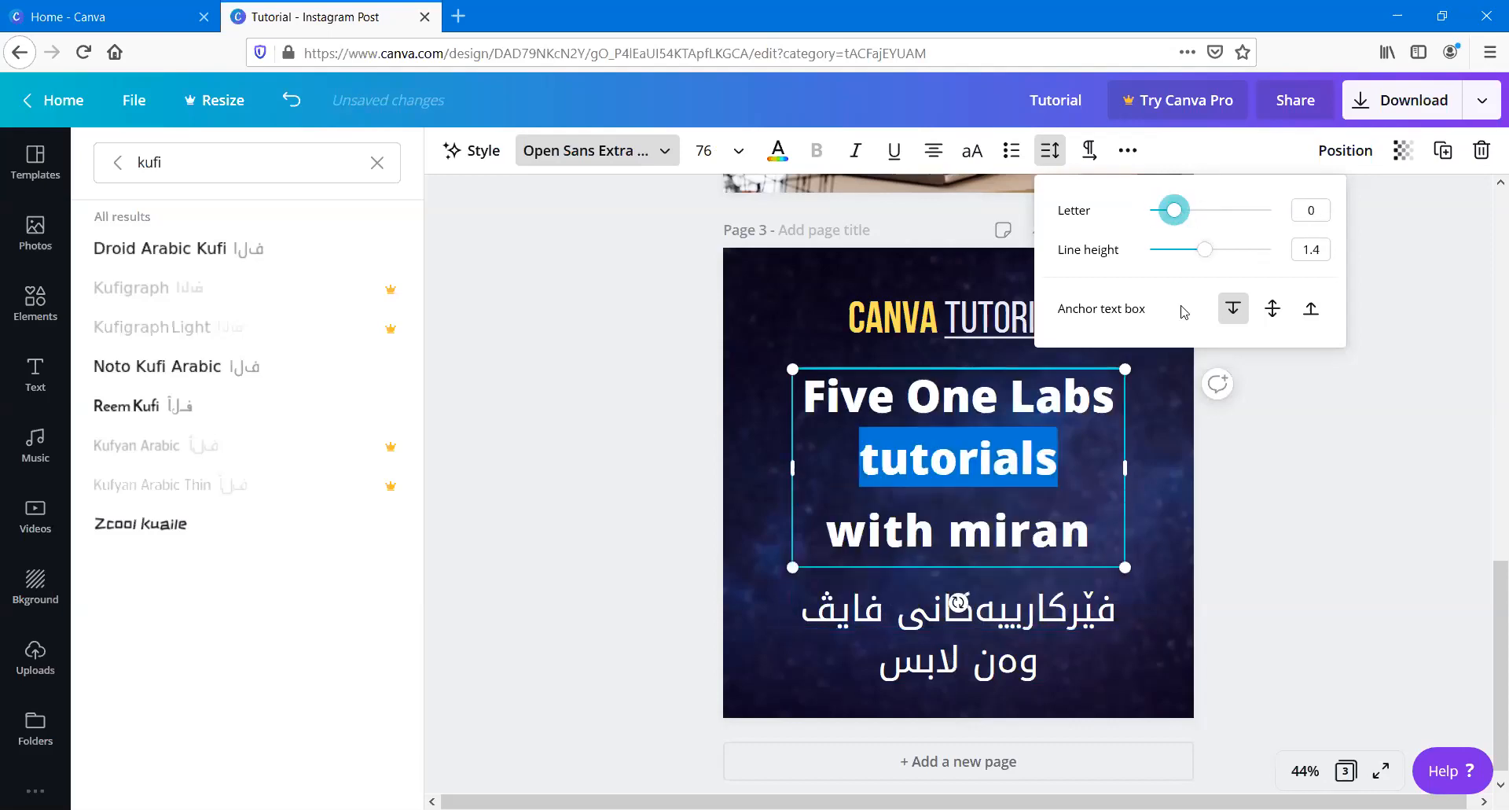
click(1198, 474)
click(1197, 473)
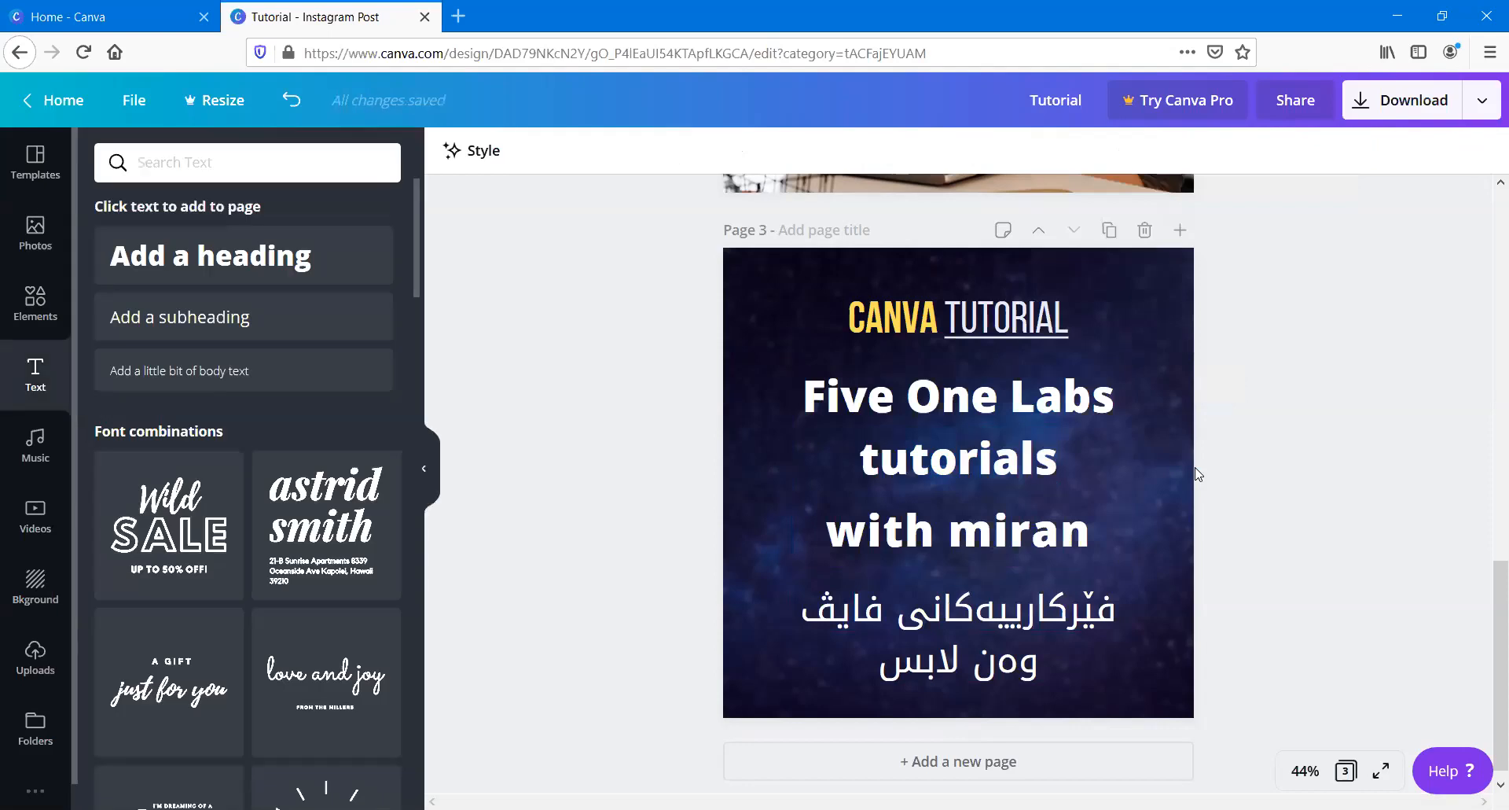
Step: Delete the separate Kurdish heading near the lower edge of page 3
click(1030, 484)
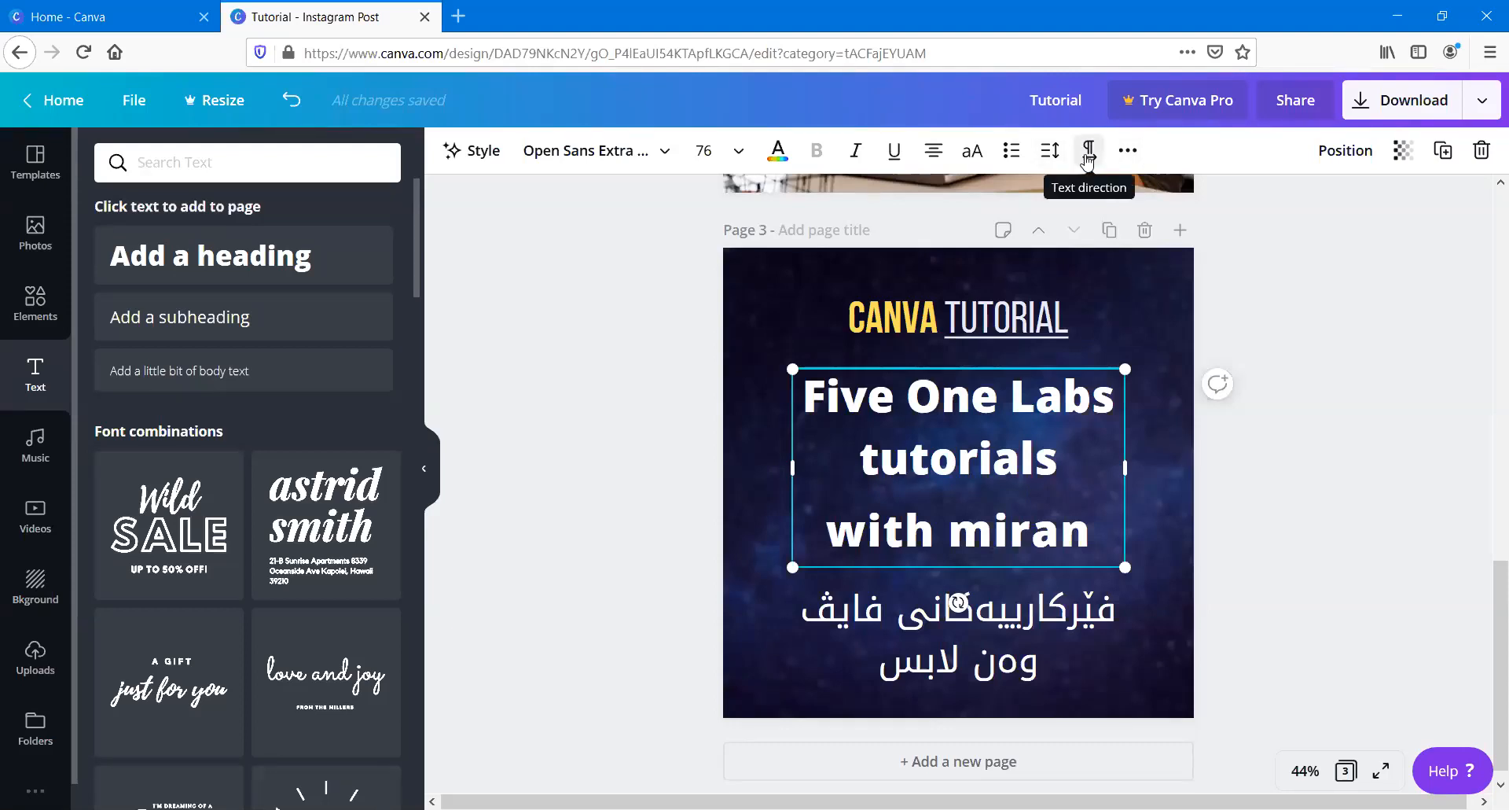
click(1085, 628)
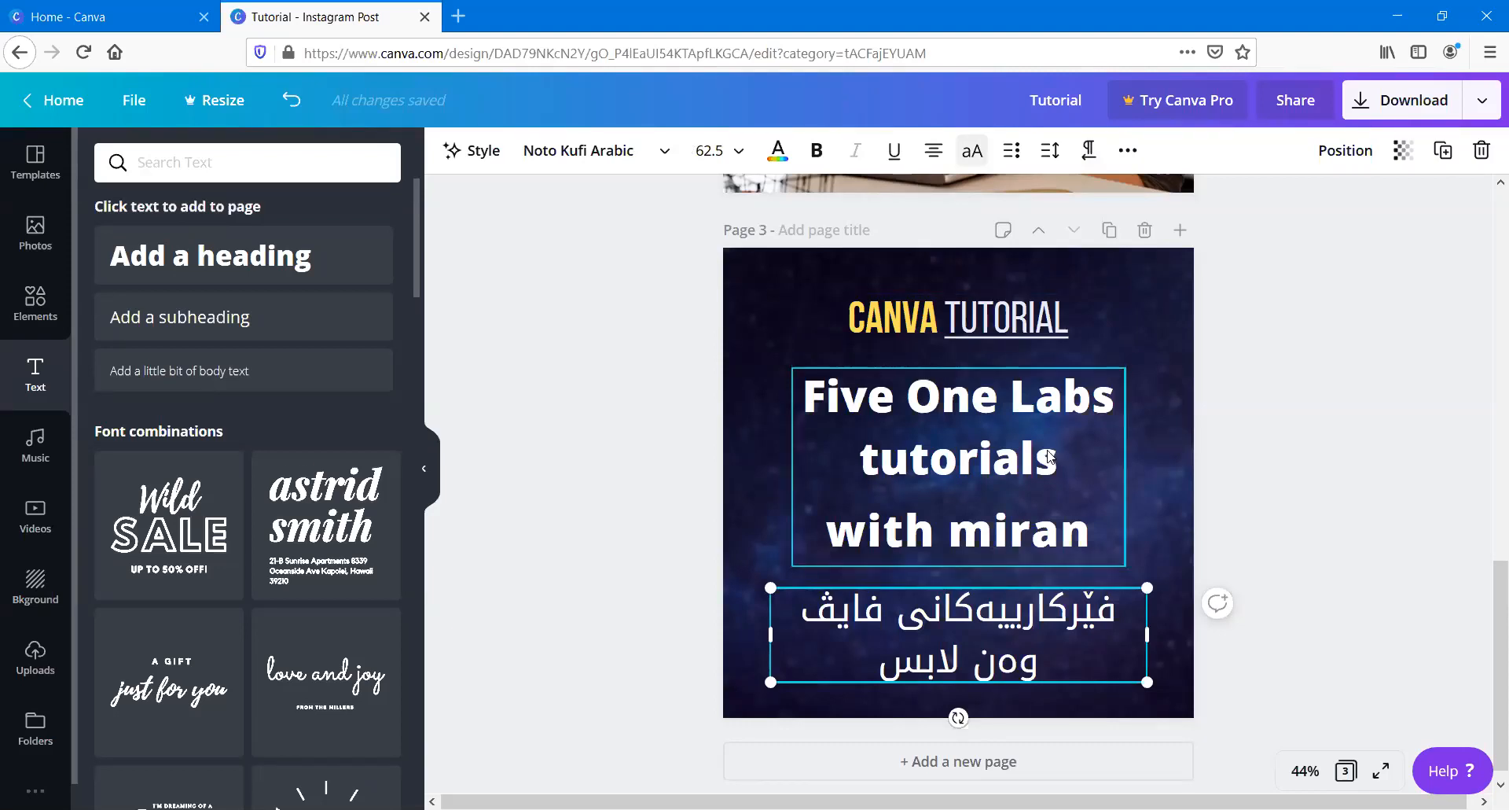
triple_click(1026, 609)
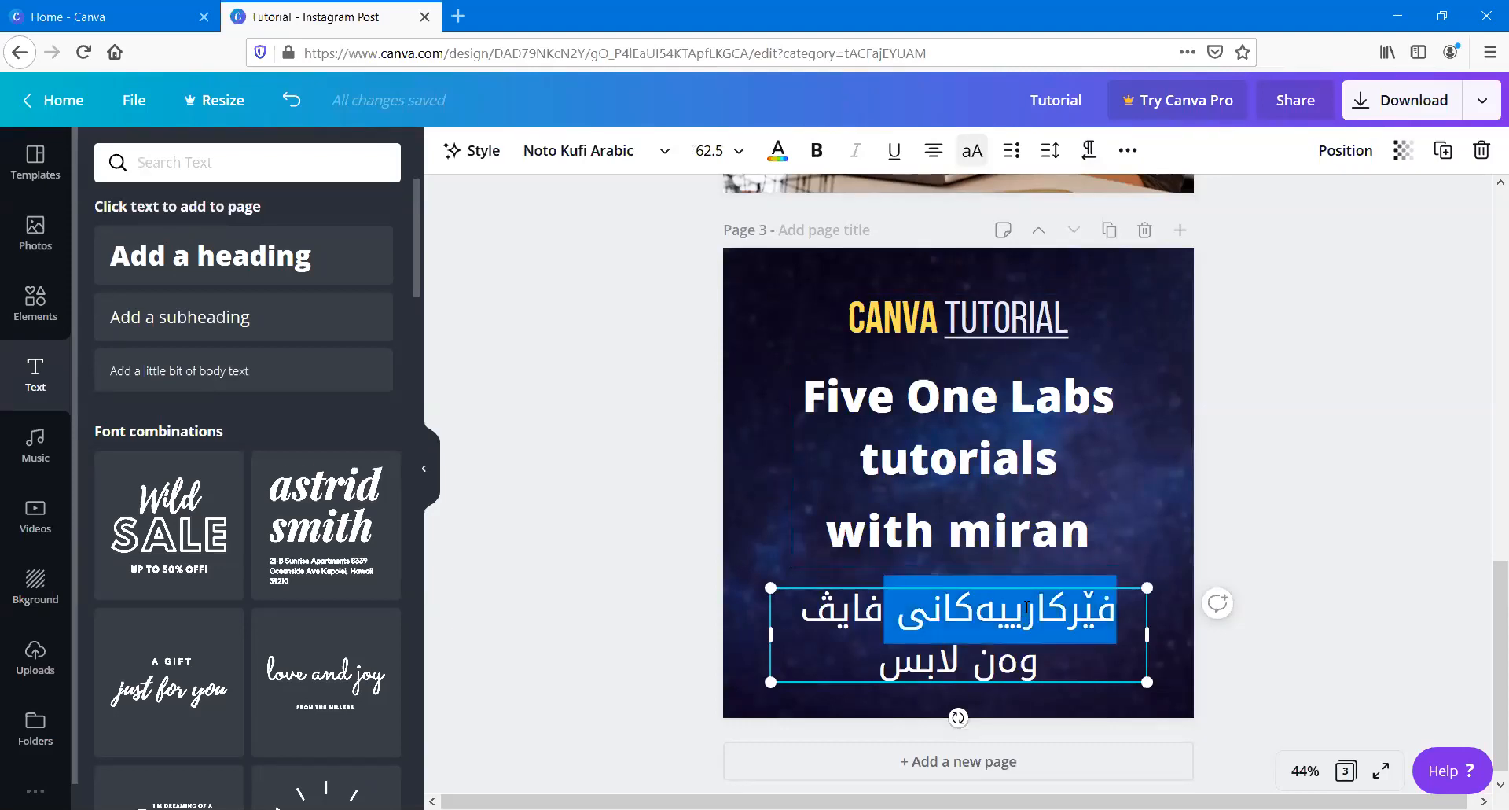
key(BackSpace)
Step: Paste the Kurdish text at the end of the "Five One Labs" text block, leaving one blank line above it
click(1101, 532)
click(1101, 532)
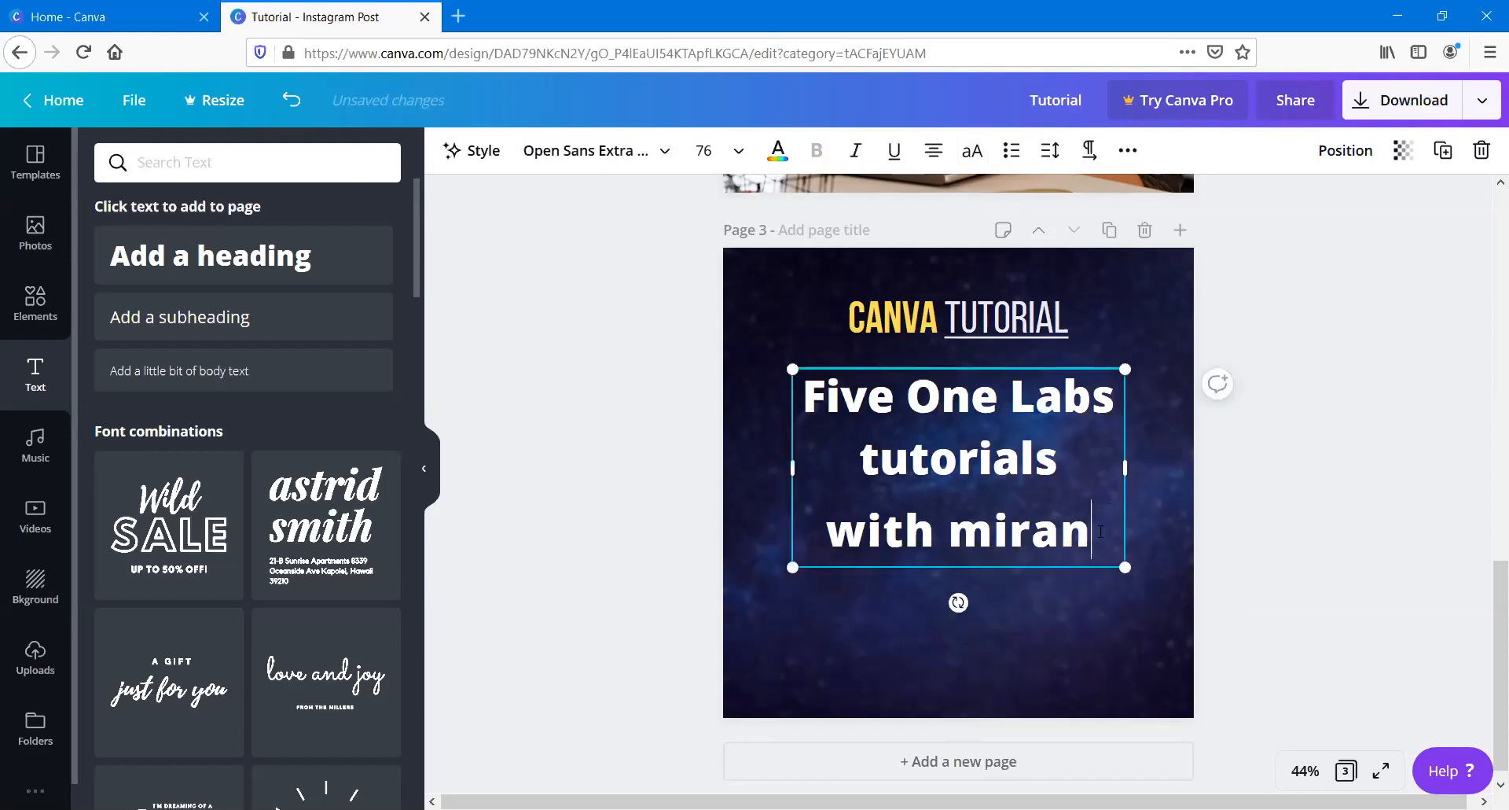
key(Return)
key(Return)
key(ctrl+v)
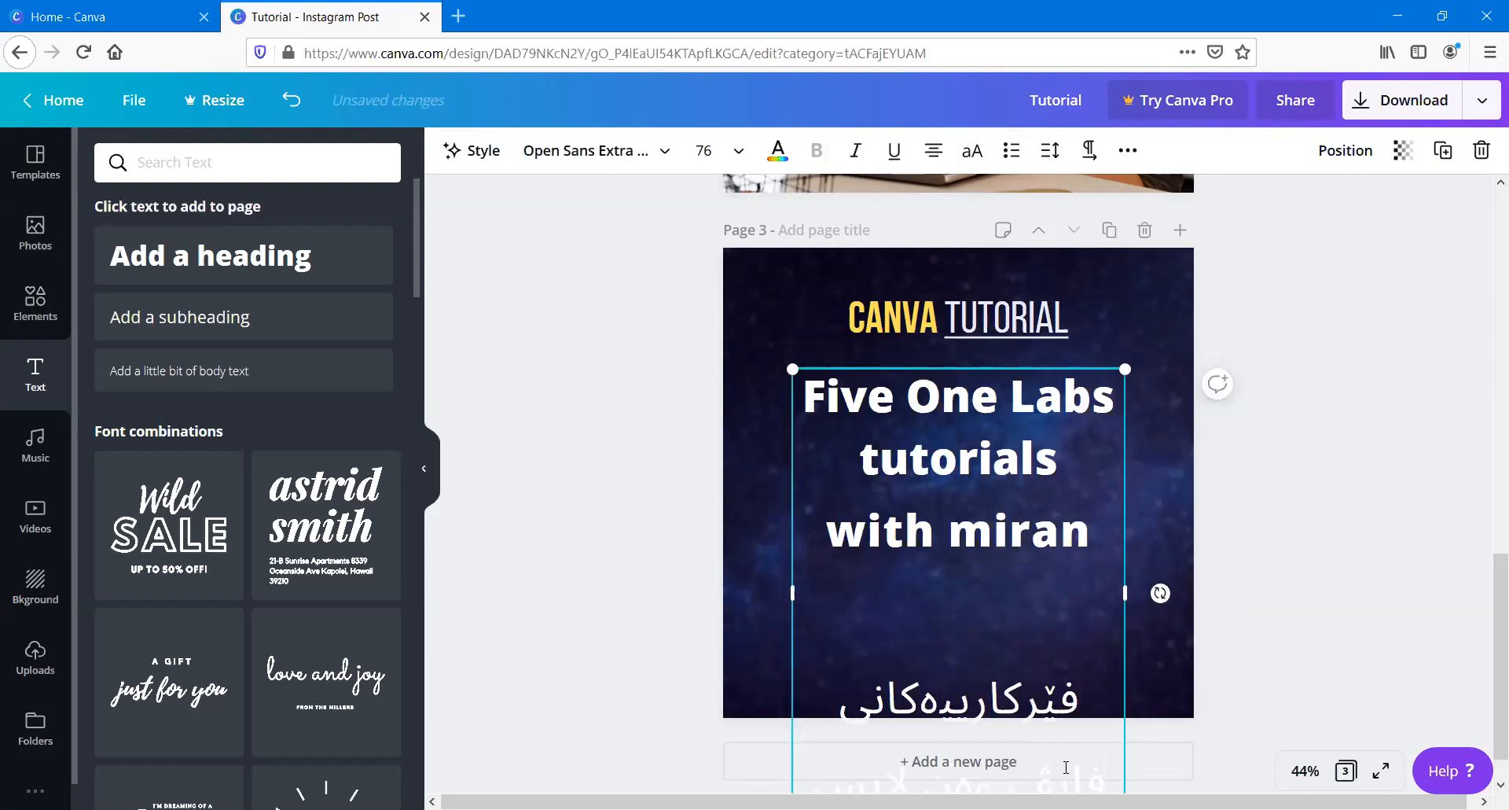
Step: Shrink the combined text block to font size 52.9 just beneath "Canva Tutorial" and align it left
drag(1091, 408, 1075, 439)
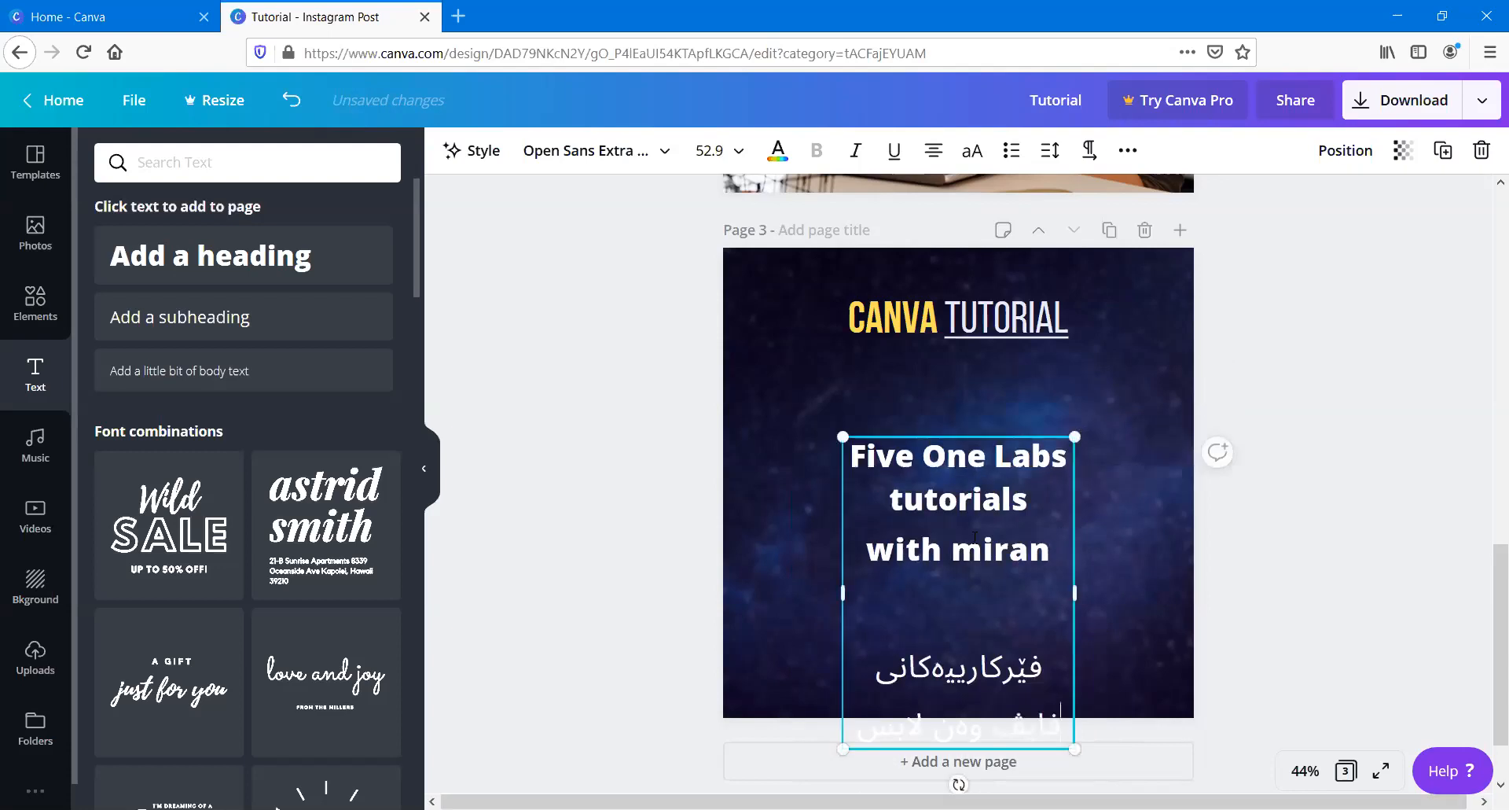
drag(980, 543, 980, 472)
click(933, 150)
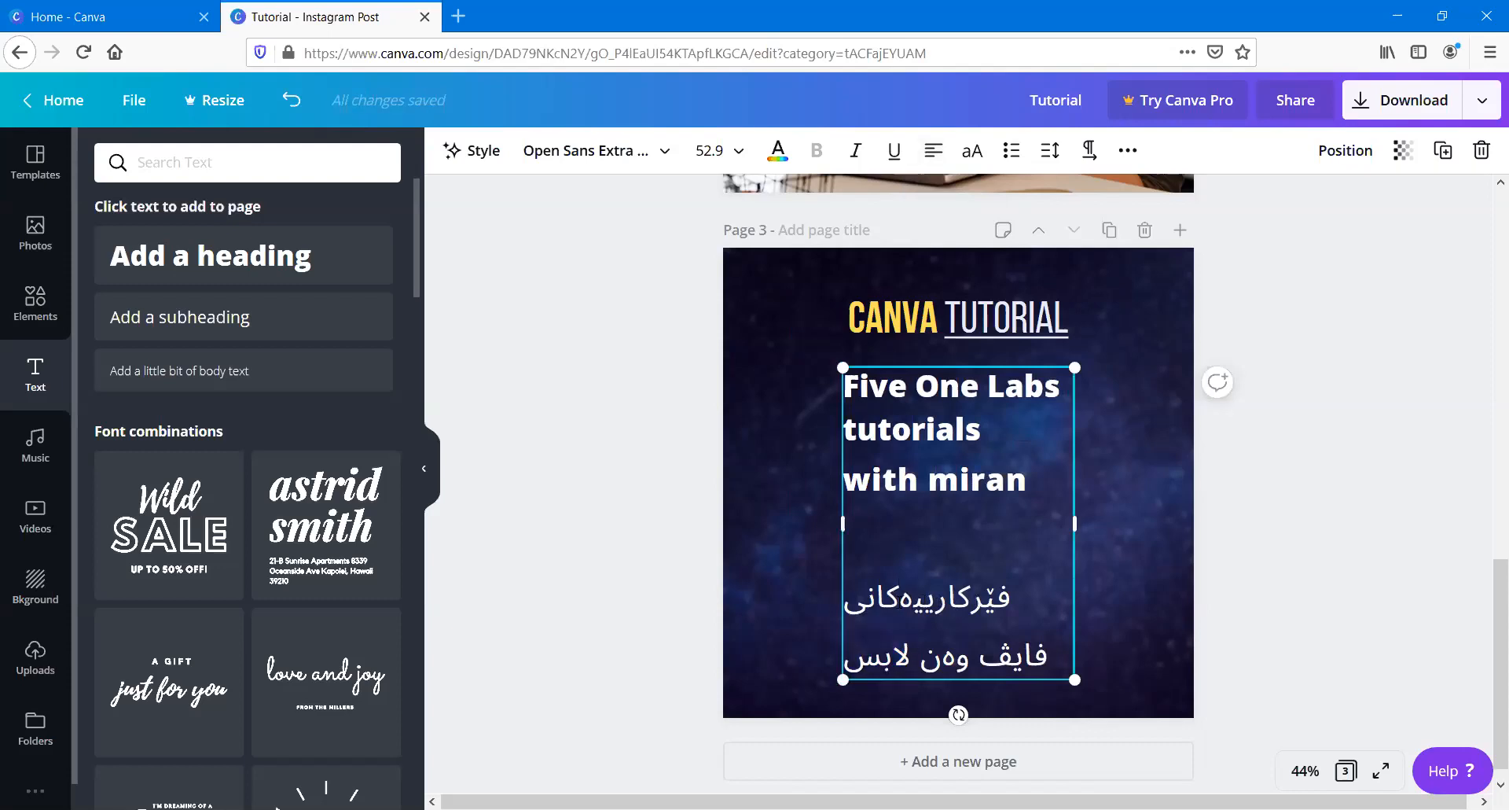
Step: Set the text direction of the two Kurdish lines to right-to-left
double_click(899, 602)
key(shift+Left)
key(shift+Left)
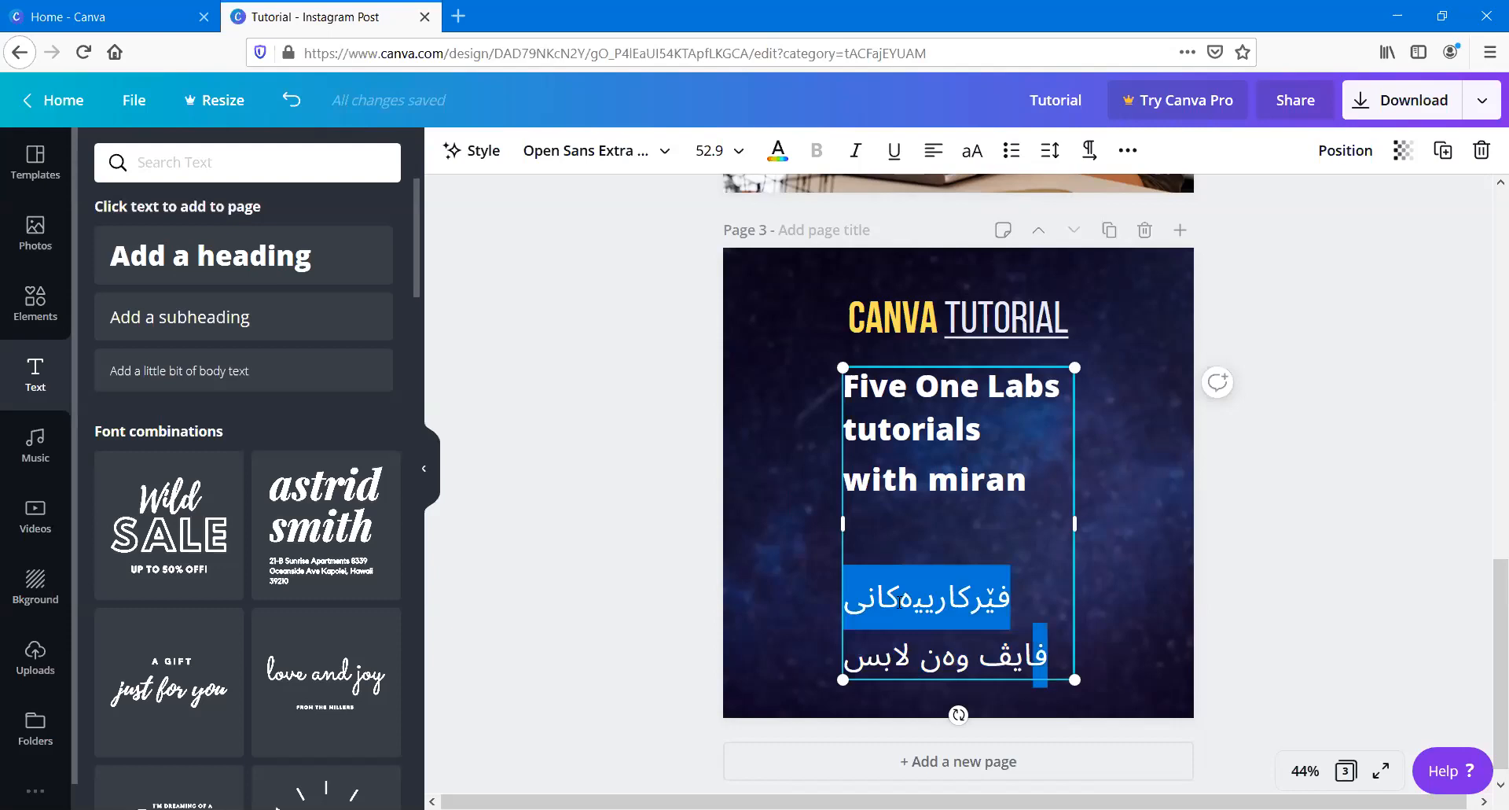
key(shift+End)
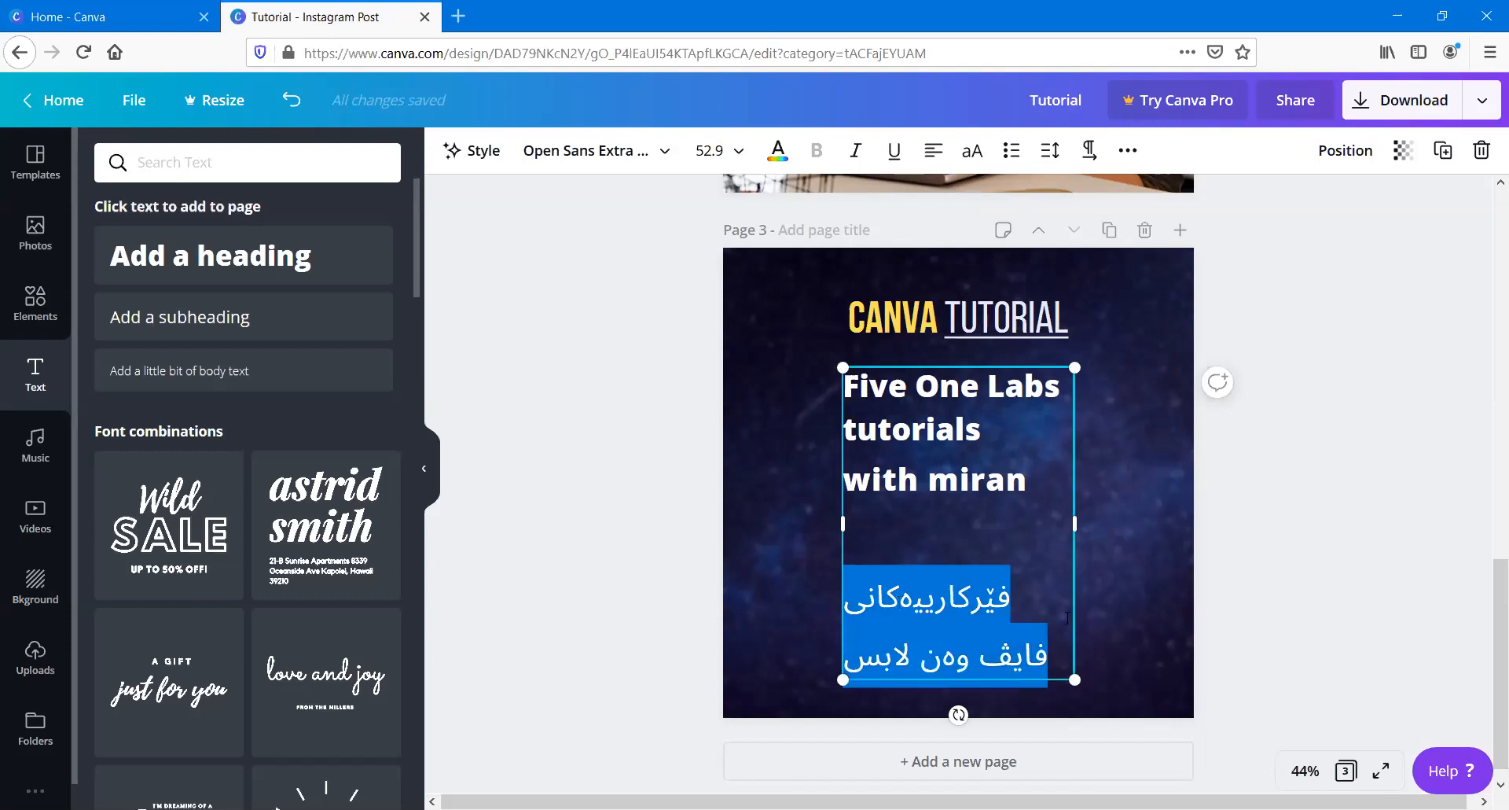
click(1089, 150)
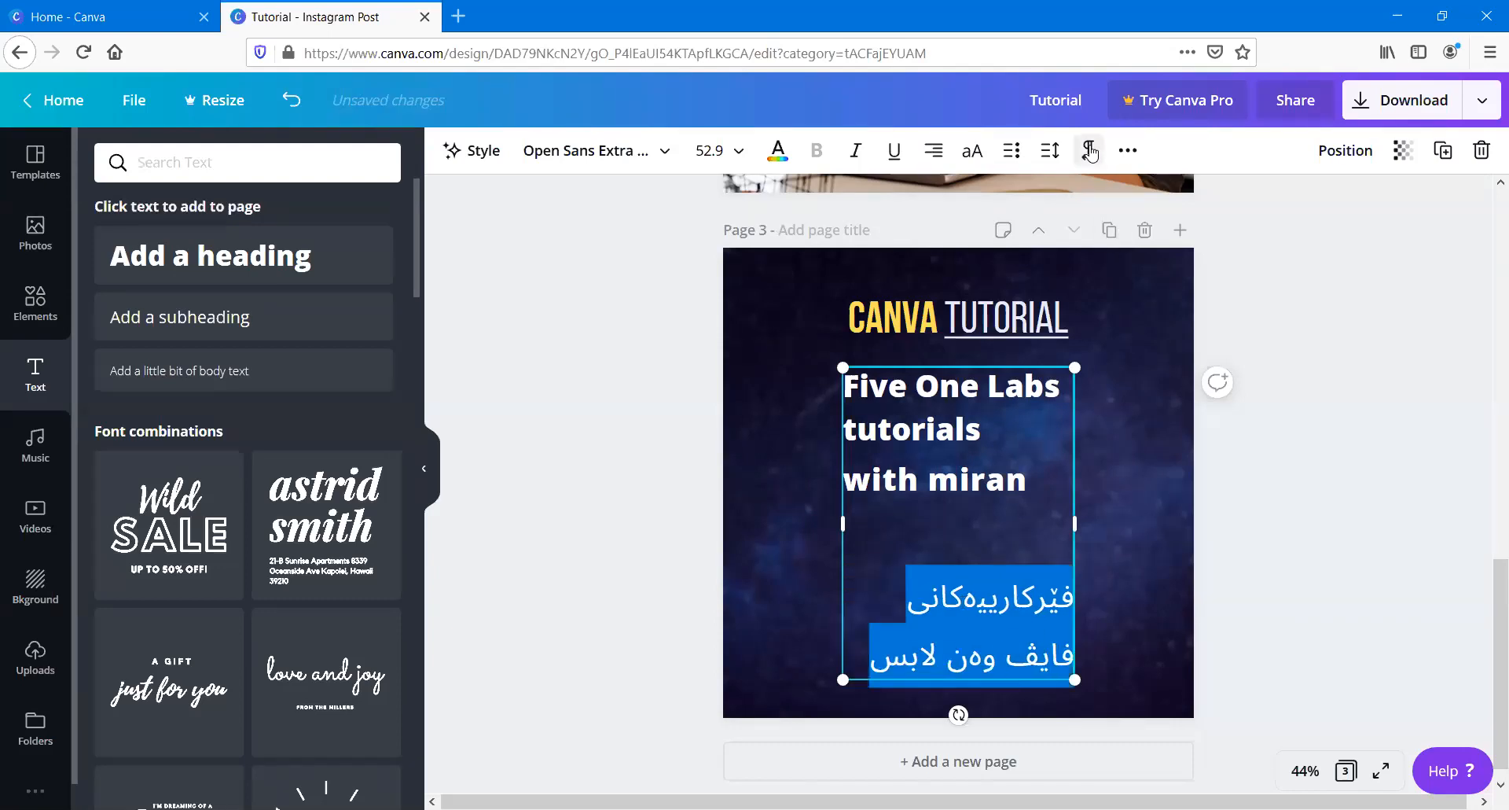
click(997, 406)
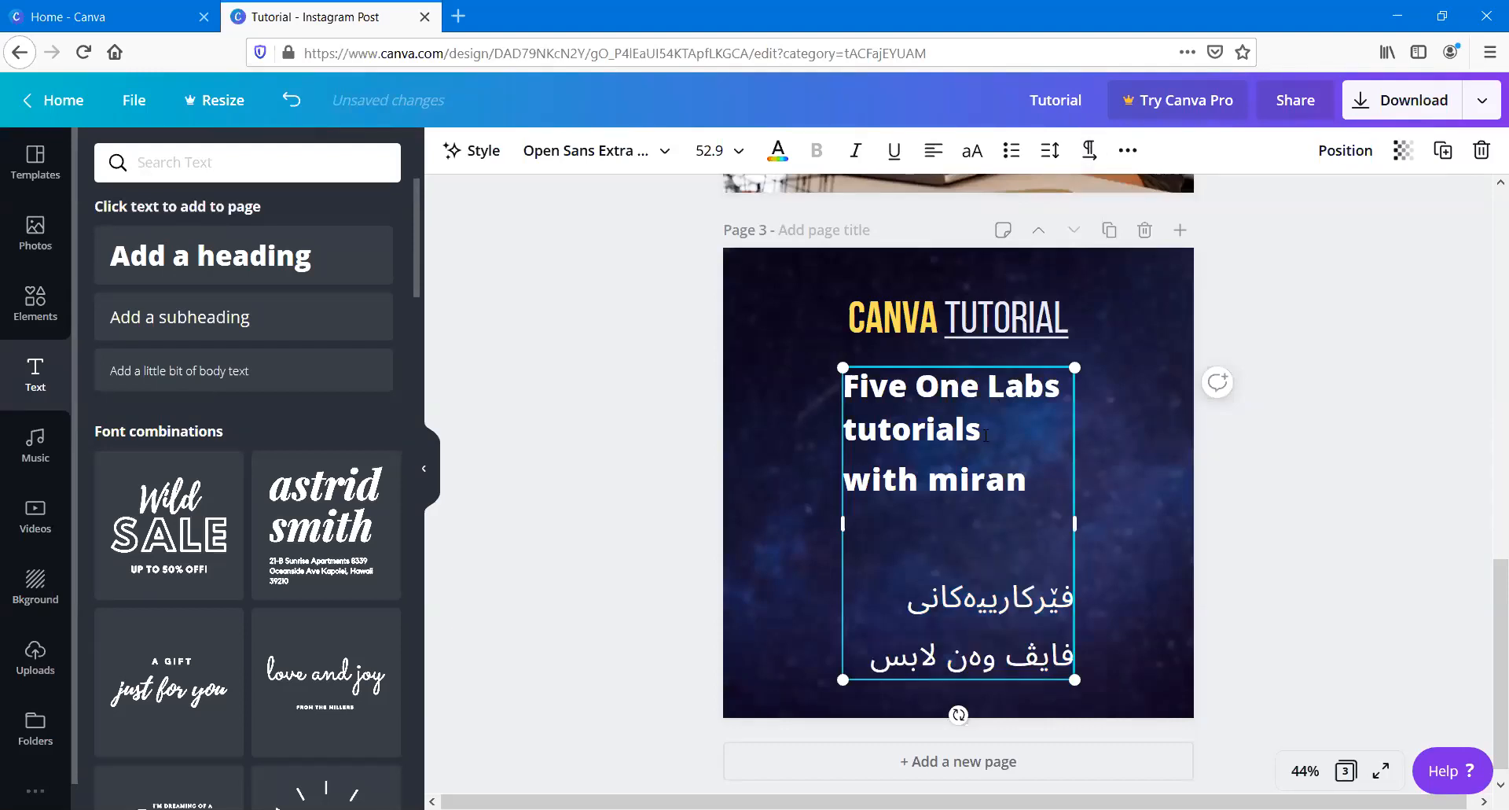
Step: Copy the "Canva Tutorial" heading's style onto the text block below it and shrink that block to font size 48.6
click(993, 658)
click(1128, 150)
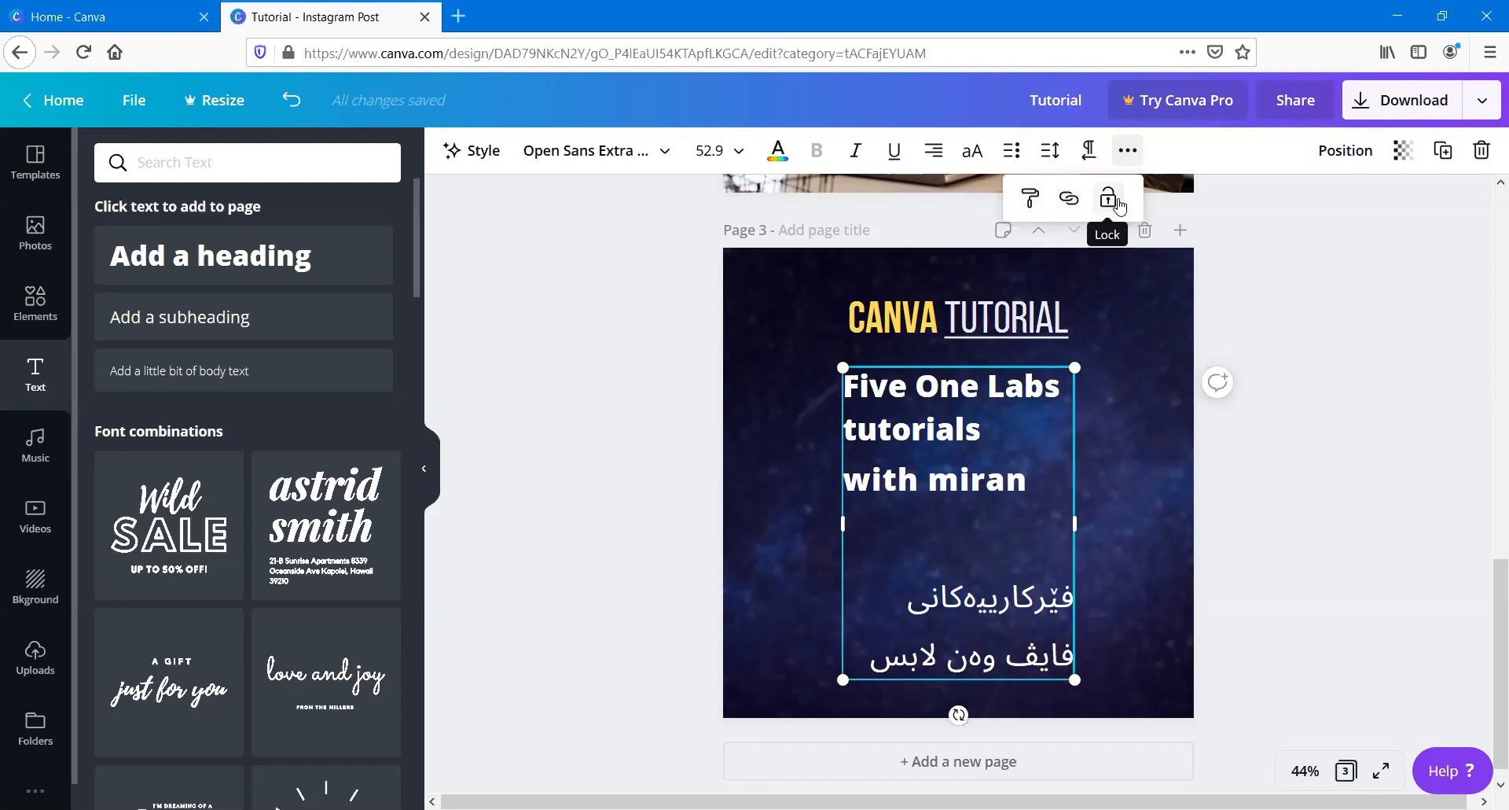
click(982, 335)
click(1128, 150)
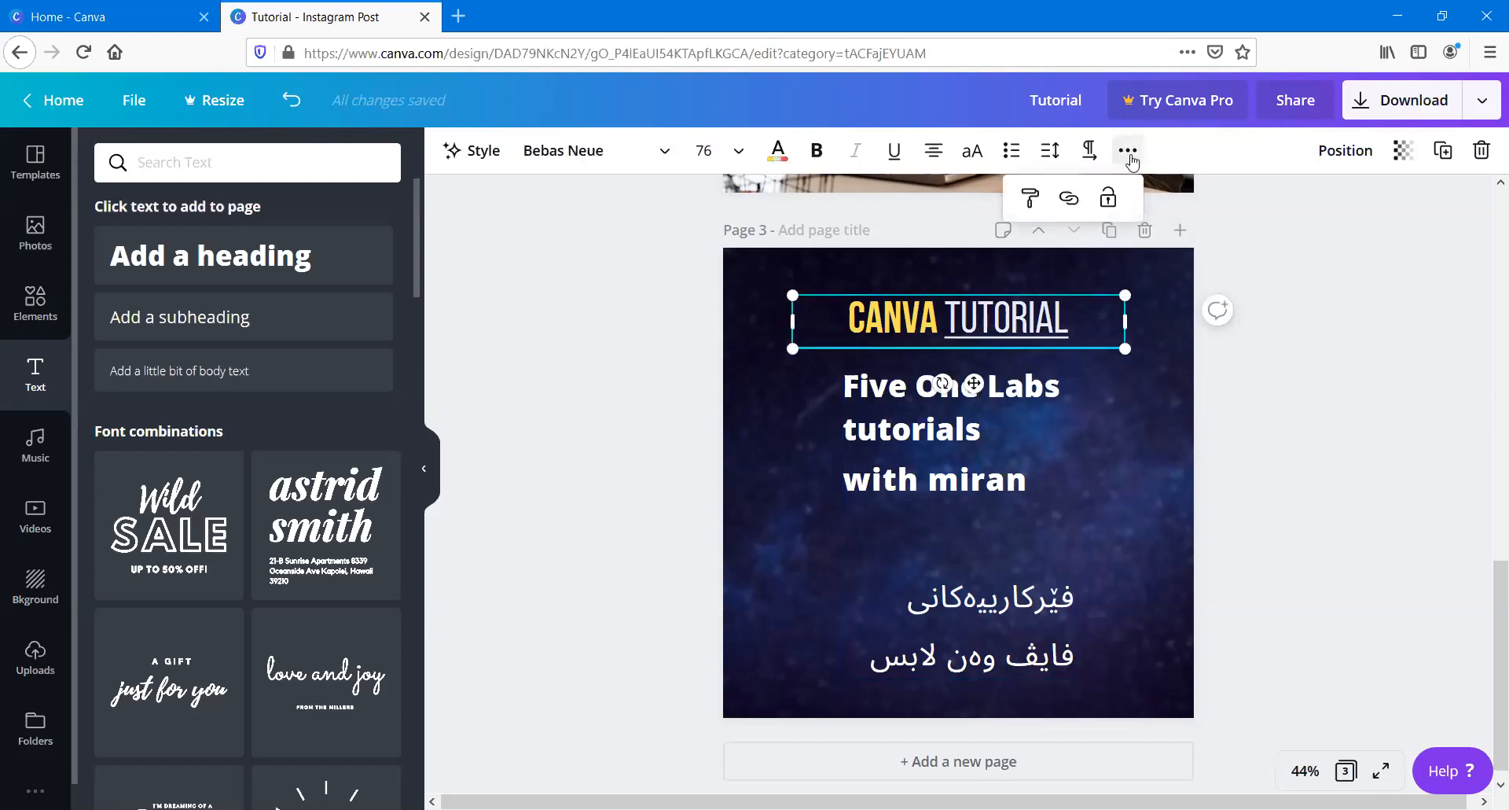
click(1046, 206)
click(967, 425)
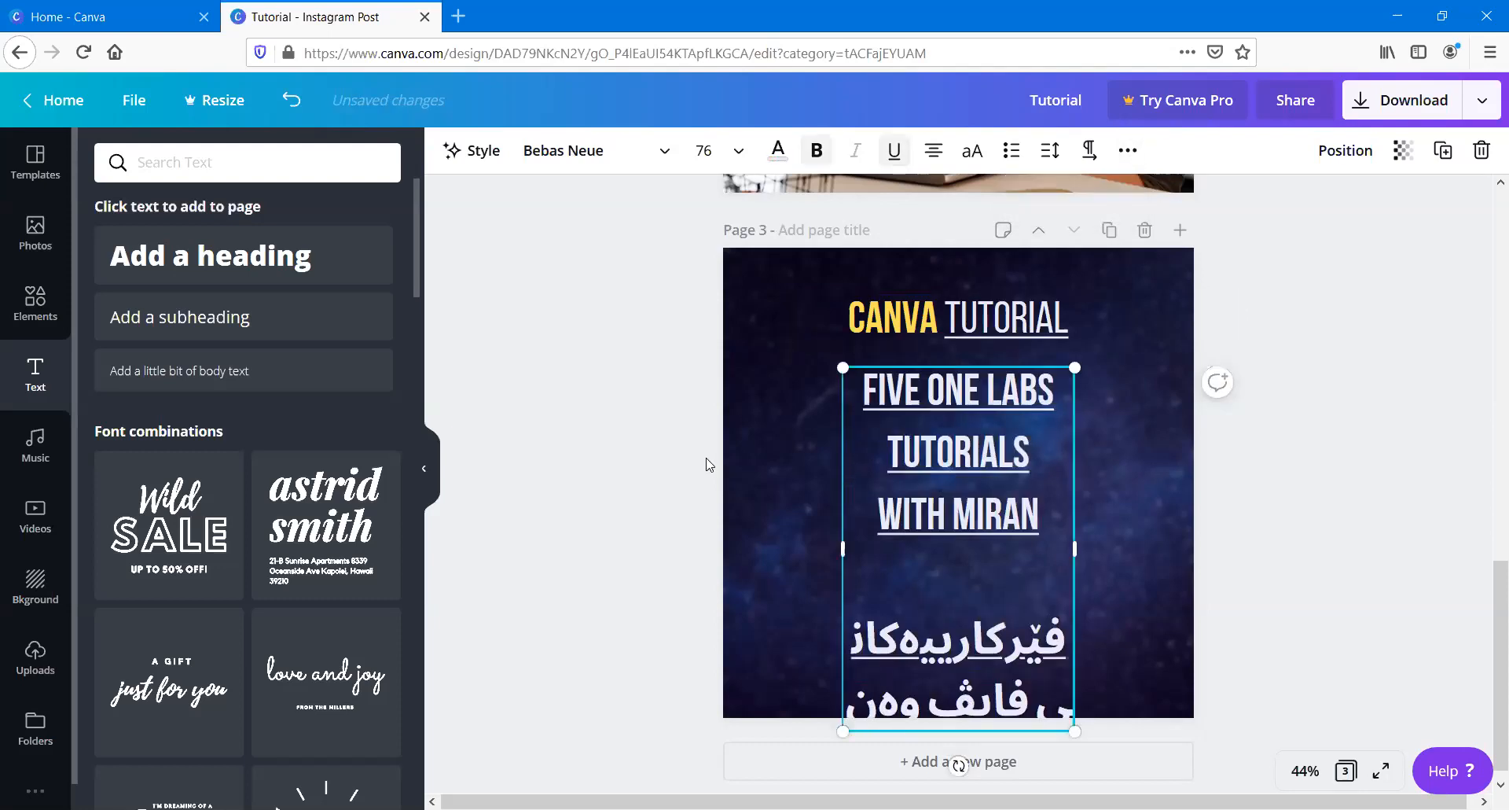
drag(1075, 731, 1032, 665)
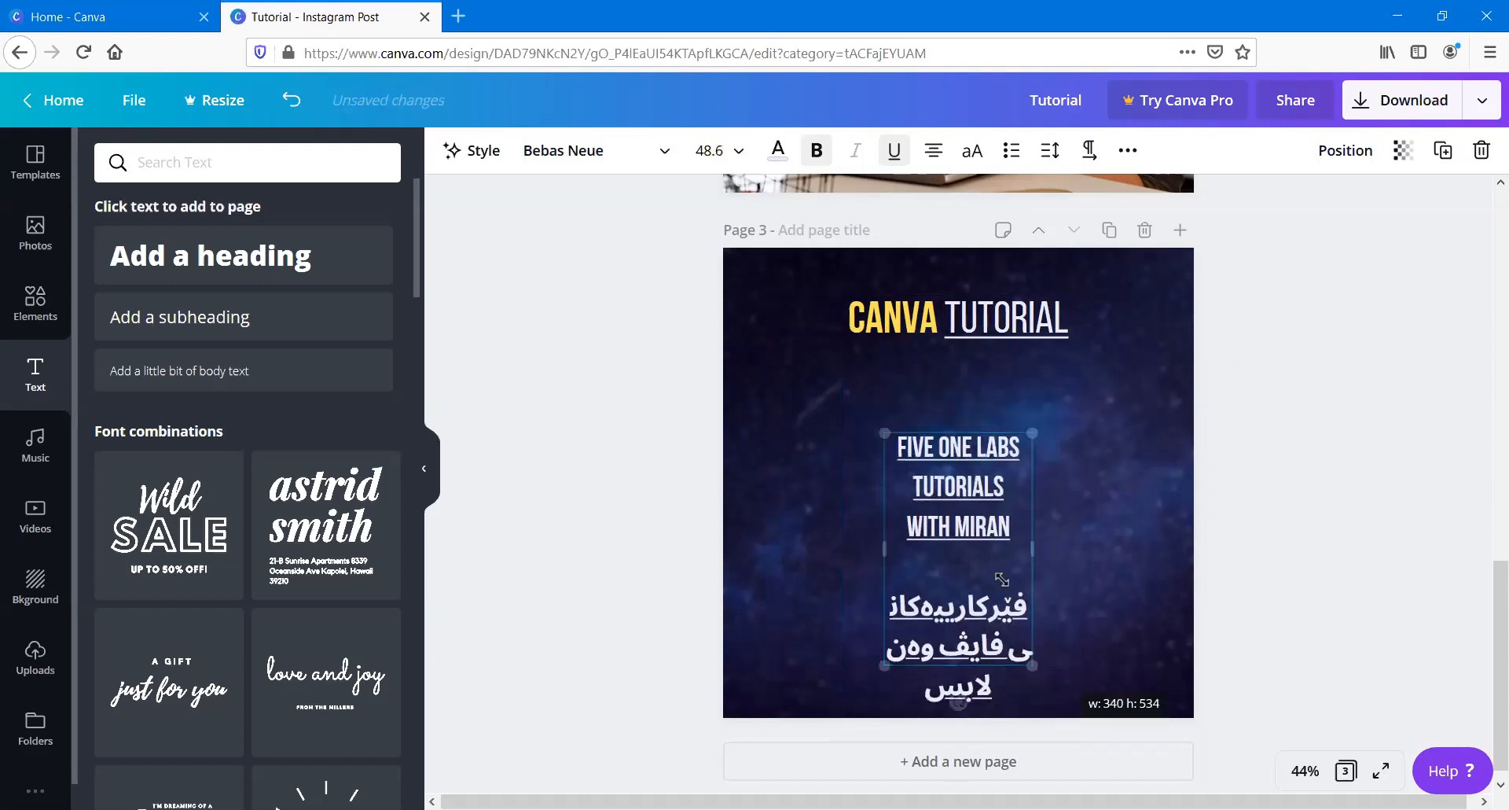
click(892, 462)
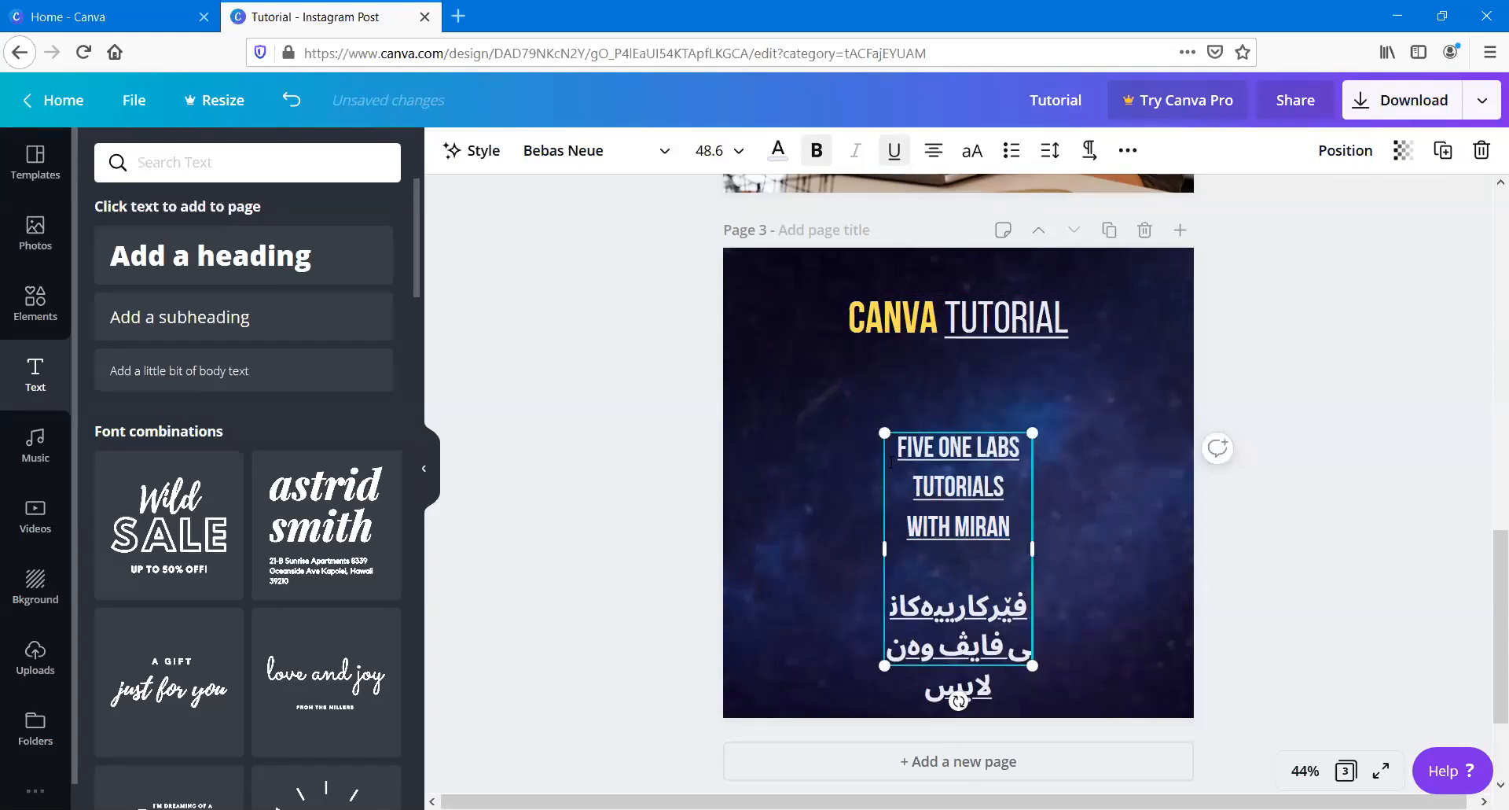
click(967, 315)
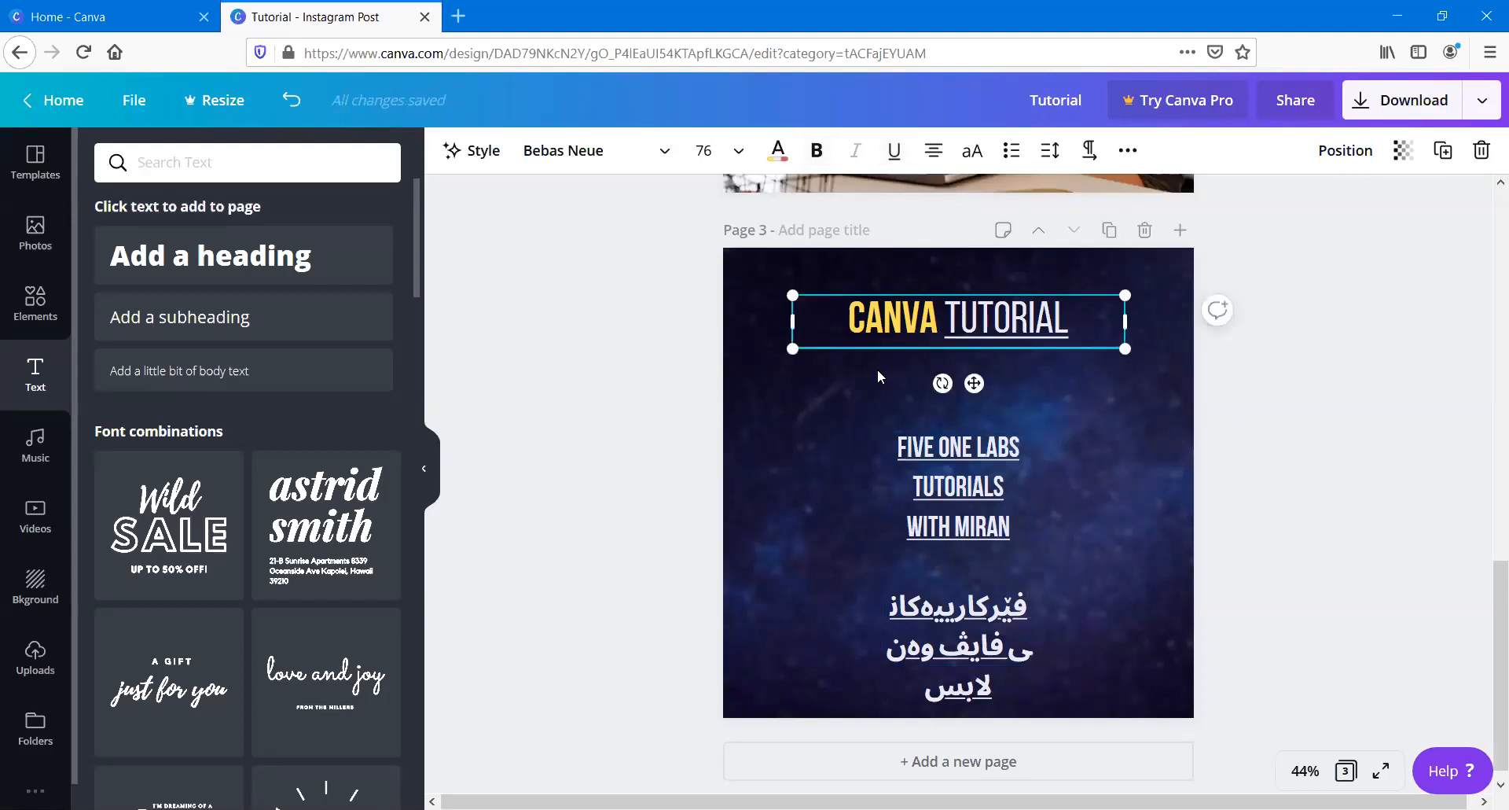
click(927, 464)
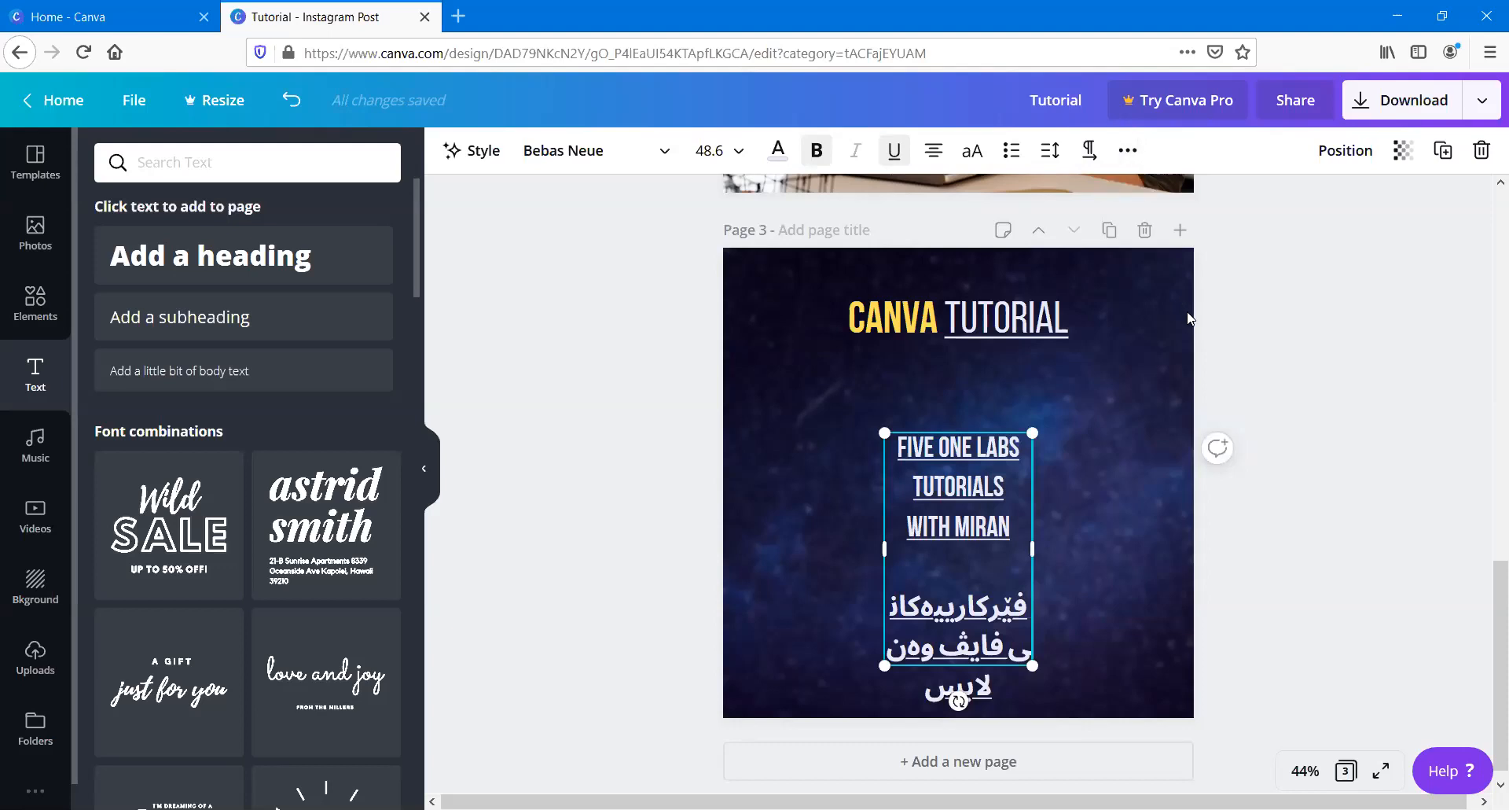
click(894, 318)
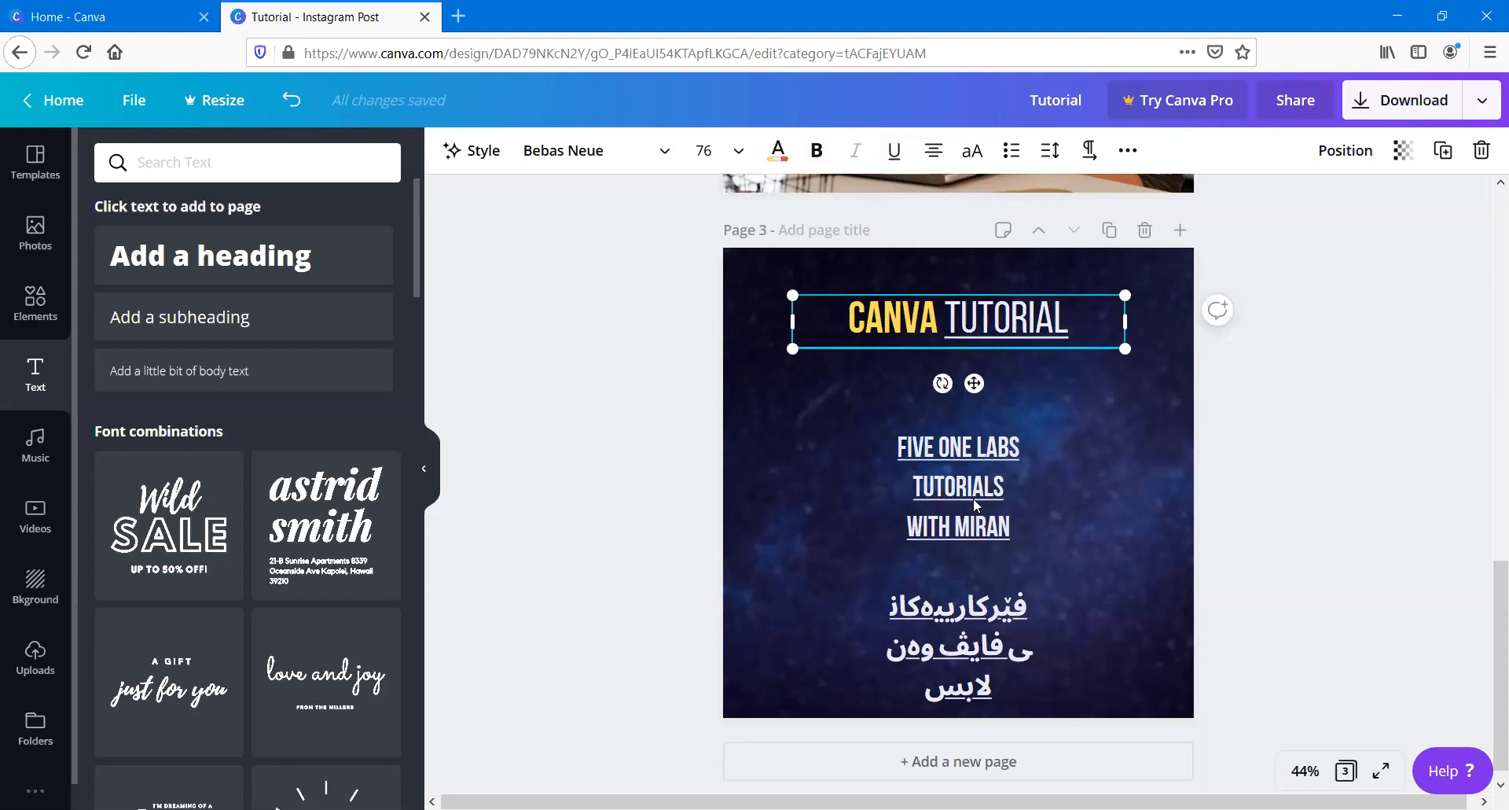
click(688, 482)
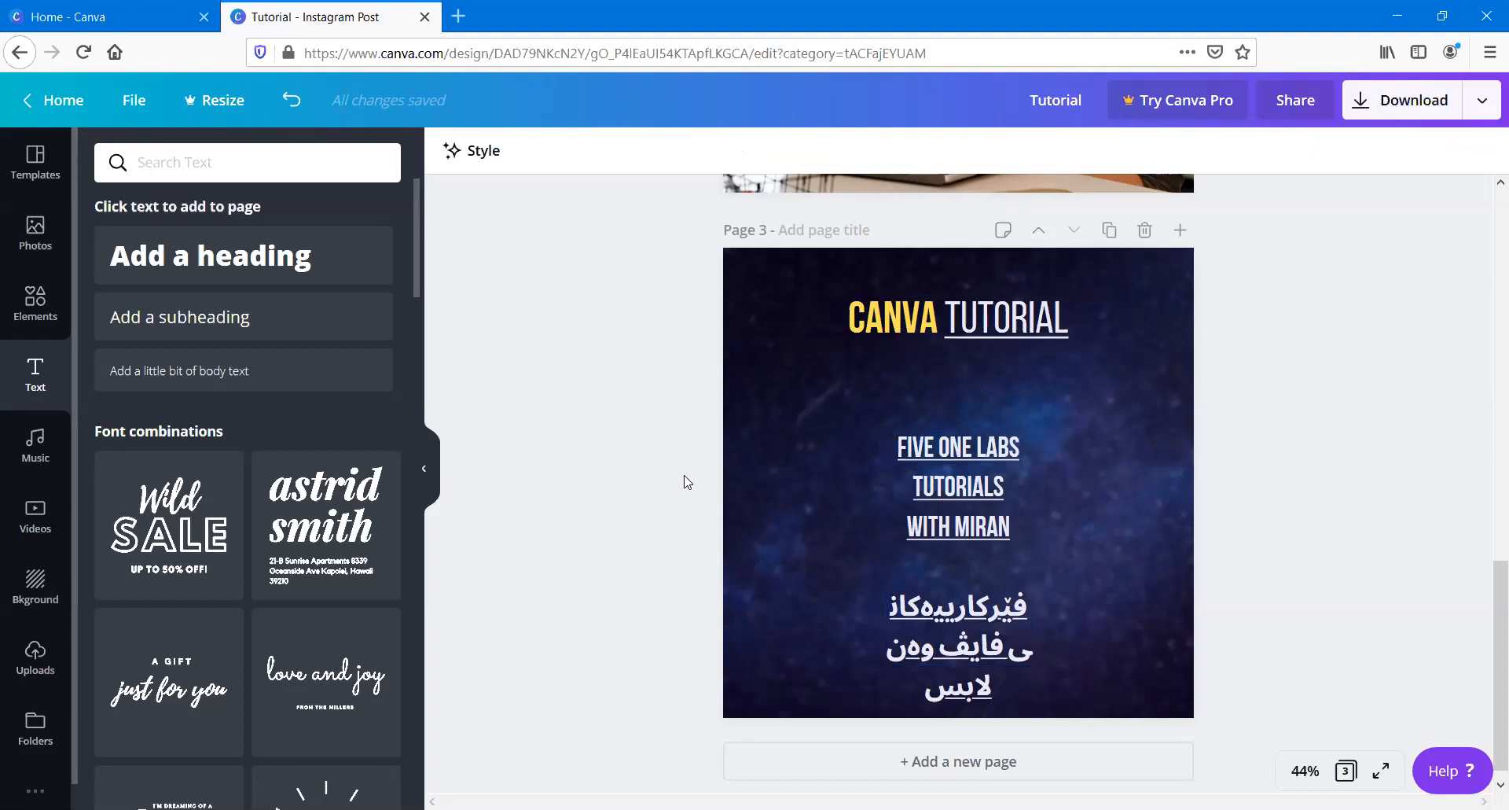
click(886, 317)
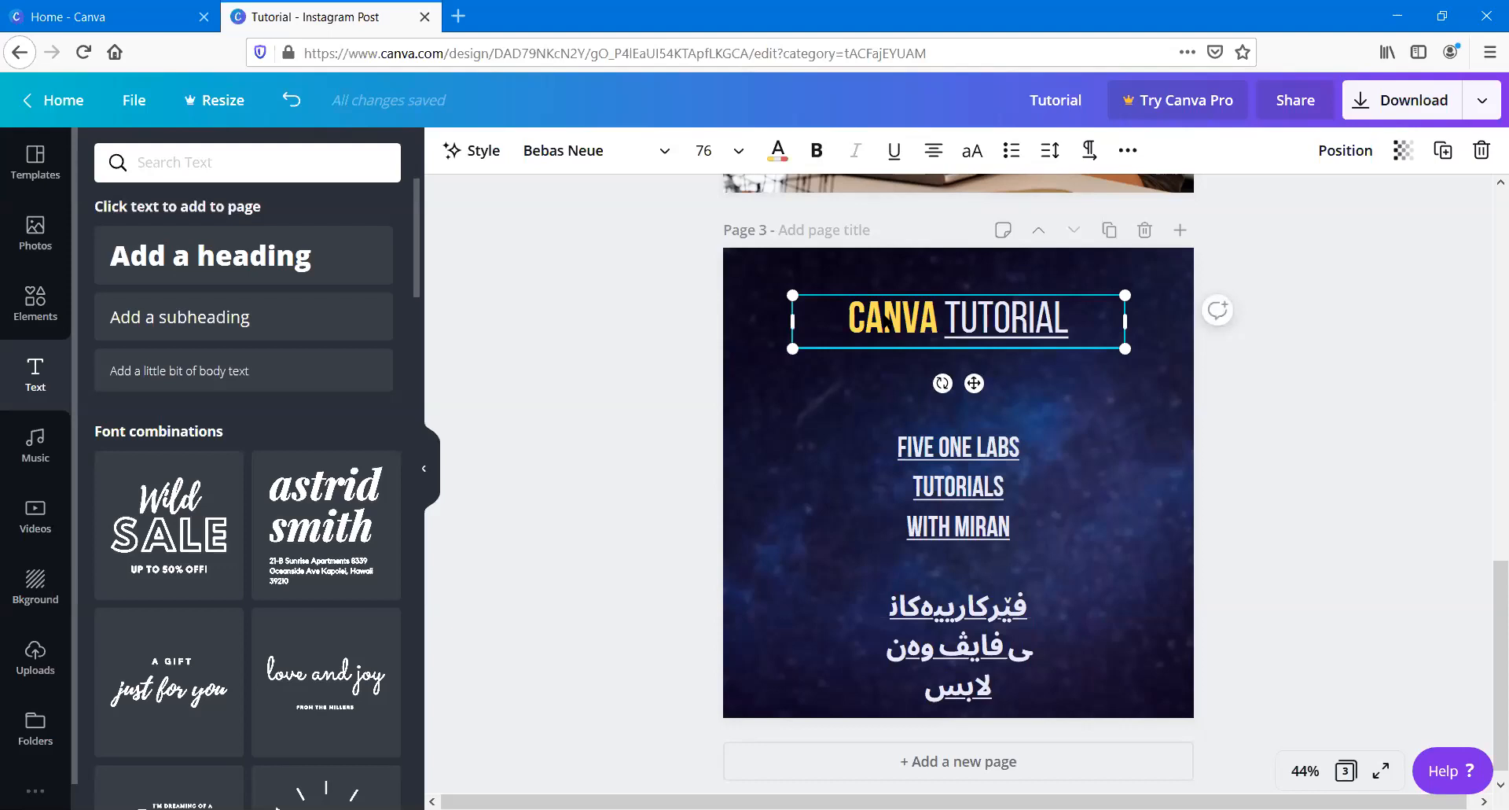
Step: View the details of the Epic track "Video Game Blockbuster" and add the track to the design
click(8, 434)
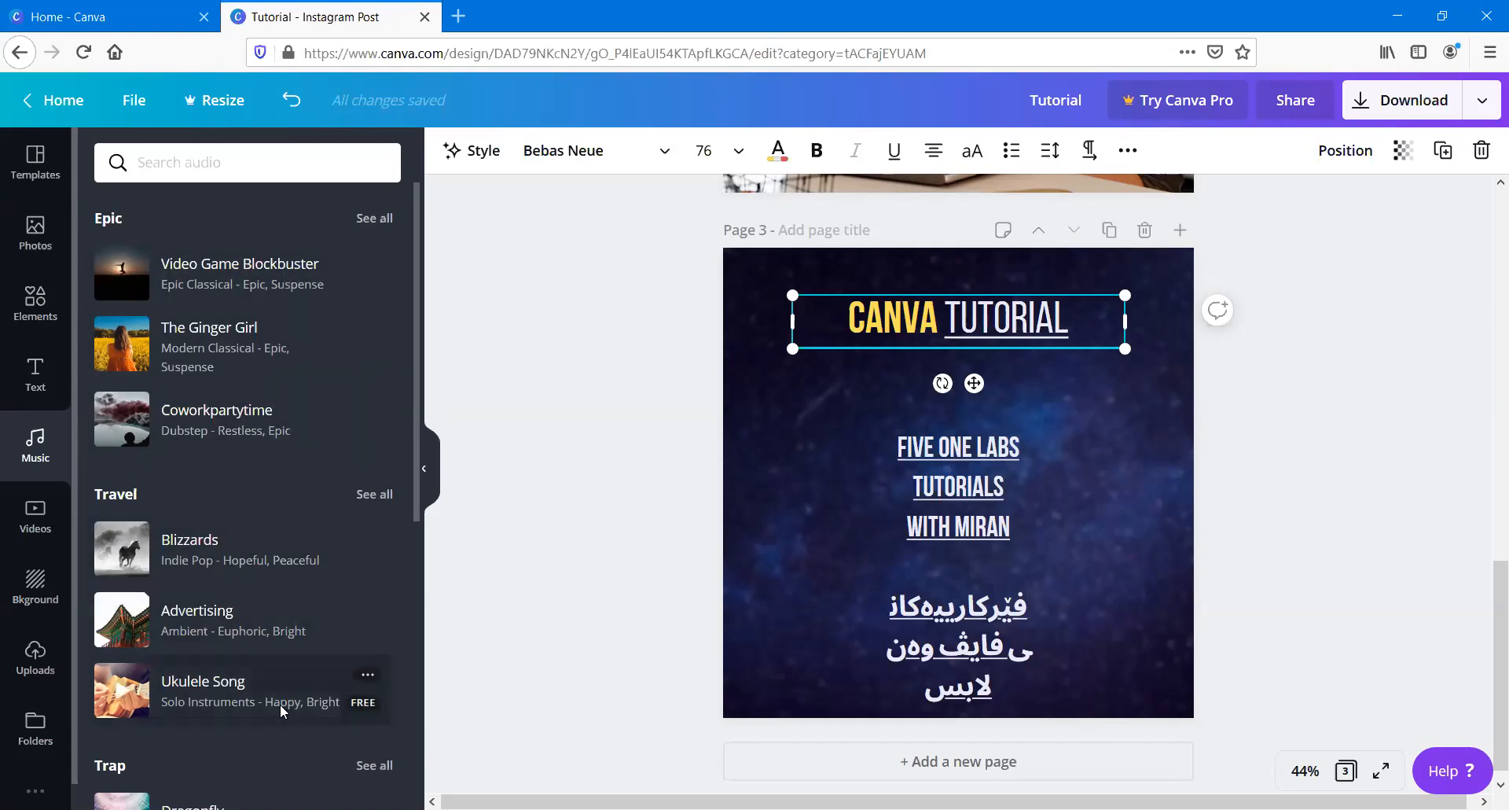
click(367, 258)
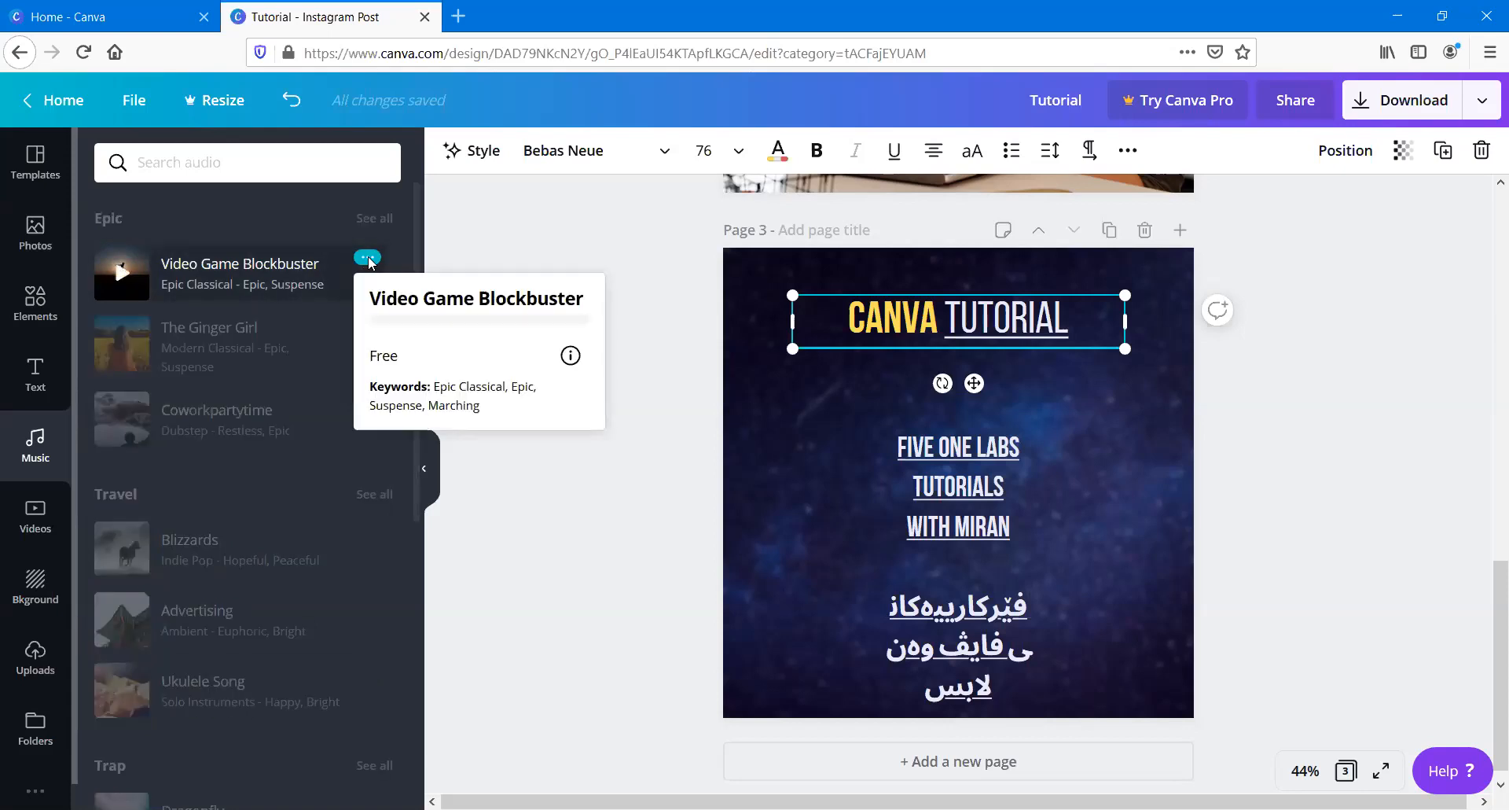
click(367, 258)
click(367, 258)
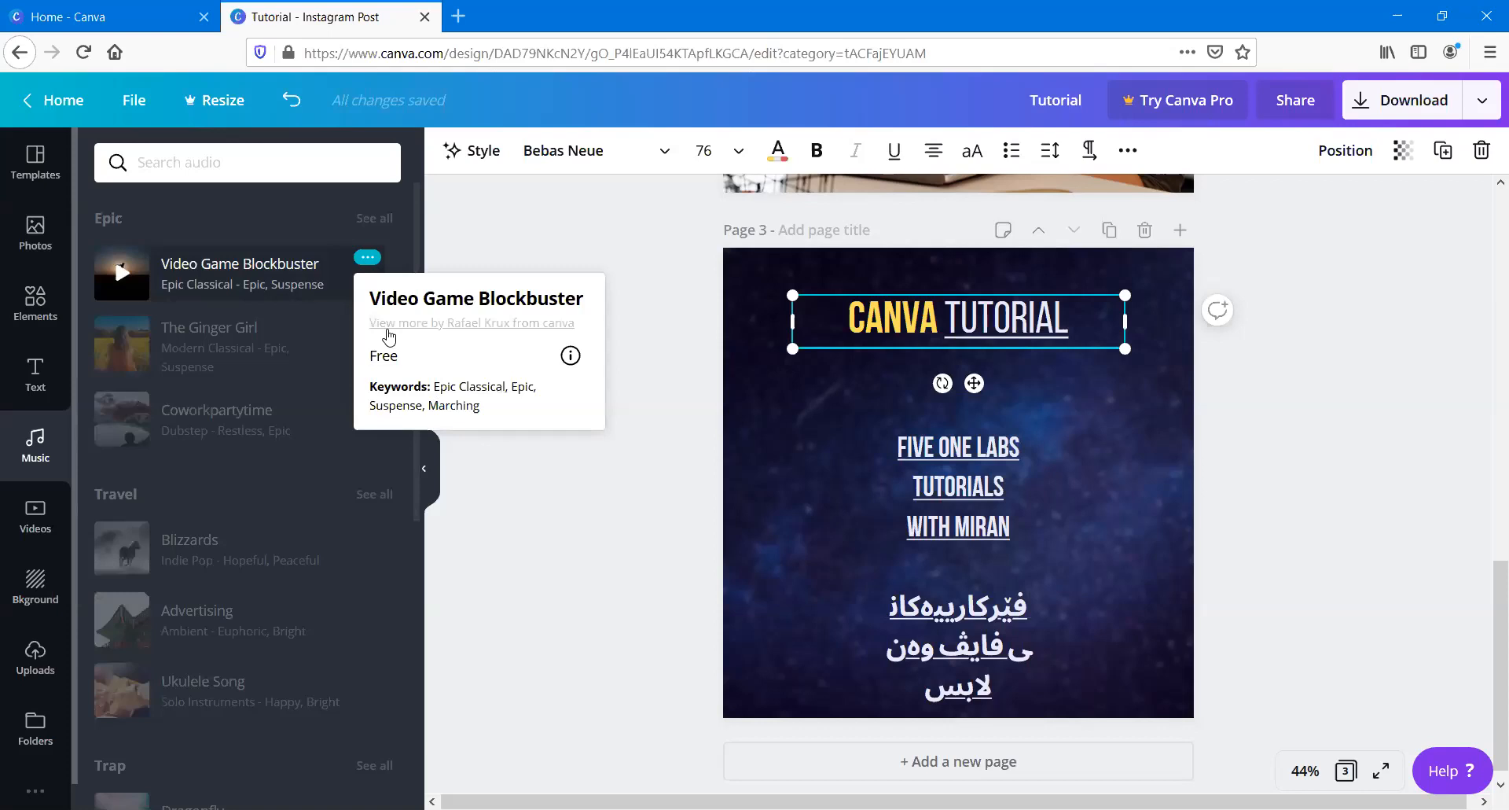
click(284, 274)
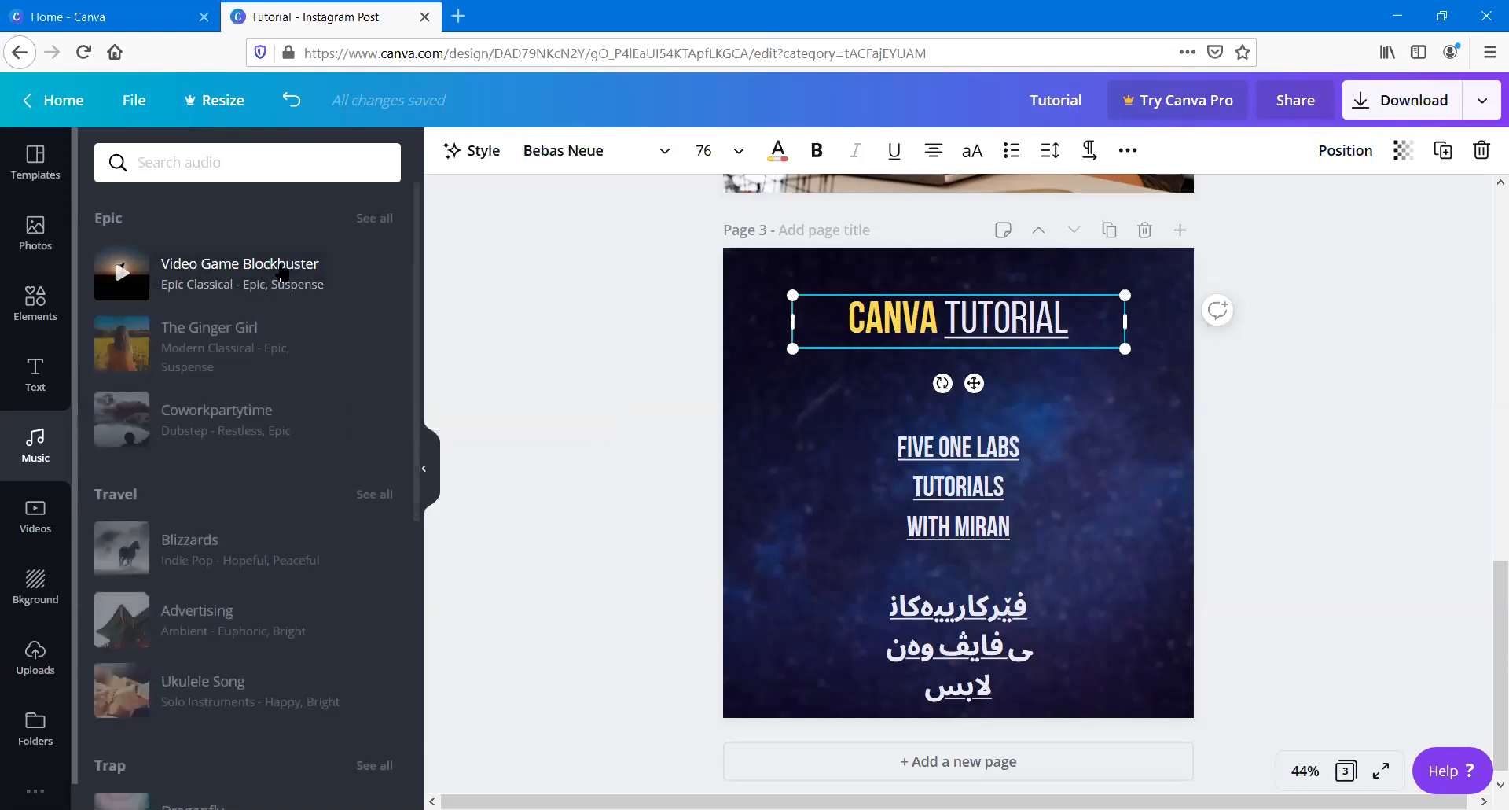
click(235, 287)
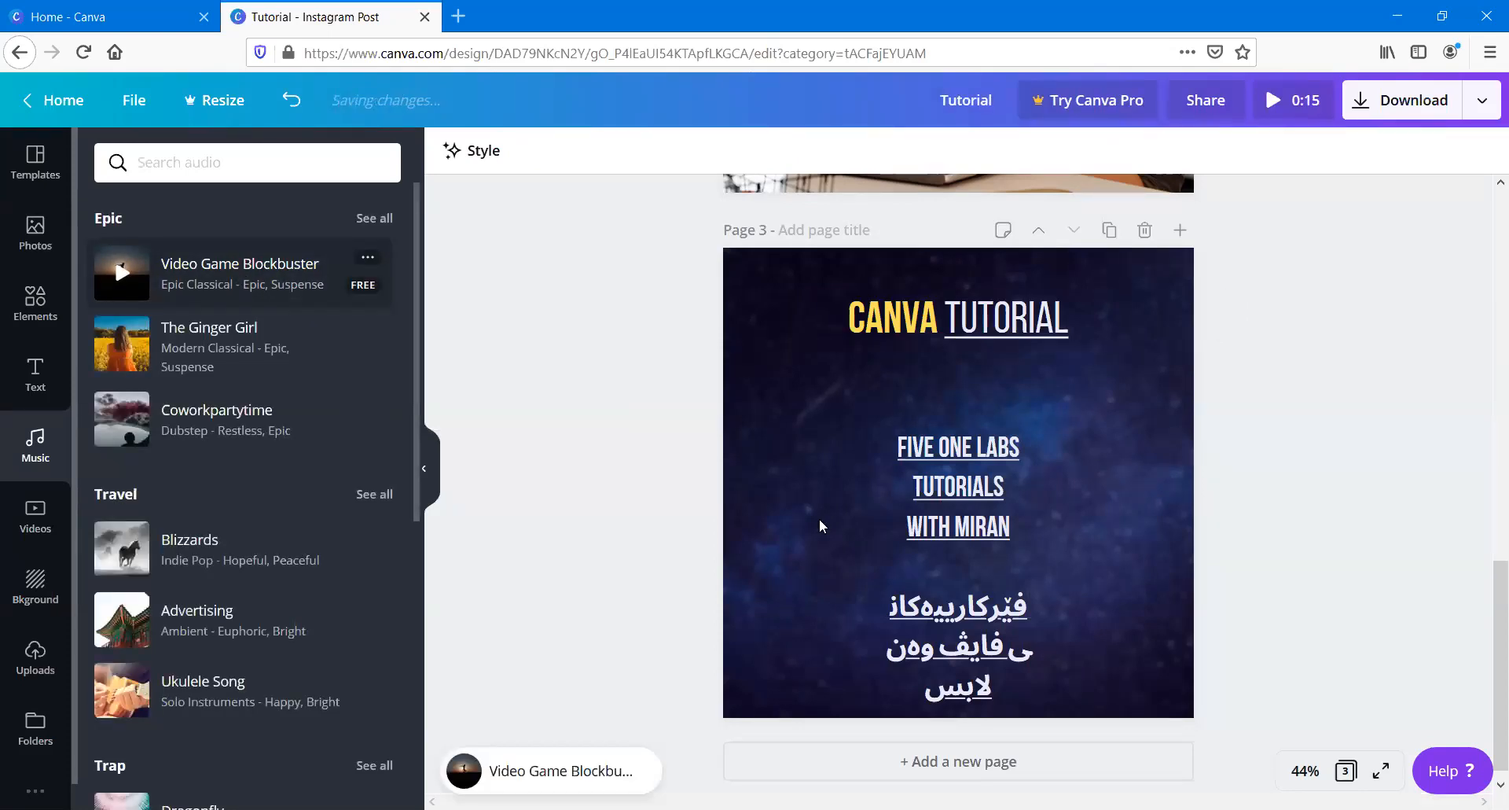
Step: Play the added "Video Game Blockbuster" track and set its volume to 59
click(550, 771)
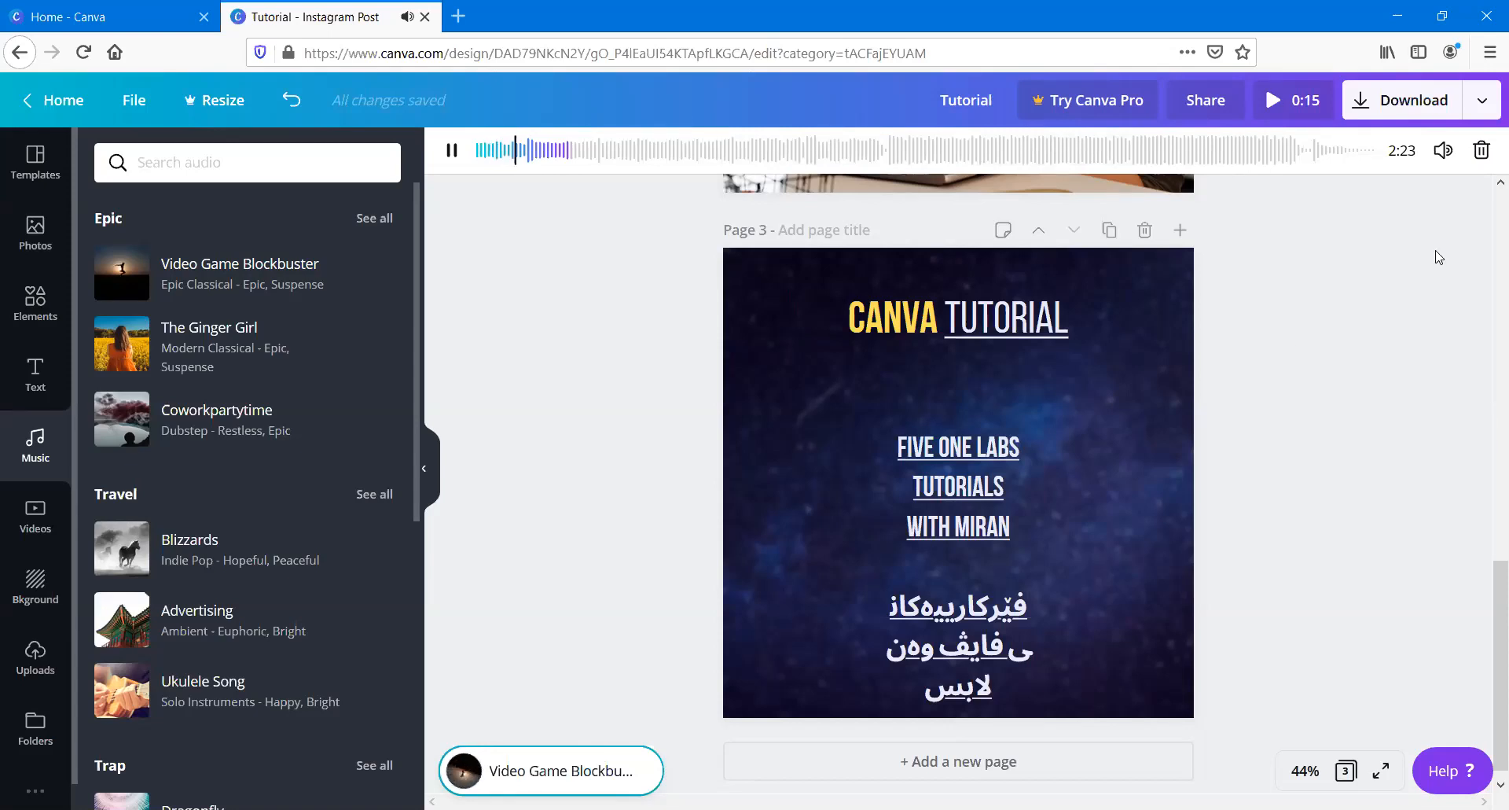
click(1443, 150)
mouse_move(1311, 211)
mouse_down()
mouse_move(1265, 203)
mouse_move(1318, 202)
mouse_move(1301, 203)
mouse_up()
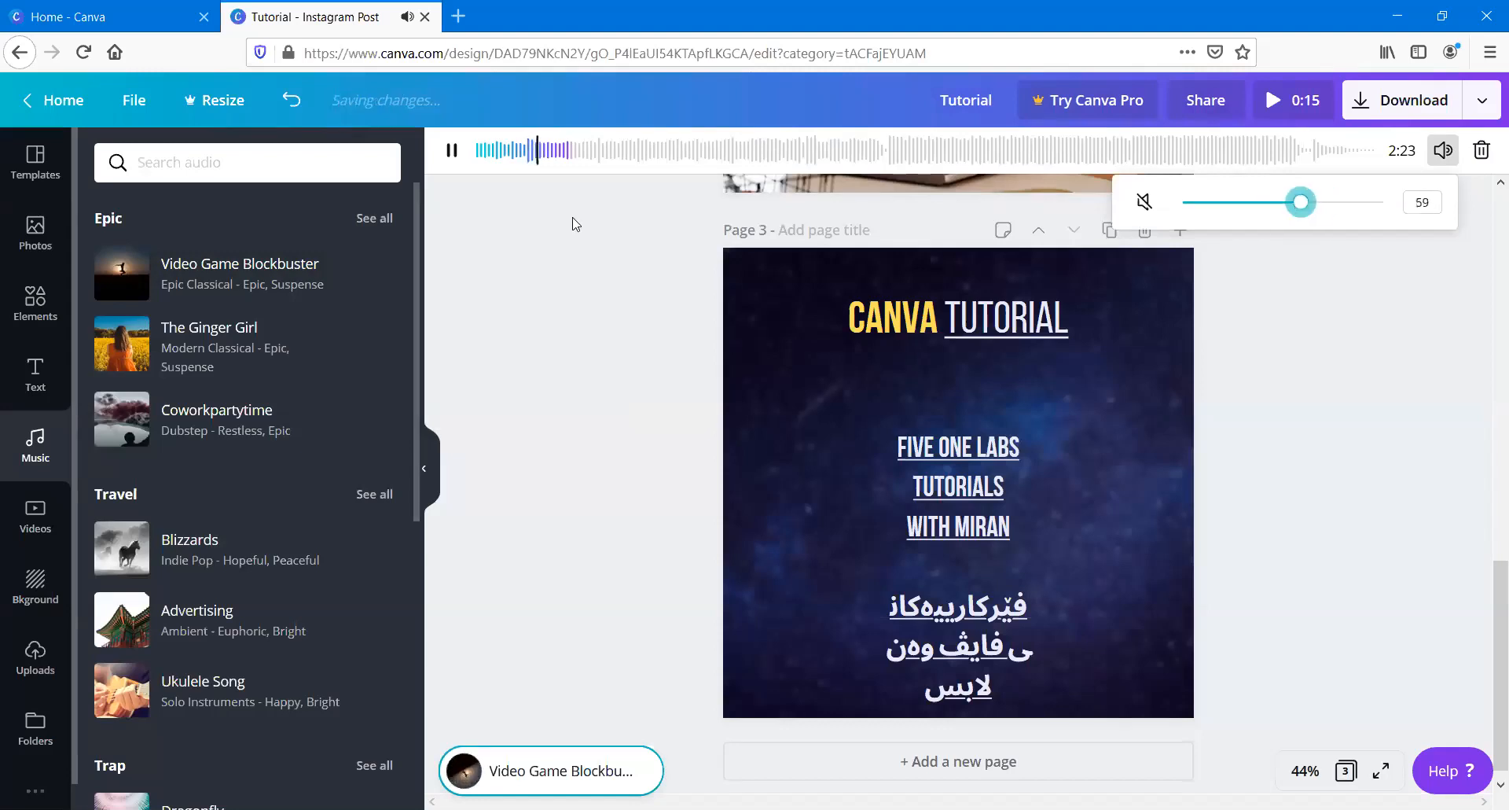
click(511, 211)
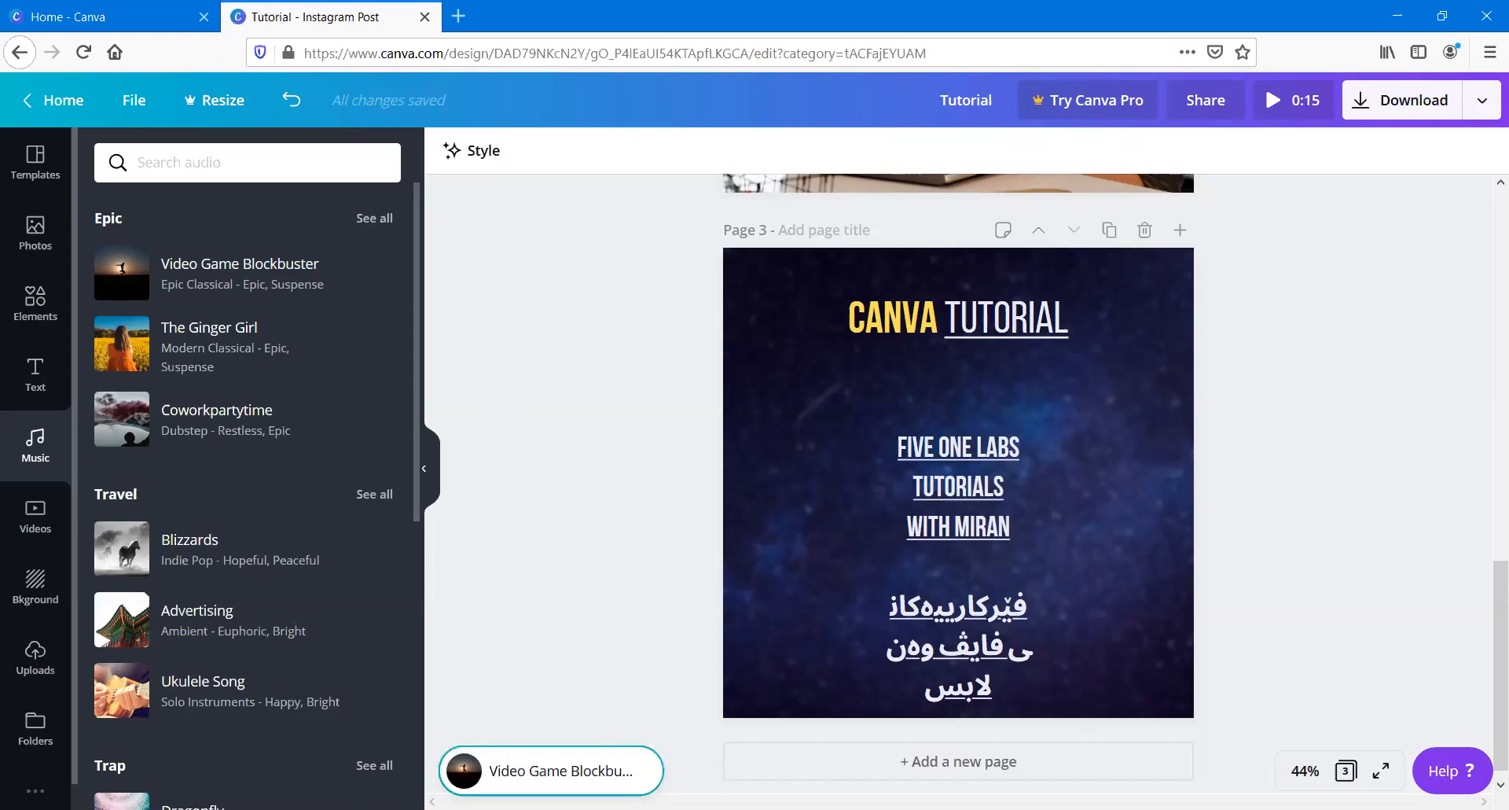
Step: Delete the "Video Game Blockbuster" track from the design
scroll(674, 589, down, 1)
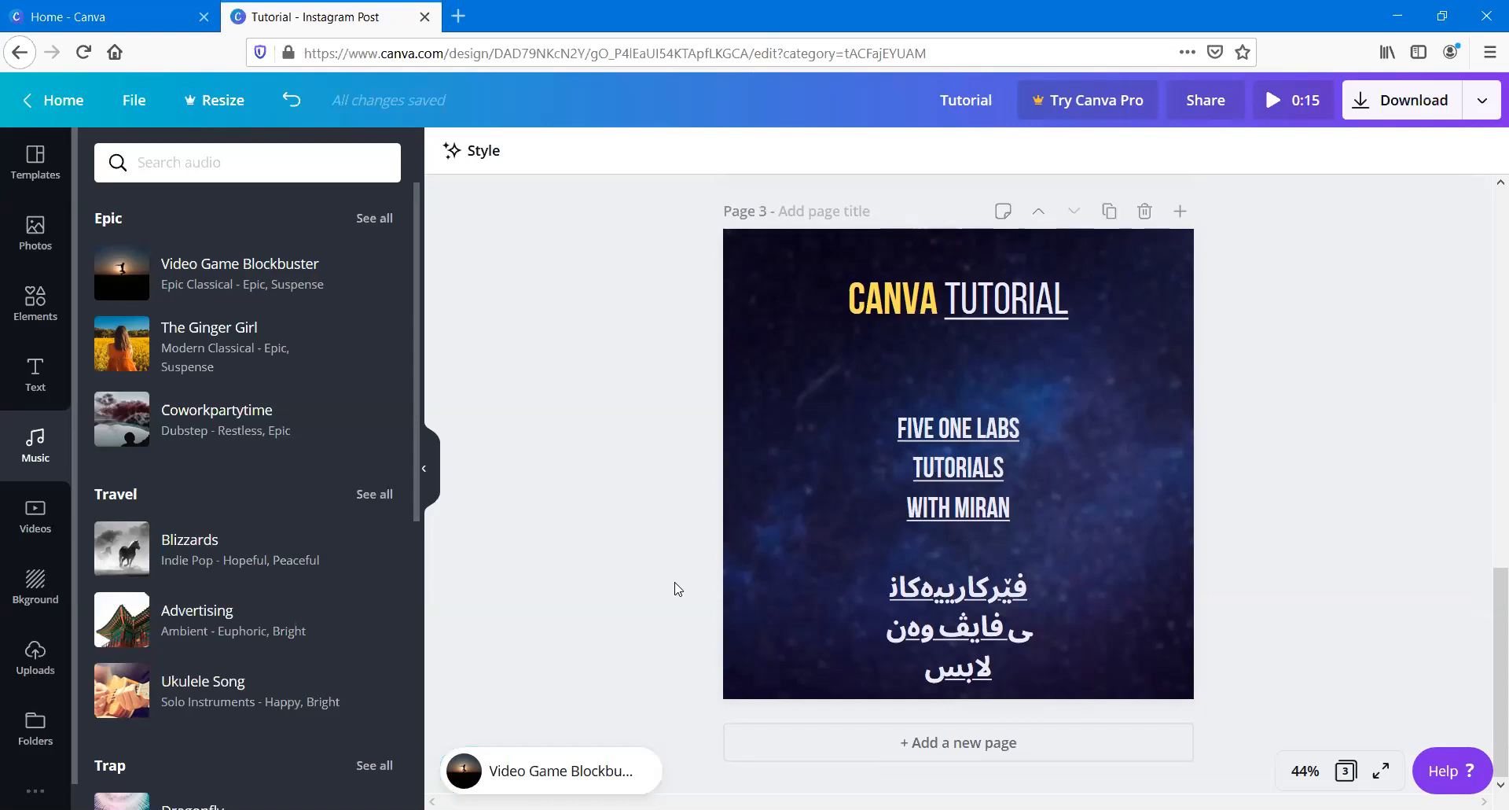
click(542, 769)
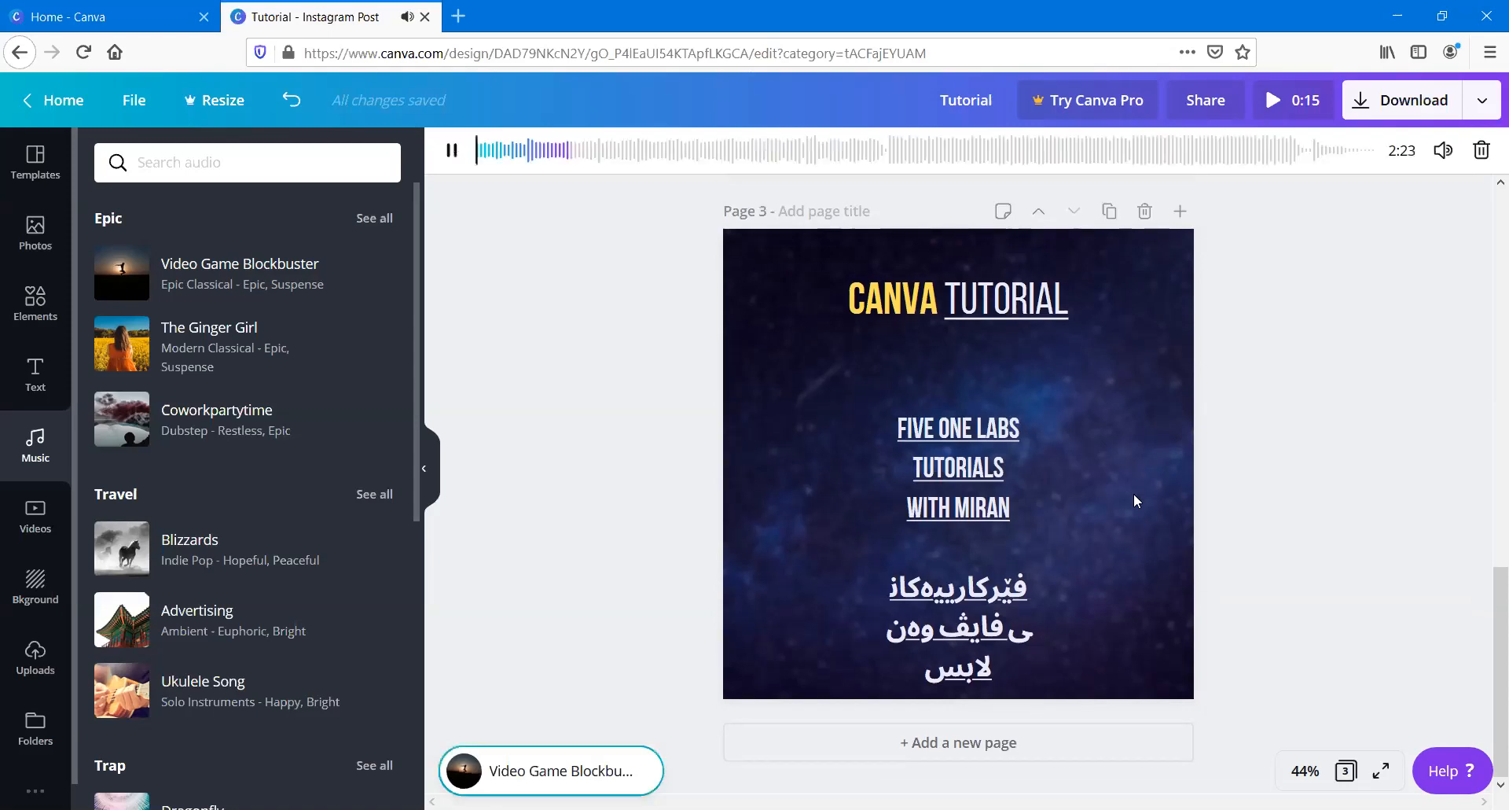
click(1484, 154)
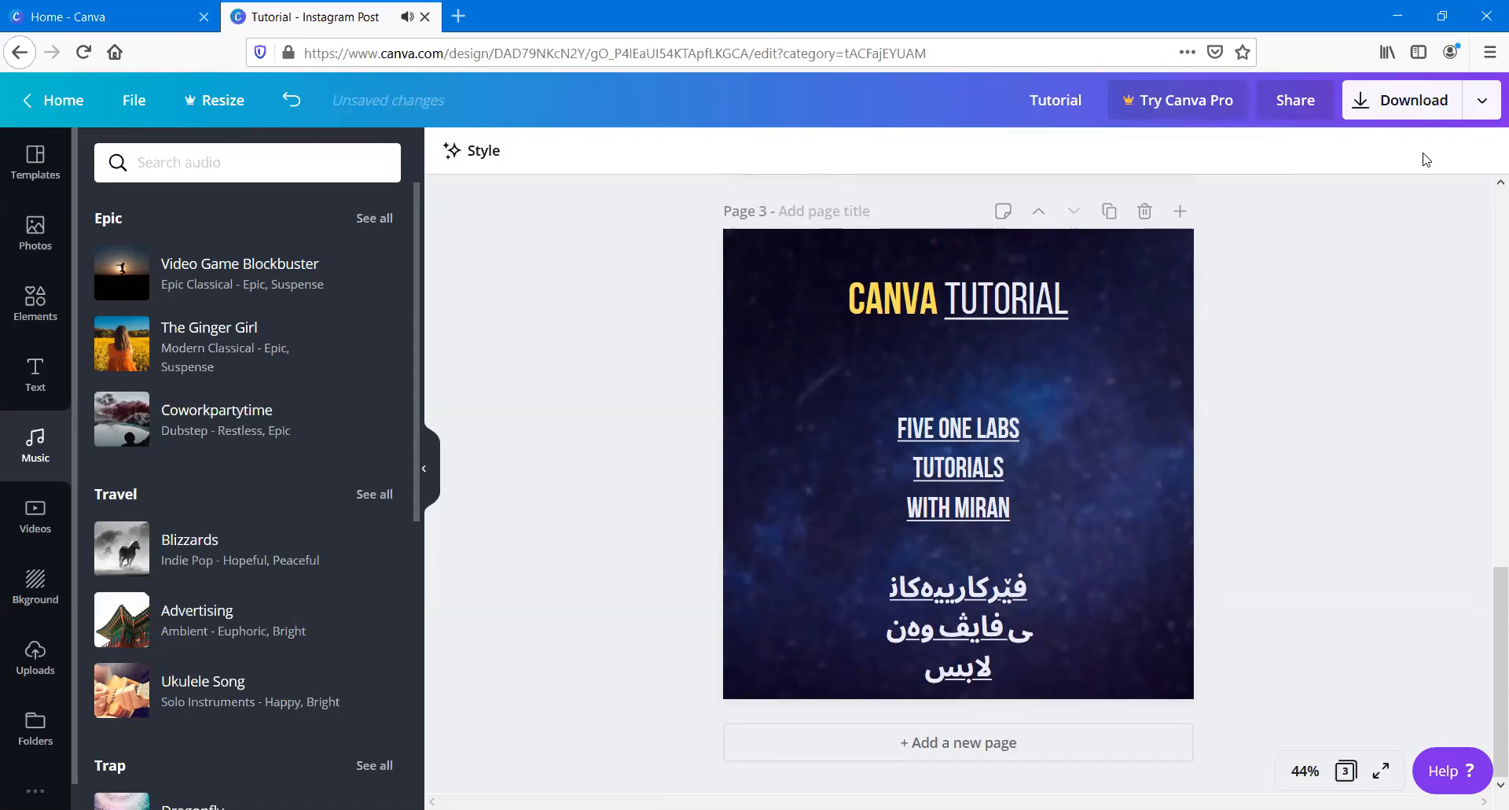
Step: Try the Sea category's video of waves breaking over a rock on page 3 and delete it again
click(12, 536)
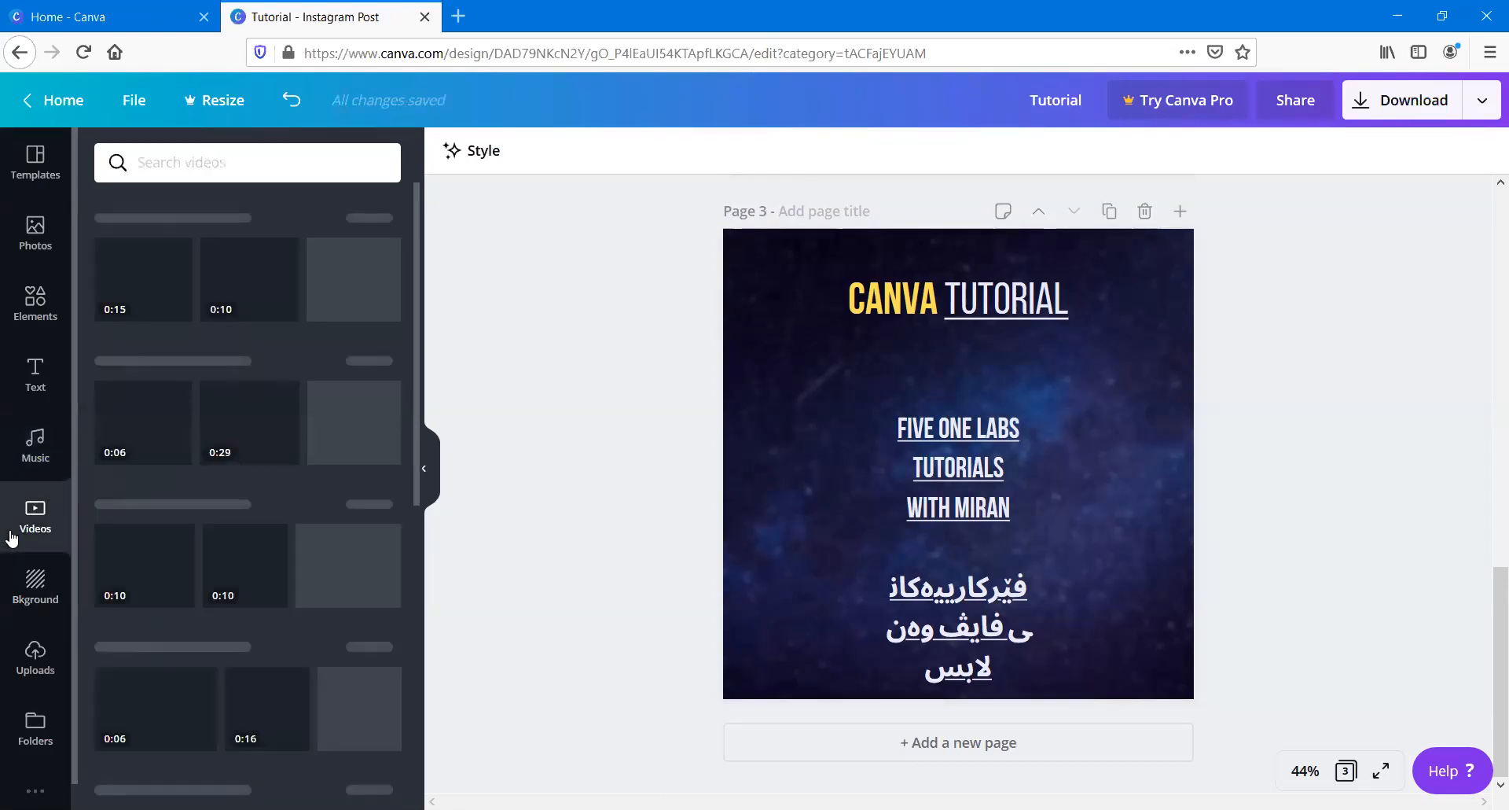
scroll(211, 472, down, 9)
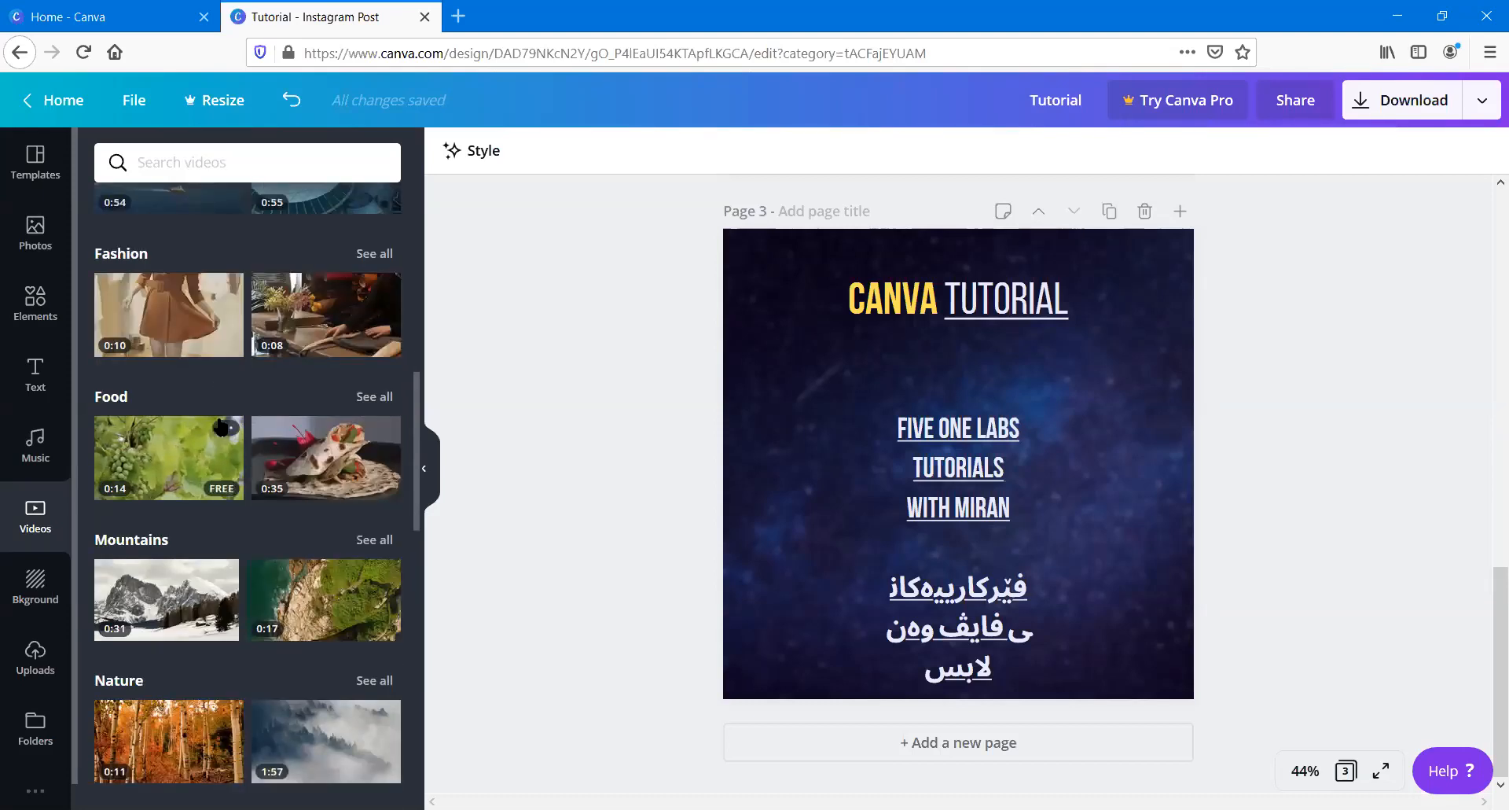
scroll(219, 421, down, 3)
scroll(219, 417, down, 4)
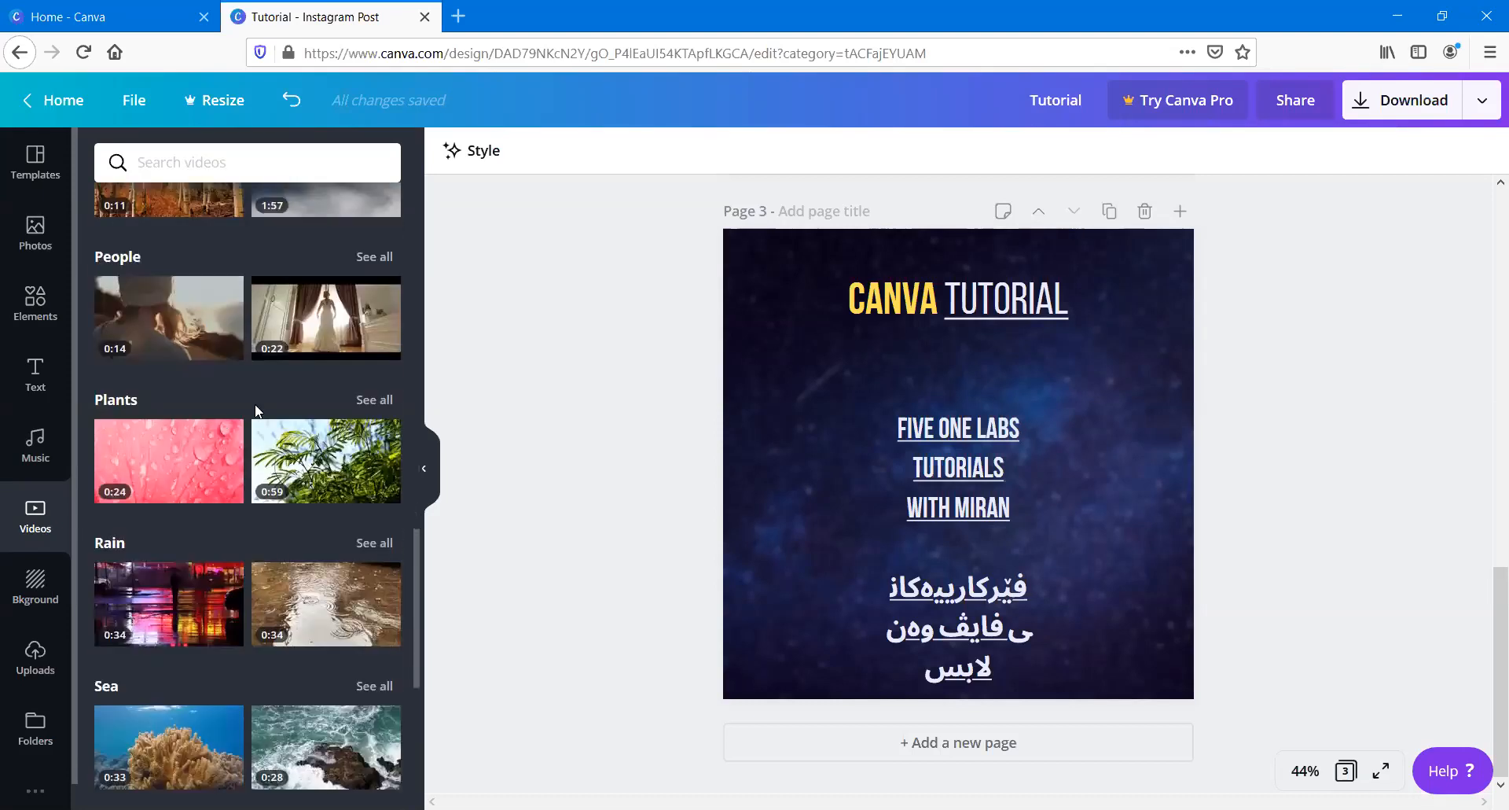
scroll(353, 465, down, 4)
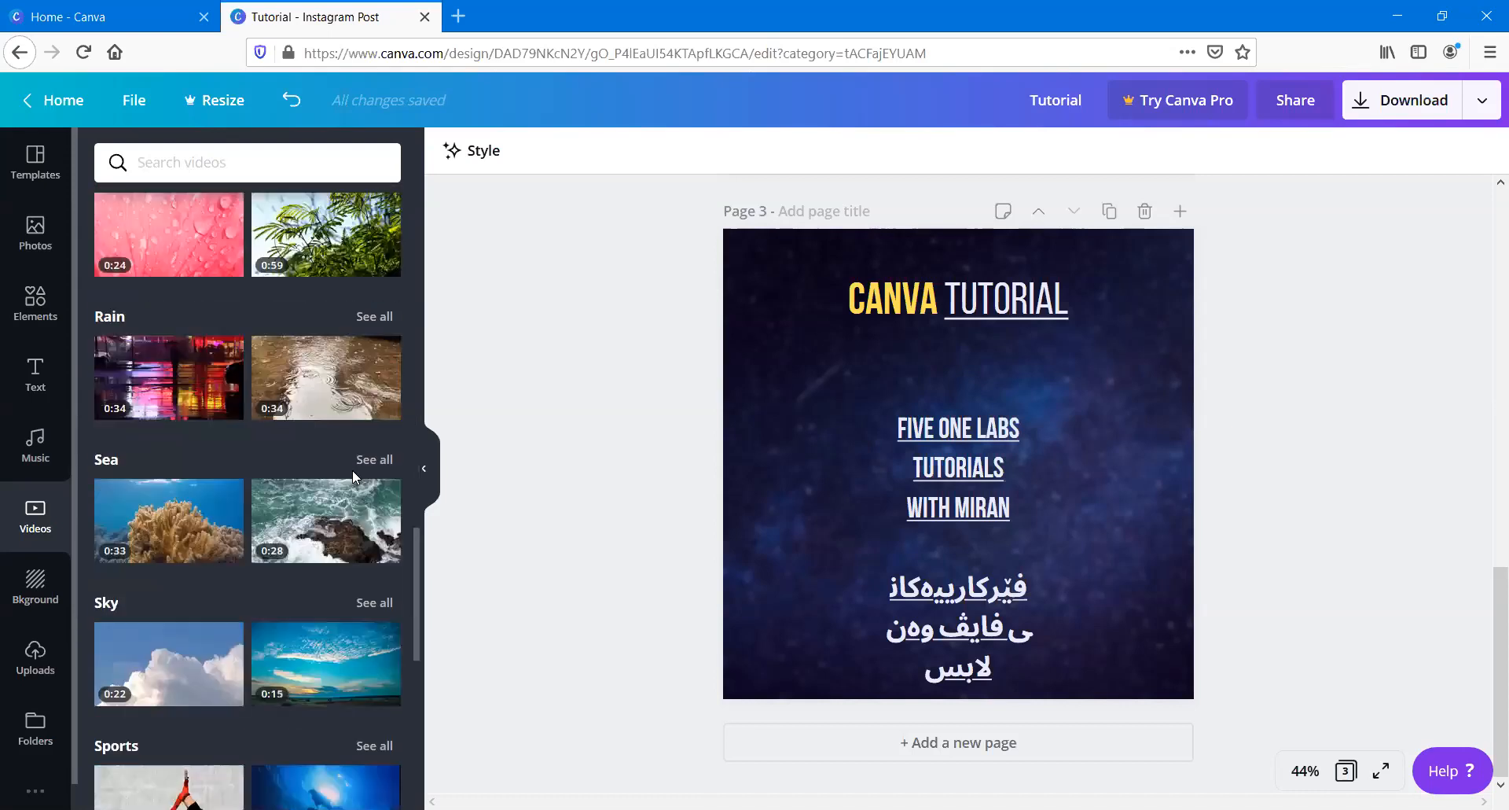
scroll(343, 460, down, 1)
click(332, 433)
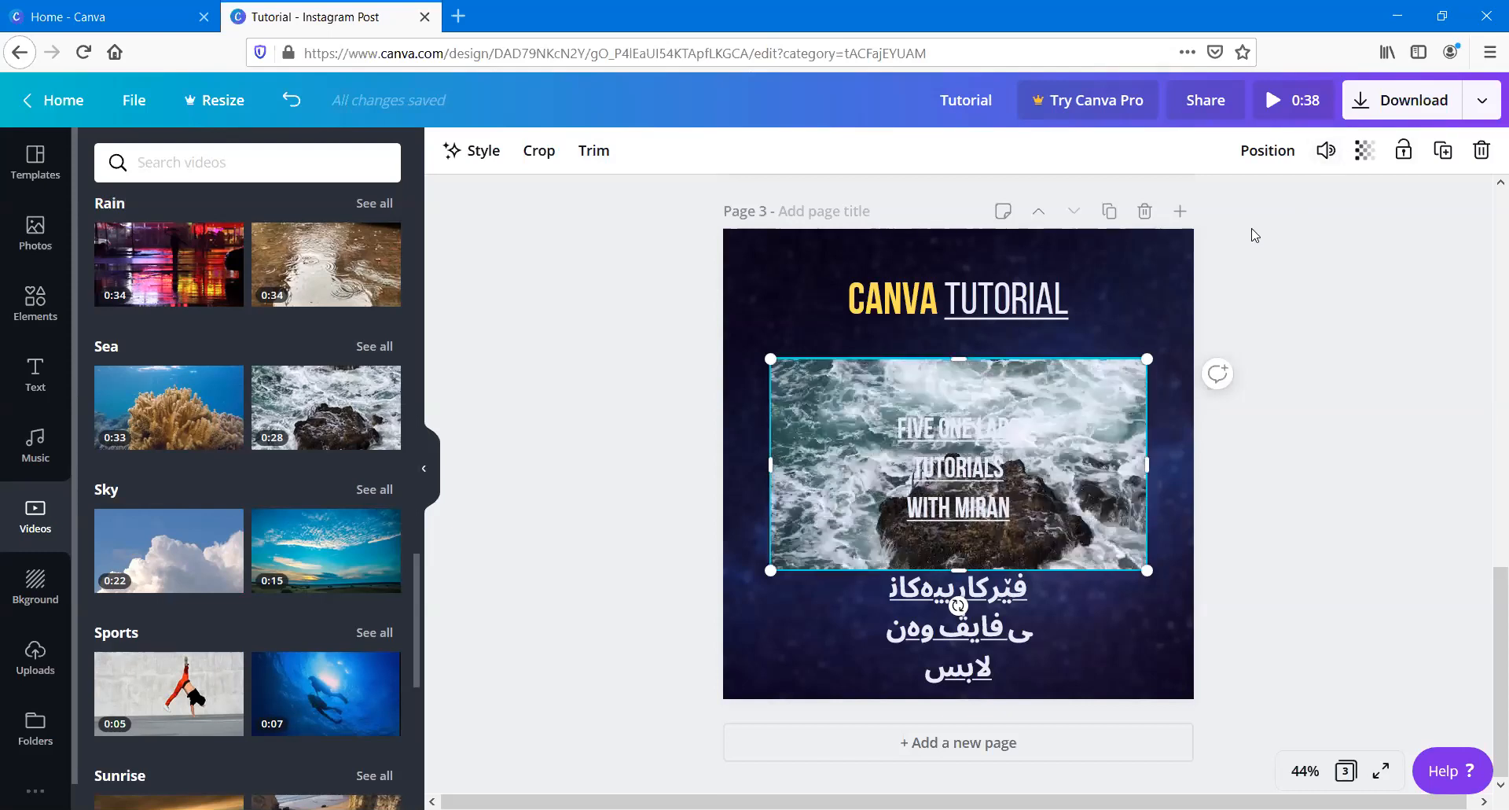
key(Delete)
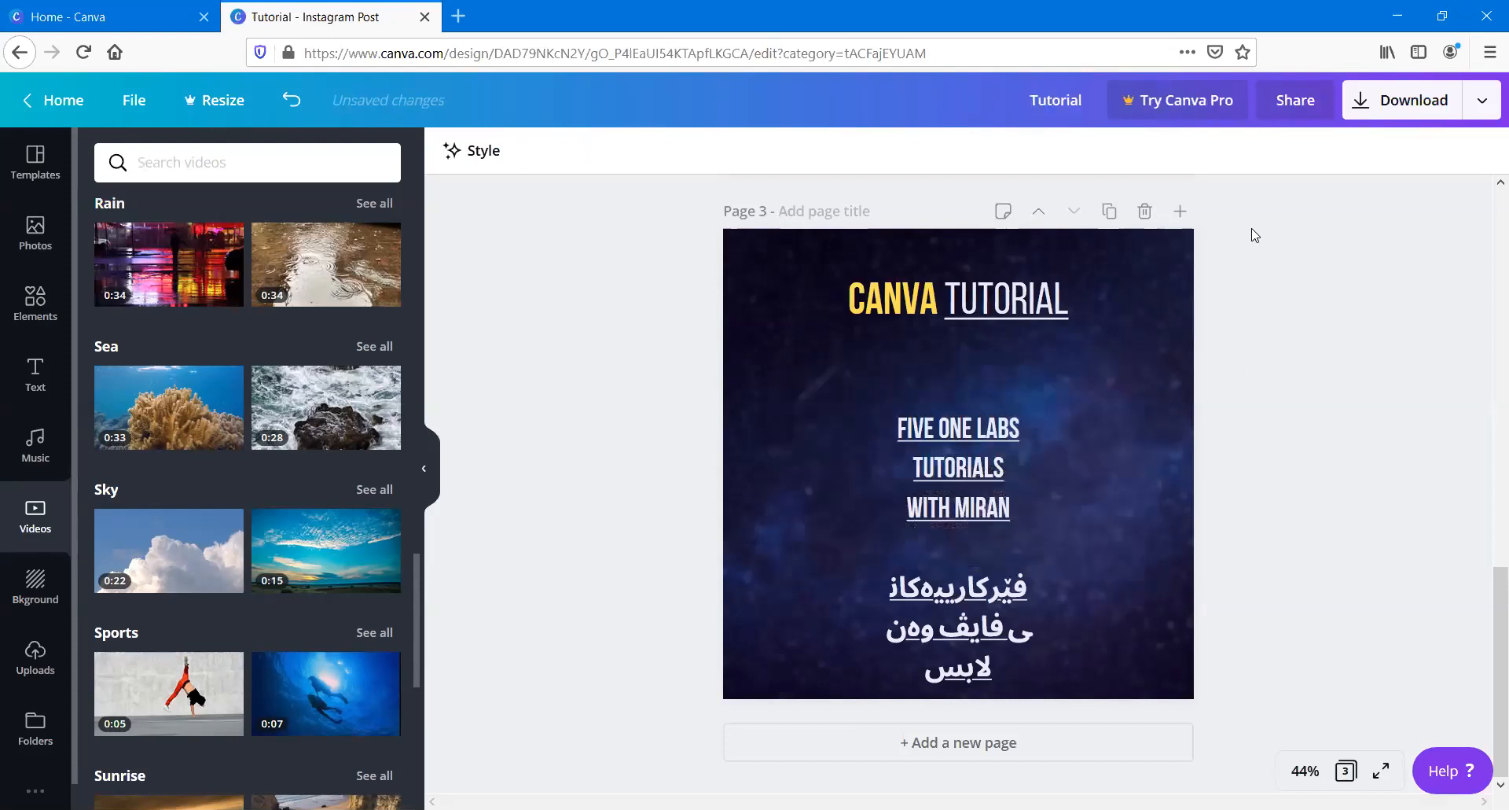
mouse_move(128, 521)
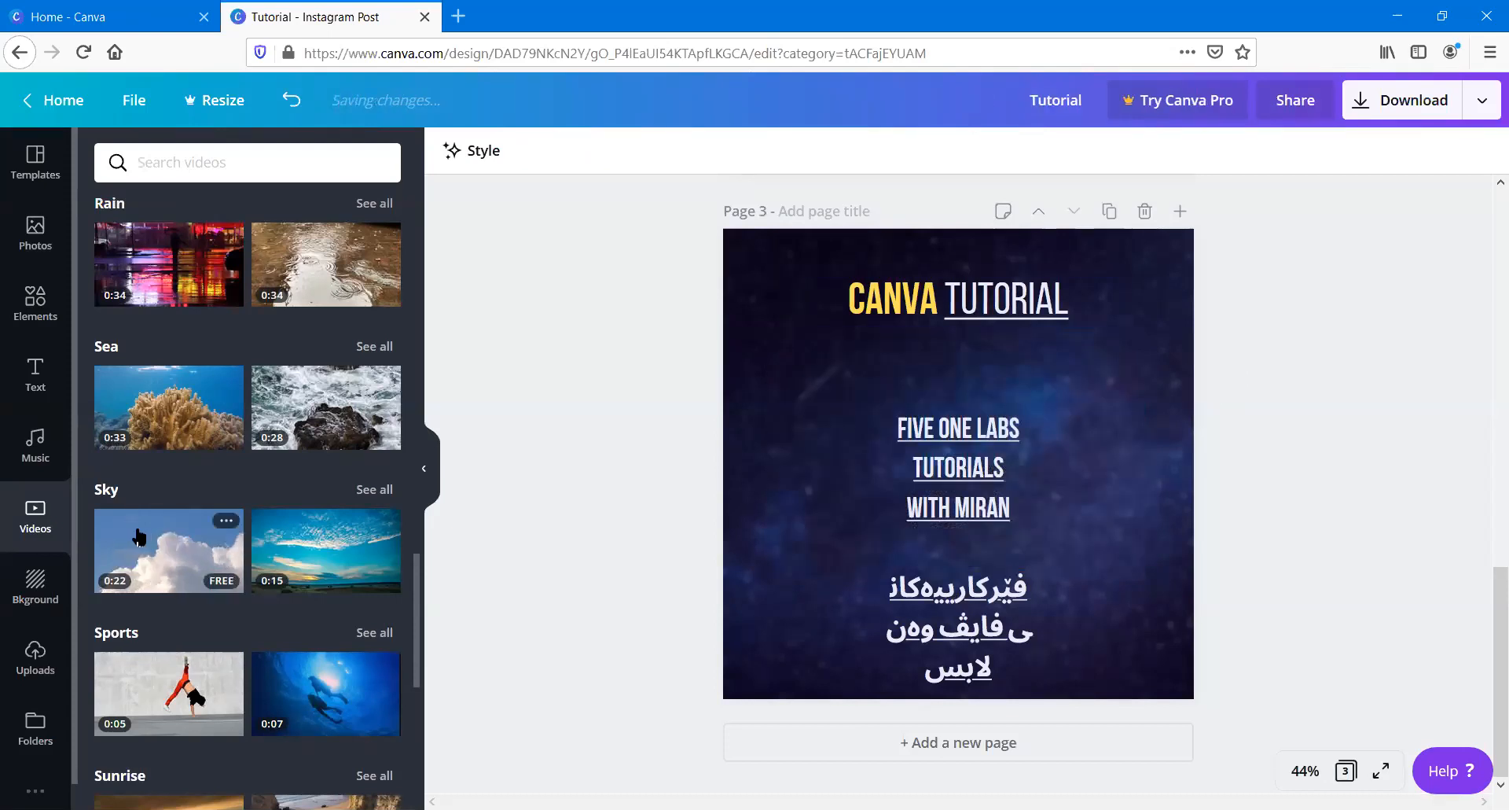
Step: Add the free dotted down-pointing triangle from the Arrow stickers to page 3 and shrink it to a small size
click(55, 318)
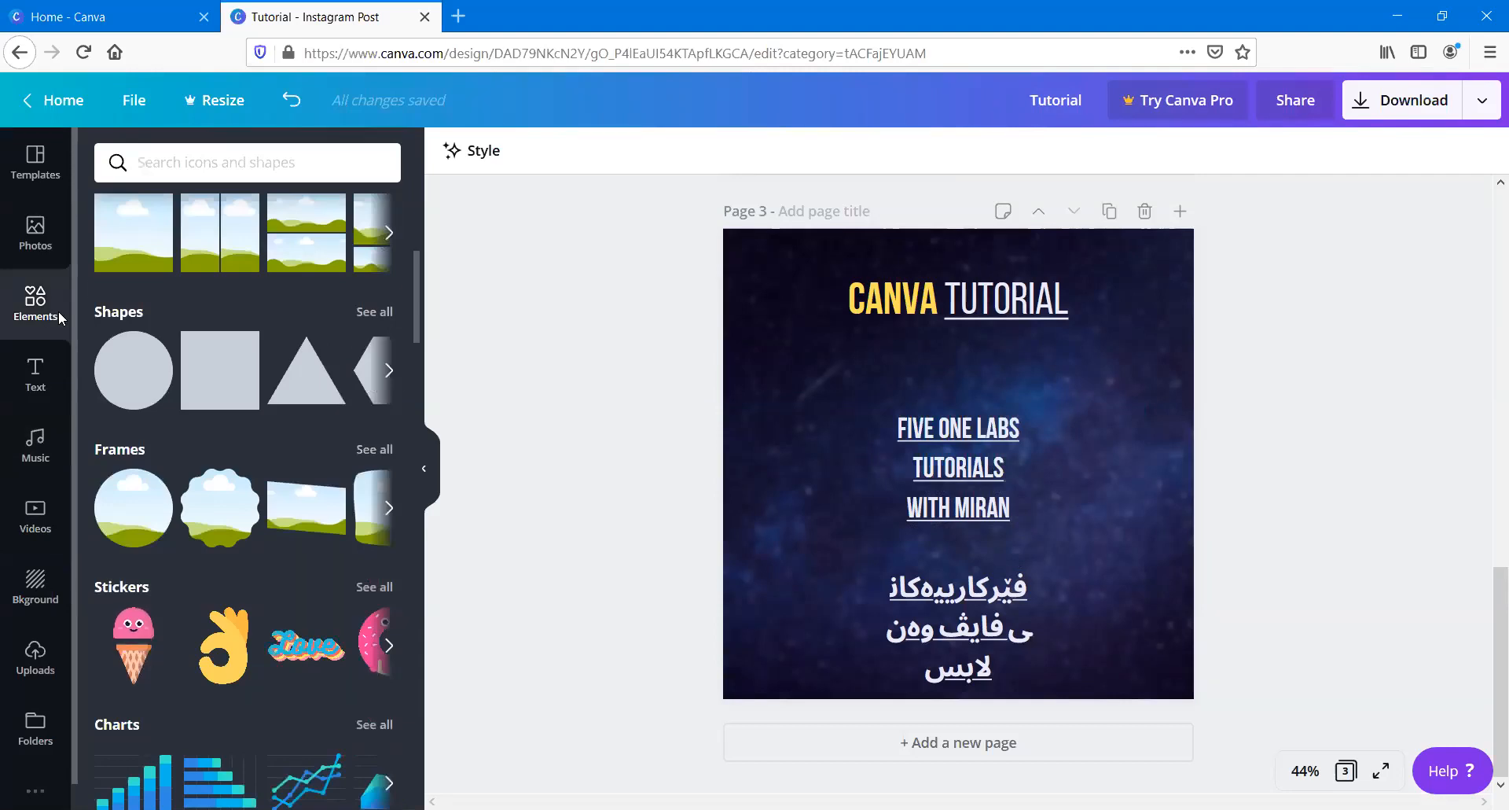
scroll(314, 433, down, 3)
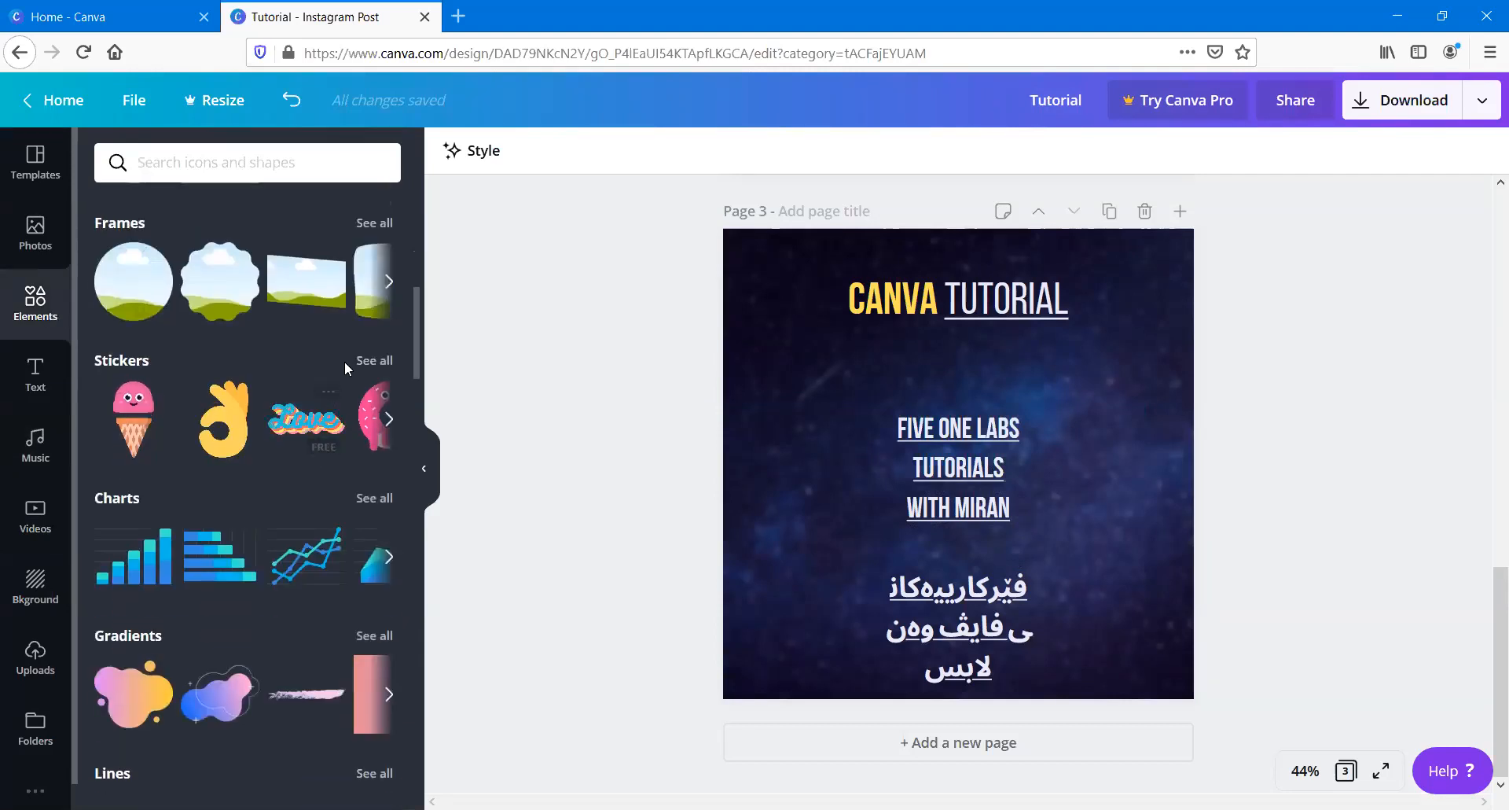
click(362, 360)
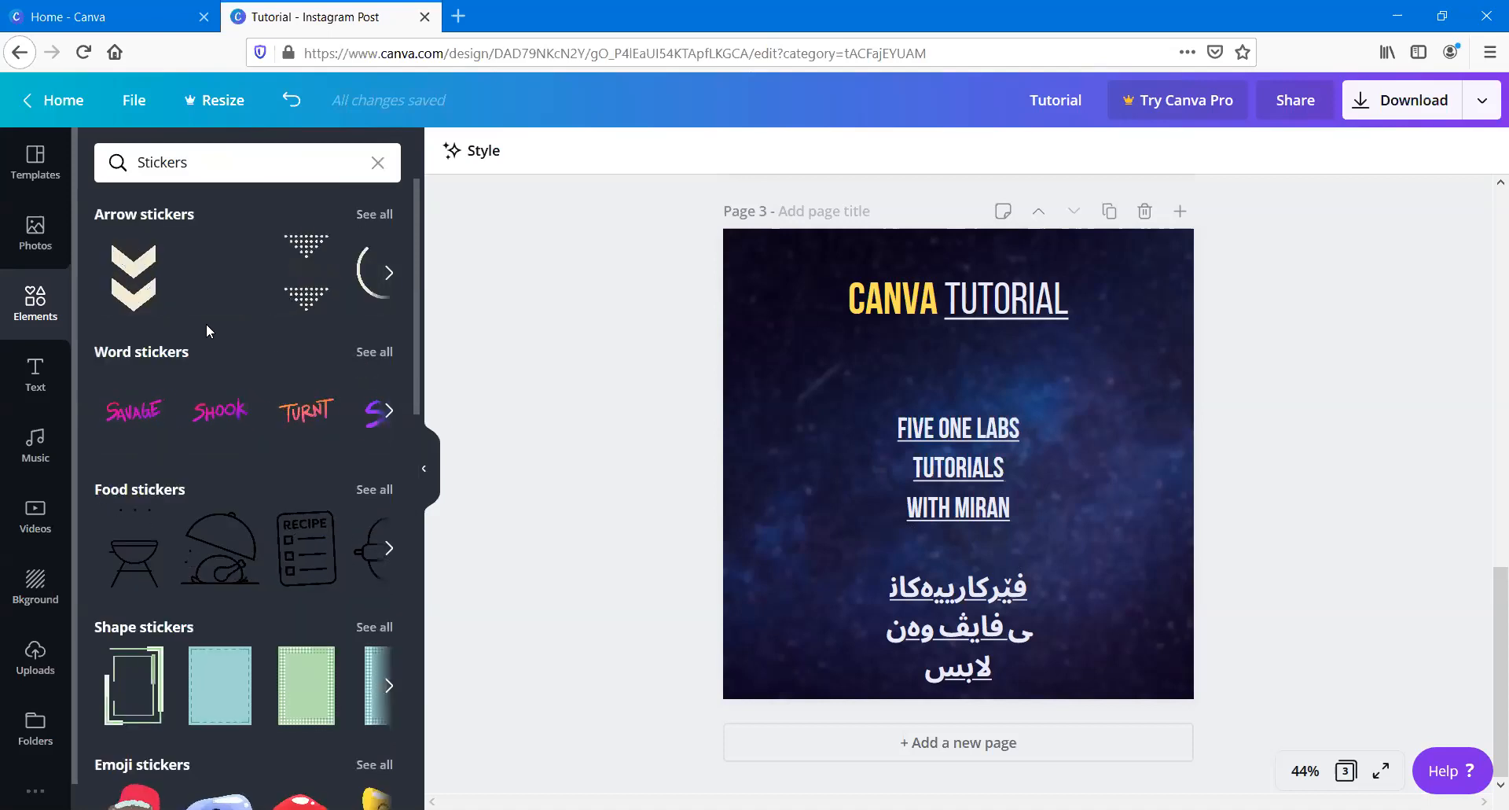
click(378, 162)
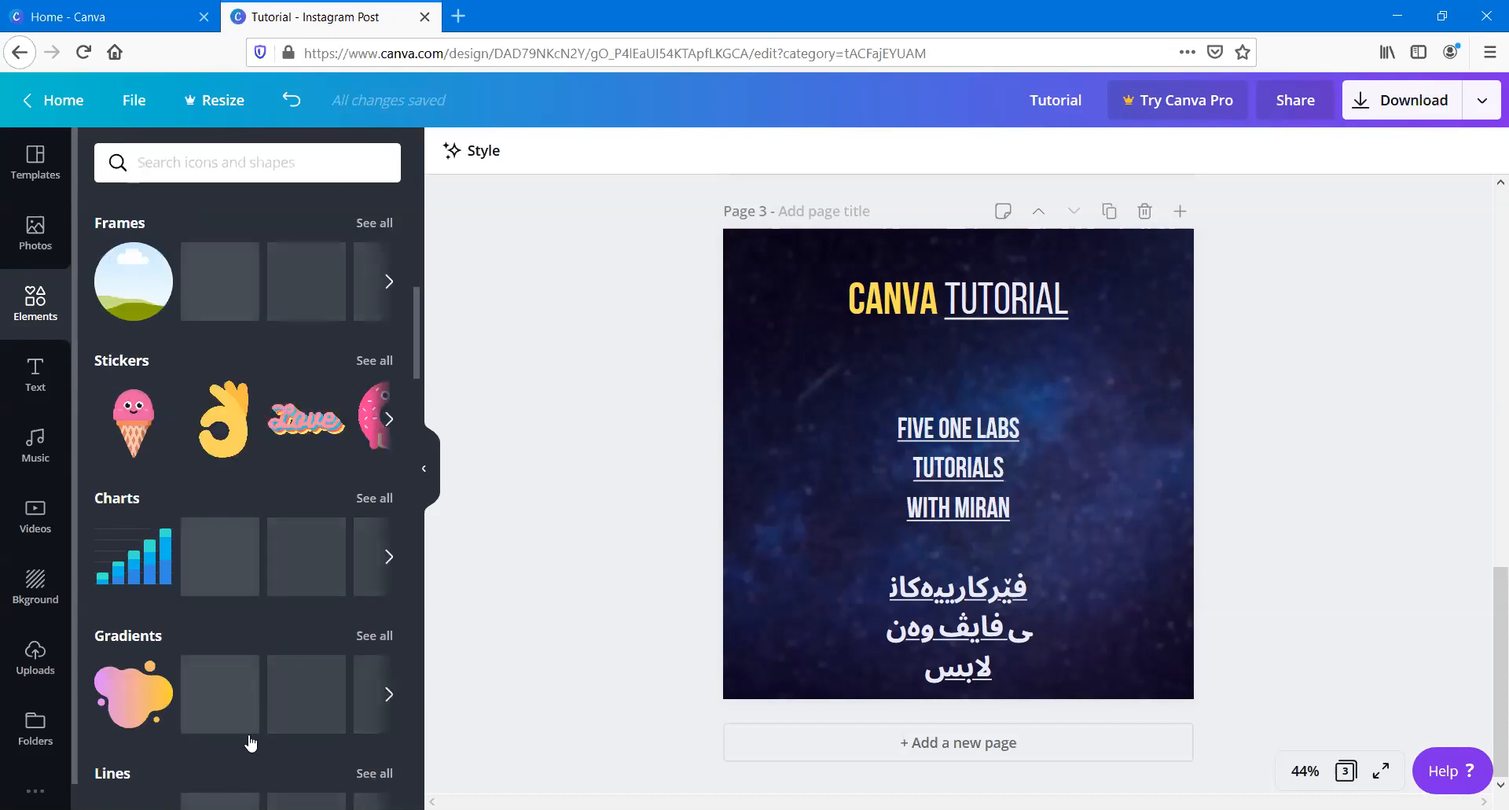
click(378, 368)
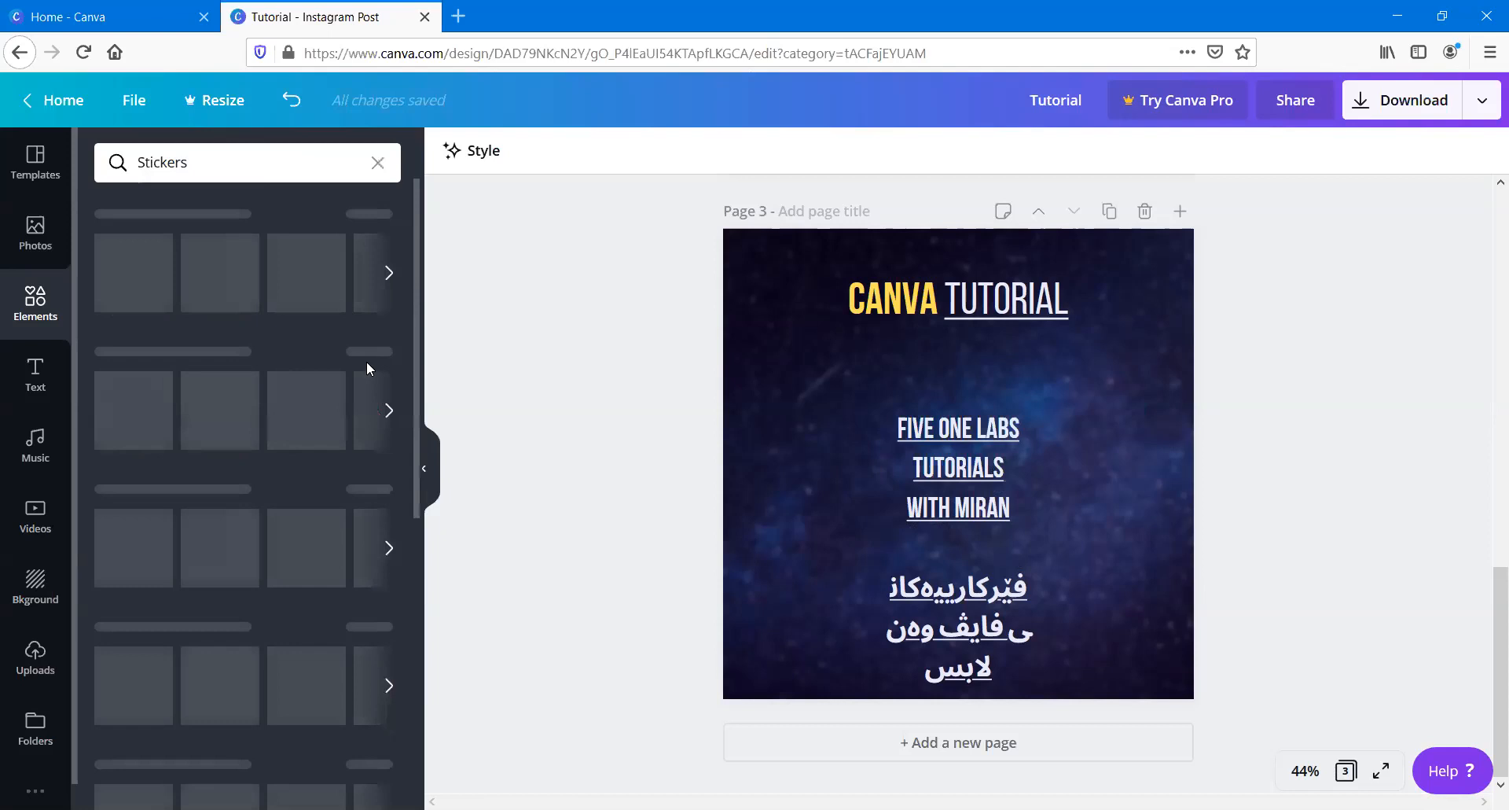
scroll(313, 384, down, 3)
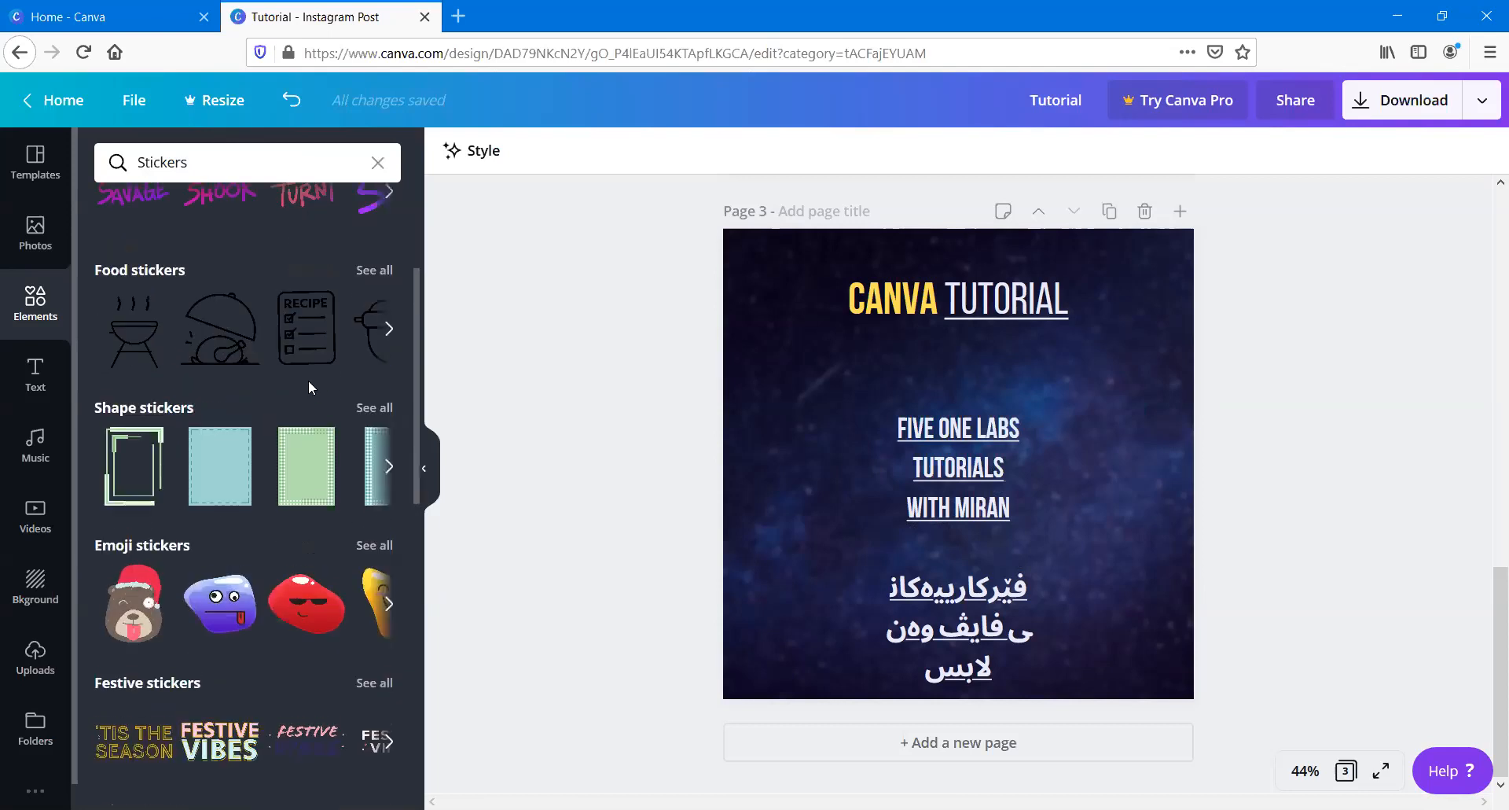
scroll(308, 380, up, 3)
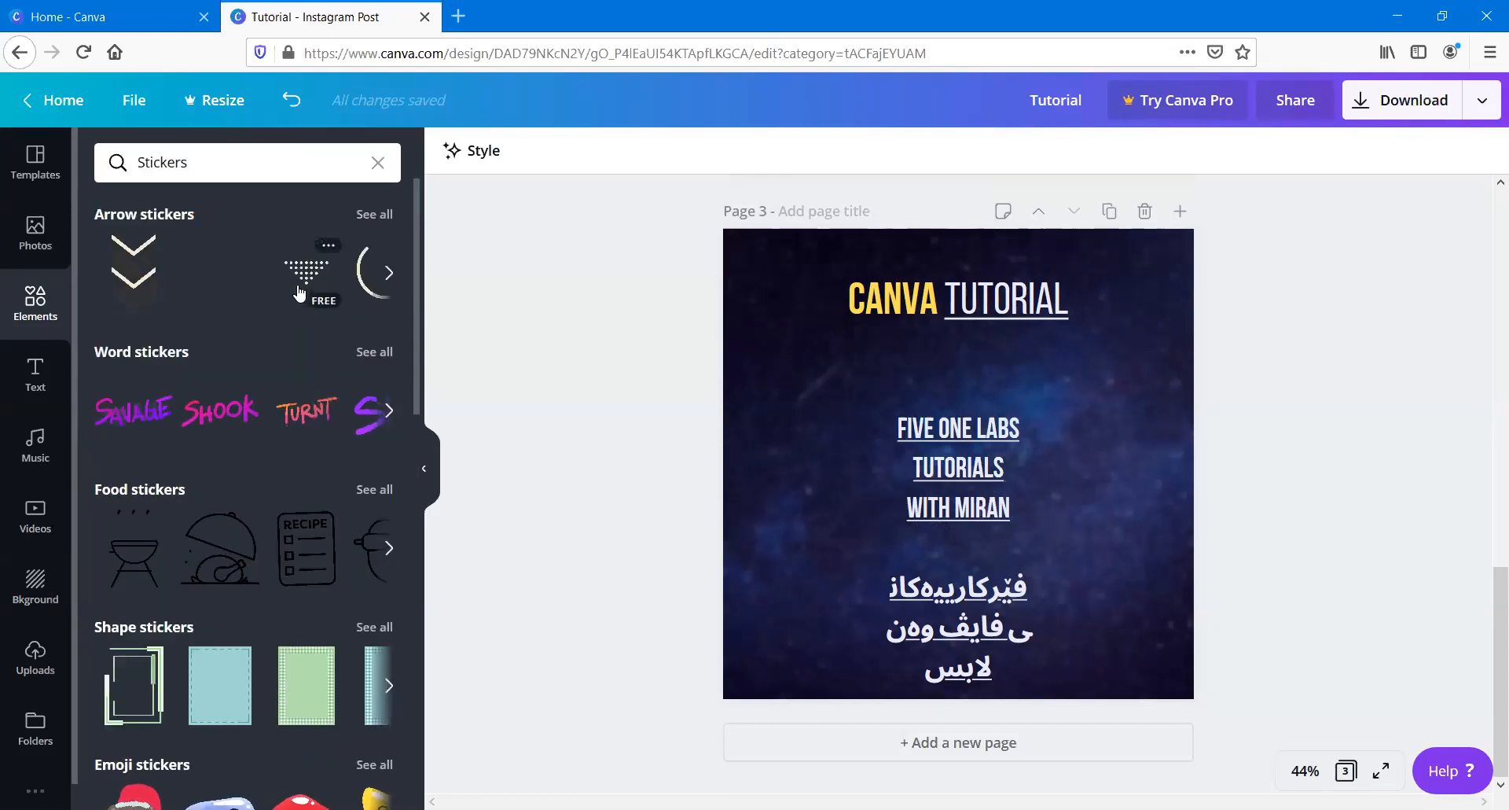
click(299, 293)
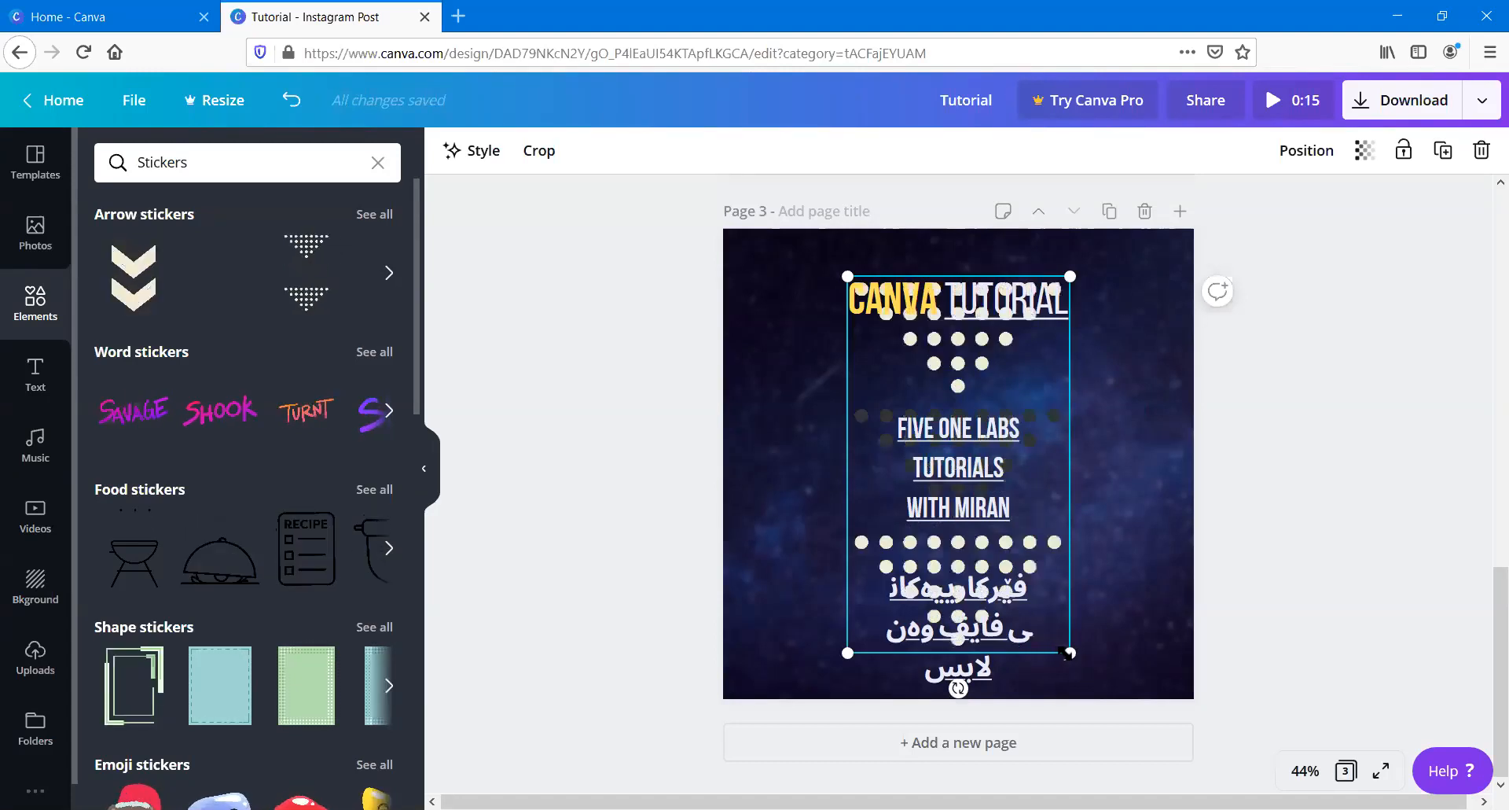
drag(1069, 652, 982, 510)
Step: Delete the "Five One Labs" text block with its Kurdish lines from page 3
click(881, 455)
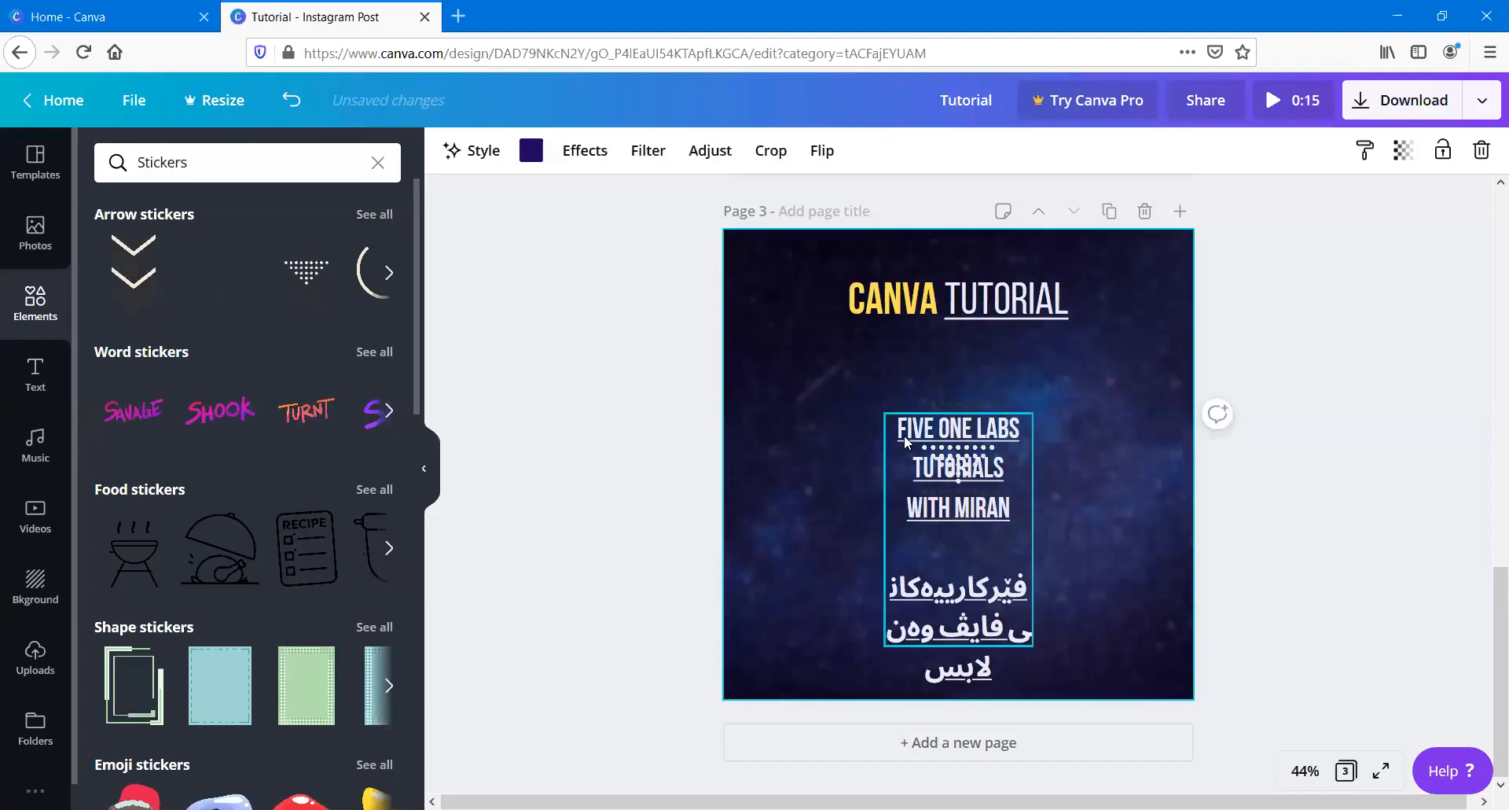
click(901, 435)
key(Delete)
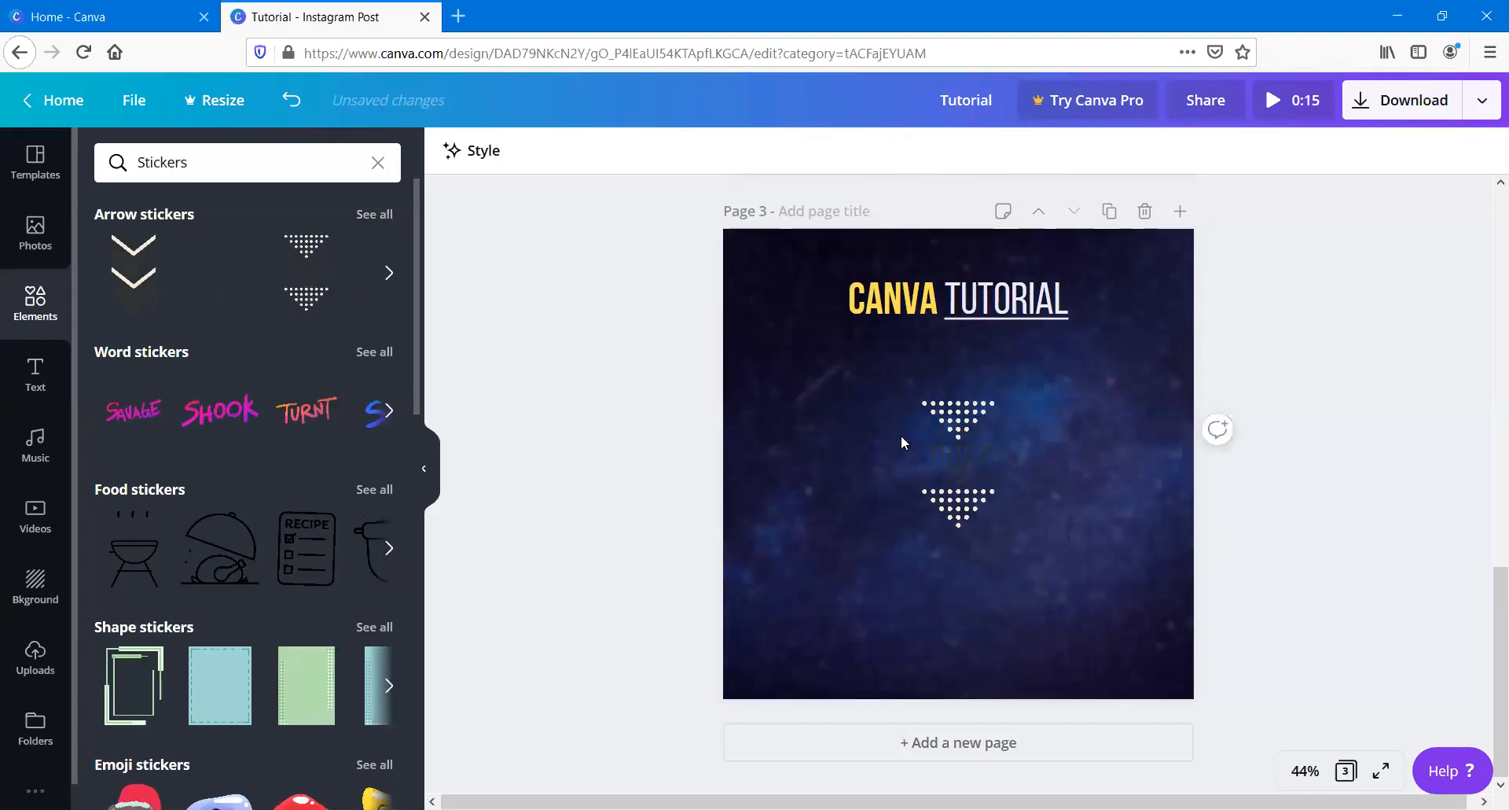
Step: Place the "Canva Tutorial" heading just below the dotted arrow sticker and move the sticker up so it sits above the heading
click(937, 301)
drag(937, 301, 933, 582)
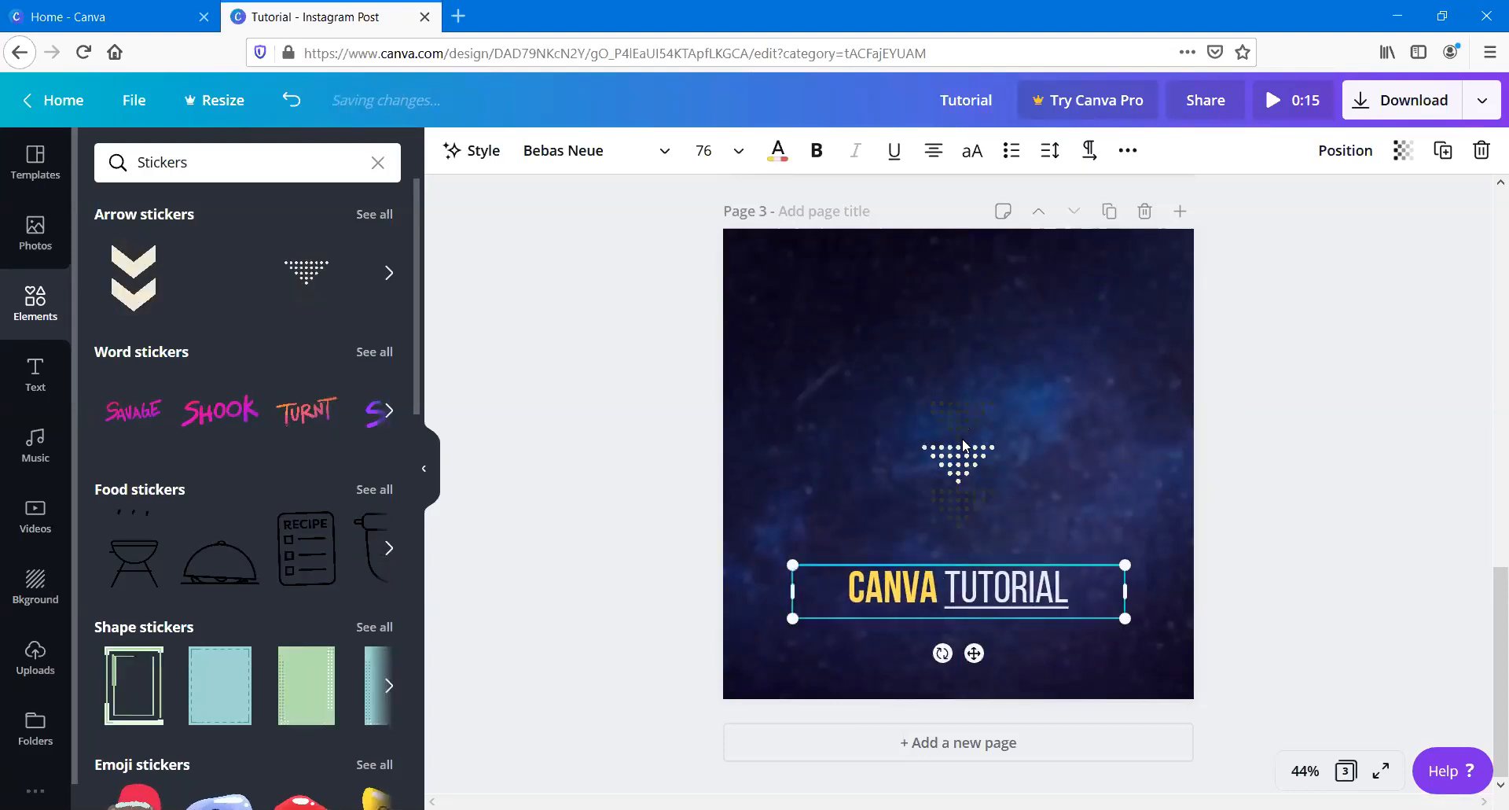
click(964, 445)
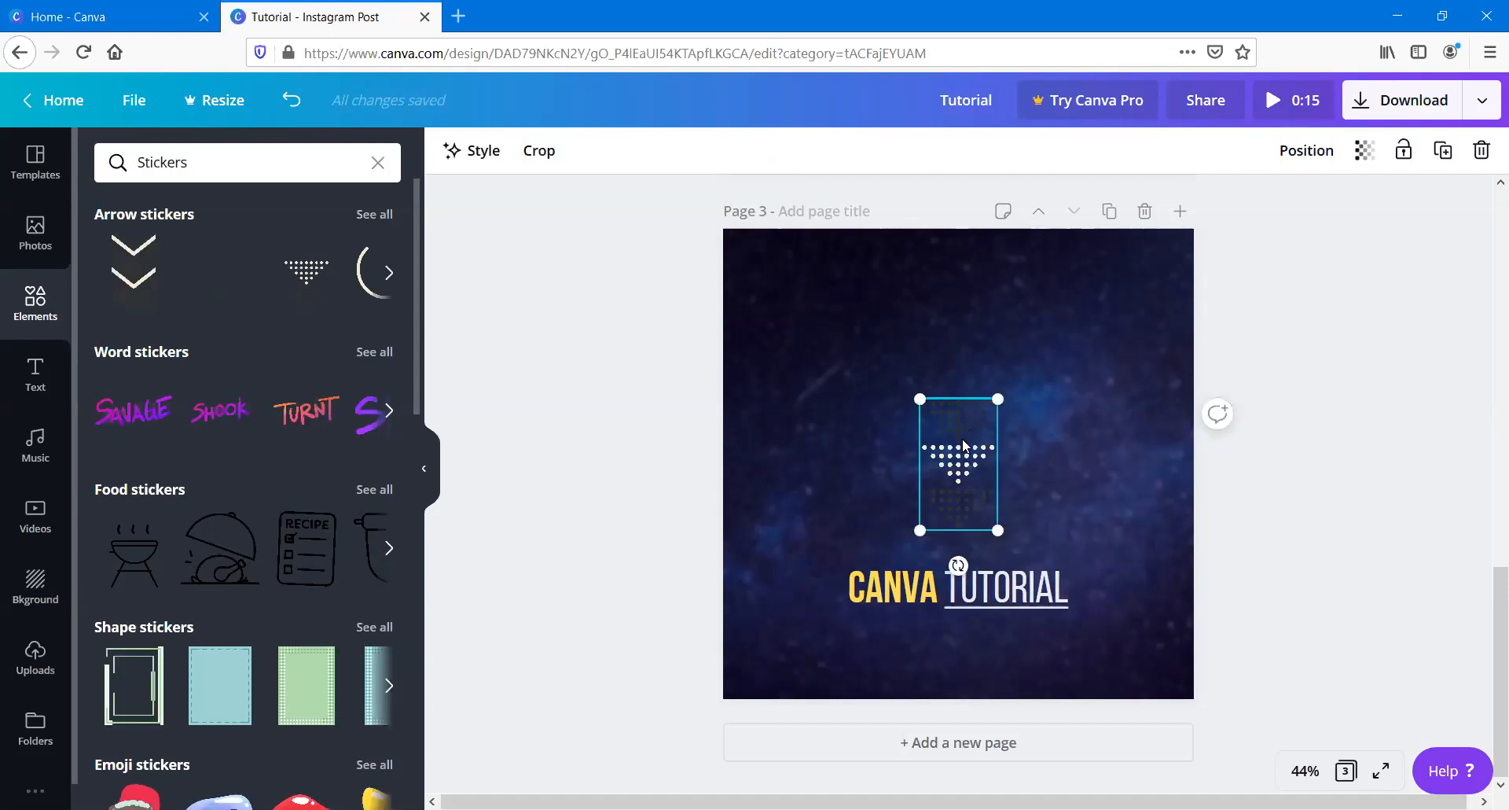
drag(963, 392, 963, 346)
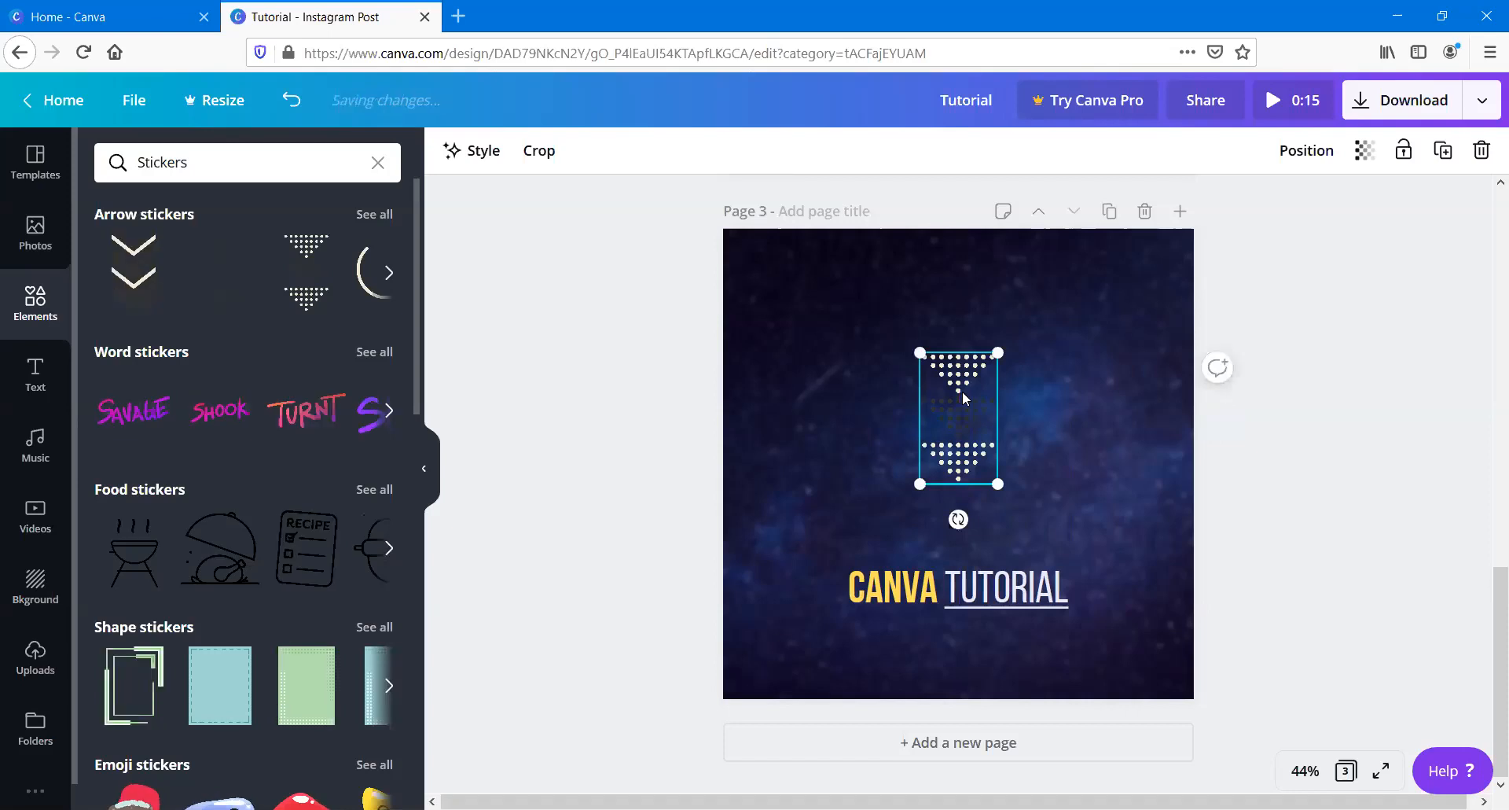
click(880, 581)
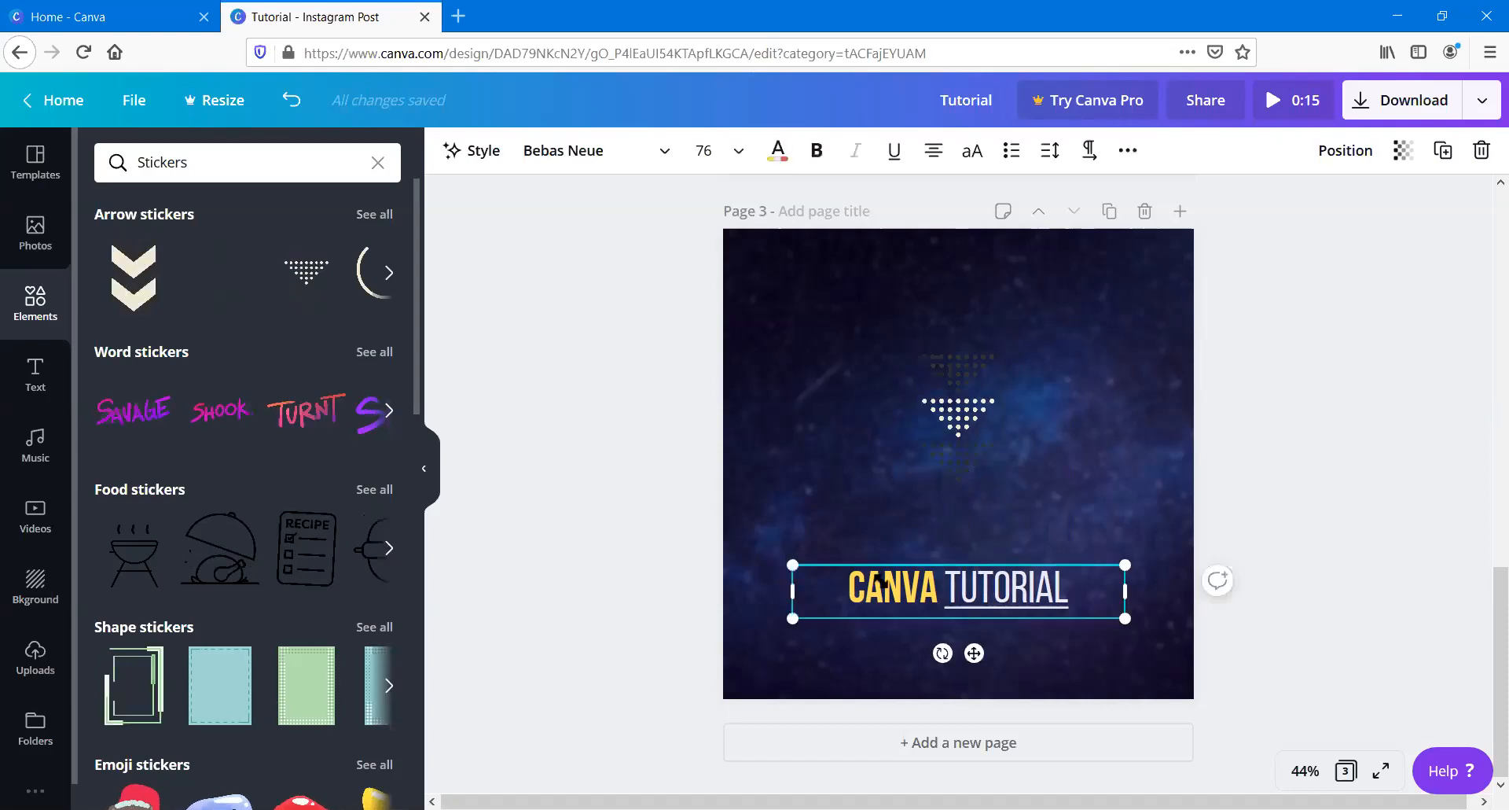
drag(967, 591, 966, 579)
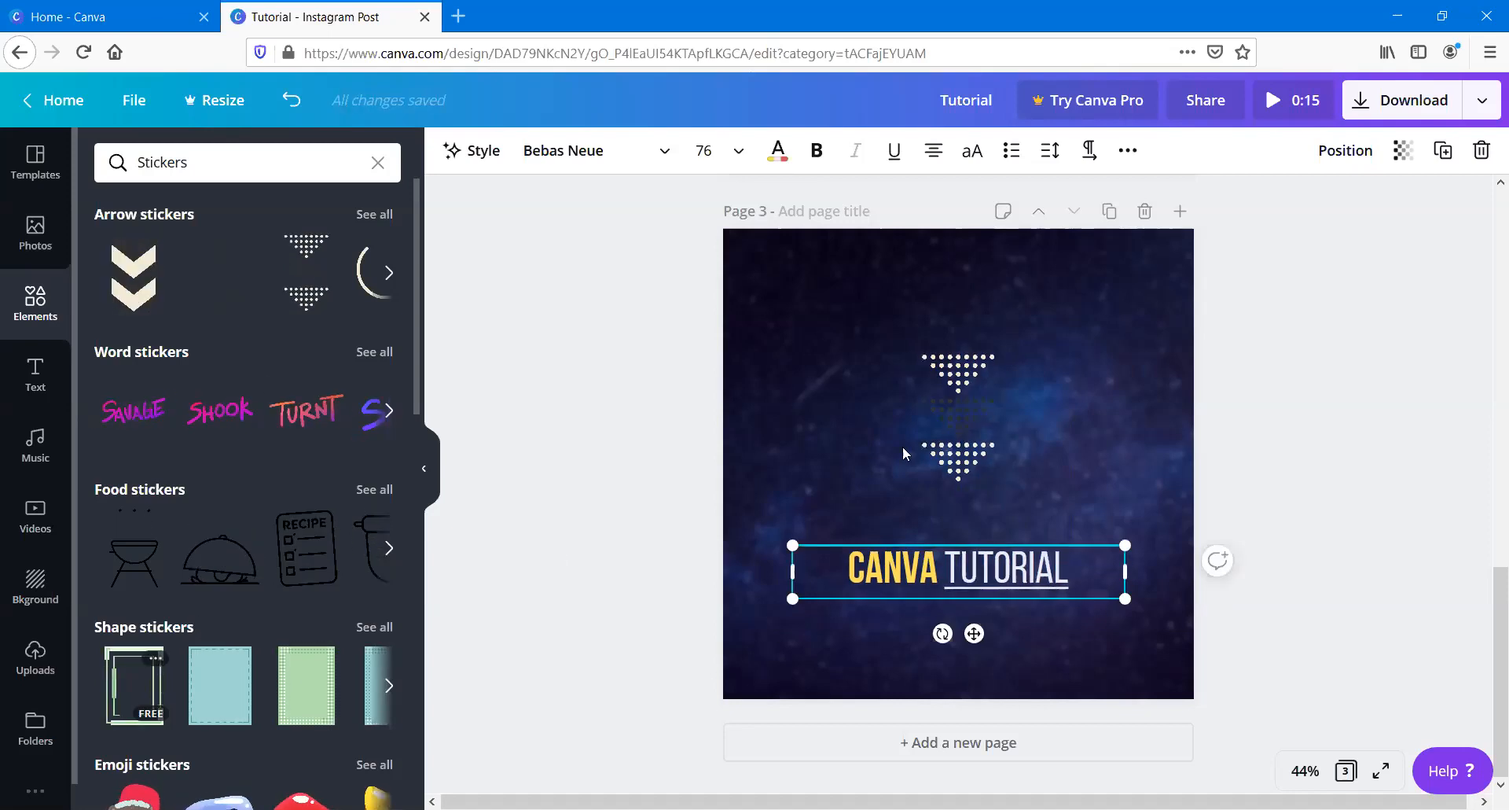
Step: Delete the dotted arrow sticker and move the "Canva Tutorial" heading to the middle of page 3
click(933, 430)
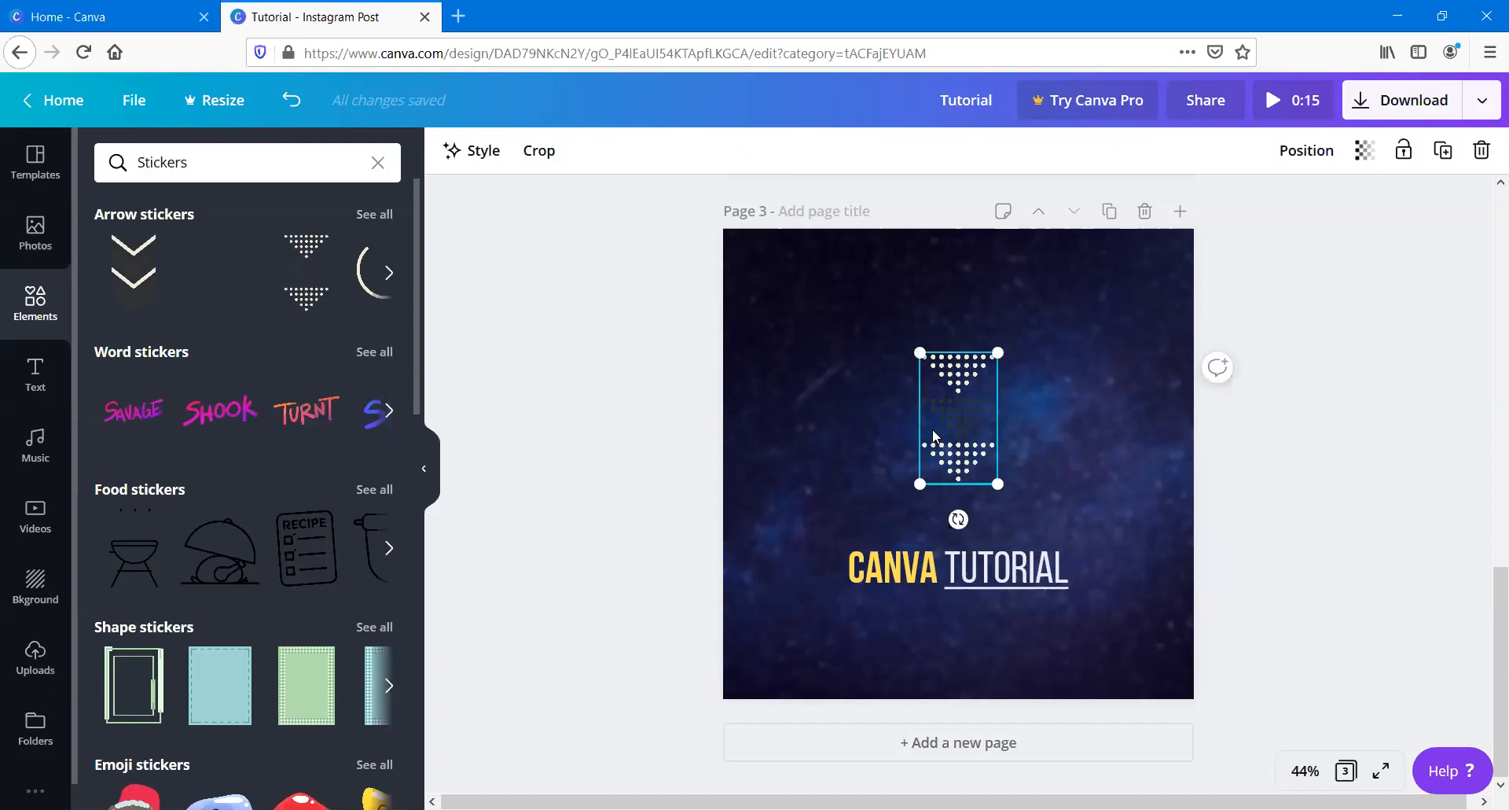
key(Delete)
click(956, 573)
drag(959, 446, 944, 470)
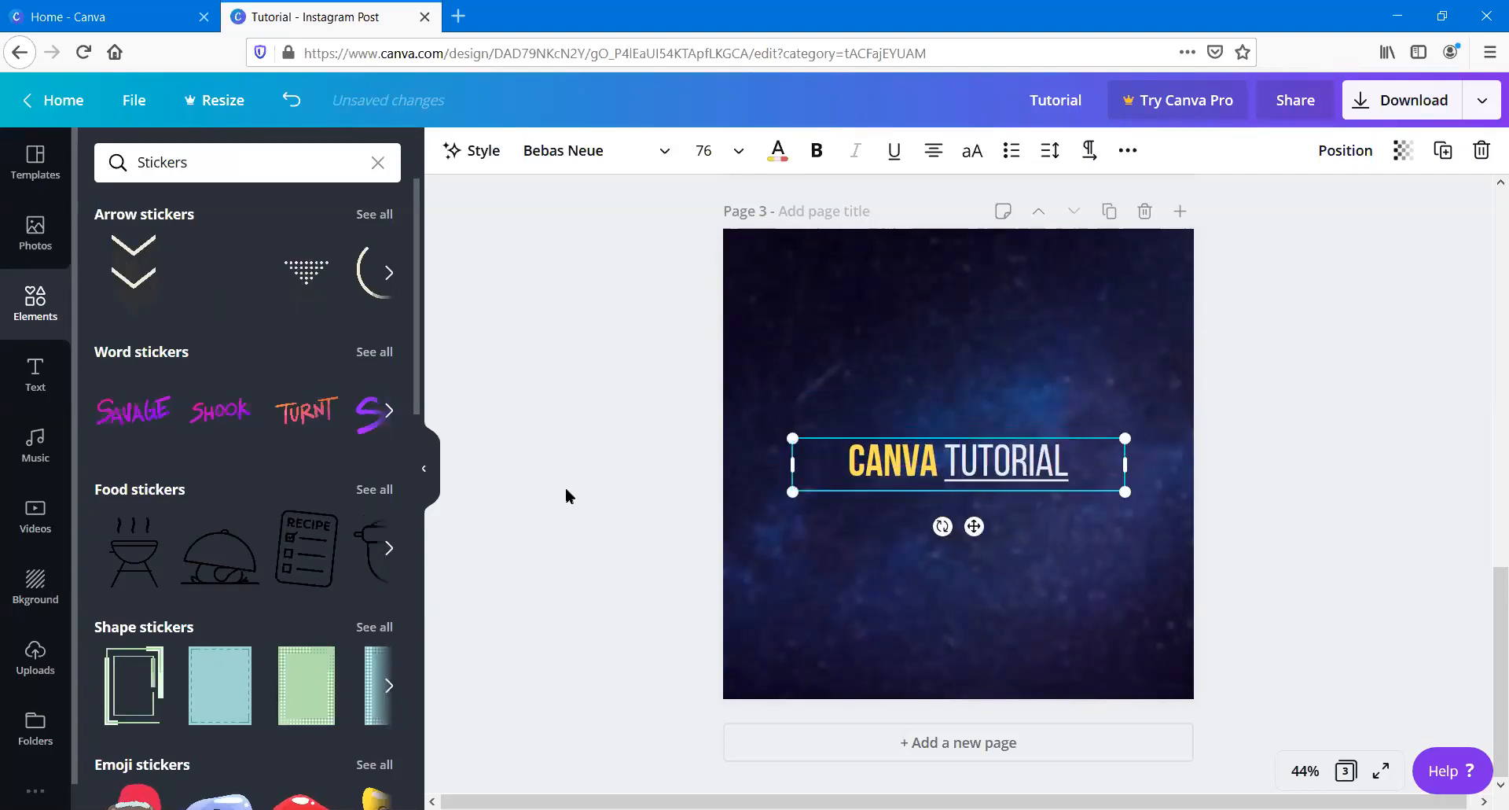
Step: Try to upload the 51 Labs image "Artboard 1" from the Desktop folder
click(565, 488)
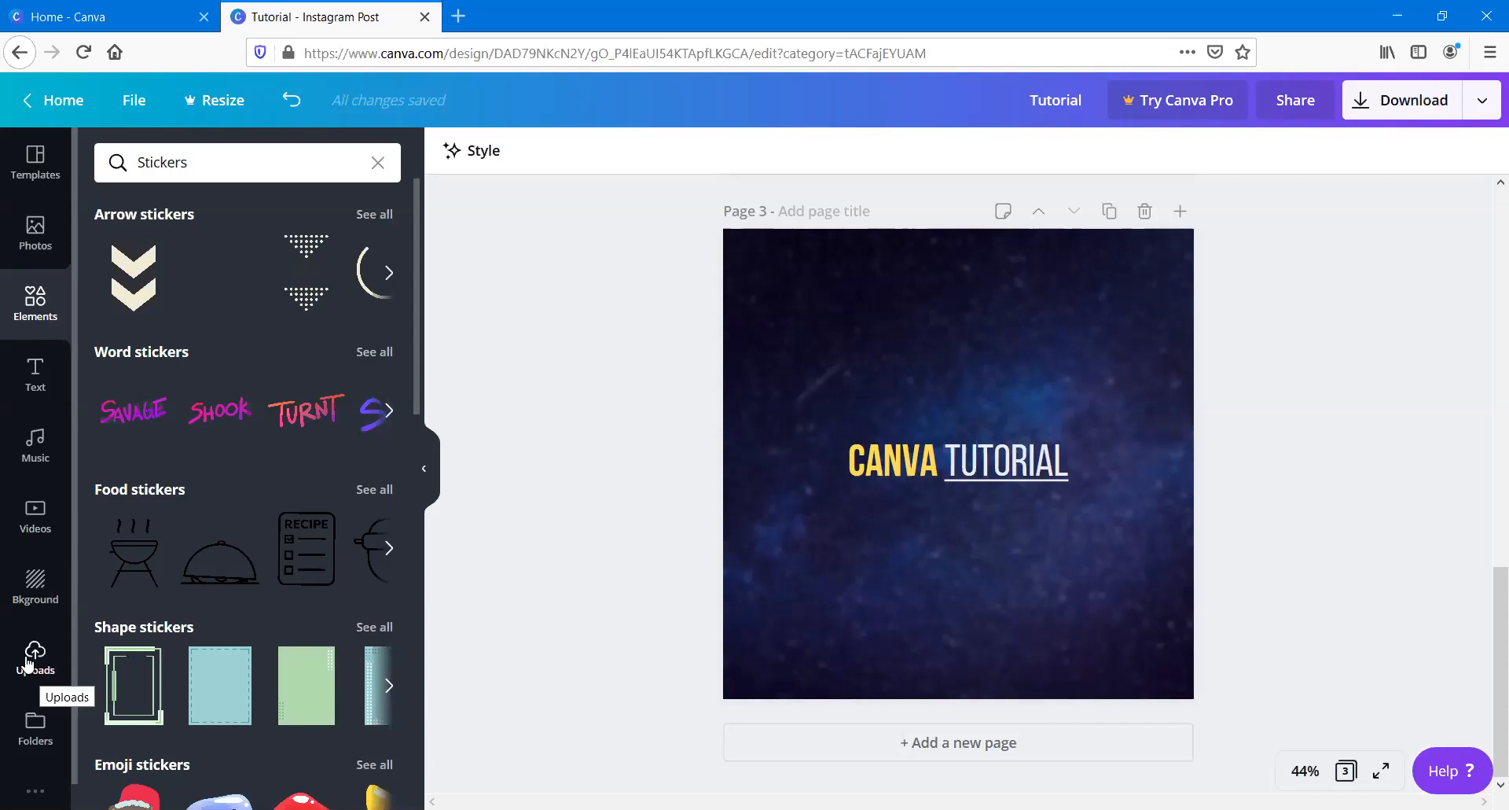
click(28, 666)
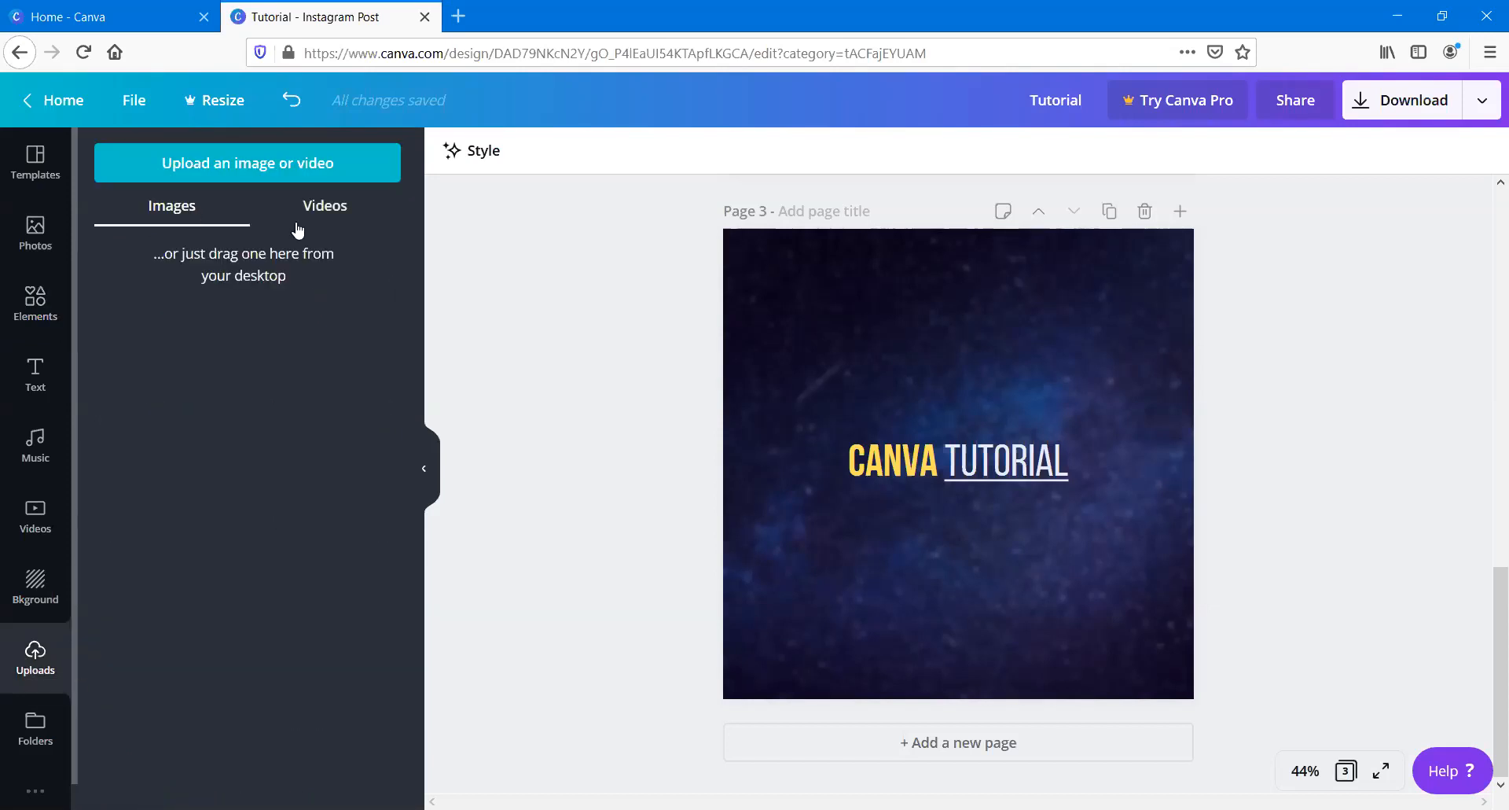
click(322, 203)
click(202, 209)
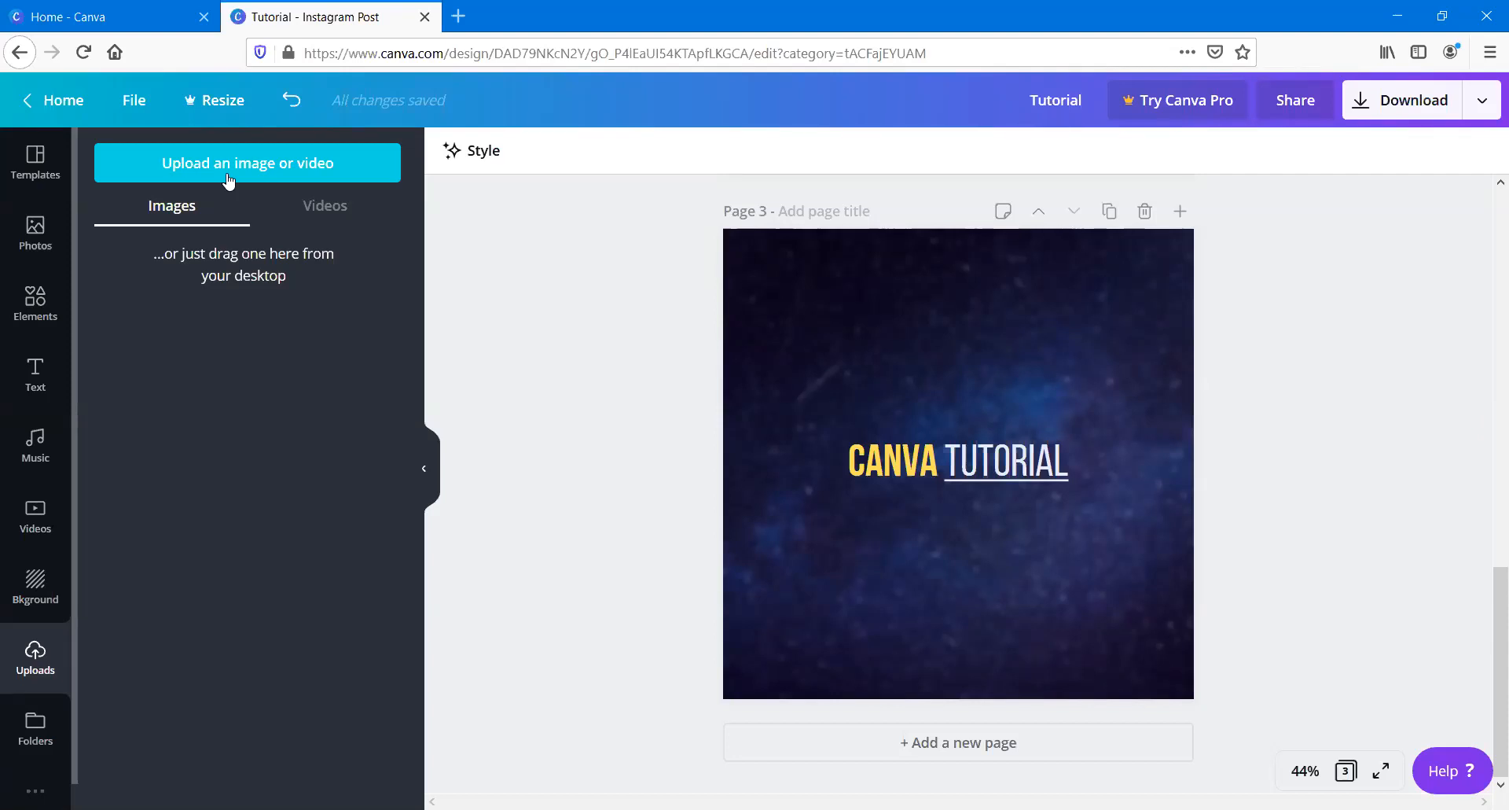
click(264, 181)
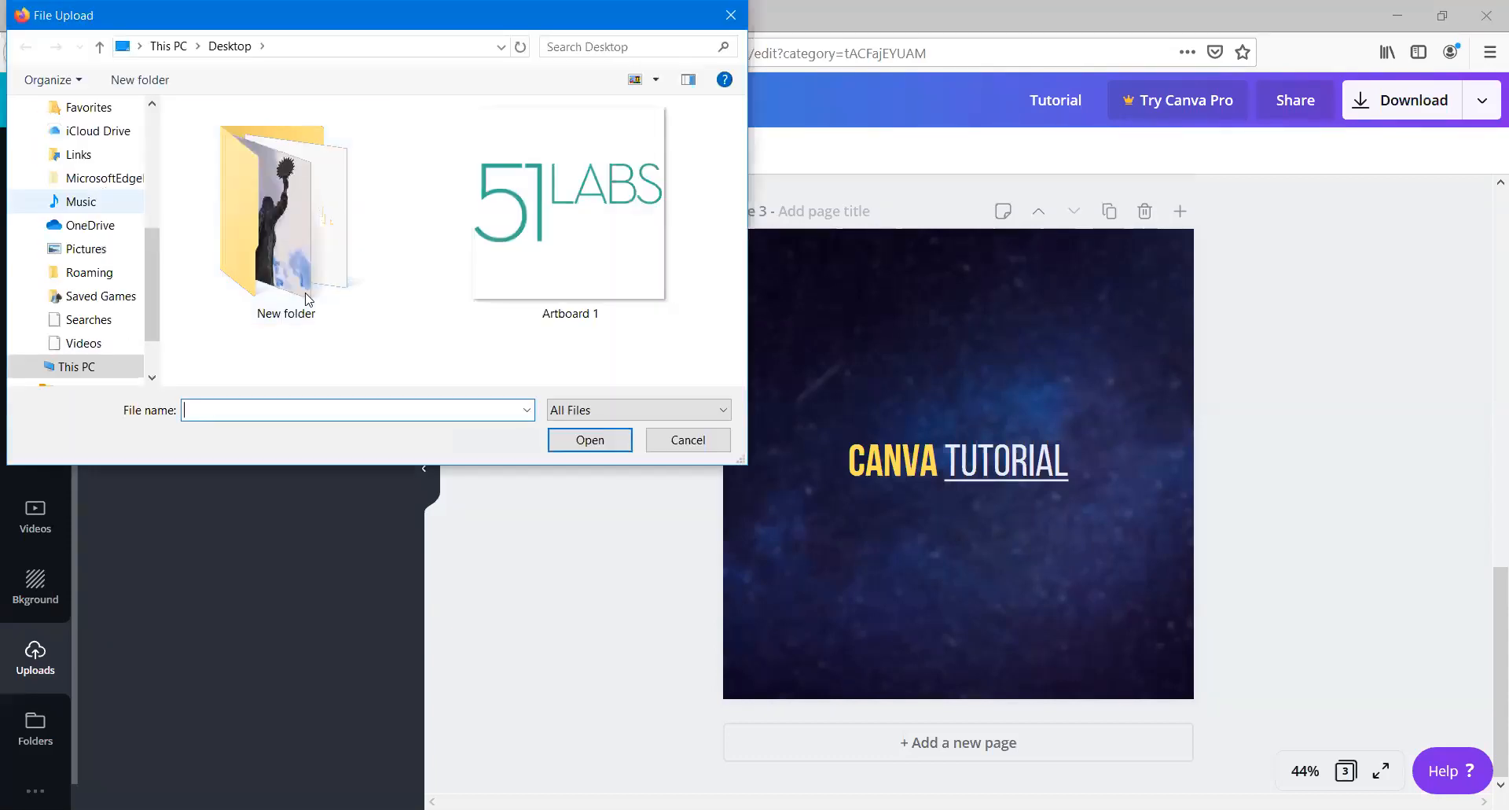
click(652, 230)
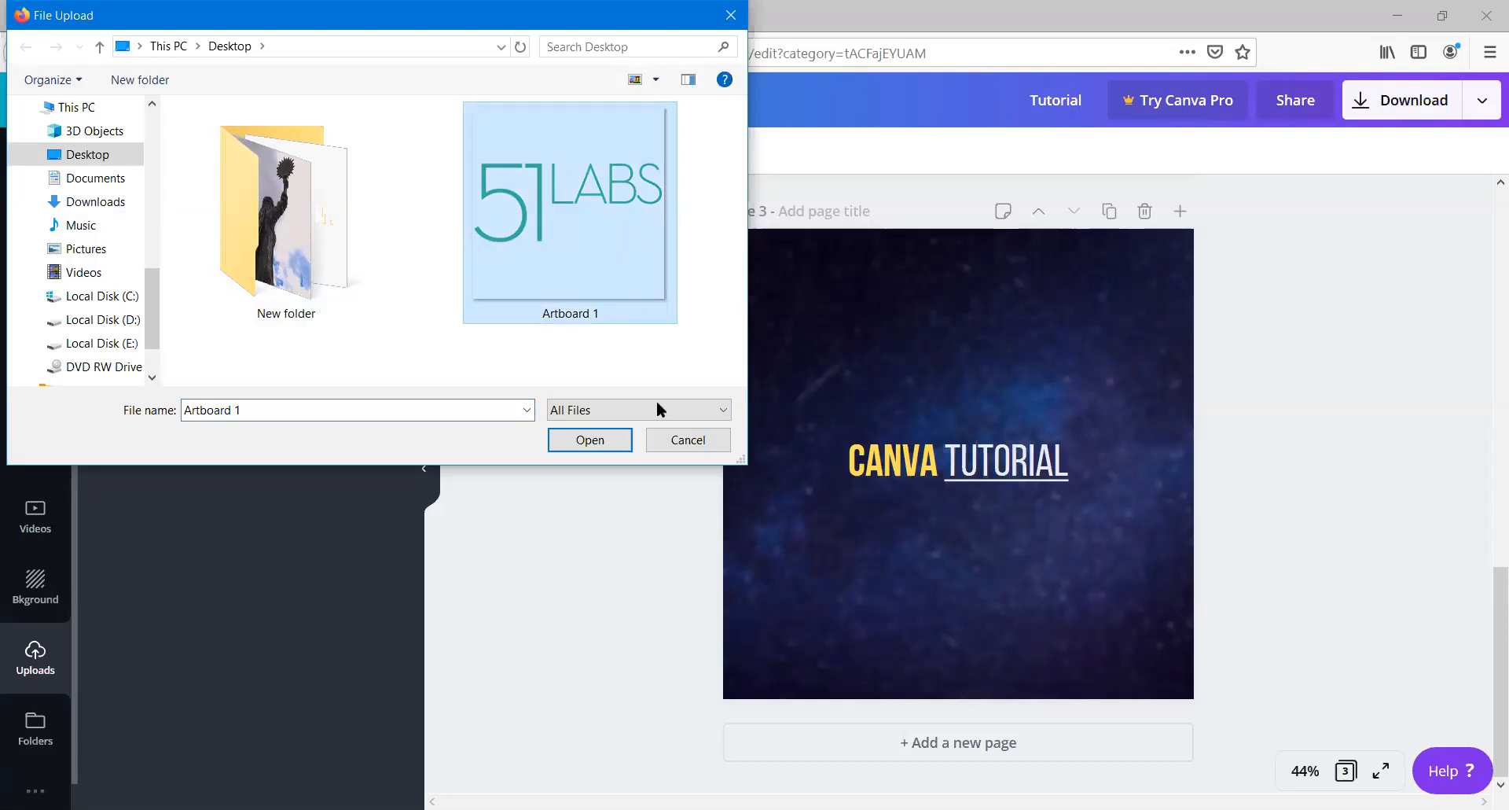
click(579, 451)
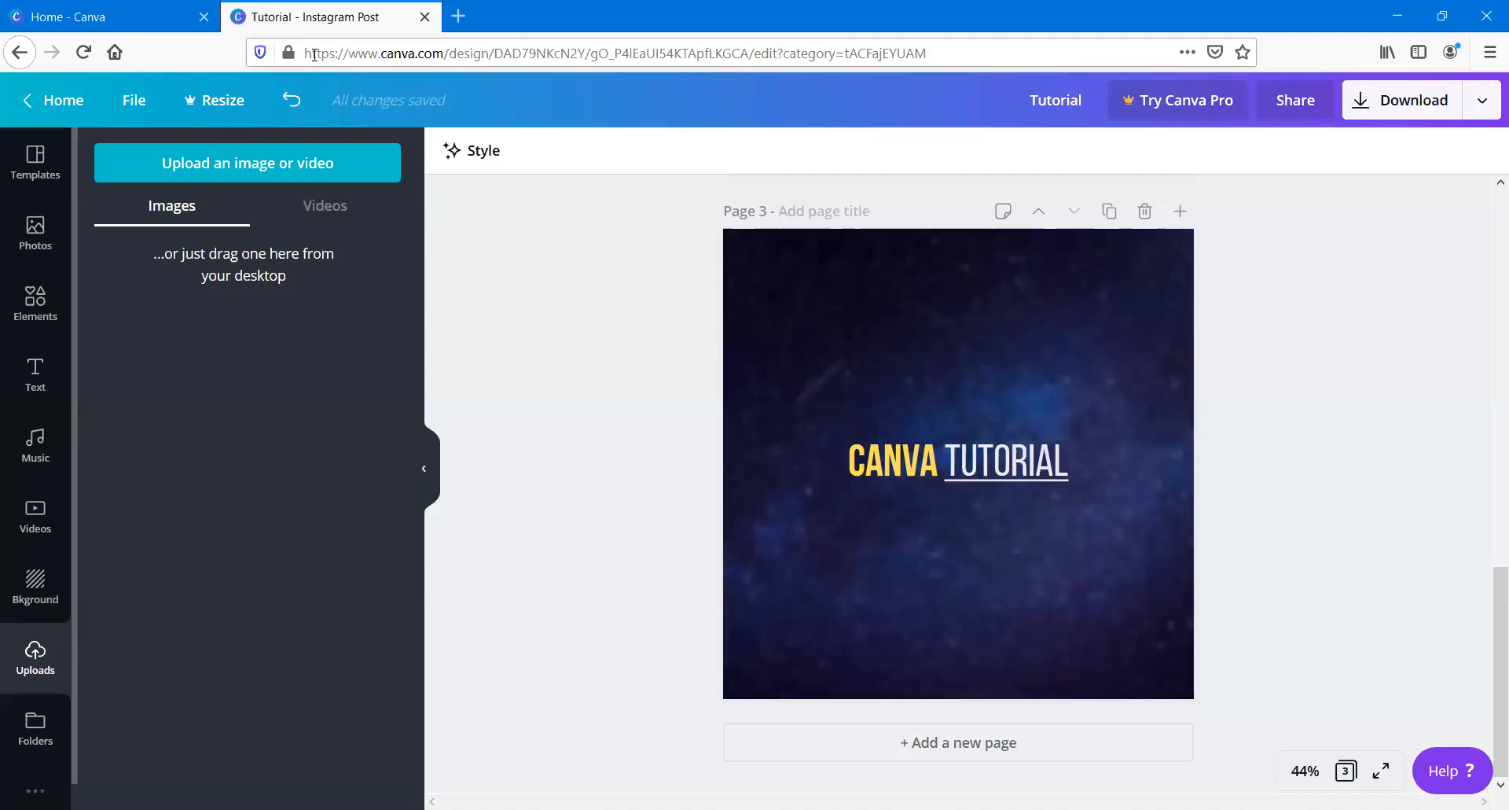
click(314, 53)
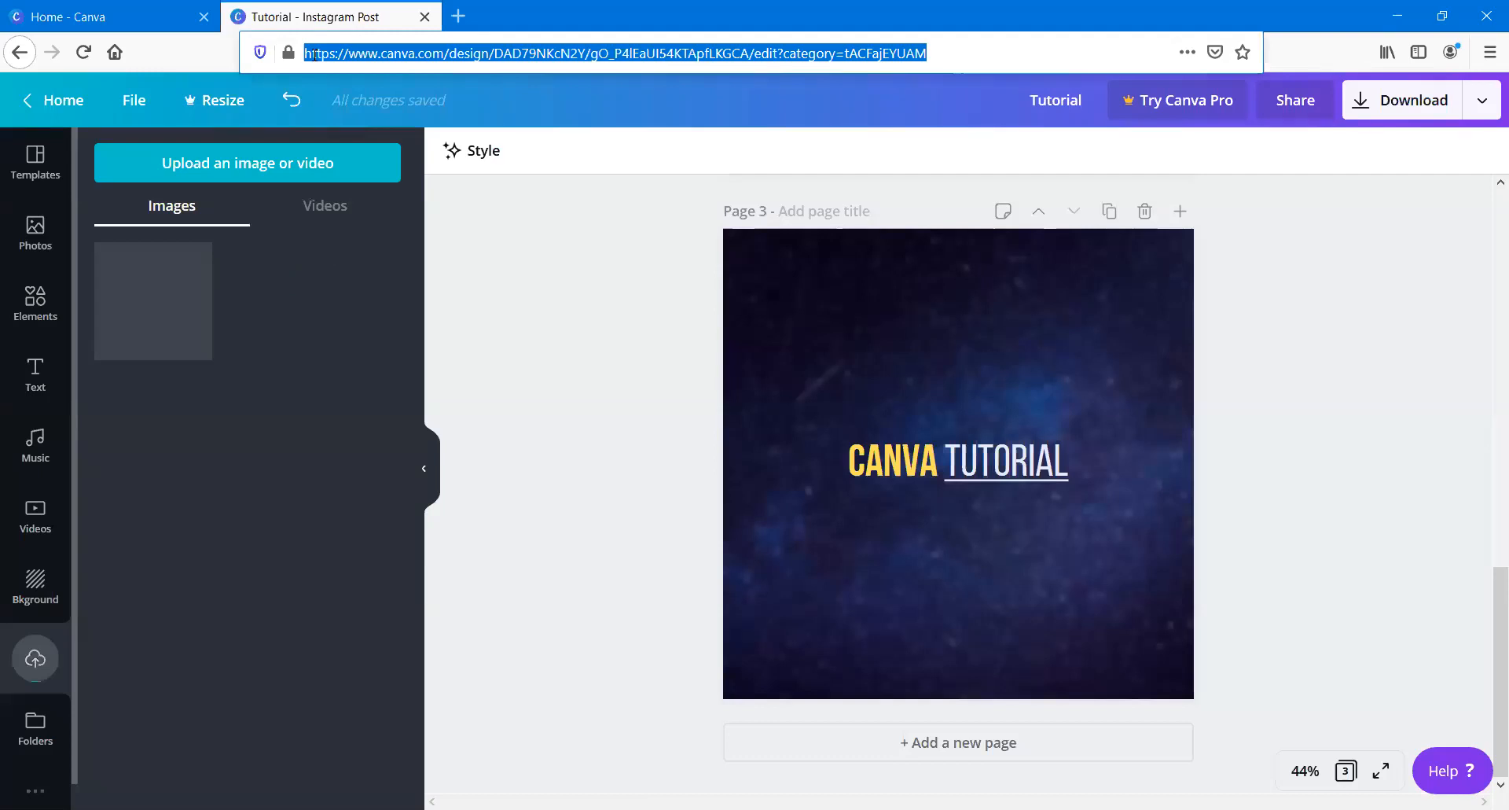
click(36, 585)
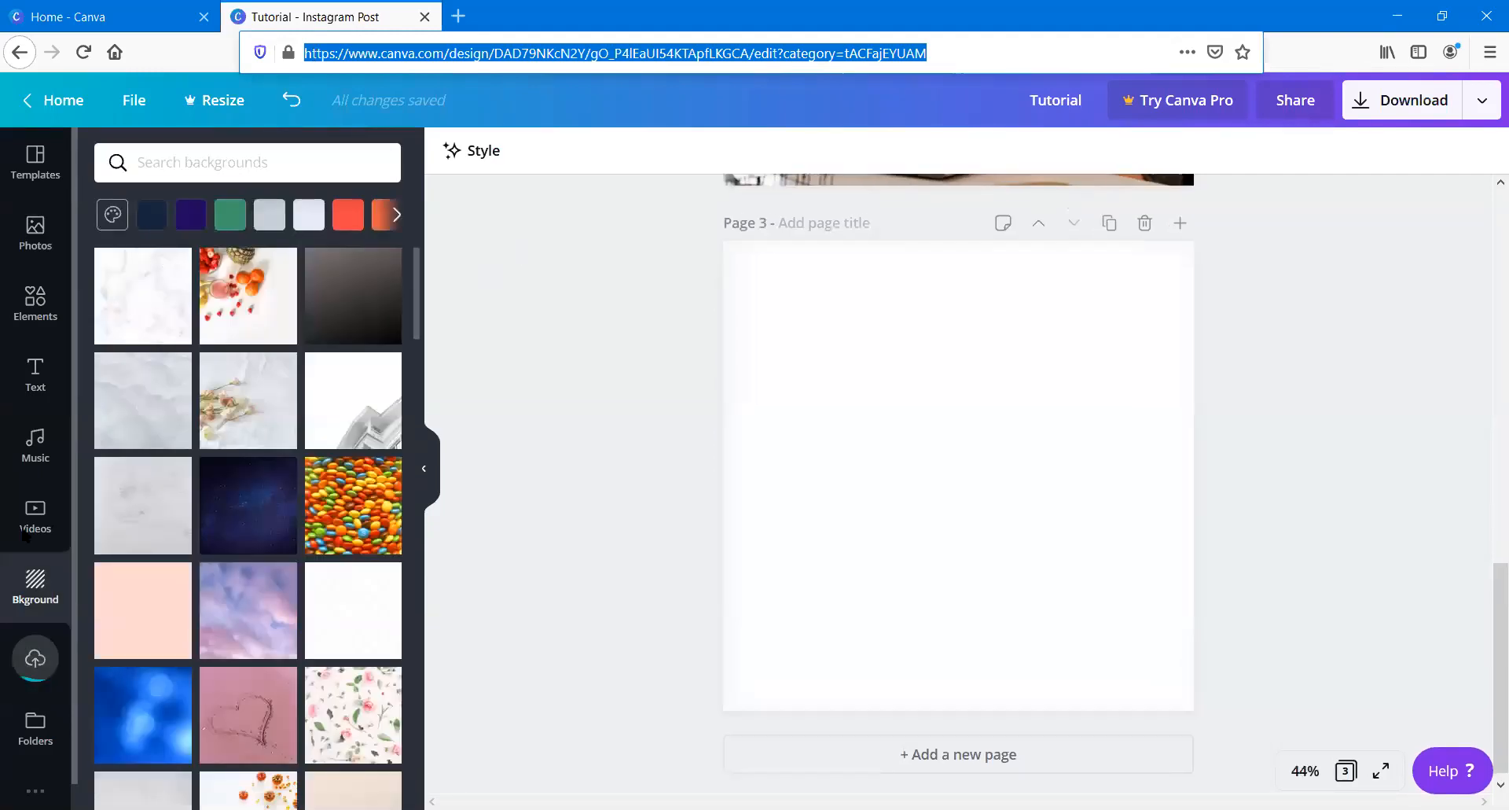
click(26, 676)
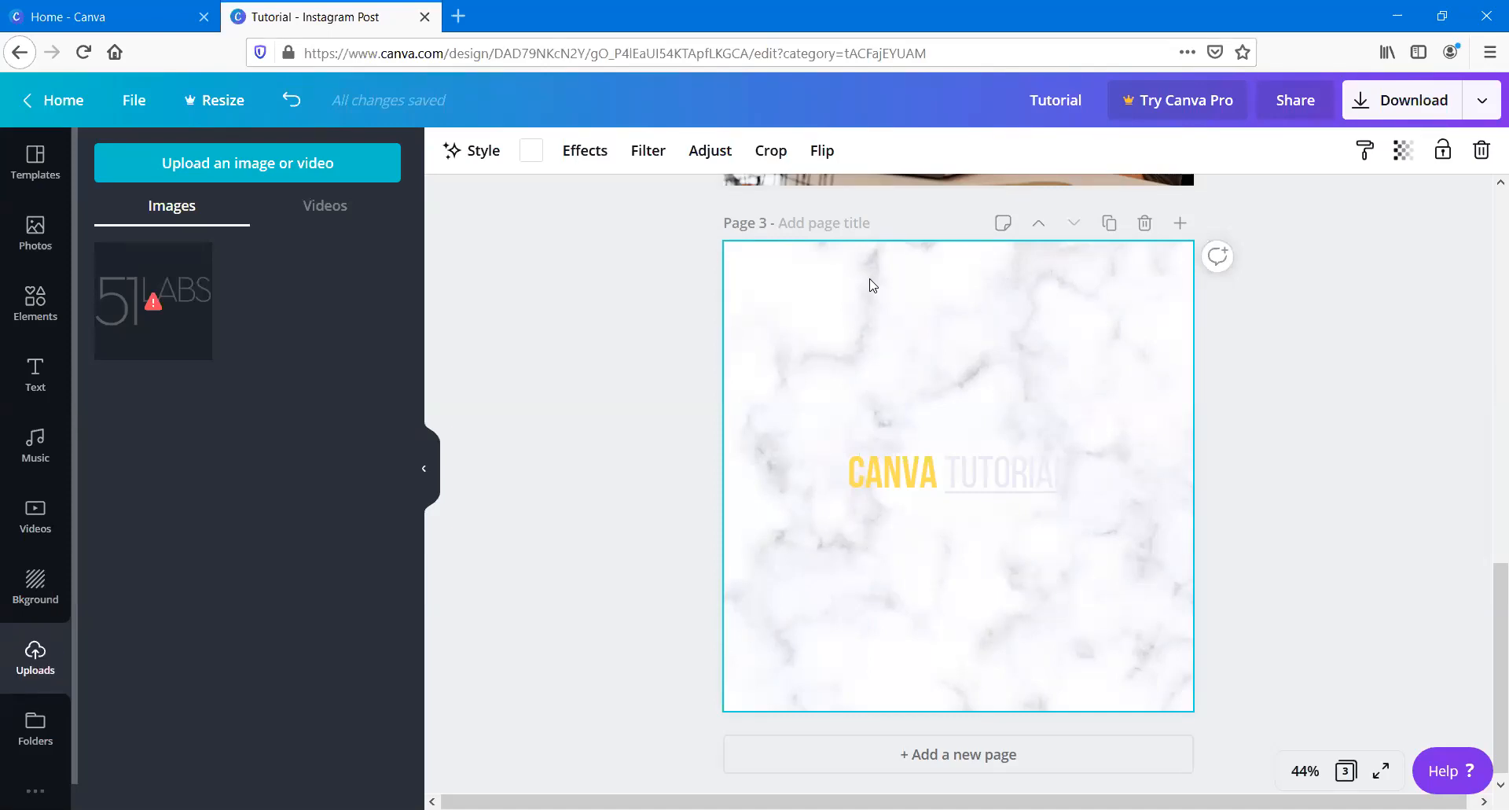
key(Delete)
click(601, 382)
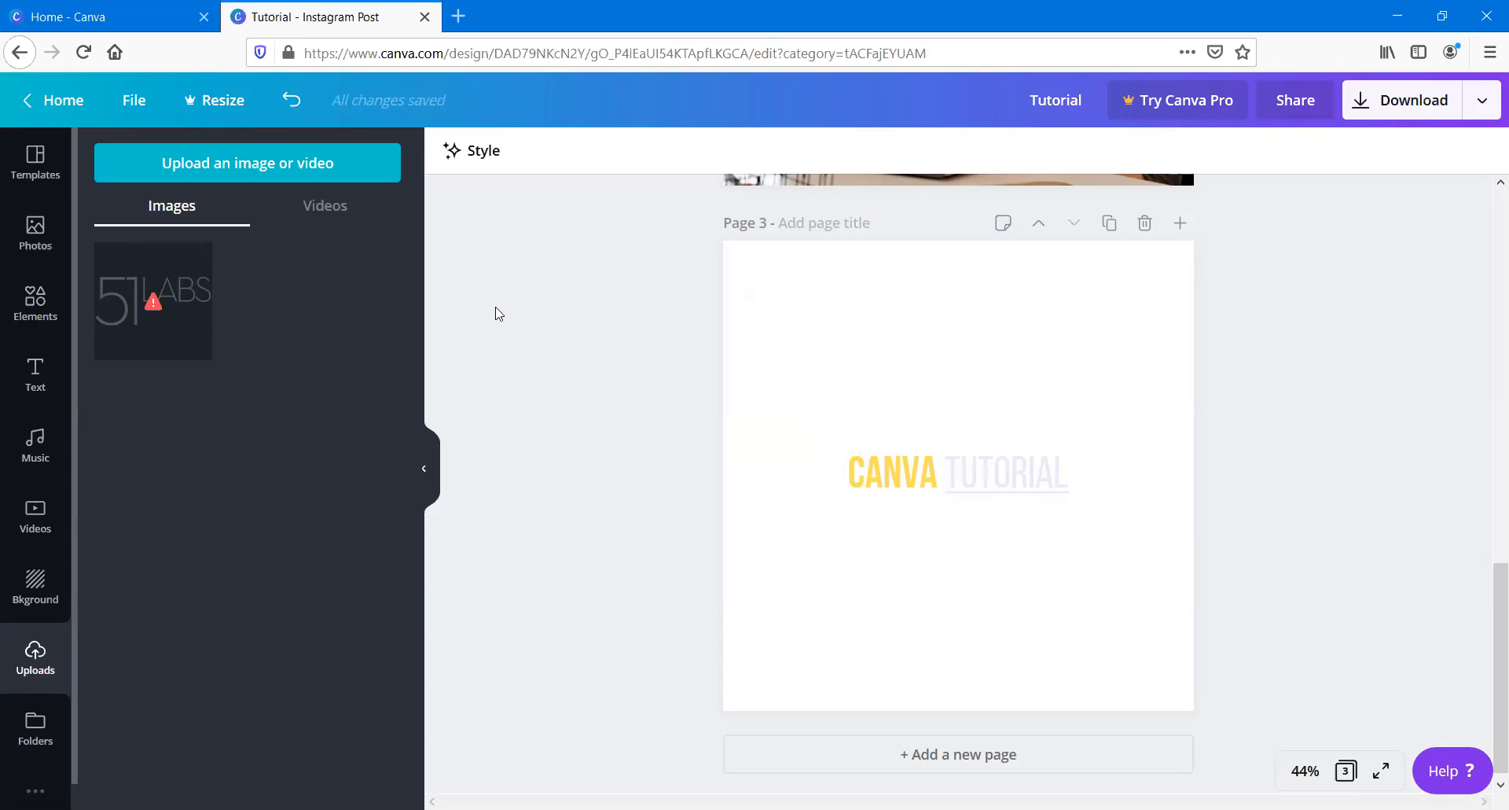
key(ctrl+z)
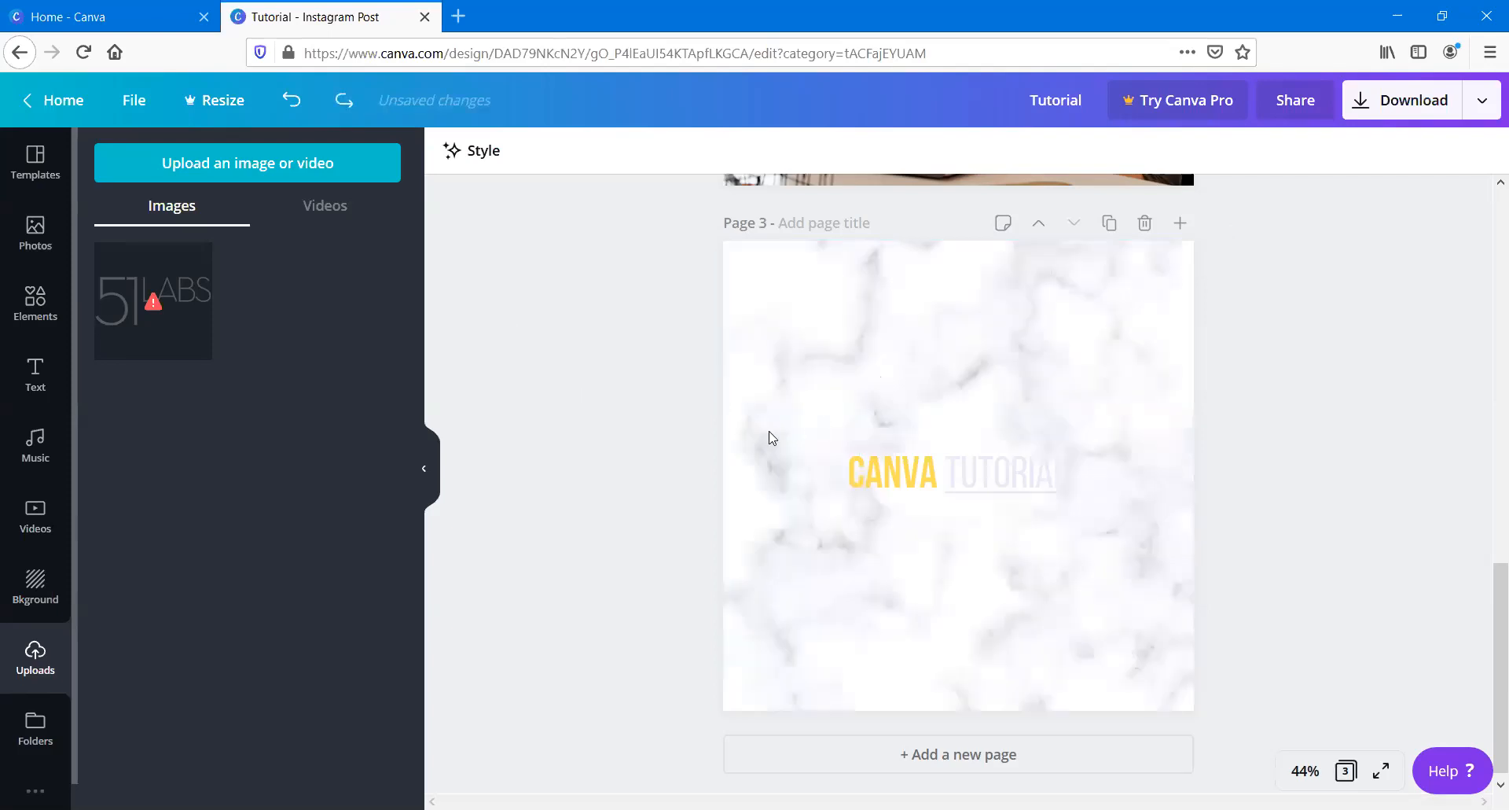
key(ctrl+z)
Step: Upload the round white 51 Labs logo and remove the incompatible 51 Labs image from the uploads
mouse_move(142, 318)
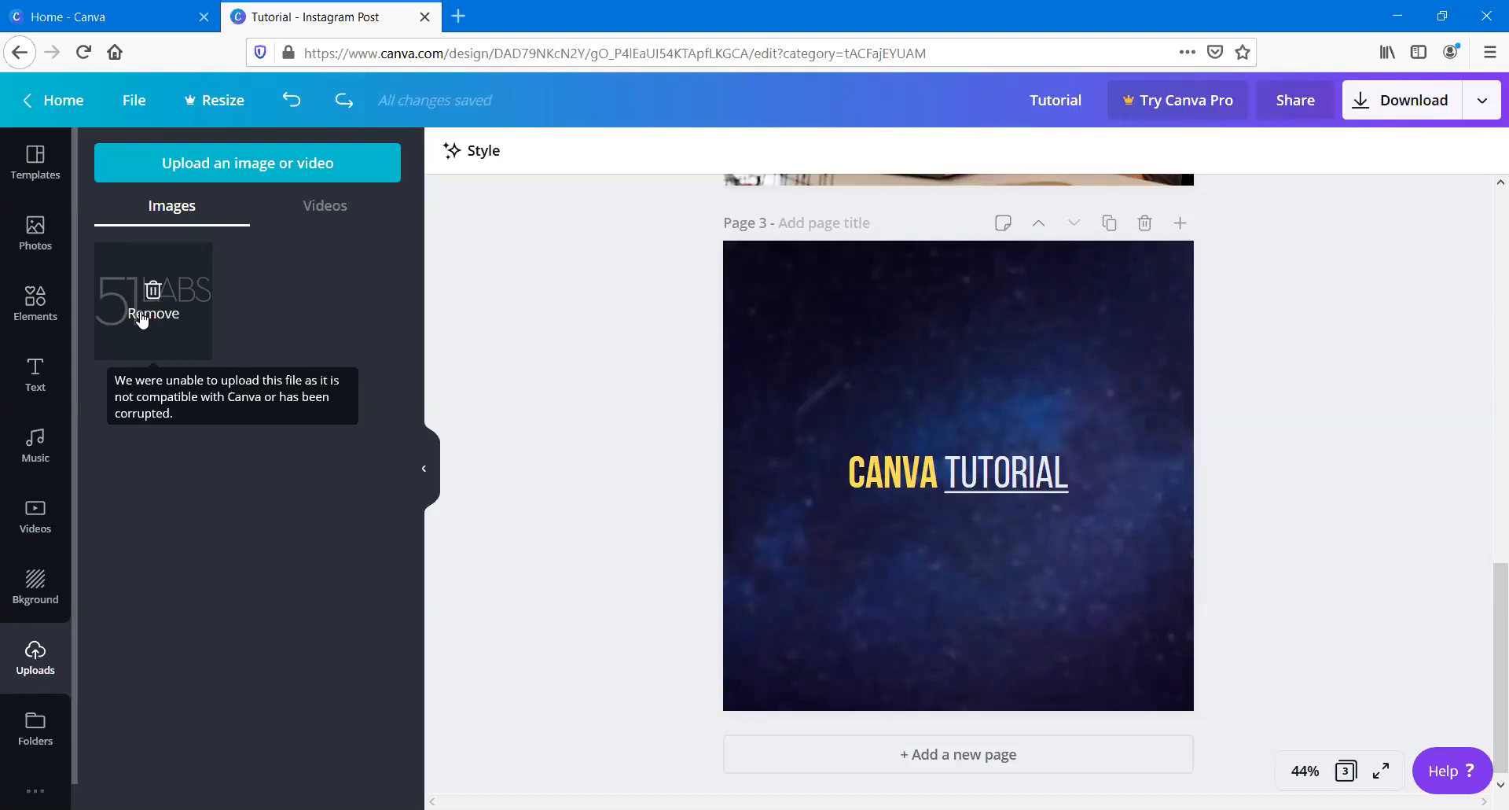
click(141, 318)
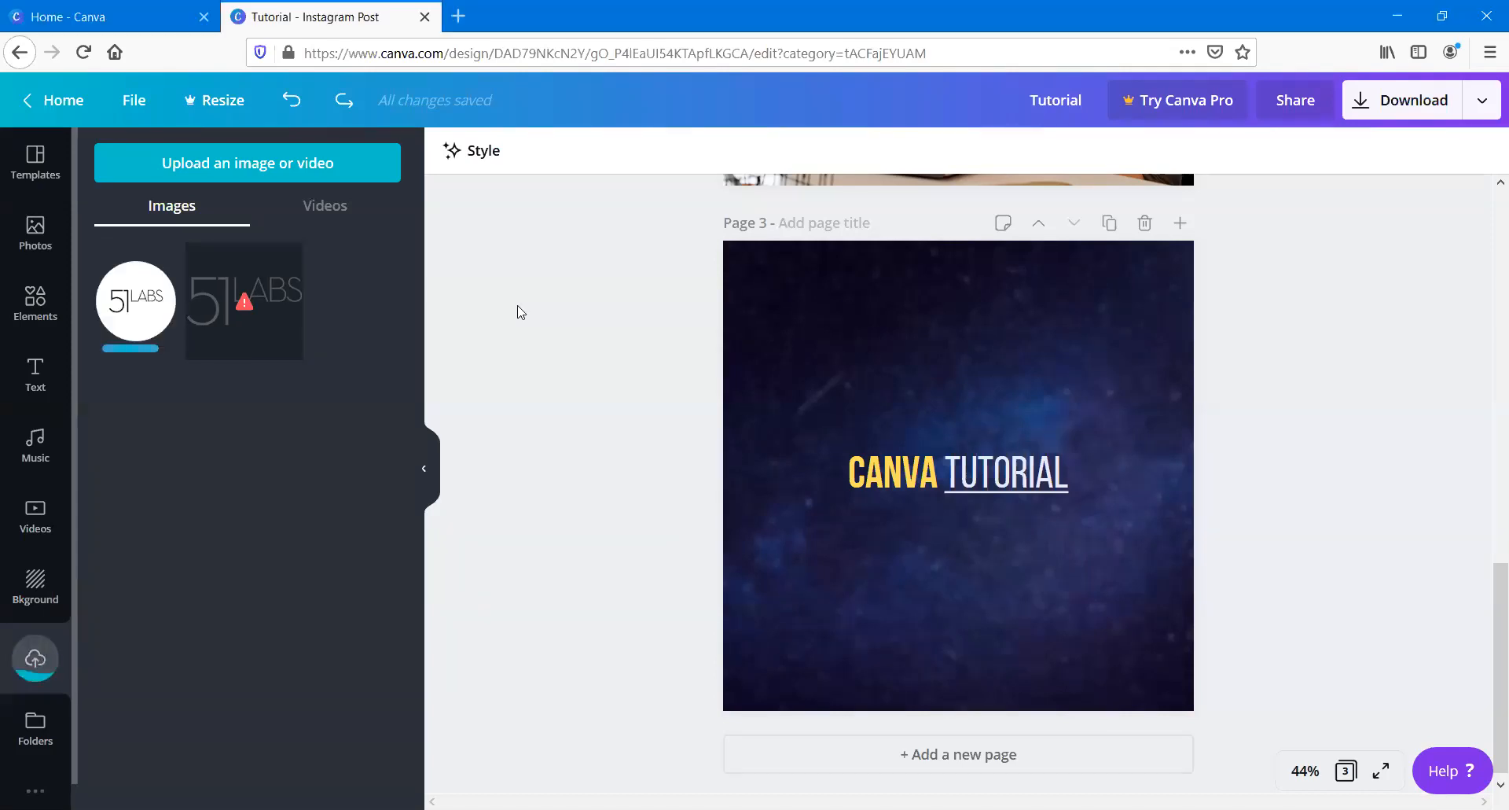
click(246, 295)
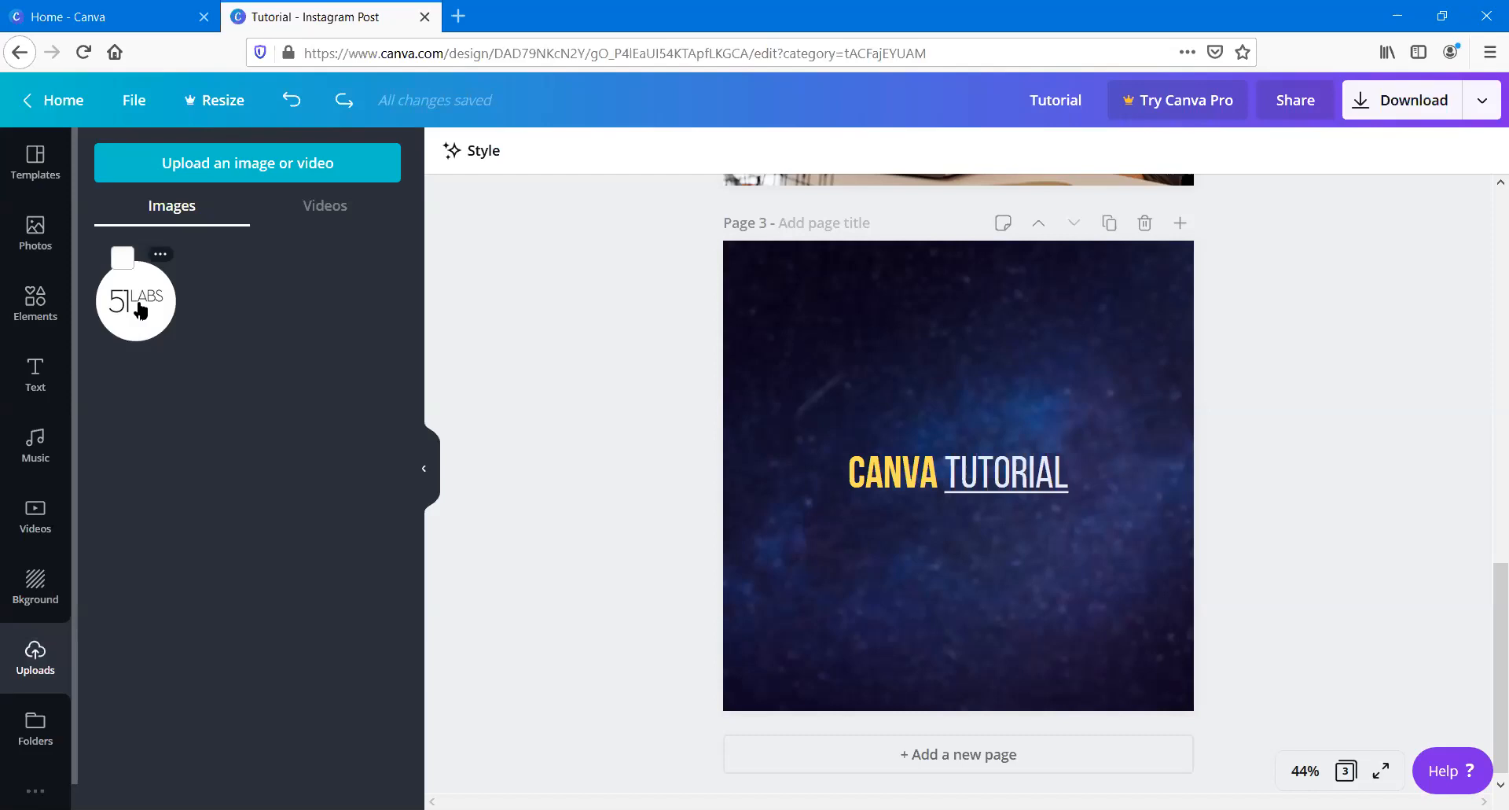
Step: Add the uploaded round 51 Labs logo to page 3, trim the empty margins above and below it, and shrink it
click(122, 257)
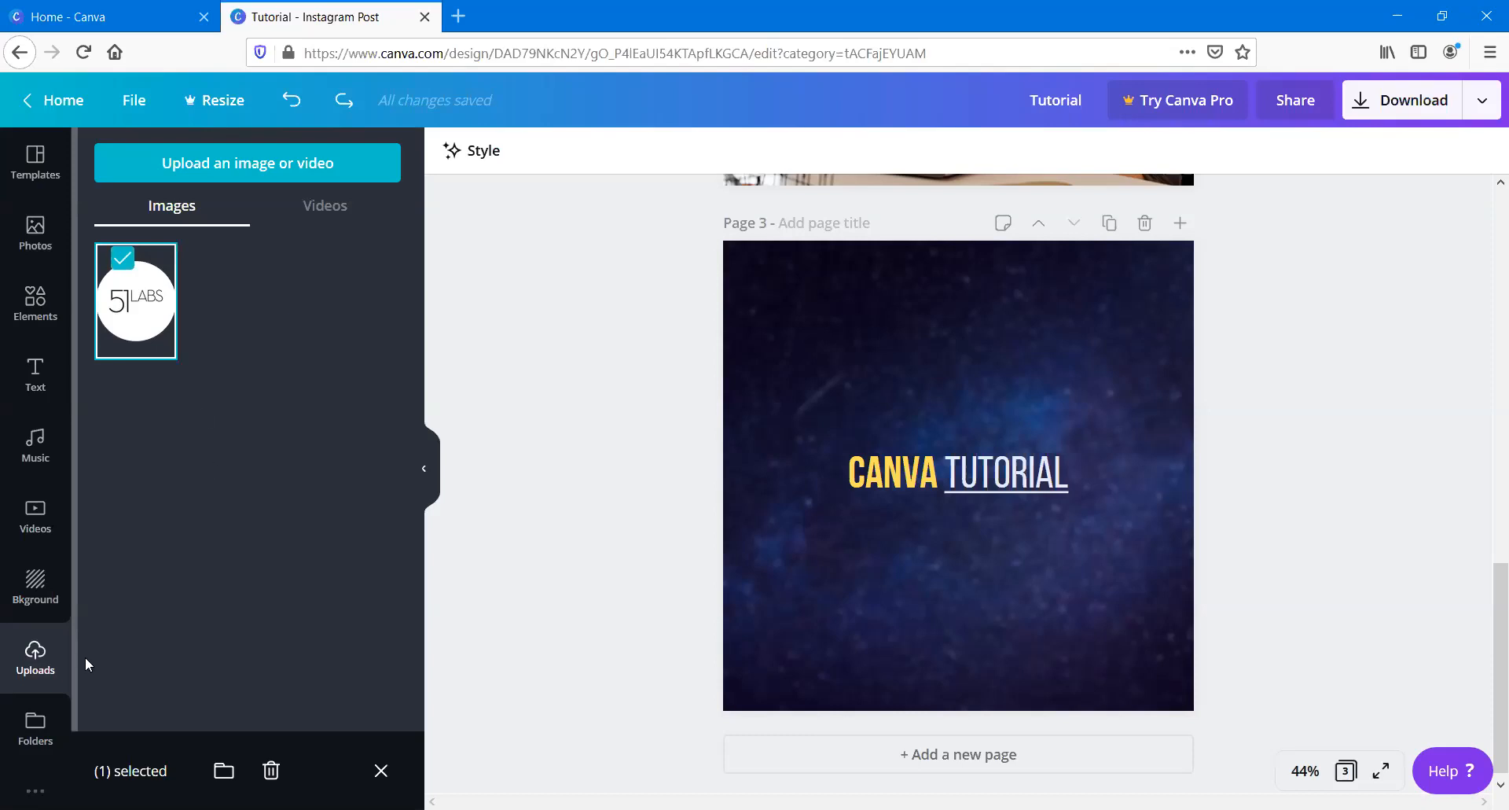
click(120, 259)
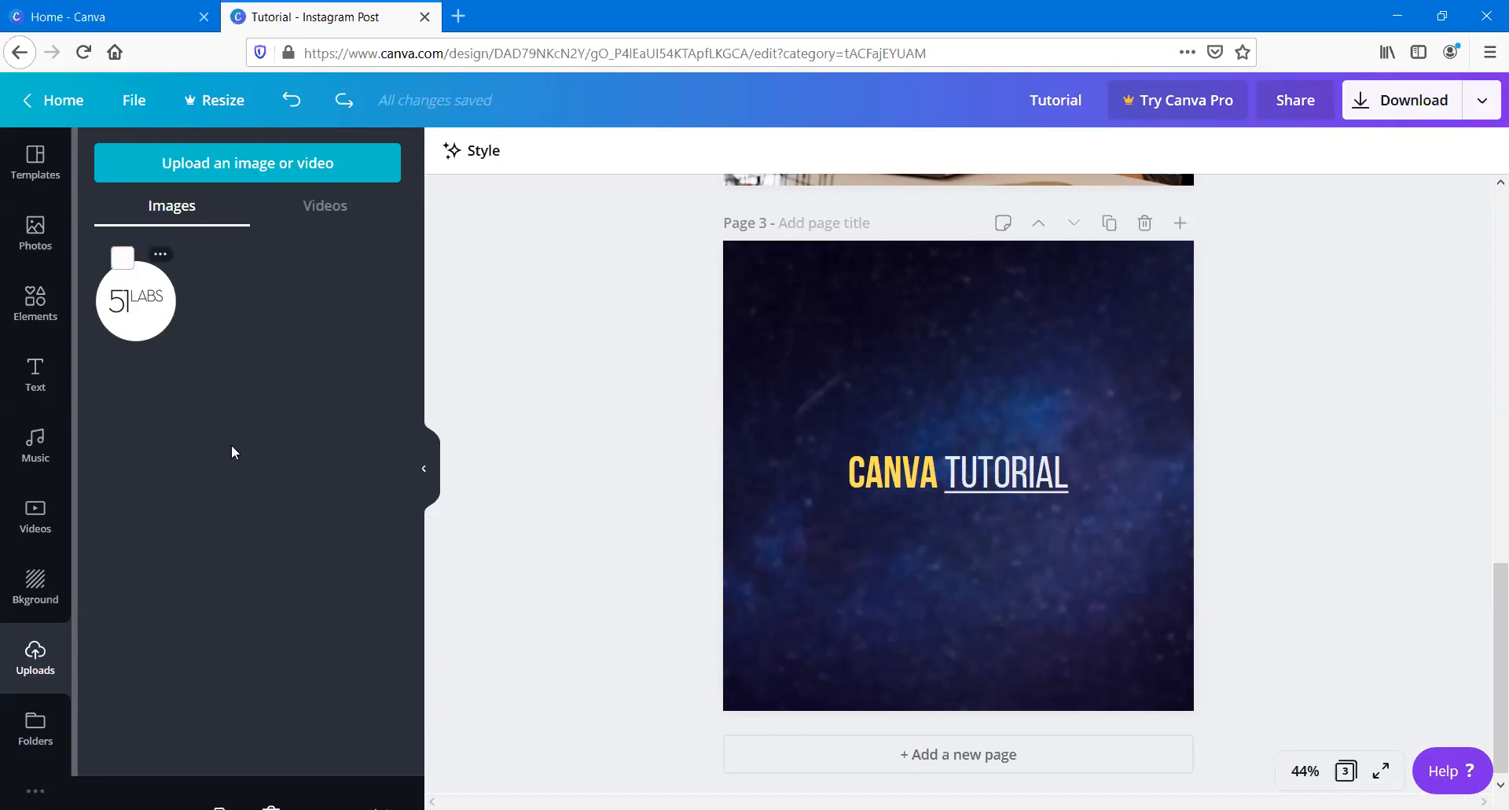
click(155, 322)
drag(924, 556, 906, 488)
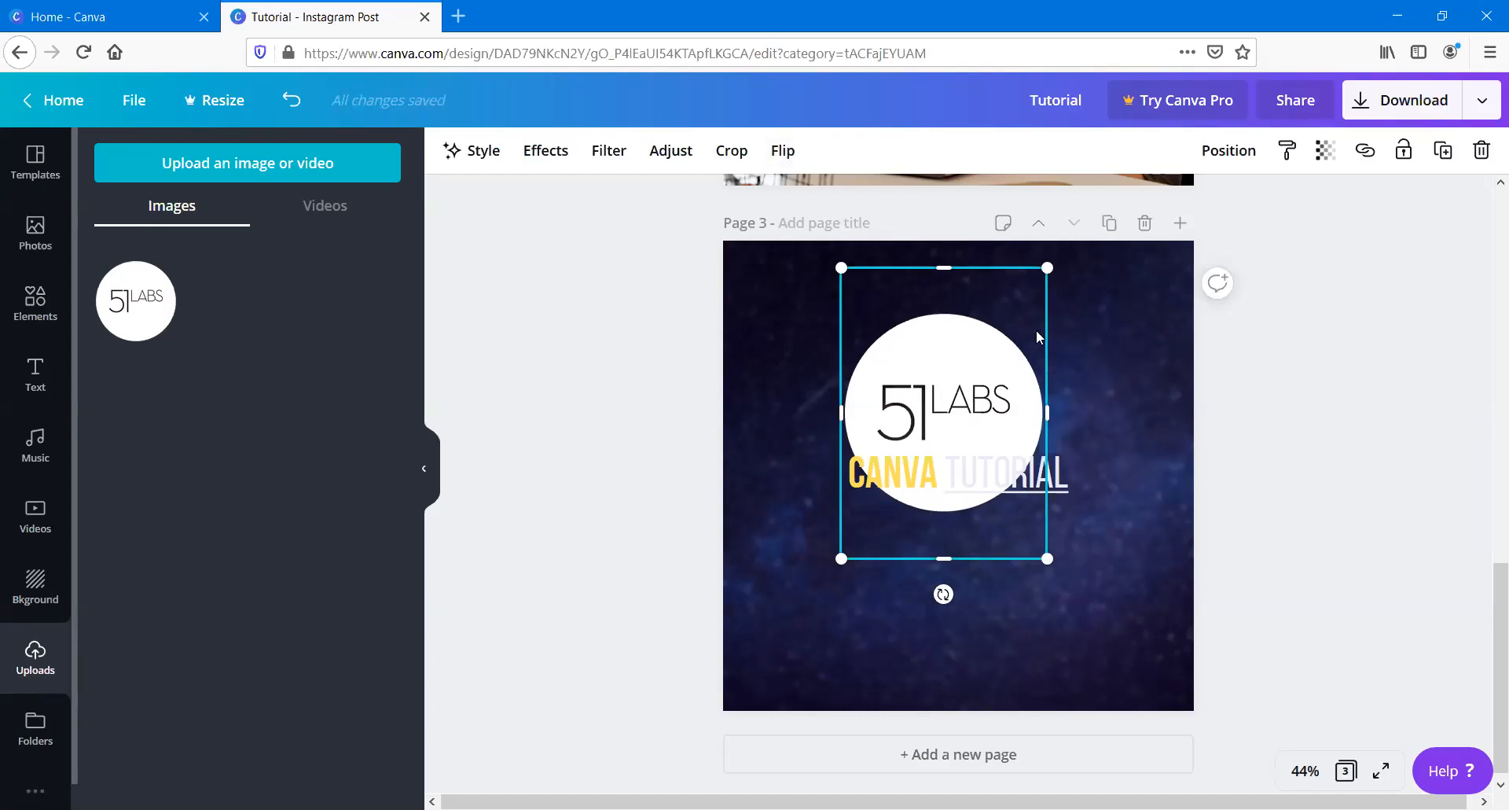
drag(947, 271, 947, 302)
drag(1017, 444, 977, 526)
drag(1061, 477, 997, 550)
drag(955, 609, 986, 580)
Step: Move the "Canva Tutorial" heading to the upper part of page 3 and centre the 51 Labs logo below it
drag(962, 475, 960, 320)
drag(934, 596, 945, 481)
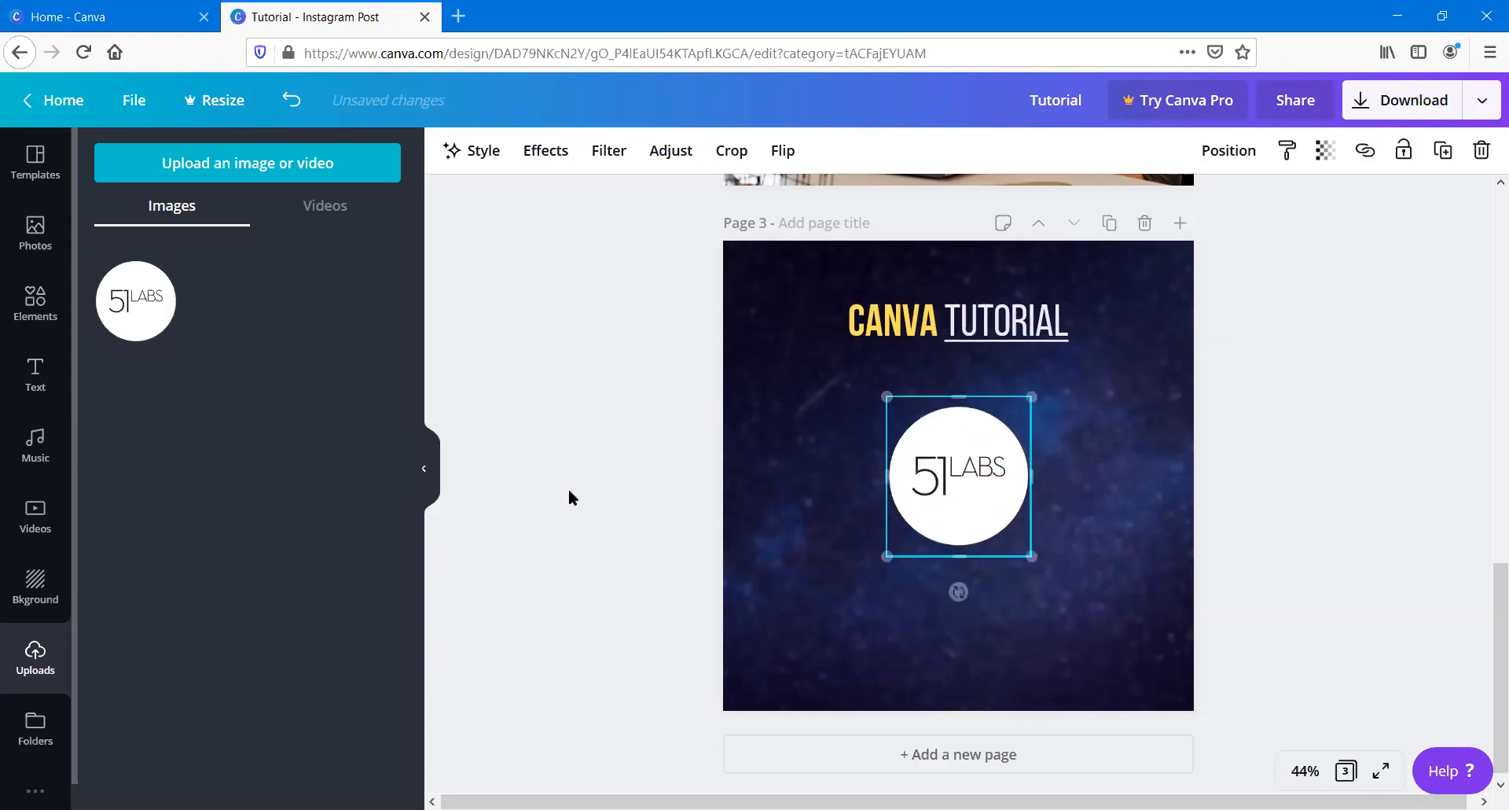
click(569, 491)
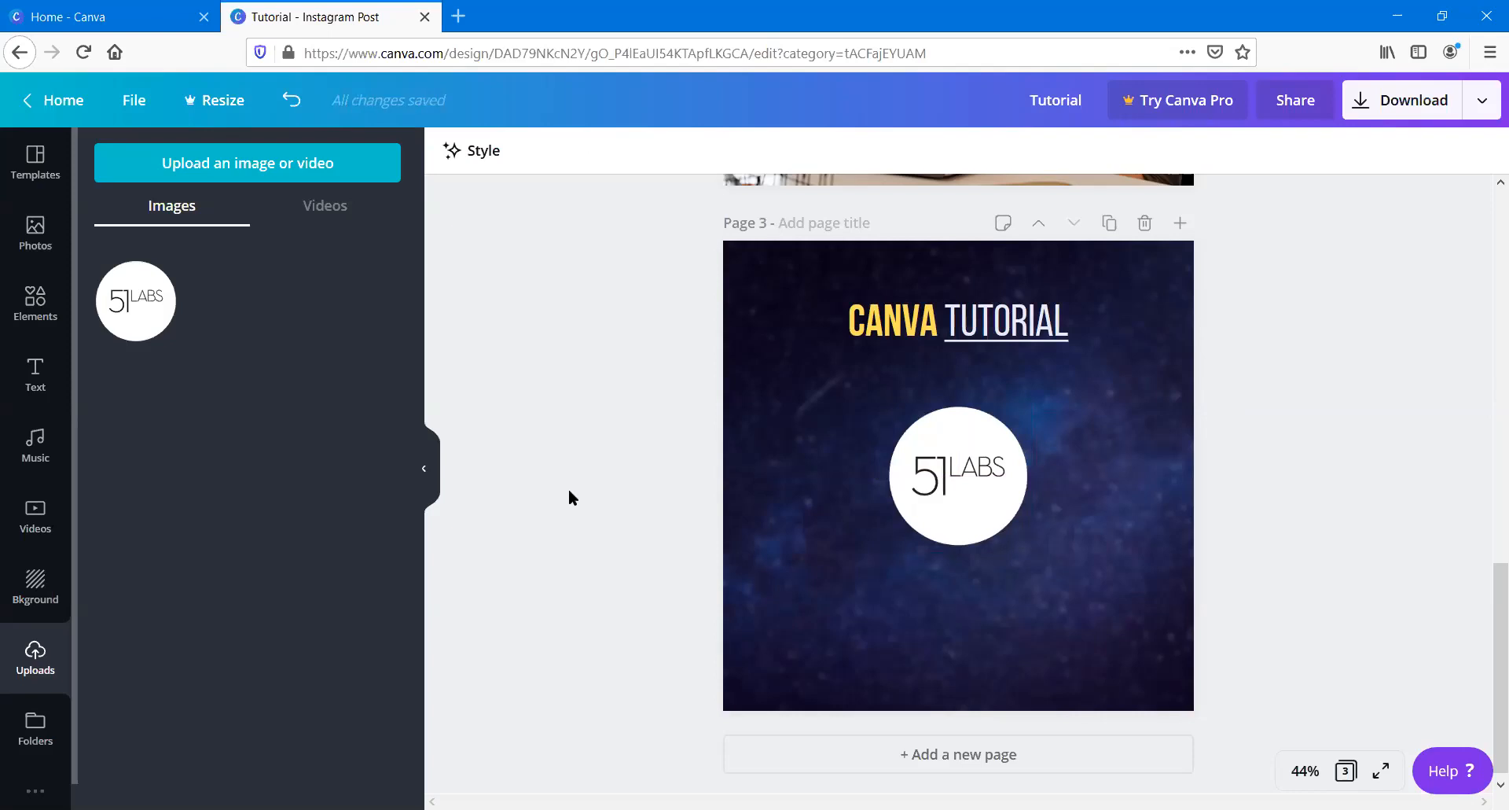
drag(948, 343, 948, 350)
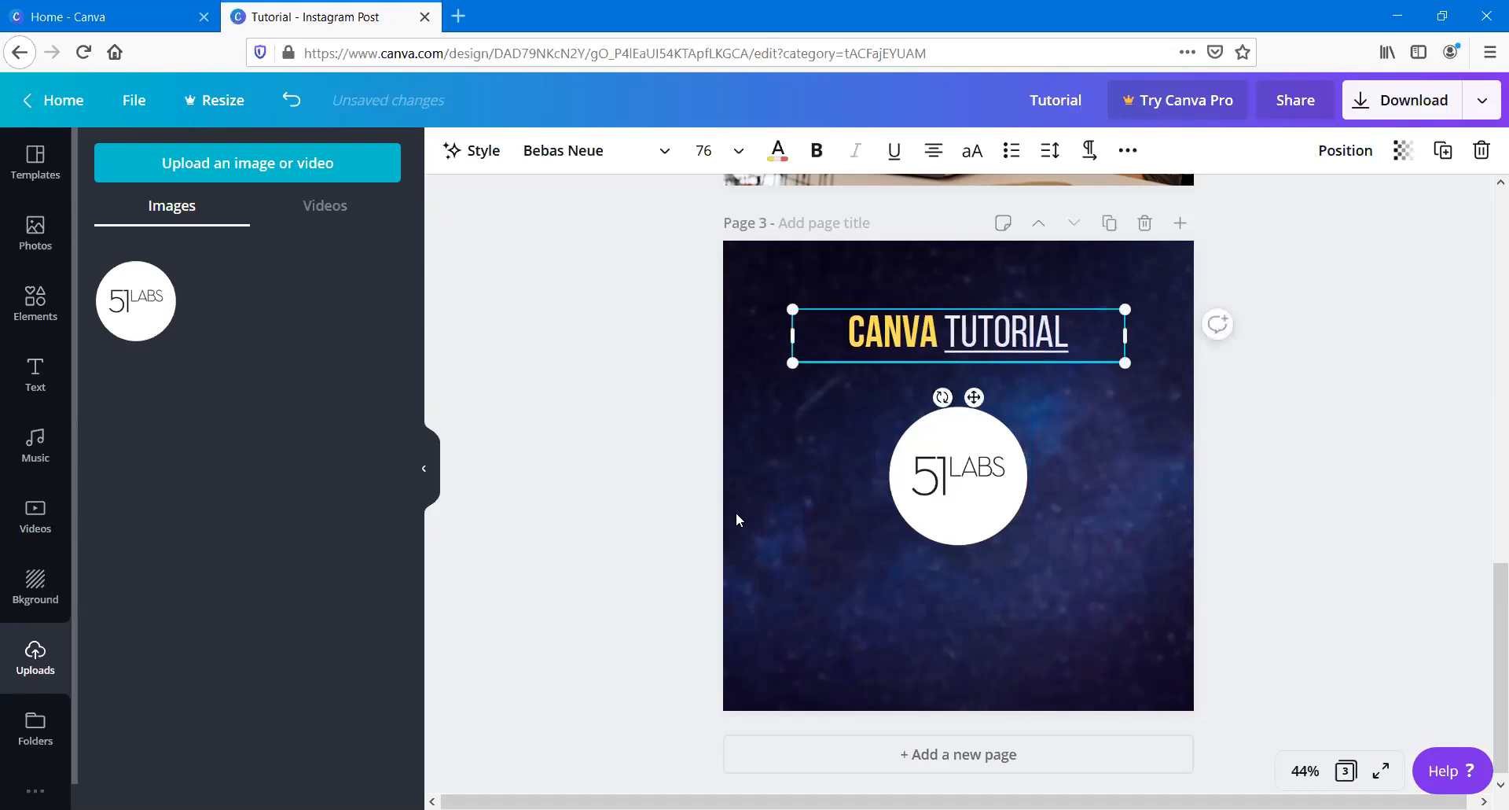
click(733, 515)
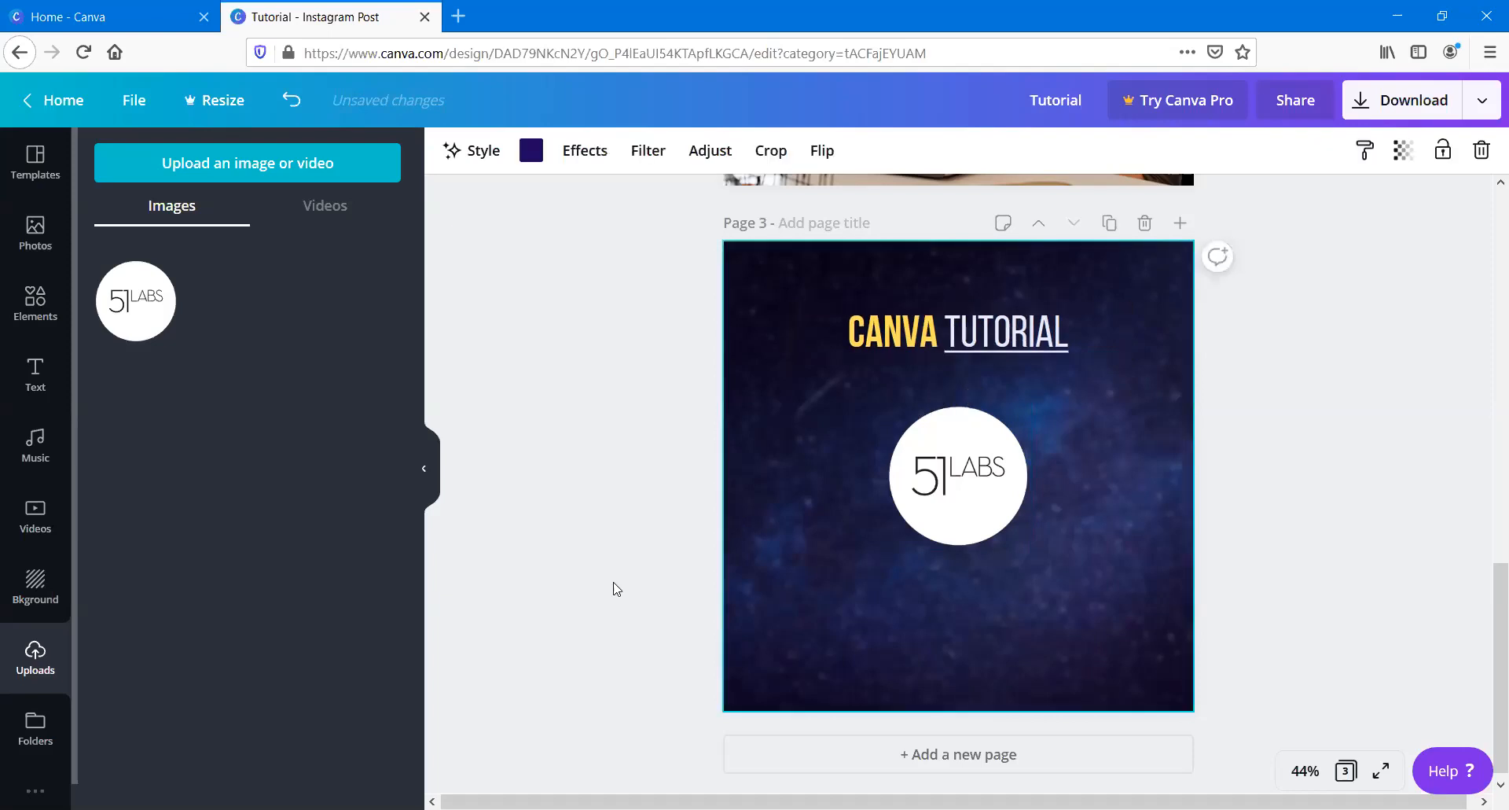
Step: Examine the available folders and browse the list of Canva apps and integrations
click(32, 731)
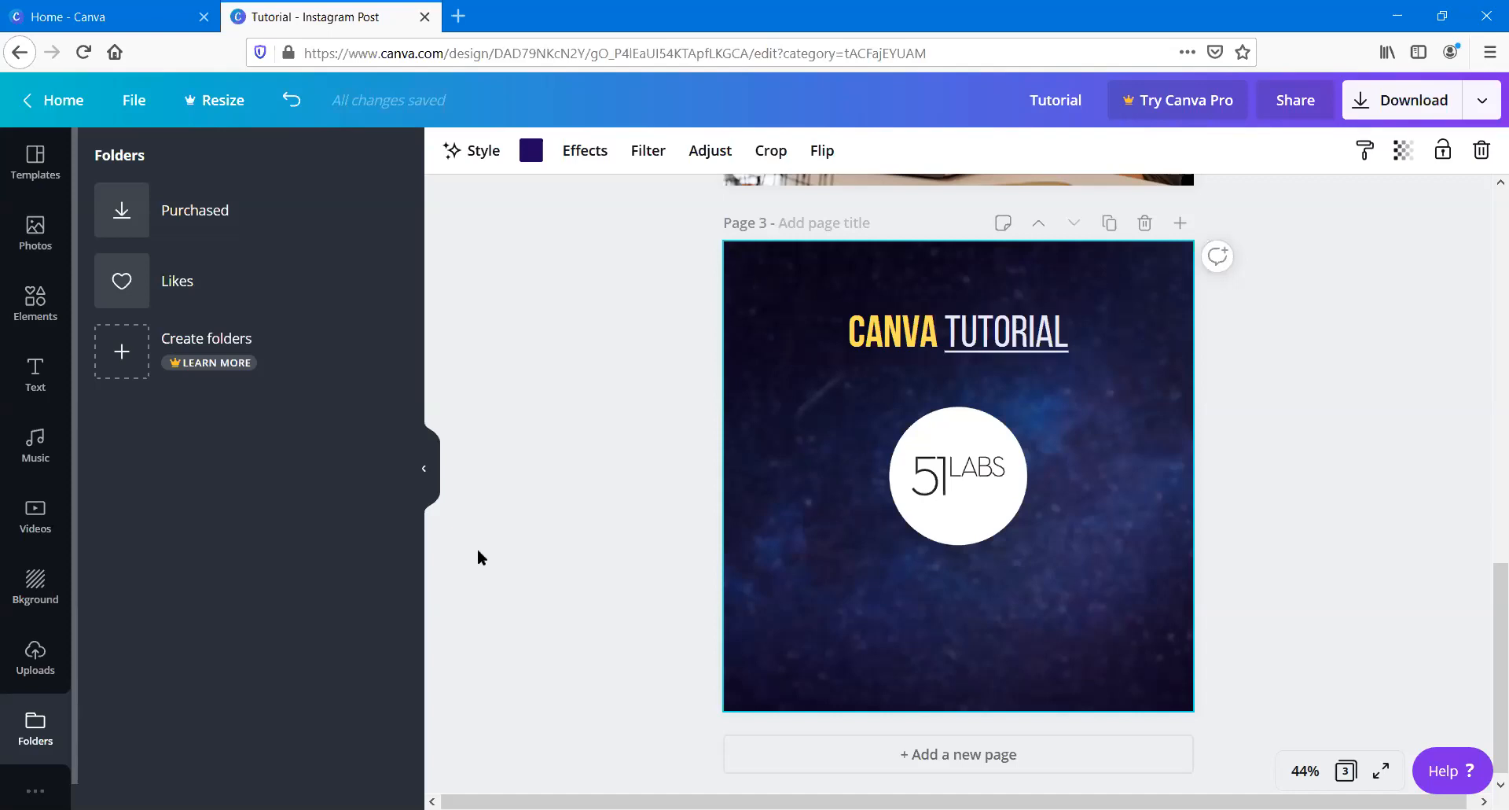
click(595, 257)
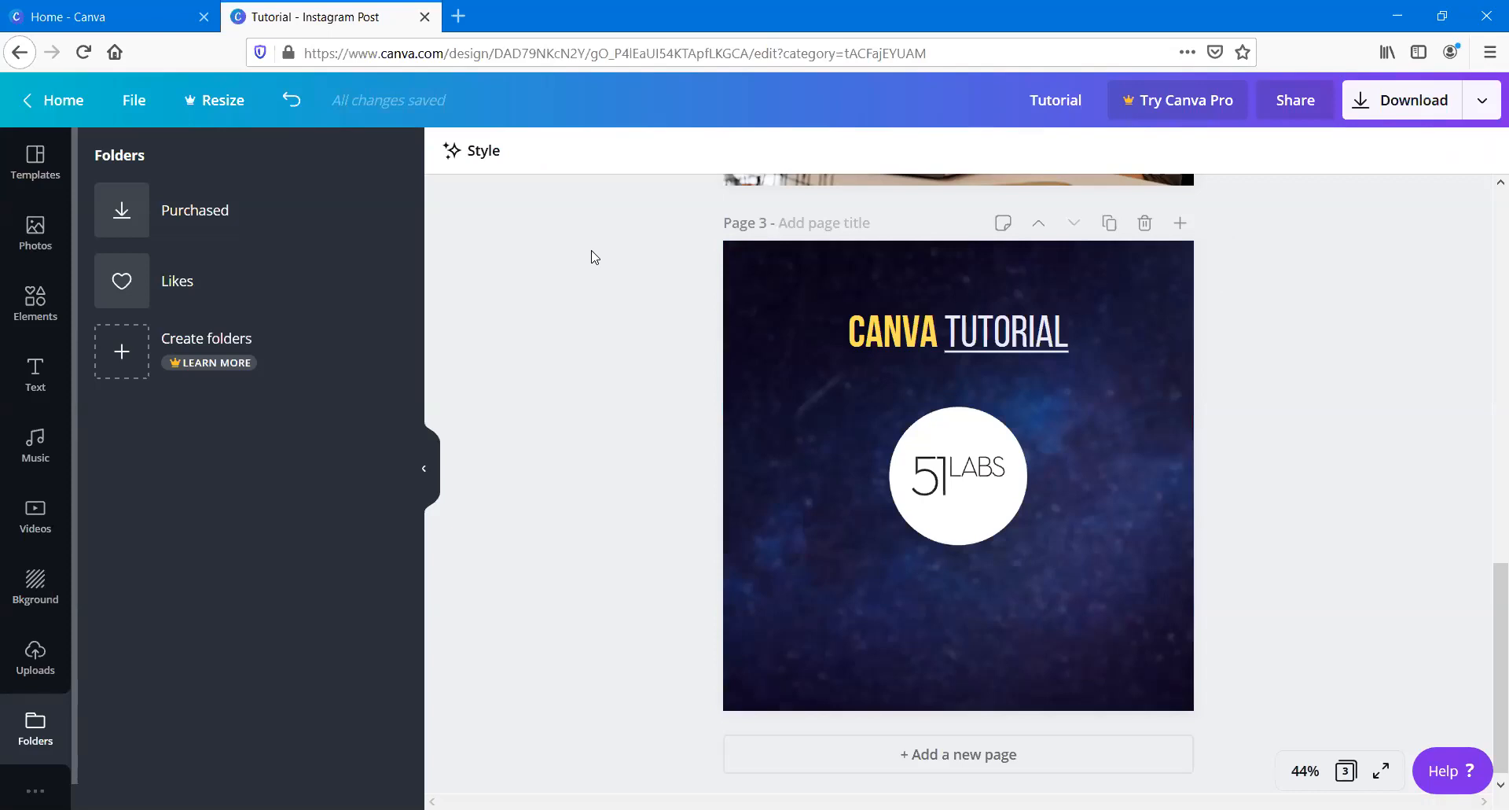
click(36, 790)
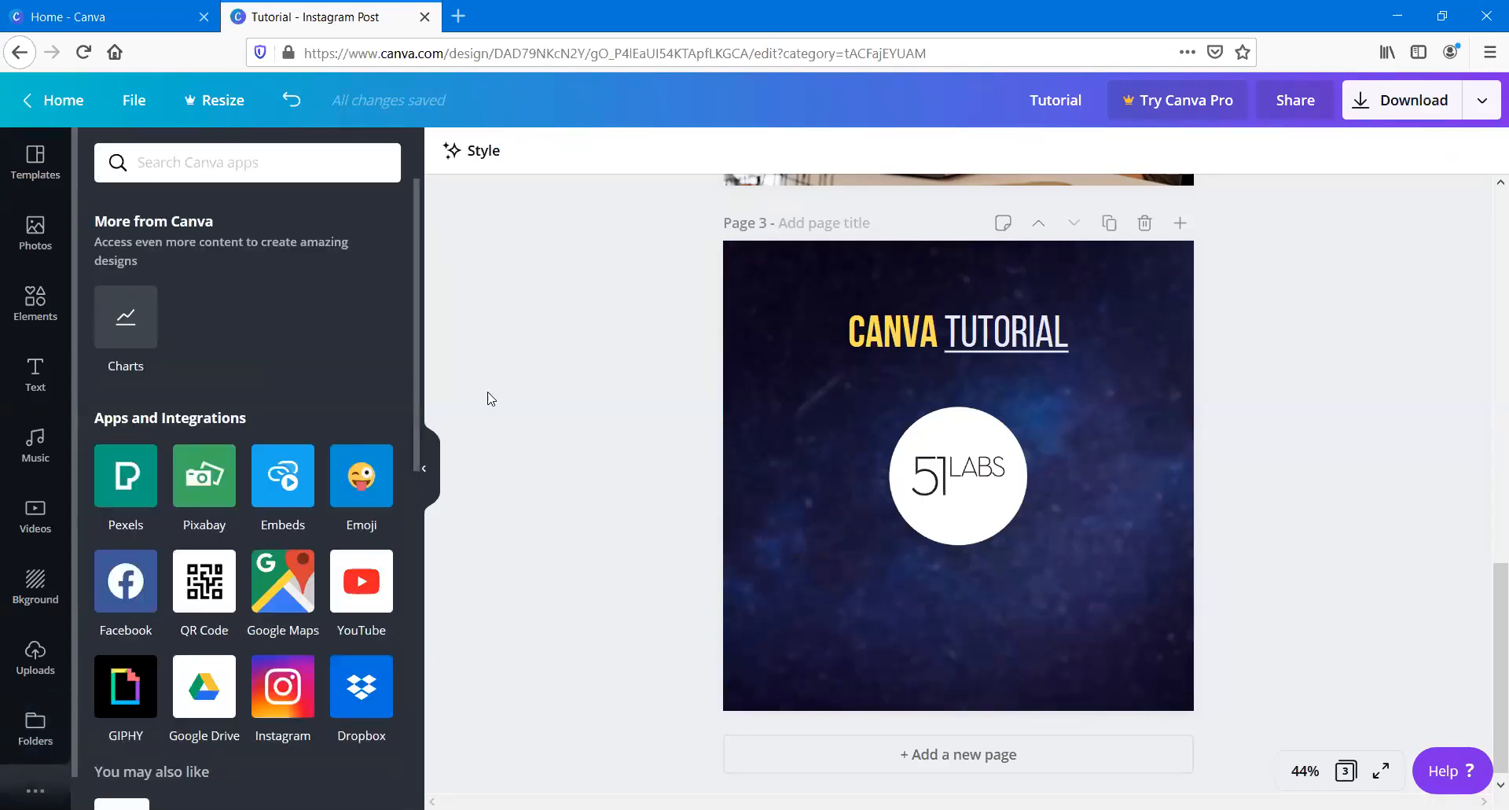
scroll(236, 432, down, 10)
scroll(246, 467, up, 10)
scroll(246, 479, down, 9)
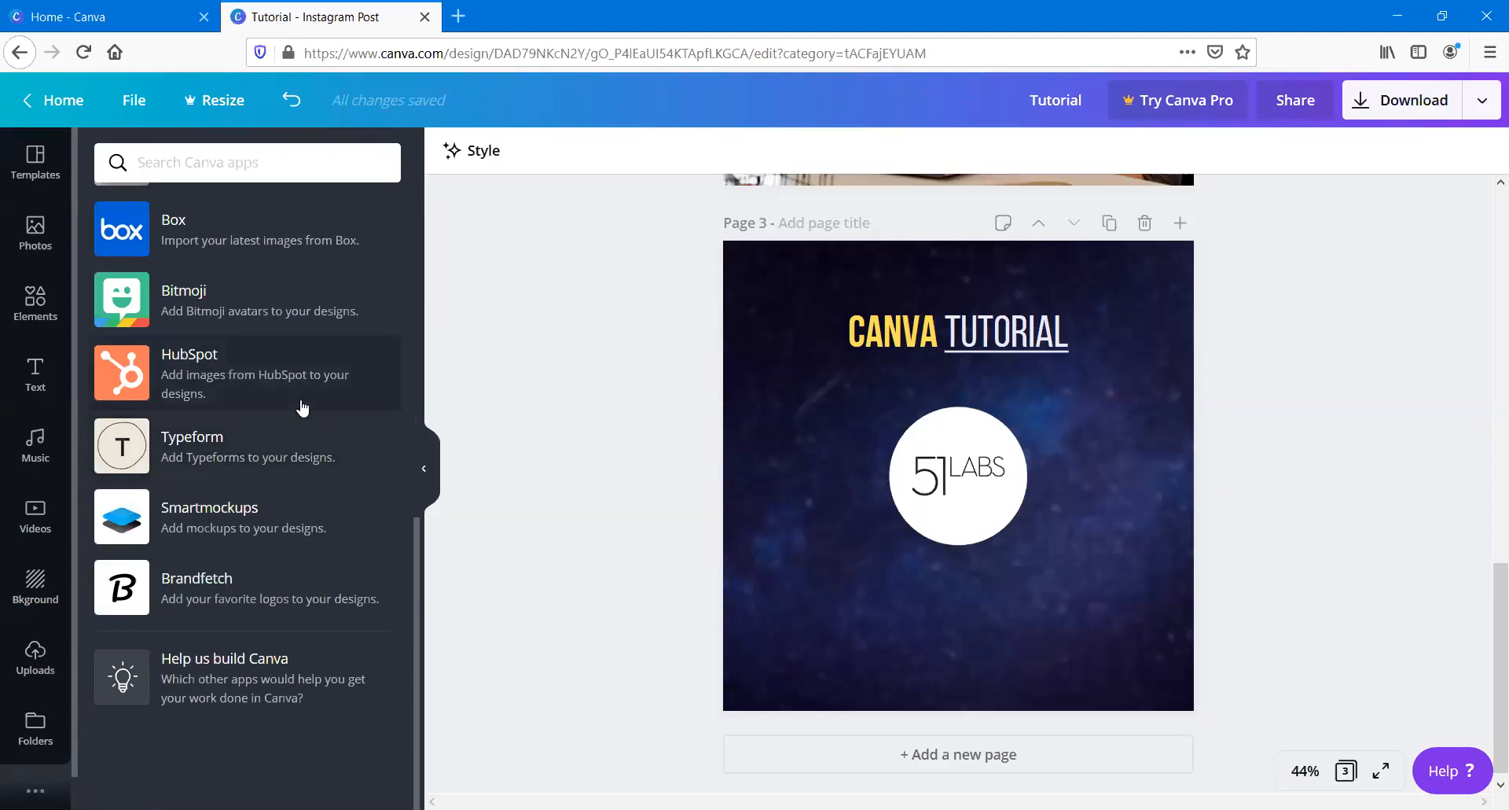
scroll(303, 407, up, 5)
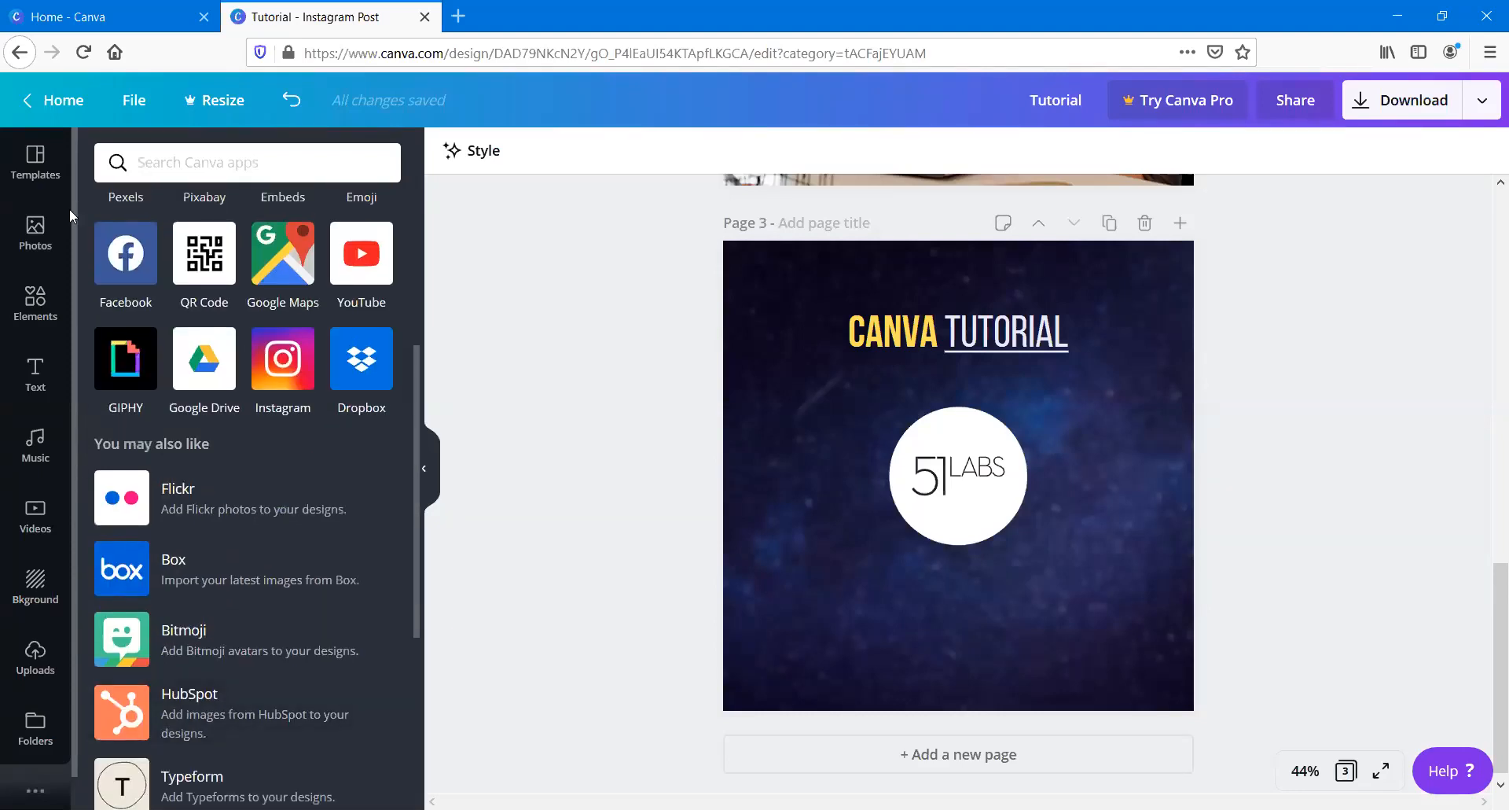
click(32, 656)
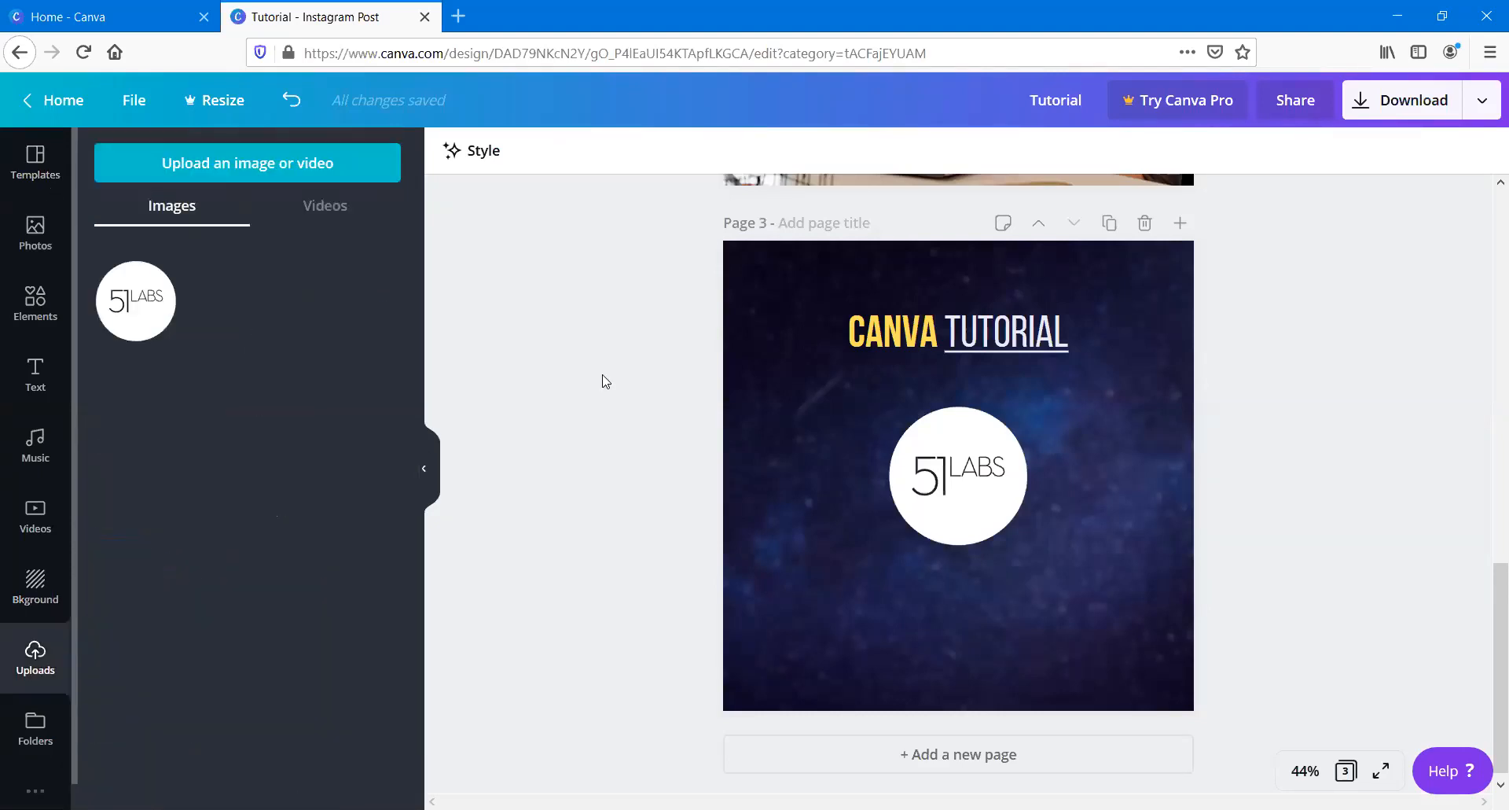
Step: Collapse the side panel and move the 51 Labs logo and the "Canva Tutorial" heading slightly lower on page 3
click(425, 466)
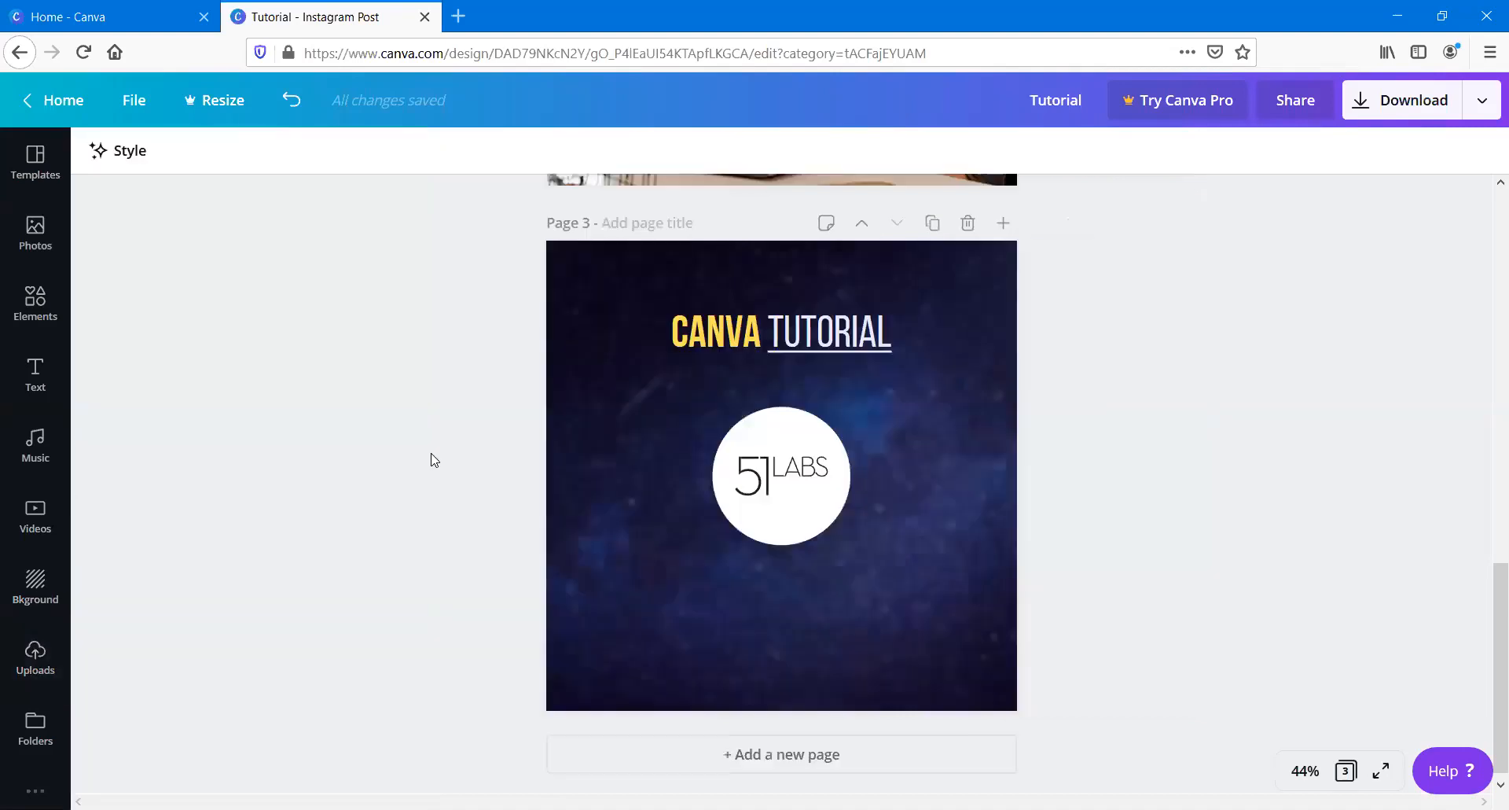
drag(760, 458, 760, 500)
drag(761, 340, 766, 385)
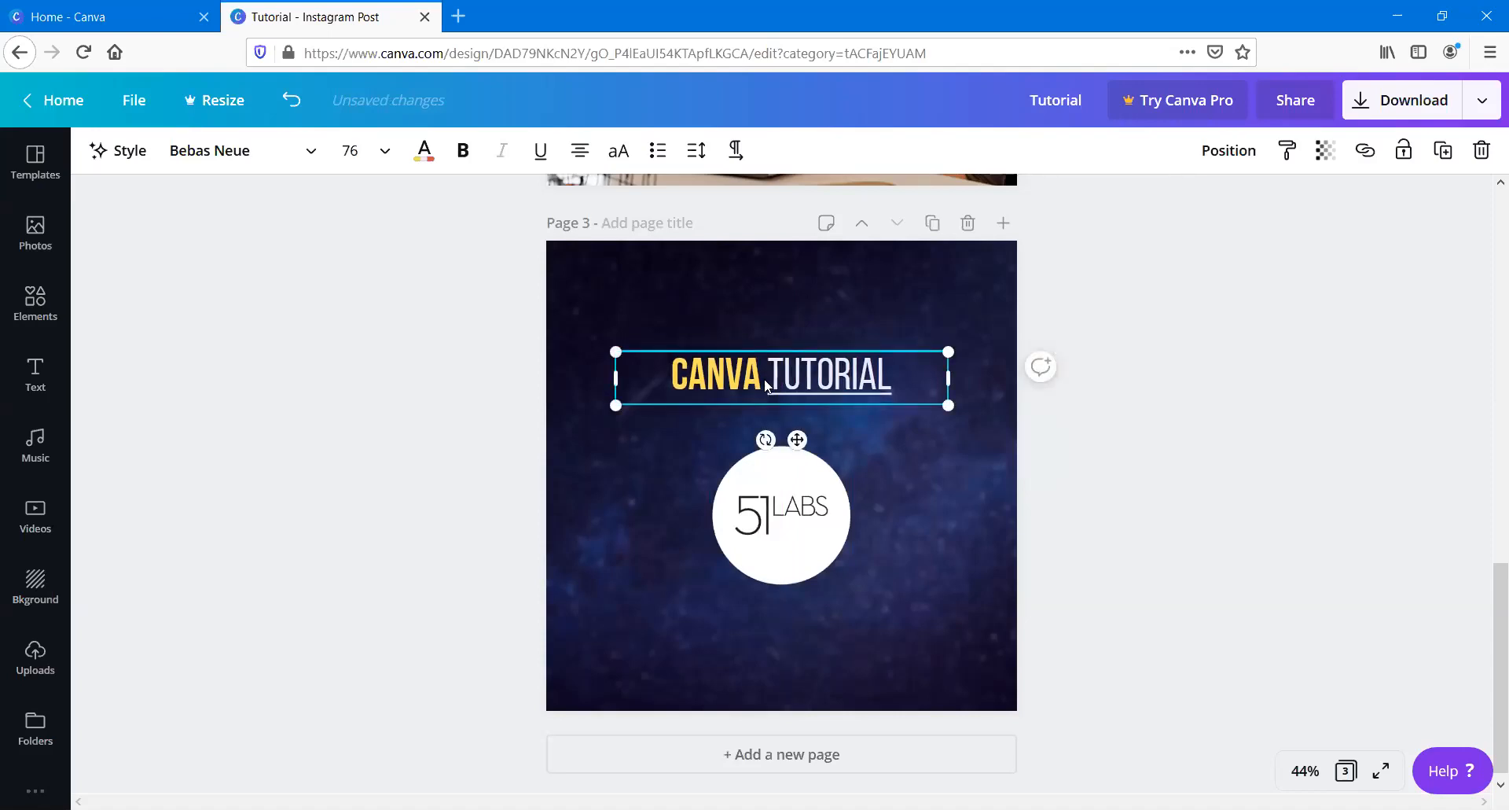
click(1265, 187)
Step: Look at the options for sharing the design with others, and close them
click(1294, 122)
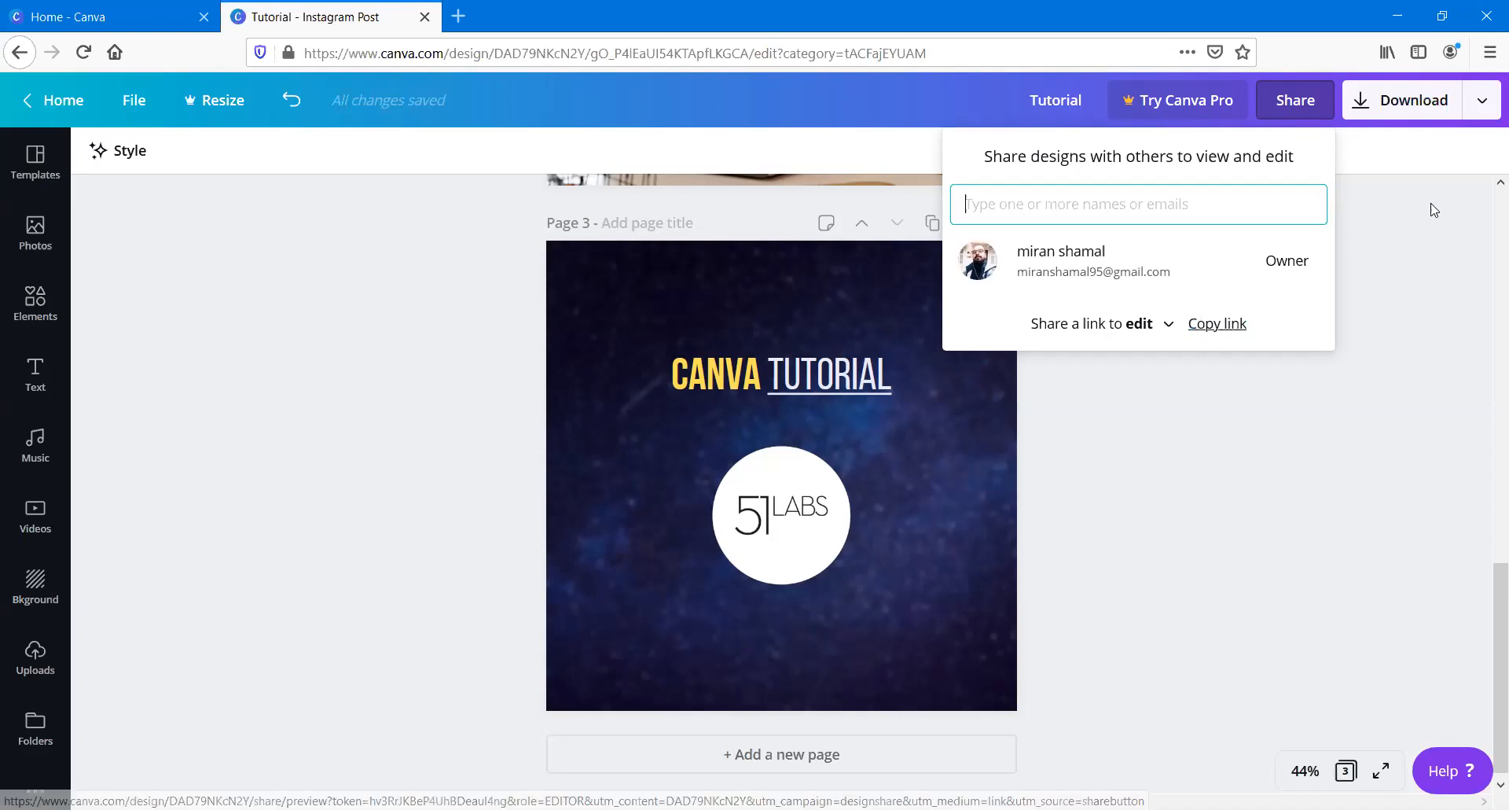
click(1451, 140)
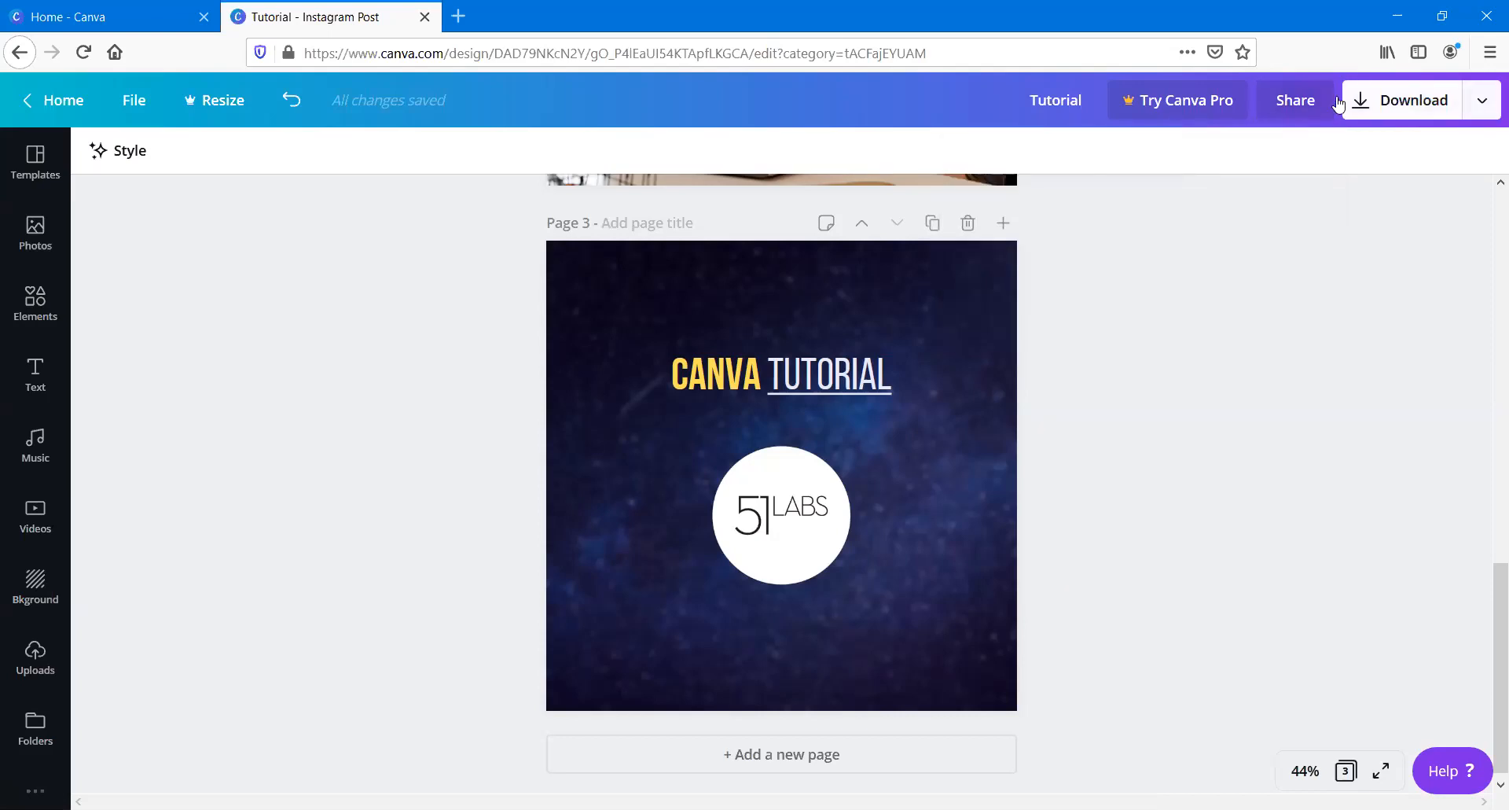
Step: Open the download options and examine the size setting and the available file types
click(1437, 110)
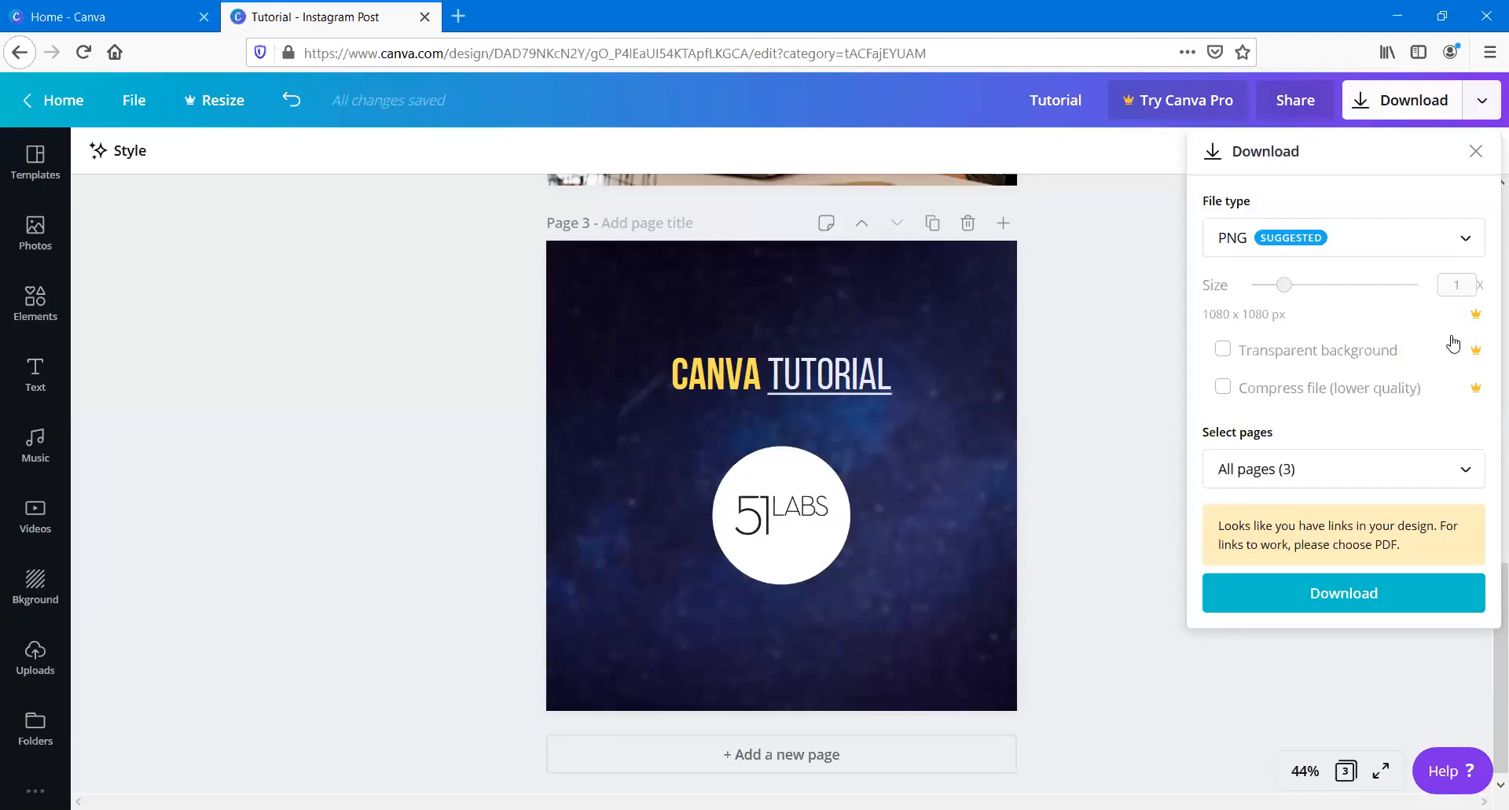
click(1279, 287)
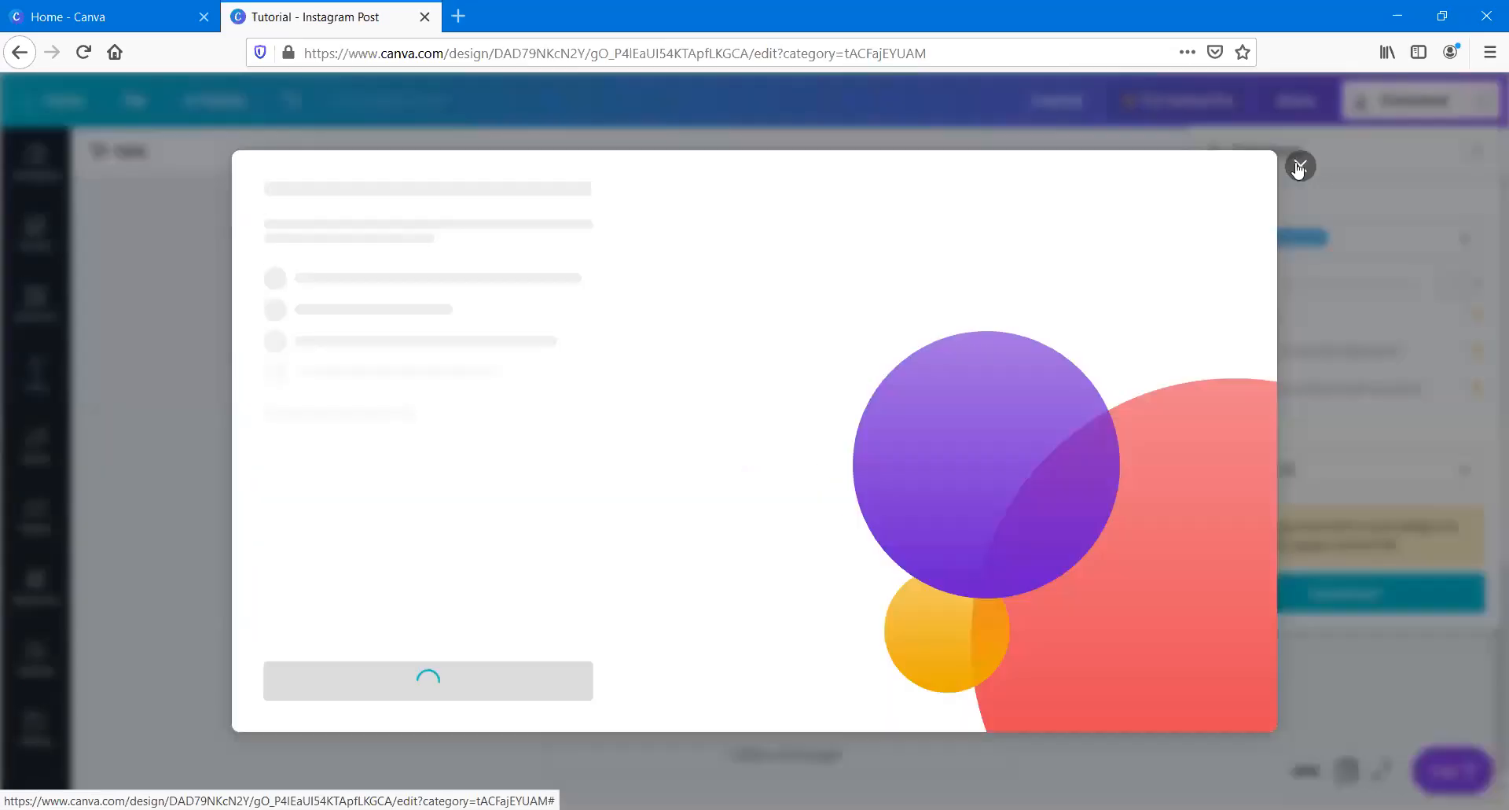
click(1296, 194)
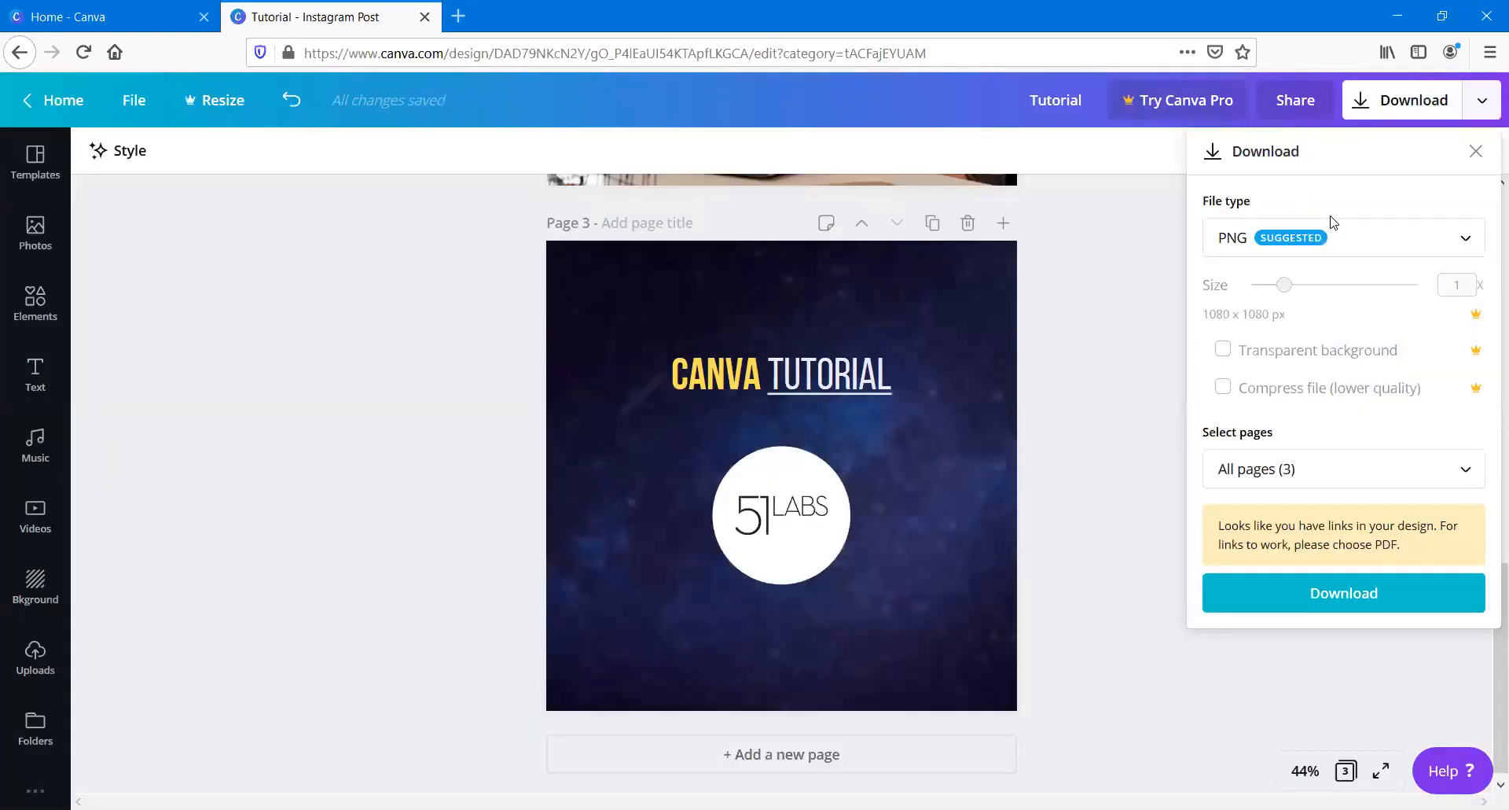
click(1350, 246)
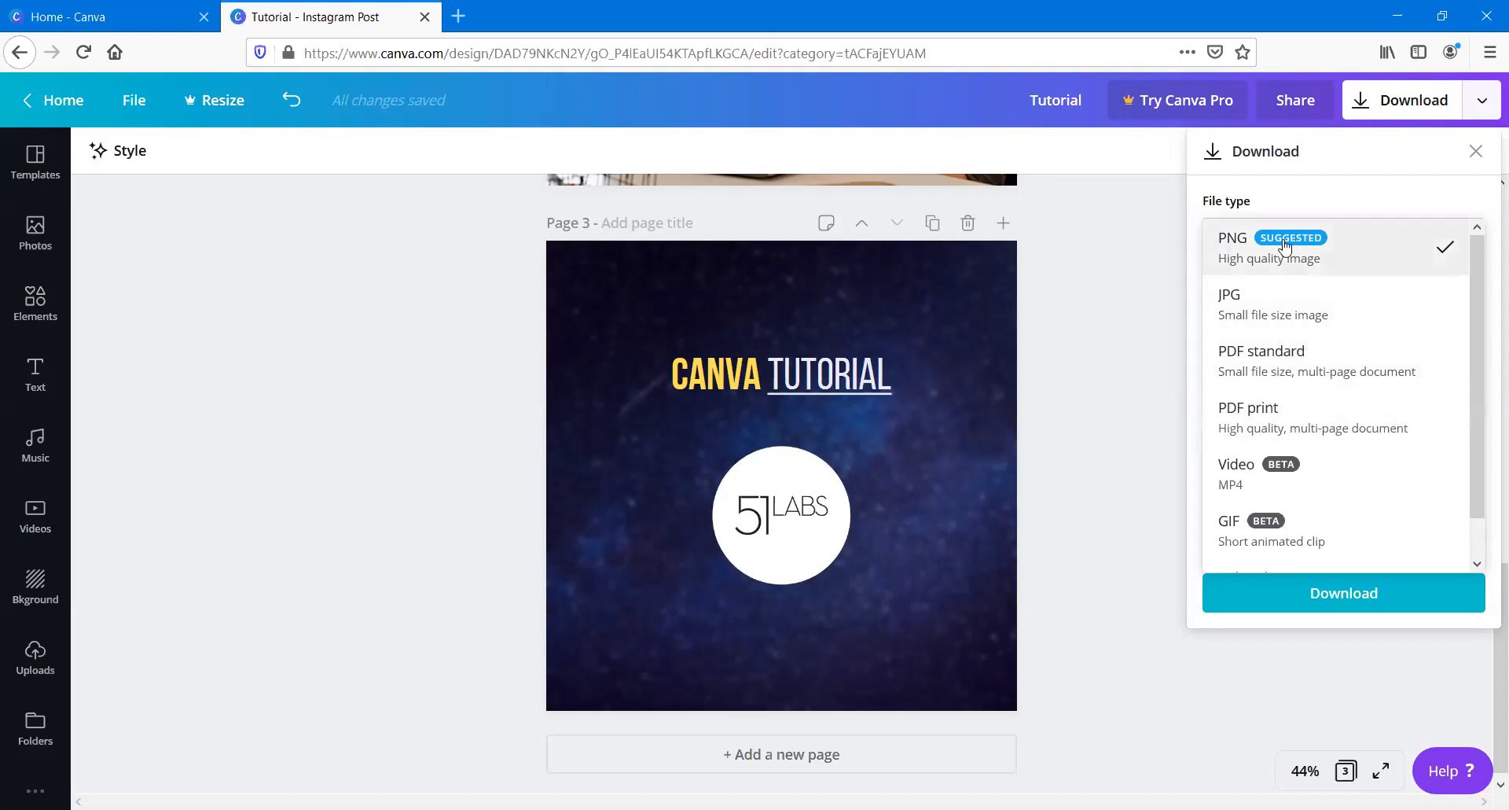
scroll(1301, 338, down, 1)
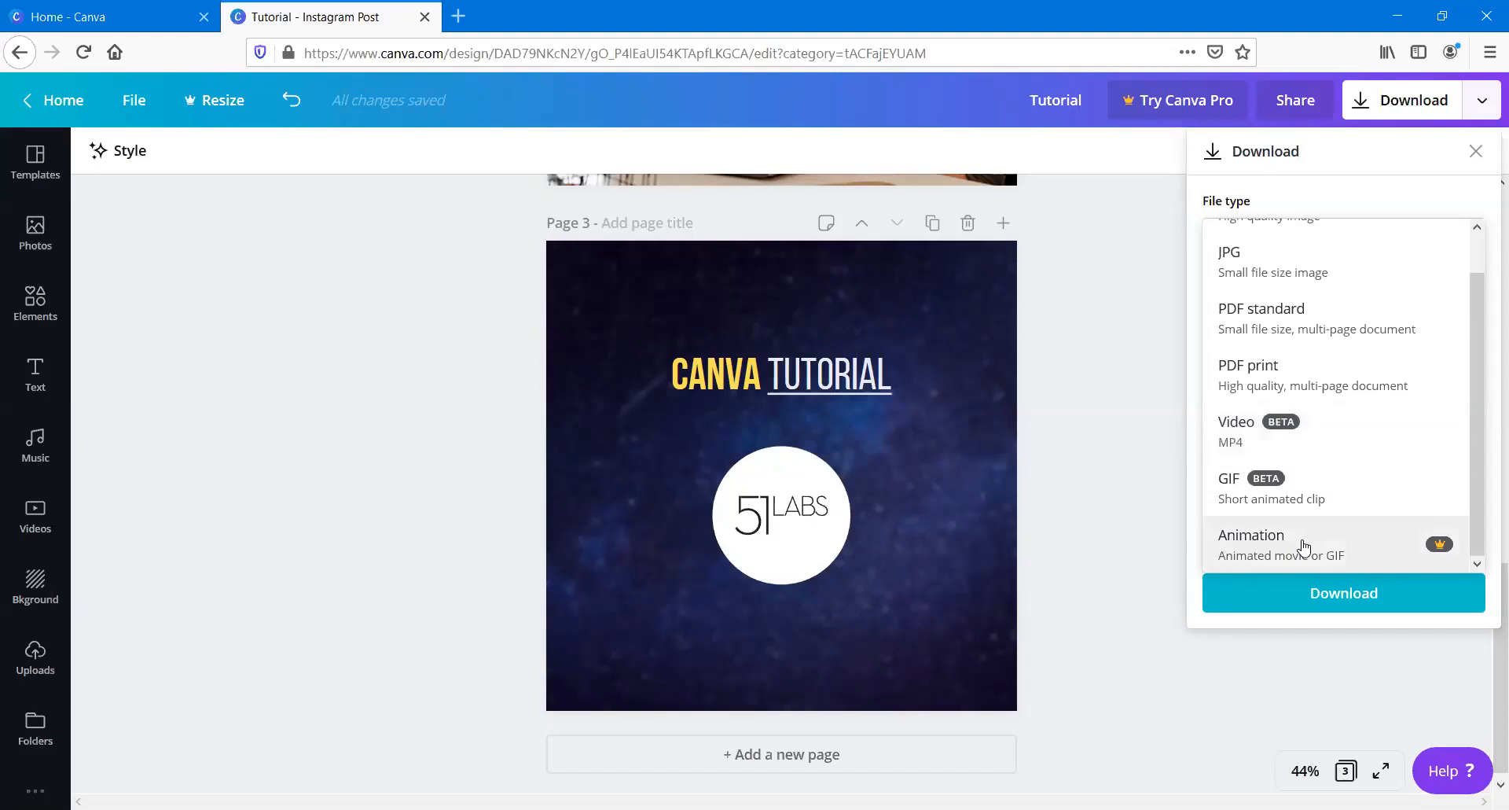
scroll(1304, 546, up, 1)
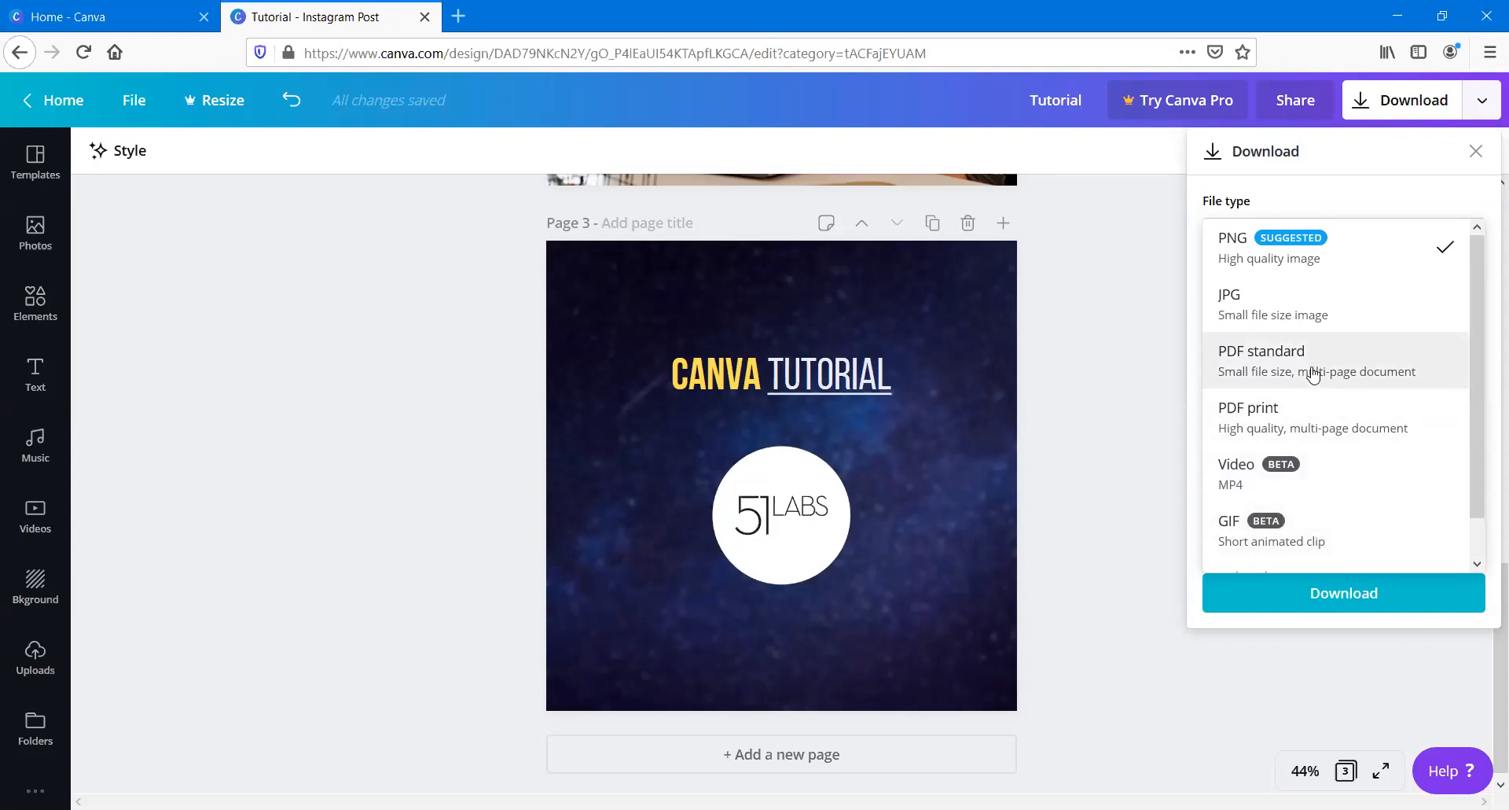
click(1378, 163)
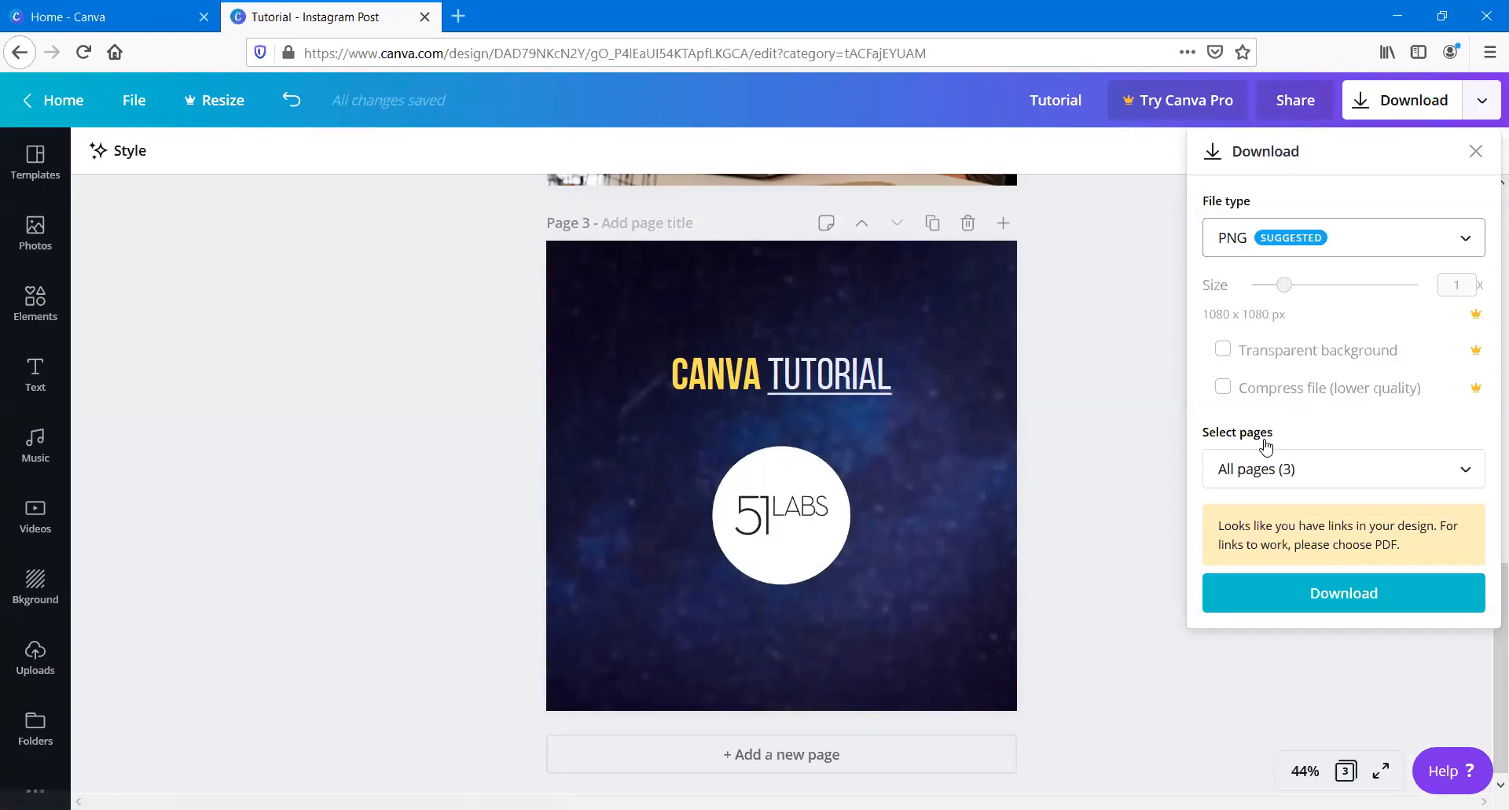
Step: Look at the choice of pages for the download and review the pages of the design
click(1252, 470)
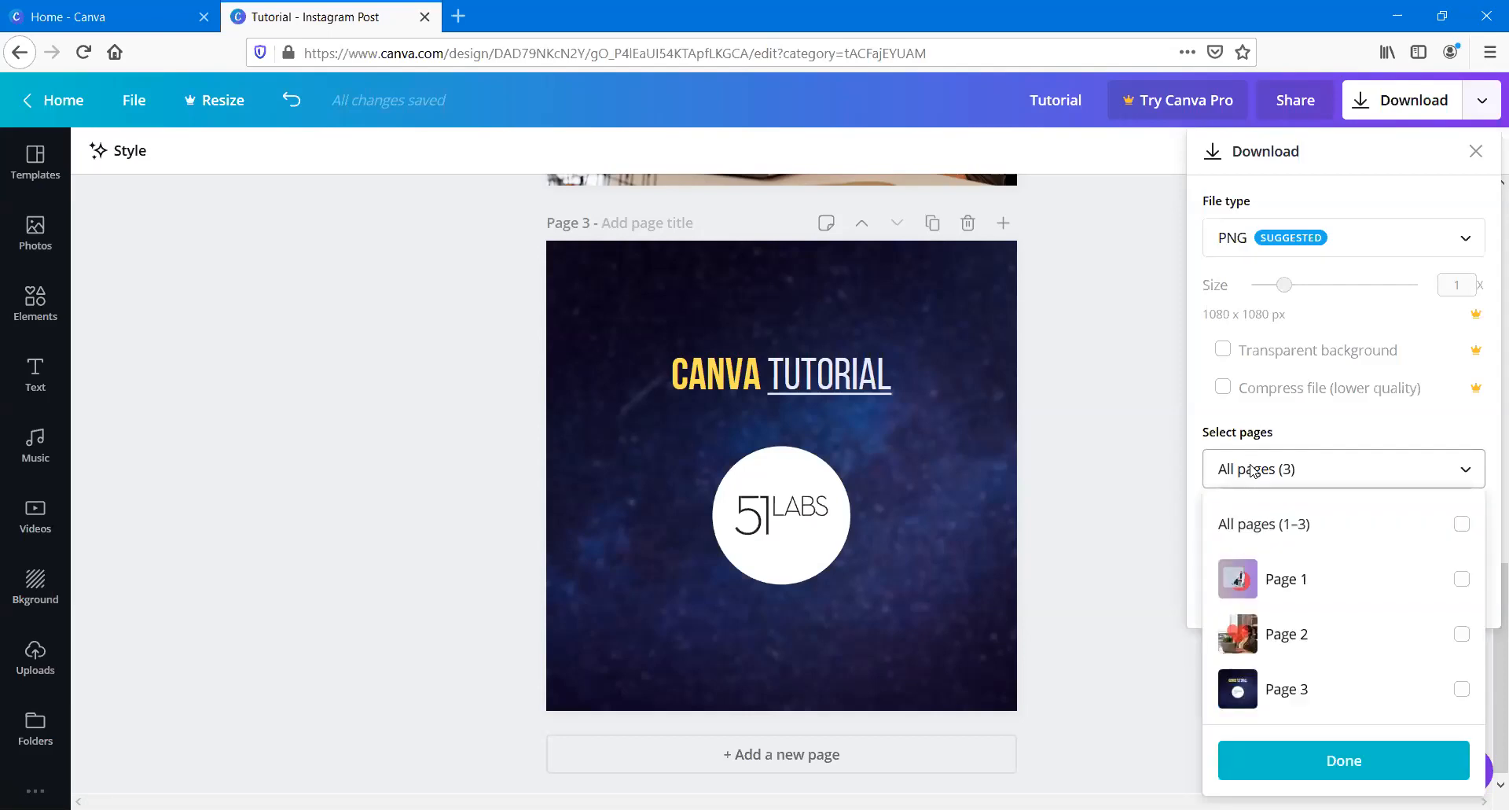
click(490, 352)
scroll(491, 352, up, 10)
scroll(490, 352, down, 10)
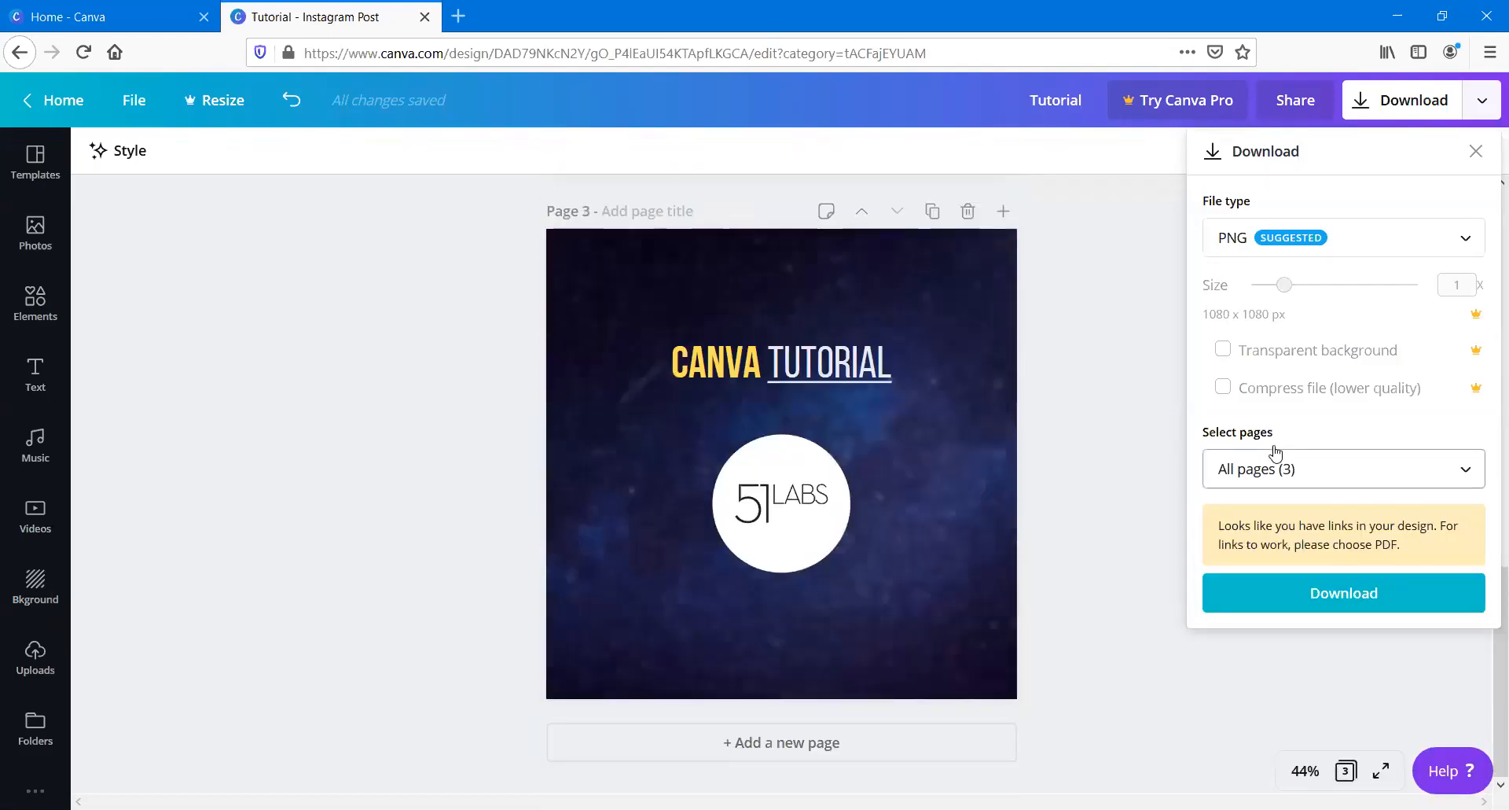
Step: Try selecting pages 1, 2 and 3 for the download, and clear the page selection
click(1275, 456)
click(1308, 573)
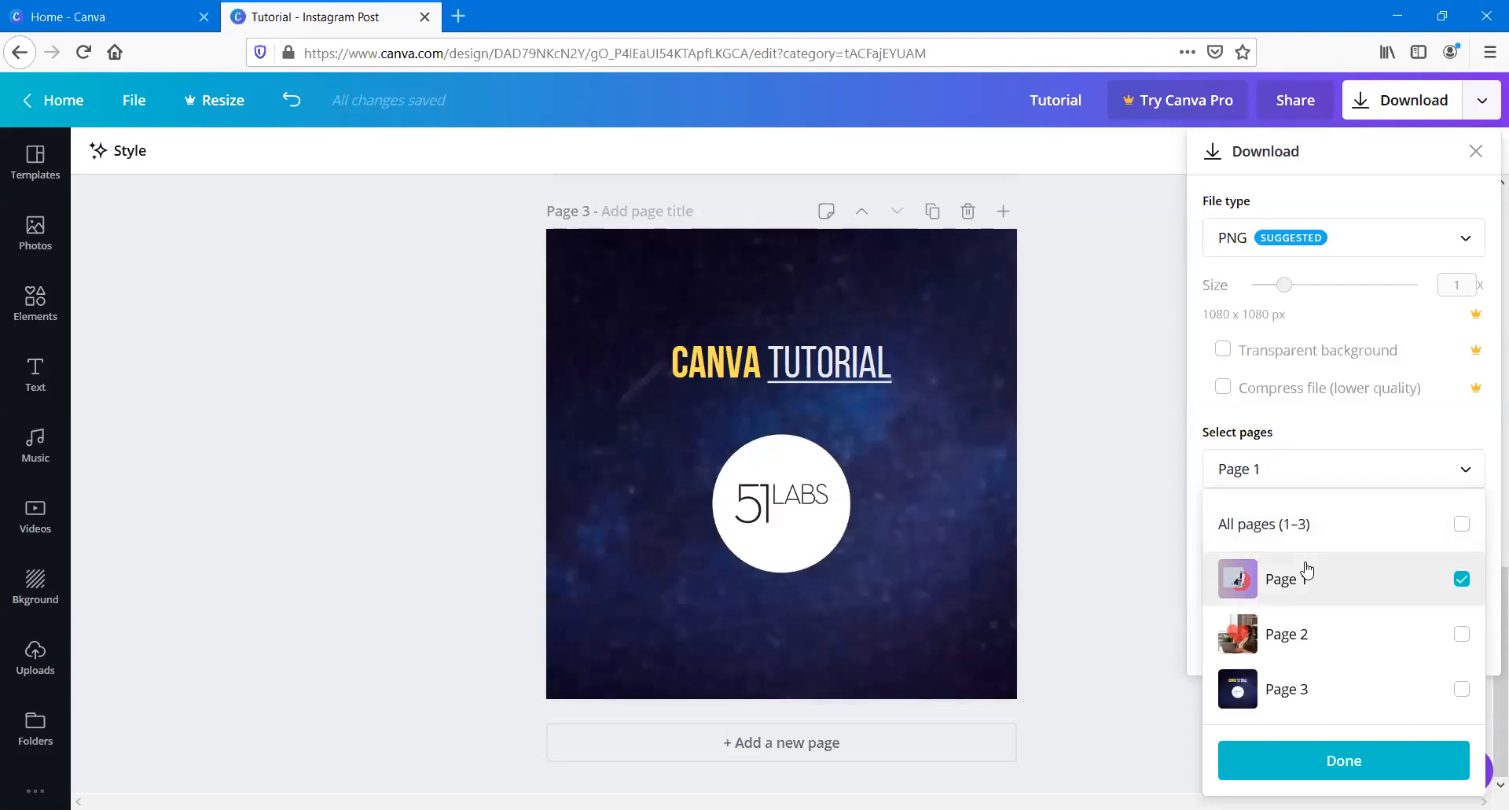
click(1374, 647)
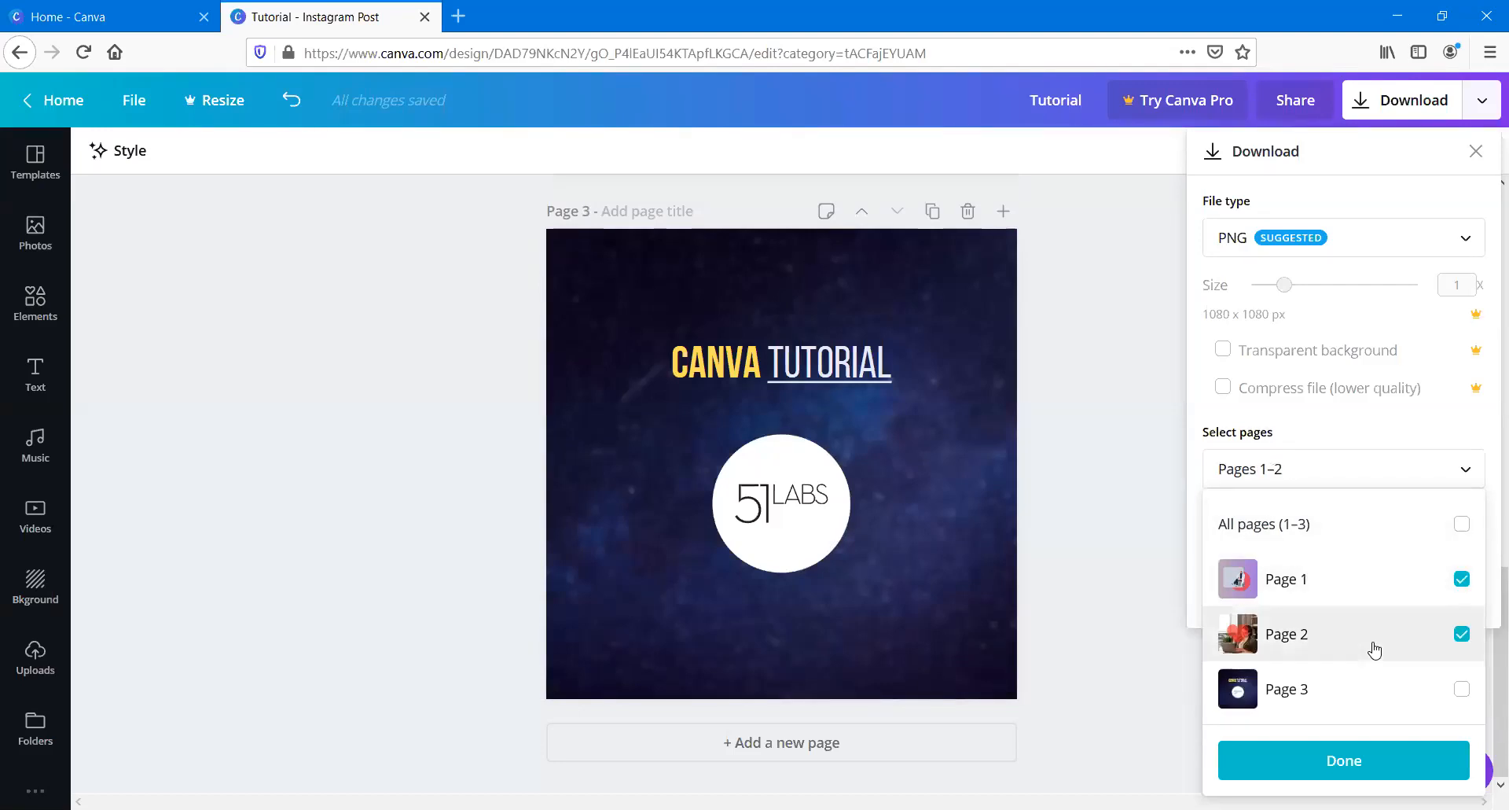
click(1337, 691)
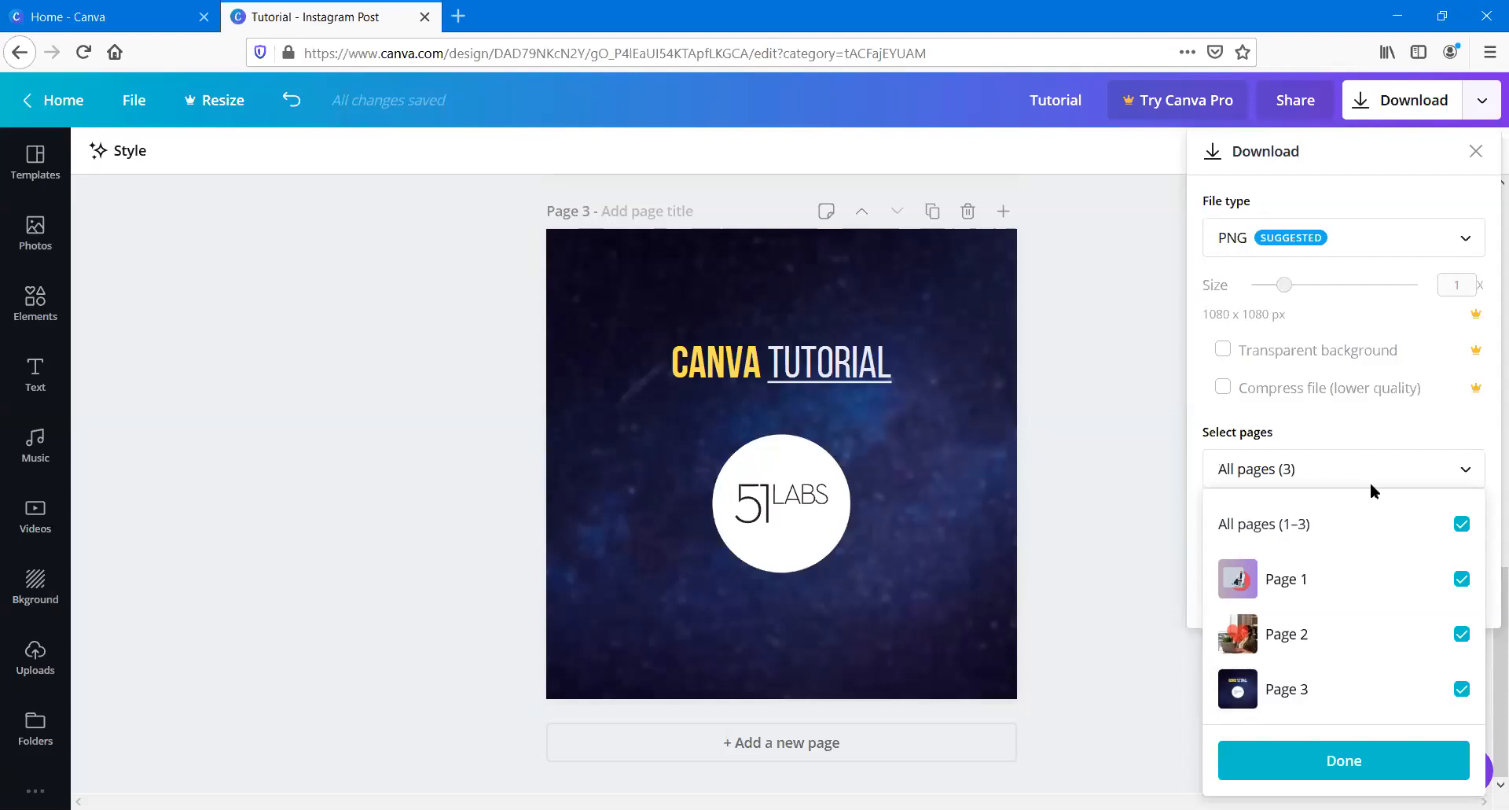
click(1375, 532)
click(1372, 693)
click(1374, 695)
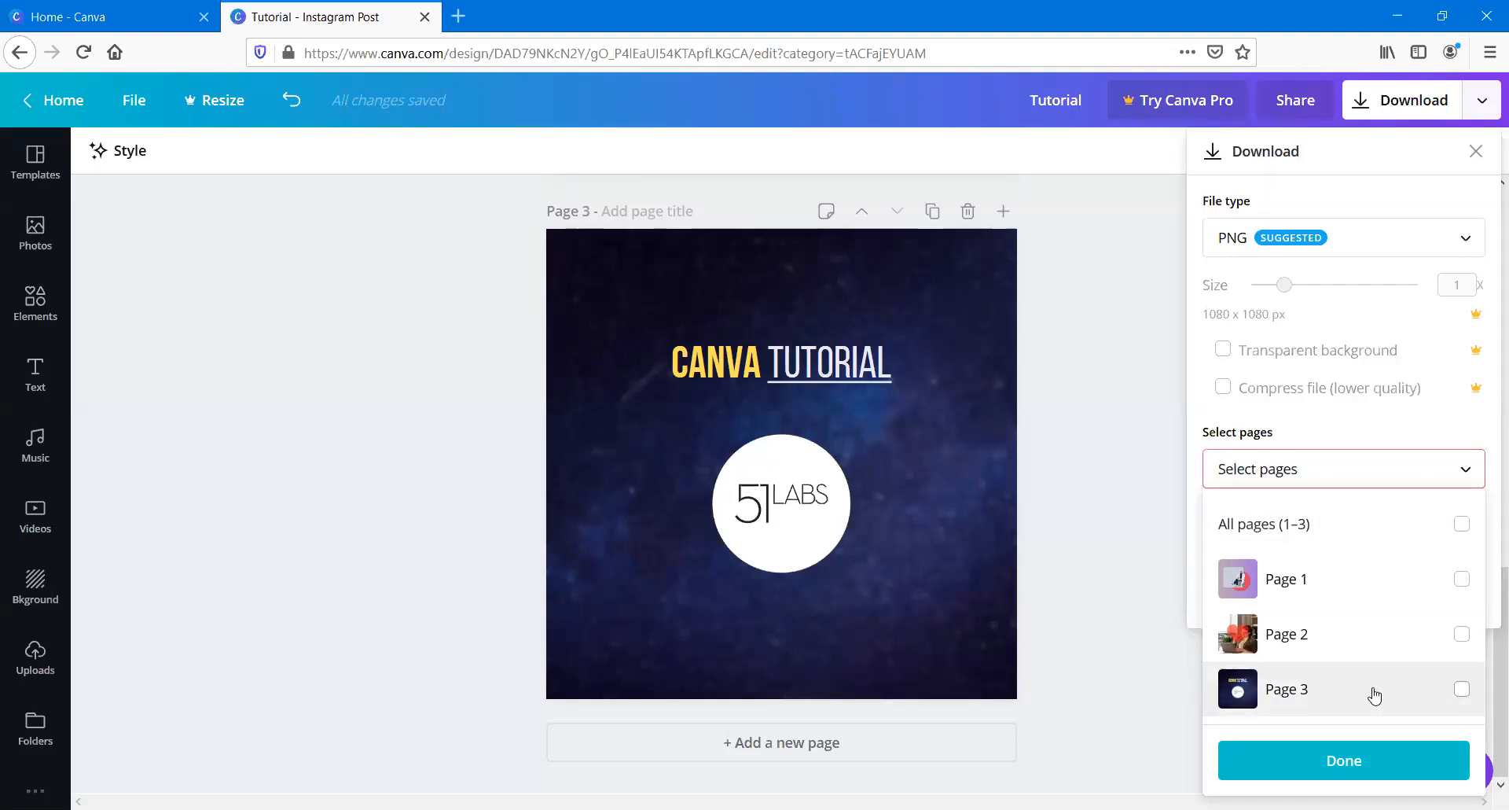
Step: Select only page 3 and download it as a PNG
click(1241, 690)
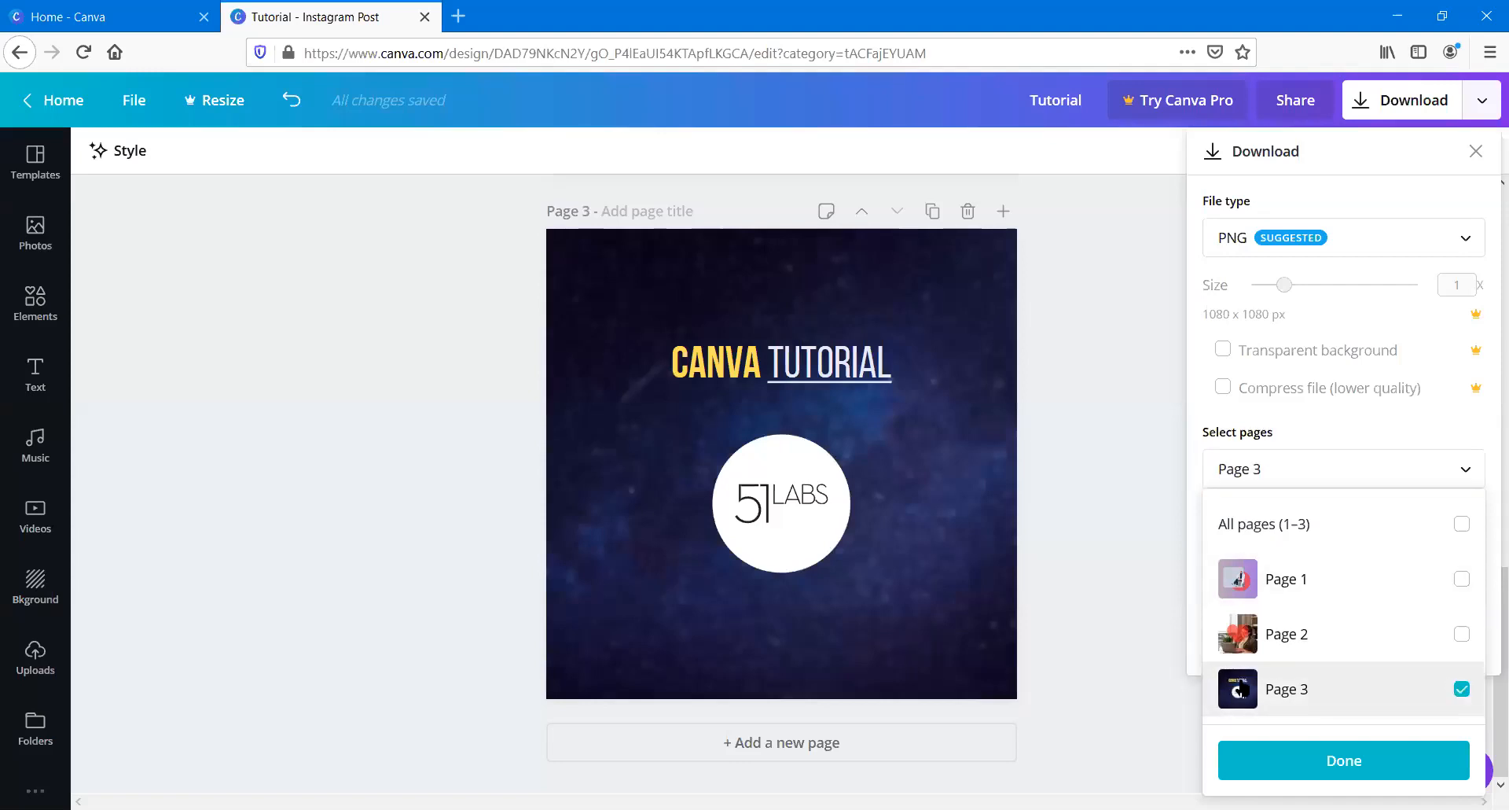
click(1304, 759)
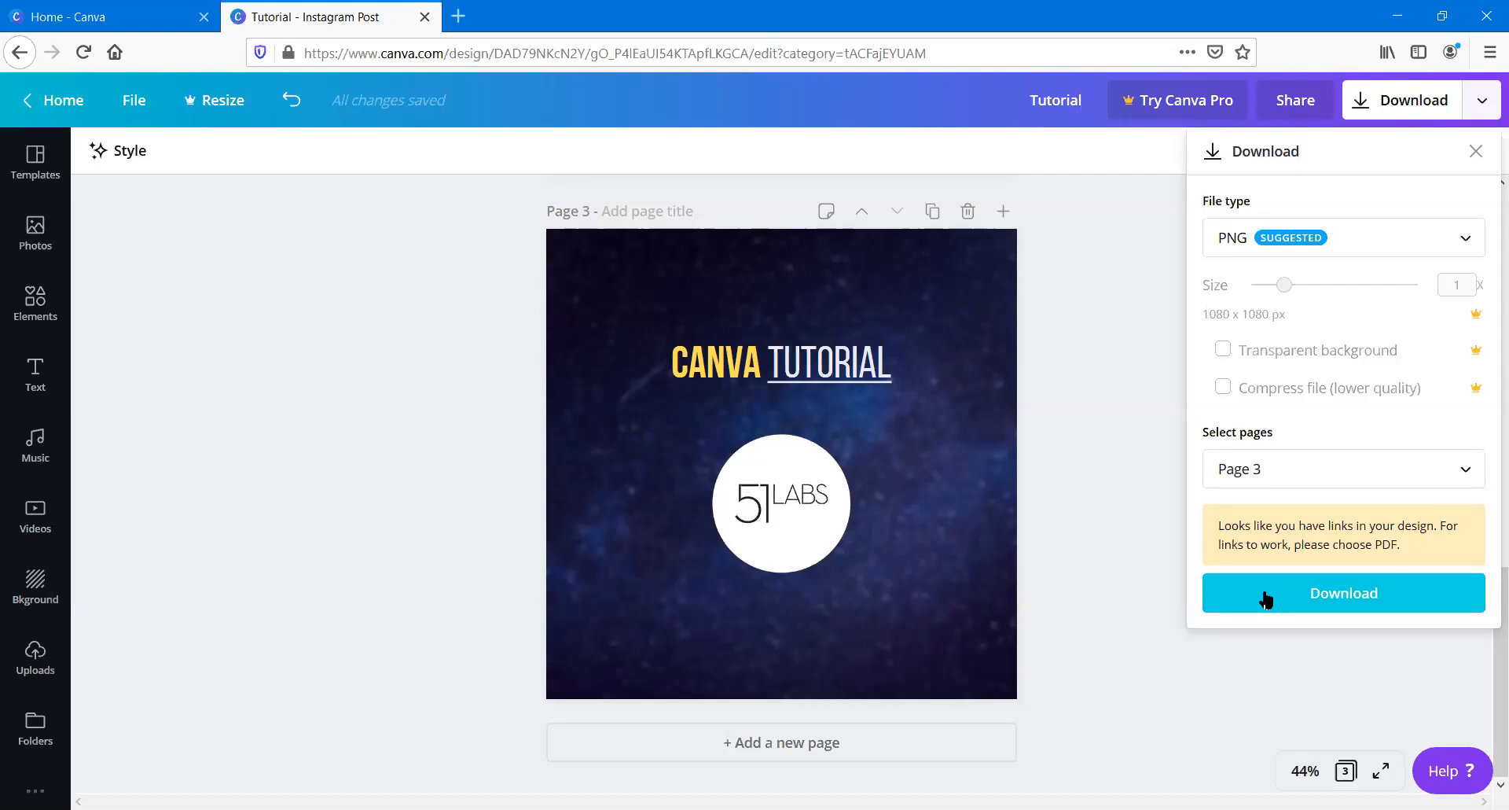
click(1265, 599)
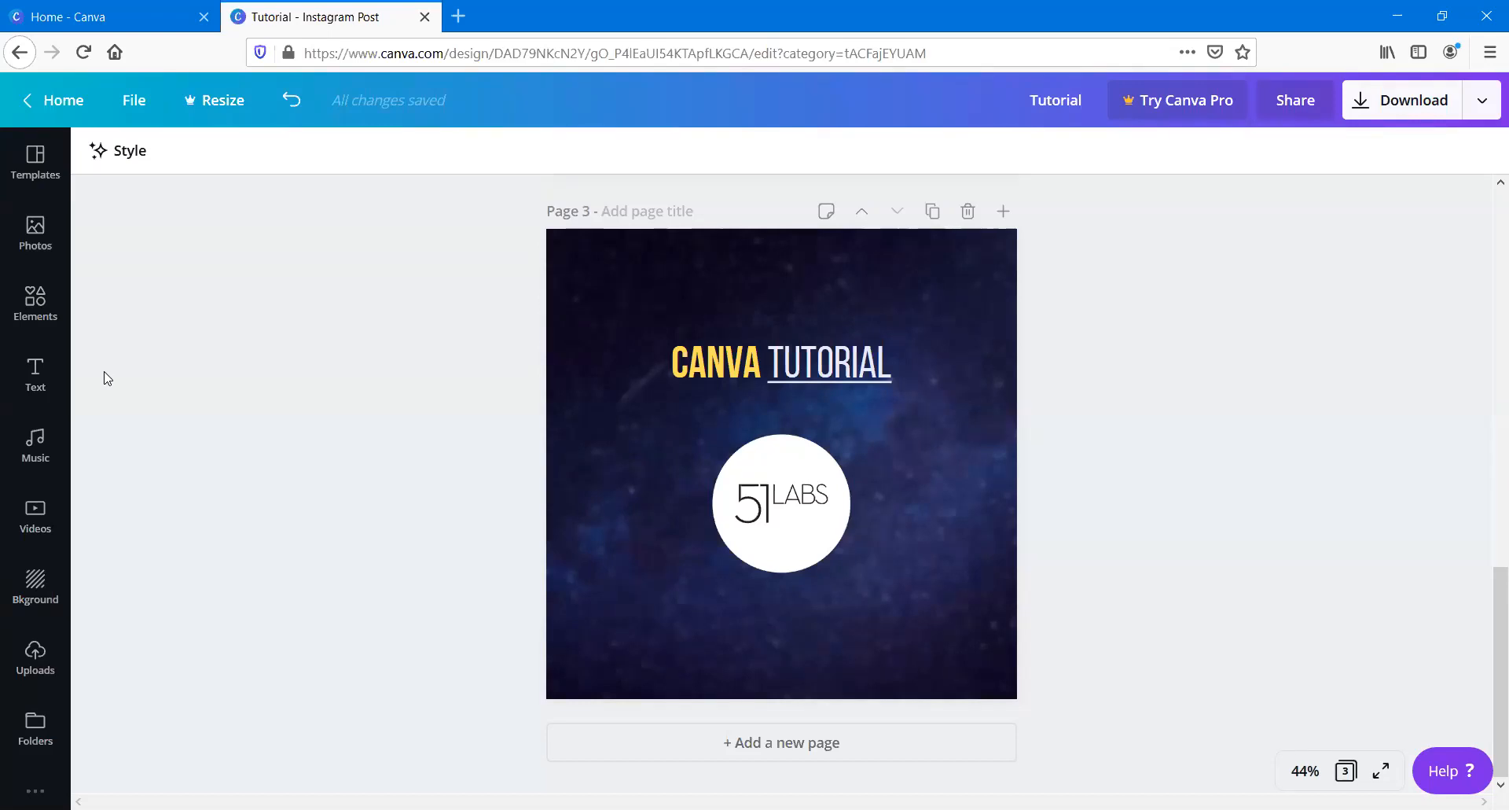
Step: Narrow the "Canva Tutorial" heading's text box on page 3 from its left edge, and undo the last change
click(764, 347)
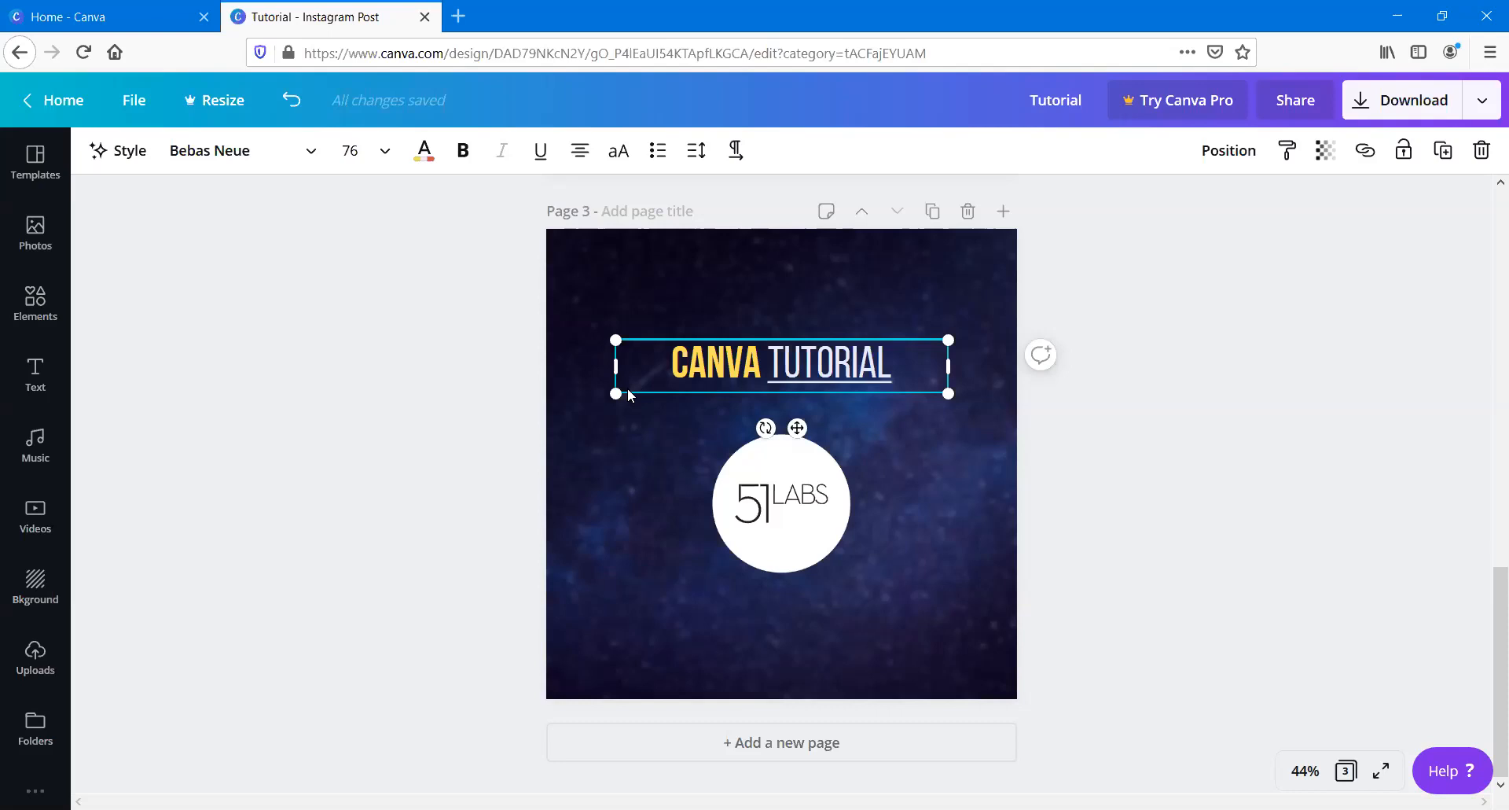
drag(611, 366, 647, 375)
click(648, 363)
click(582, 398)
key(ctrl+z)
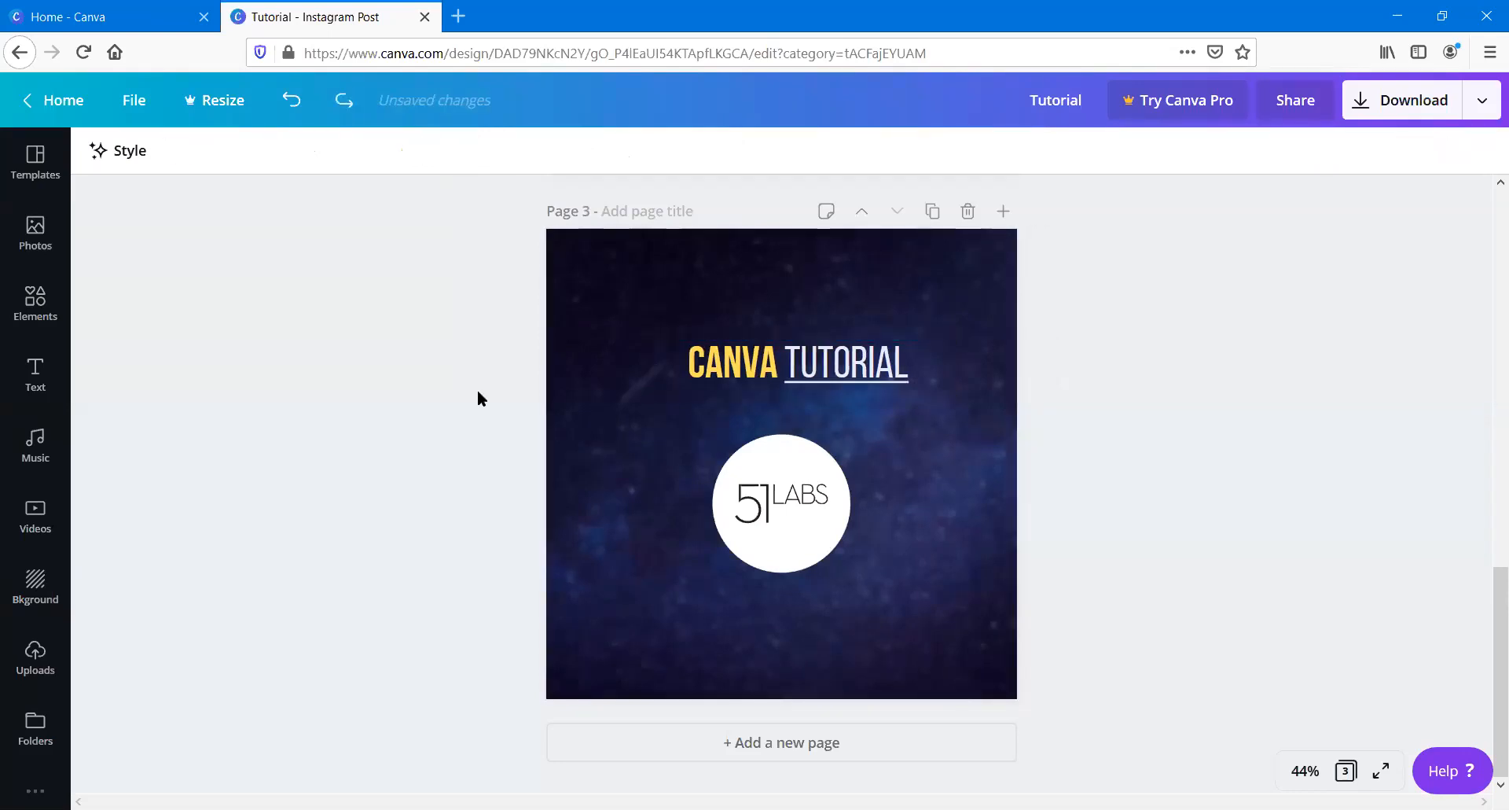